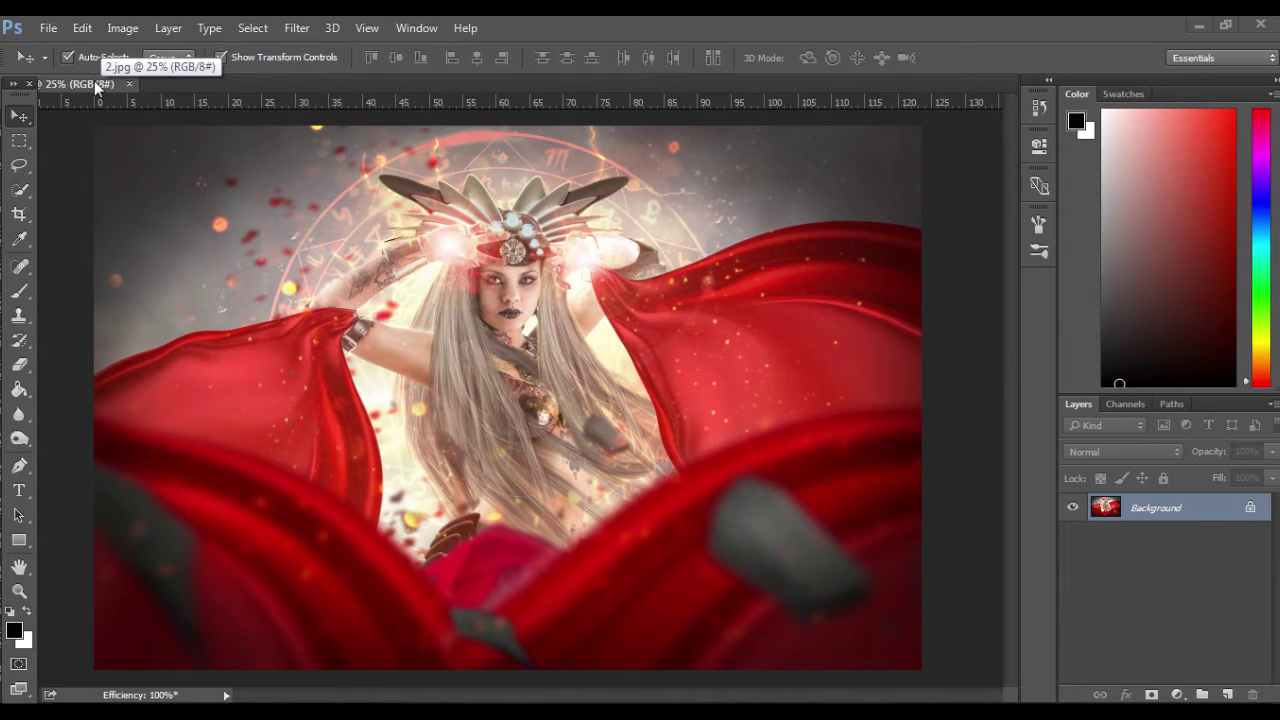
Undock the 2.jpg document into its own floating window.
{"action": "left_click_drag", "start_coordinate": [94, 80], "coordinate": [338, 150]}
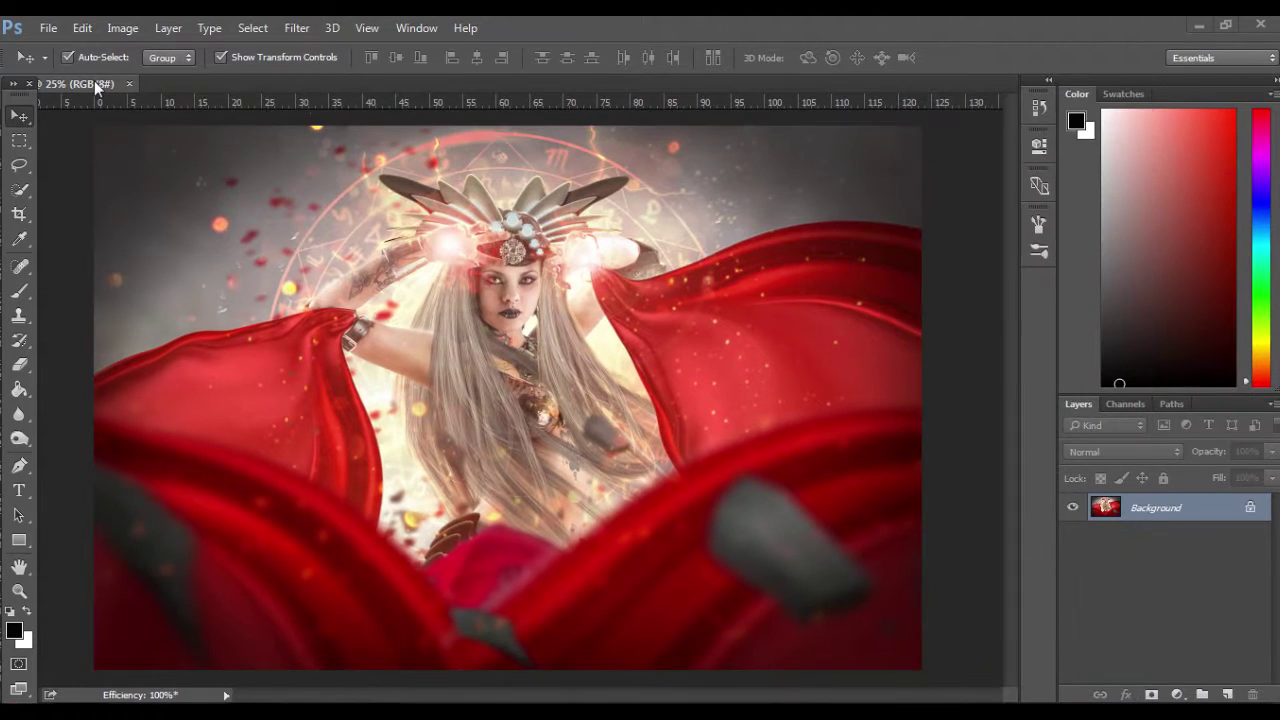
{"action": "left_click_drag", "start_coordinate": [94, 80], "coordinate": [267, 95]}
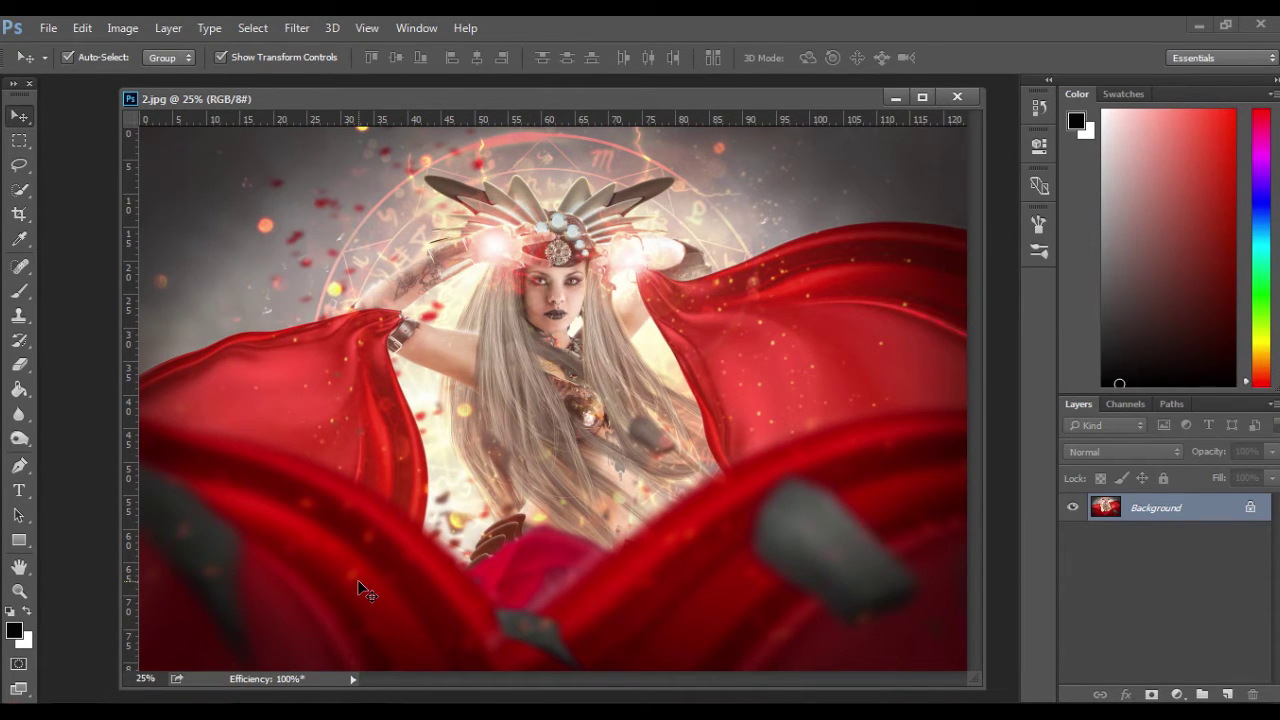
Switch to the stock images folder in Windows Explorer and preview the talyn_sorceress_269_by_jagged_eye-dau3my3 PSD file.
{"action": "left_click", "coordinate": [255, 710]}
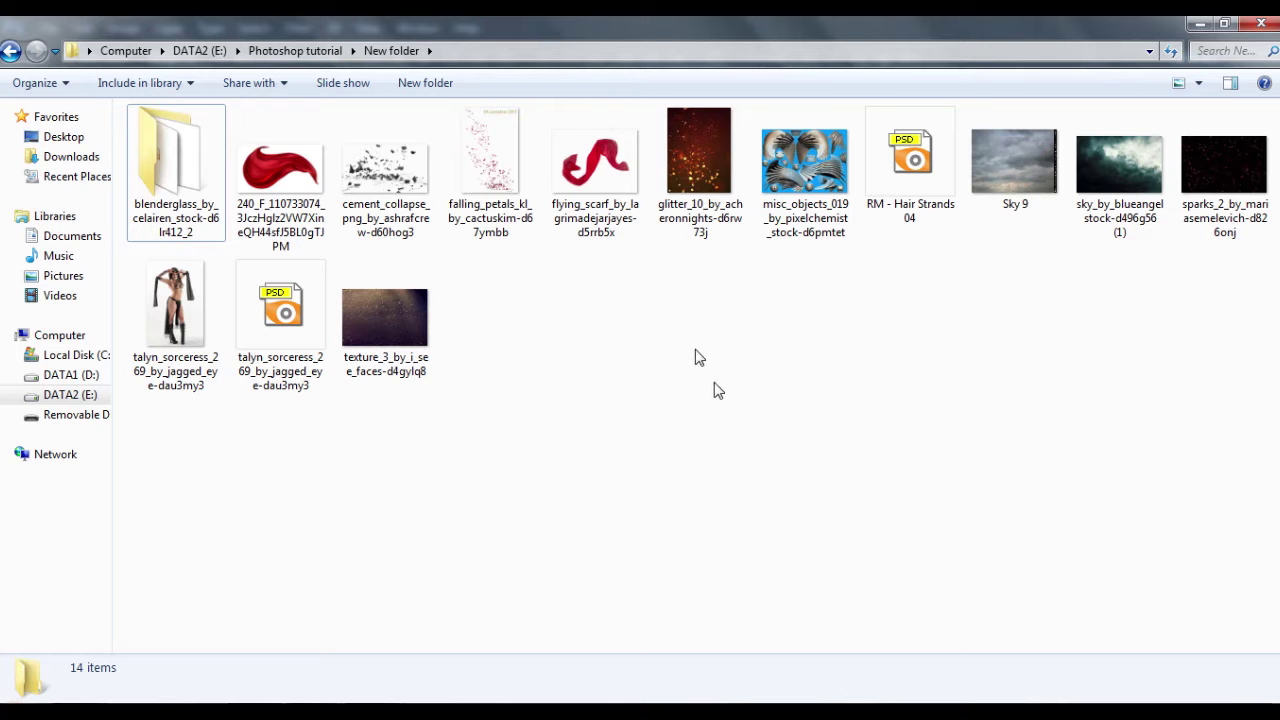
{"action": "left_click", "coordinate": [281, 320]}
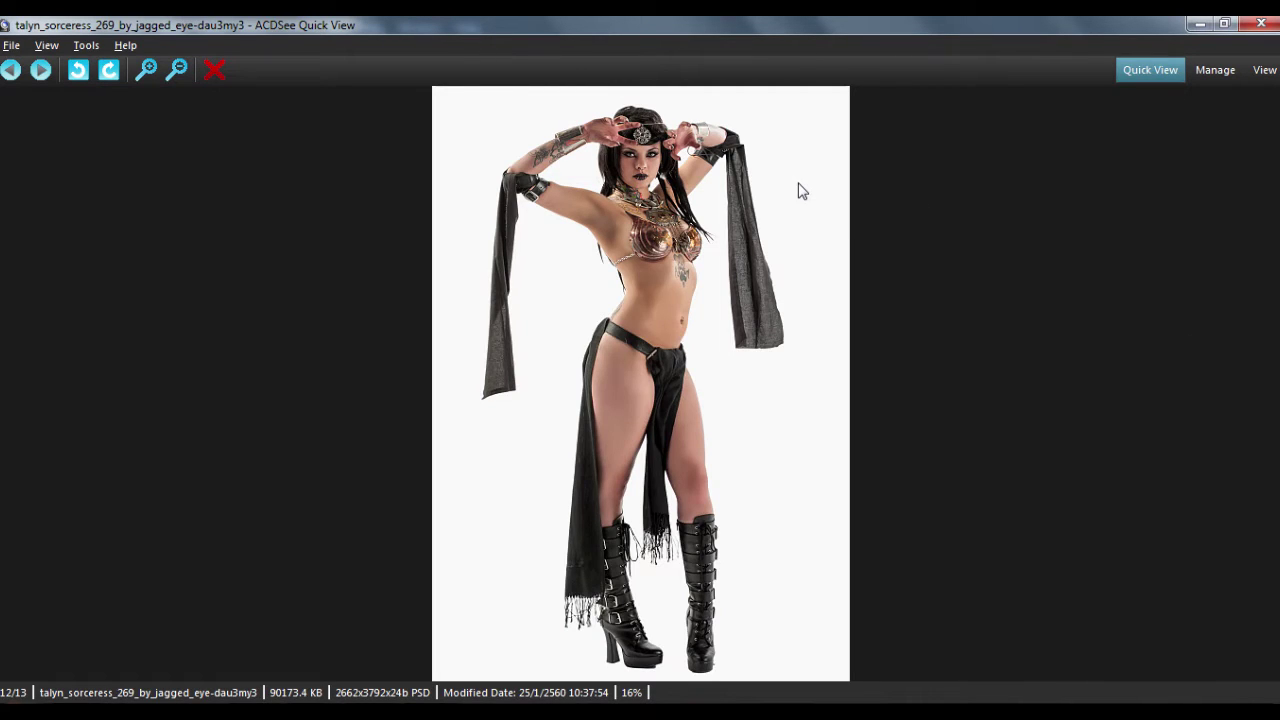
{"action": "key", "text": "Escape"}
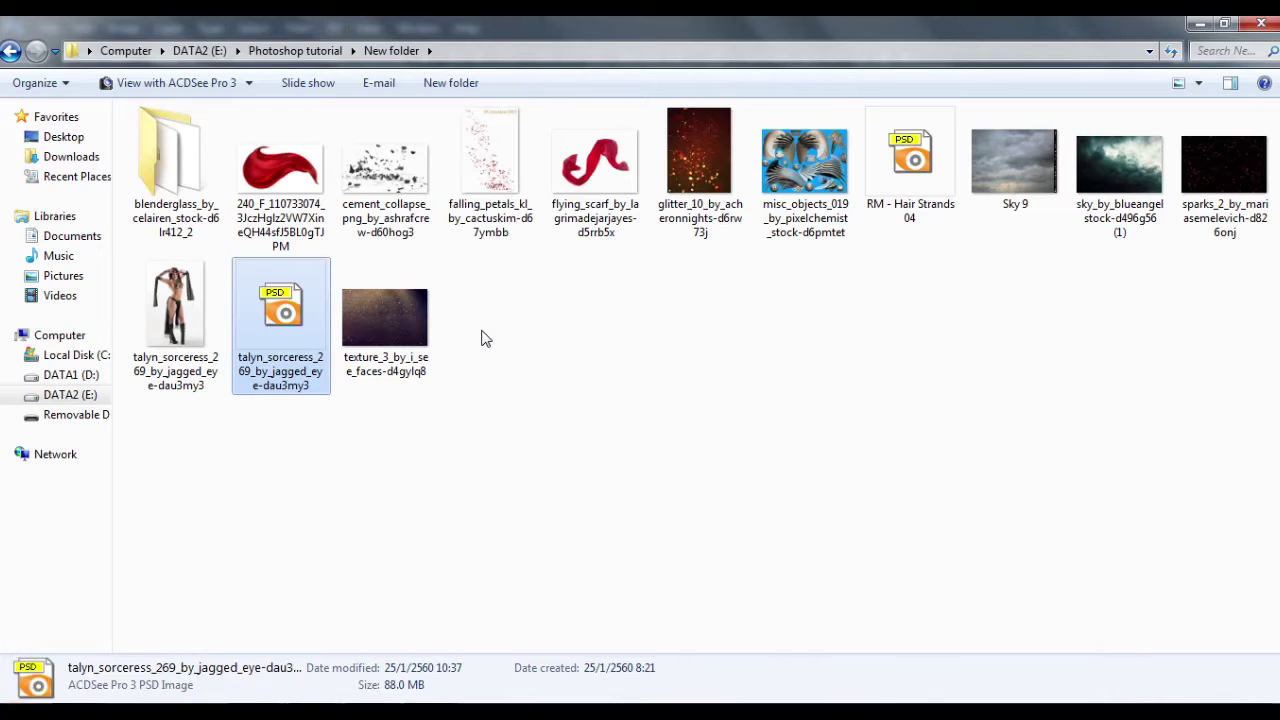
Switch to the Opera browser and look through the uploaded videos on the YouTube channel page.
{"action": "key", "text": "alt+Tab"}
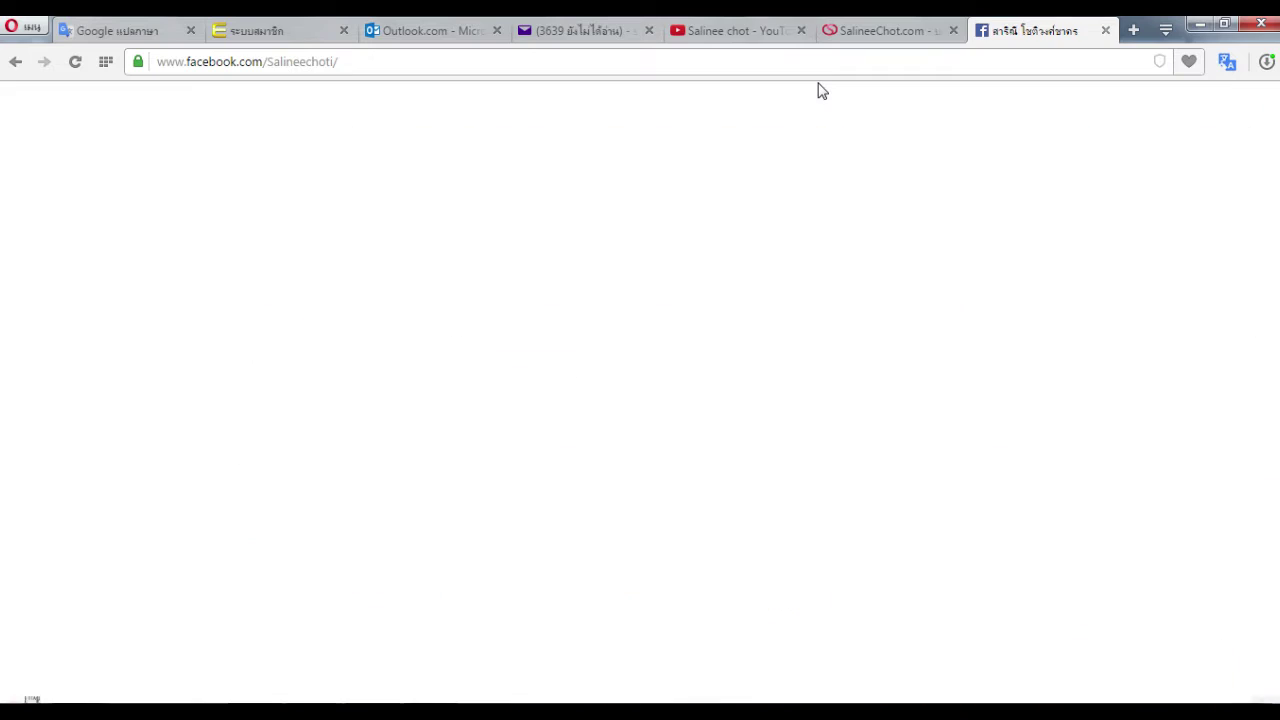
{"action": "left_click", "coordinate": [735, 31]}
{"action": "left_click_drag", "start_coordinate": [1276, 205], "coordinate": [1276, 241]}
{"action": "scroll", "coordinate": [897, 415], "scroll_direction": "down", "scroll_amount": 10}
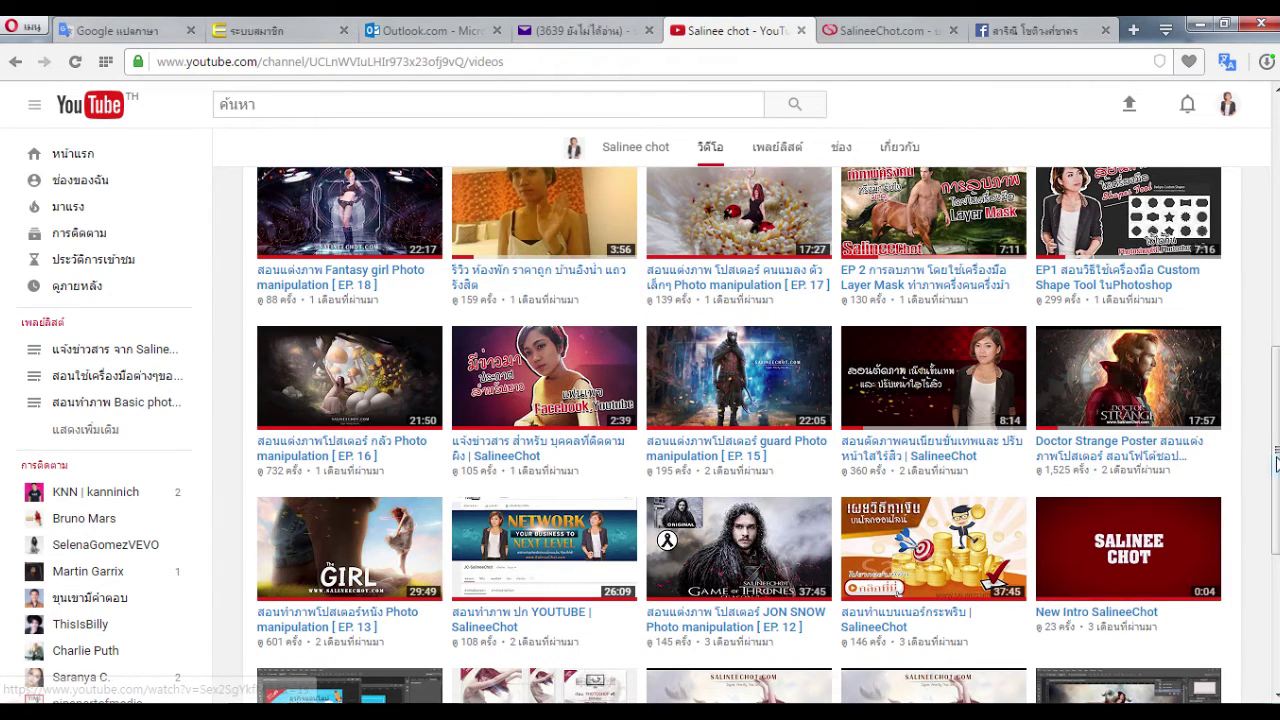
{"action": "scroll", "coordinate": [1275, 450], "scroll_direction": "down", "scroll_amount": 3}
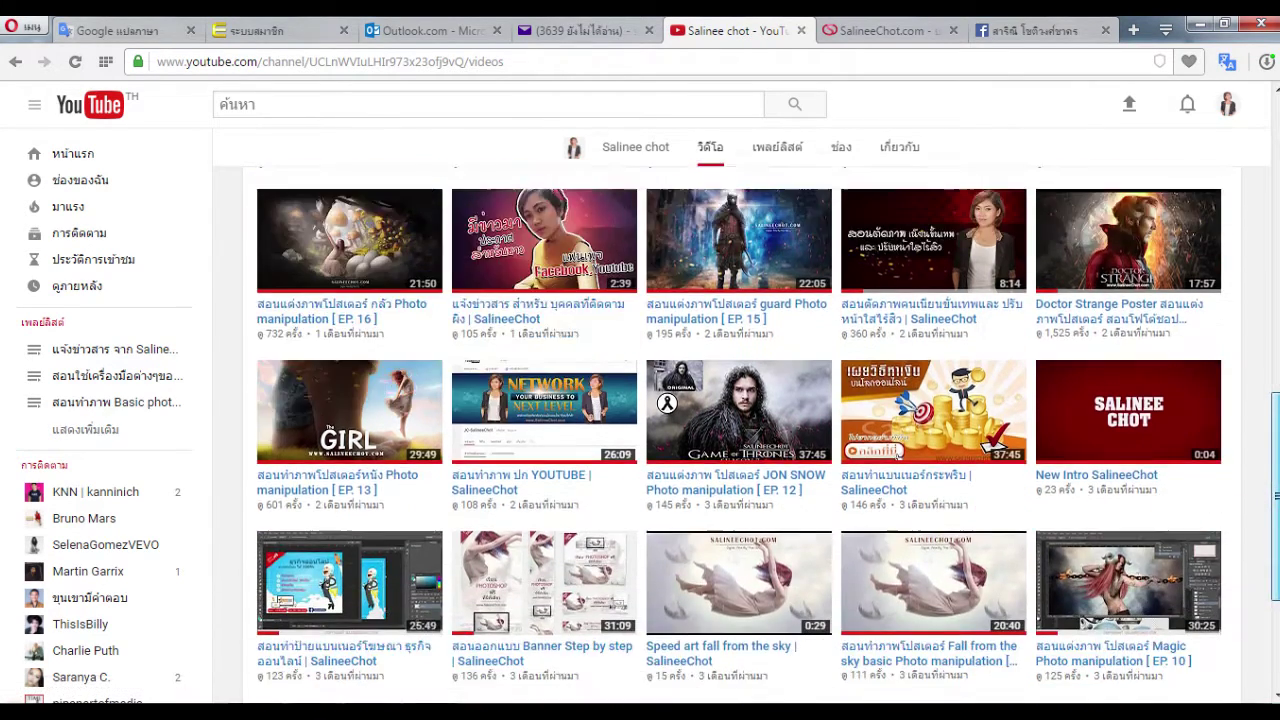
{"action": "left_click_drag", "start_coordinate": [1275, 495], "coordinate": [1275, 382]}
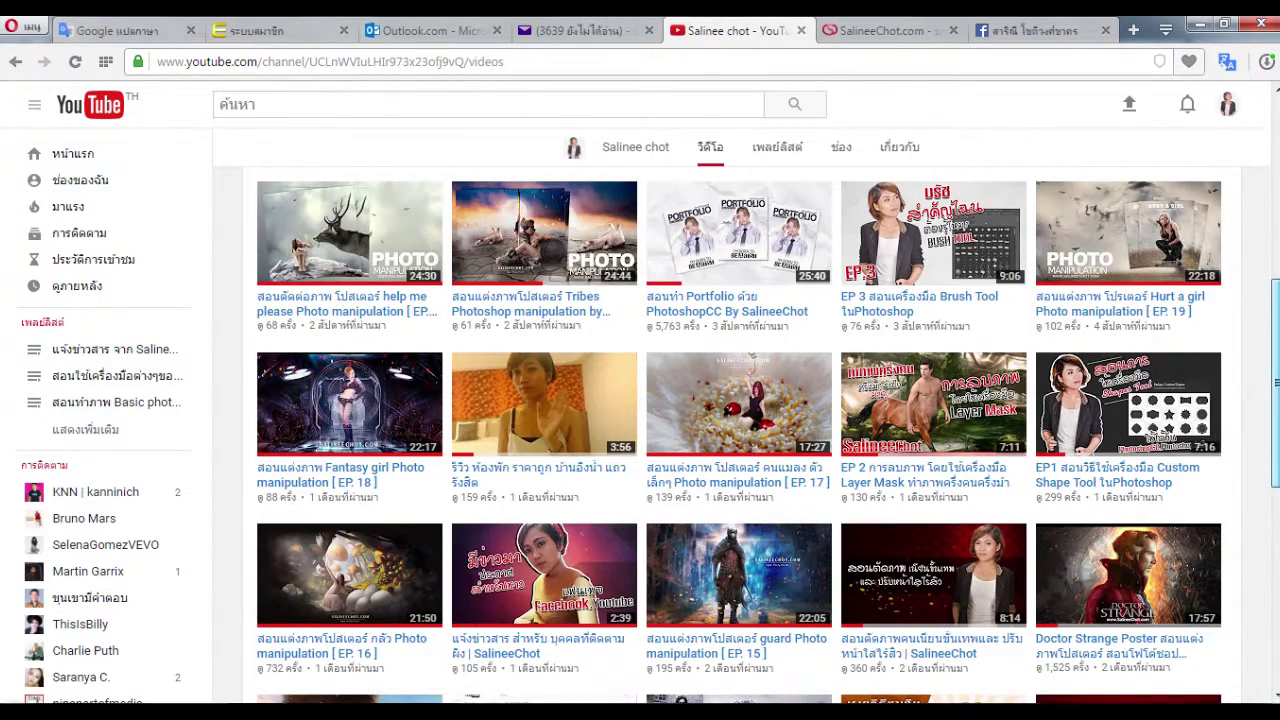
Open Sky 9 from the stock images folder in Photoshop and copy its image into 2.jpg as a new layer.
{"action": "left_click_drag", "start_coordinate": [285, 315], "coordinate": [698, 170]}
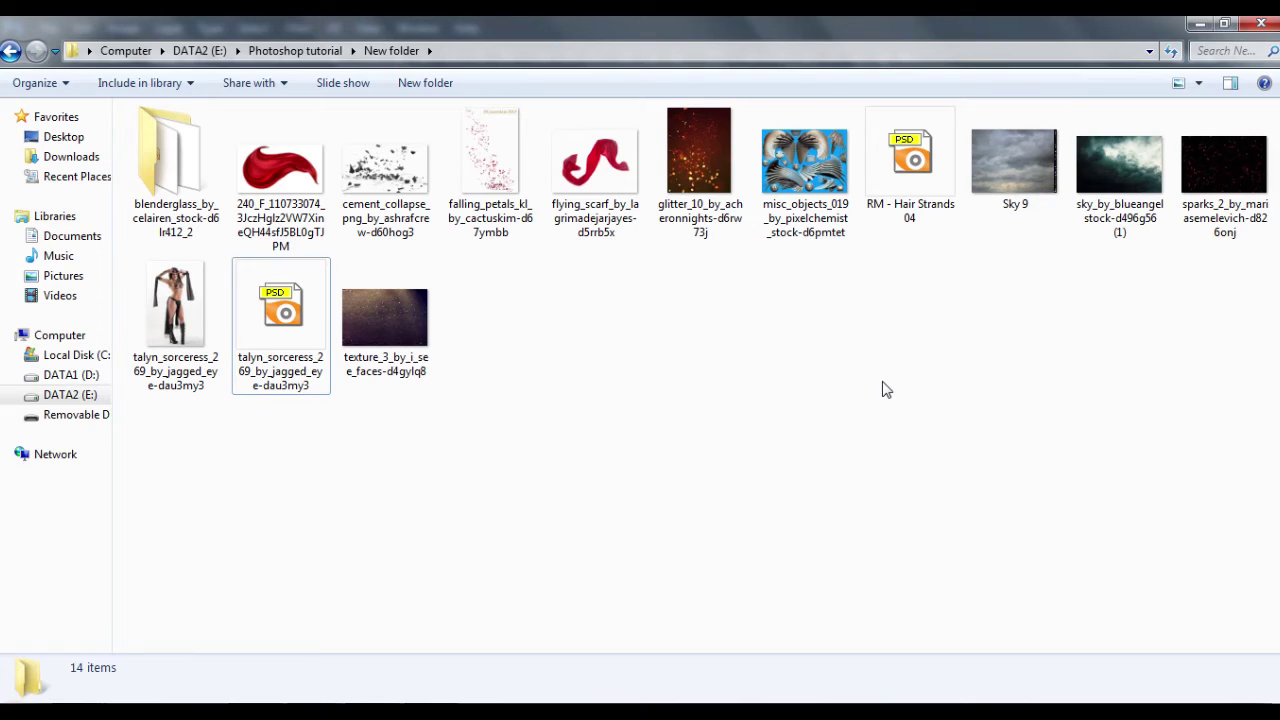
{"action": "left_click_drag", "start_coordinate": [1015, 165], "coordinate": [220, 640]}
{"action": "left_click_drag", "start_coordinate": [65, 180], "coordinate": [65, 176]}
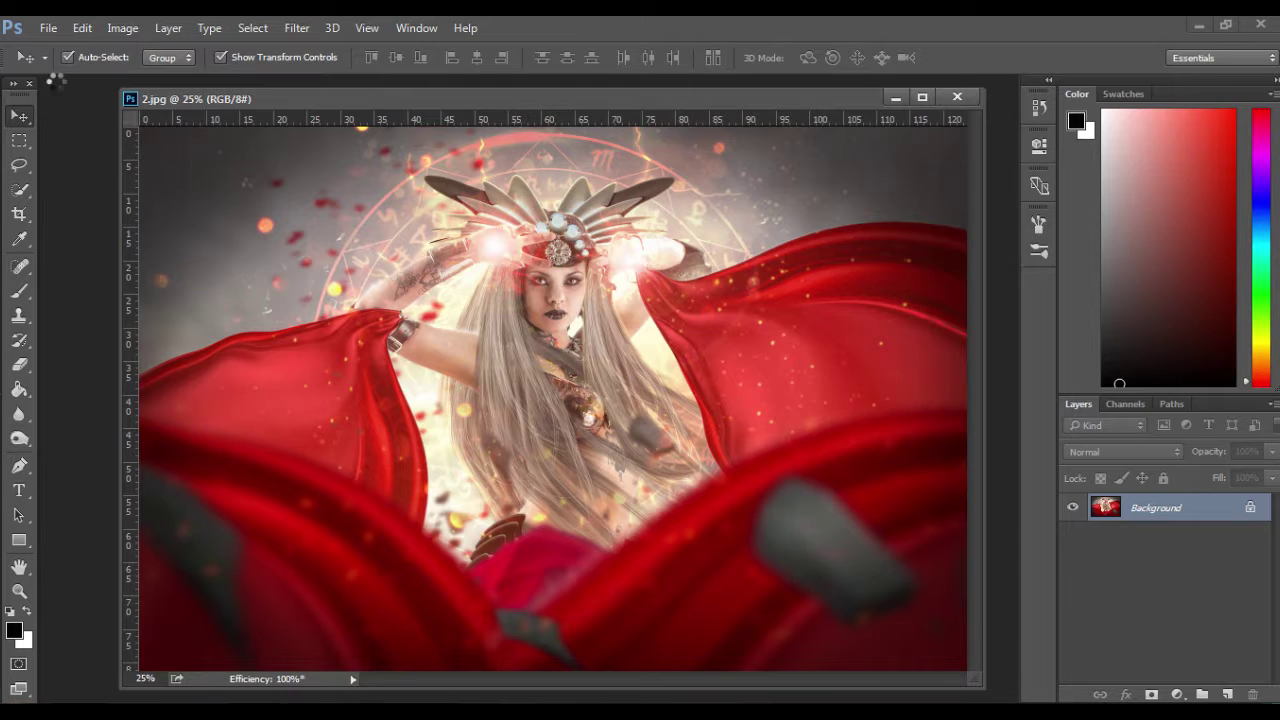
{"action": "left_click_drag", "start_coordinate": [55, 80], "coordinate": [428, 199]}
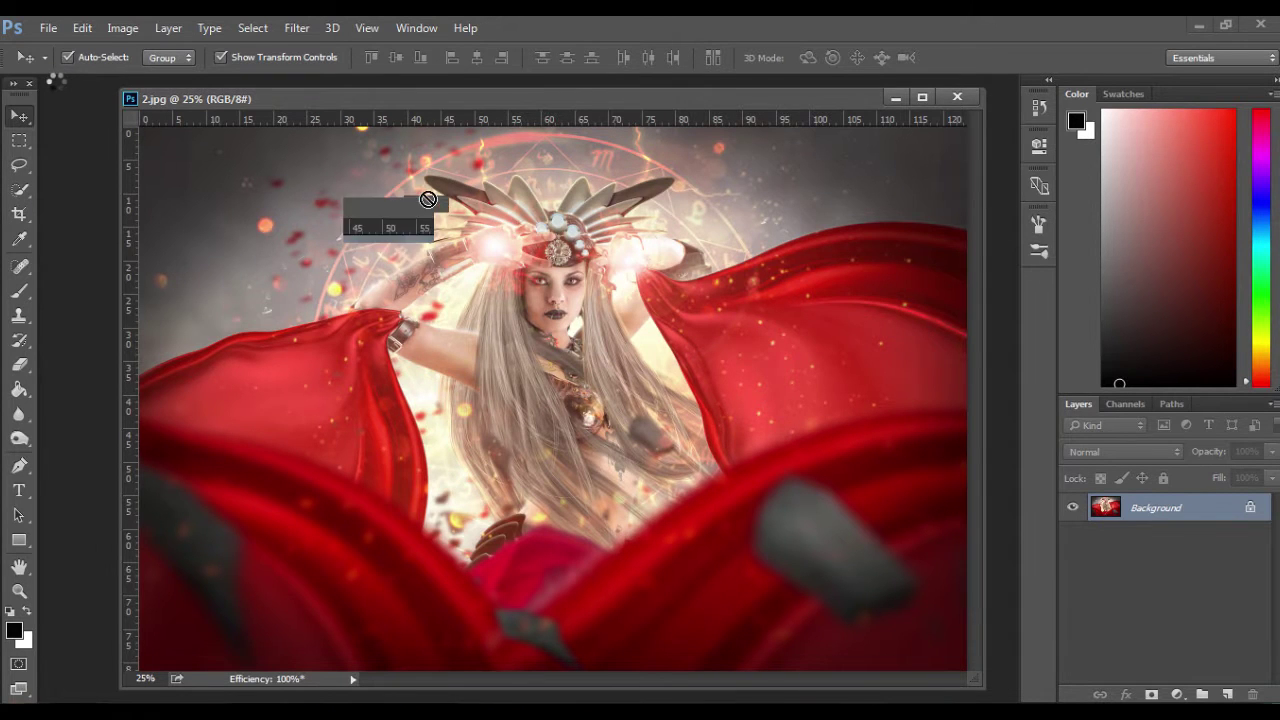
{"action": "left_click_drag", "start_coordinate": [445, 281], "coordinate": [572, 175]}
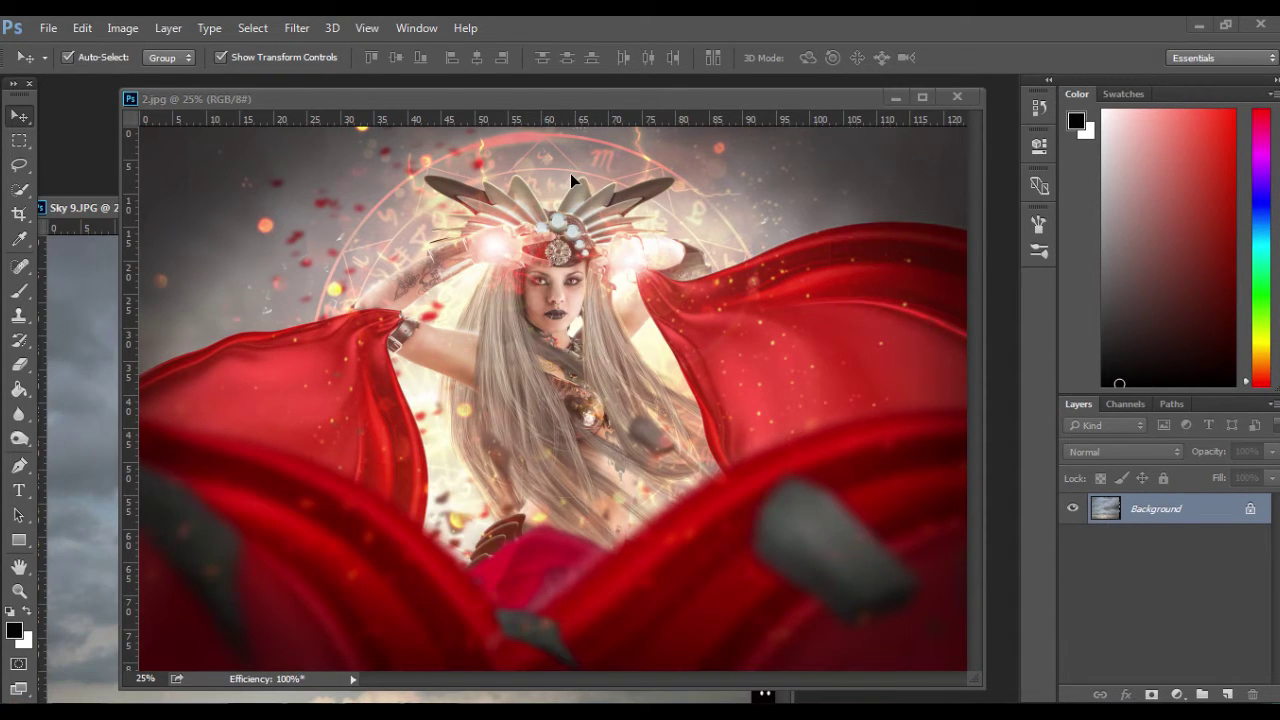
{"action": "left_click_drag", "start_coordinate": [680, 309], "coordinate": [676, 308]}
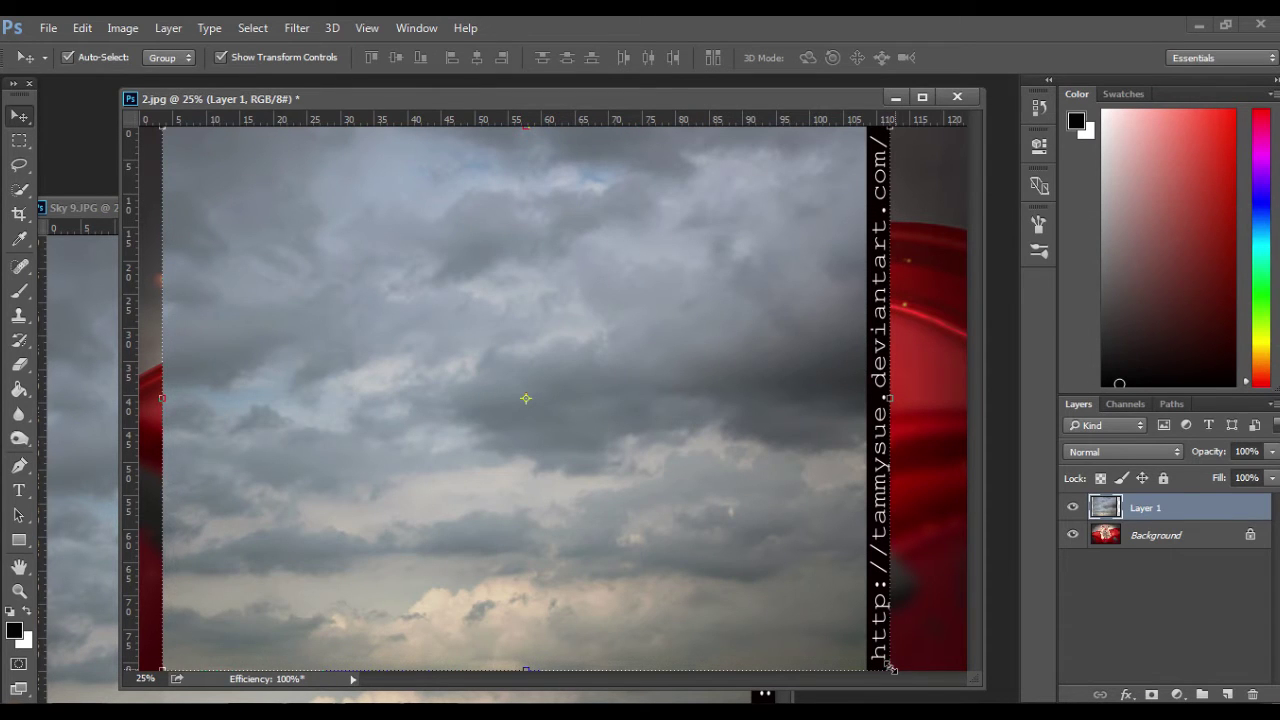
Enlarge the sky layer to about 143% so it covers the whole canvas without its watermark strip, and close the Sky 9 document.
{"action": "left_click_drag", "start_coordinate": [890, 668], "coordinate": [963, 714]}
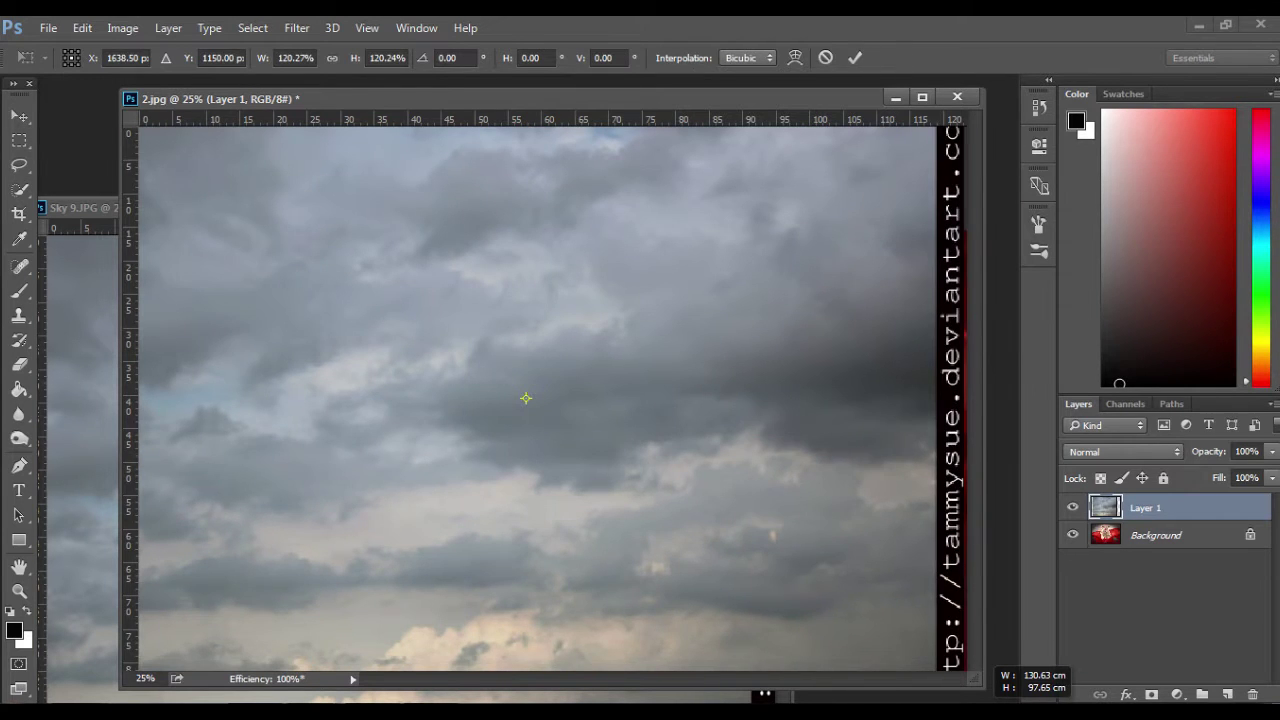
{"action": "left_click_drag", "start_coordinate": [609, 501], "coordinate": [531, 481]}
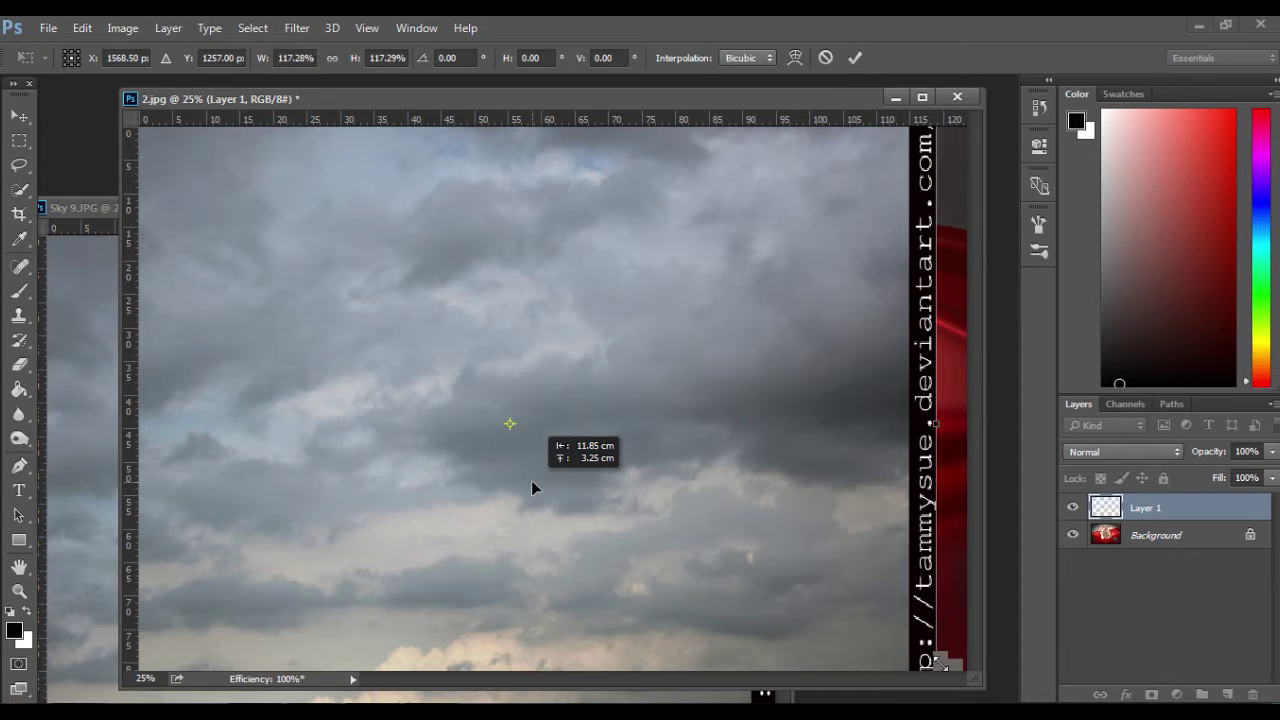
{"action": "scroll", "coordinate": [753, 586], "scroll_direction": "down", "scroll_amount": 1}
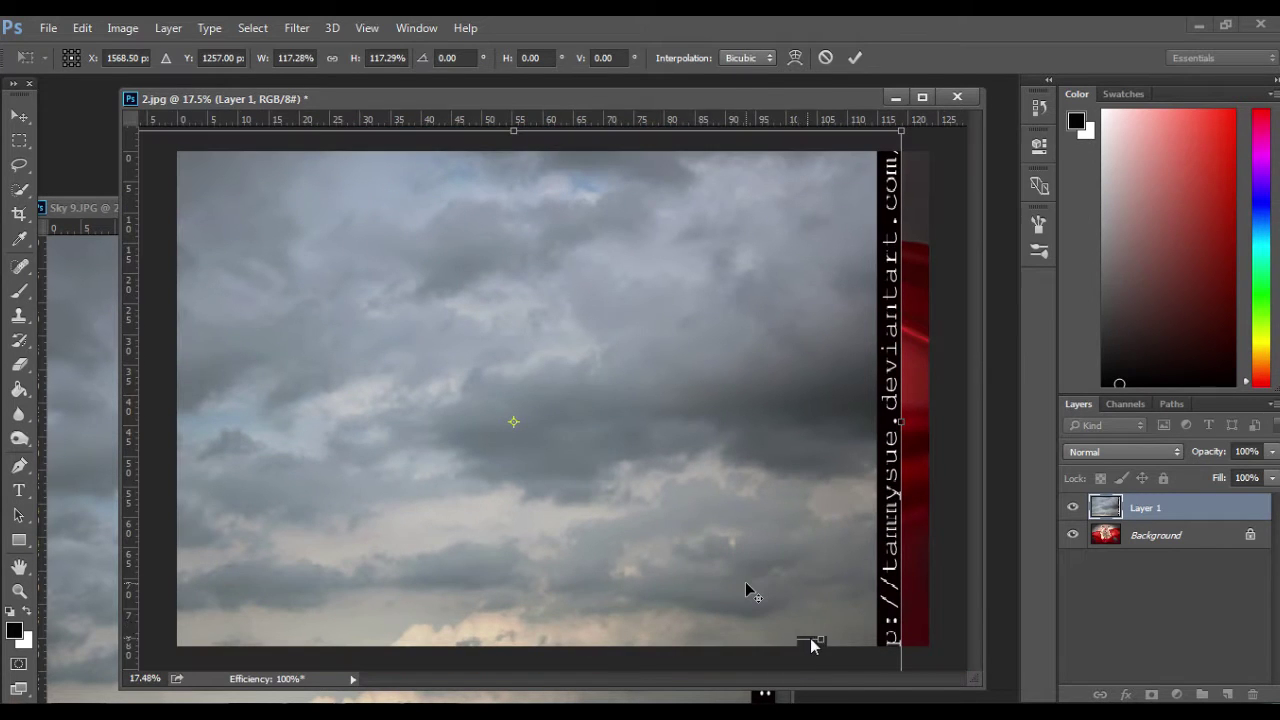
{"action": "left_click_drag", "start_coordinate": [829, 643], "coordinate": [885, 689]}
{"action": "left_click_drag", "start_coordinate": [713, 501], "coordinate": [785, 448]}
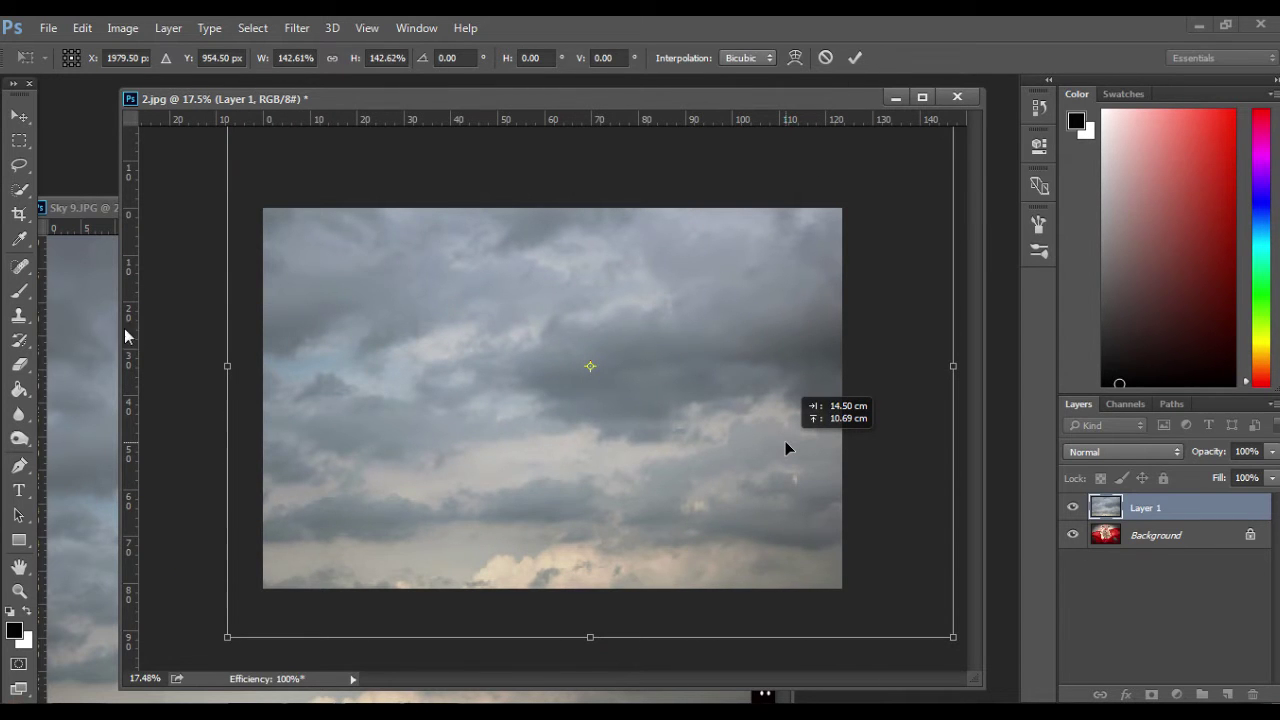
{"action": "left_click", "coordinate": [101, 304]}
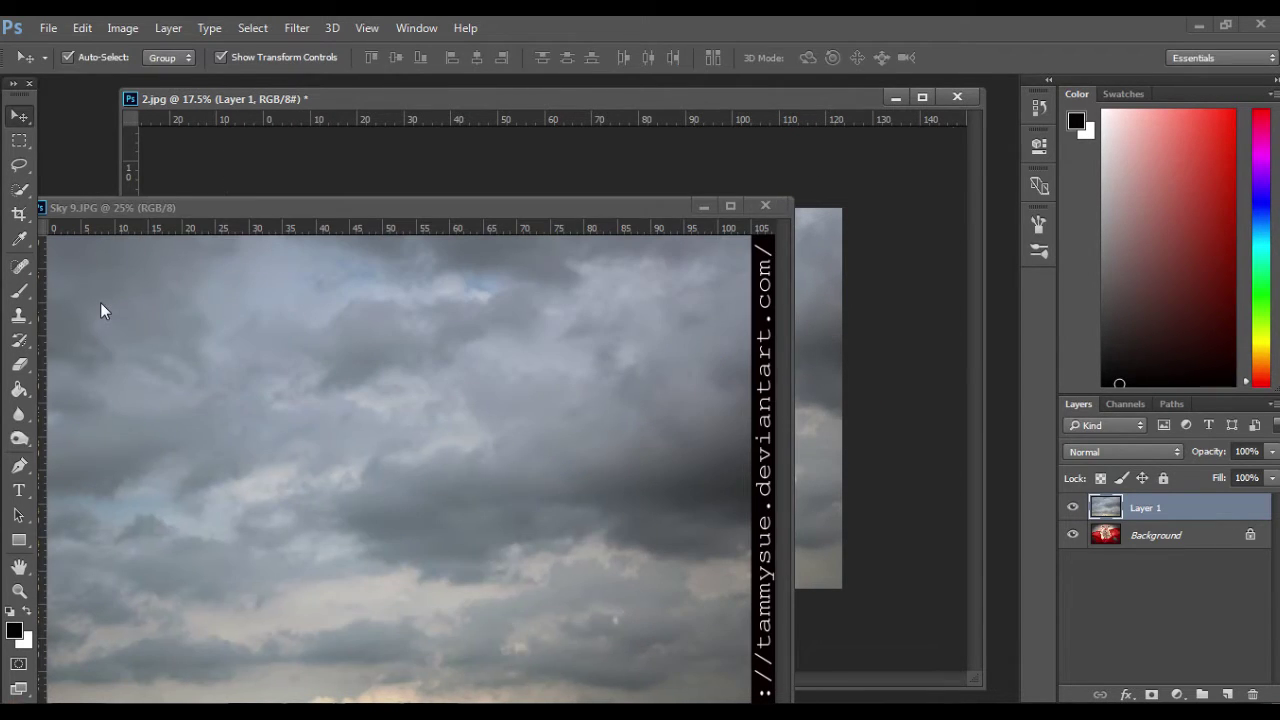
{"action": "key", "text": "ctrl+w"}
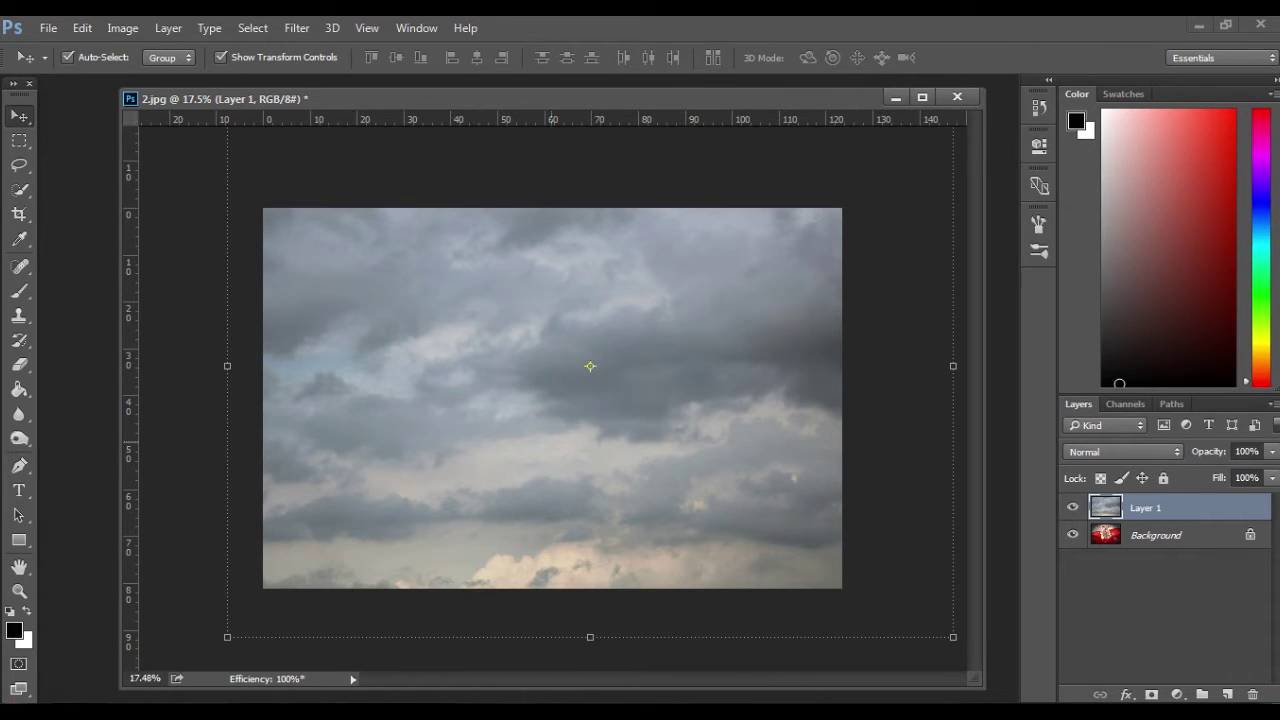
Open falling_petals_kl_by_cactuskim-d67ymbb from the stock images folder and erase the copyright text above the petals.
{"action": "left_click", "coordinate": [82, 704]}
{"action": "left_click", "coordinate": [82, 704]}
{"action": "mouse_move", "coordinate": [150, 704]}
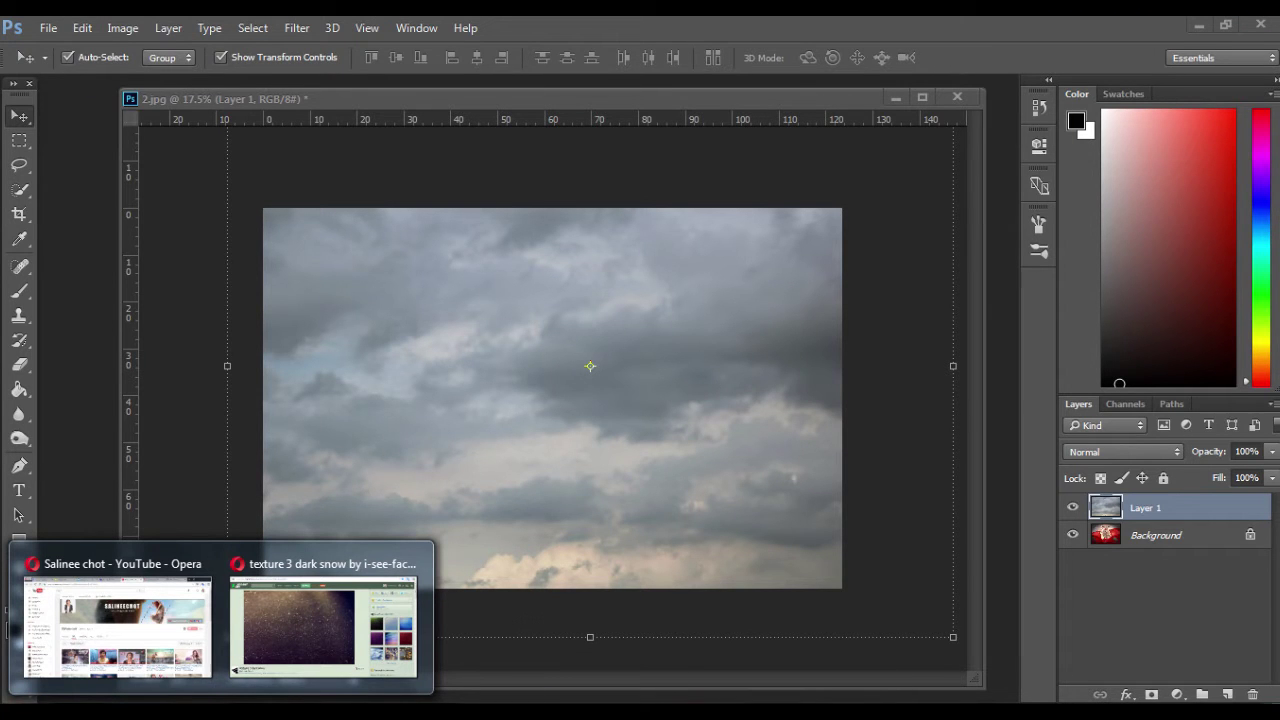
{"action": "key", "text": "alt+Tab"}
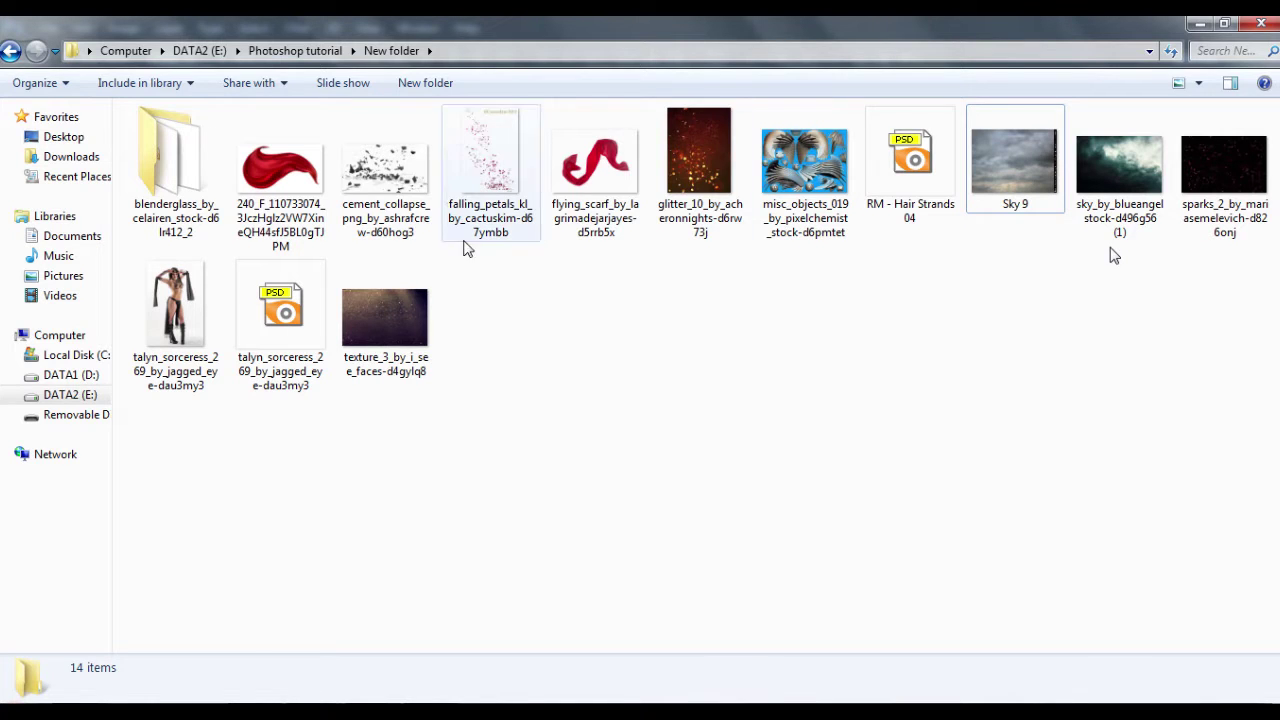
{"action": "left_click_drag", "start_coordinate": [517, 180], "coordinate": [405, 289]}
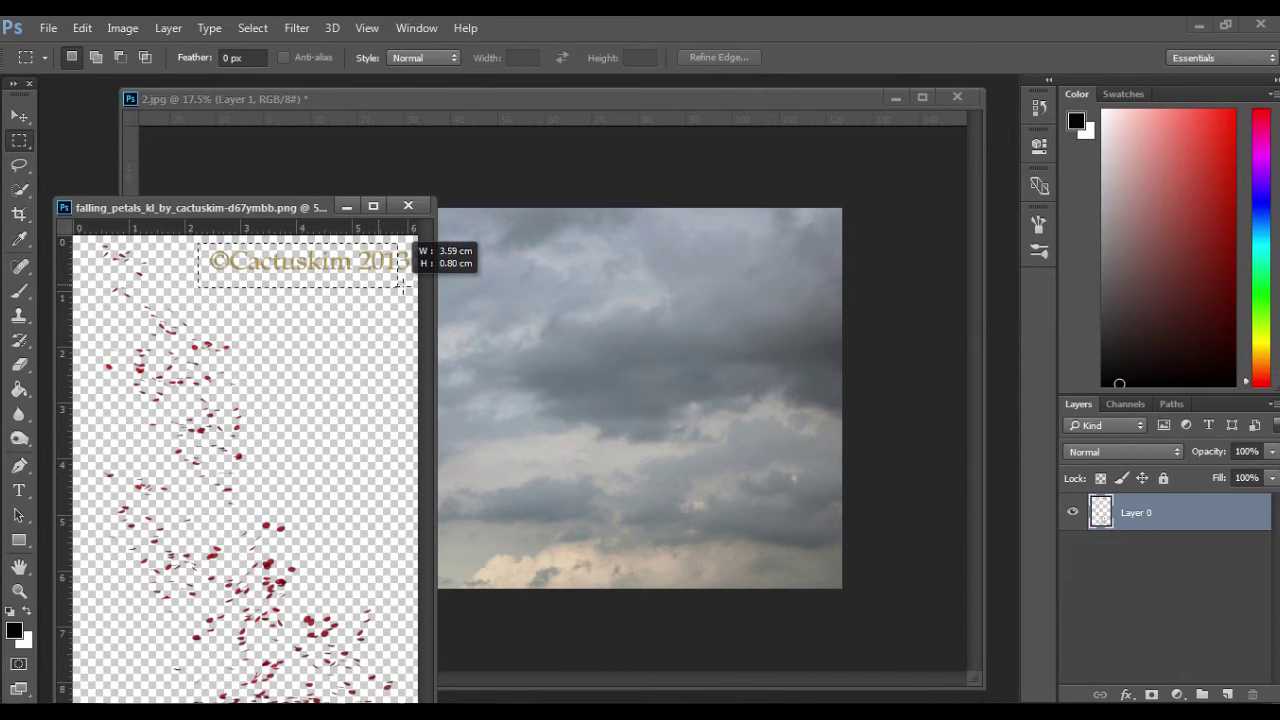
{"action": "key", "text": "Delete"}
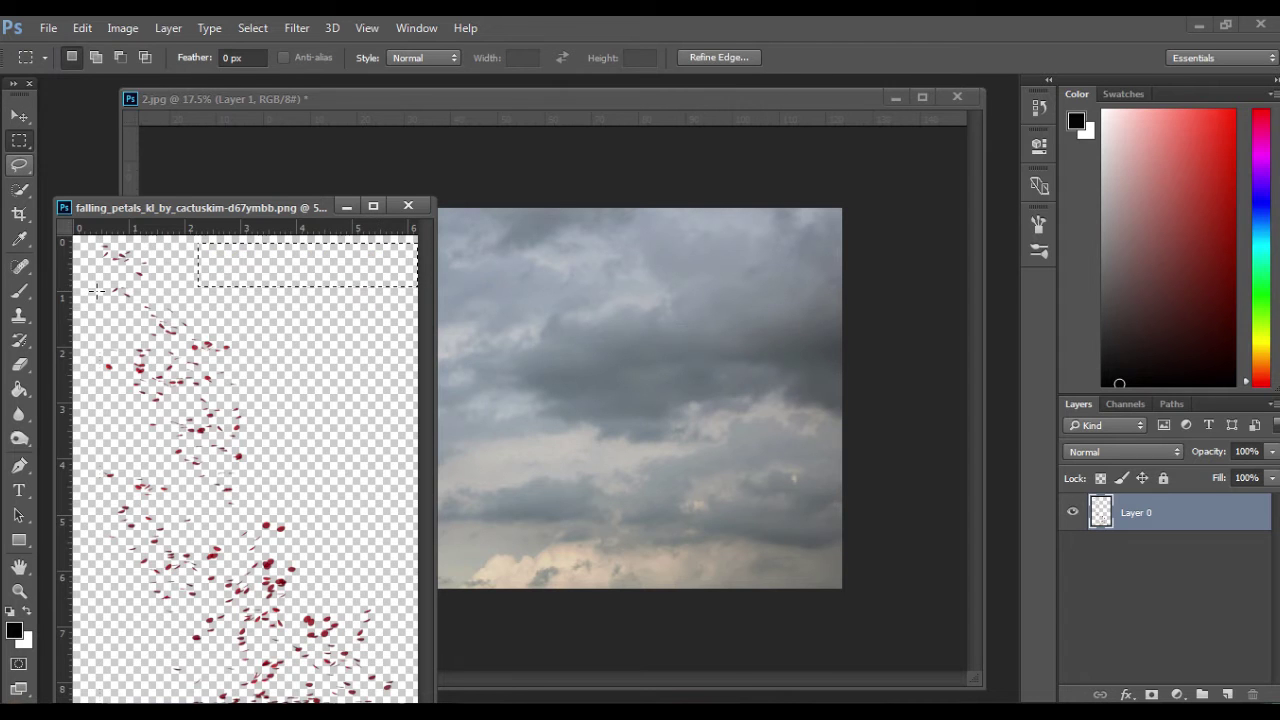
Copy the petals layer into 2.jpg, scale it to about 178% and place it near the middle of the sky.
{"action": "left_click_drag", "start_coordinate": [1136, 513], "coordinate": [614, 364]}
{"action": "key", "text": "v"}
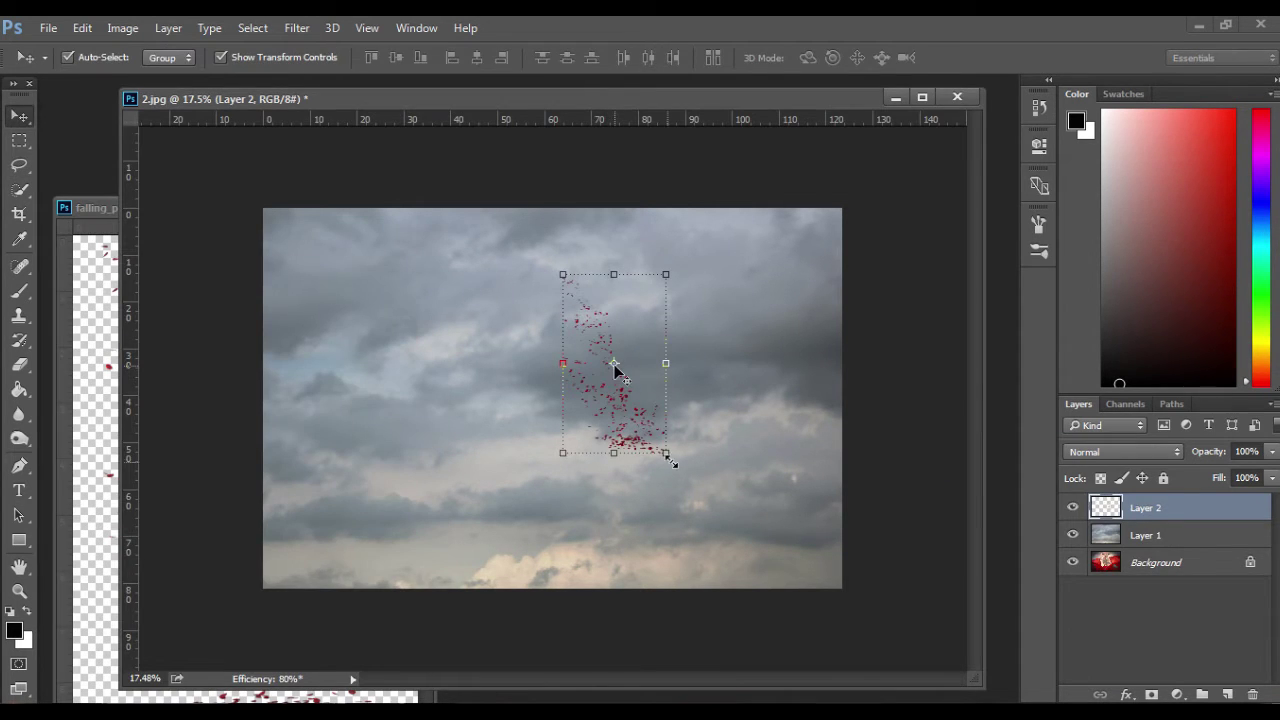
{"action": "left_click_drag", "start_coordinate": [666, 454], "coordinate": [747, 591]}
{"action": "left_click_drag", "start_coordinate": [684, 550], "coordinate": [531, 461]}
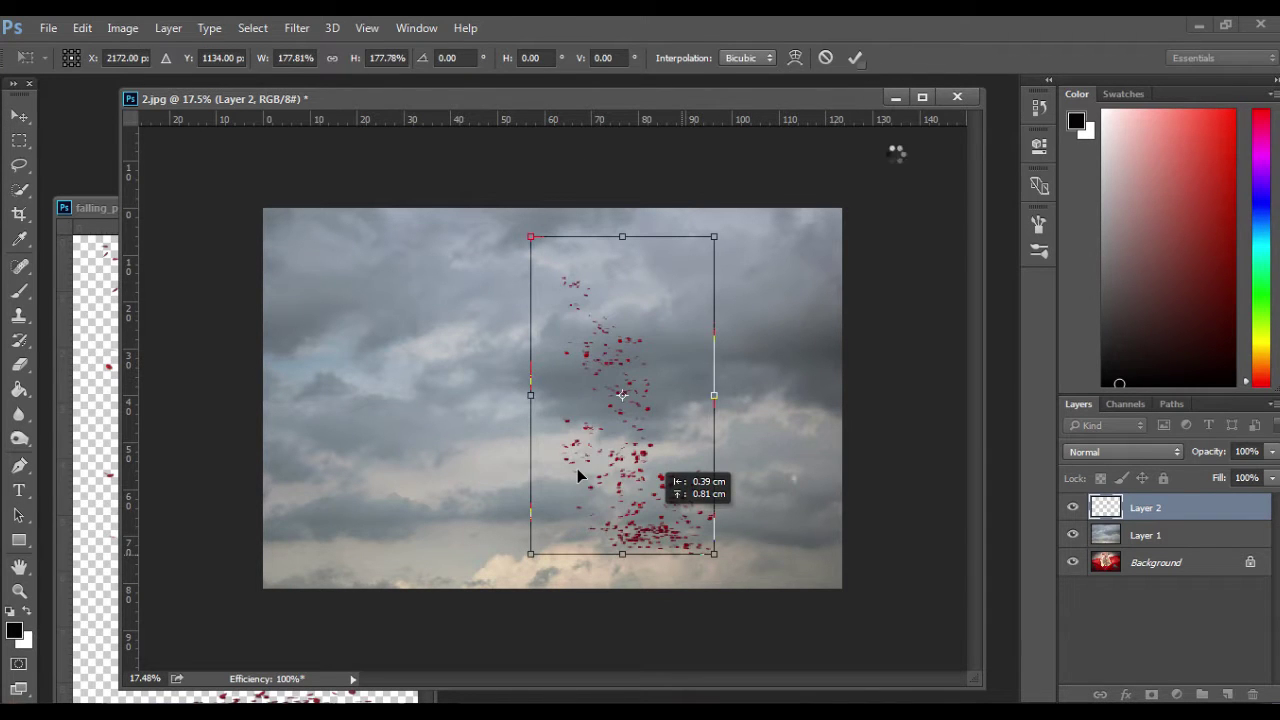
{"action": "left_click", "coordinate": [854, 58]}
Hide the petals layer in 2.jpg and close the falling_petals document.
{"action": "left_click", "coordinate": [1072, 508]}
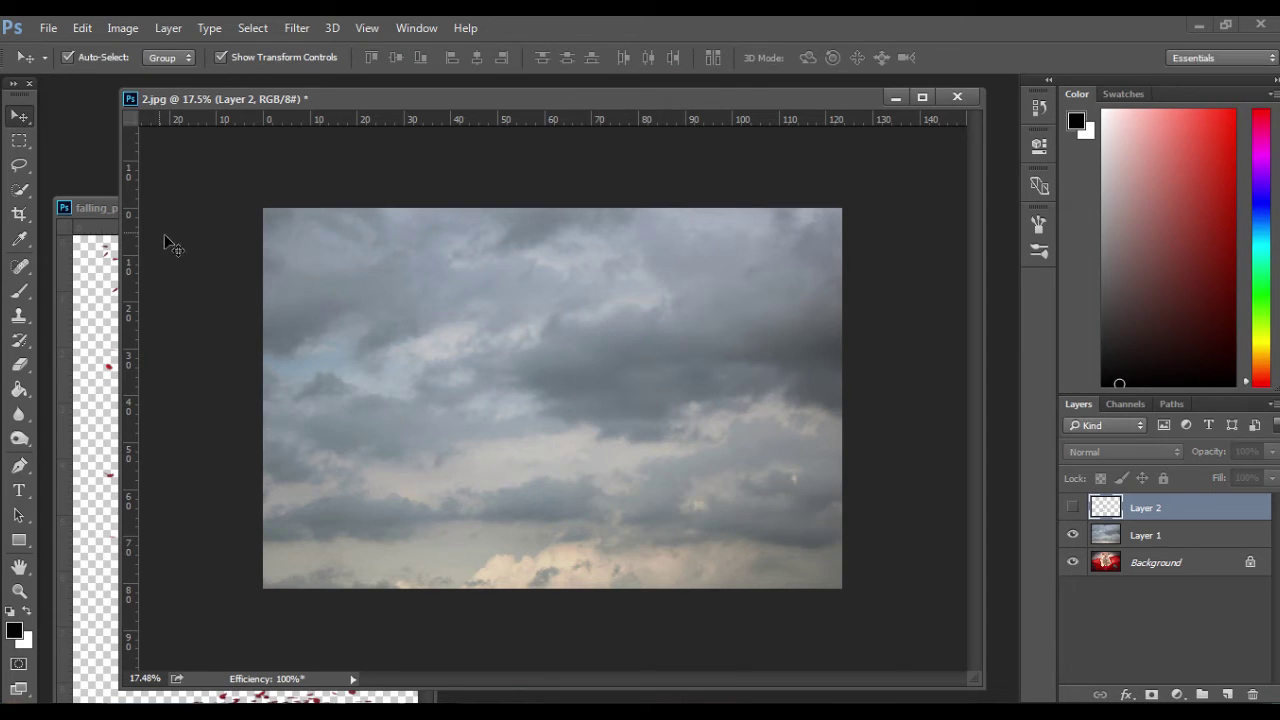
{"action": "left_click", "coordinate": [112, 262]}
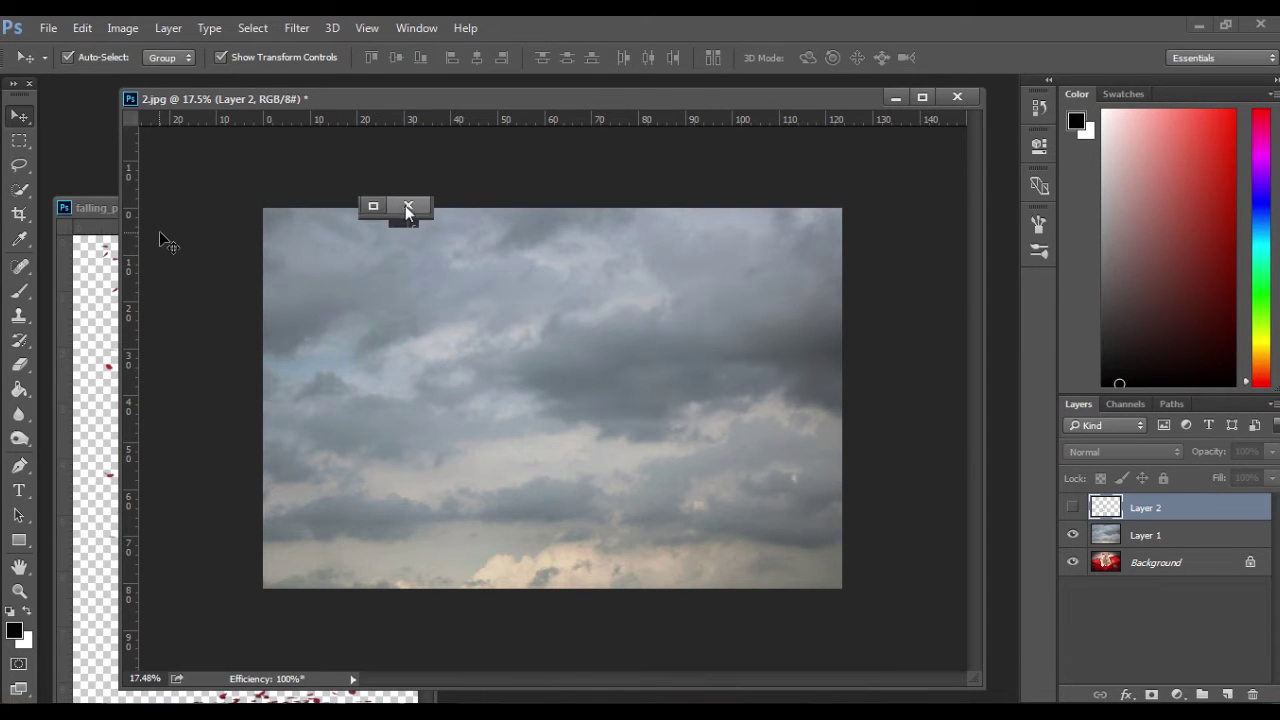
{"action": "left_click", "coordinate": [408, 208]}
{"action": "left_click", "coordinate": [664, 295]}
Open the talyn_sorceress_269_by_jagged_eye-dau3my3 PSD and copy its masked woman layer into 2.jpg, centred over the sky.
{"action": "left_click", "coordinate": [198, 702]}
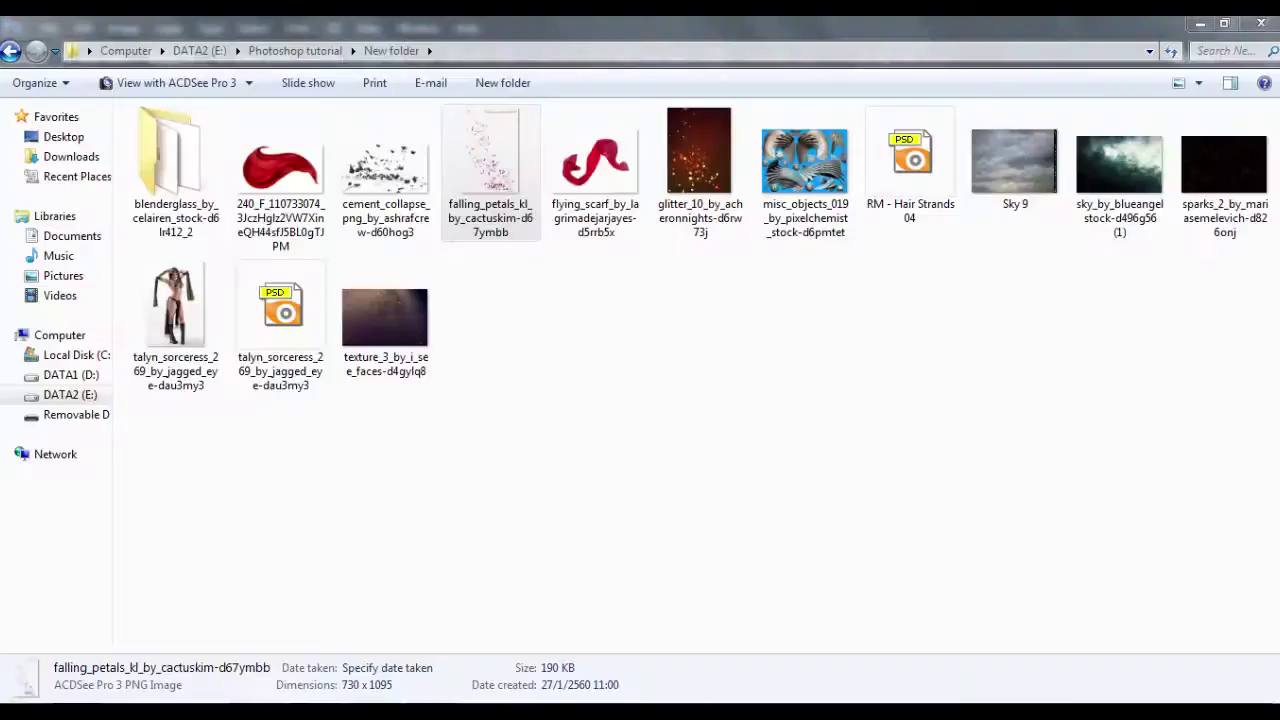
{"action": "left_click_drag", "start_coordinate": [283, 303], "coordinate": [85, 503]}
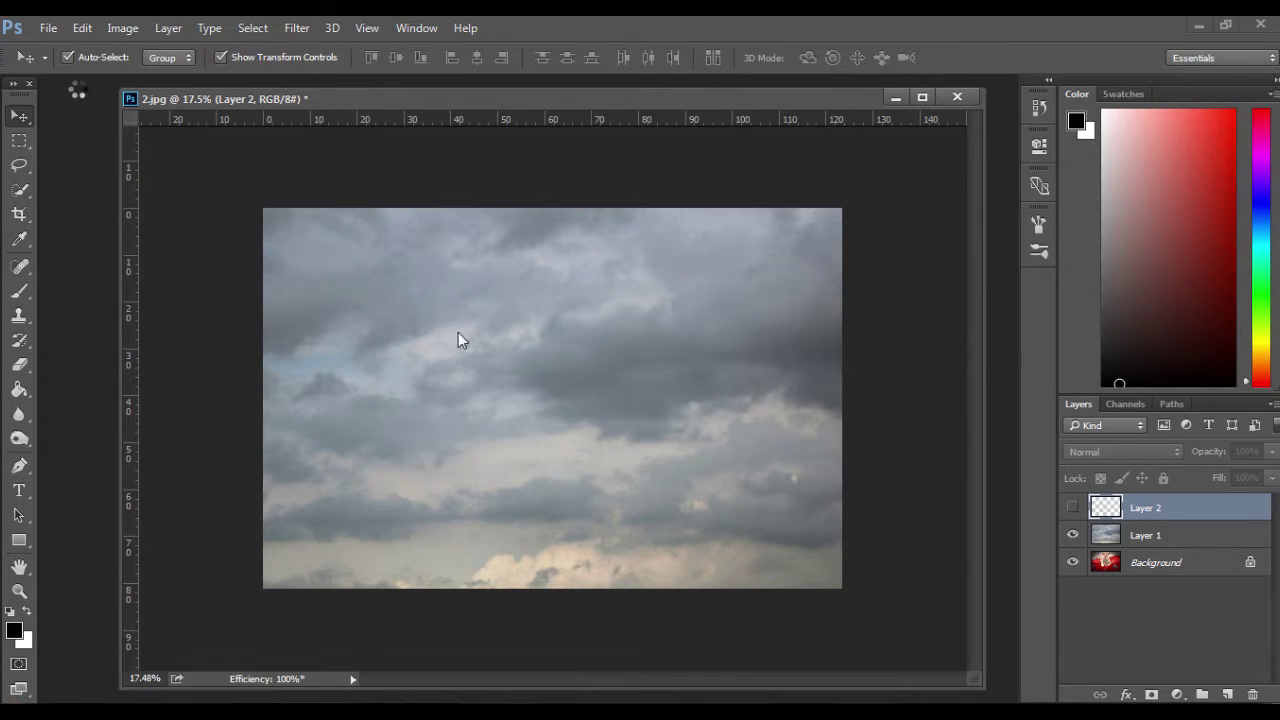
{"action": "left_click_drag", "start_coordinate": [1137, 593], "coordinate": [564, 407]}
{"action": "scroll", "coordinate": [564, 407], "scroll_direction": "down", "scroll_amount": 1}
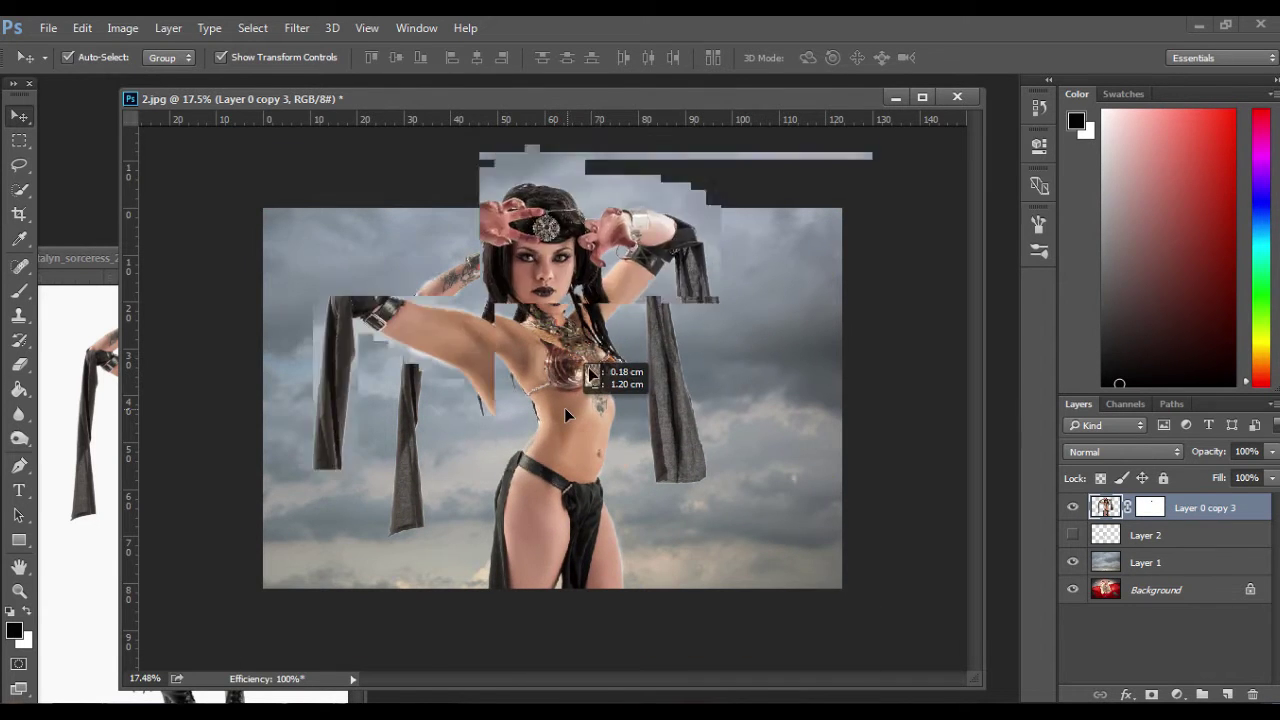
{"action": "scroll", "coordinate": [589, 364], "scroll_direction": "up", "scroll_amount": 3}
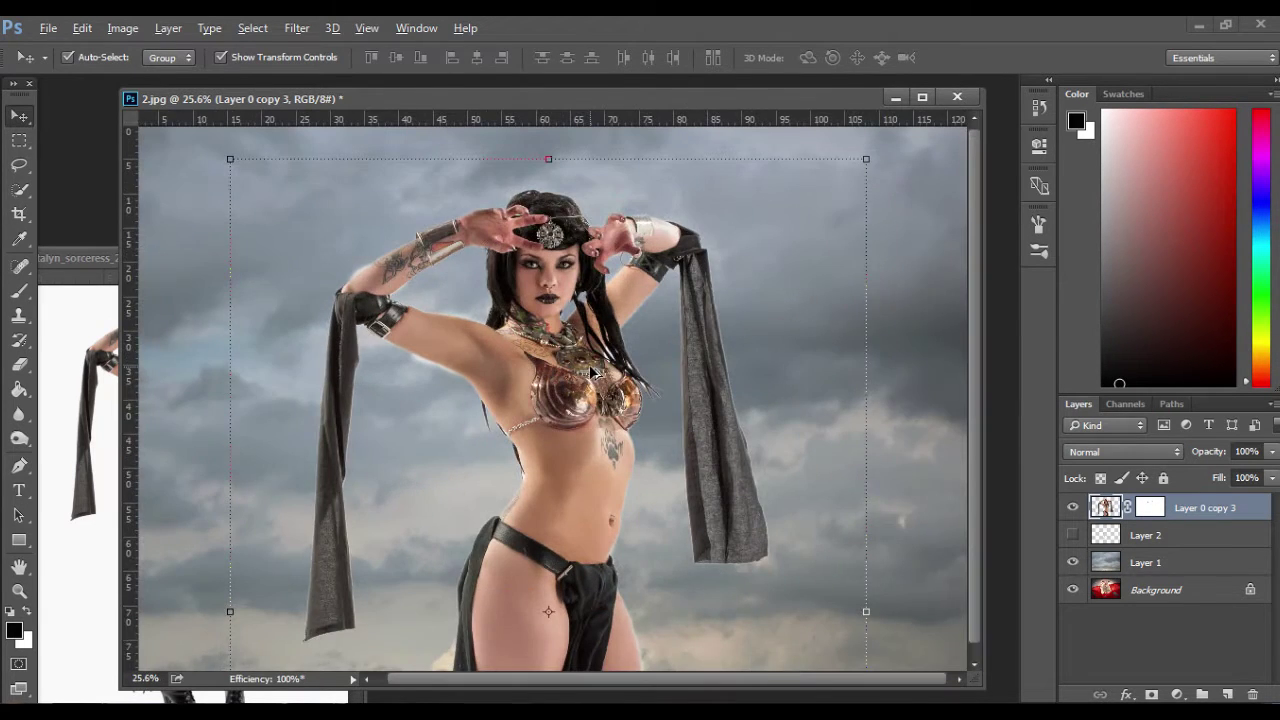
{"action": "left_click", "coordinate": [589, 365]}
Close the talyn_sorceress source document.
{"action": "left_click", "coordinate": [890, 263]}
{"action": "scroll", "coordinate": [589, 364], "scroll_direction": "down", "scroll_amount": 2}
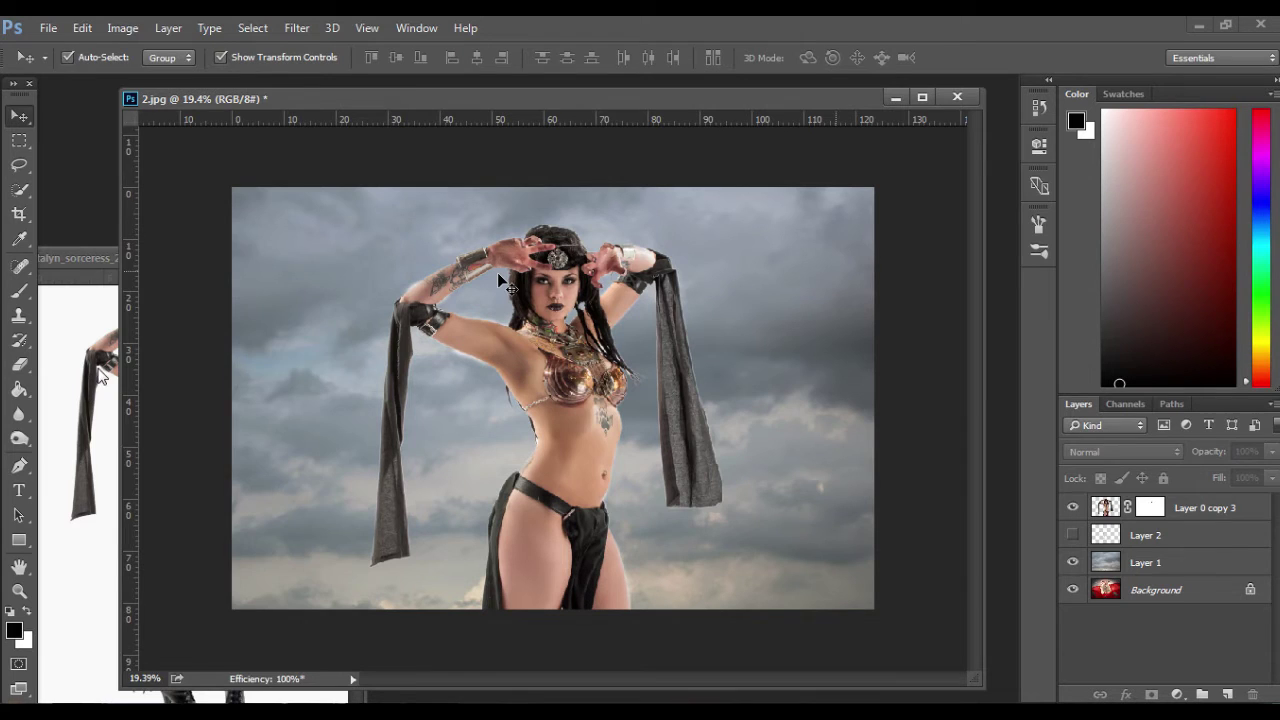
{"action": "left_click", "coordinate": [82, 259]}
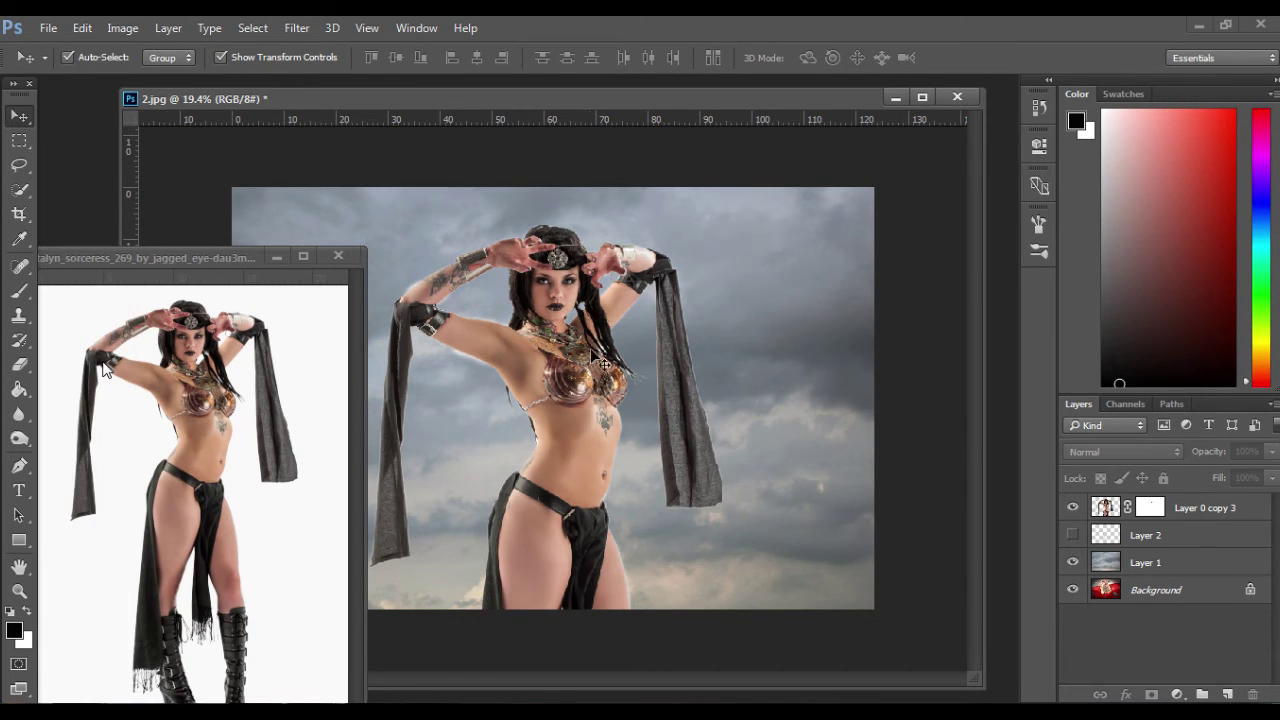
{"action": "key", "text": "ctrl+w"}
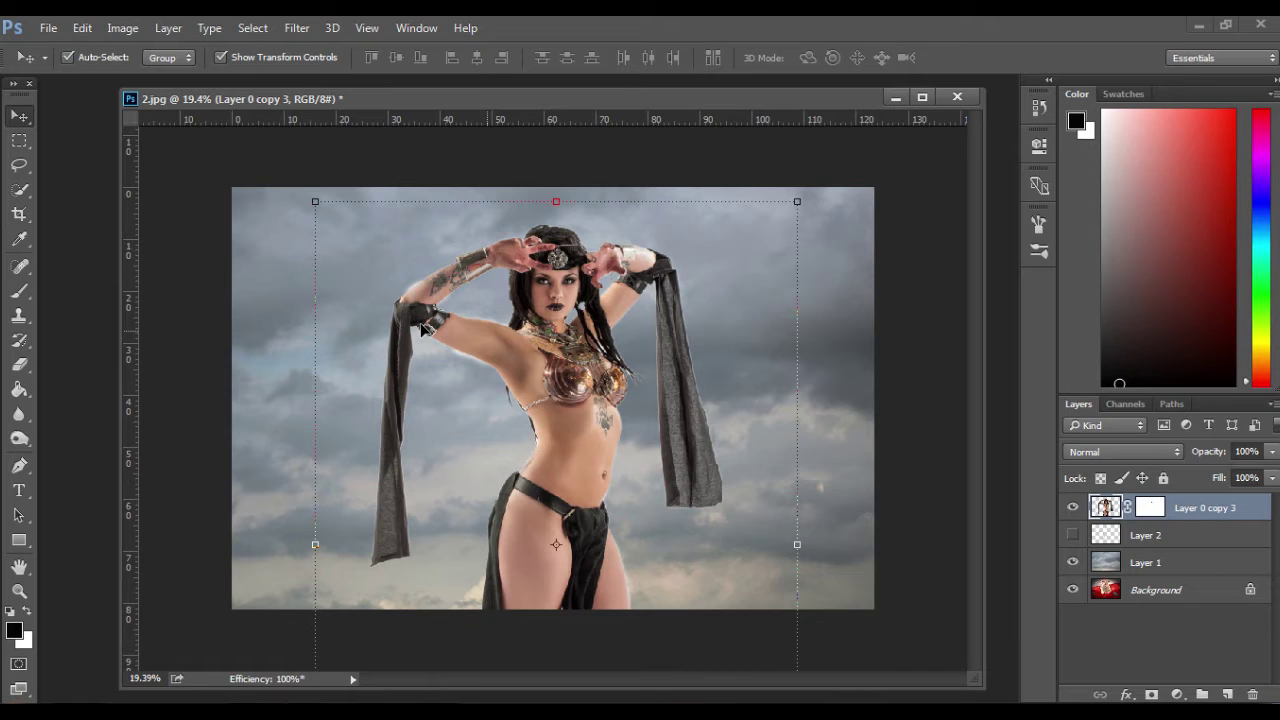
Convert the woman layer, Layer 0 copy 3, to a smart object and rasterize it so its mask is baked in.
{"action": "key", "text": "l"}
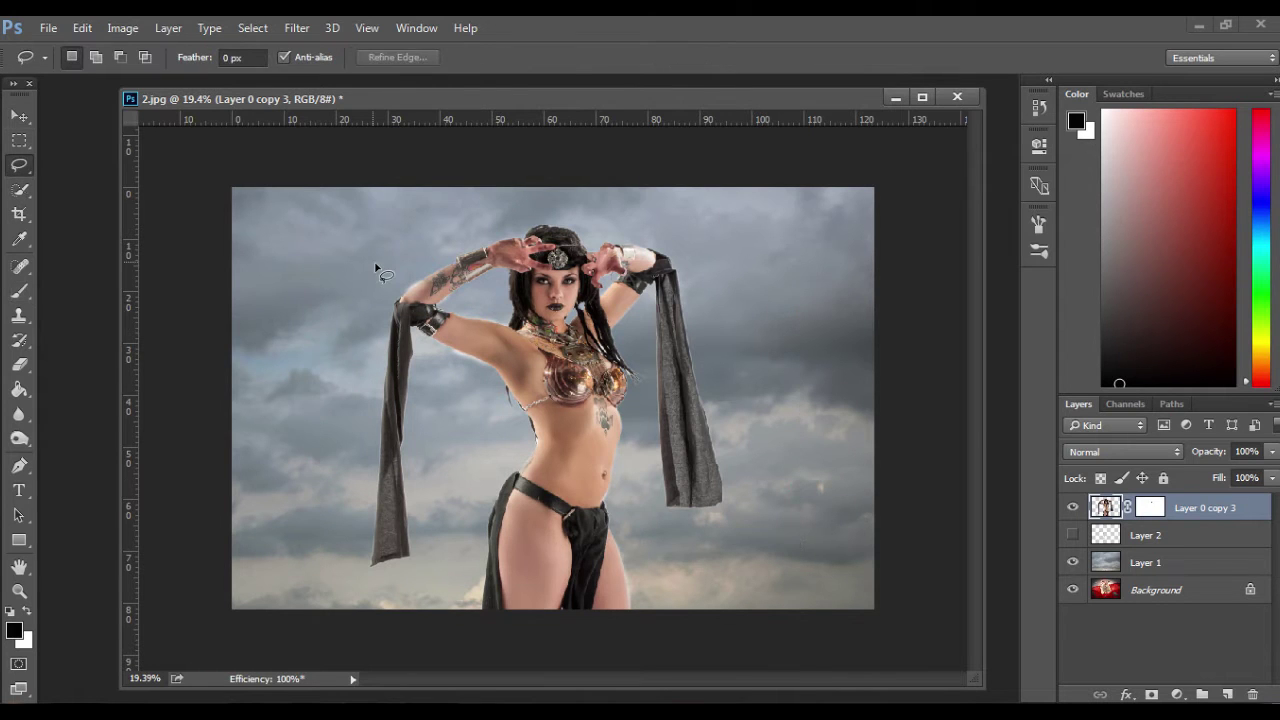
{"action": "right_click", "coordinate": [1189, 508]}
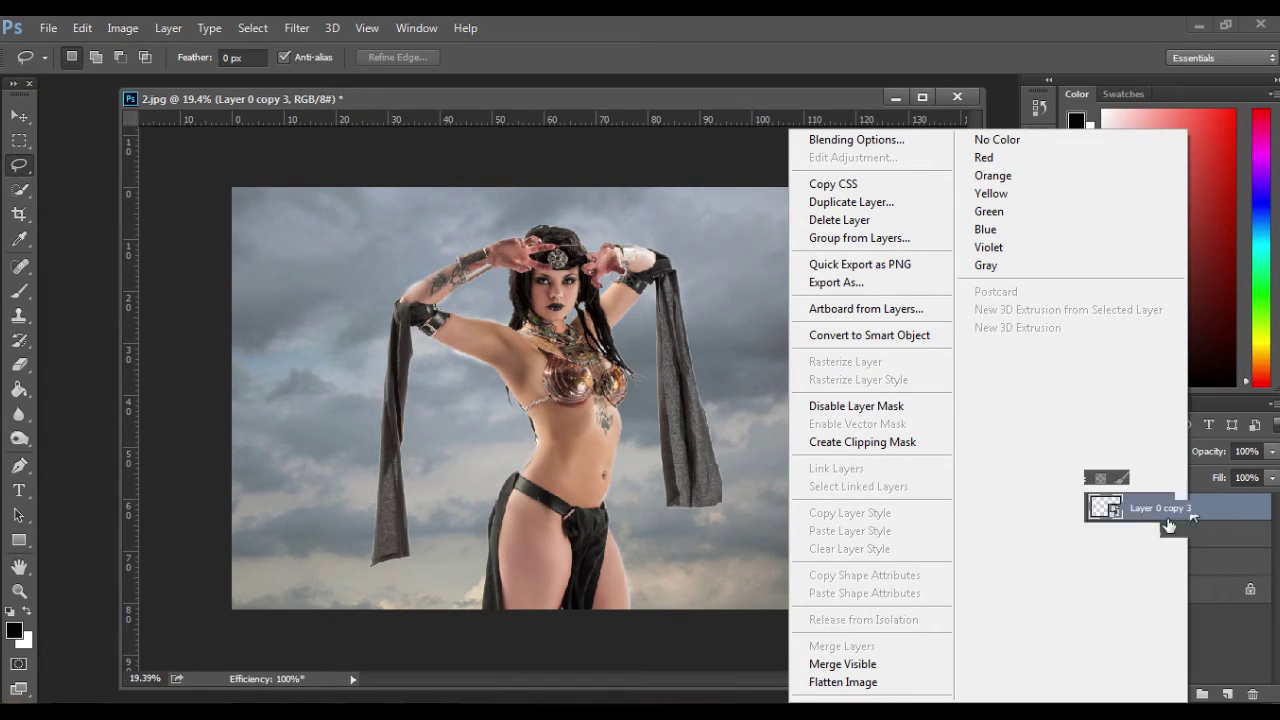
{"action": "left_click", "coordinate": [1165, 514]}
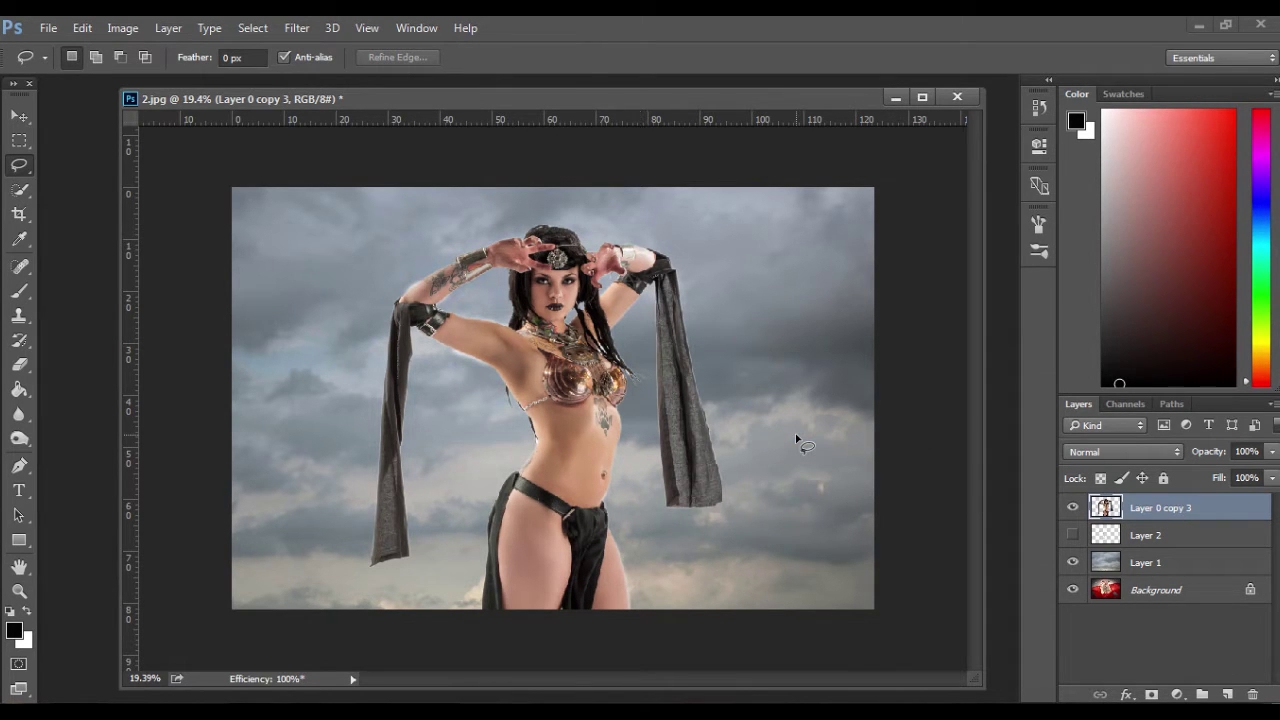
Lasso the long cloth hanging from the arm on the picture's right and delete it below the elbow cuff.
{"action": "mouse_move", "coordinate": [653, 284]}
{"action": "left_mouse_down"}
{"action": "mouse_move", "coordinate": [750, 461]}
{"action": "mouse_move", "coordinate": [709, 574]}
{"action": "left_mouse_up"}
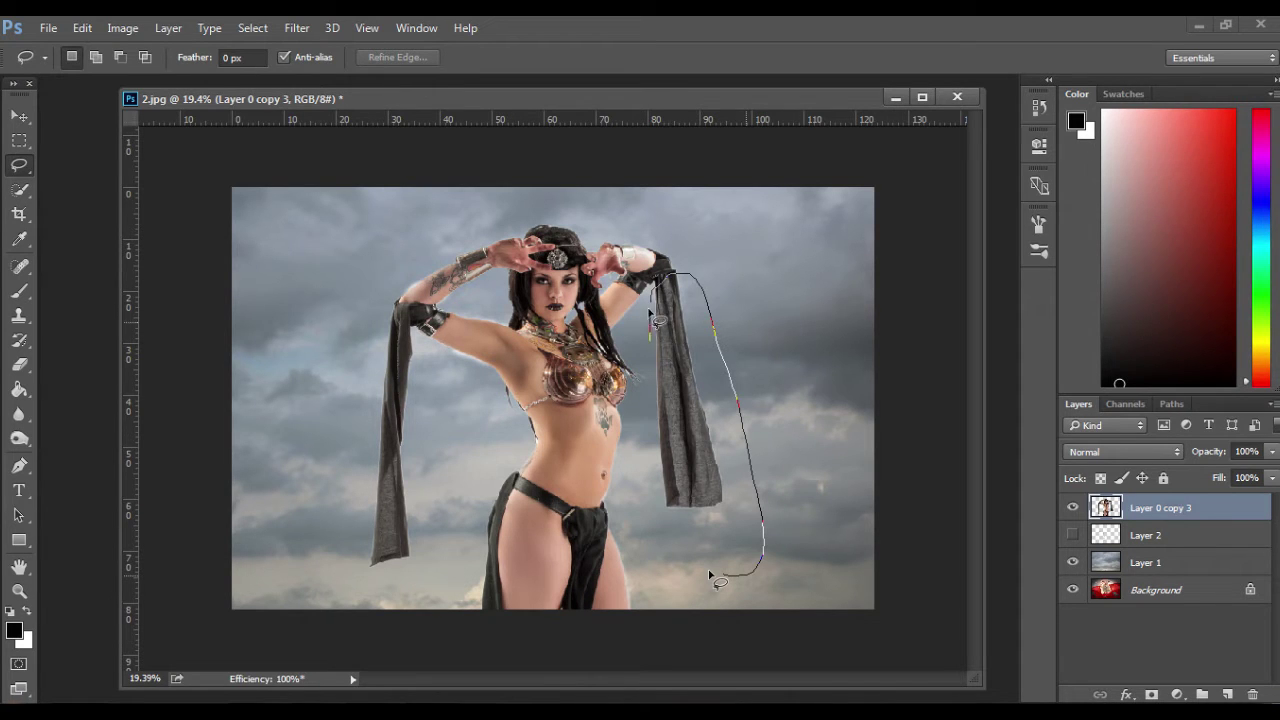
{"action": "left_click_drag", "start_coordinate": [710, 575], "coordinate": [655, 290]}
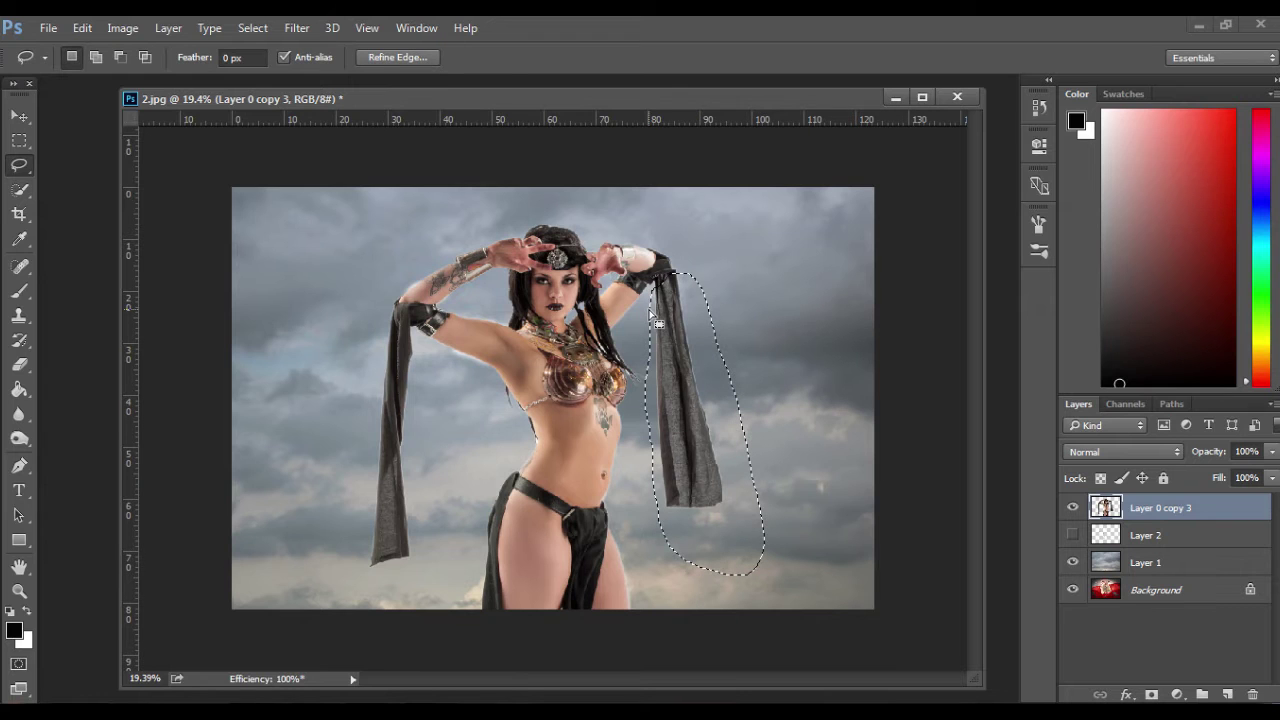
{"action": "key", "text": "Delete"}
Lasso and delete the cloth hanging from the arm on the picture's left, and clear the selection.
{"action": "mouse_move", "coordinate": [350, 342]}
{"action": "left_mouse_down"}
{"action": "mouse_move", "coordinate": [420, 343]}
{"action": "mouse_move", "coordinate": [352, 341]}
{"action": "left_mouse_up"}
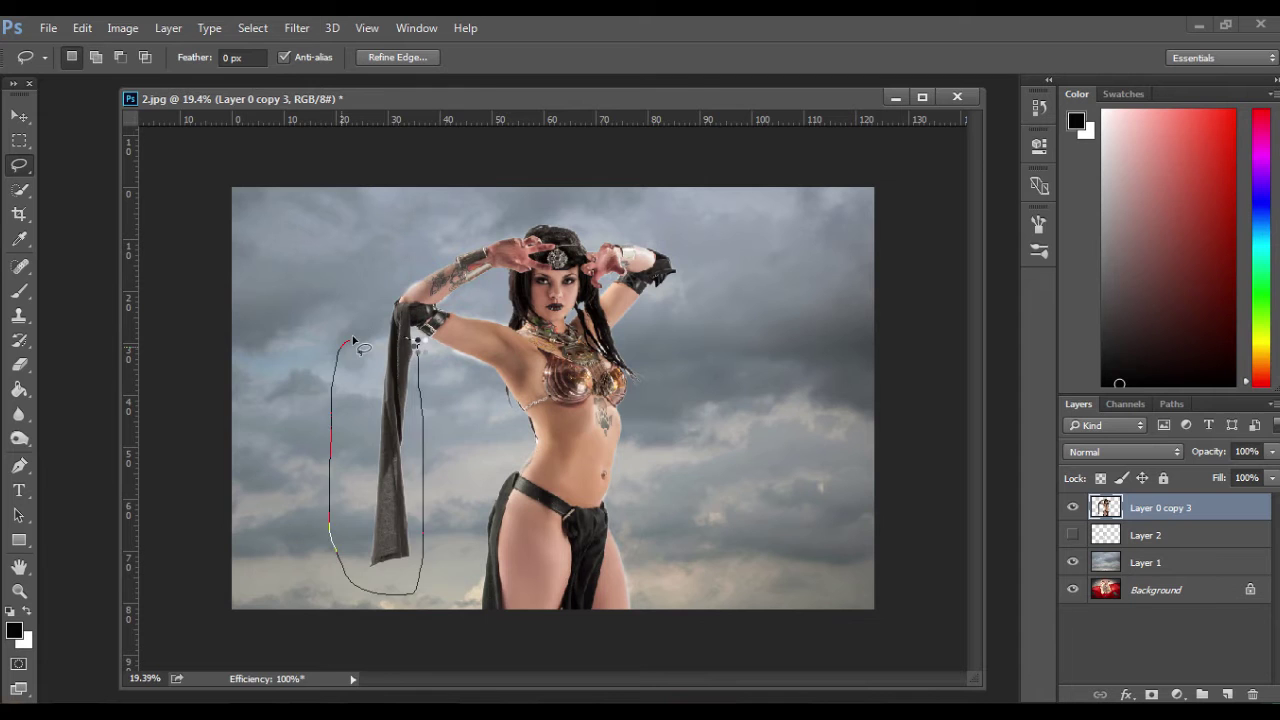
{"action": "left_click_drag", "start_coordinate": [352, 340], "coordinate": [352, 341]}
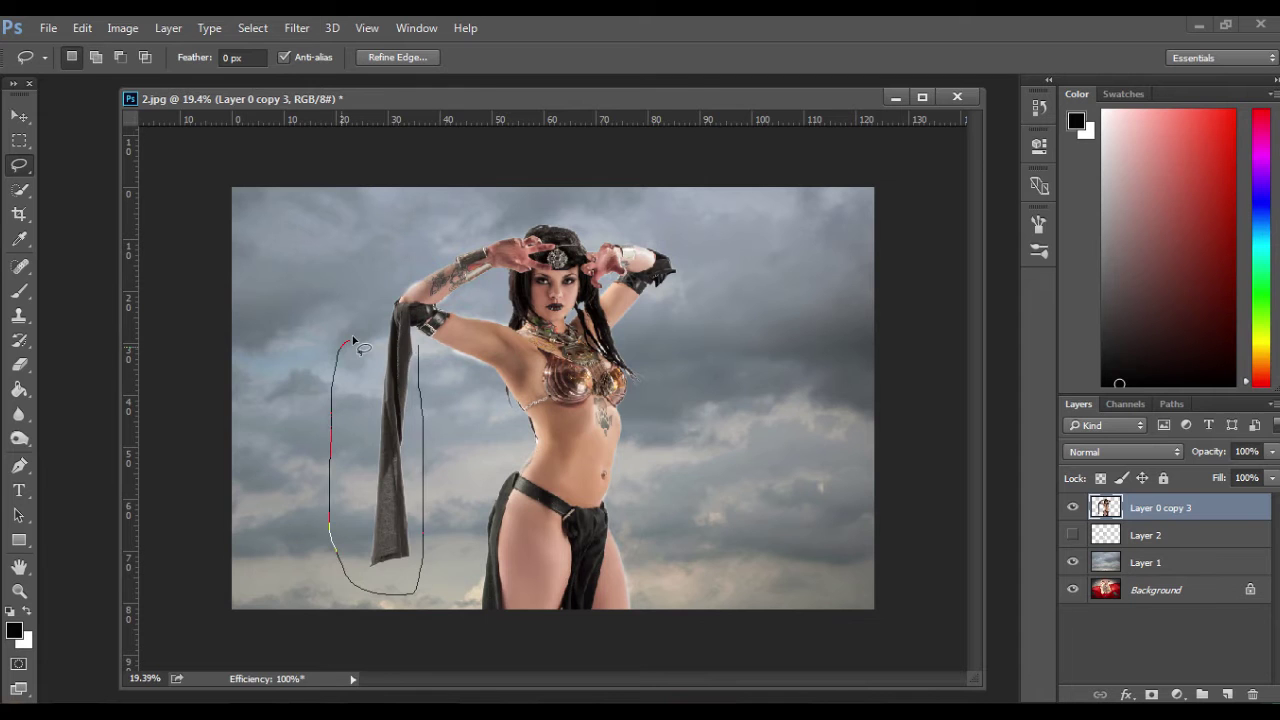
{"action": "left_click_drag", "start_coordinate": [352, 340], "coordinate": [352, 341]}
{"action": "key", "text": "Delete"}
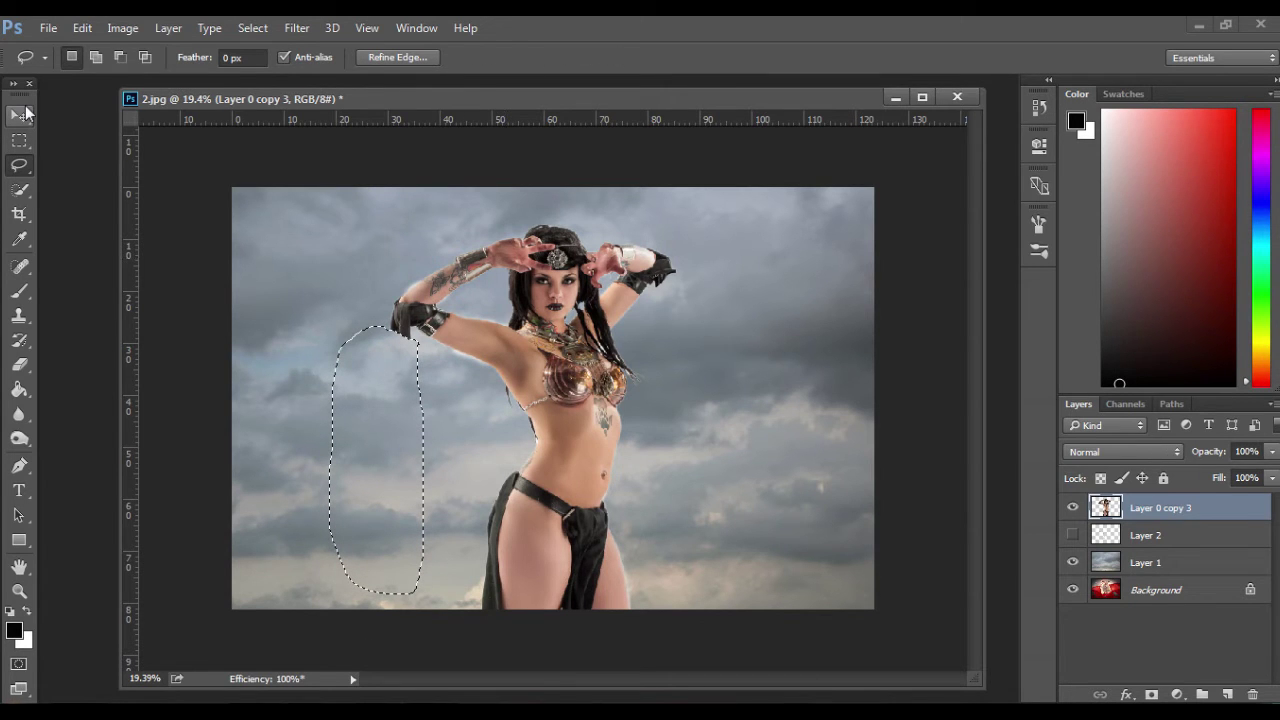
{"action": "left_click", "coordinate": [19, 140]}
{"action": "key", "text": "ctrl+d"}
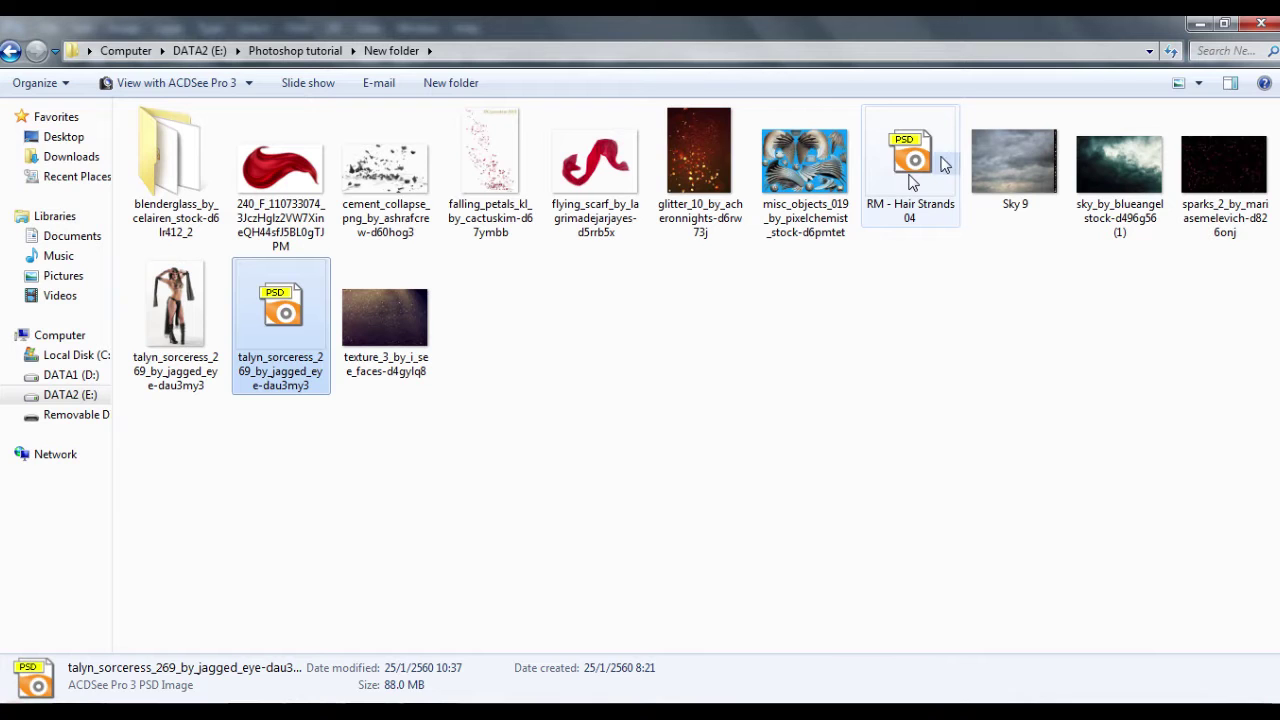
Open the RM - Hair Strands 04 PSD, select one hair strand with a rectangular marquee and copy it into 2.jpg as a new layer.
{"action": "left_click_drag", "start_coordinate": [912, 165], "coordinate": [93, 364]}
{"action": "left_click_drag", "start_coordinate": [139, 466], "coordinate": [114, 162]}
{"action": "left_click_drag", "start_coordinate": [350, 166], "coordinate": [352, 426]}
{"action": "left_click_drag", "start_coordinate": [1213, 598], "coordinate": [100, 440]}
{"action": "left_click_drag", "start_coordinate": [356, 208], "coordinate": [593, 327]}
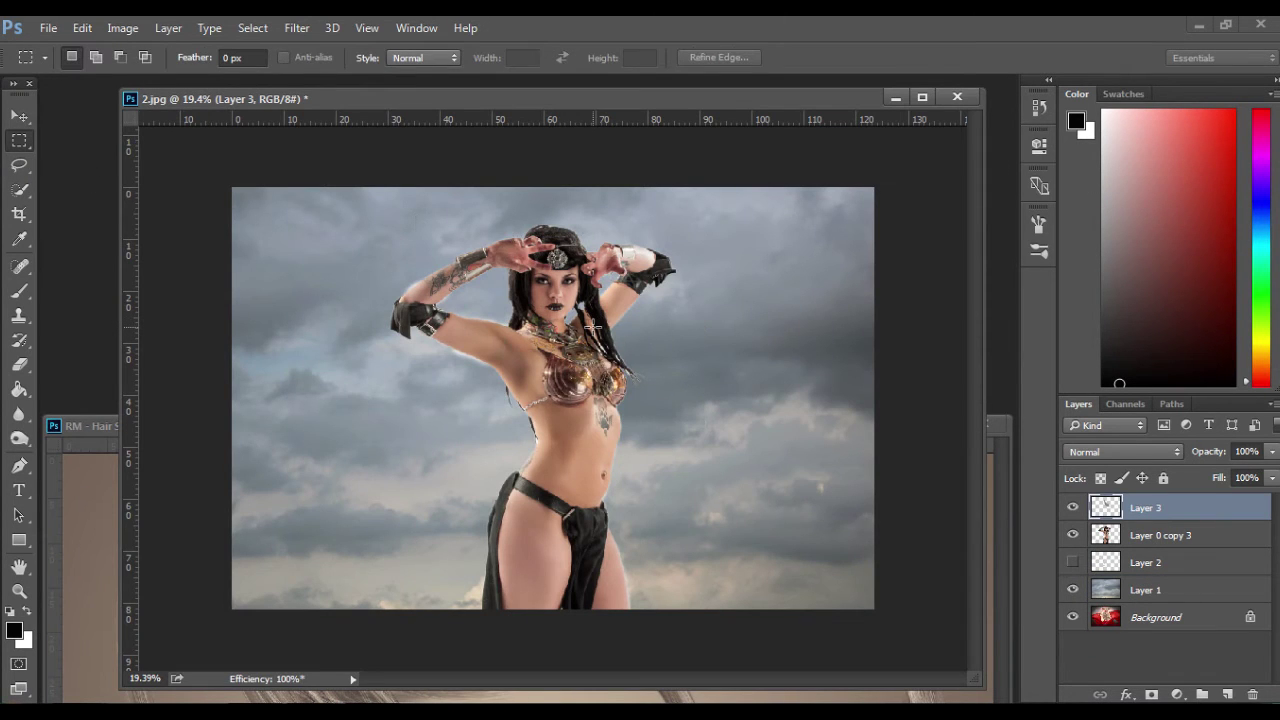
Rotate the hair strand with Free Transform and hang it from the headband along the picture's left side of the face.
{"action": "key", "text": "ctrl+t"}
{"action": "mouse_move", "coordinate": [714, 266]}
{"action": "left_mouse_down"}
{"action": "mouse_move", "coordinate": [750, 322]}
{"action": "mouse_move", "coordinate": [716, 266]}
{"action": "left_mouse_up"}
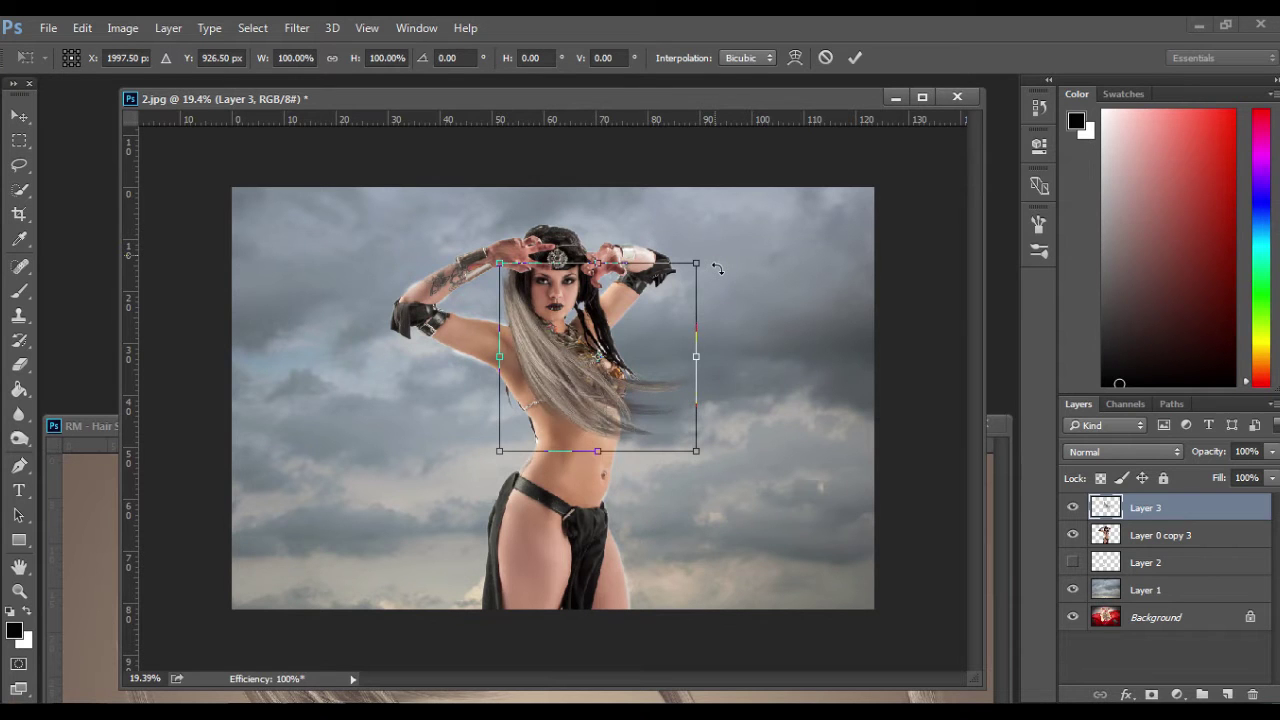
{"action": "left_click_drag", "start_coordinate": [540, 340], "coordinate": [503, 359]}
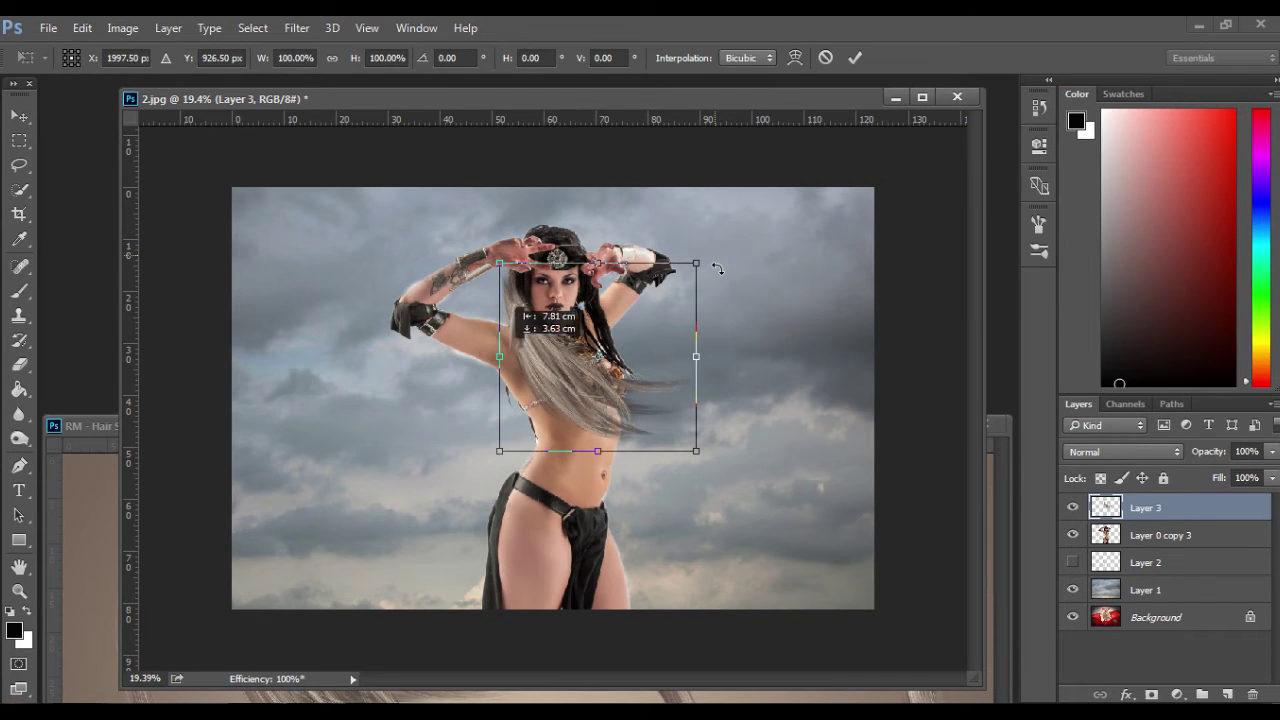
{"action": "left_click_drag", "start_coordinate": [716, 268], "coordinate": [780, 130]}
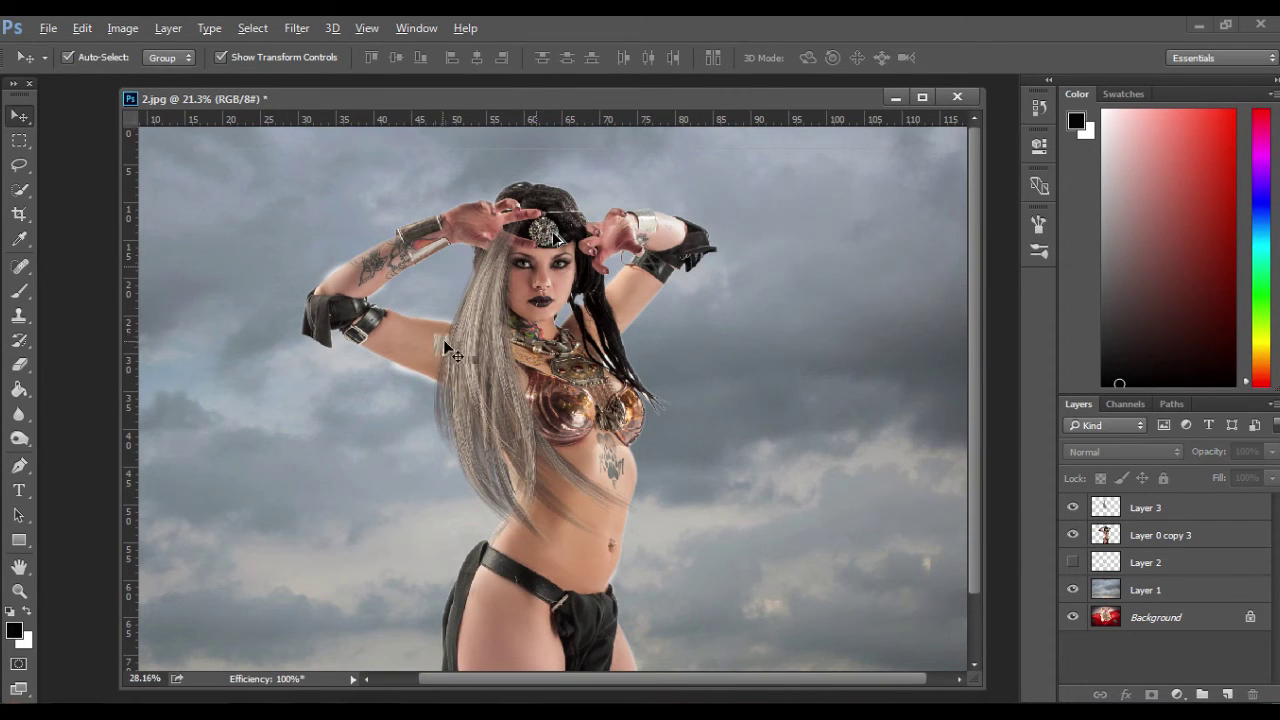
Try thickening the hair by duplicating the strand, shifting the copy outward and ordering it beneath Layer 3.
{"action": "left_click_drag", "start_coordinate": [450, 311], "coordinate": [425, 315]}
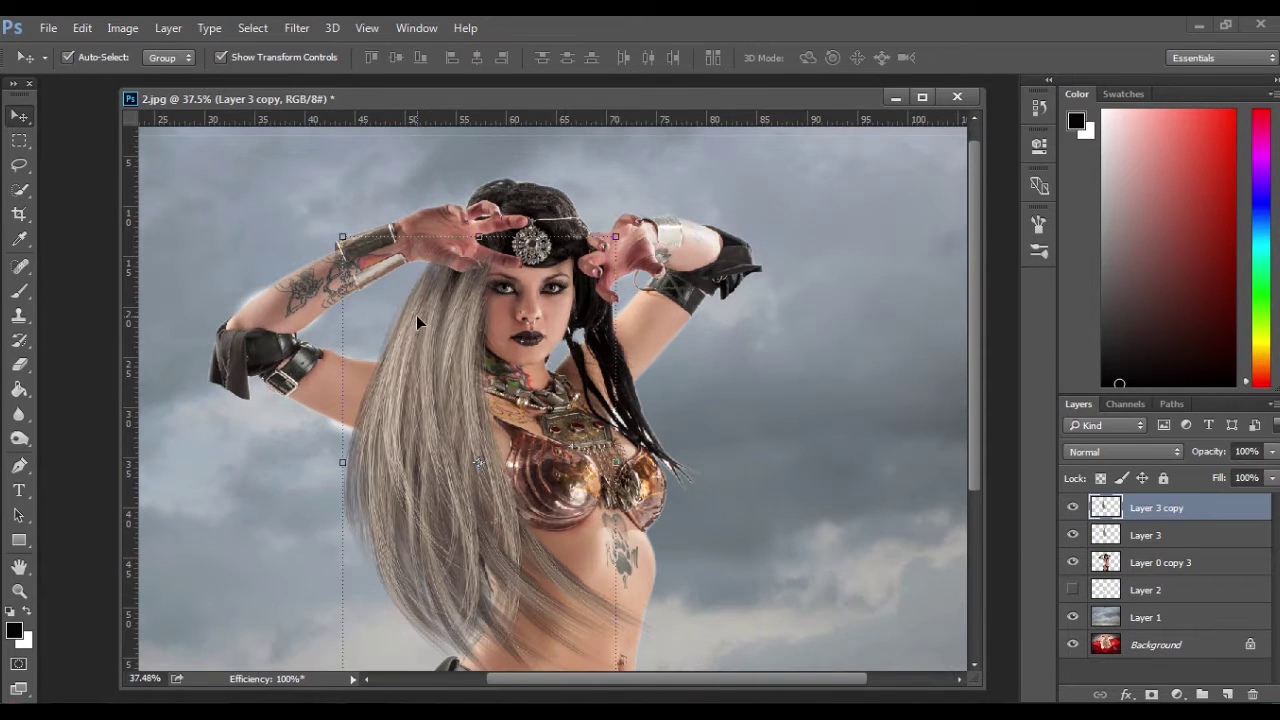
{"action": "left_click_drag", "start_coordinate": [436, 322], "coordinate": [452, 297]}
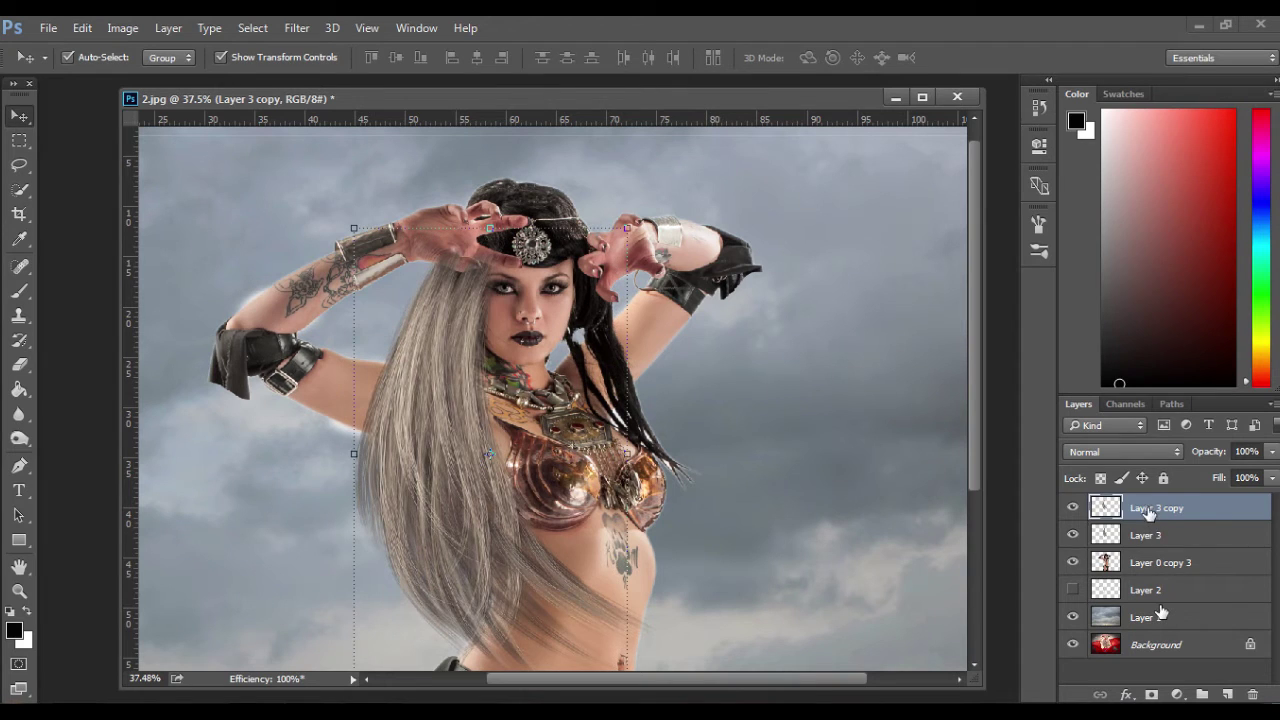
{"action": "left_click_drag", "start_coordinate": [402, 355], "coordinate": [398, 331]}
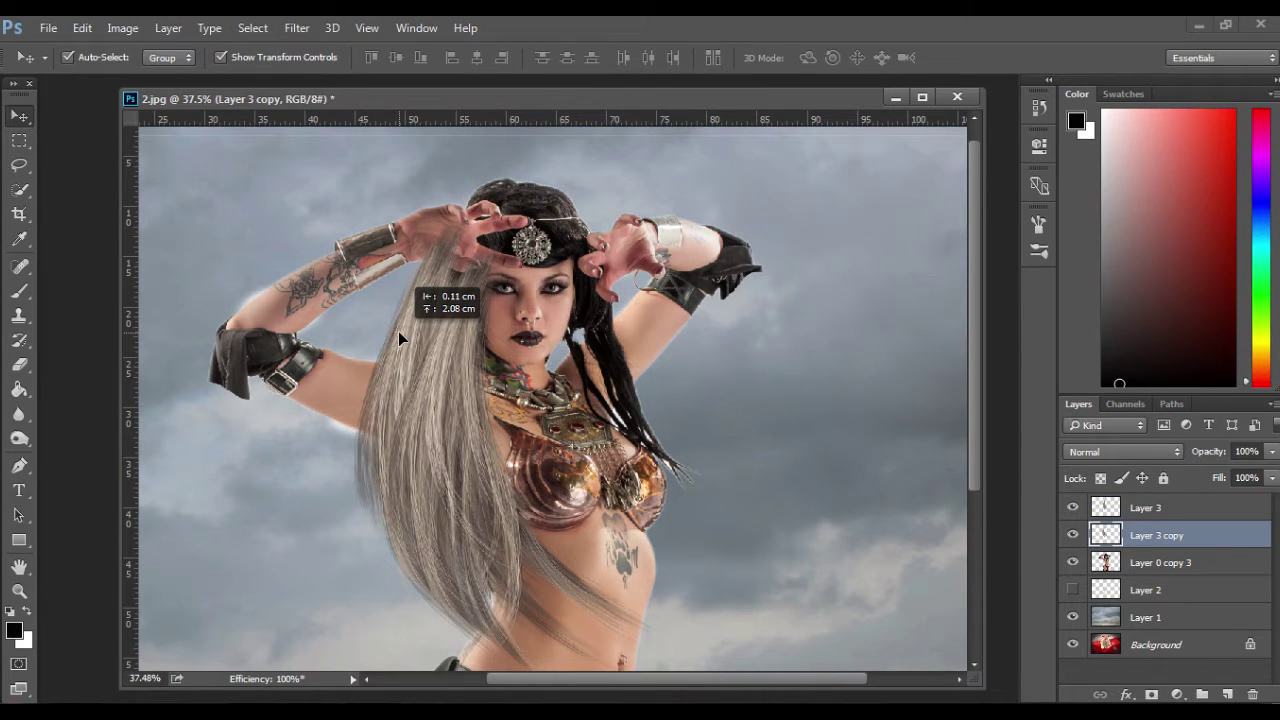
{"action": "left_click_drag", "start_coordinate": [398, 331], "coordinate": [402, 330]}
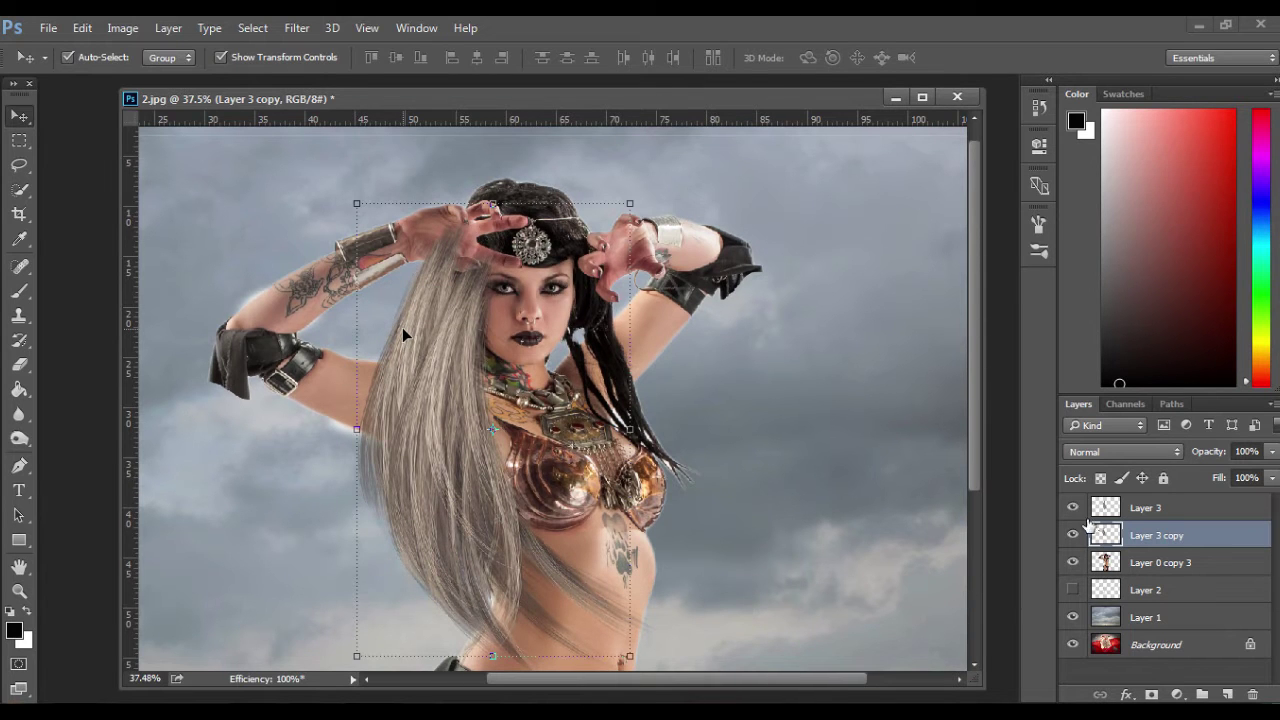
Reposition the hair strand beside the face and stretch its tips outward with Liquify's Forward Warp, brush size 1000 and pressure 100.
{"action": "left_click_drag", "start_coordinate": [439, 349], "coordinate": [392, 366]}
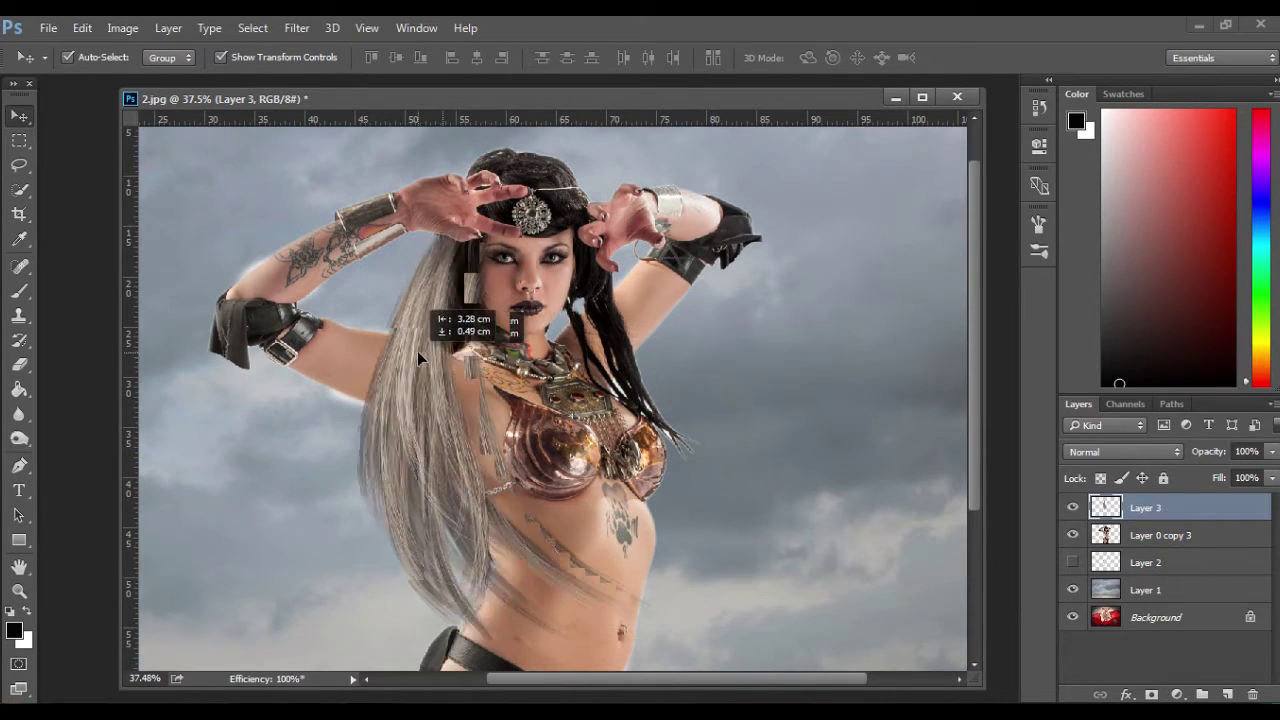
{"action": "left_click_drag", "start_coordinate": [417, 351], "coordinate": [421, 356]}
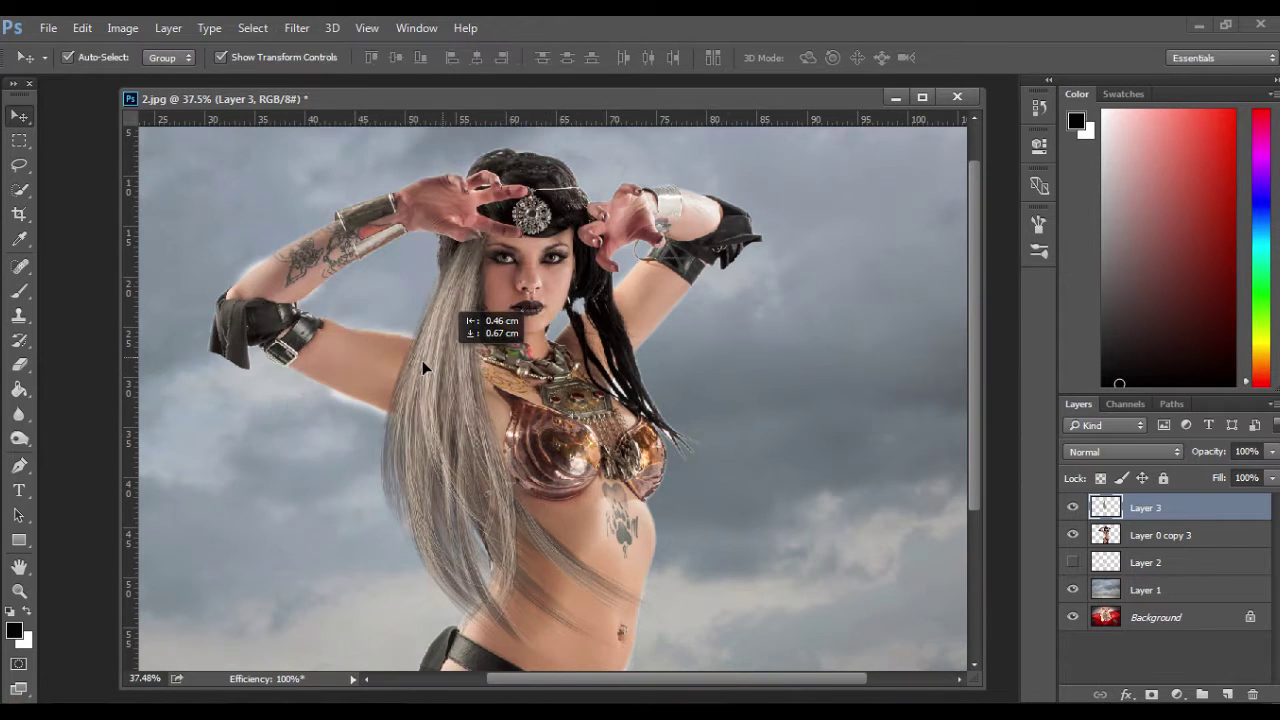
{"action": "left_click", "coordinate": [300, 30]}
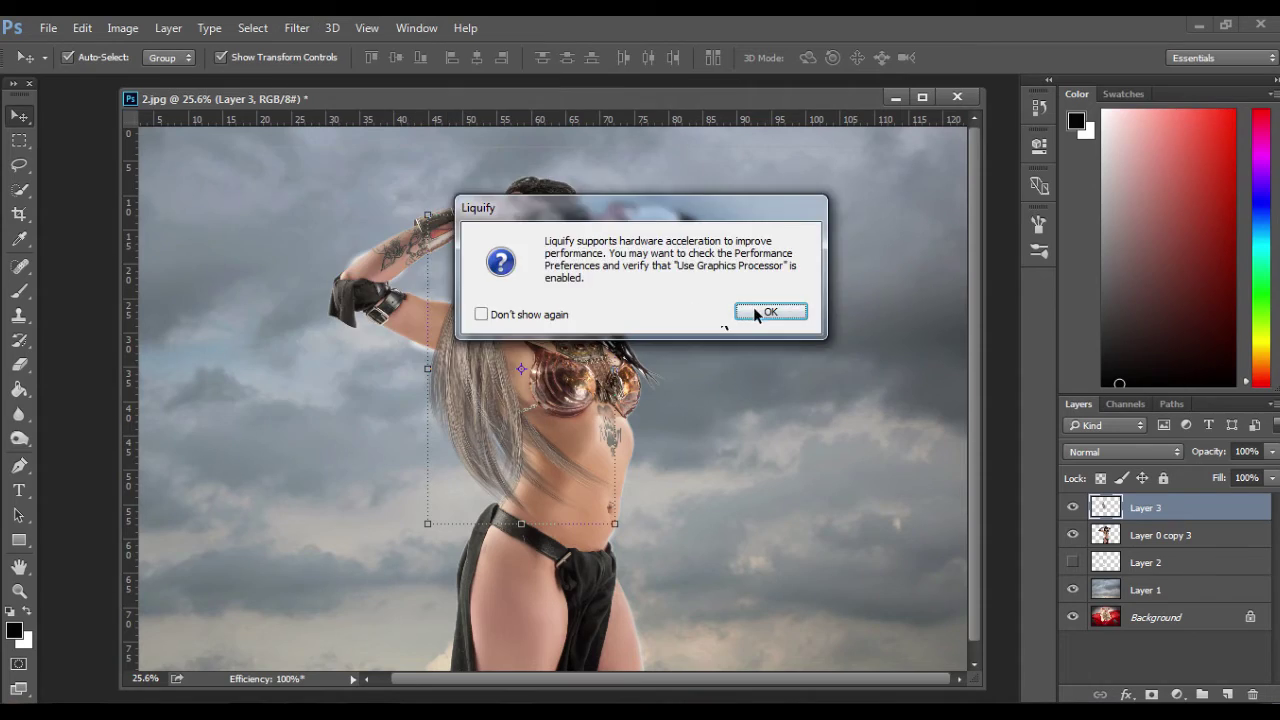
{"action": "left_click", "coordinate": [757, 312]}
{"action": "left_click", "coordinate": [742, 313]}
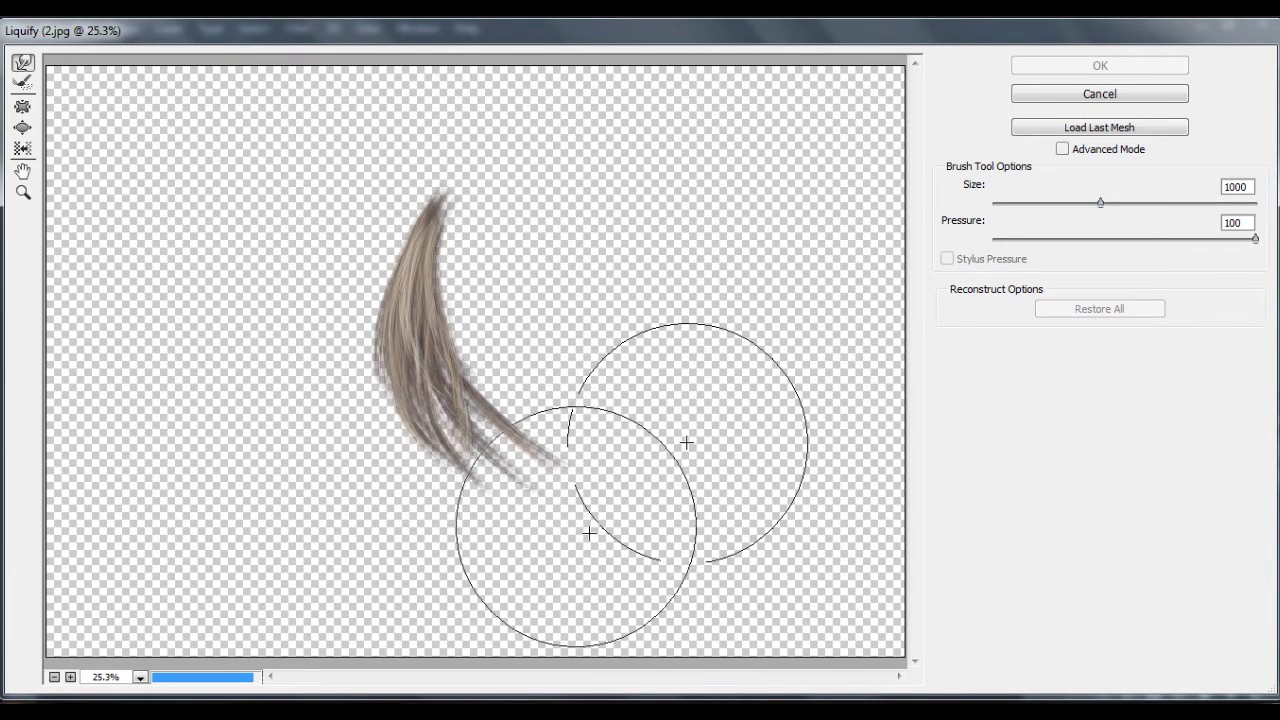
{"action": "left_click_drag", "start_coordinate": [586, 529], "coordinate": [609, 537]}
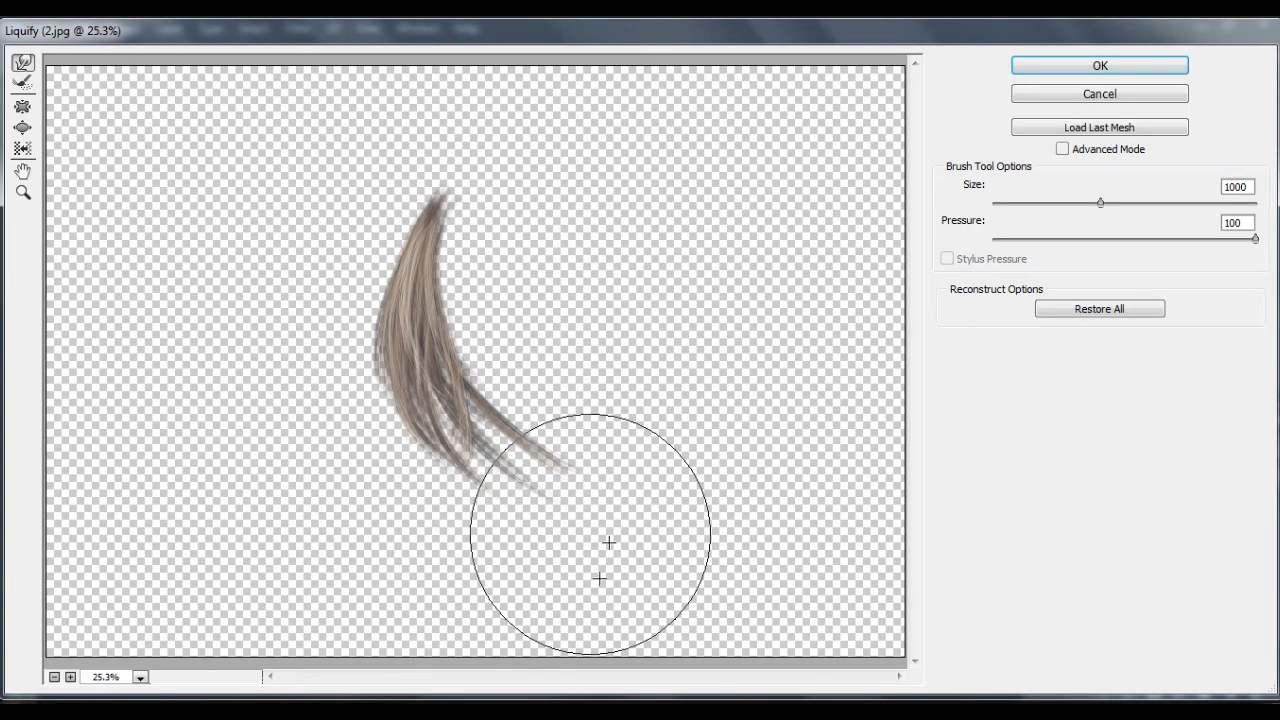
{"action": "left_click_drag", "start_coordinate": [609, 542], "coordinate": [607, 561]}
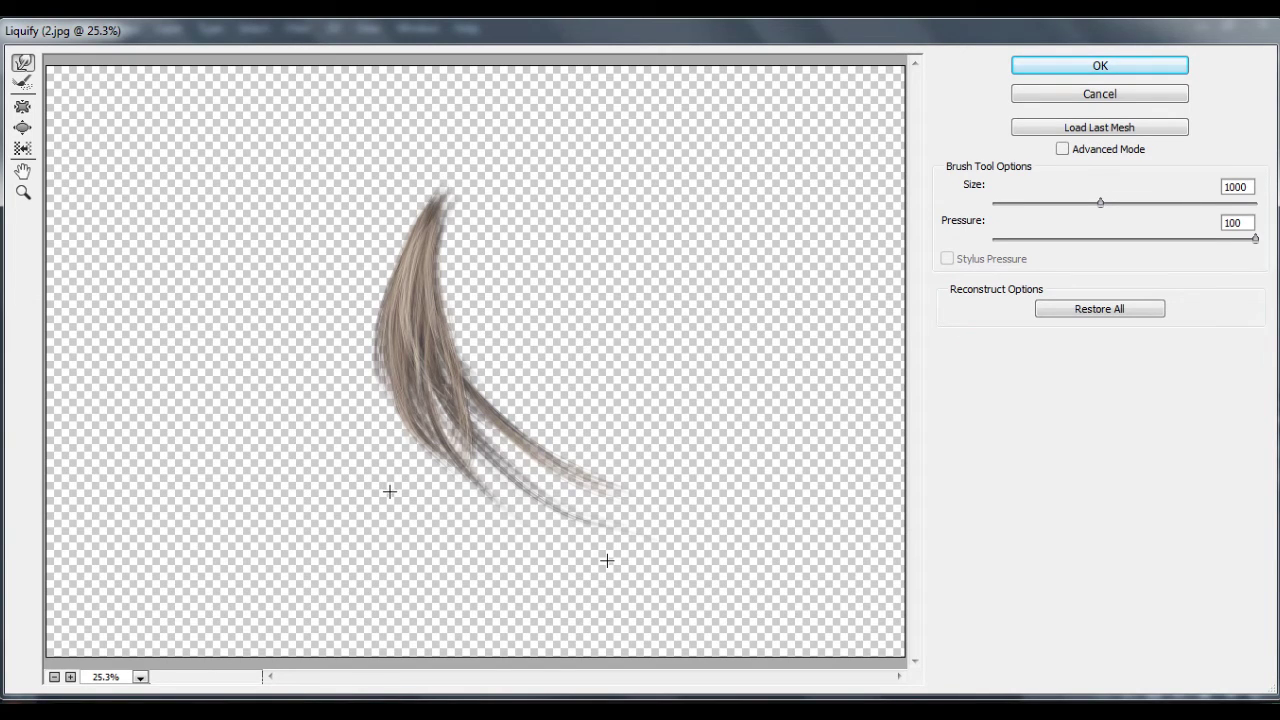
{"action": "left_click_drag", "start_coordinate": [505, 557], "coordinate": [516, 579]}
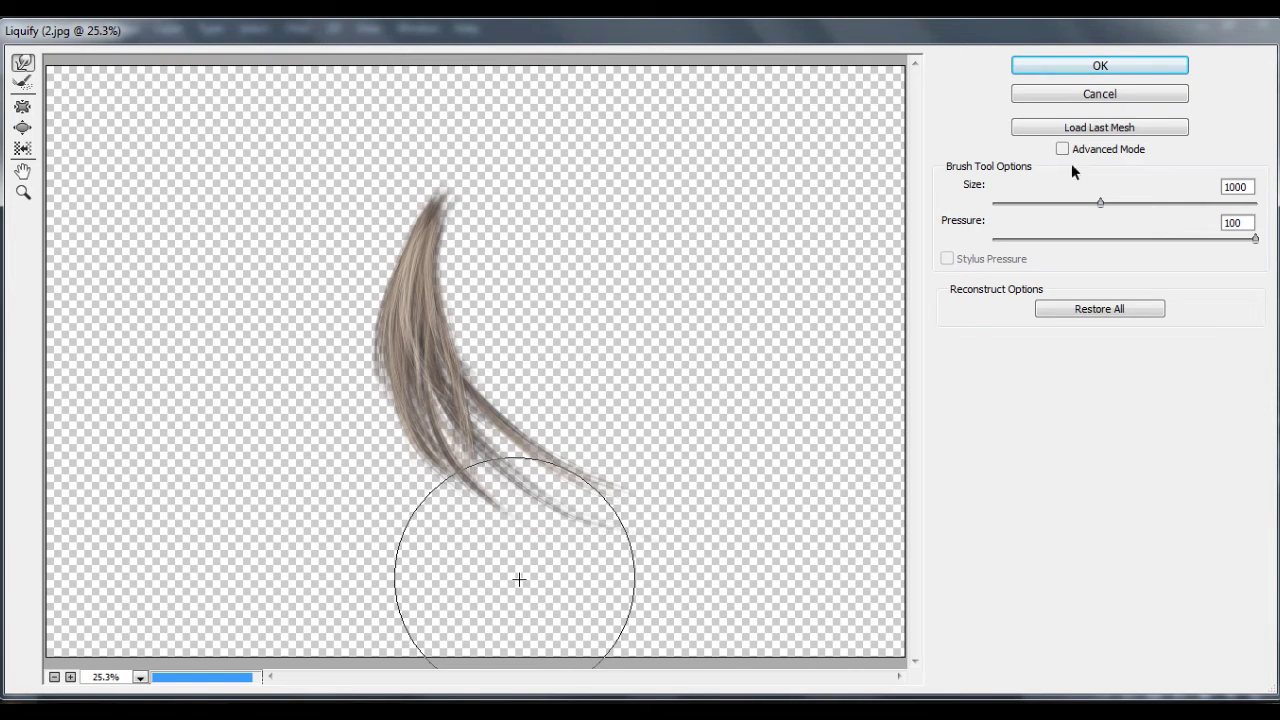
{"action": "left_click", "coordinate": [1092, 66]}
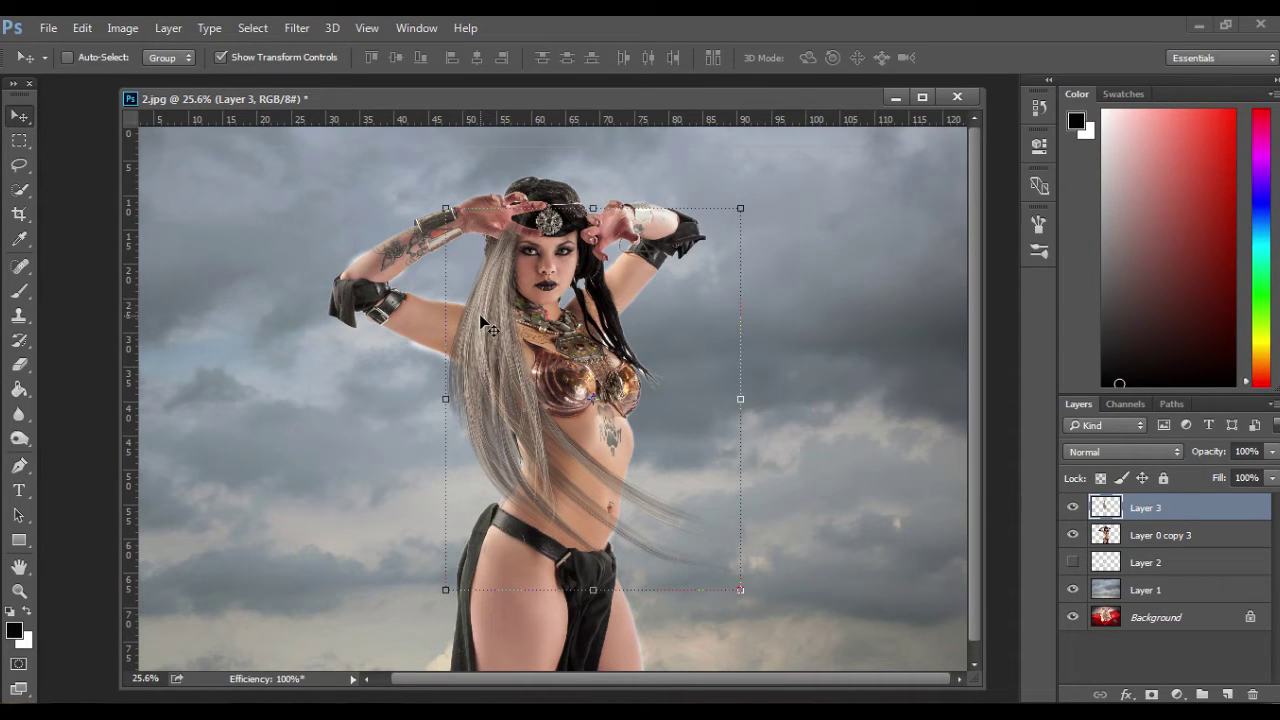
Duplicate the warped hair strand, order the copy beneath the woman layer and rotate it about 19.4° to sit behind her shoulder.
{"action": "left_click_drag", "start_coordinate": [488, 308], "coordinate": [487, 301]}
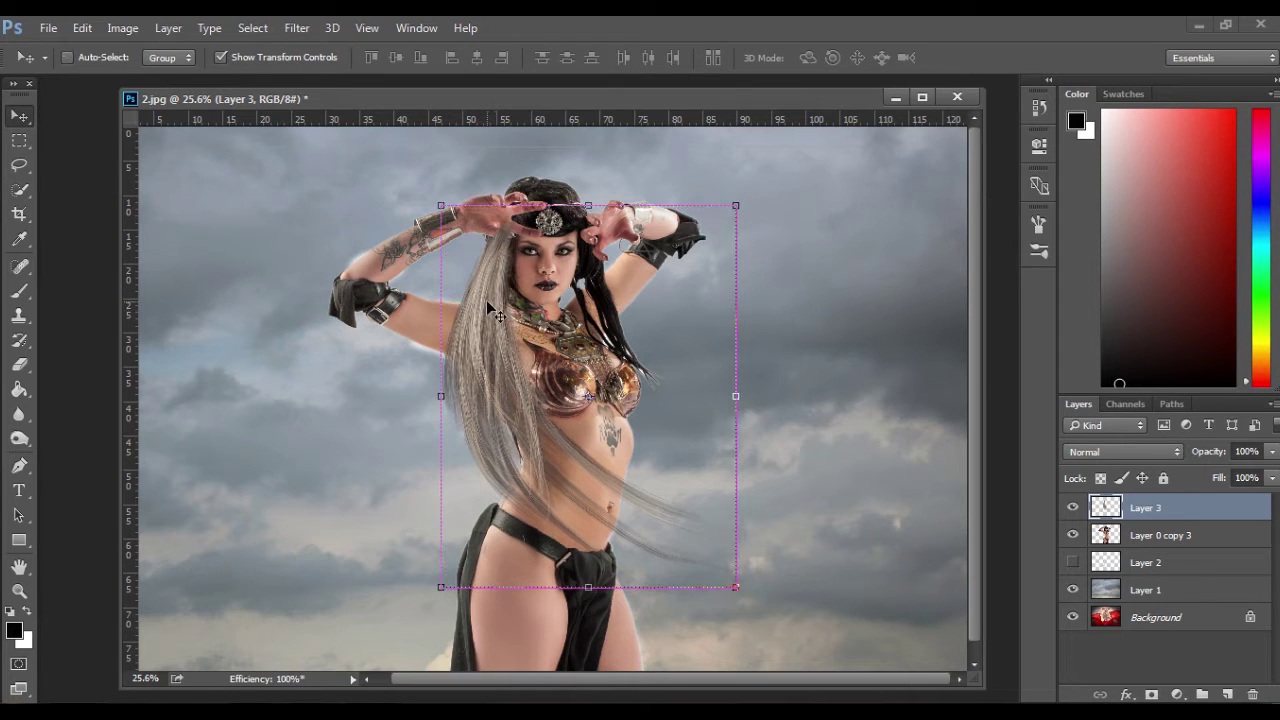
{"action": "left_click_drag", "start_coordinate": [486, 300], "coordinate": [460, 274]}
{"action": "left_click_drag", "start_coordinate": [1138, 514], "coordinate": [1133, 577]}
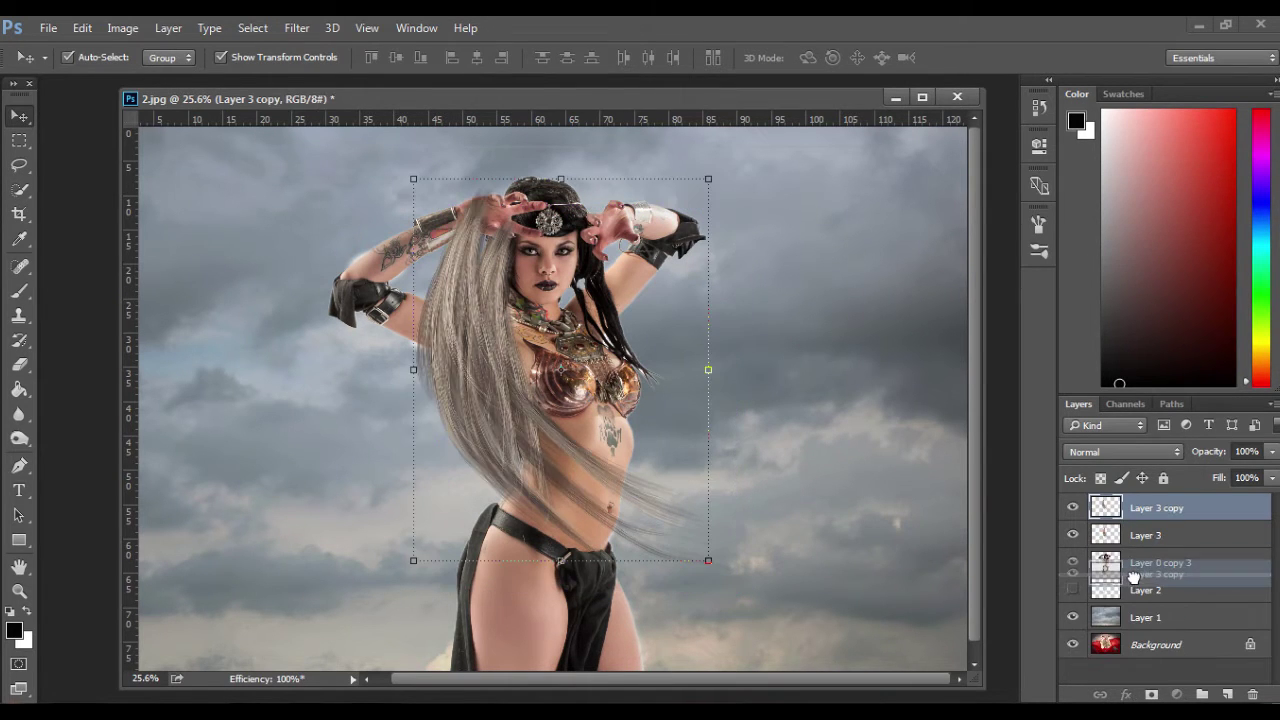
{"action": "left_click_drag", "start_coordinate": [730, 175], "coordinate": [648, 358]}
{"action": "left_click_drag", "start_coordinate": [754, 305], "coordinate": [775, 271]}
{"action": "left_click_drag", "start_coordinate": [690, 301], "coordinate": [692, 304]}
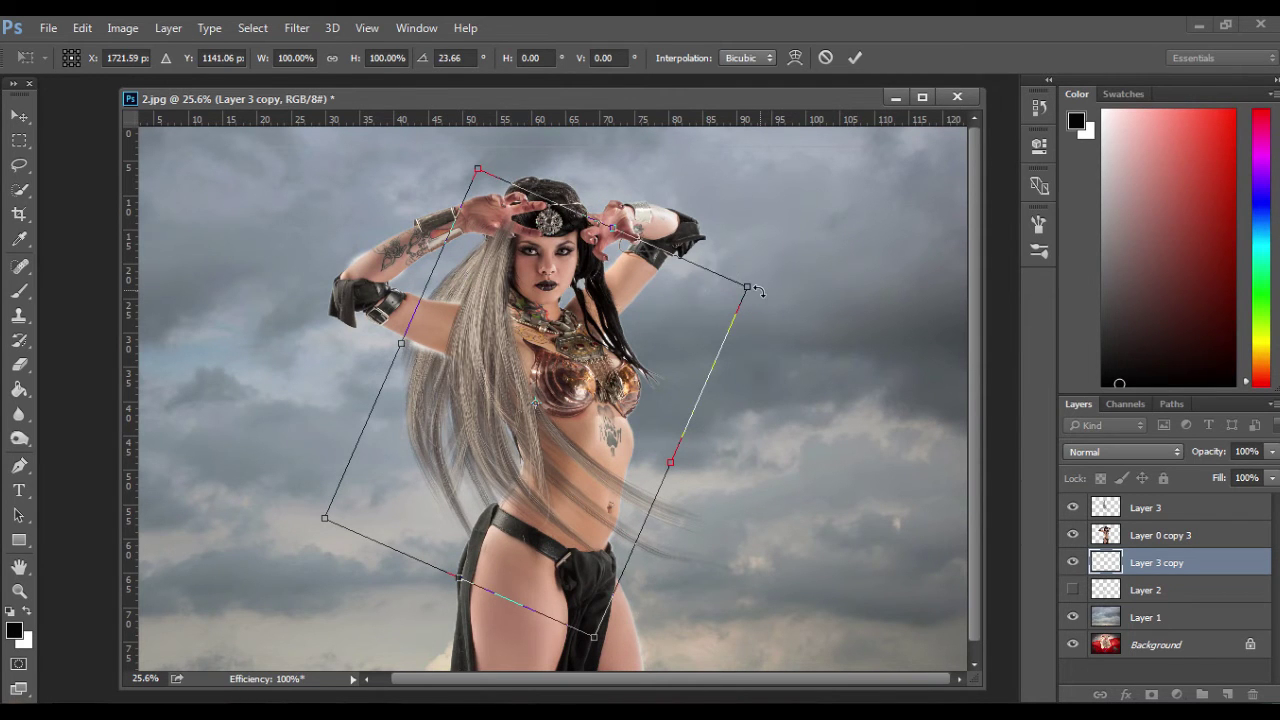
{"action": "left_click", "coordinate": [858, 59]}
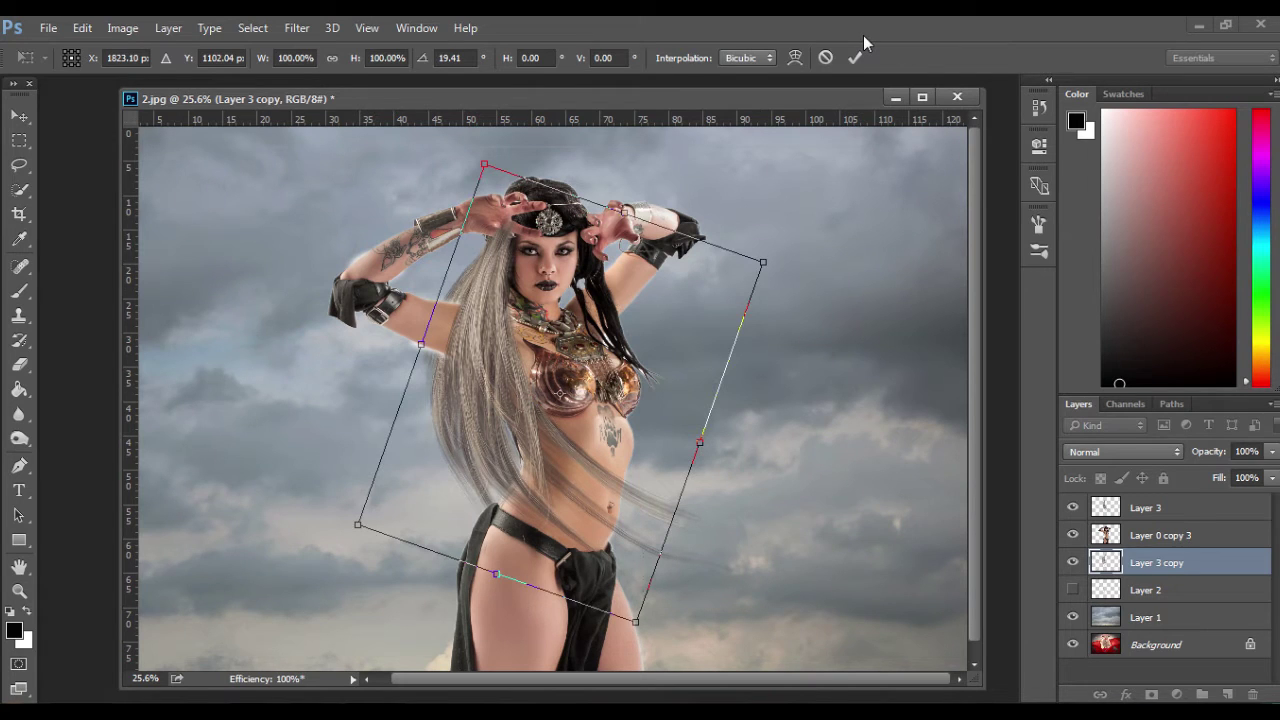
Duplicate the Layer 3 hair strand, offset the copy toward the face and rotate it about -3.7° with Free Transform.
{"action": "left_click_drag", "start_coordinate": [496, 307], "coordinate": [525, 303]}
{"action": "key", "text": "ctrl"}
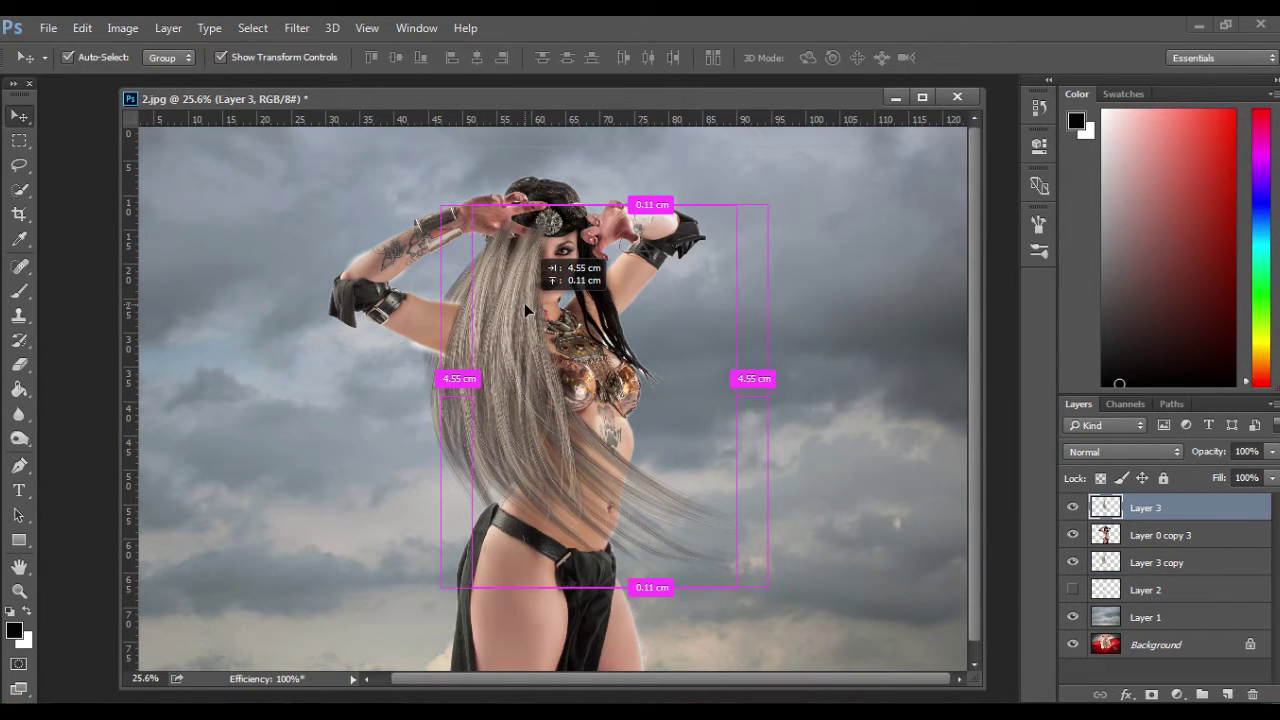
{"action": "key", "text": "ctrl+alt+t"}
{"action": "left_click_drag", "start_coordinate": [772, 165], "coordinate": [757, 157]}
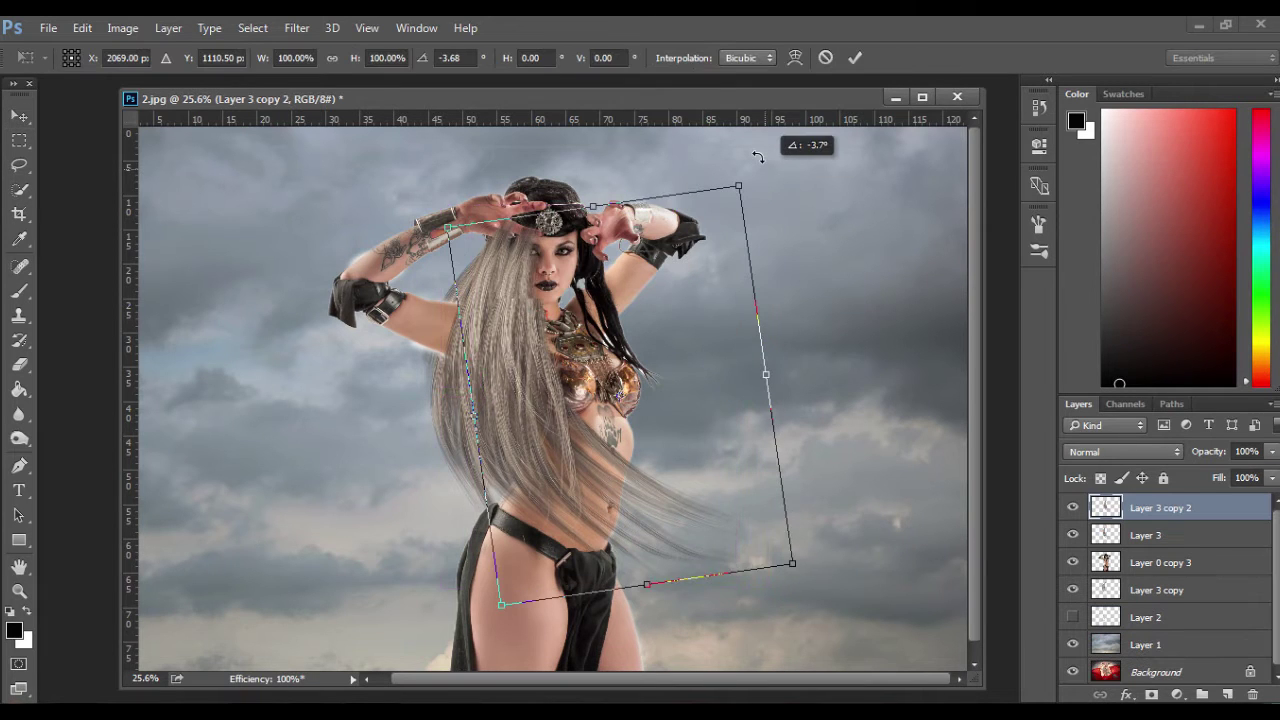
Try other rotations and positions for the duplicated strand beside the face.
{"action": "left_click_drag", "start_coordinate": [629, 260], "coordinate": [640, 202]}
{"action": "left_click_drag", "start_coordinate": [735, 150], "coordinate": [780, 189]}
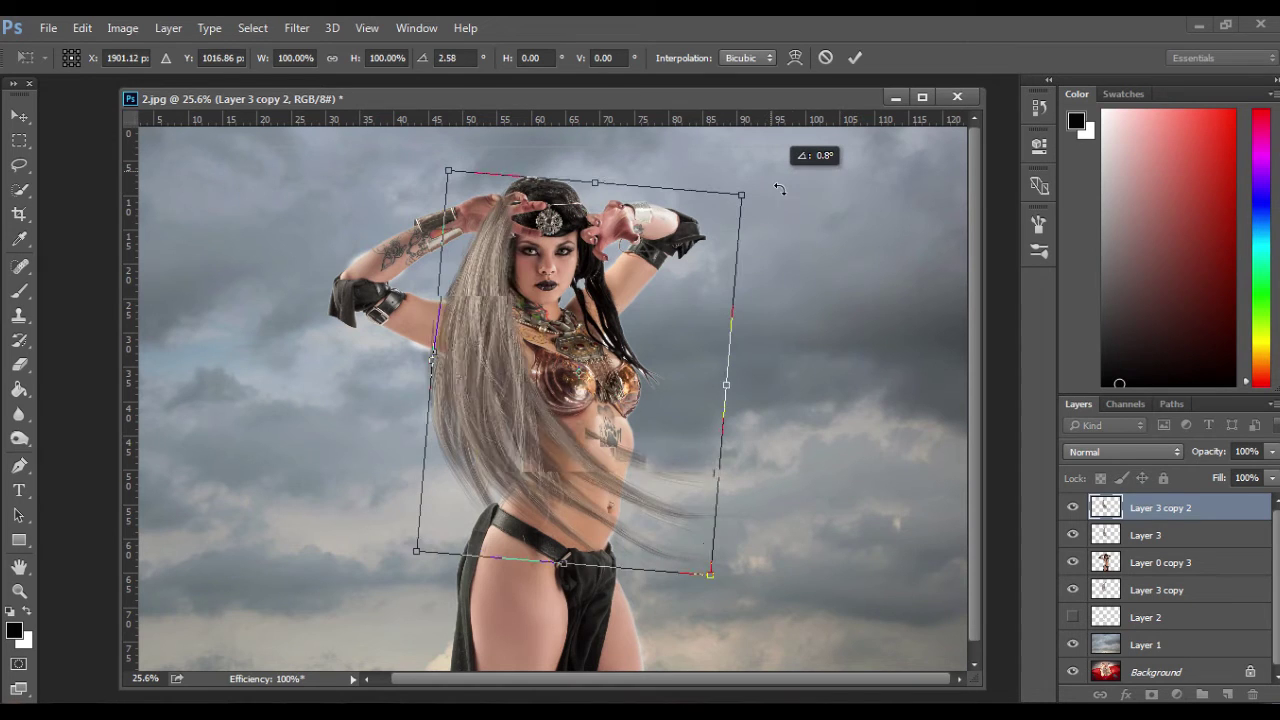
{"action": "left_click_drag", "start_coordinate": [643, 278], "coordinate": [597, 307]}
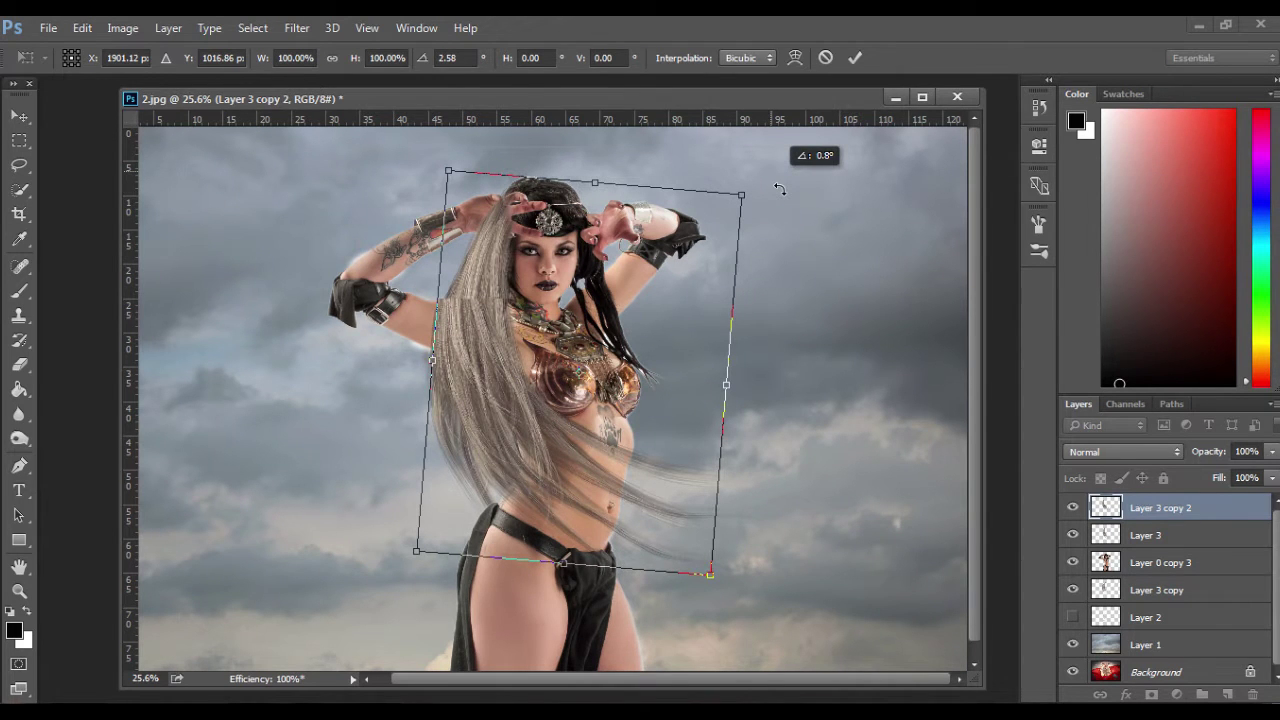
{"action": "left_click_drag", "start_coordinate": [780, 191], "coordinate": [768, 252]}
{"action": "left_click_drag", "start_coordinate": [566, 278], "coordinate": [628, 247]}
{"action": "key", "text": "ctrl+z"}
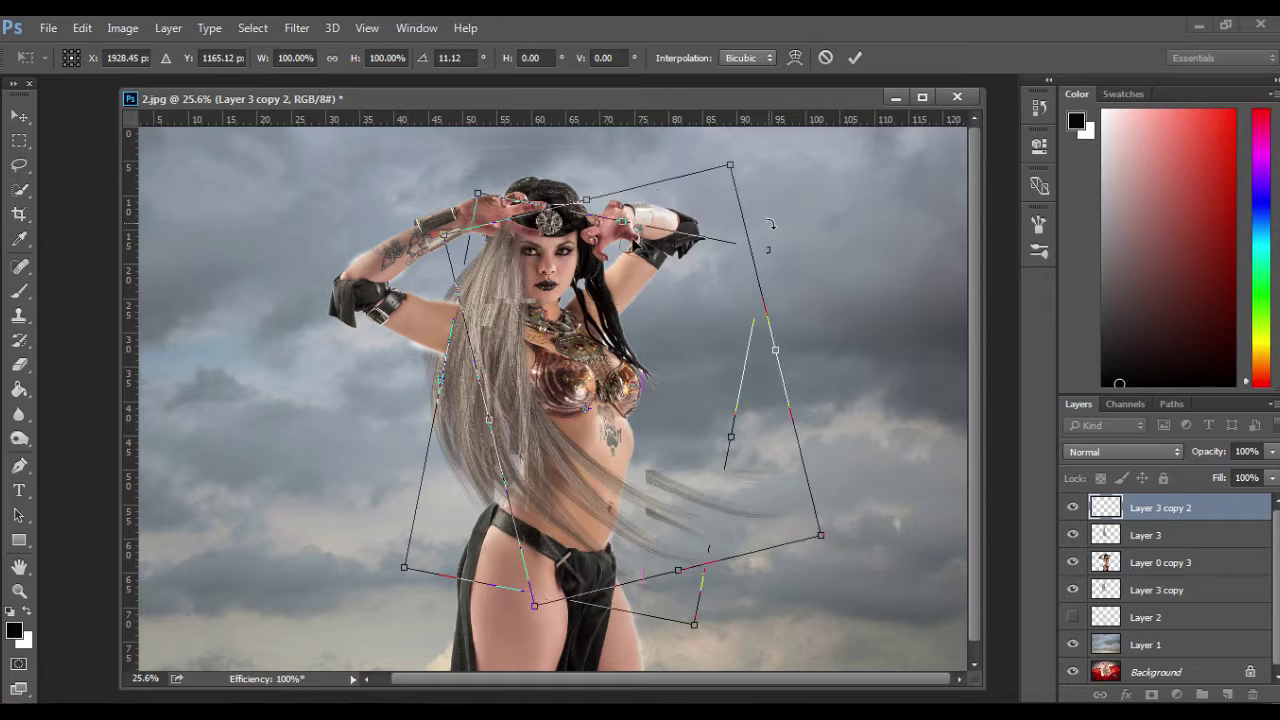
Rotate the duplicated strand to -13.82°, scale it to 85.96% and lay it over the hair on the picture's left side.
{"action": "left_click_drag", "start_coordinate": [769, 223], "coordinate": [675, 165]}
{"action": "left_click_drag", "start_coordinate": [584, 271], "coordinate": [628, 246]}
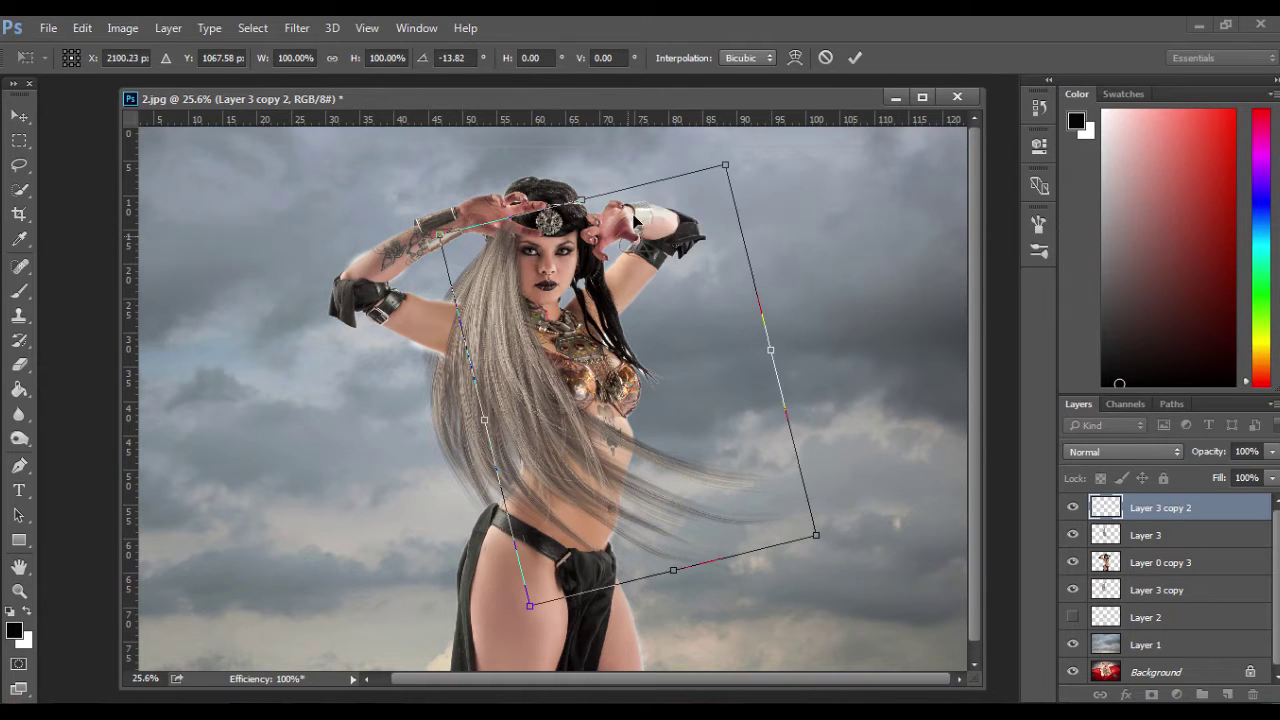
{"action": "left_click_drag", "start_coordinate": [725, 165], "coordinate": [710, 197]}
{"action": "left_click_drag", "start_coordinate": [498, 325], "coordinate": [479, 305]}
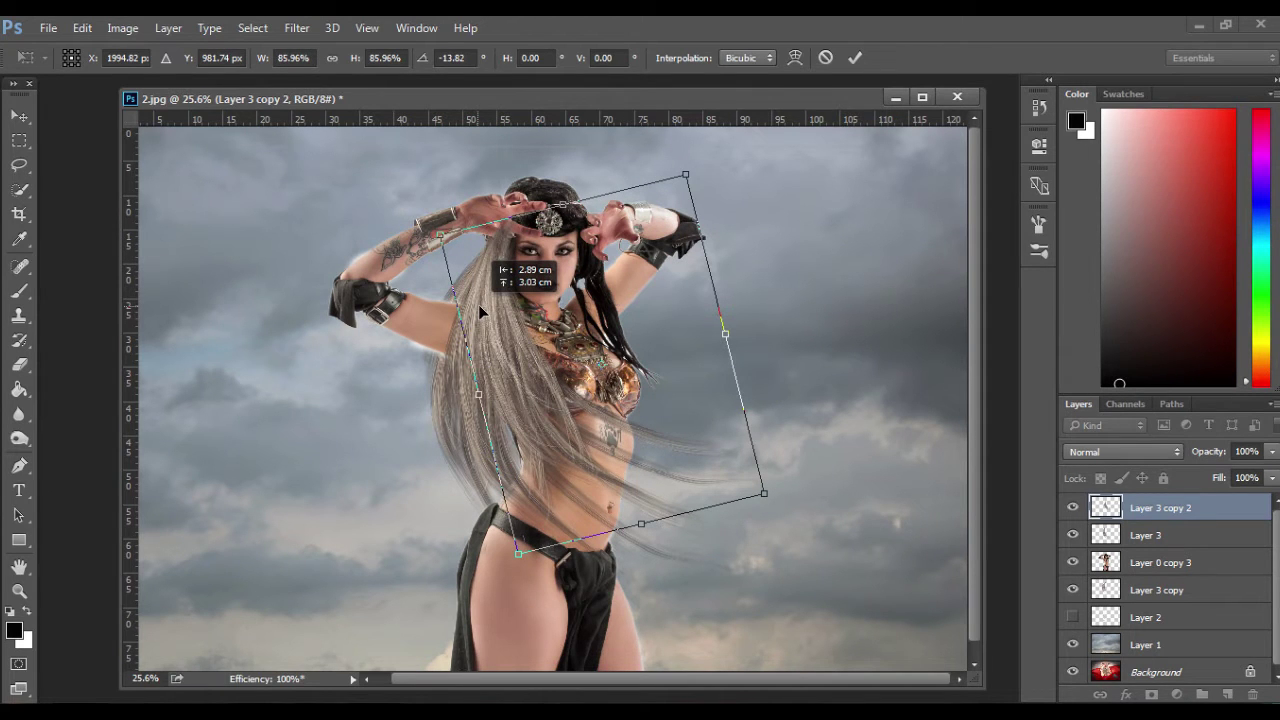
{"action": "left_click", "coordinate": [857, 57]}
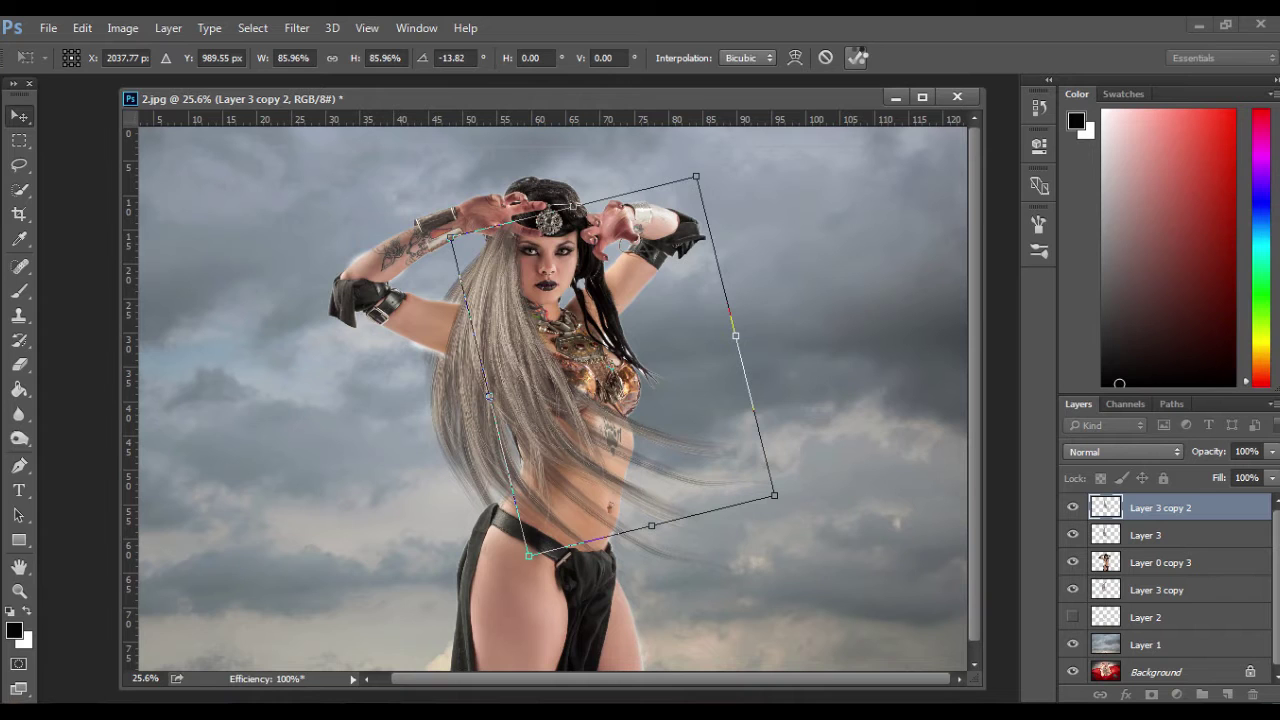
{"action": "left_click", "coordinate": [857, 57]}
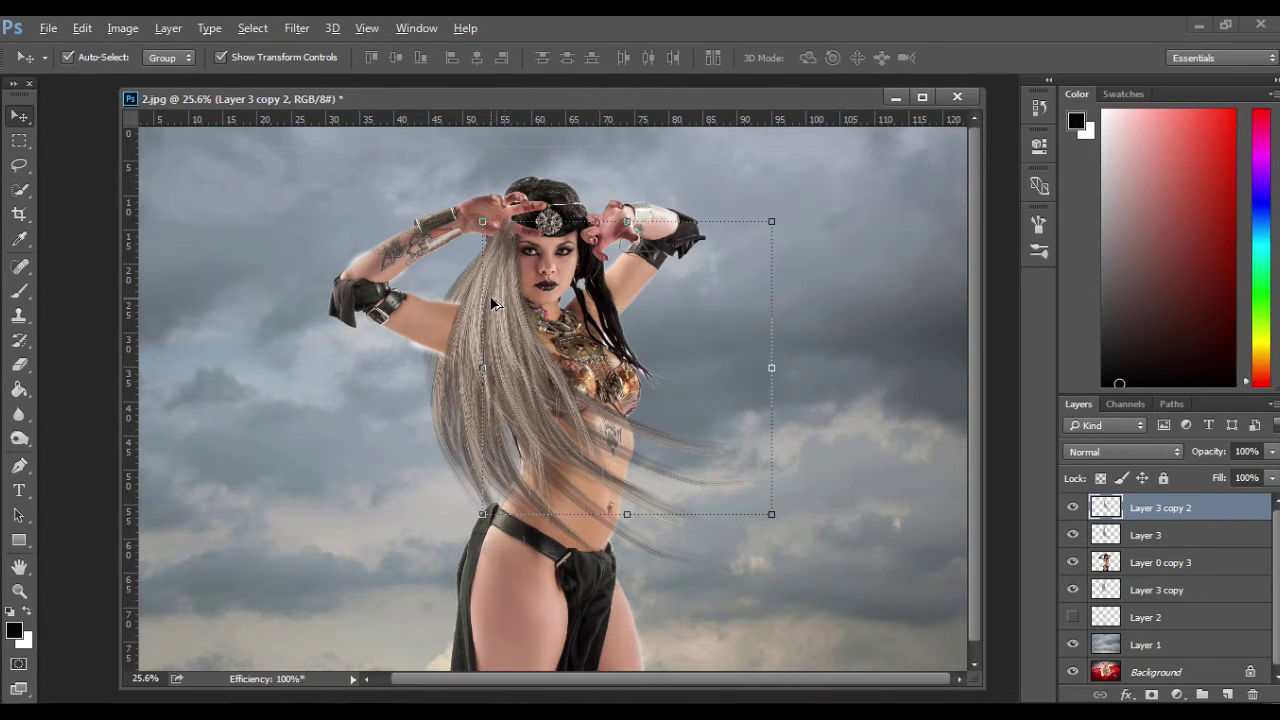
Duplicate the scaled hair strand to the opposite side of the face and start Free Transform on the copy.
{"action": "left_click_drag", "start_coordinate": [494, 304], "coordinate": [600, 282]}
{"action": "key", "text": "ctrl+t"}
Try mirroring the copied strand horizontally and fitting it beside the face, ending with it flipped back.
{"action": "right_click", "coordinate": [639, 318]}
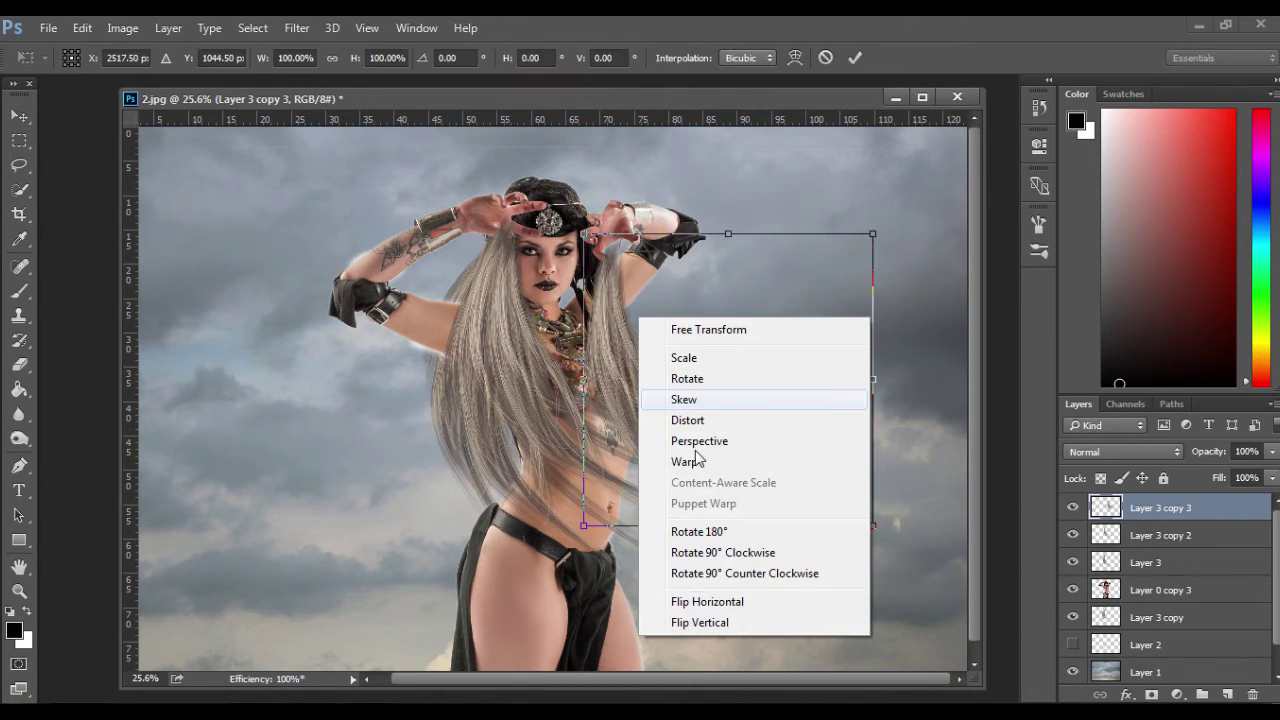
{"action": "mouse_move", "coordinate": [825, 314]}
{"action": "left_mouse_down"}
{"action": "mouse_move", "coordinate": [624, 313]}
{"action": "mouse_move", "coordinate": [585, 332]}
{"action": "left_mouse_up"}
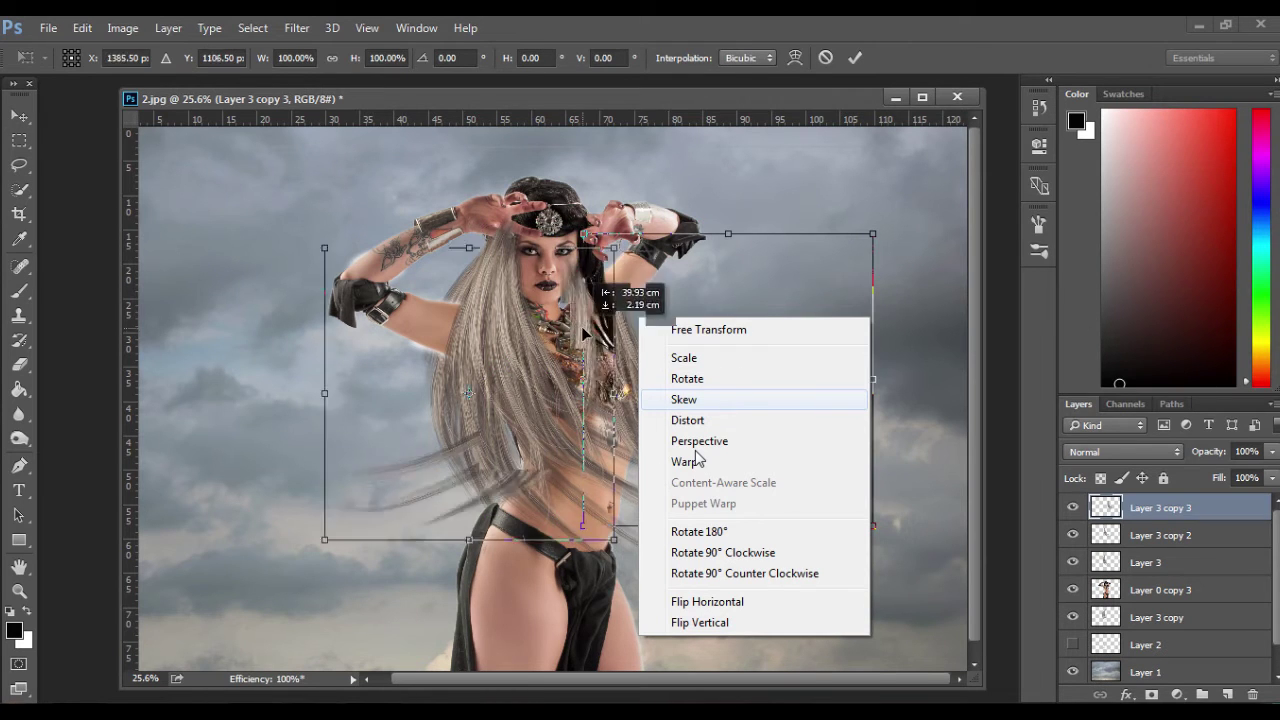
{"action": "left_click", "coordinate": [707, 602]}
{"action": "left_click_drag", "start_coordinate": [842, 319], "coordinate": [576, 308]}
{"action": "left_click_drag", "start_coordinate": [645, 258], "coordinate": [574, 102]}
{"action": "key", "text": "ctrl+z"}
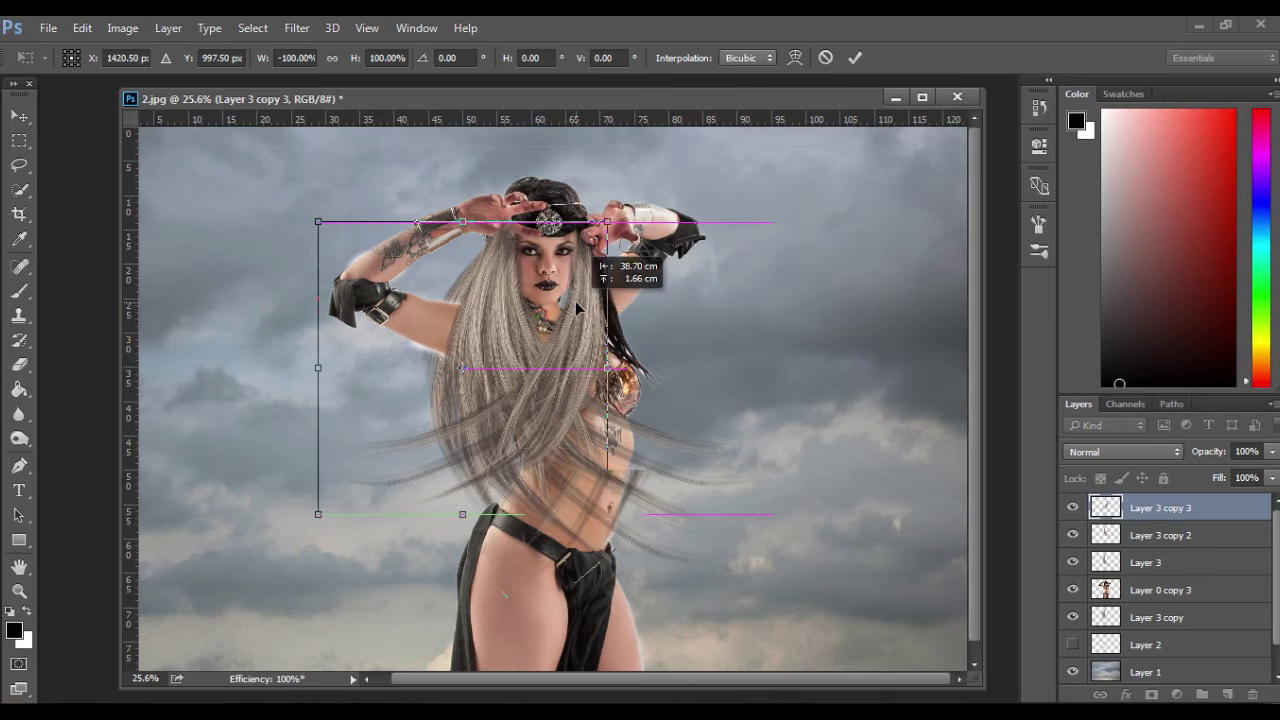
{"action": "right_click", "coordinate": [614, 362]}
{"action": "key", "text": "Escape"}
{"action": "left_click", "coordinate": [690, 643]}
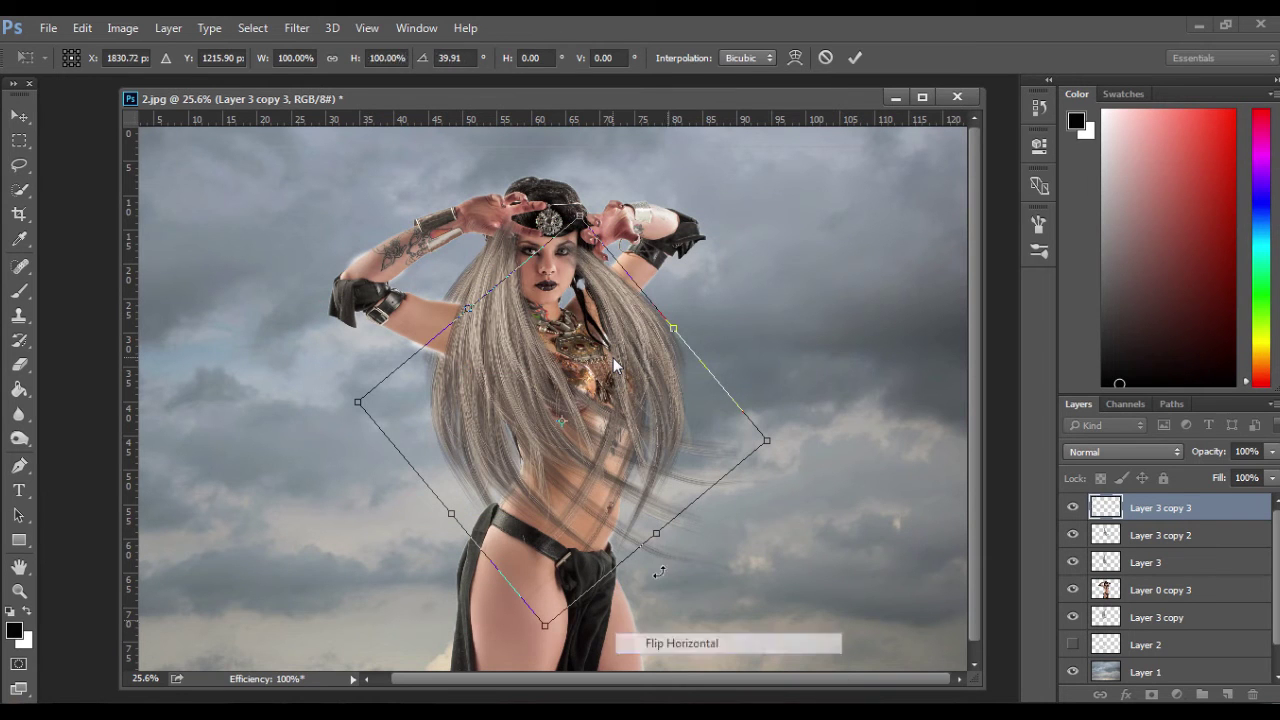
Rotate the copied strand to about -5.1° and hang it from the headband along the picture's right side of the face.
{"action": "left_click_drag", "start_coordinate": [647, 331], "coordinate": [759, 331]}
{"action": "left_click_drag", "start_coordinate": [909, 402], "coordinate": [845, 93]}
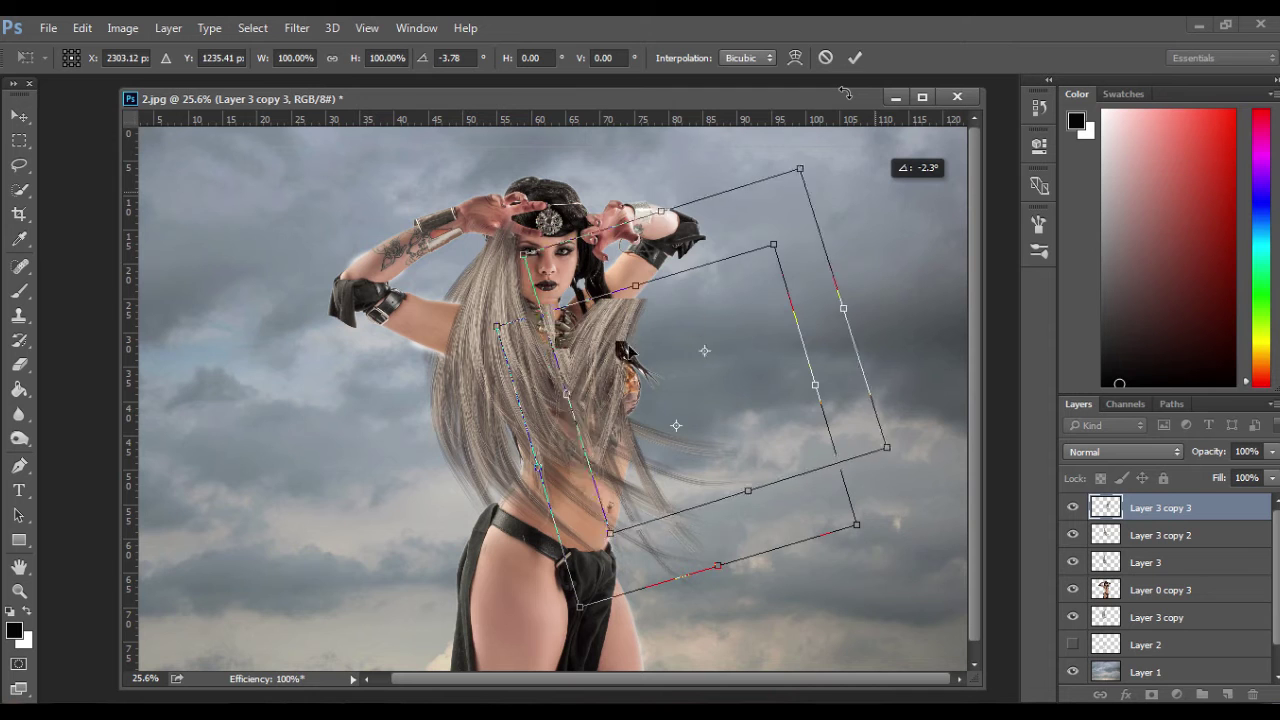
{"action": "left_click_drag", "start_coordinate": [586, 421], "coordinate": [639, 320]}
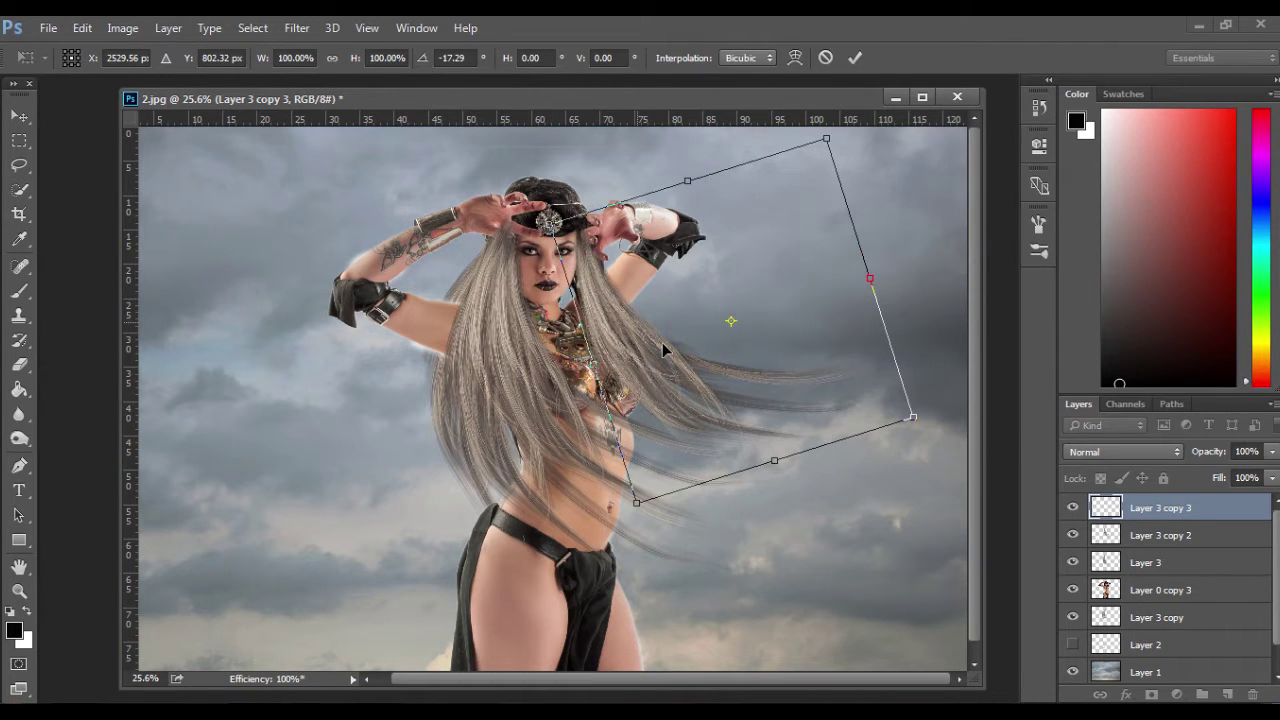
{"action": "left_click_drag", "start_coordinate": [660, 398], "coordinate": [661, 406]}
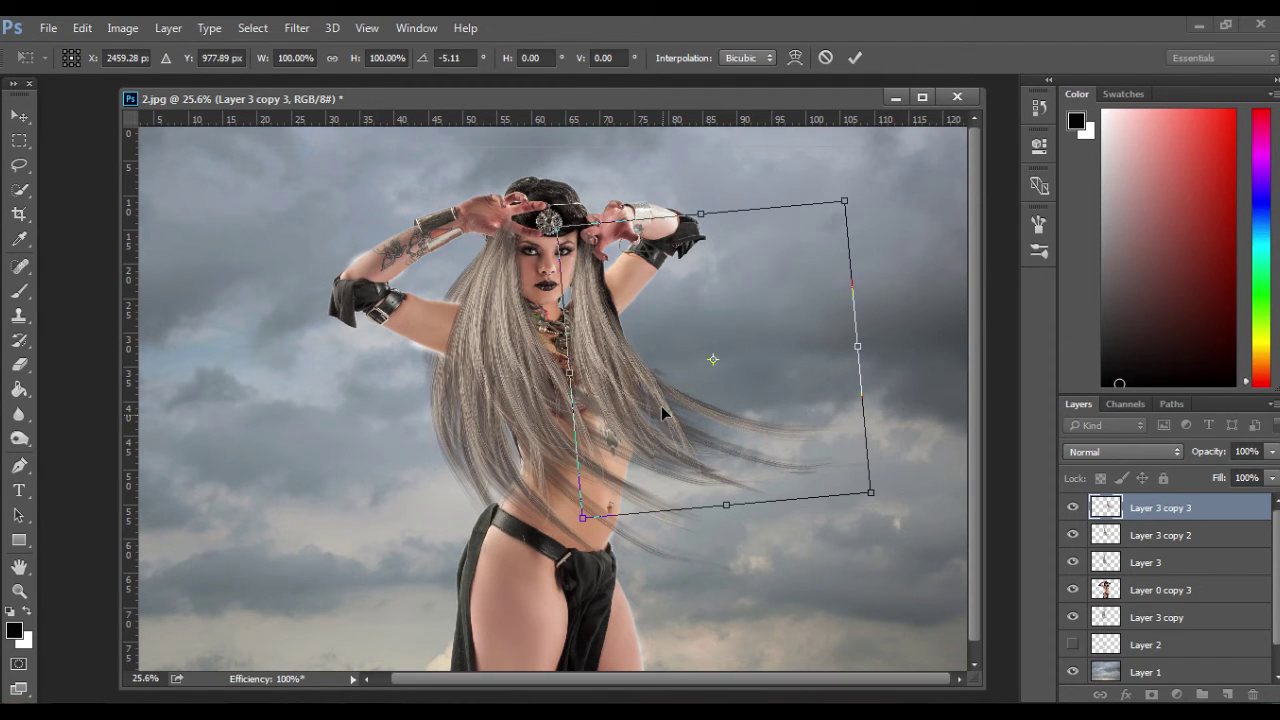
{"action": "left_click_drag", "start_coordinate": [661, 406], "coordinate": [666, 402]}
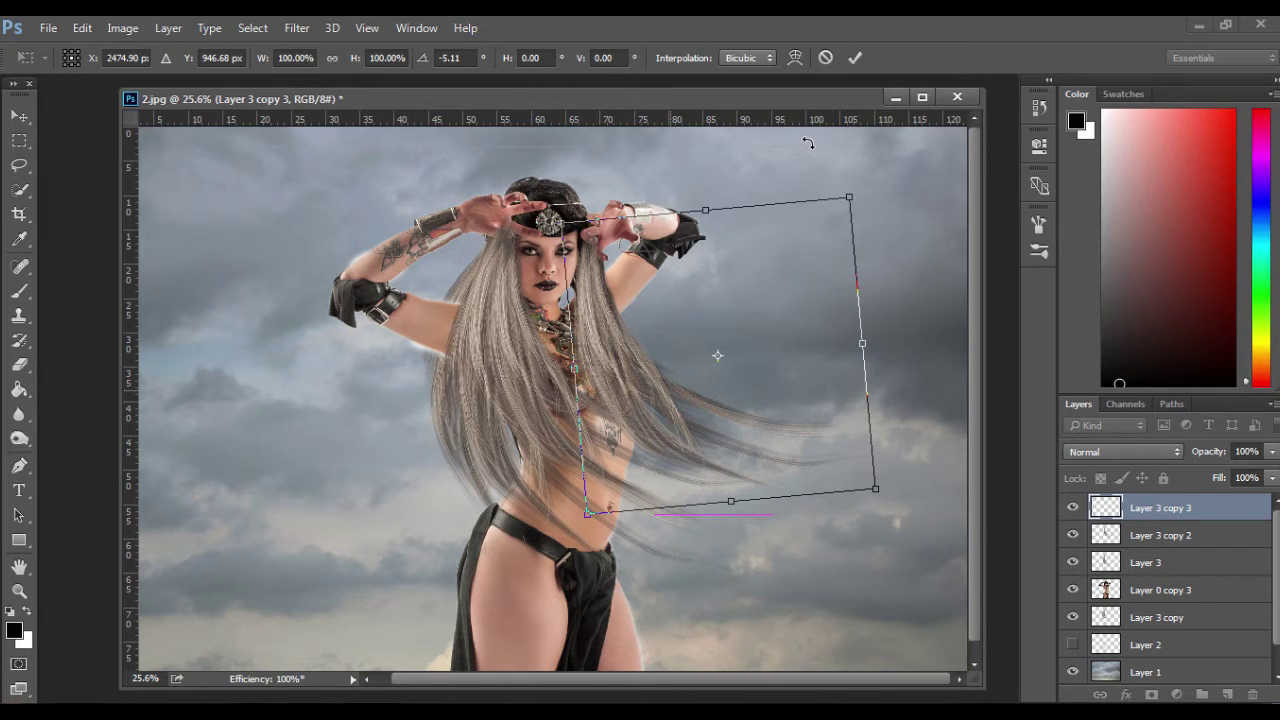
{"action": "key", "text": "Return"}
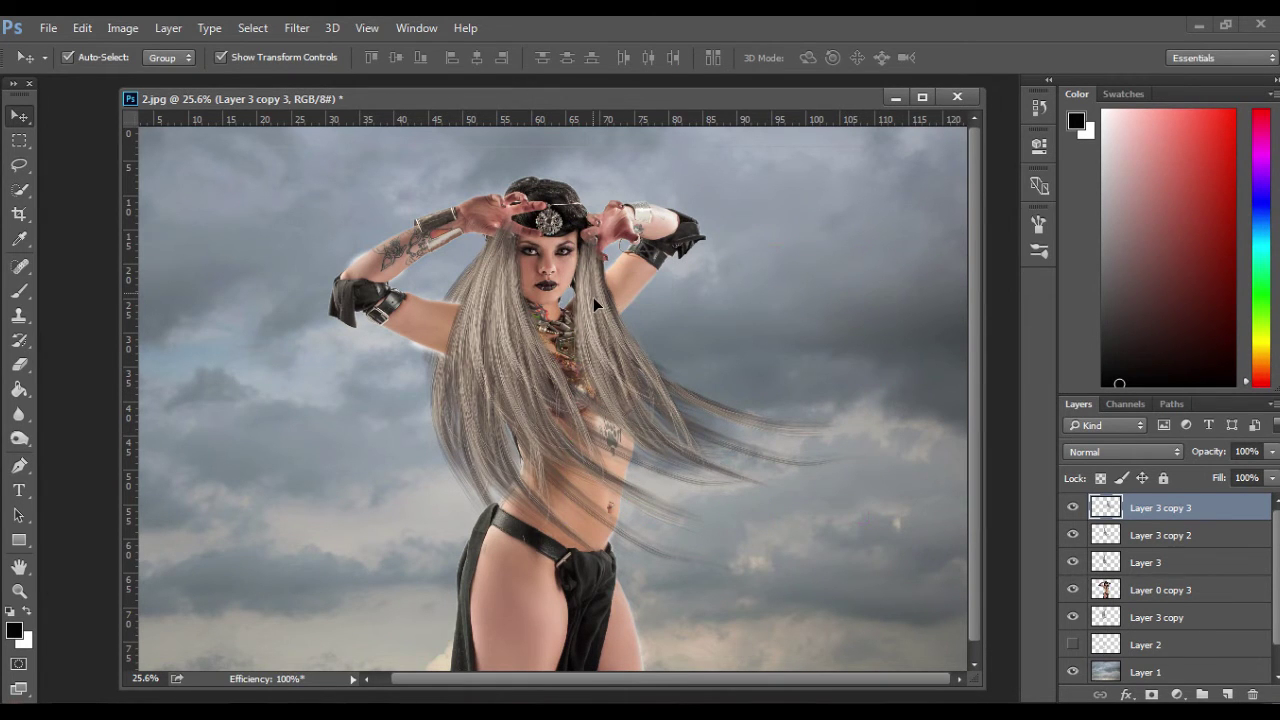
Thicken the hair on the picture's right with a slightly offset duplicate strand ordered beneath Layer 3 copy 3.
{"action": "key", "text": "ctrl+j"}
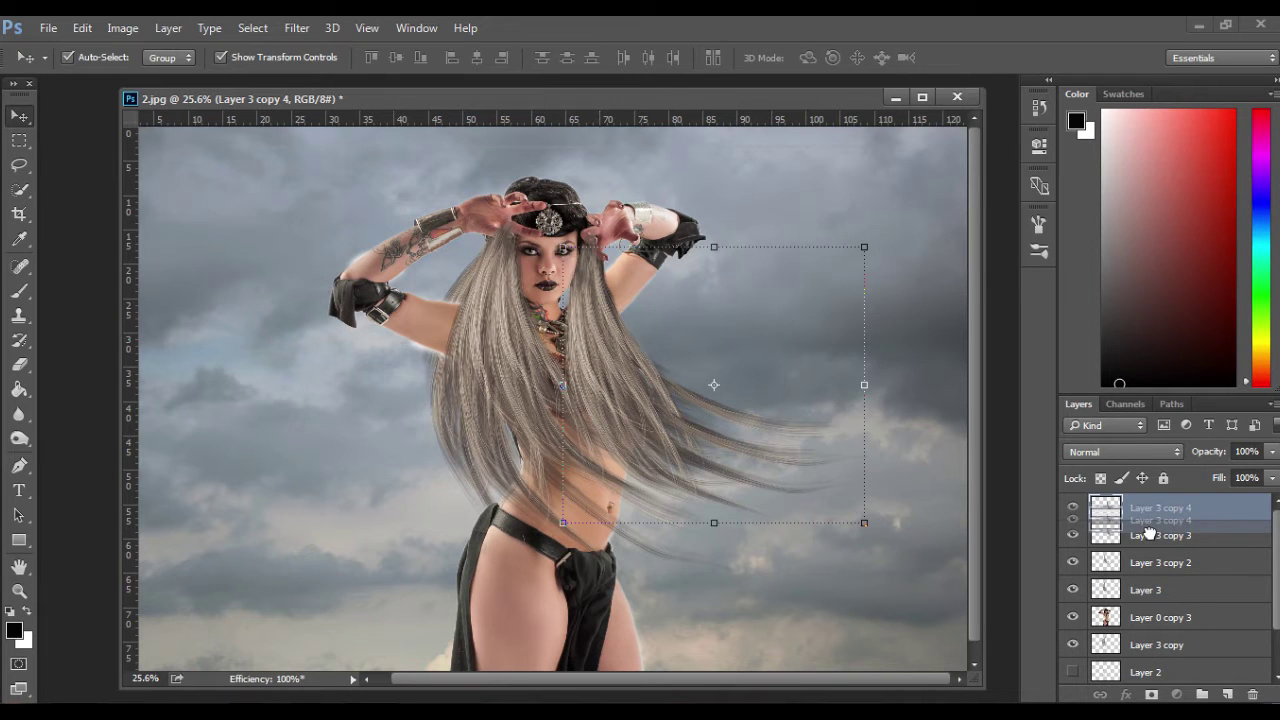
{"action": "left_click", "coordinate": [795, 176]}
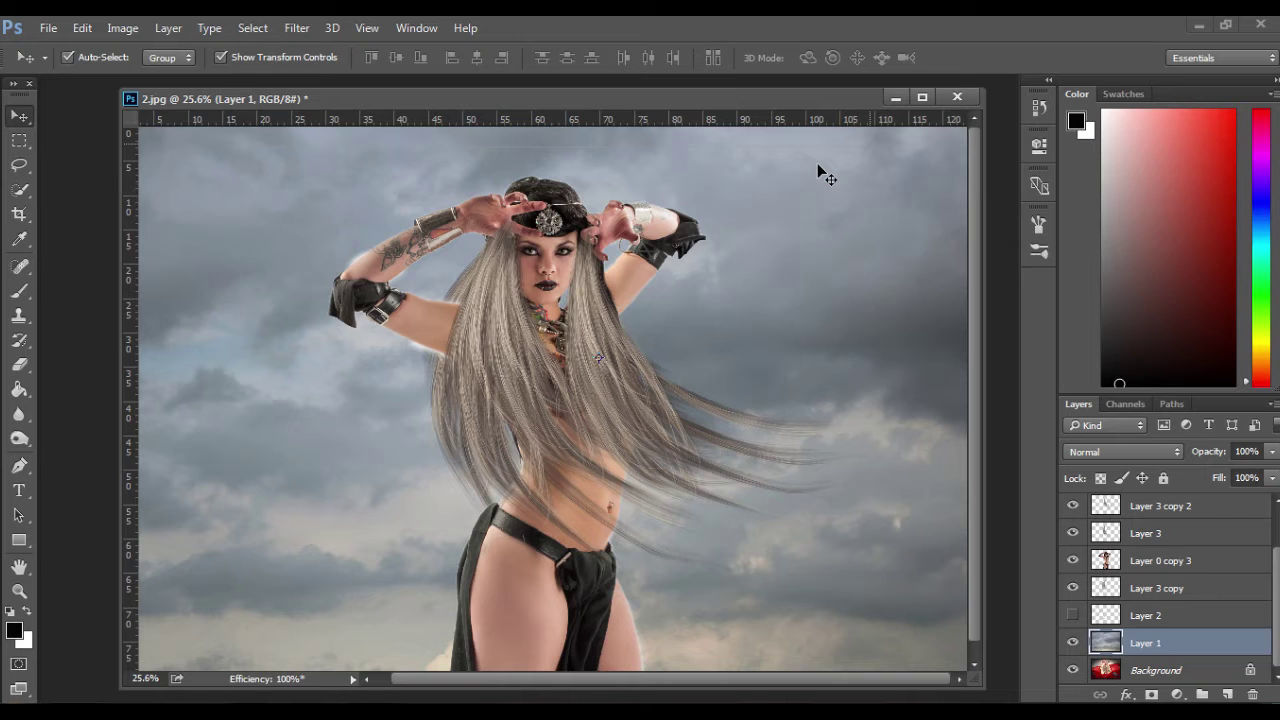
{"action": "left_click", "coordinate": [482, 256]}
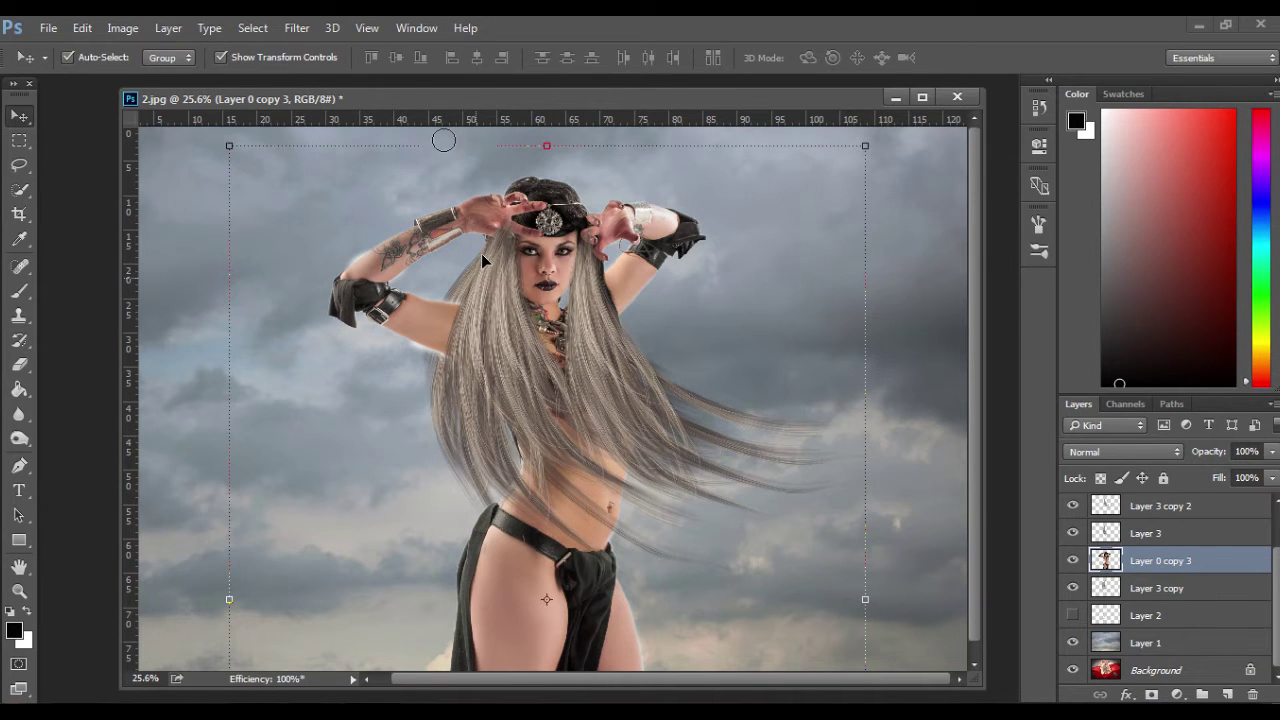
{"action": "key", "text": "e"}
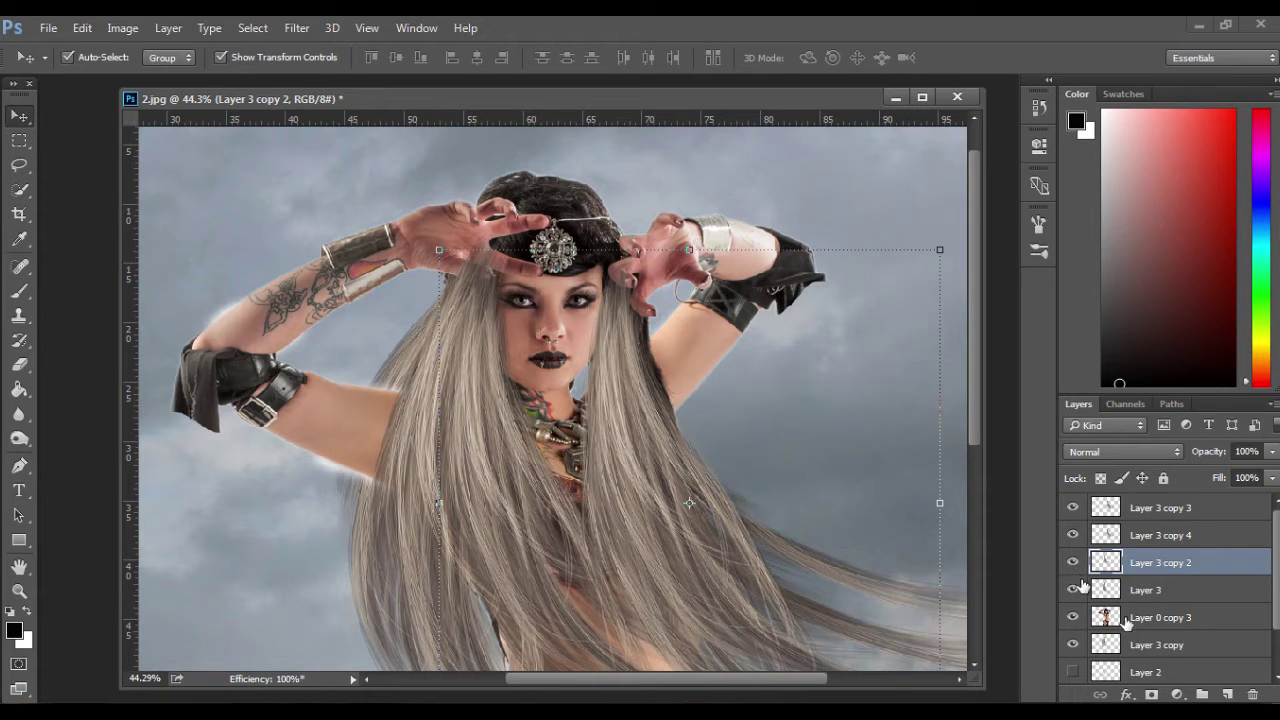
Select the raised hand on the picture's left from the woman layer with Quick Selection, subtracting the area below it.
{"action": "left_click", "coordinate": [1160, 617]}
{"action": "left_click", "coordinate": [26, 190]}
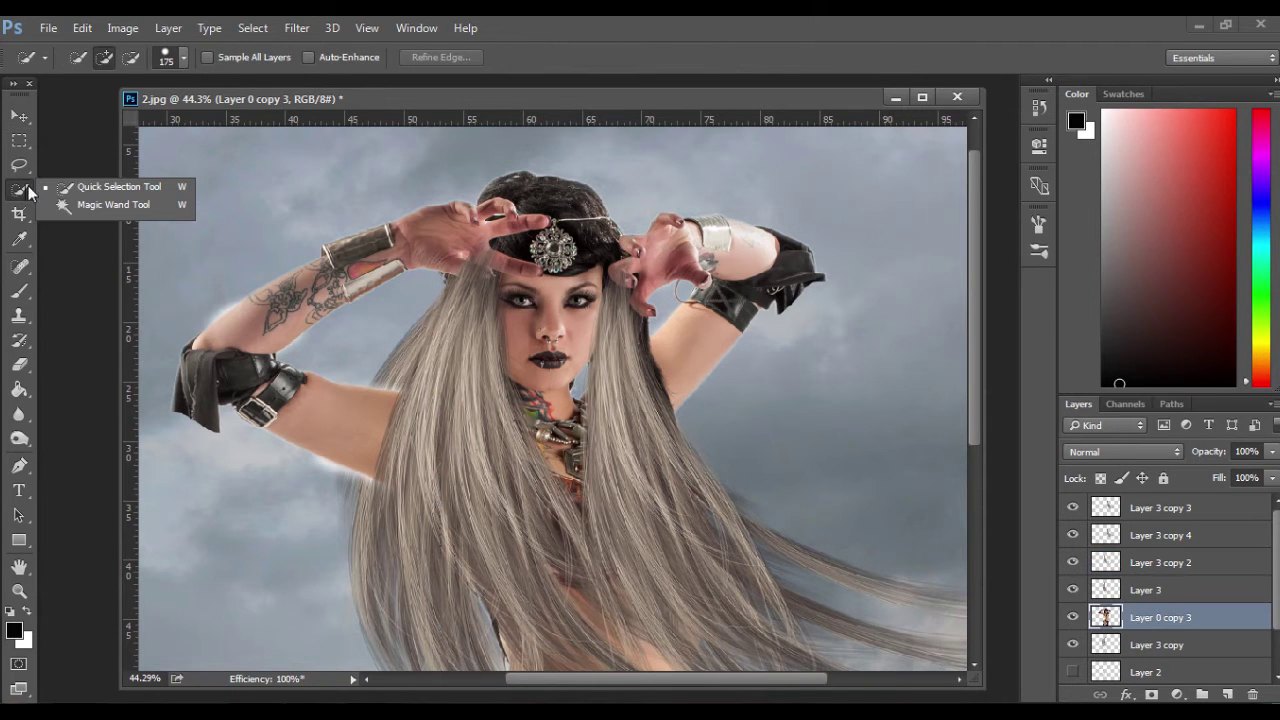
{"action": "left_click", "coordinate": [483, 250]}
{"action": "left_click_drag", "start_coordinate": [465, 256], "coordinate": [458, 393]}
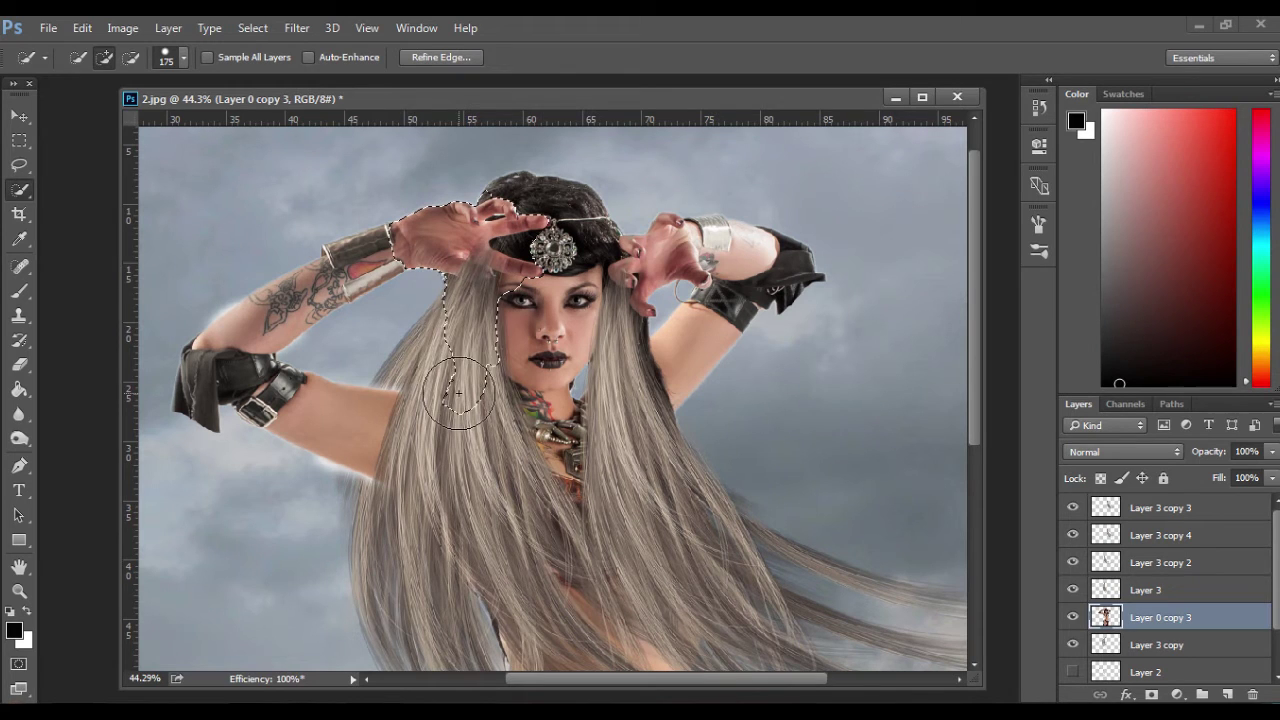
{"action": "left_click_drag", "start_coordinate": [492, 347], "coordinate": [510, 314]}
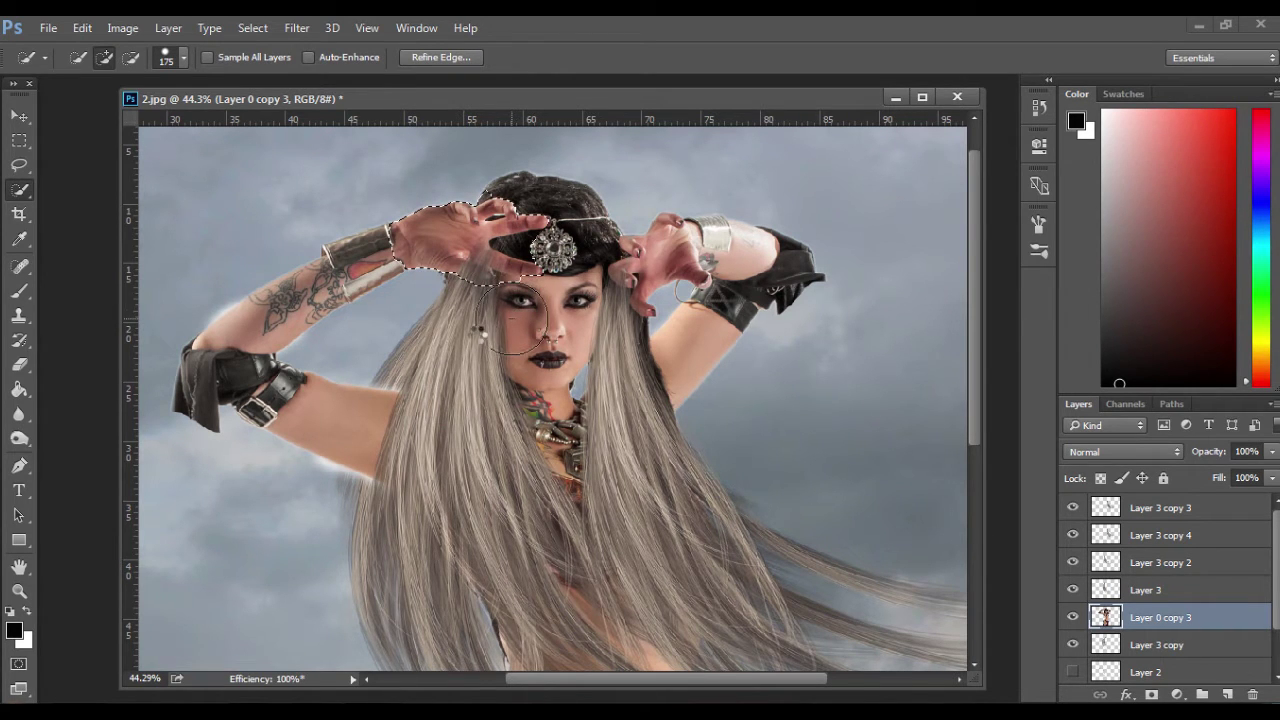
{"action": "key", "text": "alt"}
{"action": "key", "text": "alt"}
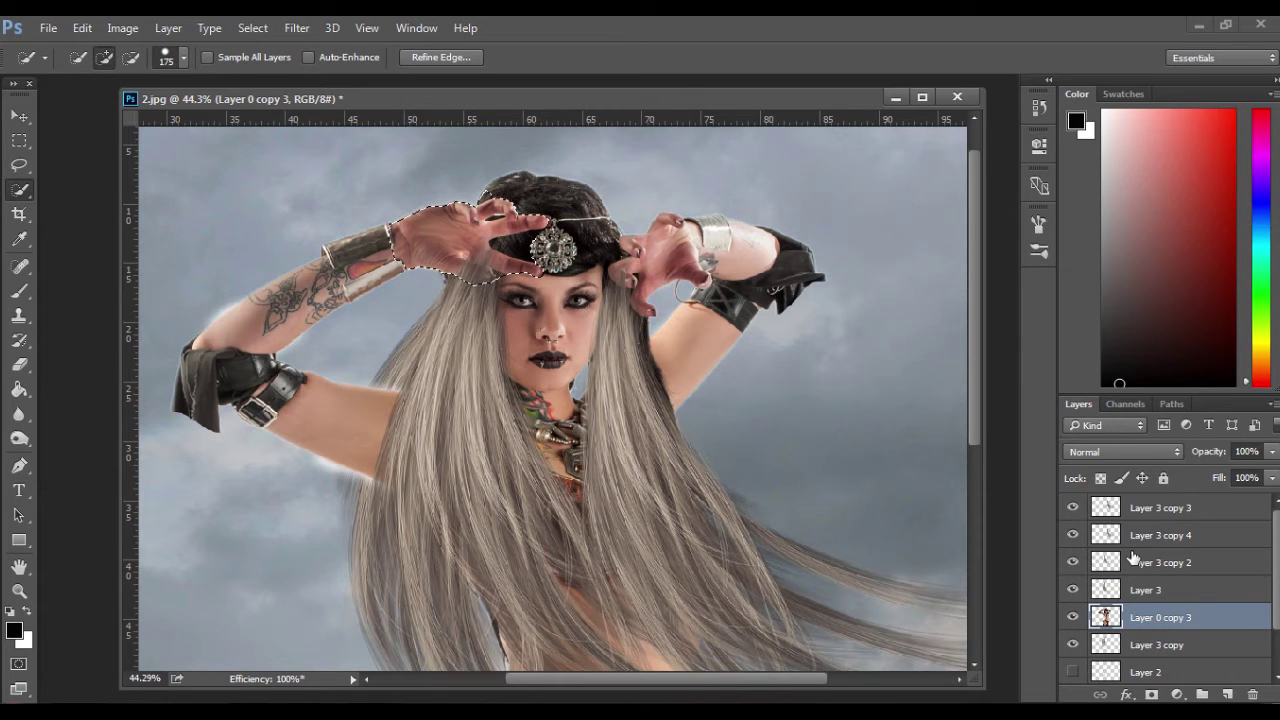
Add an inverted layer mask from the hand selection to Layer 3 copy 2 and check the layer by toggling its visibility.
{"action": "left_click", "coordinate": [1131, 562]}
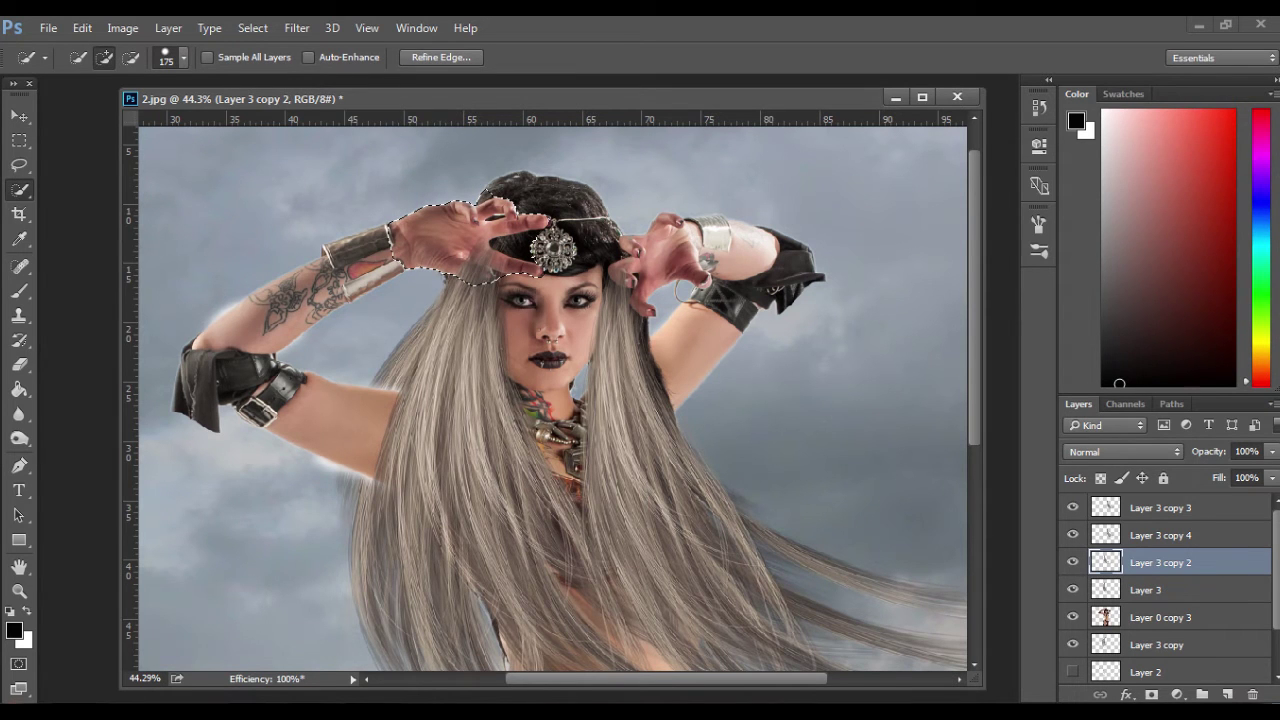
{"action": "left_click", "coordinate": [1151, 694]}
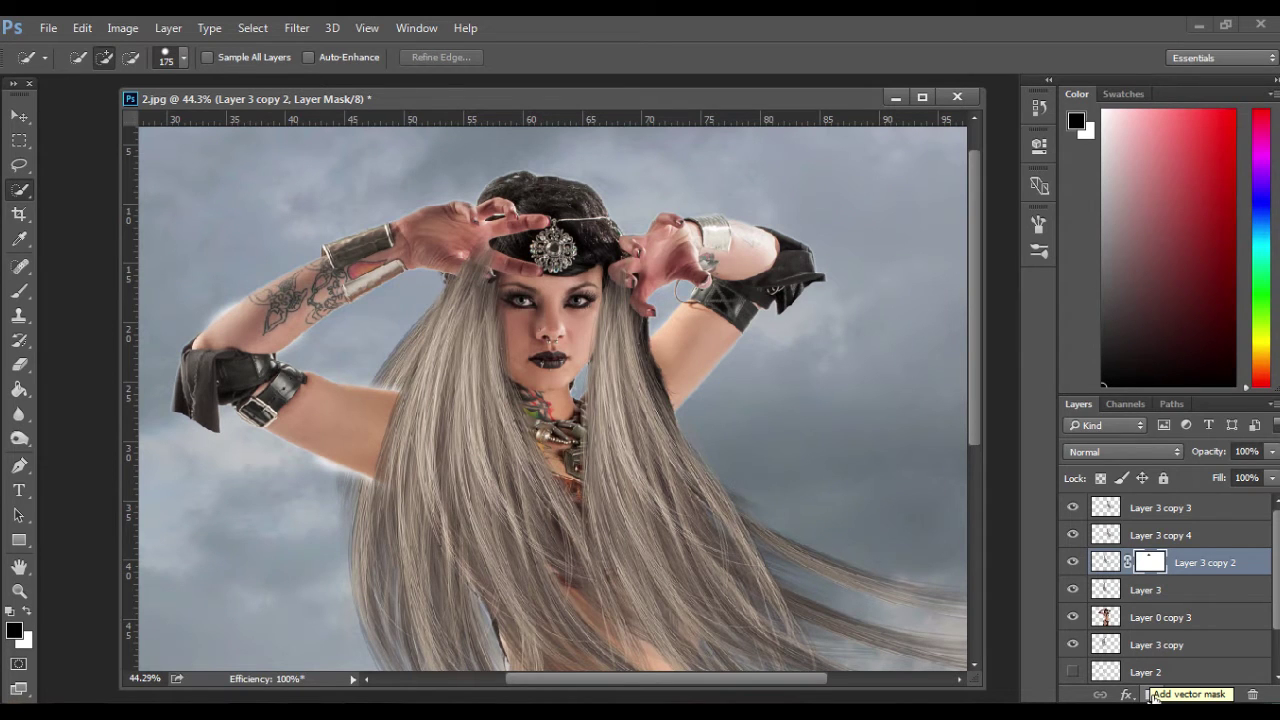
{"action": "left_click", "coordinate": [1072, 563]}
{"action": "left_click", "coordinate": [1072, 563]}
{"action": "left_click", "coordinate": [1072, 563]}
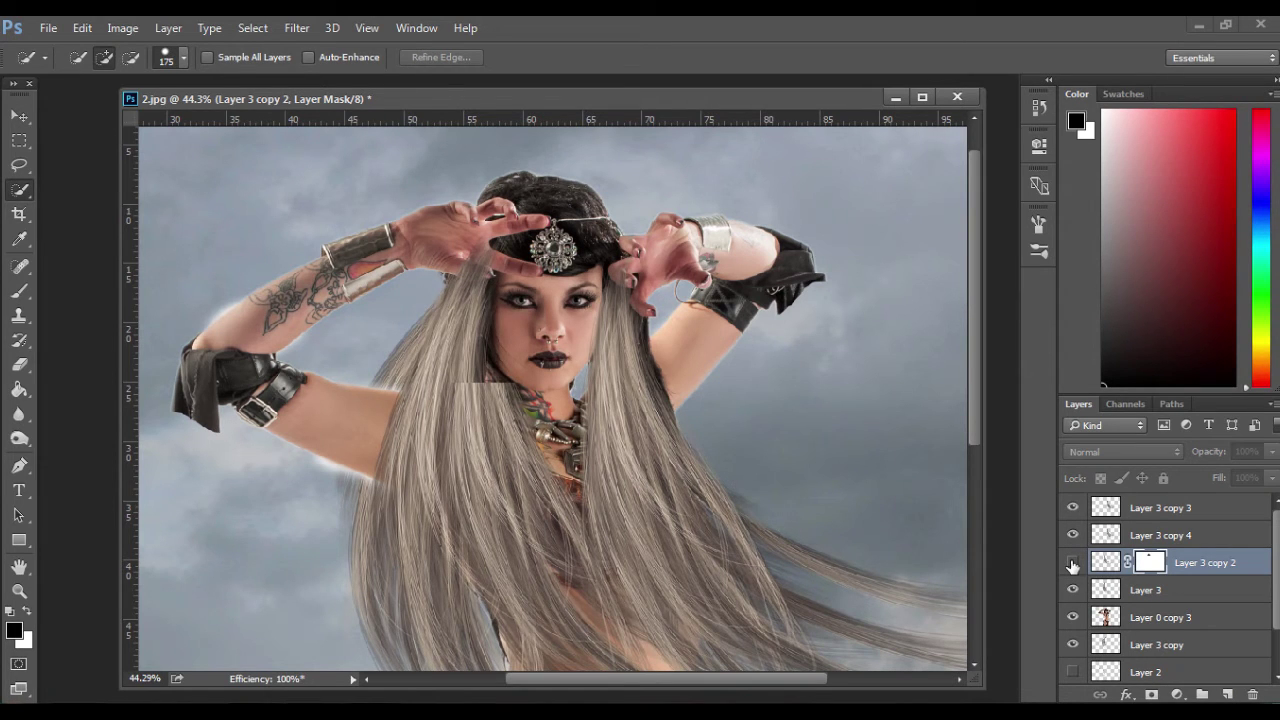
{"action": "left_click", "coordinate": [1073, 563]}
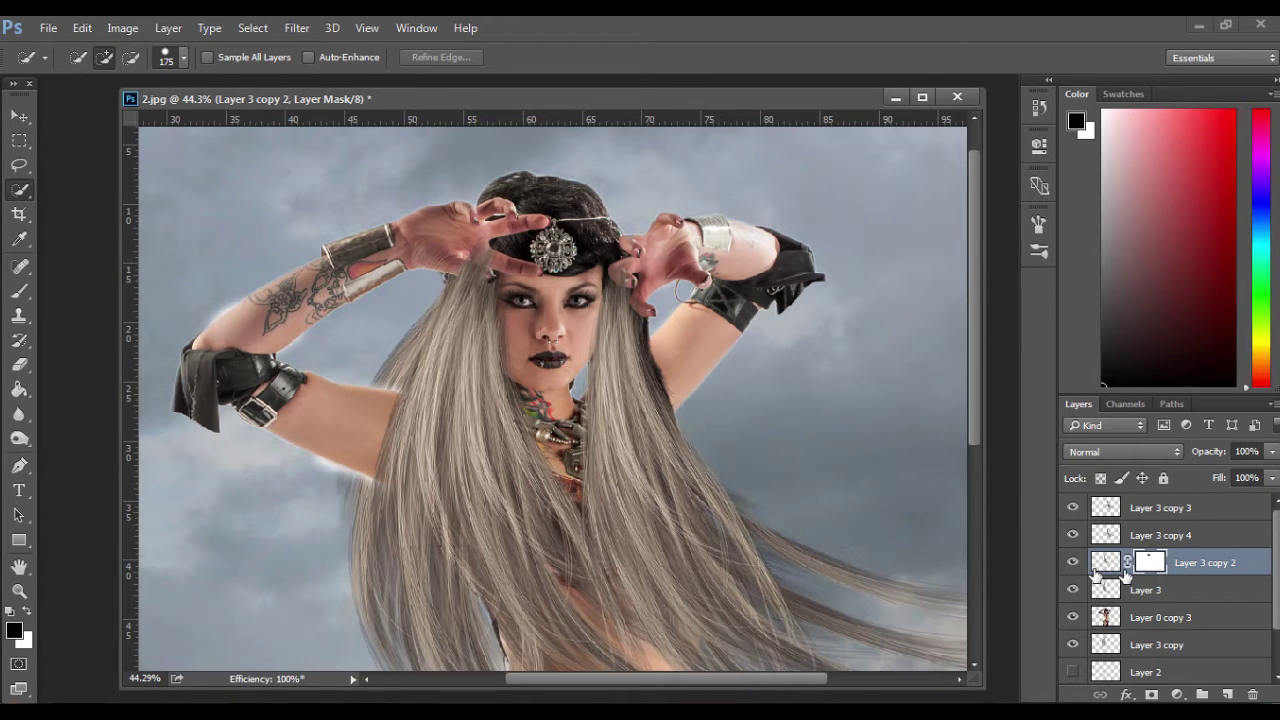
Reselect the same hand on the woman layer and mask it out of the Layer 3 hair strand.
{"action": "left_click", "coordinate": [1141, 590]}
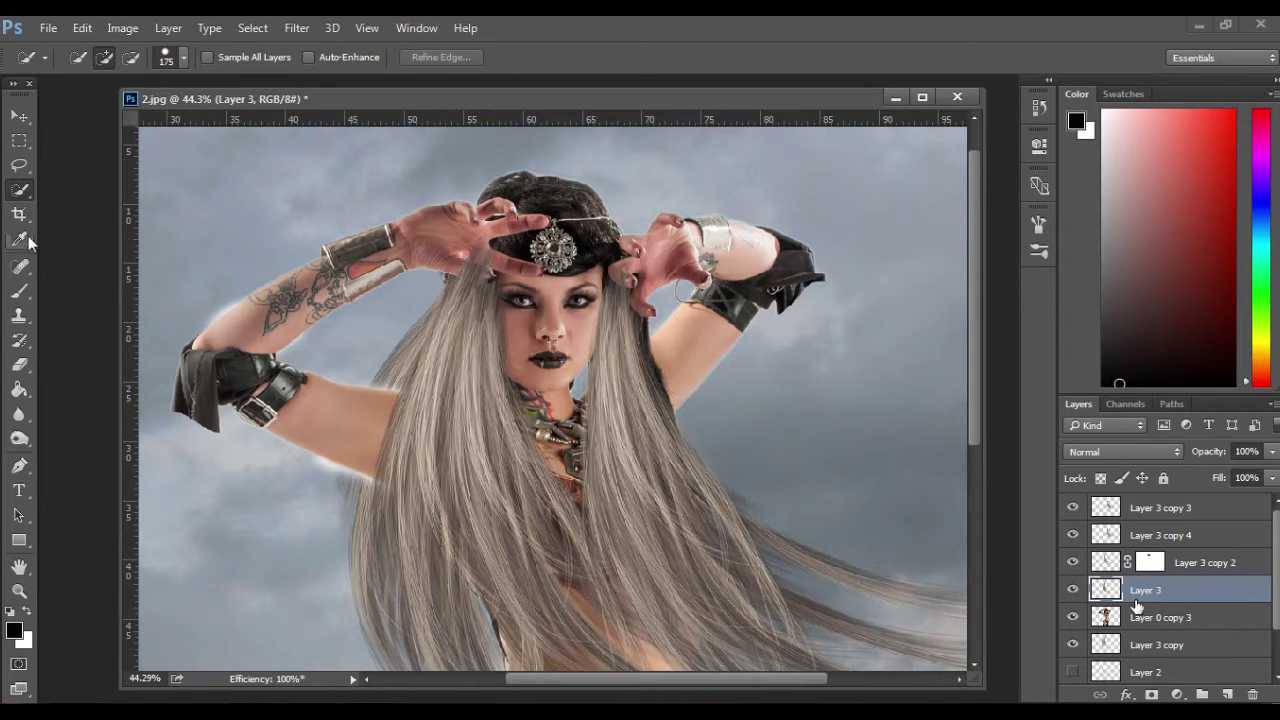
{"action": "left_click", "coordinate": [1137, 612]}
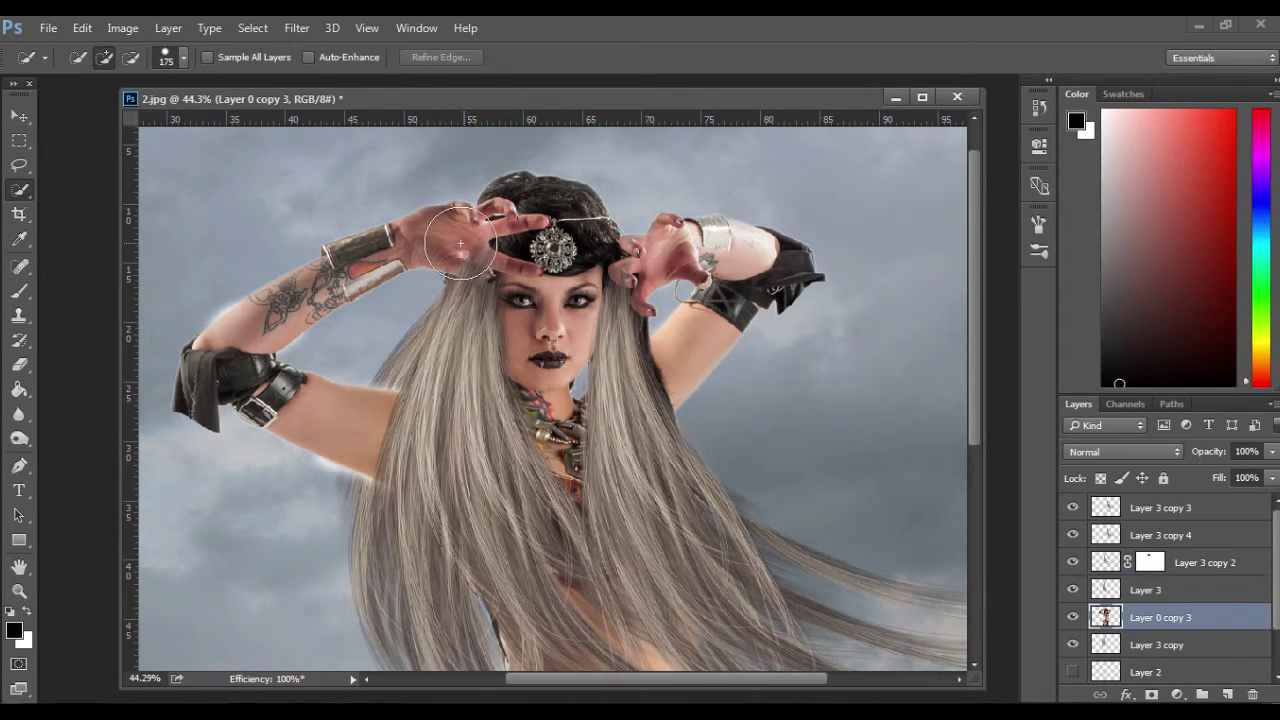
{"action": "right_click", "coordinate": [20, 190]}
{"action": "left_click", "coordinate": [67, 192]}
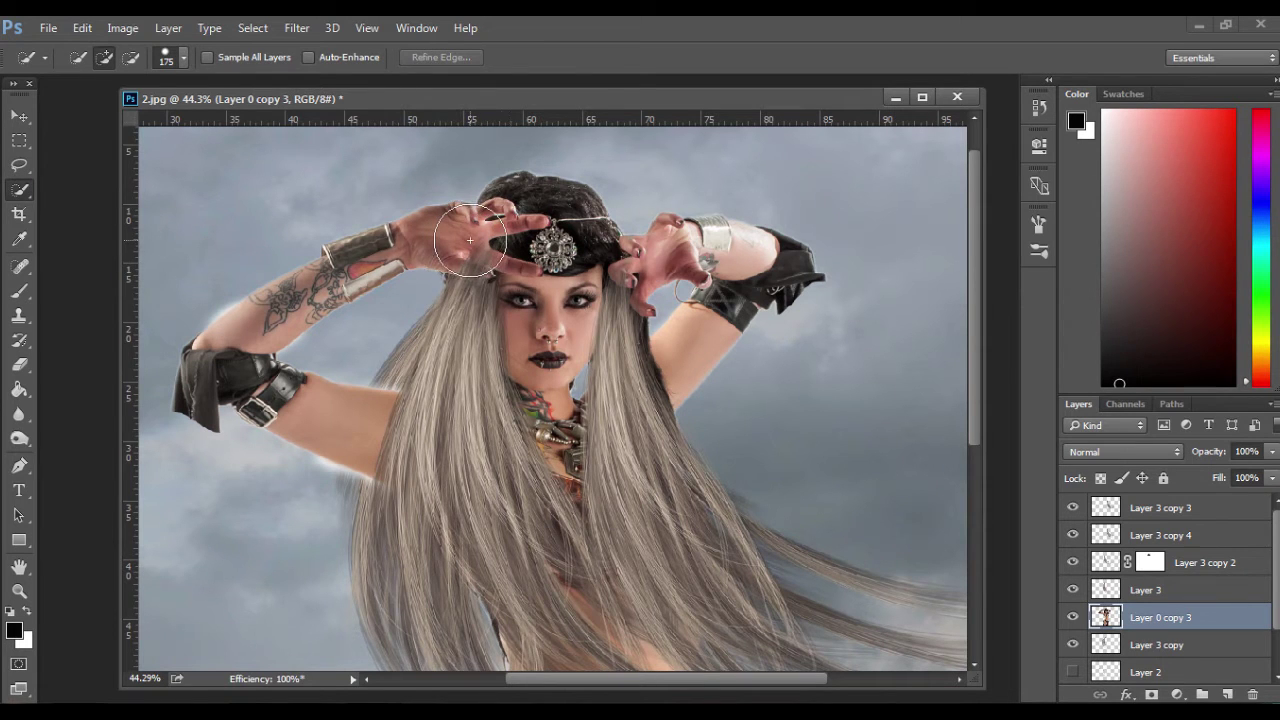
{"action": "left_click", "coordinate": [470, 240]}
{"action": "left_click", "coordinate": [1145, 590]}
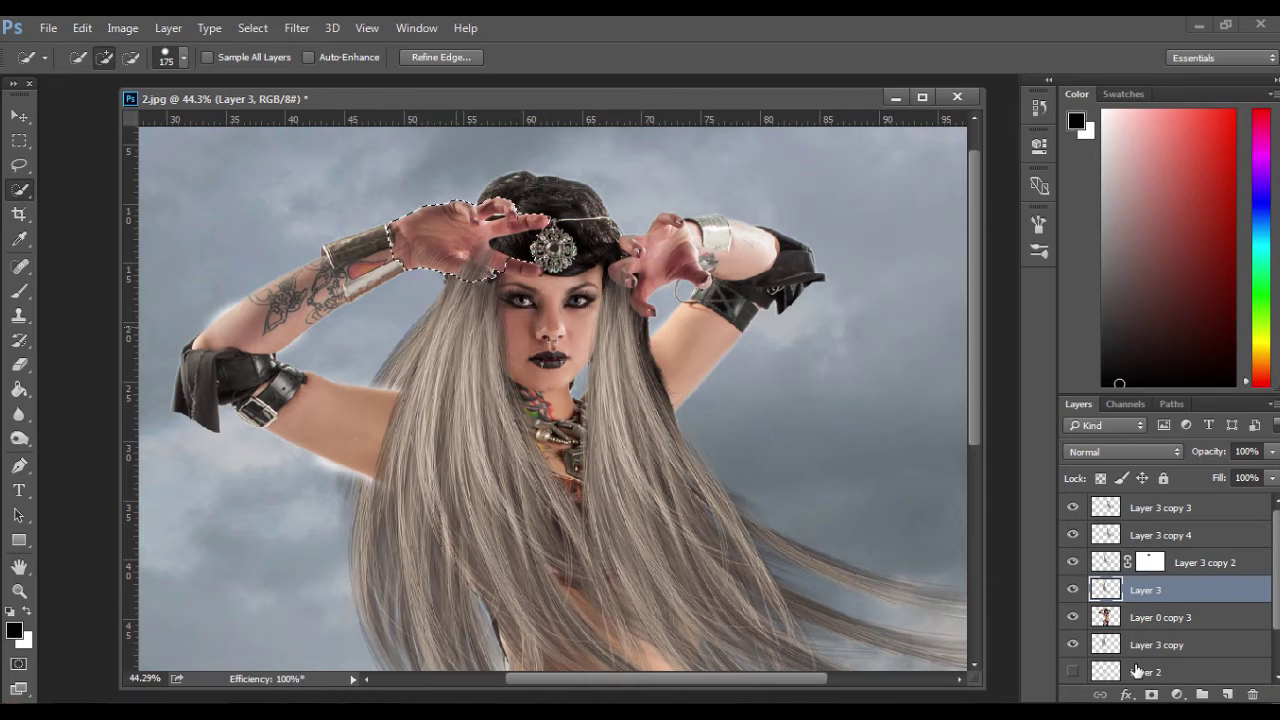
{"action": "left_click", "coordinate": [1151, 694]}
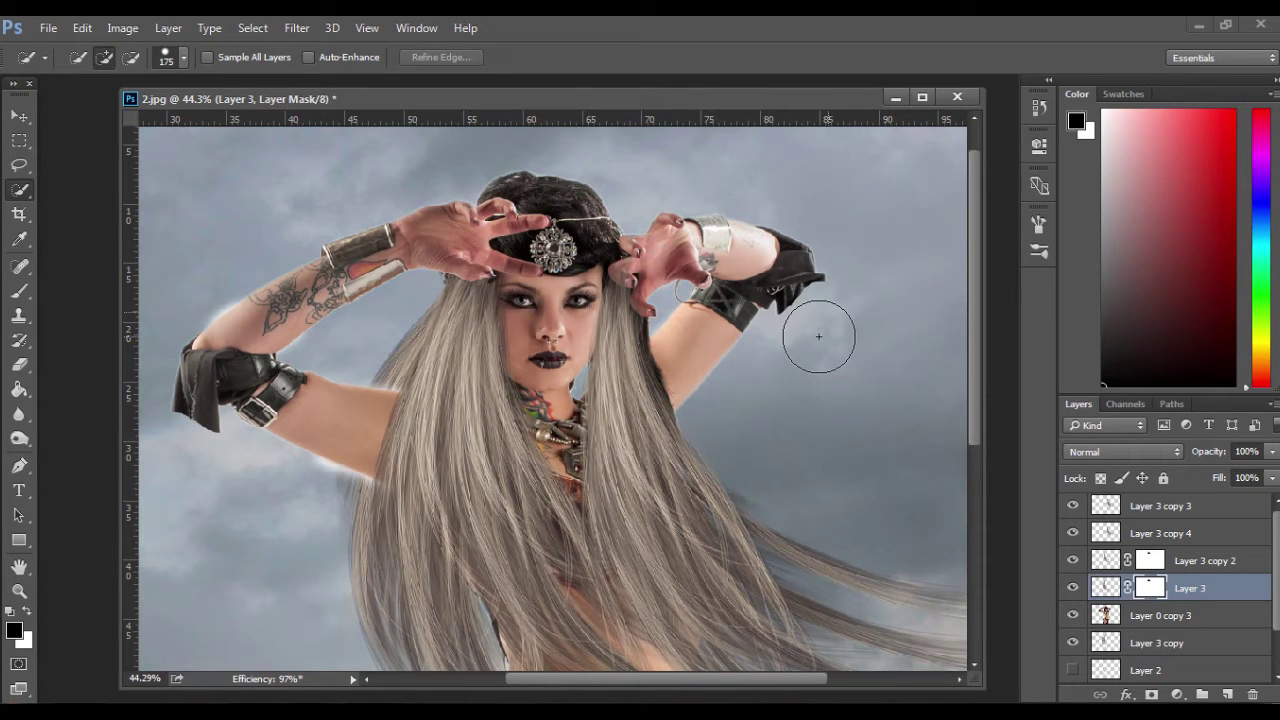
Identify the hair strand on Layer 3 copy 3 by toggling its visibility and move it slightly up over the hand on the picture's right.
{"action": "left_click", "coordinate": [18, 115]}
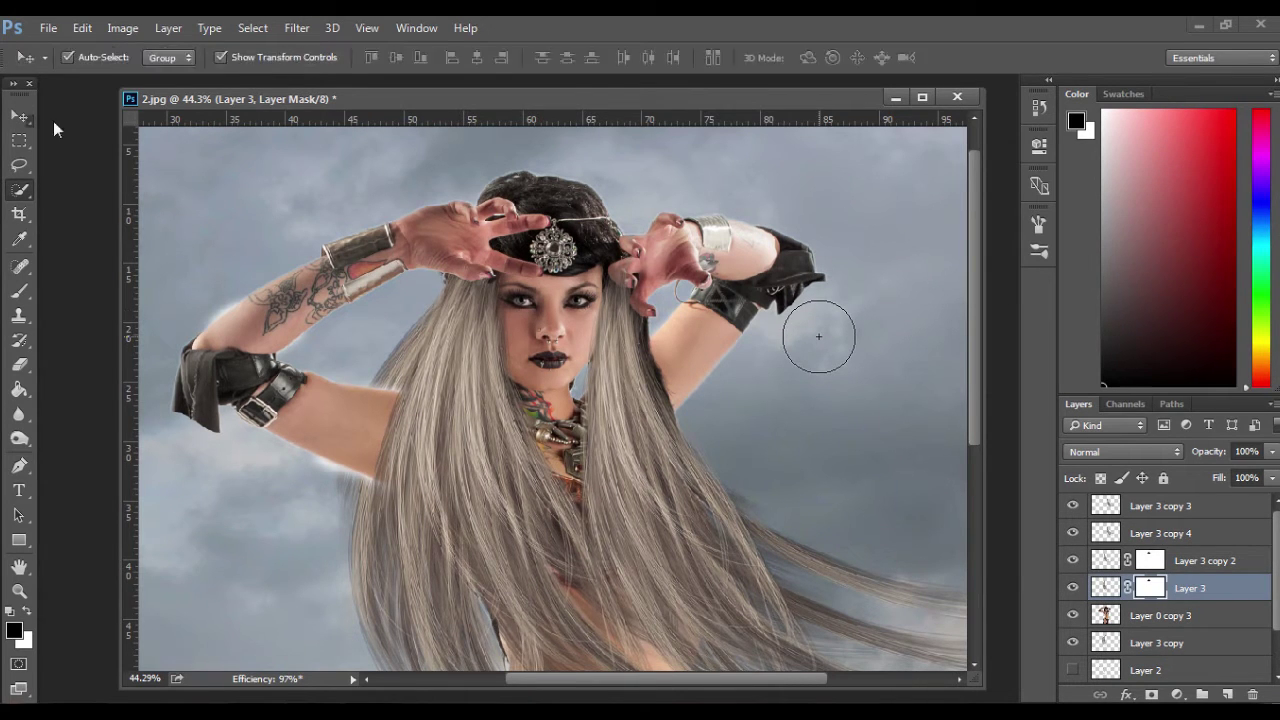
{"action": "left_click_drag", "start_coordinate": [620, 300], "coordinate": [620, 243]}
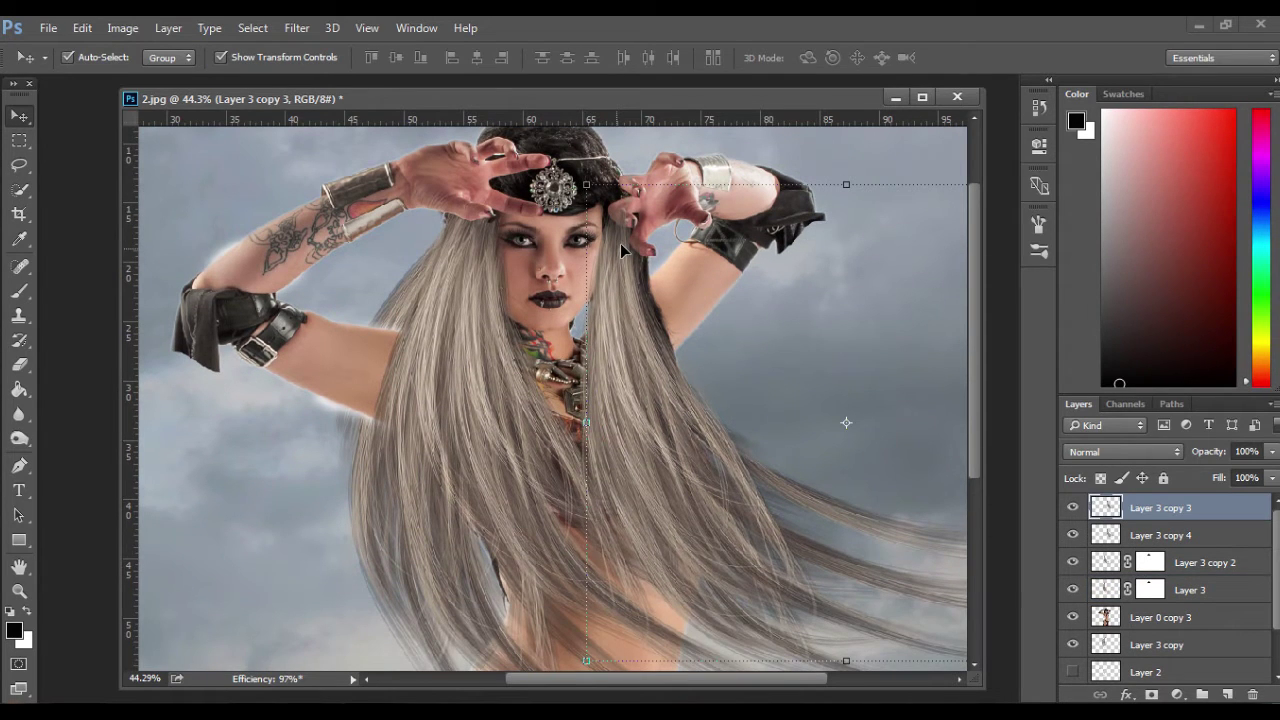
{"action": "left_click", "coordinate": [1073, 508]}
{"action": "left_click", "coordinate": [1073, 507]}
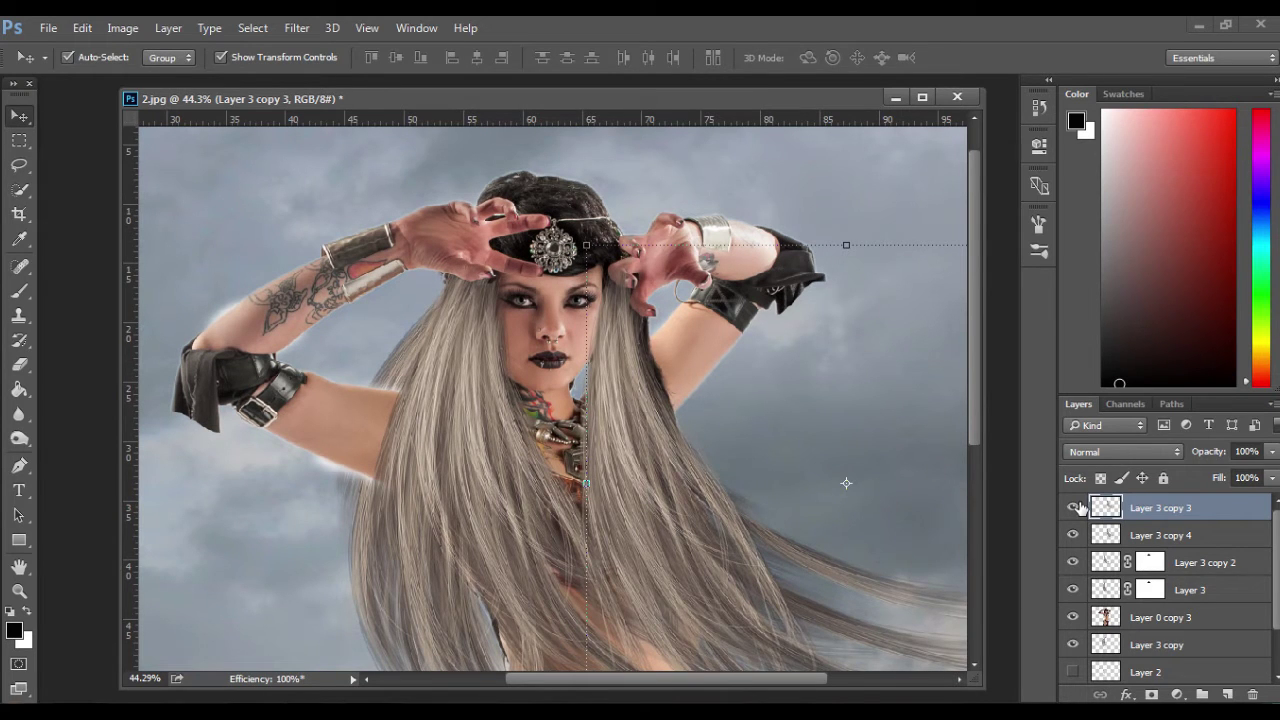
{"action": "left_click_drag", "start_coordinate": [640, 270], "coordinate": [640, 253]}
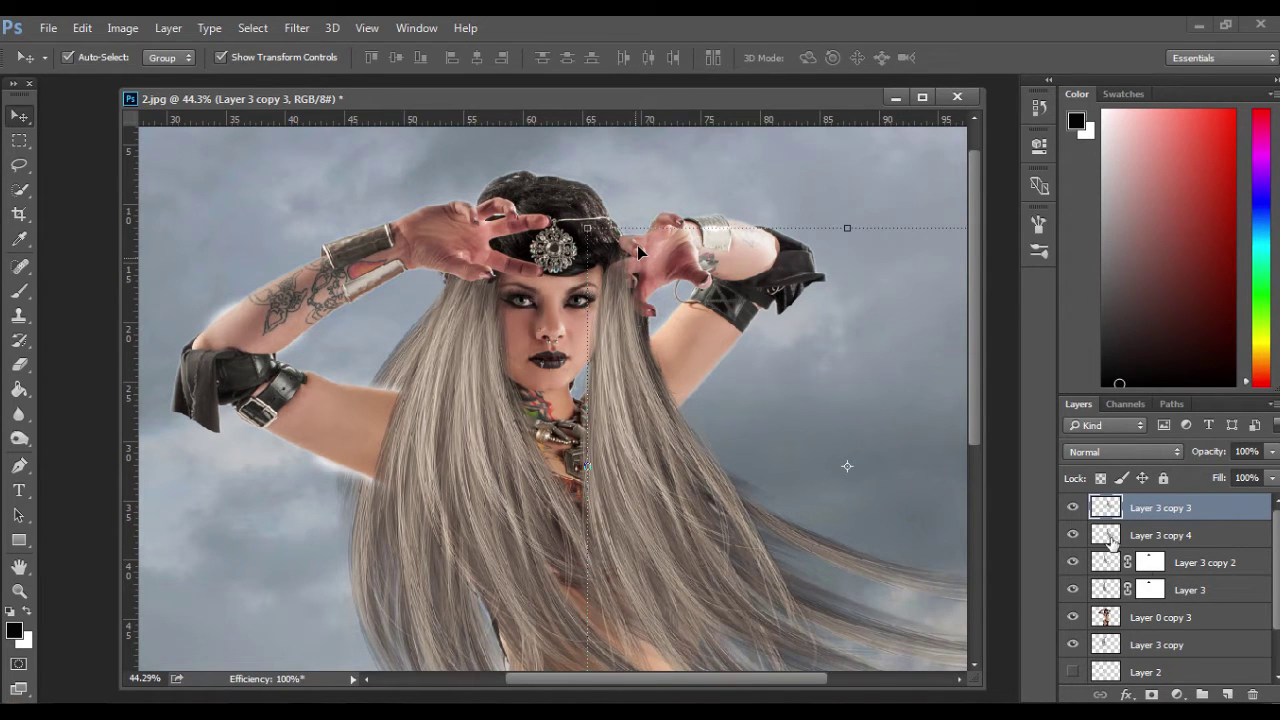
Select the raised hand on the picture's right from the woman layer, Layer 0 copy 3, with Quick Selection.
{"action": "left_click", "coordinate": [1137, 614]}
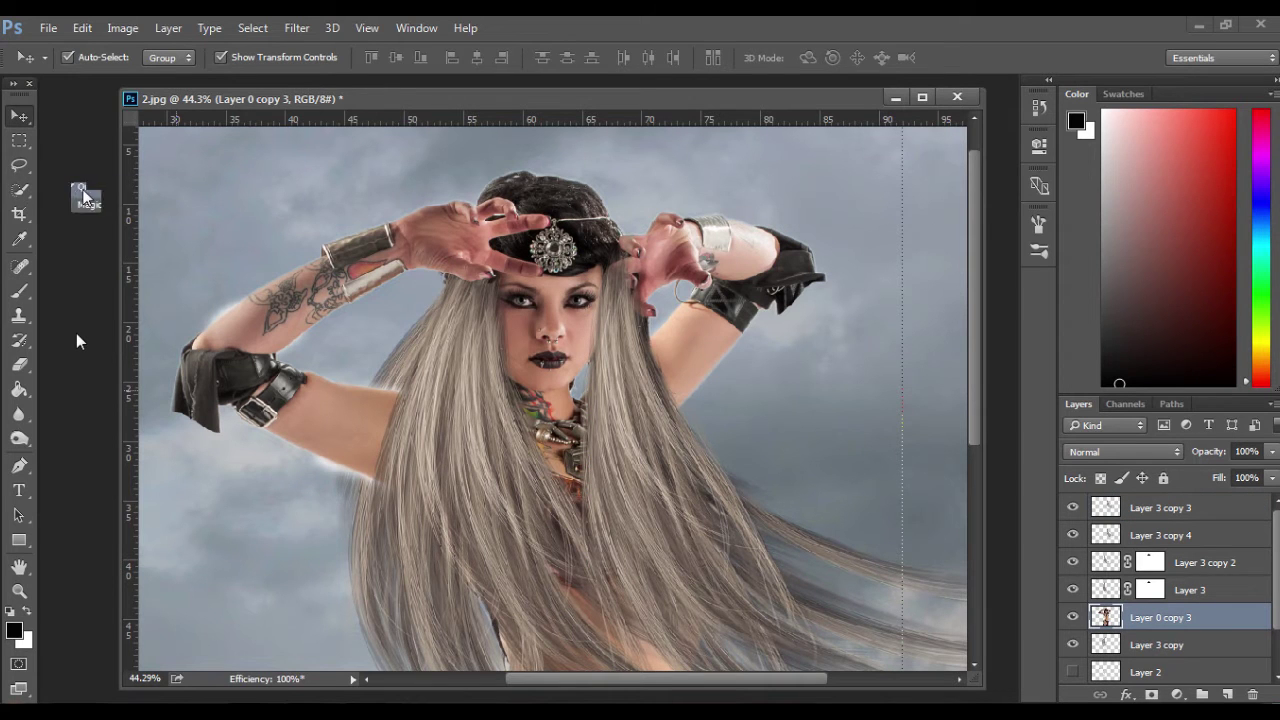
{"action": "left_click_drag", "start_coordinate": [19, 189], "coordinate": [85, 197]}
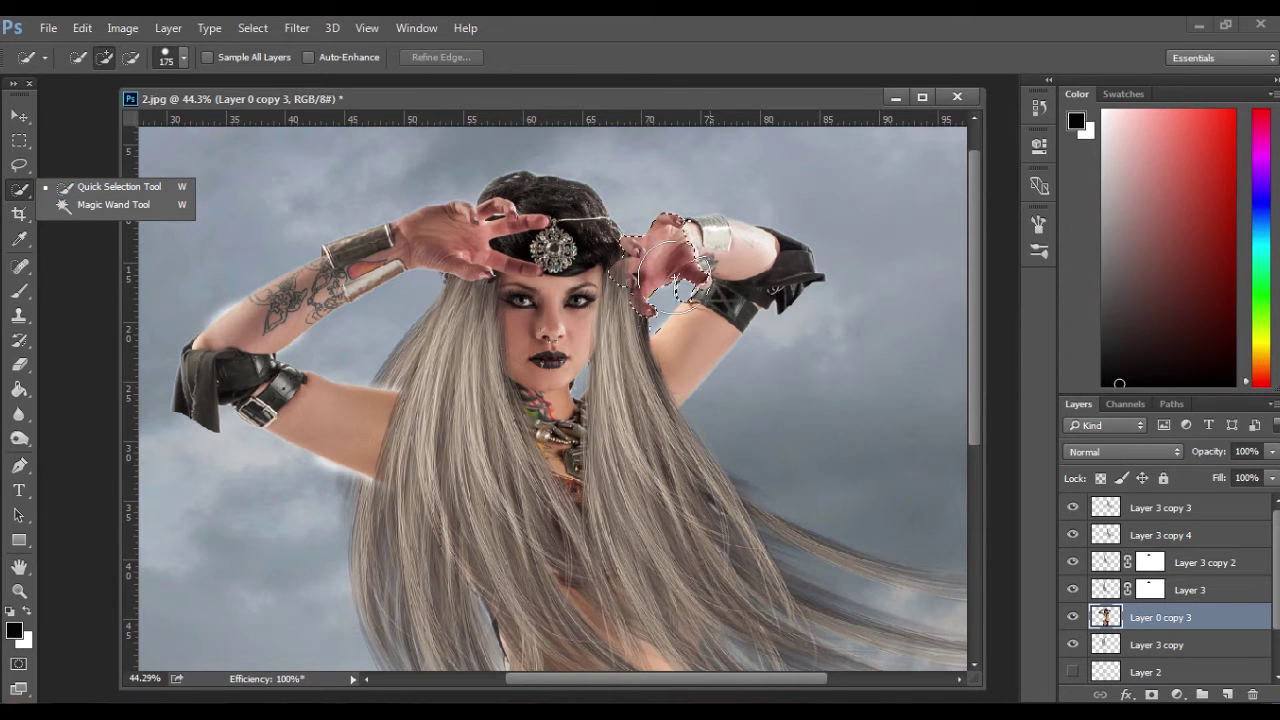
{"action": "left_click", "coordinate": [675, 280]}
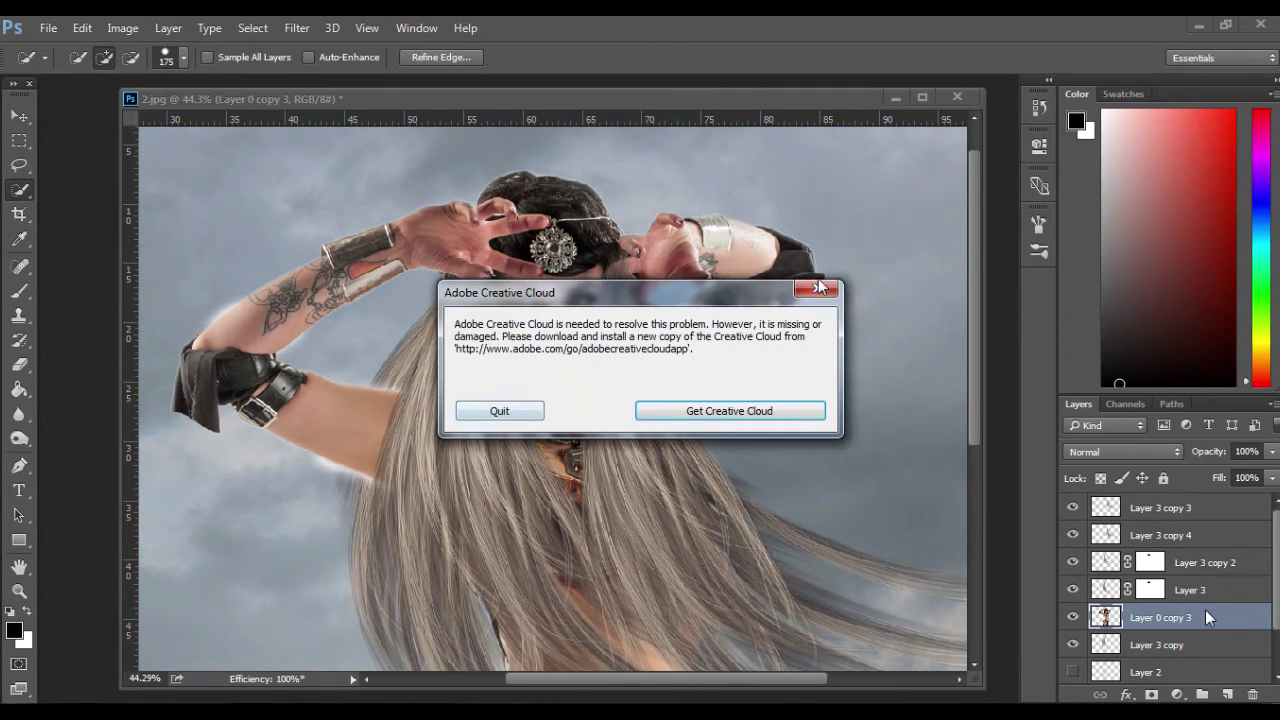
Mask the selected hand out of the Layer 3 copy 3 hair with an inverted layer mask and check the whole composition.
{"action": "left_click", "coordinate": [1073, 508]}
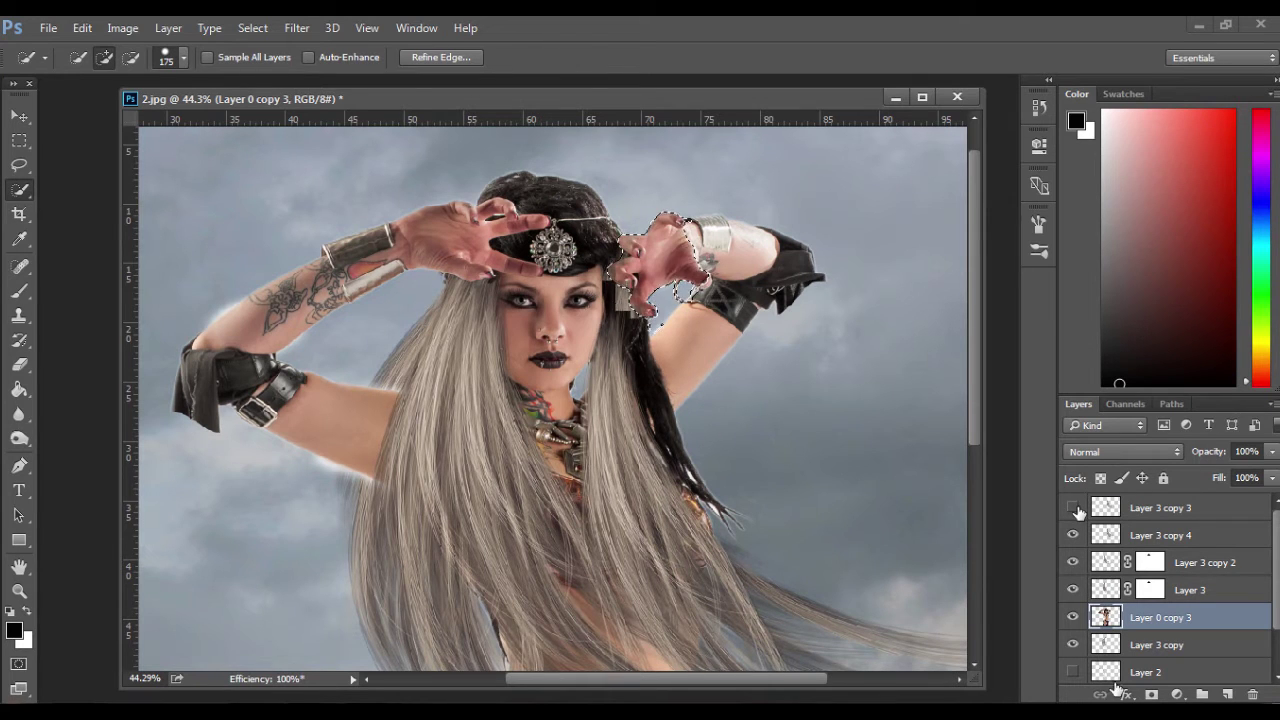
{"action": "left_click", "coordinate": [1152, 694], "text": "alt"}
{"action": "left_click_drag", "start_coordinate": [1078, 512], "coordinate": [1078, 512]}
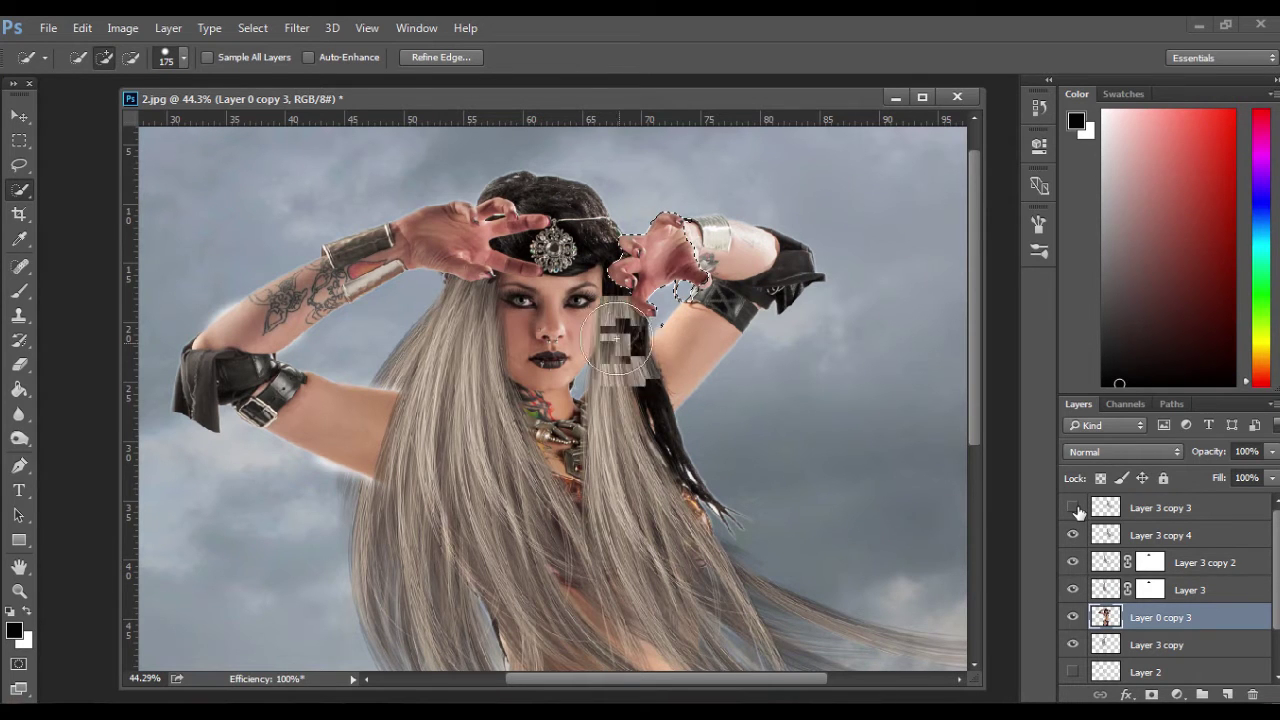
{"action": "left_click", "coordinate": [1073, 508]}
{"action": "scroll", "coordinate": [597, 253], "scroll_direction": "down", "scroll_amount": 7}
{"action": "scroll", "coordinate": [597, 253], "scroll_direction": "up", "scroll_amount": 7}
{"action": "scroll", "coordinate": [592, 252], "scroll_direction": "down", "scroll_amount": 3}
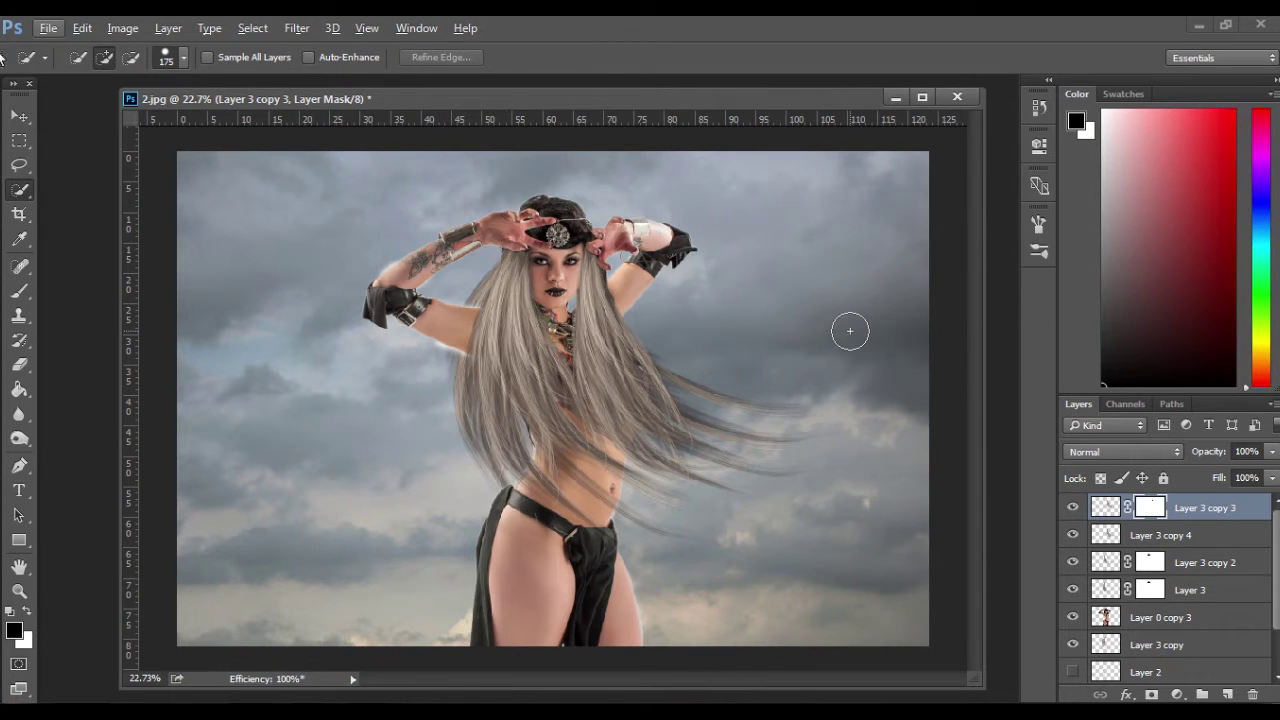
Move the Layer 3 copy hair strand behind the woman up to fill the hair near the raised arm on the picture's left.
{"action": "key", "text": "v"}
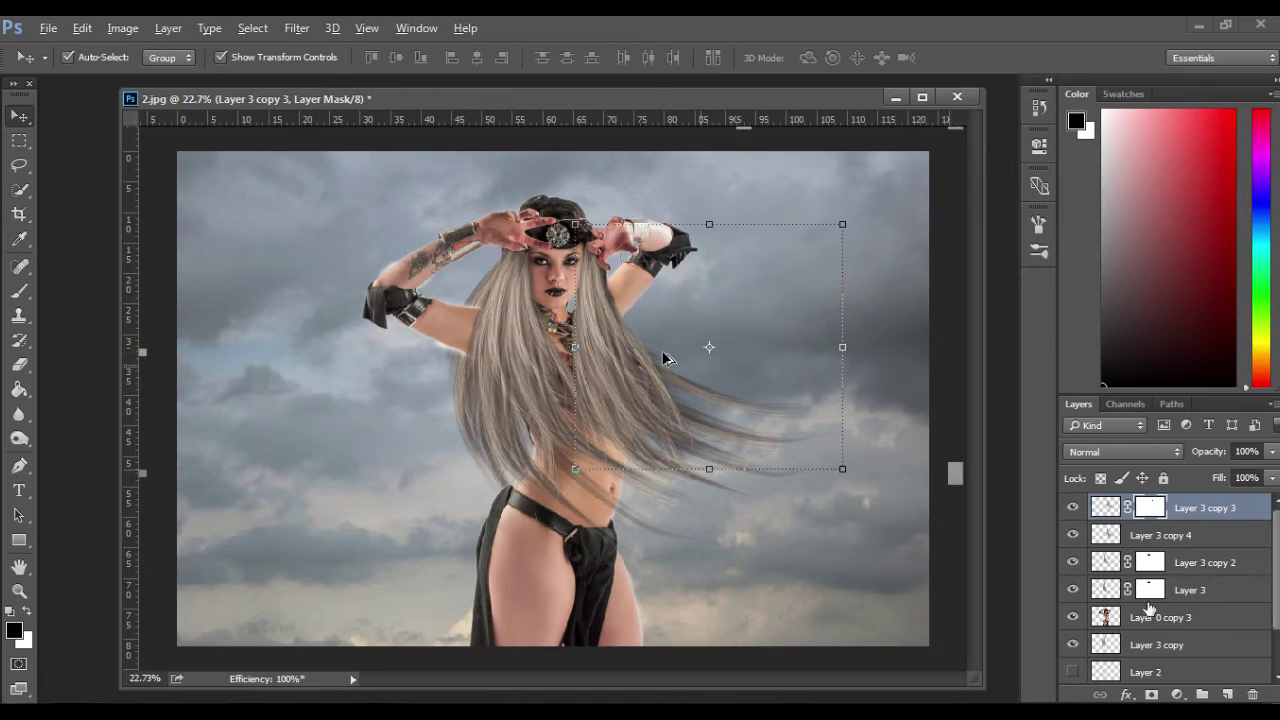
{"action": "left_click", "coordinate": [1157, 645]}
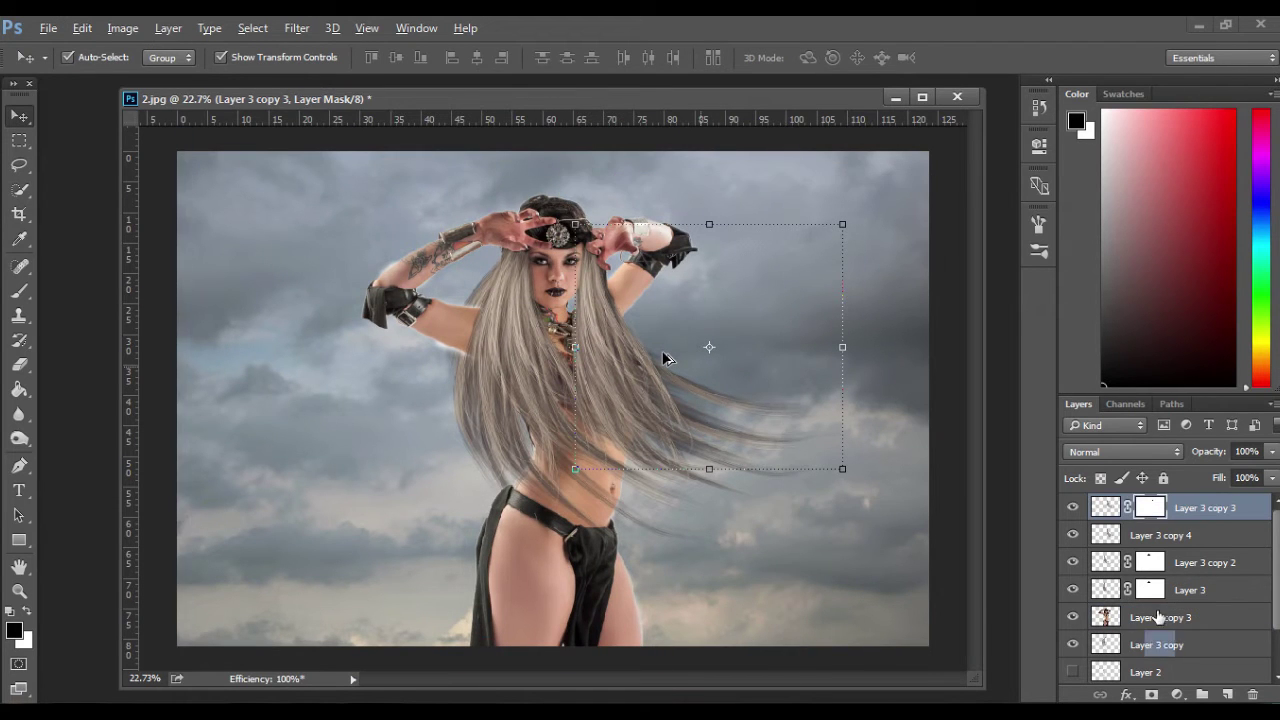
{"action": "scroll", "coordinate": [398, 258], "scroll_direction": "up", "scroll_amount": 2}
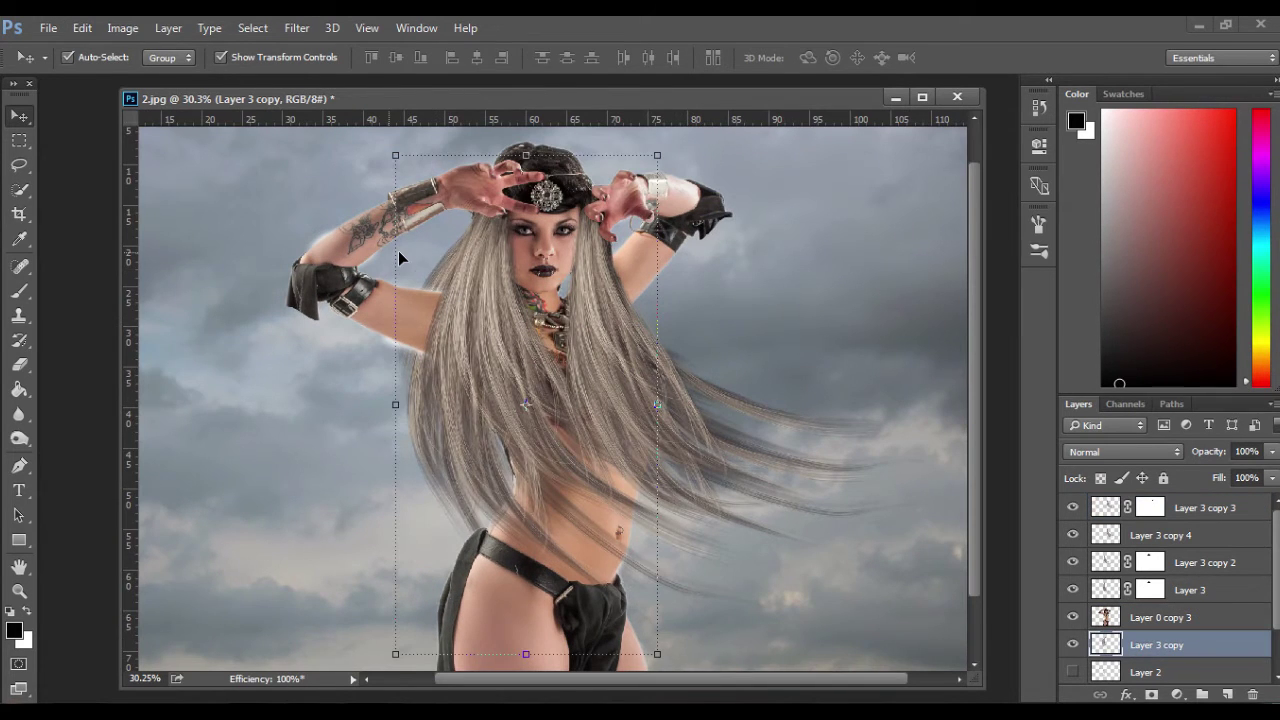
{"action": "left_click_drag", "start_coordinate": [398, 258], "coordinate": [442, 250]}
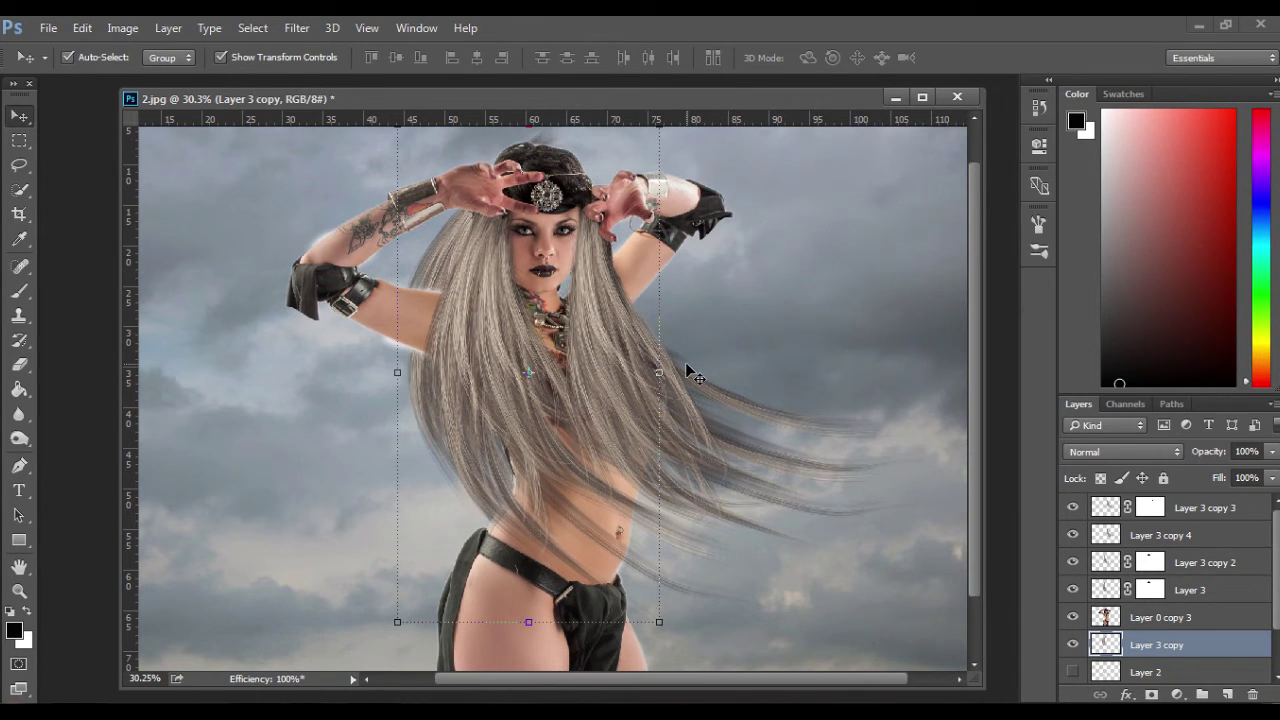
Add a layer mask to Layer 3 copy and paint out the hair showing above the hat with a soft black brush.
{"action": "scroll", "coordinate": [687, 367], "scroll_direction": "up", "scroll_amount": 1}
{"action": "left_click", "coordinate": [1152, 695]}
{"action": "left_click", "coordinate": [19, 291]}
{"action": "left_click_drag", "start_coordinate": [533, 176], "coordinate": [544, 175]}
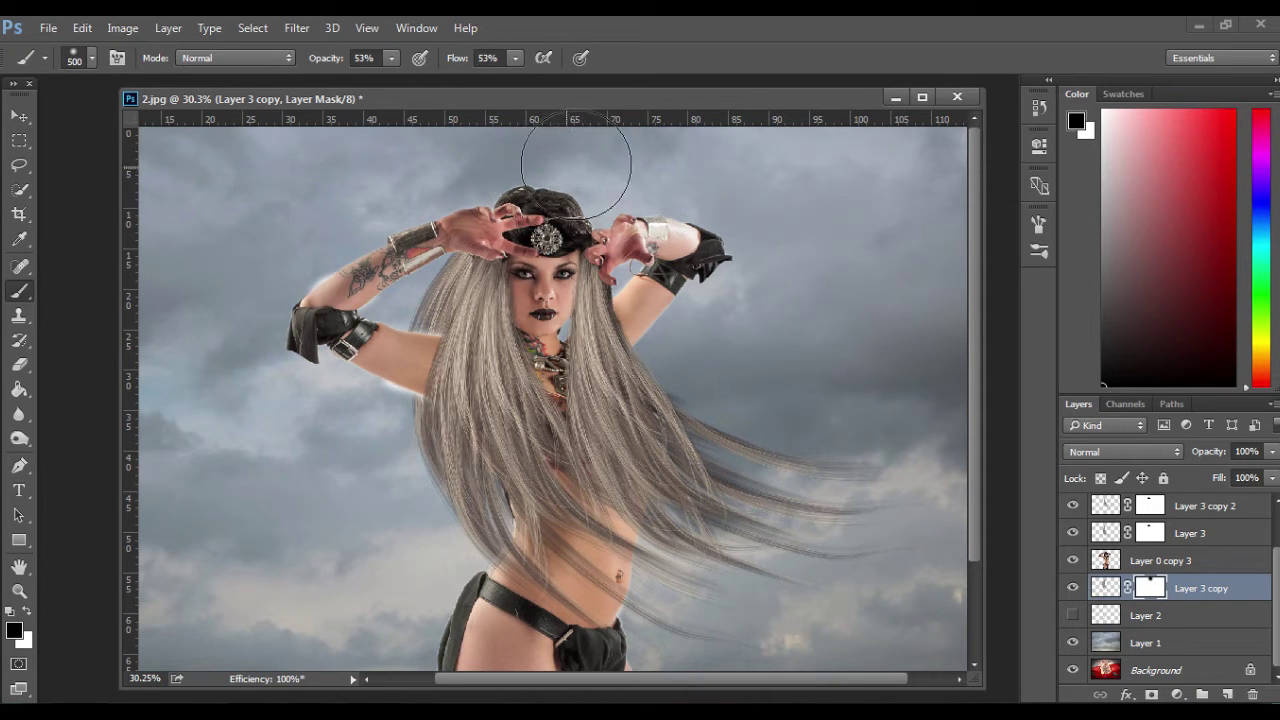
{"action": "scroll", "coordinate": [552, 165], "scroll_direction": "up", "scroll_amount": 1}
{"action": "scroll", "coordinate": [552, 165], "scroll_direction": "up", "scroll_amount": 1}
{"action": "scroll", "coordinate": [571, 189], "scroll_direction": "up", "scroll_amount": 1}
{"action": "scroll", "coordinate": [571, 189], "scroll_direction": "down", "scroll_amount": 1}
{"action": "scroll", "coordinate": [571, 189], "scroll_direction": "up", "scroll_amount": 1}
{"action": "scroll", "coordinate": [571, 189], "scroll_direction": "down", "scroll_amount": 1}
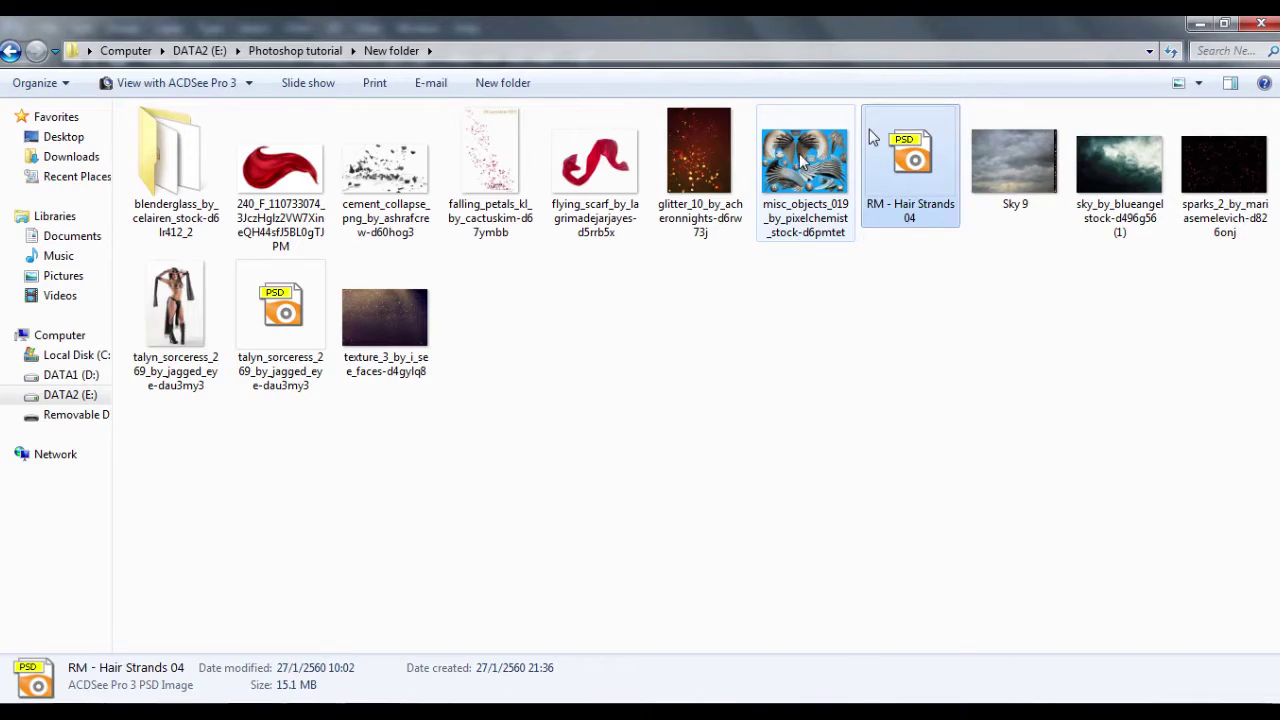
Open misc_objects_019_by_pixelchemist_stock-d6pmtet in Photoshop and float it in its own window beside the composition.
{"action": "left_click_drag", "start_coordinate": [800, 160], "coordinate": [80, 480]}
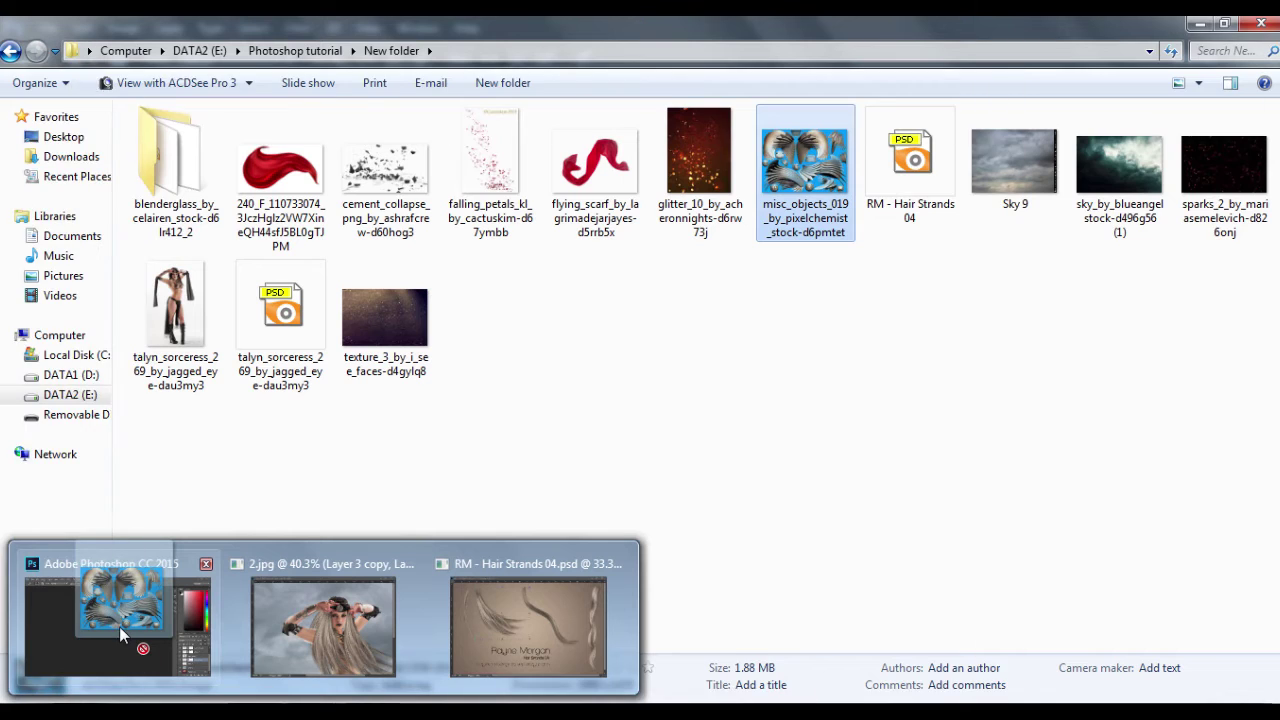
{"action": "left_click_drag", "start_coordinate": [119, 626], "coordinate": [119, 626]}
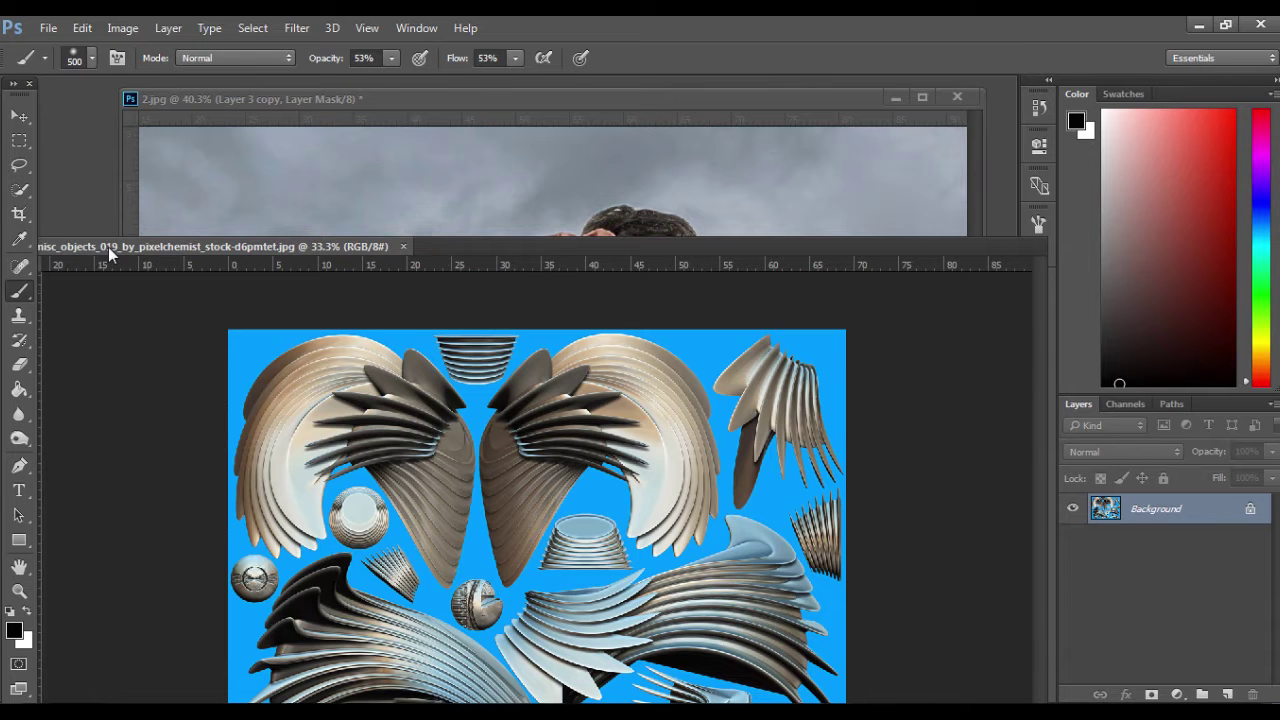
{"action": "mouse_move", "coordinate": [109, 251]}
{"action": "left_mouse_down"}
{"action": "mouse_move", "coordinate": [473, 188]}
{"action": "mouse_move", "coordinate": [108, 246]}
{"action": "left_mouse_up"}
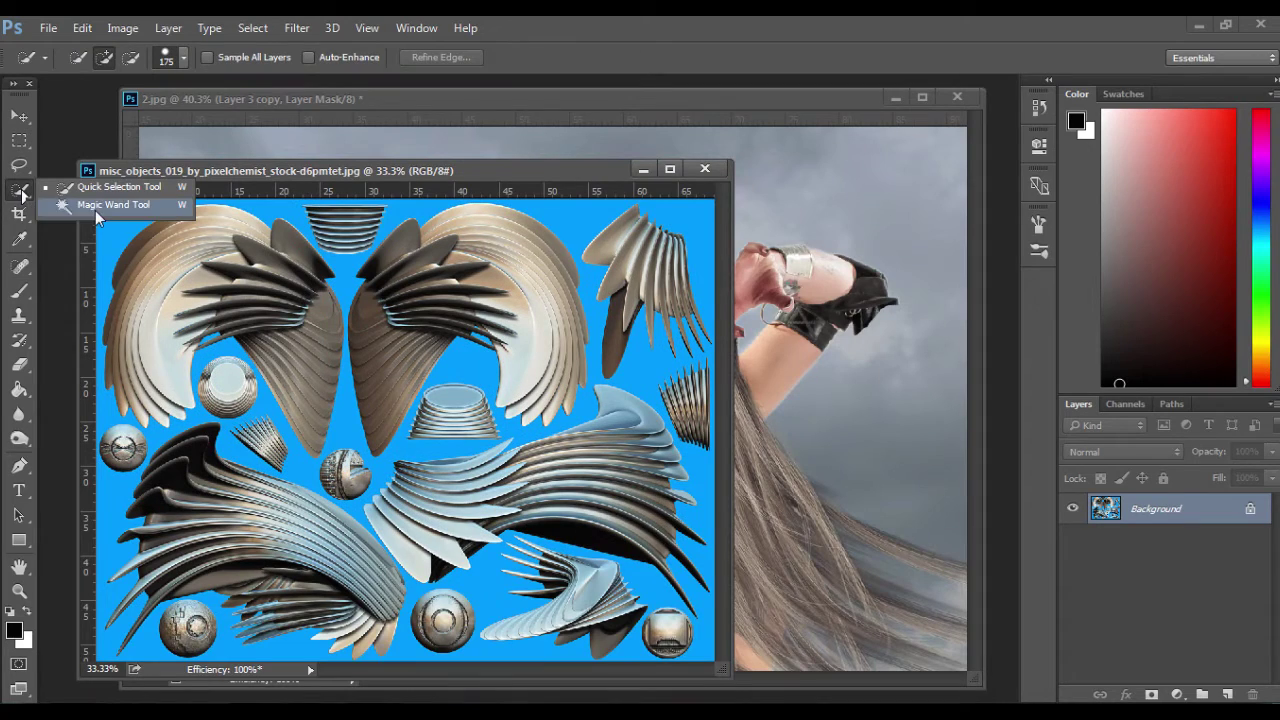
Select the blue background of the objects image with the Magic Wand at tolerance 32.
{"action": "left_click", "coordinate": [97, 212]}
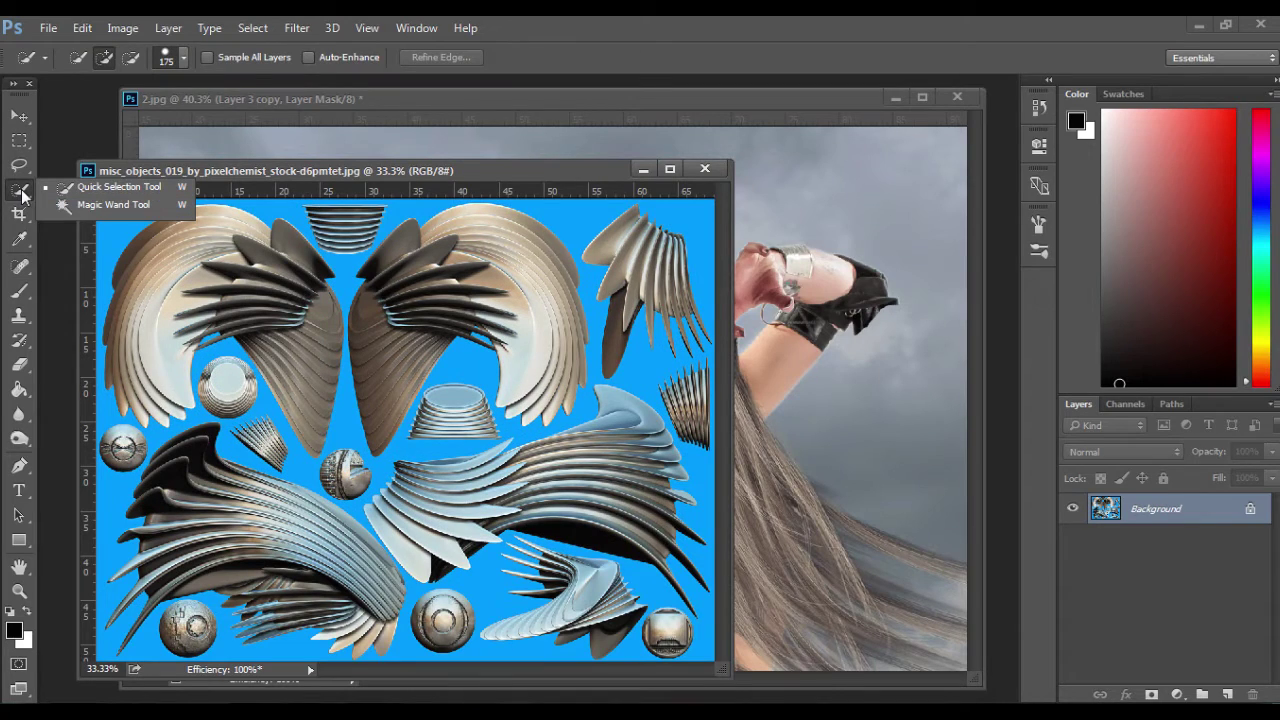
{"action": "left_click", "coordinate": [108, 222]}
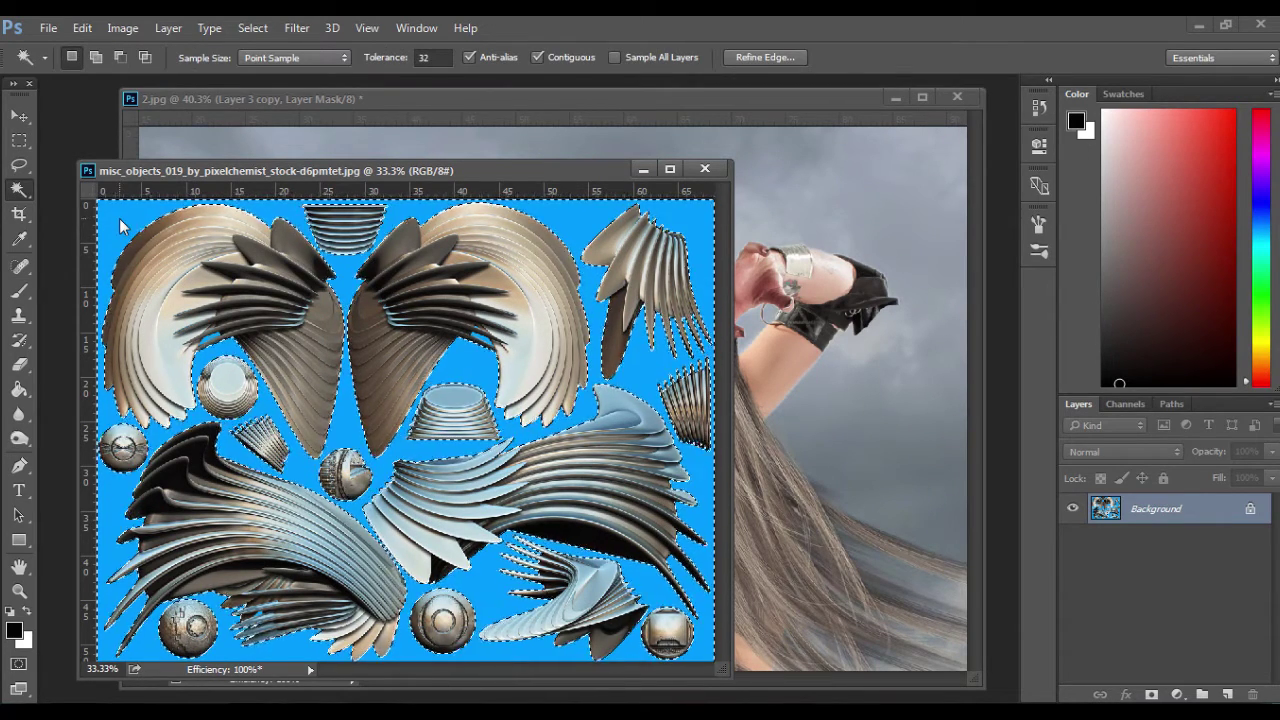
{"action": "key", "text": "ctrl+d"}
{"action": "key", "text": "ctrl+z"}
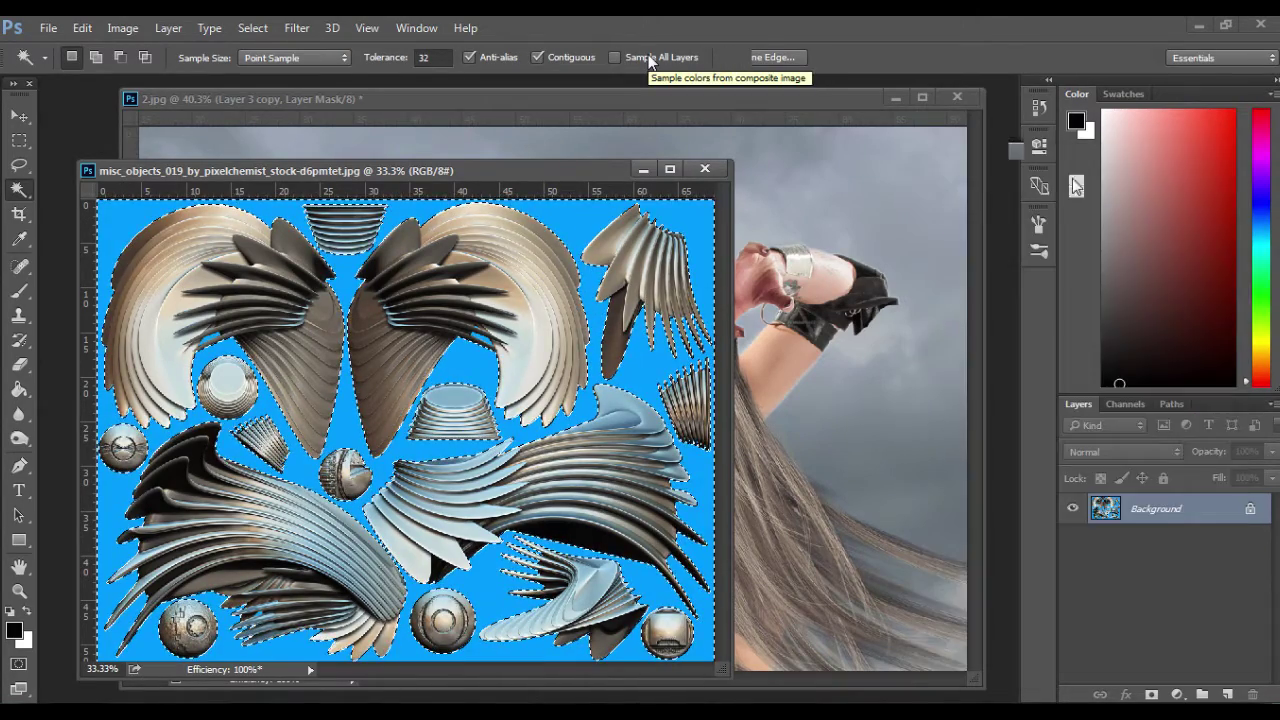
Refine the edge of the inverted objects selection with Smooth 15 and a slight feather, and output the cut-out to a new layer.
{"action": "key", "text": "ctrl+alt+r"}
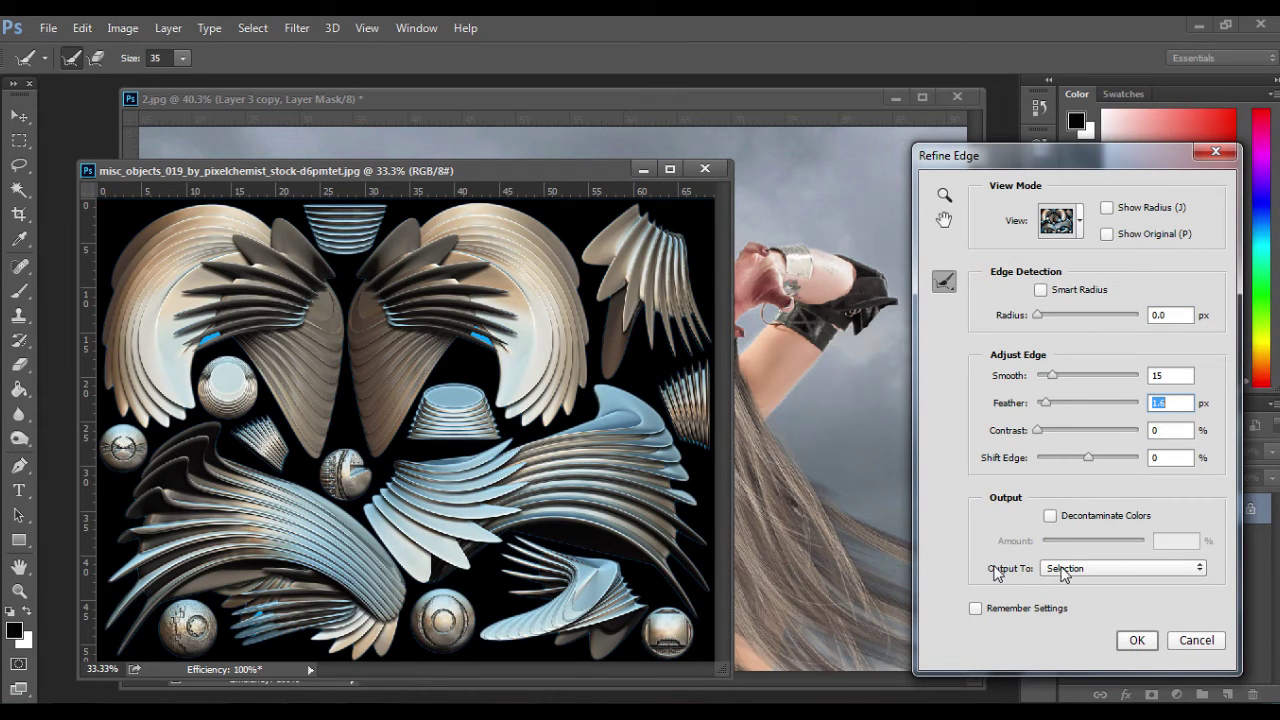
{"action": "left_click", "coordinate": [1061, 568]}
{"action": "left_click", "coordinate": [1063, 587]}
{"action": "left_click", "coordinate": [1118, 638]}
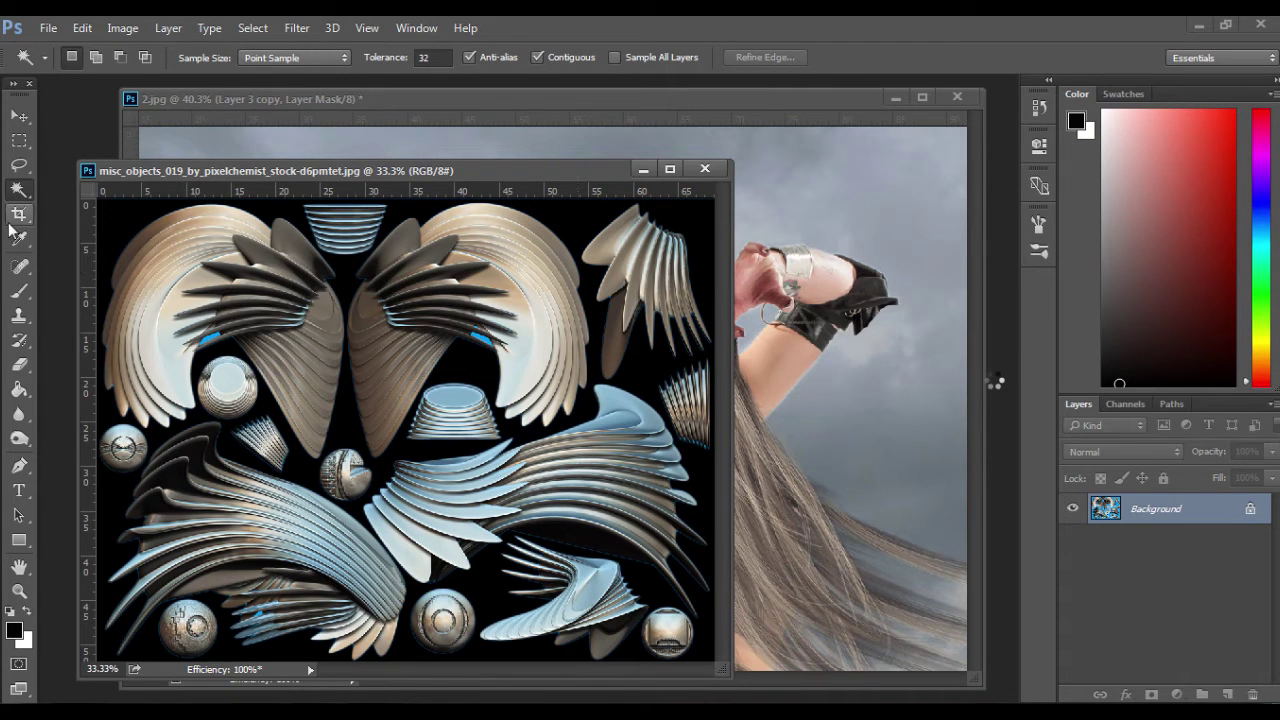
Lasso the feather fan in the objects image's upper-right corner, copy it to a new layer and bring it into 2.jpg.
{"action": "left_click", "coordinate": [19, 166]}
{"action": "key", "text": "v"}
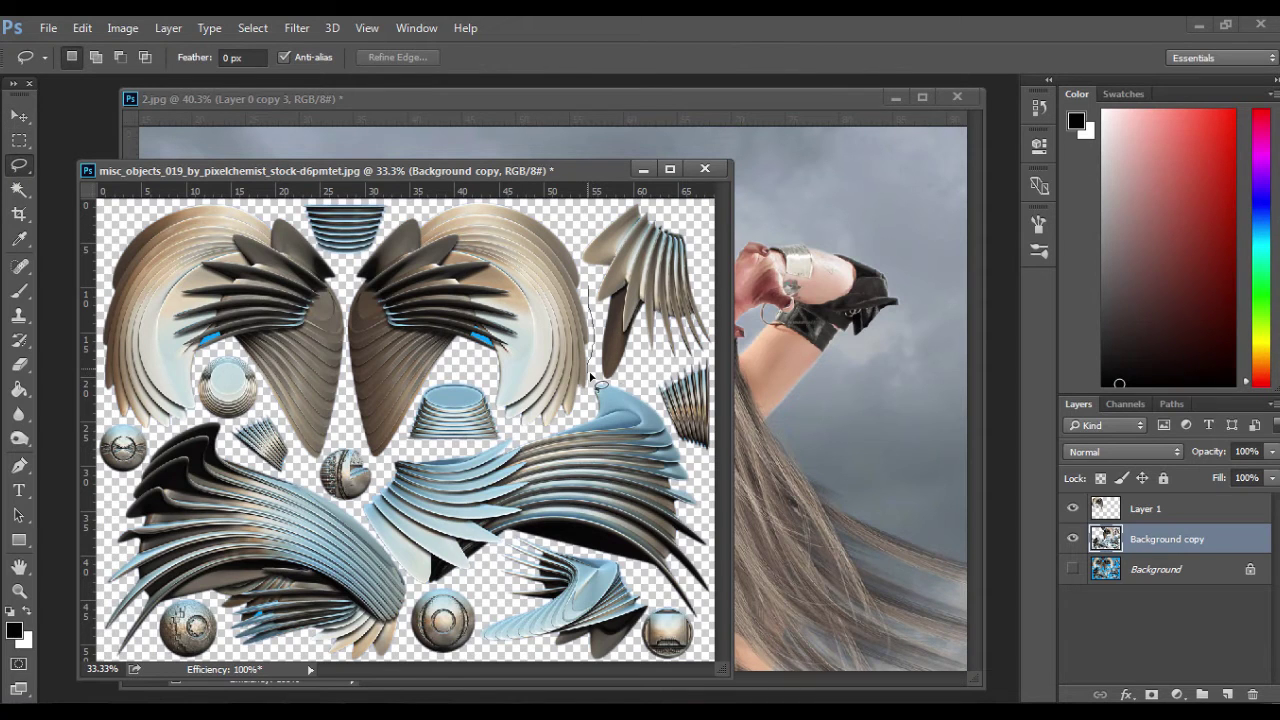
{"action": "left_click_drag", "start_coordinate": [712, 327], "coordinate": [706, 243]}
{"action": "mouse_move", "coordinate": [590, 374]}
{"action": "left_mouse_down"}
{"action": "mouse_move", "coordinate": [702, 224]}
{"action": "mouse_move", "coordinate": [630, 215]}
{"action": "left_mouse_up"}
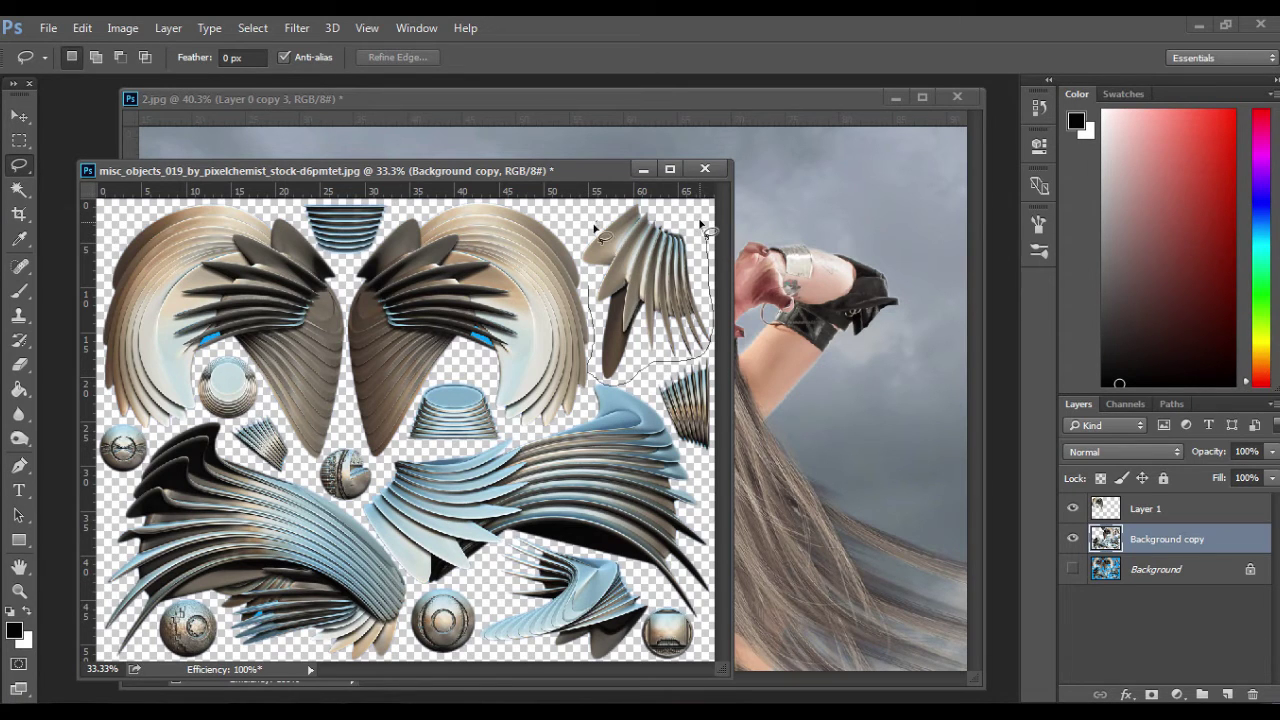
{"action": "left_click_drag", "start_coordinate": [584, 285], "coordinate": [590, 296]}
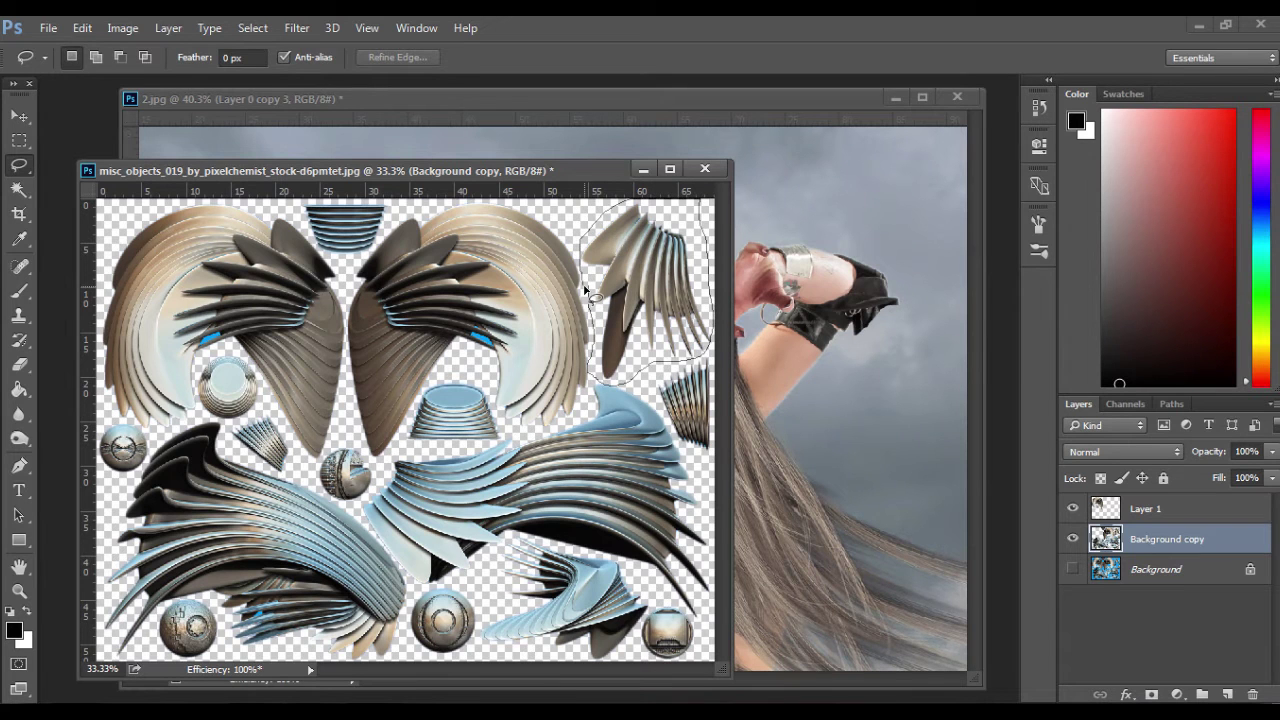
{"action": "key", "text": "ctrl+j"}
{"action": "left_click_drag", "start_coordinate": [1188, 551], "coordinate": [891, 340]}
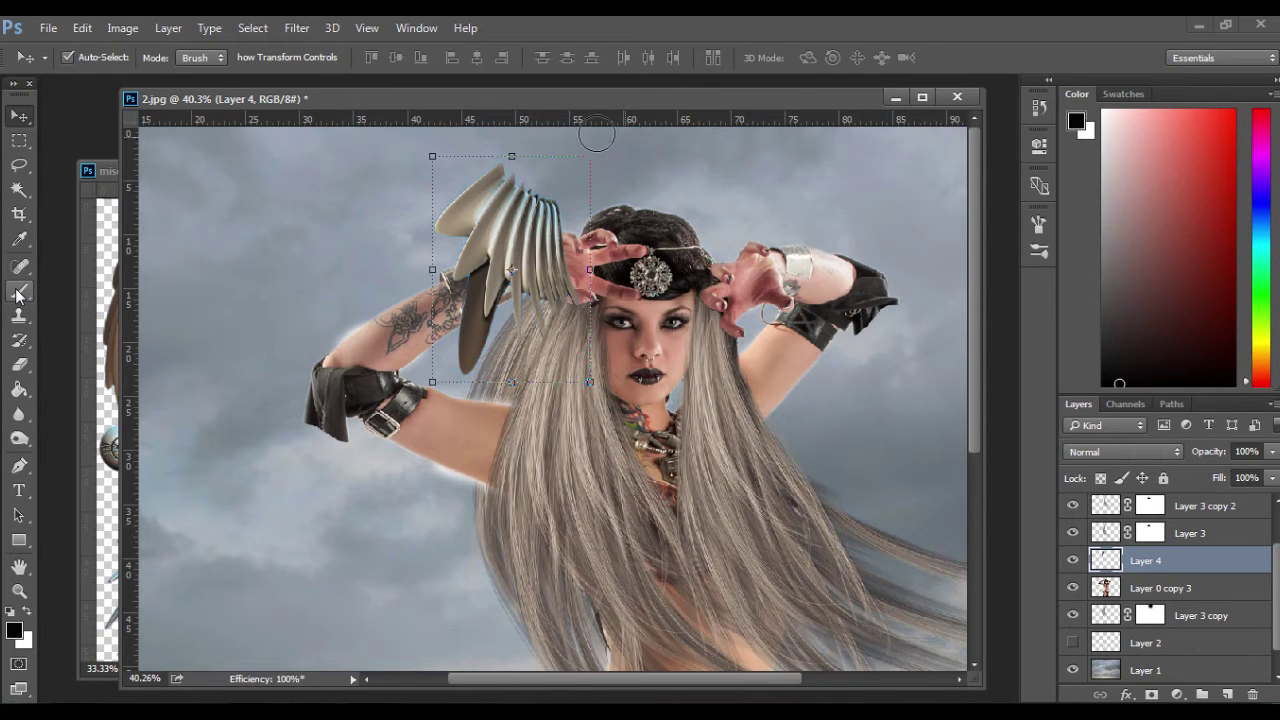
Rotate the feather fan on Layer 4 so its feathers spread outward from the side of the hat.
{"action": "key", "text": "e"}
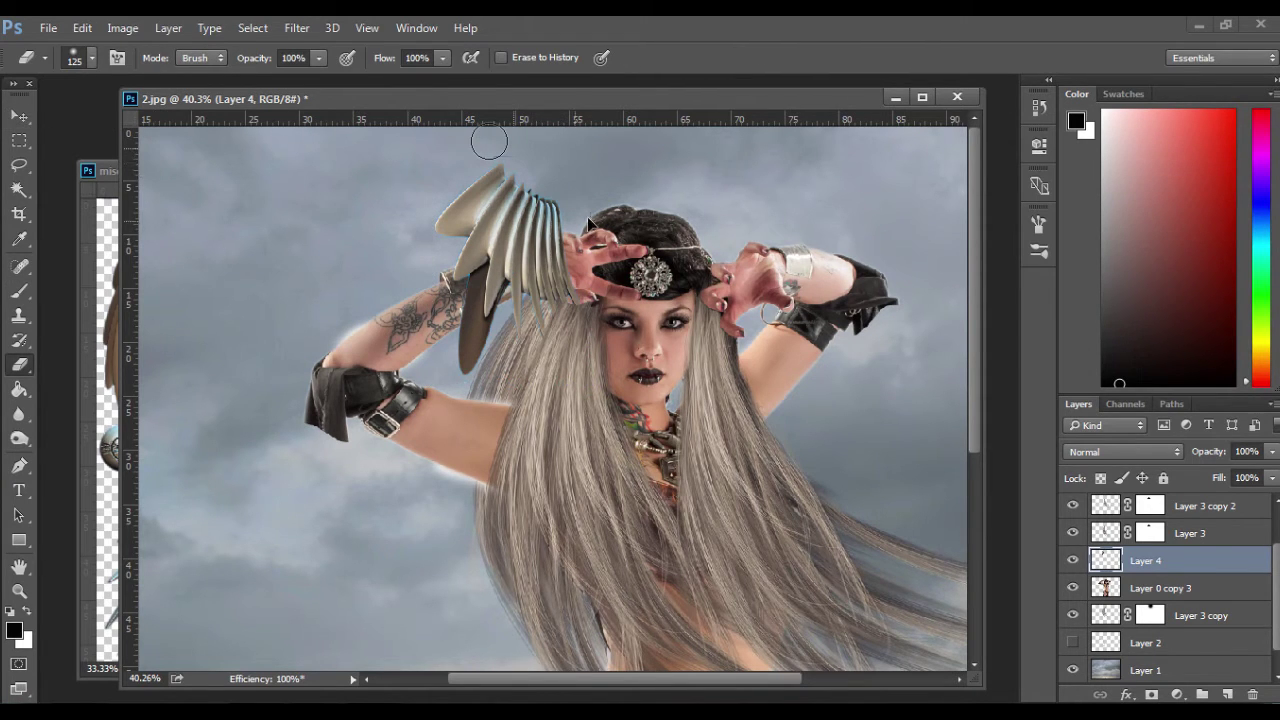
{"action": "key", "text": "ctrl+t"}
{"action": "left_click_drag", "start_coordinate": [628, 156], "coordinate": [635, 426]}
{"action": "mouse_move", "coordinate": [571, 249]}
{"action": "left_mouse_down"}
{"action": "mouse_move", "coordinate": [641, 211]}
{"action": "mouse_move", "coordinate": [571, 241]}
{"action": "left_mouse_up"}
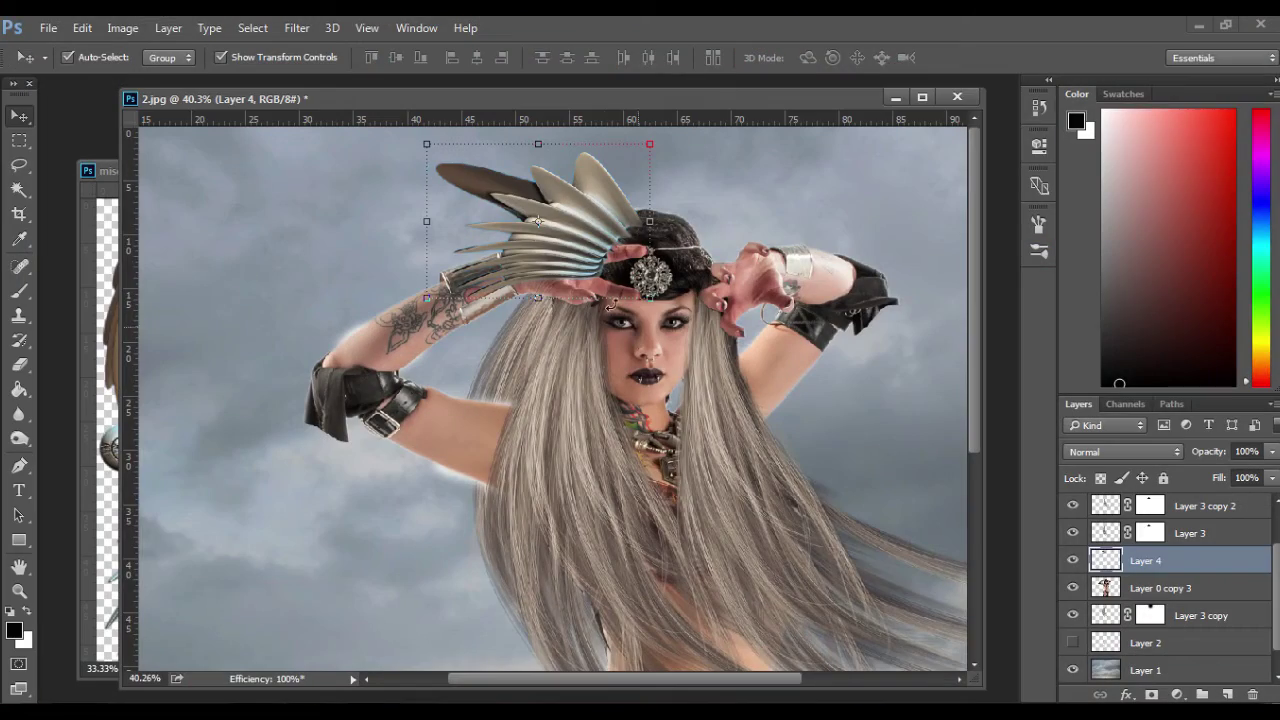
Nudge the feather fan into place against the hat and lower the opacity of Layer 4 to 36%.
{"action": "left_click_drag", "start_coordinate": [557, 242], "coordinate": [580, 222]}
{"action": "key", "text": "Right"}
{"action": "key", "text": "Right"}
{"action": "key", "text": "Right"}
{"action": "key", "text": "Right"}
{"action": "key", "text": "Right"}
{"action": "key", "text": "Right"}
{"action": "key", "text": "Down"}
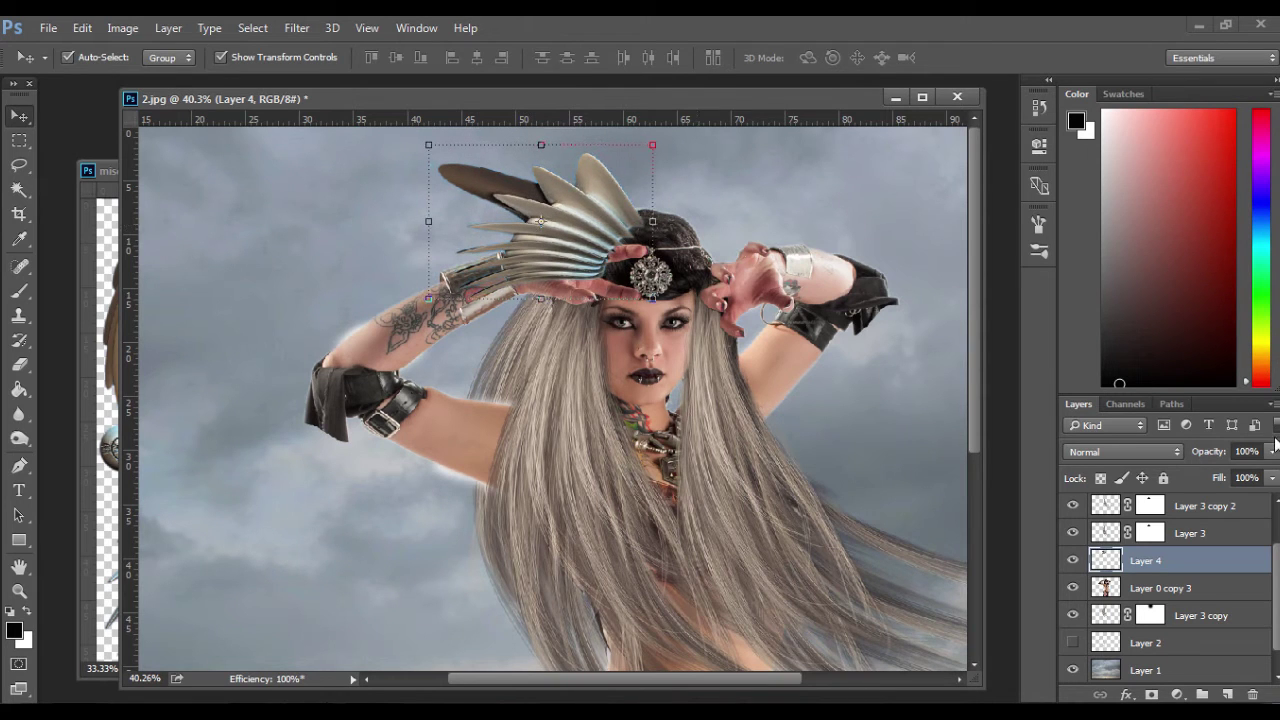
{"action": "left_click_drag", "start_coordinate": [1273, 451], "coordinate": [1211, 476]}
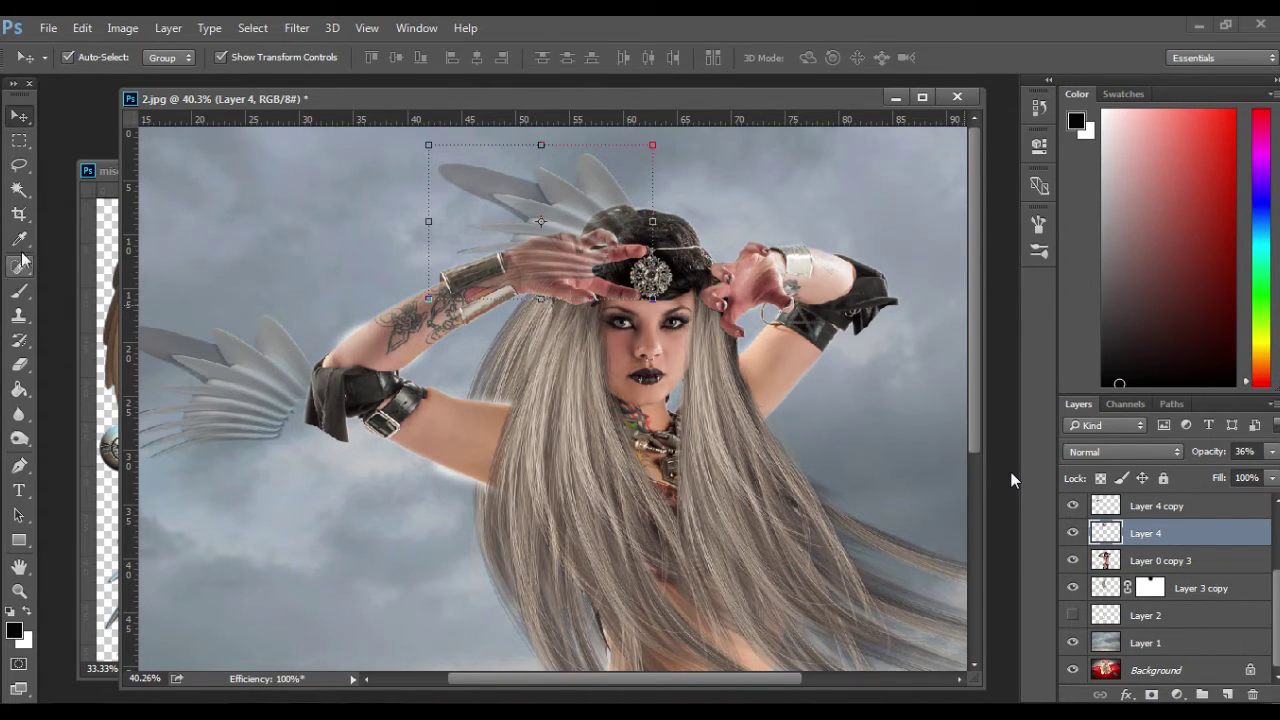
Select the hand, forearm cuff and face area overlapped by Layer 4's feathers on Layer 0 copy 3 using Quick Selection.
{"action": "left_click", "coordinate": [20, 190]}
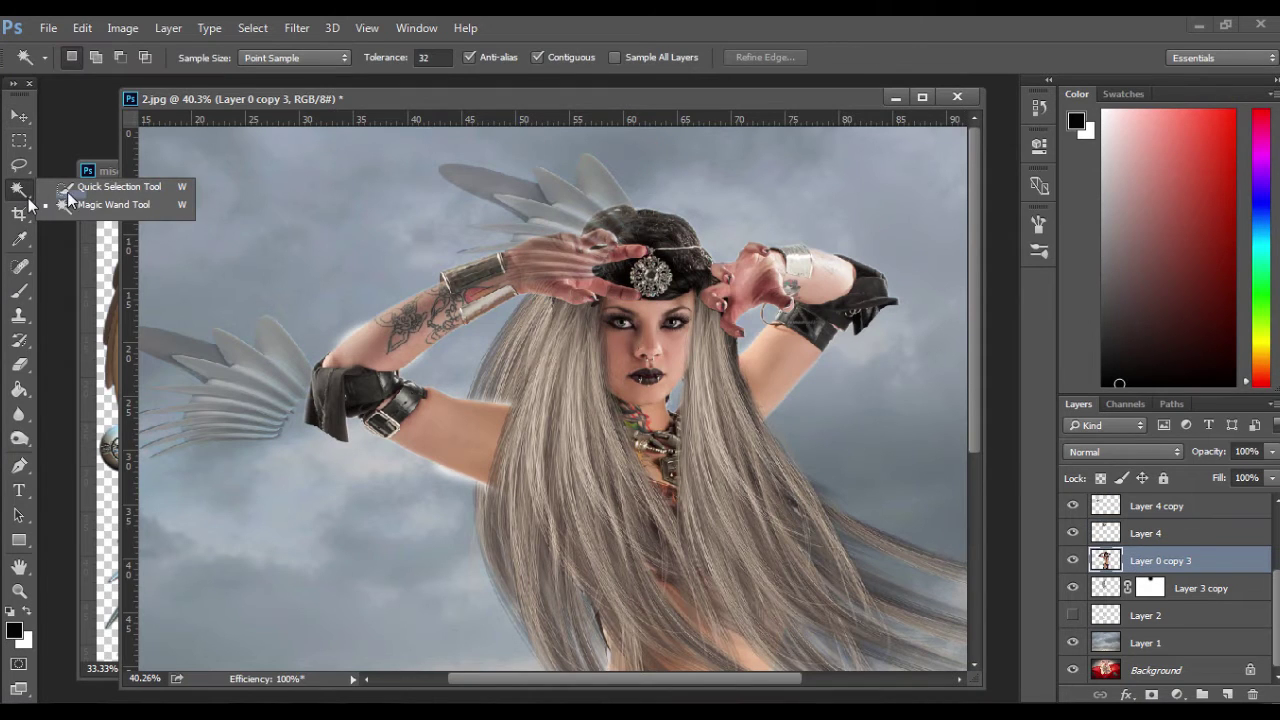
{"action": "left_click", "coordinate": [70, 191]}
{"action": "left_click_drag", "start_coordinate": [560, 270], "coordinate": [573, 269]}
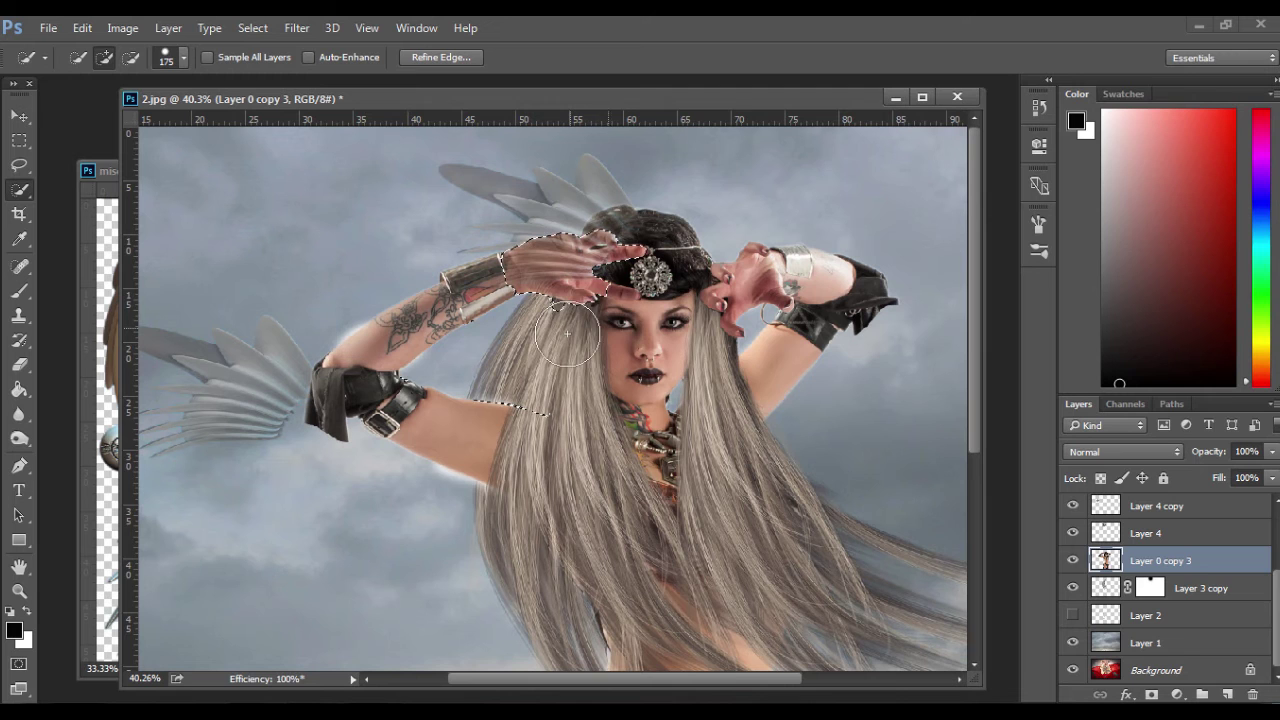
{"action": "mouse_move", "coordinate": [567, 333]}
{"action": "left_mouse_down"}
{"action": "mouse_move", "coordinate": [527, 329]}
{"action": "mouse_move", "coordinate": [560, 324]}
{"action": "mouse_move", "coordinate": [515, 303]}
{"action": "mouse_move", "coordinate": [540, 331]}
{"action": "left_mouse_up"}
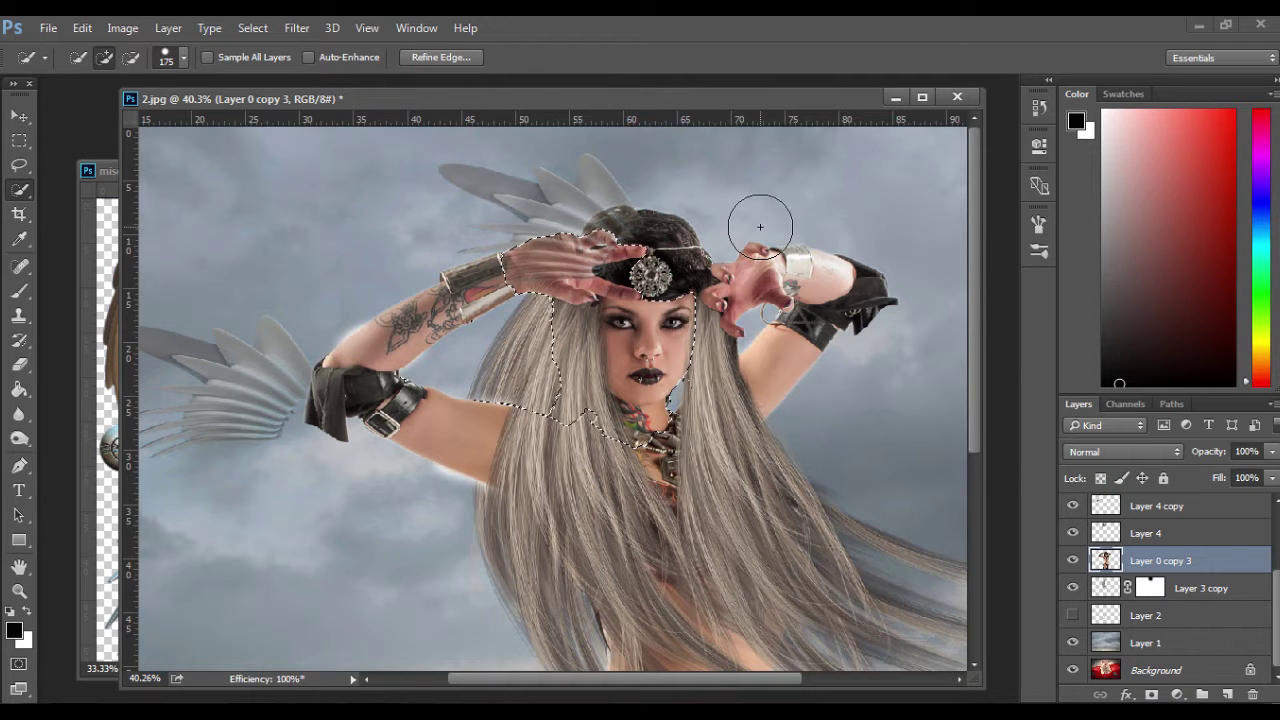
Mask Layer 4 with the inverted selection so the feathers sit behind the hand, and raise its opacity to full.
{"action": "left_click", "coordinate": [1165, 541]}
{"action": "left_click", "coordinate": [1140, 559]}
{"action": "left_click", "coordinate": [1108, 535]}
{"action": "left_click", "coordinate": [1071, 535]}
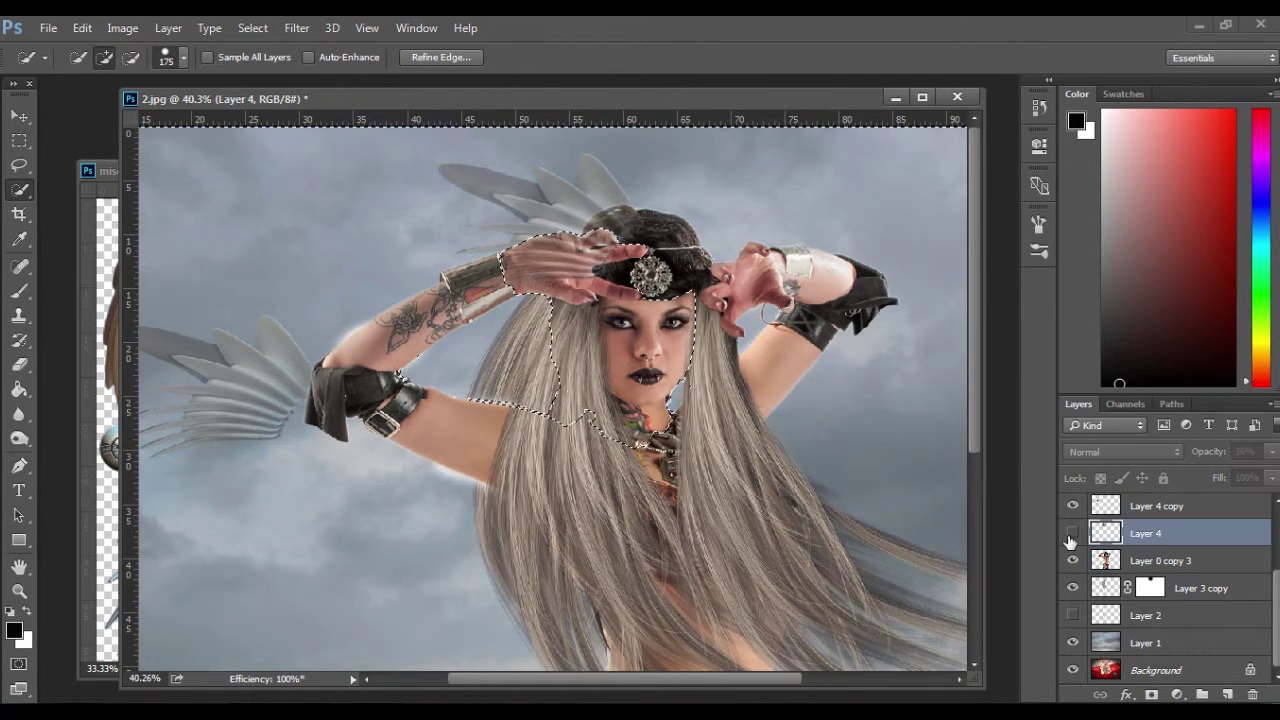
{"action": "left_click", "coordinate": [1152, 695]}
{"action": "left_click", "coordinate": [1072, 533]}
{"action": "left_click", "coordinate": [1271, 451]}
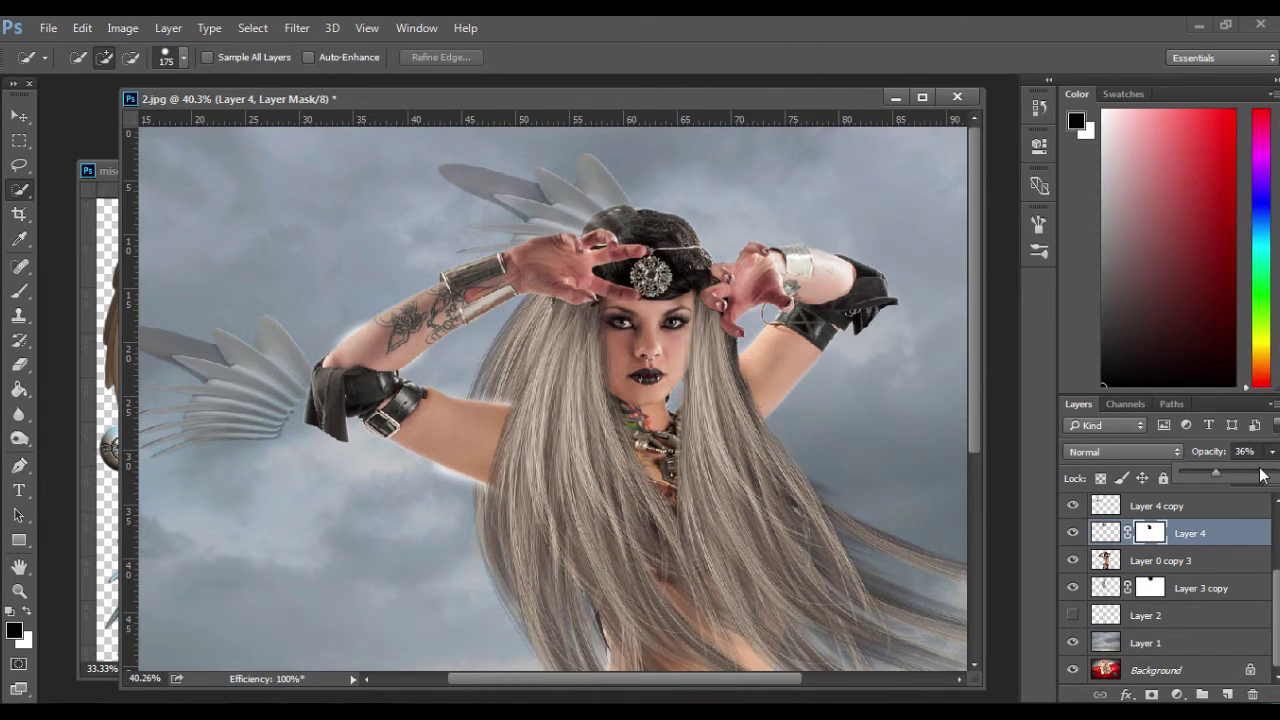
{"action": "left_click_drag", "start_coordinate": [1260, 473], "coordinate": [1278, 473]}
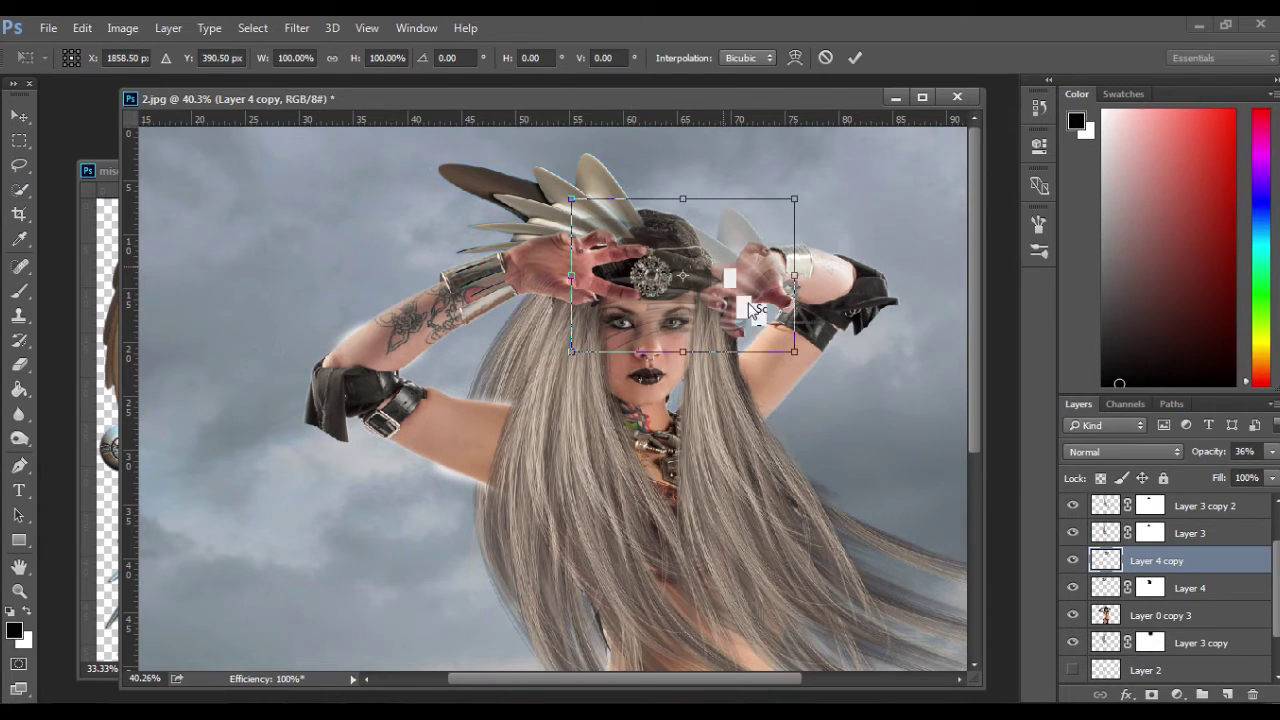
Flip the Layer 4 copy feather fan horizontally and place it on the opposite side of the hat, mirroring the first fan.
{"action": "right_click", "coordinate": [725, 272]}
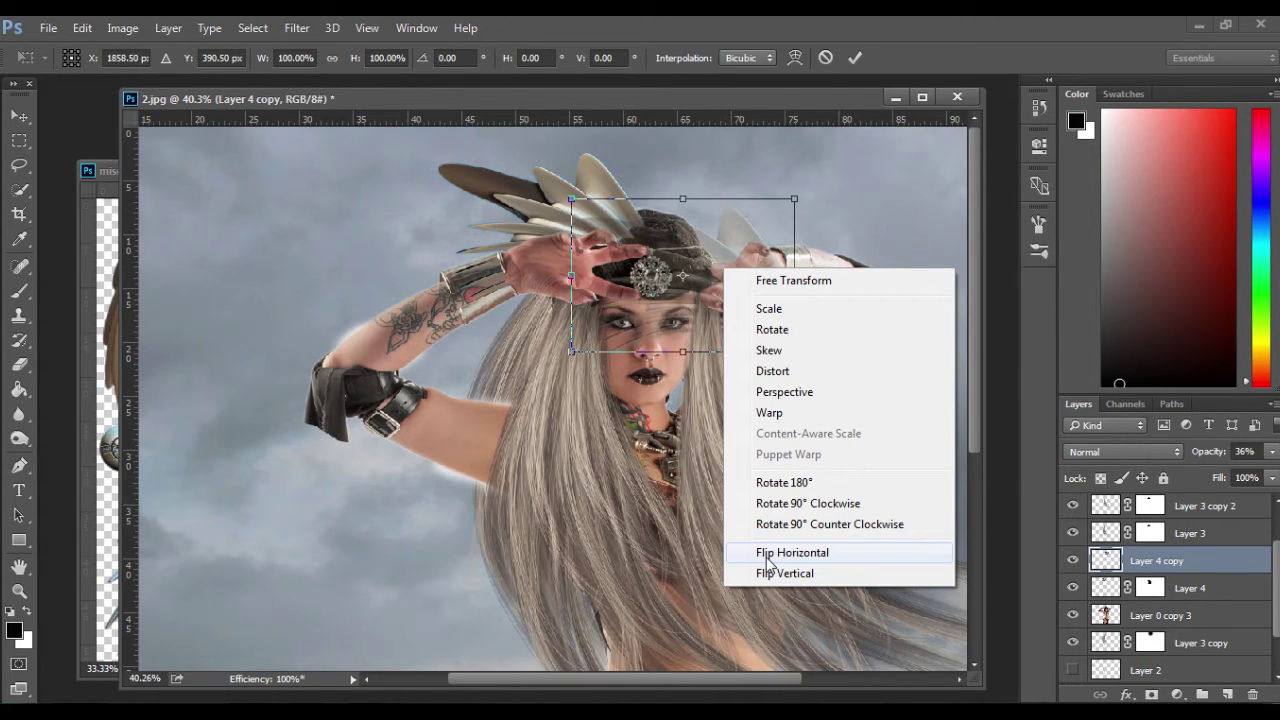
{"action": "left_click", "coordinate": [768, 553]}
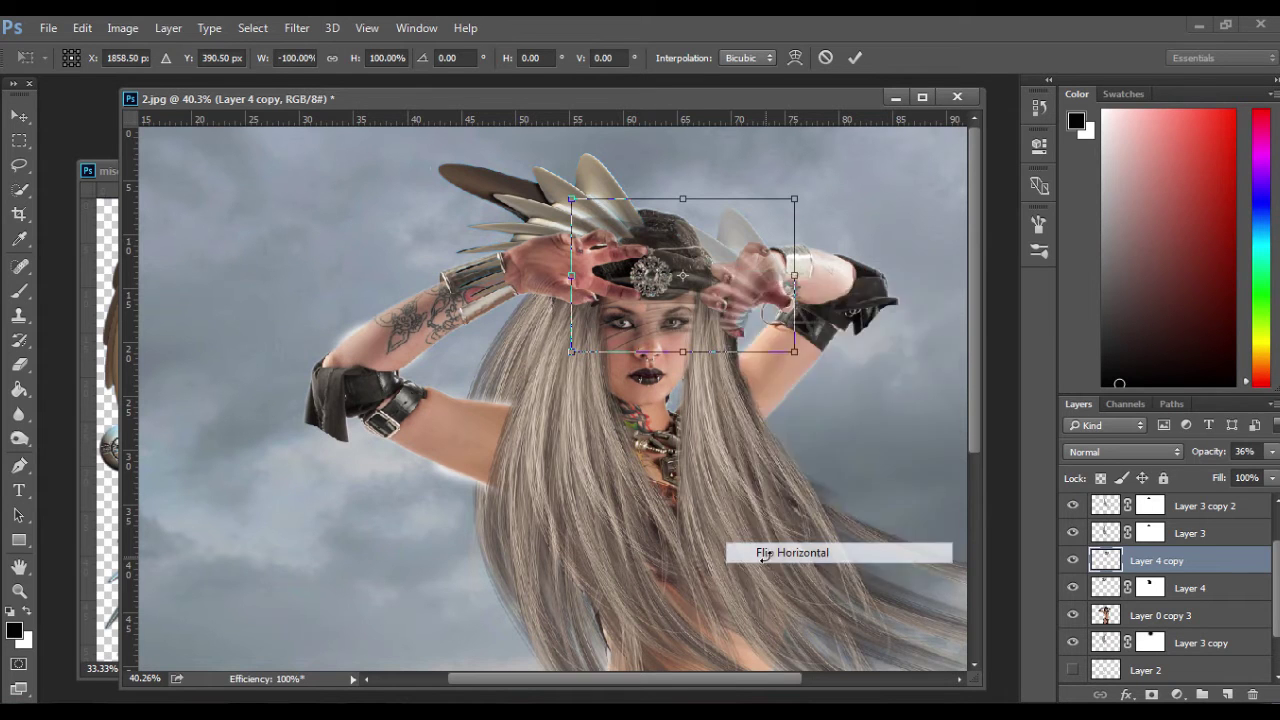
{"action": "left_click_drag", "start_coordinate": [701, 260], "coordinate": [764, 200]}
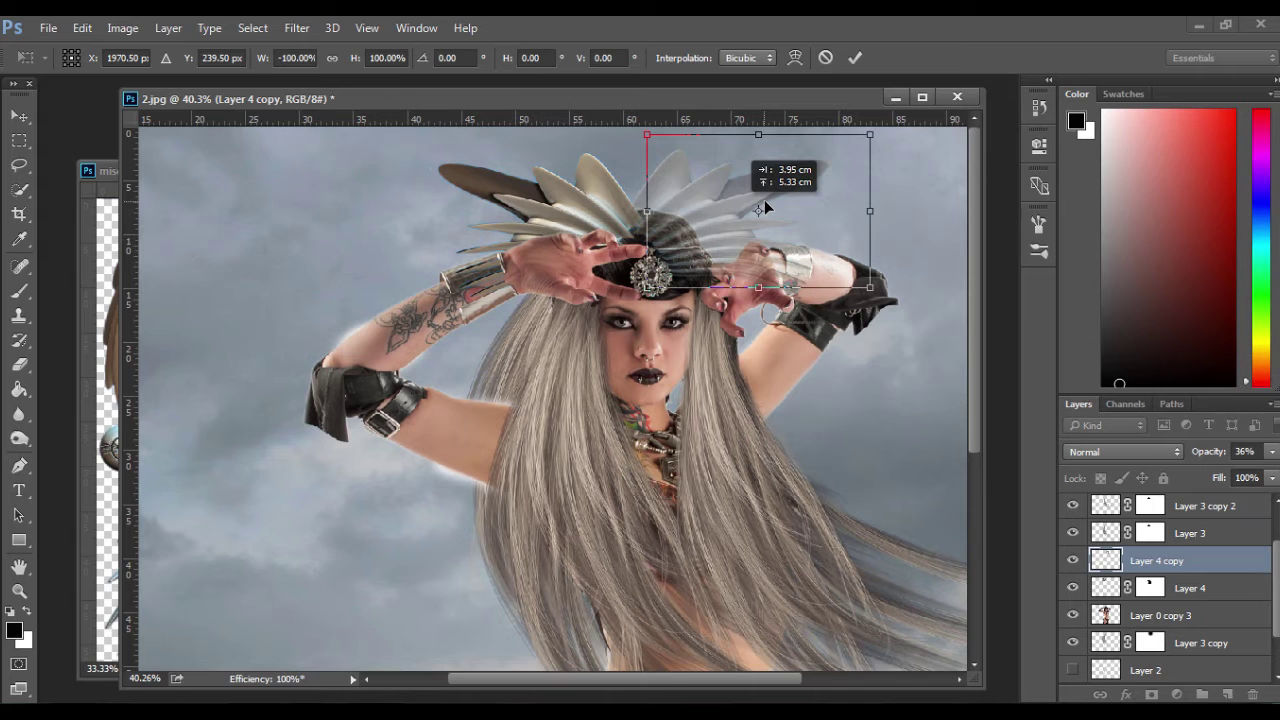
{"action": "left_click_drag", "start_coordinate": [764, 204], "coordinate": [750, 218]}
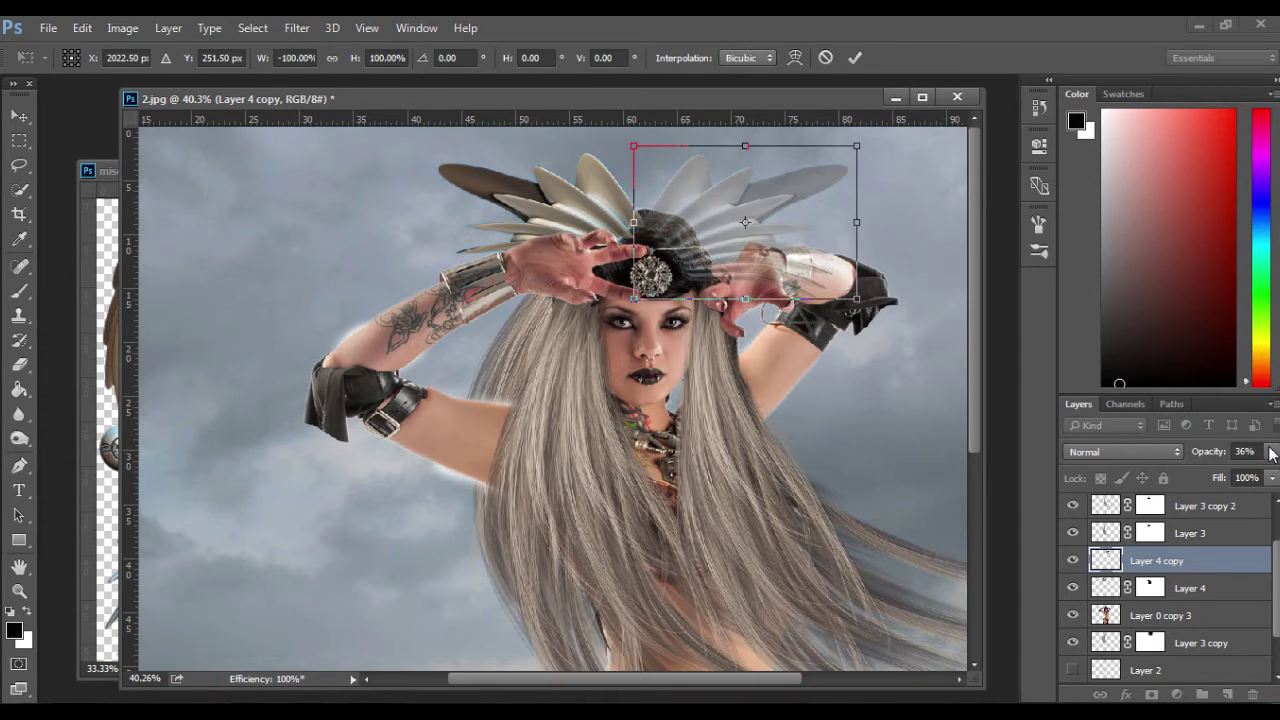
Lower Layer 4 copy's opacity to 21% and use Quick Selection on Layer 0 copy 3 to select the hand and forearm beneath it.
{"action": "left_click_drag", "start_coordinate": [1272, 453], "coordinate": [1228, 474]}
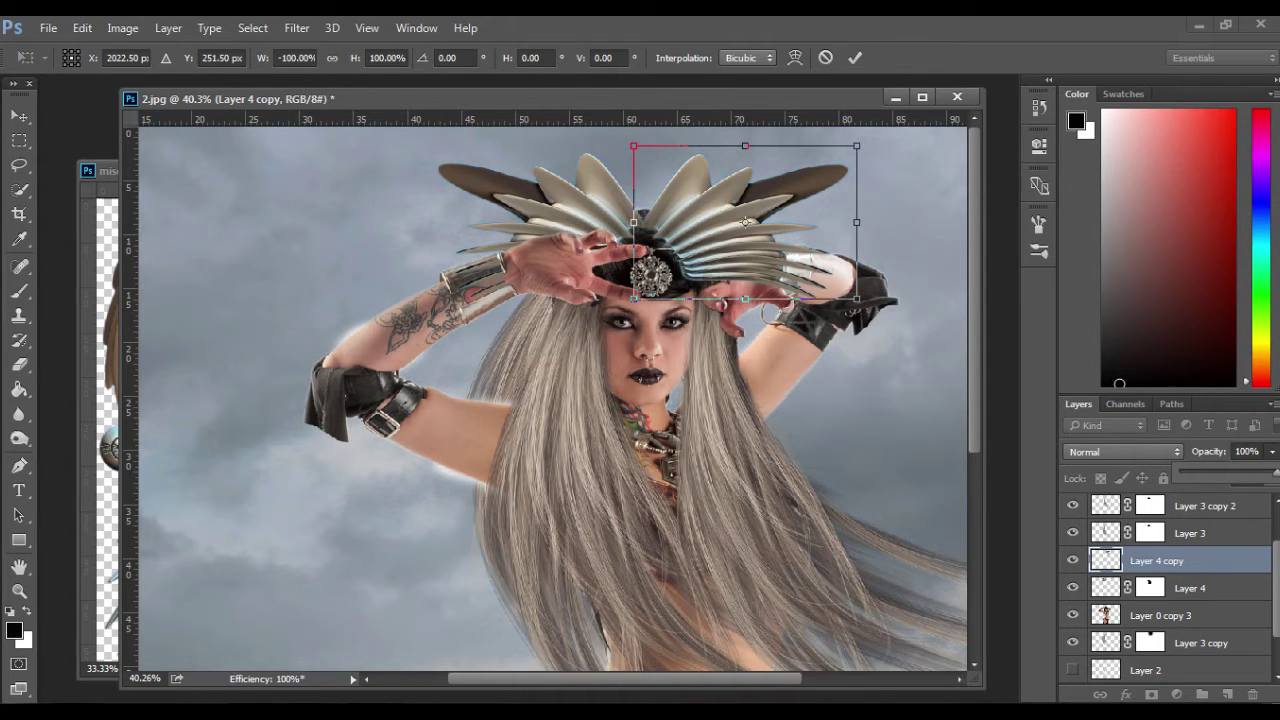
{"action": "left_click_drag", "start_coordinate": [1272, 471], "coordinate": [1200, 472]}
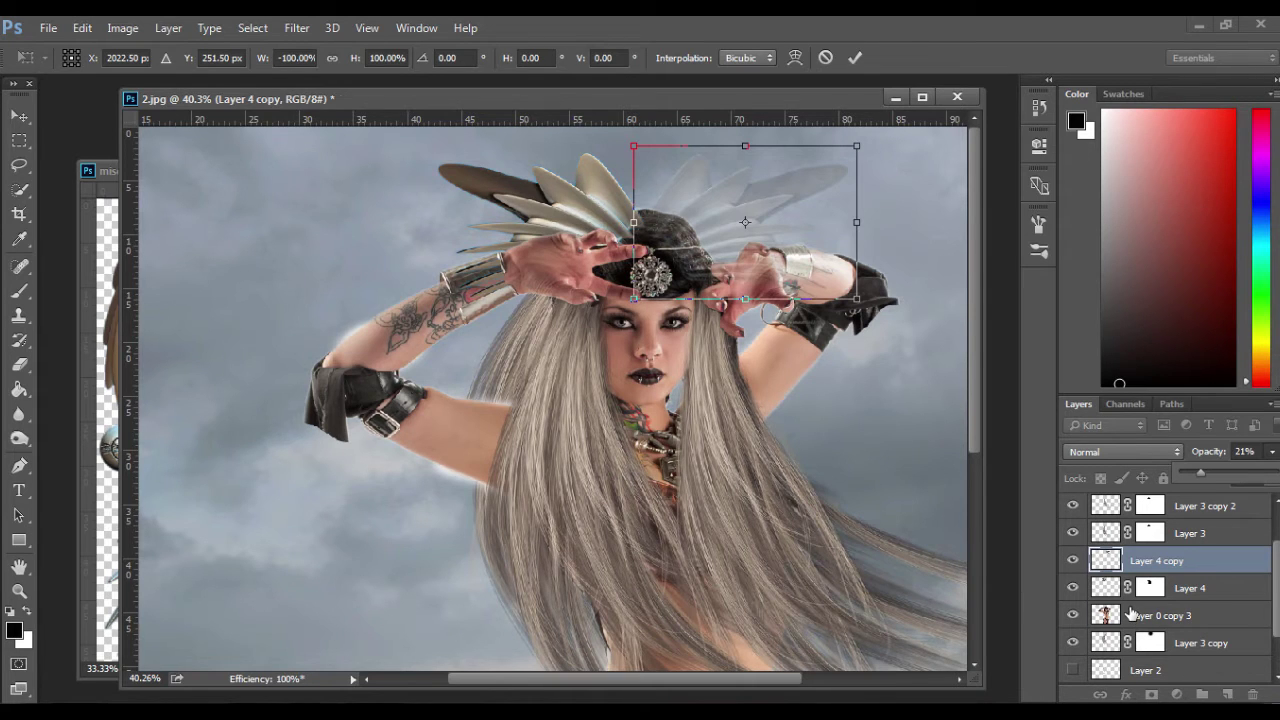
{"action": "left_click", "coordinate": [1132, 614]}
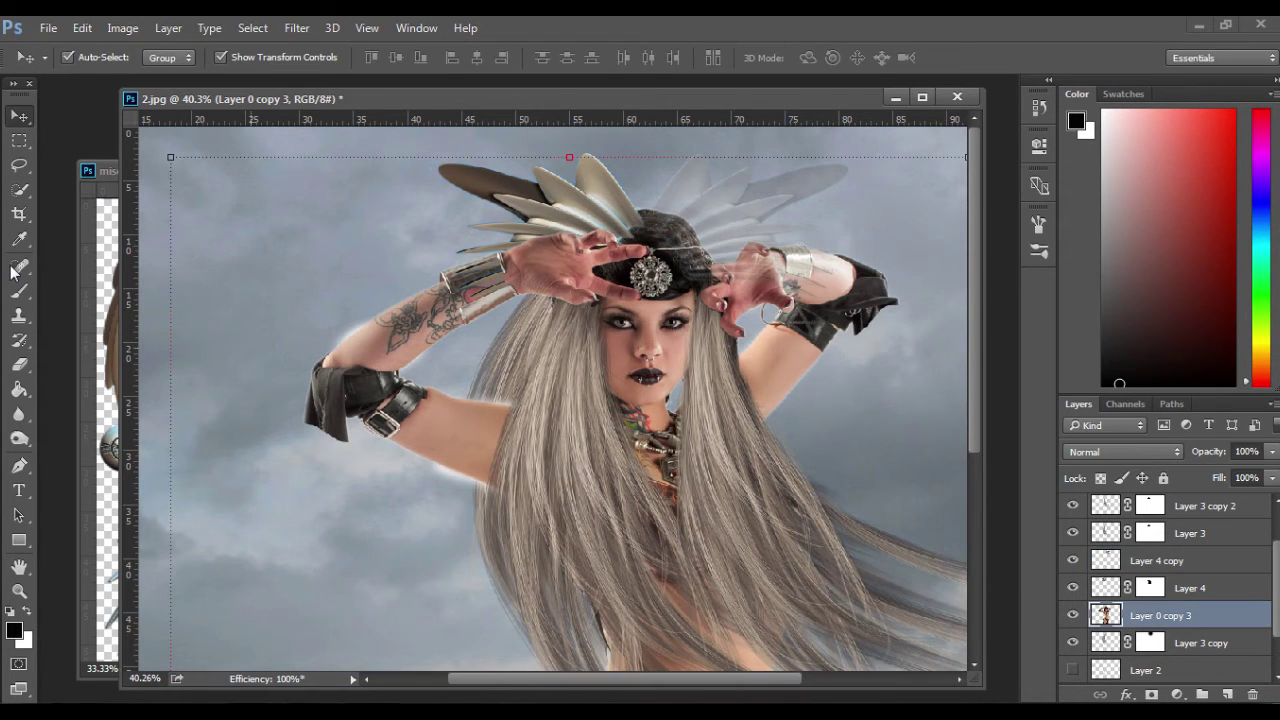
{"action": "left_click", "coordinate": [27, 197]}
{"action": "left_click", "coordinate": [26, 197]}
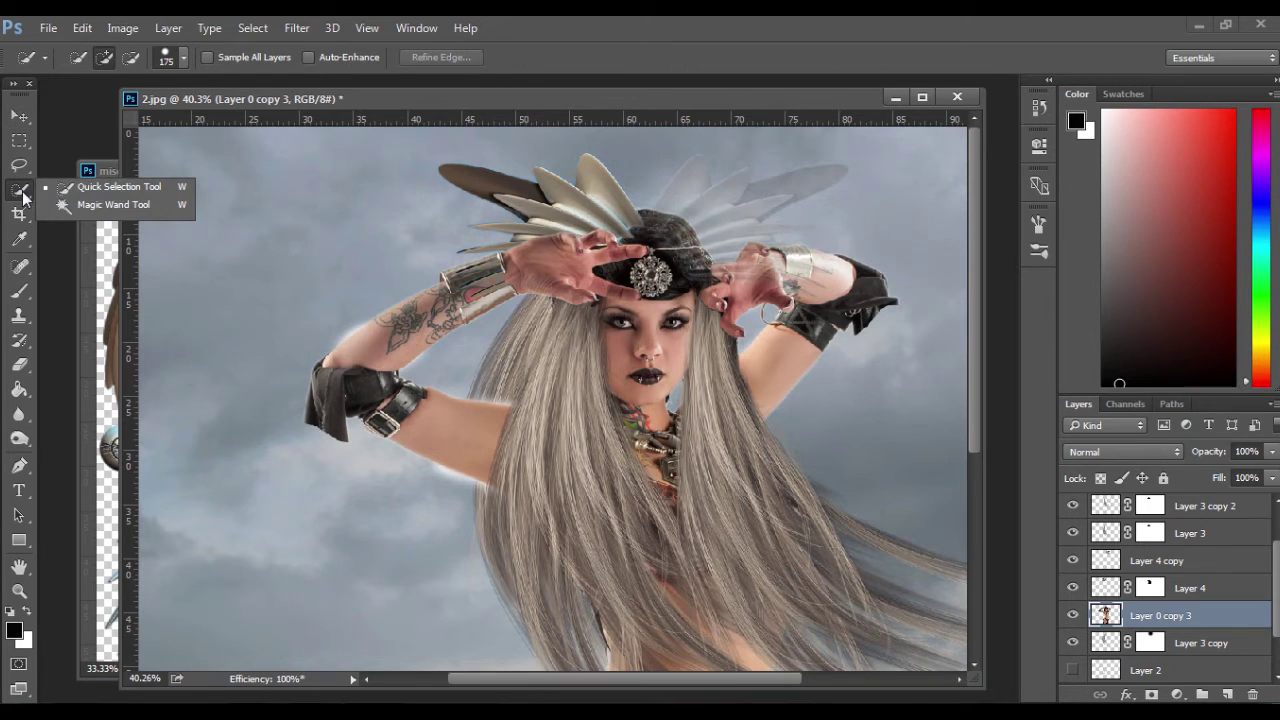
{"action": "mouse_move", "coordinate": [742, 264]}
{"action": "left_mouse_down"}
{"action": "mouse_move", "coordinate": [742, 300]}
{"action": "mouse_move", "coordinate": [835, 275]}
{"action": "left_mouse_up"}
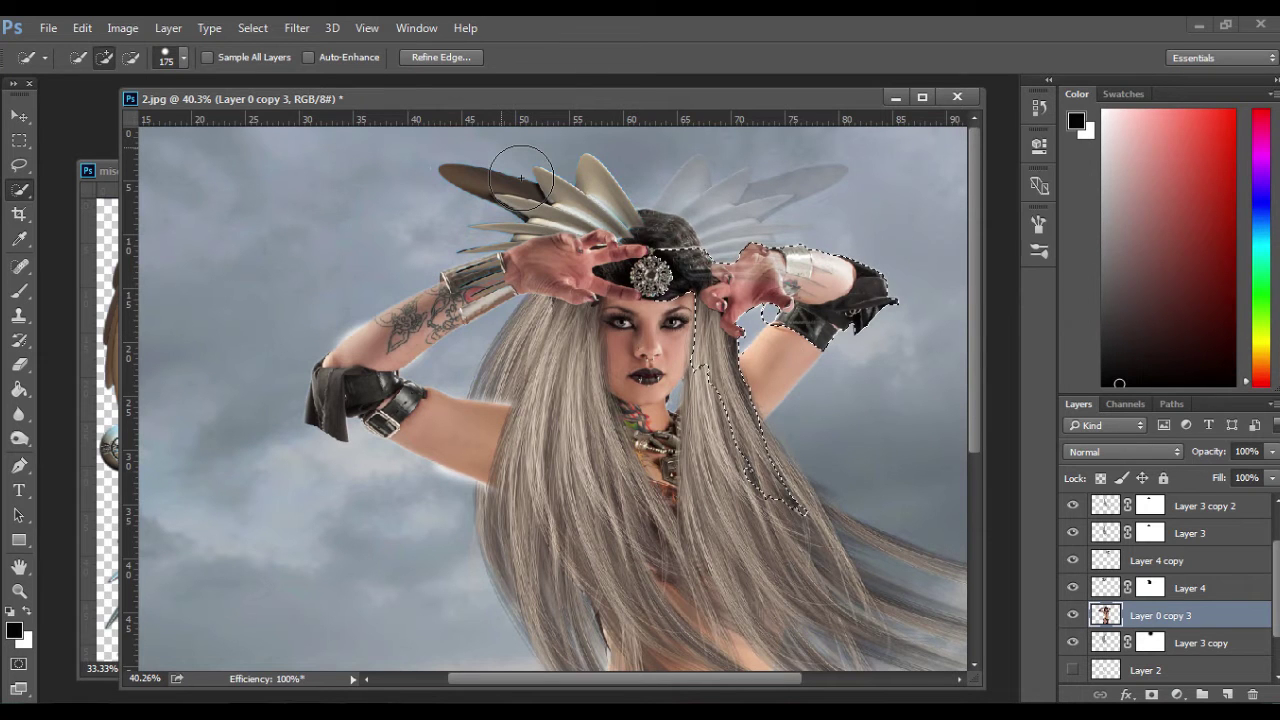
{"action": "key", "text": "alt"}
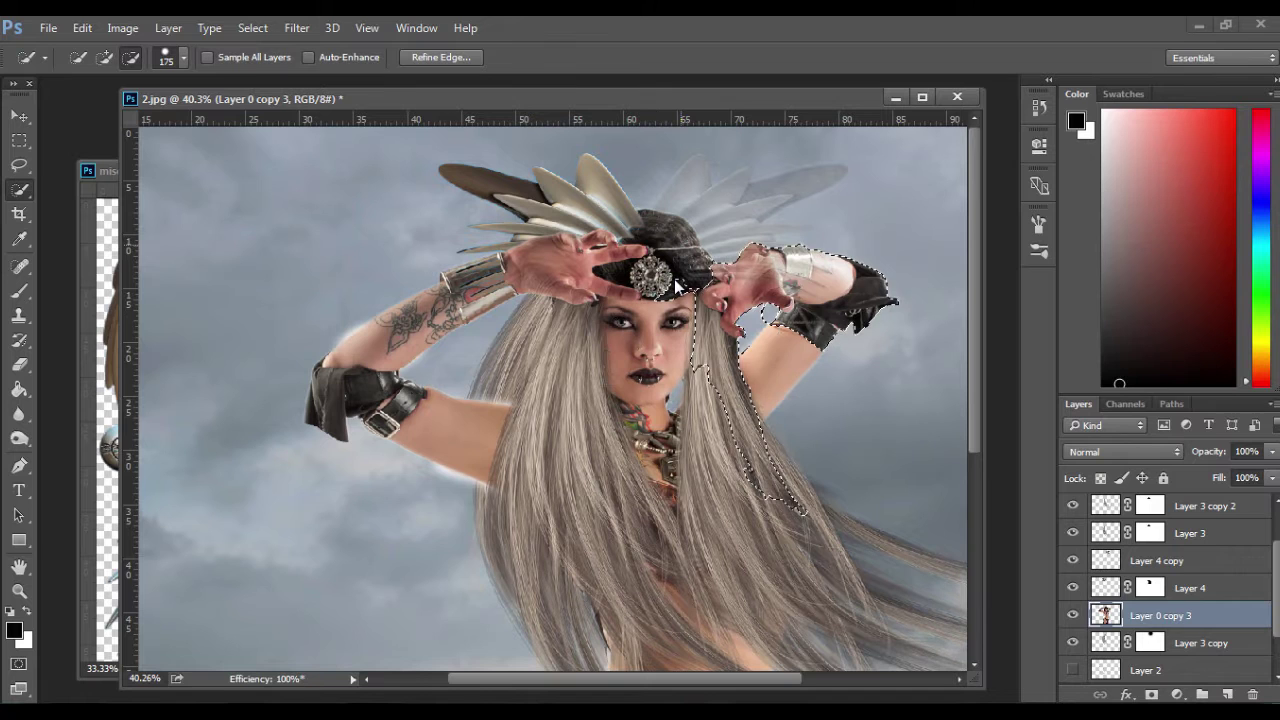
{"action": "key", "text": "alt"}
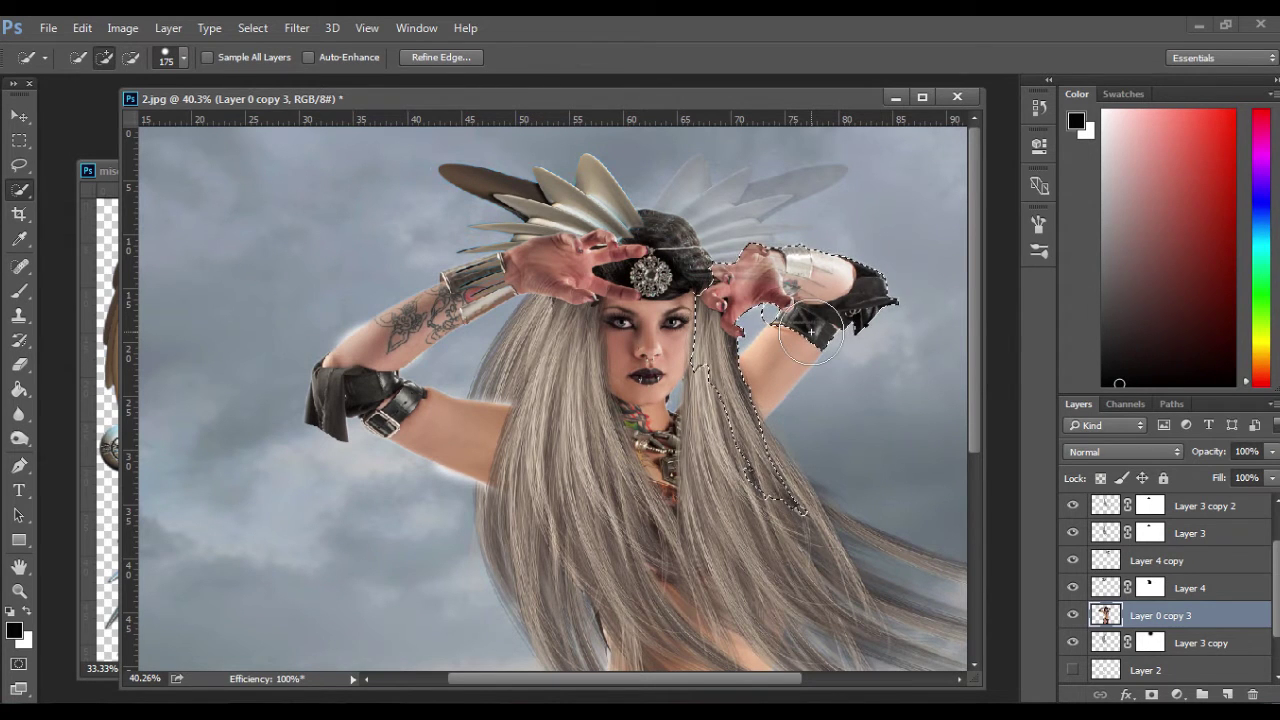
Mask Layer 4 copy with the inverted selection so its feathers sit behind the hand, and set its opacity to 100%.
{"action": "left_click", "coordinate": [1080, 565]}
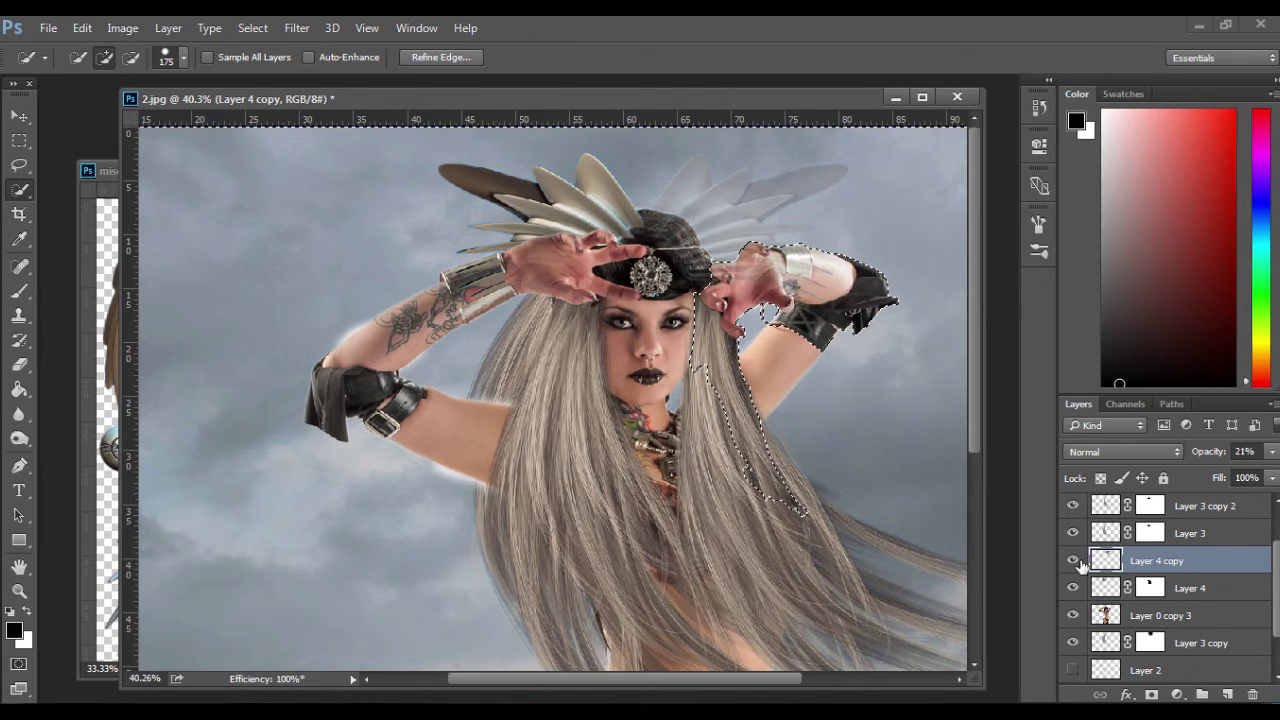
{"action": "left_click", "coordinate": [1075, 562]}
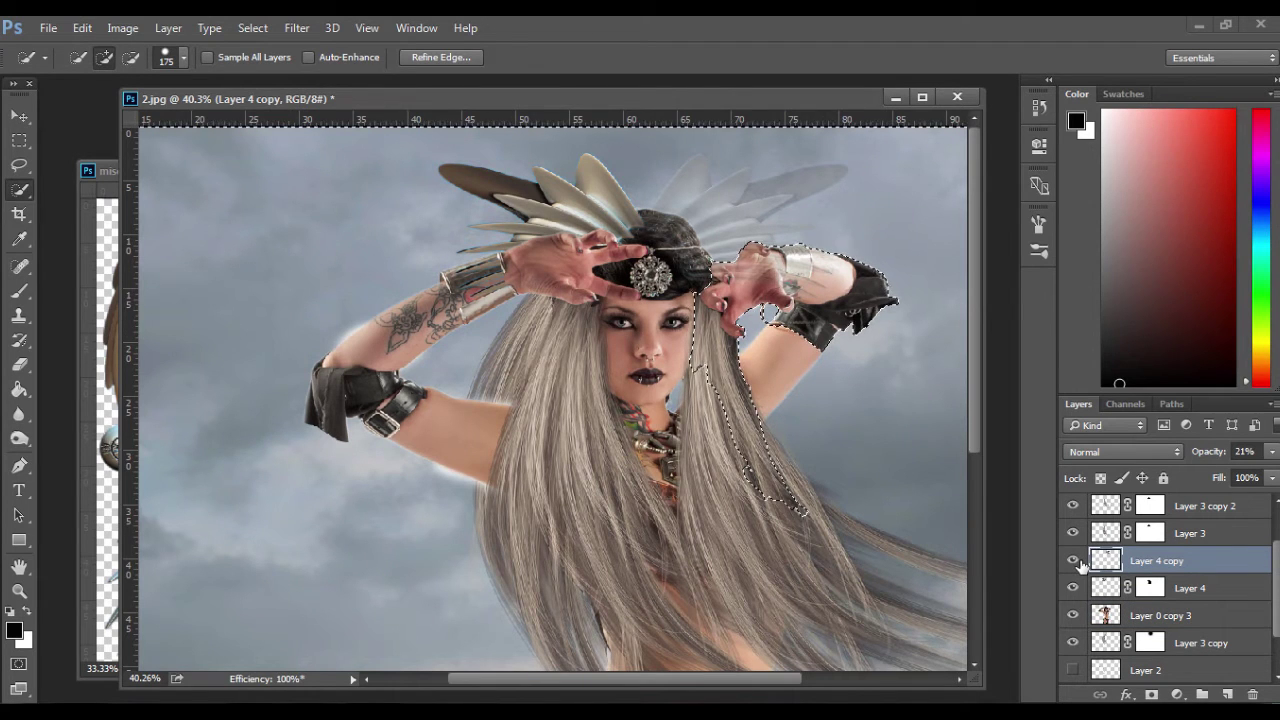
{"action": "left_click", "coordinate": [1155, 696]}
{"action": "key", "text": "ctrl+z"}
{"action": "left_click", "coordinate": [1155, 697]}
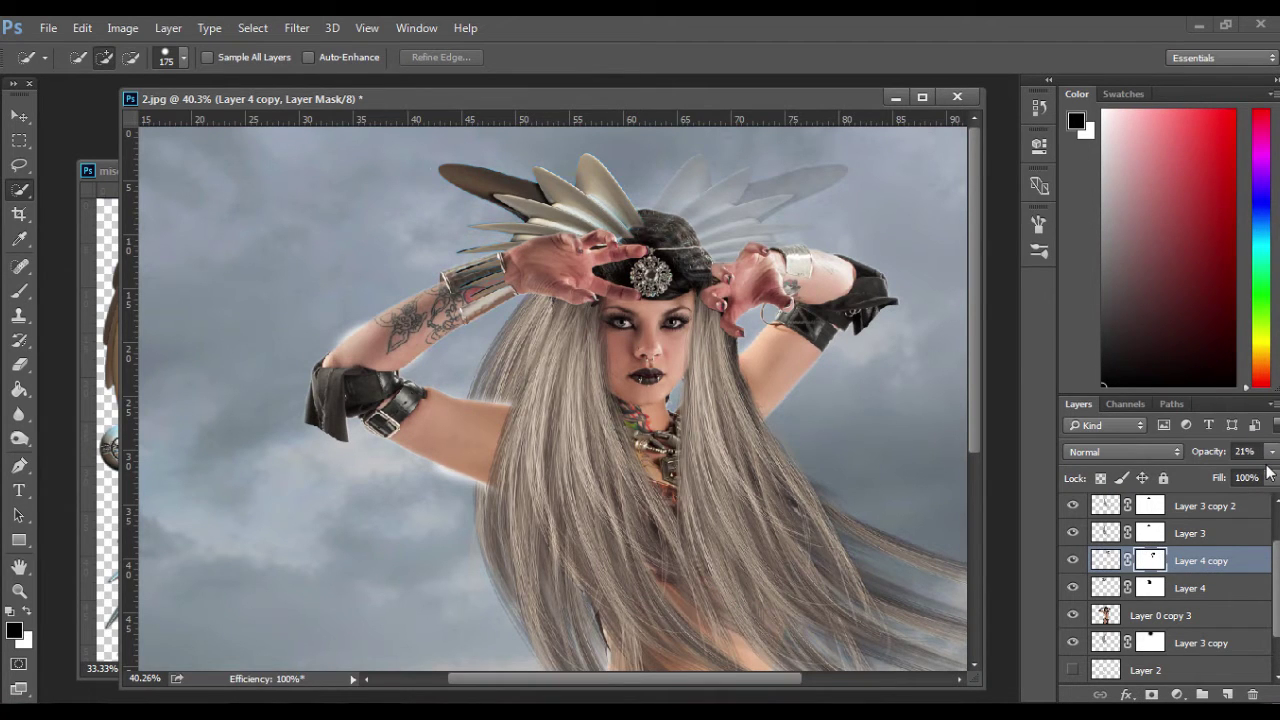
{"action": "left_click_drag", "start_coordinate": [1271, 451], "coordinate": [1279, 472]}
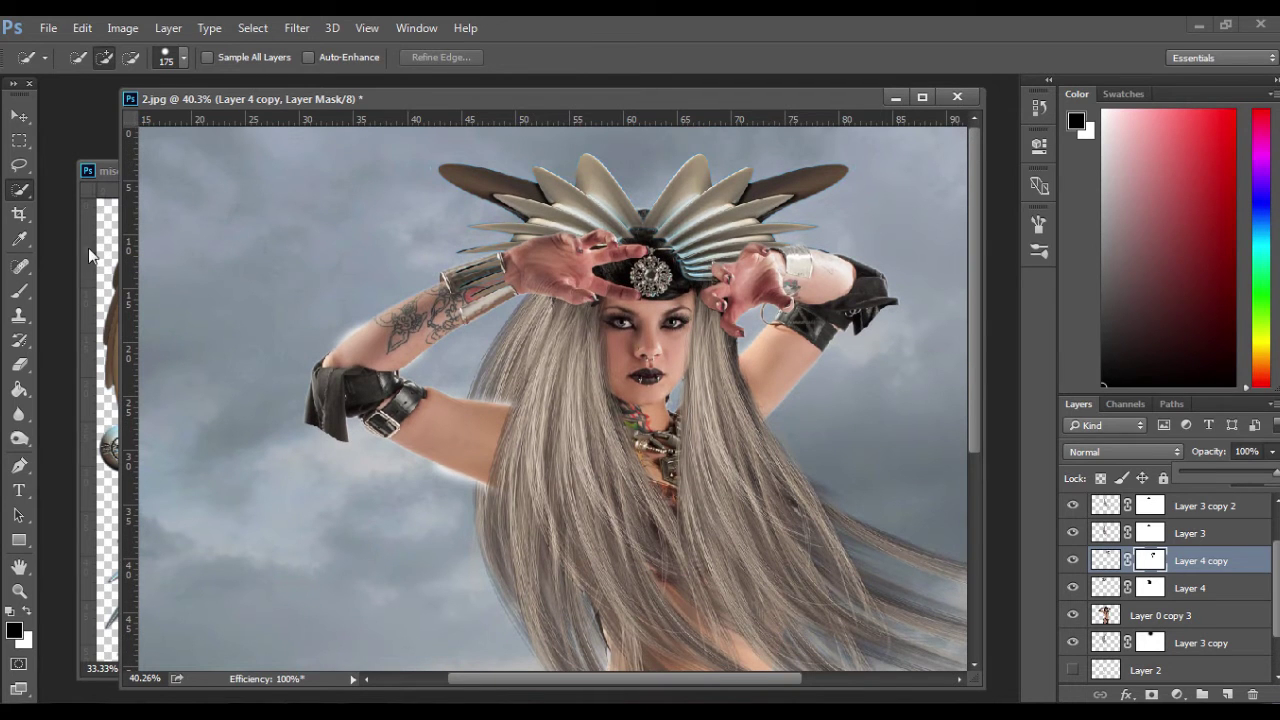
Bring the objects image forward, check the finished artwork on the desktop wallpaper for the hat ornaments, and return to Photoshop.
{"action": "left_click", "coordinate": [89, 217]}
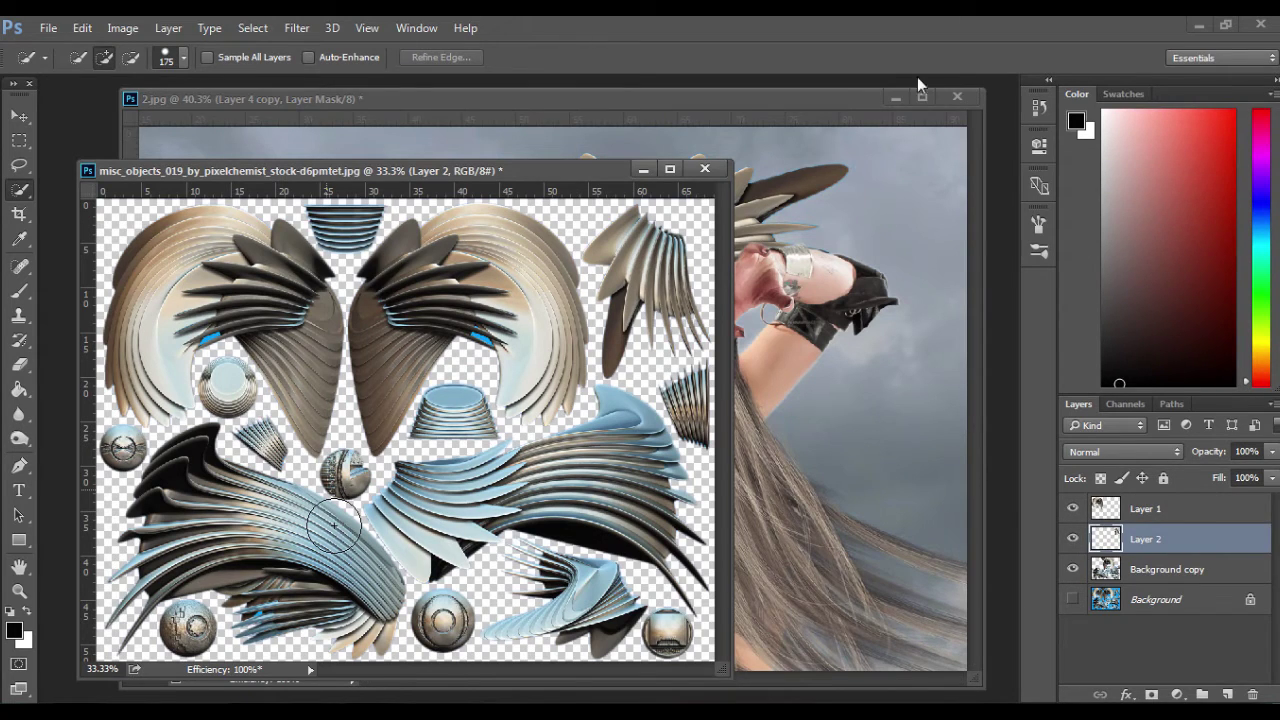
{"action": "left_click", "coordinate": [1196, 25]}
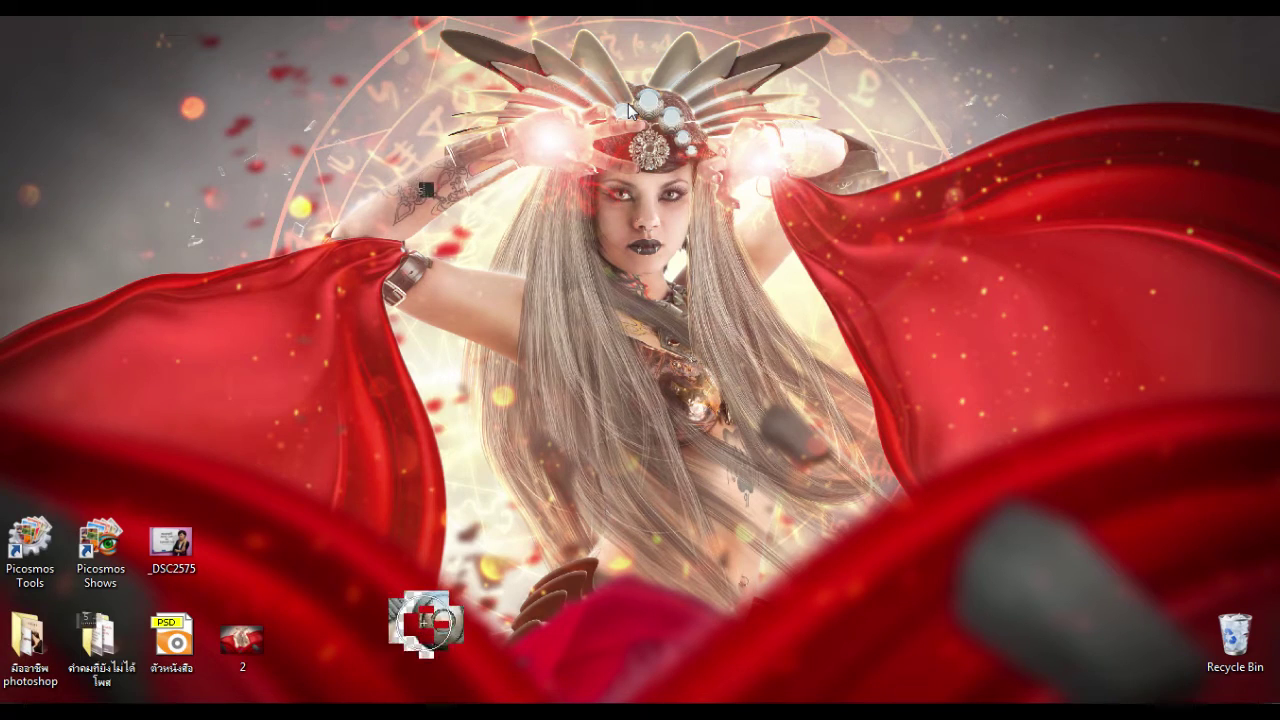
{"action": "left_click", "coordinate": [305, 714]}
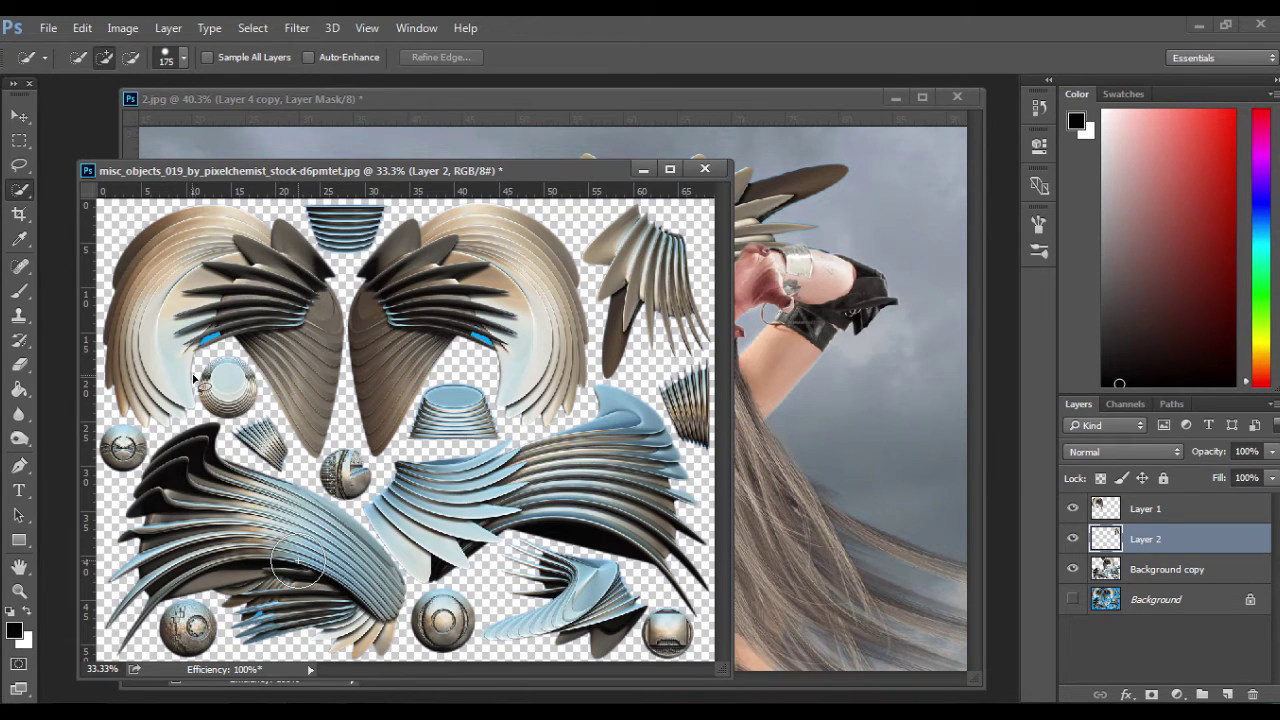
Lasso the round blue-topped ornament below the tan wing in the objects image, copy it to a new layer and bring it into 2.jpg.
{"action": "key", "text": "l"}
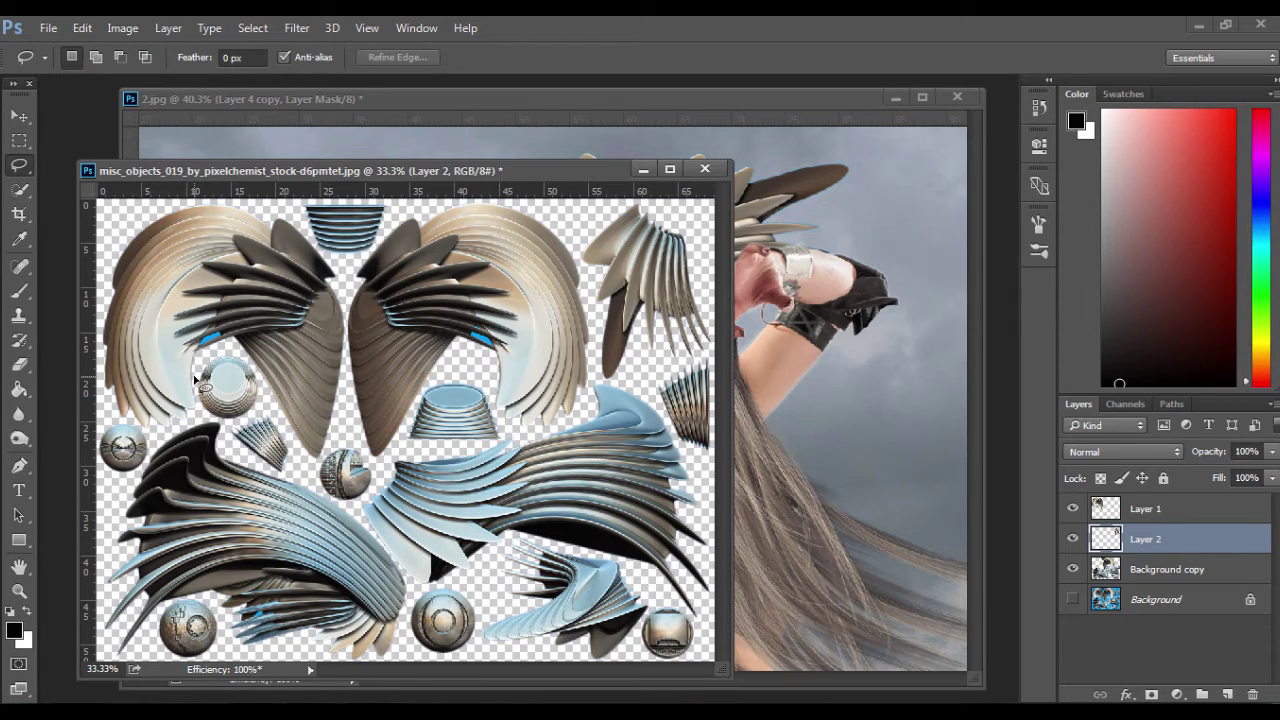
{"action": "left_click_drag", "start_coordinate": [240, 354], "coordinate": [209, 357]}
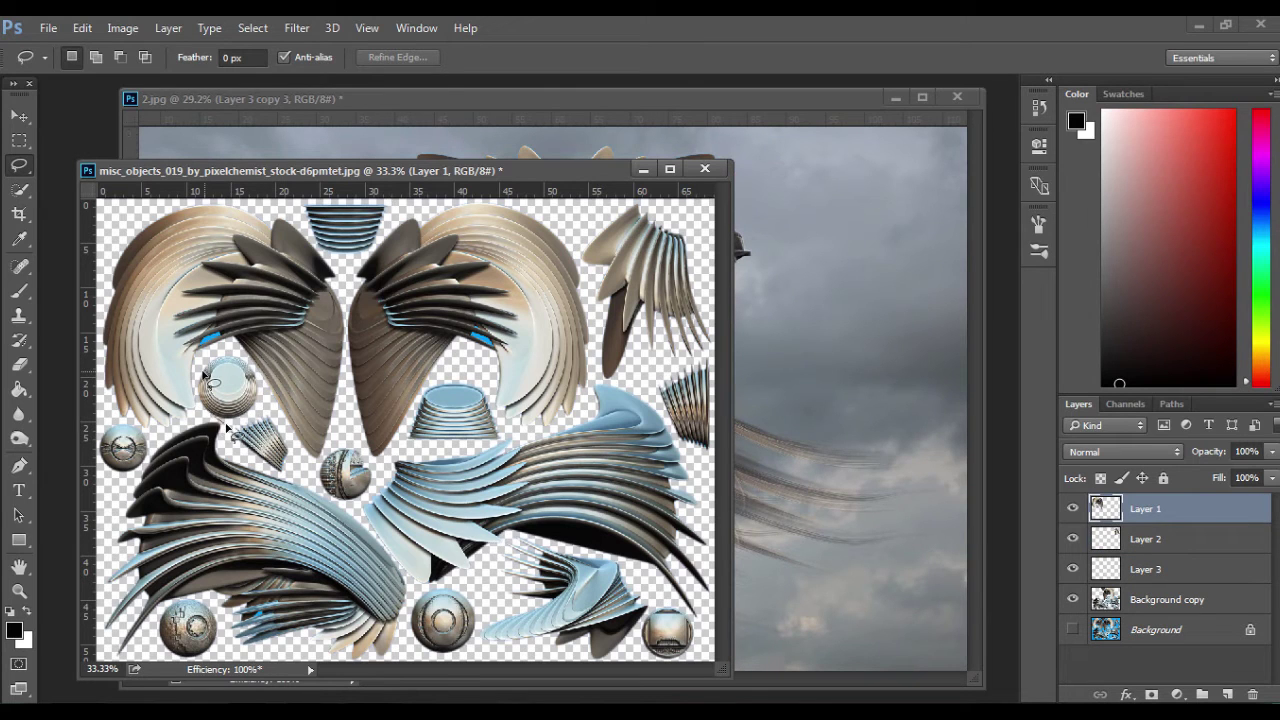
{"action": "mouse_move", "coordinate": [204, 374]}
{"action": "left_mouse_down"}
{"action": "mouse_move", "coordinate": [254, 369]}
{"action": "mouse_move", "coordinate": [211, 351]}
{"action": "left_mouse_up"}
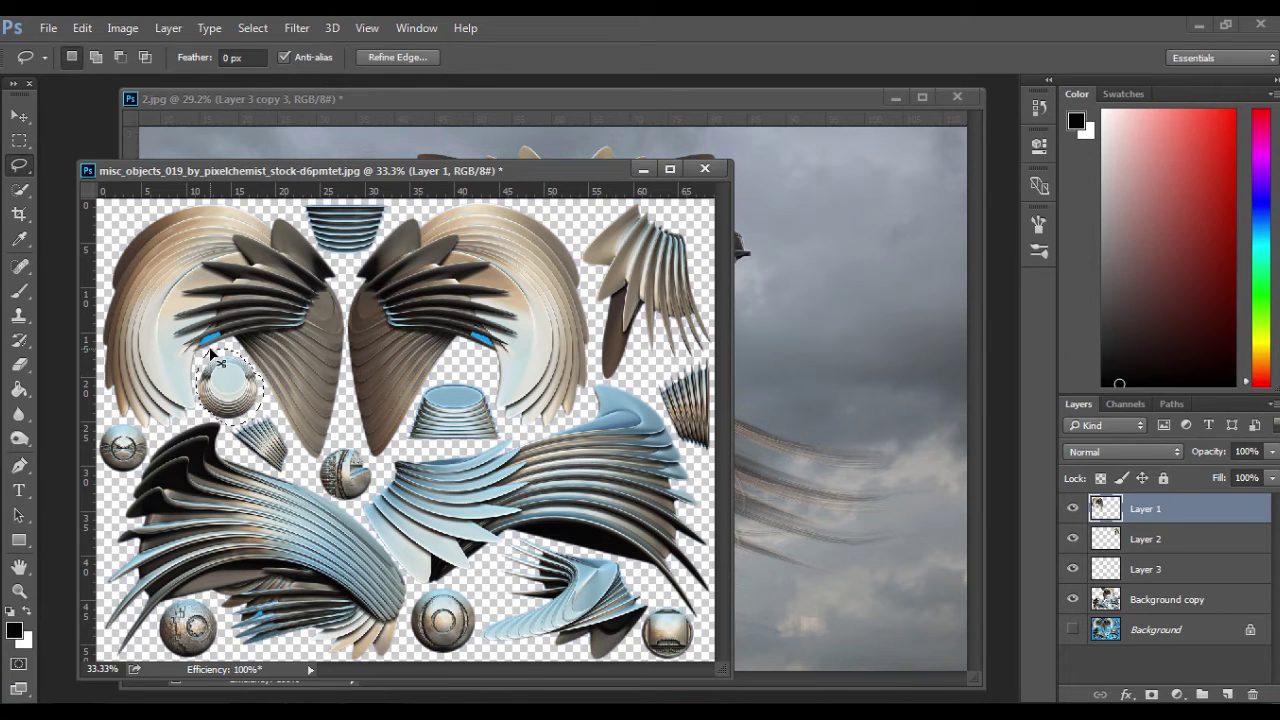
{"action": "key", "text": "ctrl+j"}
{"action": "left_click_drag", "start_coordinate": [1173, 508], "coordinate": [742, 353]}
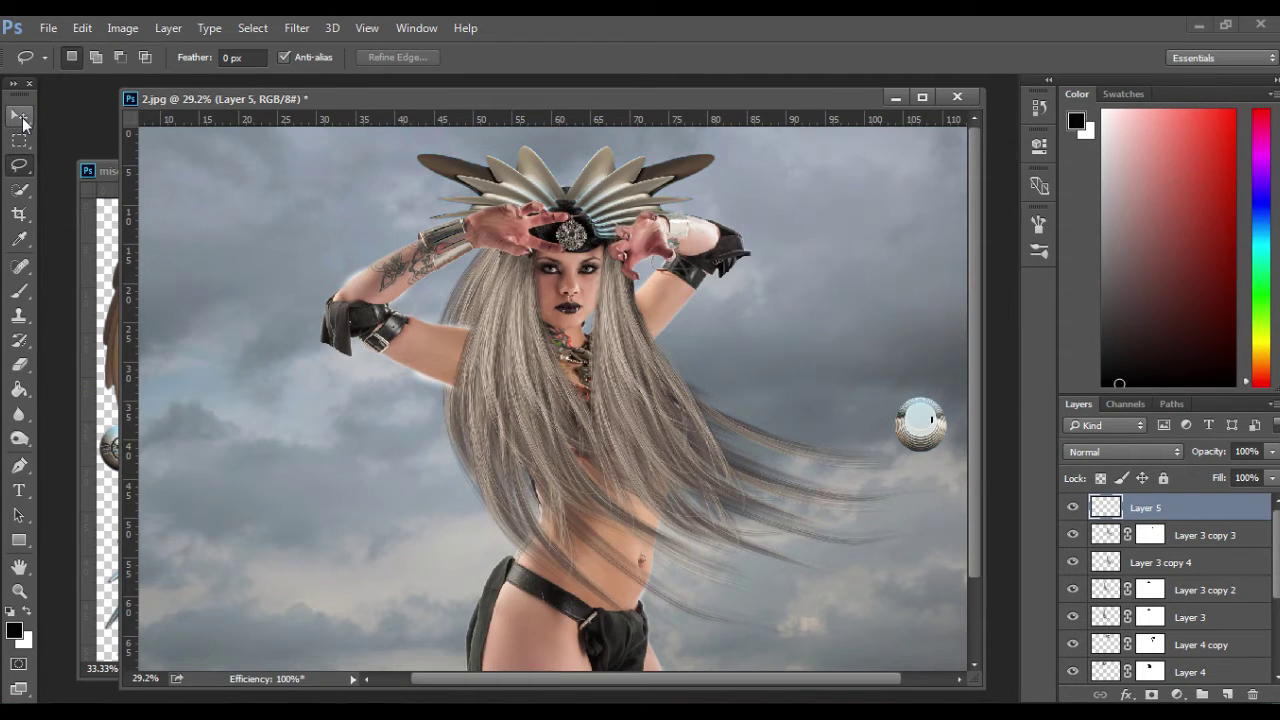
Scale the round ornament on Layer 5 to about 44% and place it on the hat just above the brooch.
{"action": "left_click_drag", "start_coordinate": [930, 417], "coordinate": [597, 206]}
{"action": "key", "text": "ctrl+t"}
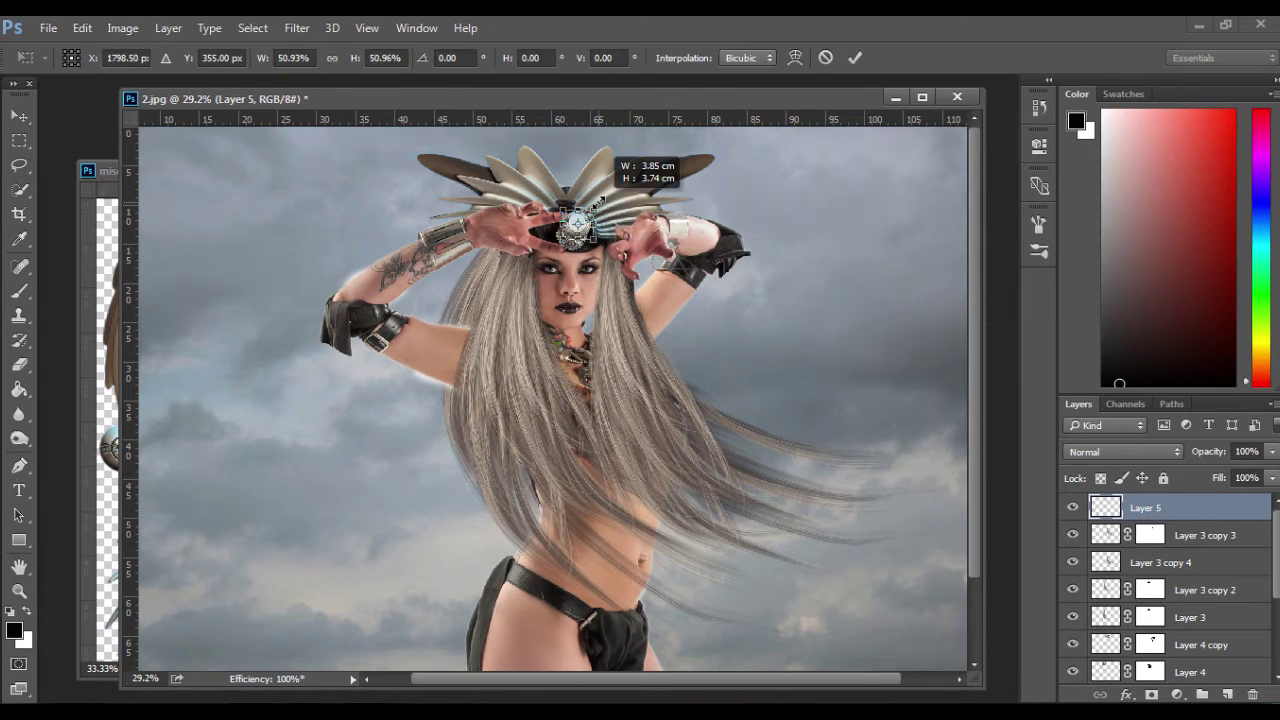
{"action": "scroll", "coordinate": [595, 204], "scroll_direction": "up", "scroll_amount": 5}
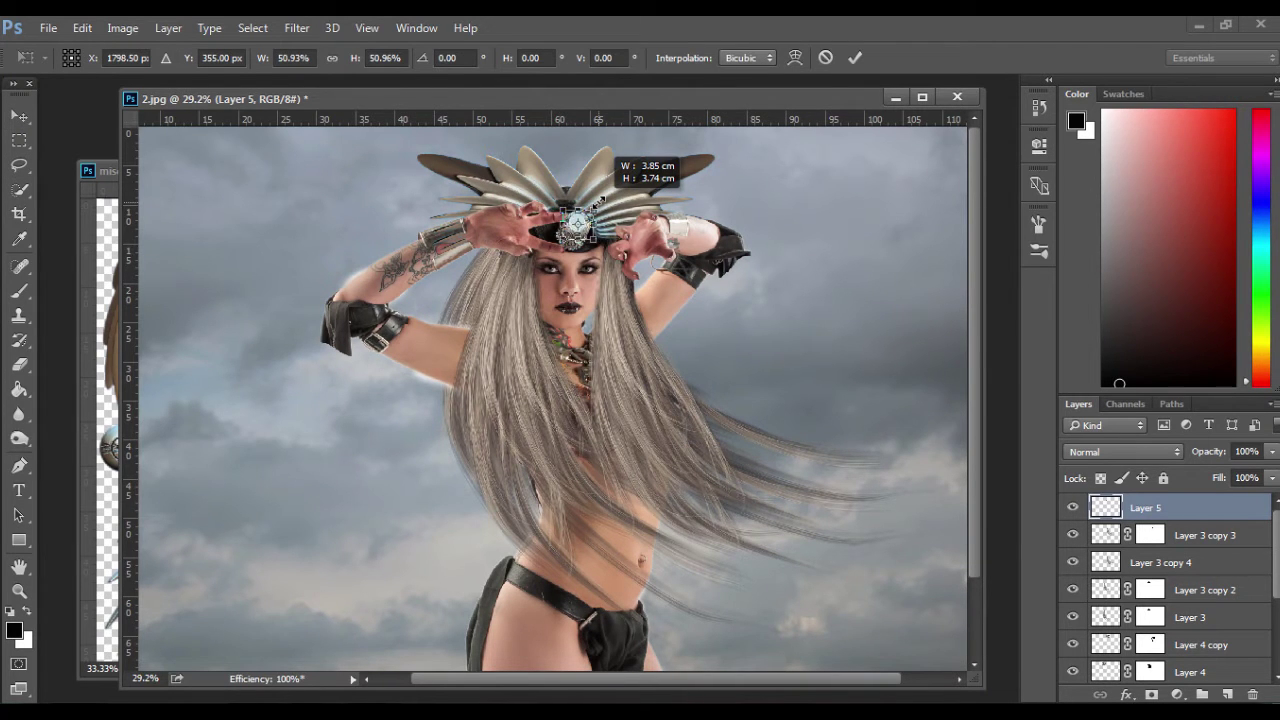
{"action": "mouse_move", "coordinate": [556, 254]}
{"action": "left_mouse_down"}
{"action": "mouse_move", "coordinate": [541, 284]}
{"action": "mouse_move", "coordinate": [541, 218]}
{"action": "mouse_move", "coordinate": [562, 208]}
{"action": "mouse_move", "coordinate": [539, 244]}
{"action": "left_mouse_up"}
{"action": "scroll", "coordinate": [575, 205], "scroll_direction": "up", "scroll_amount": 4}
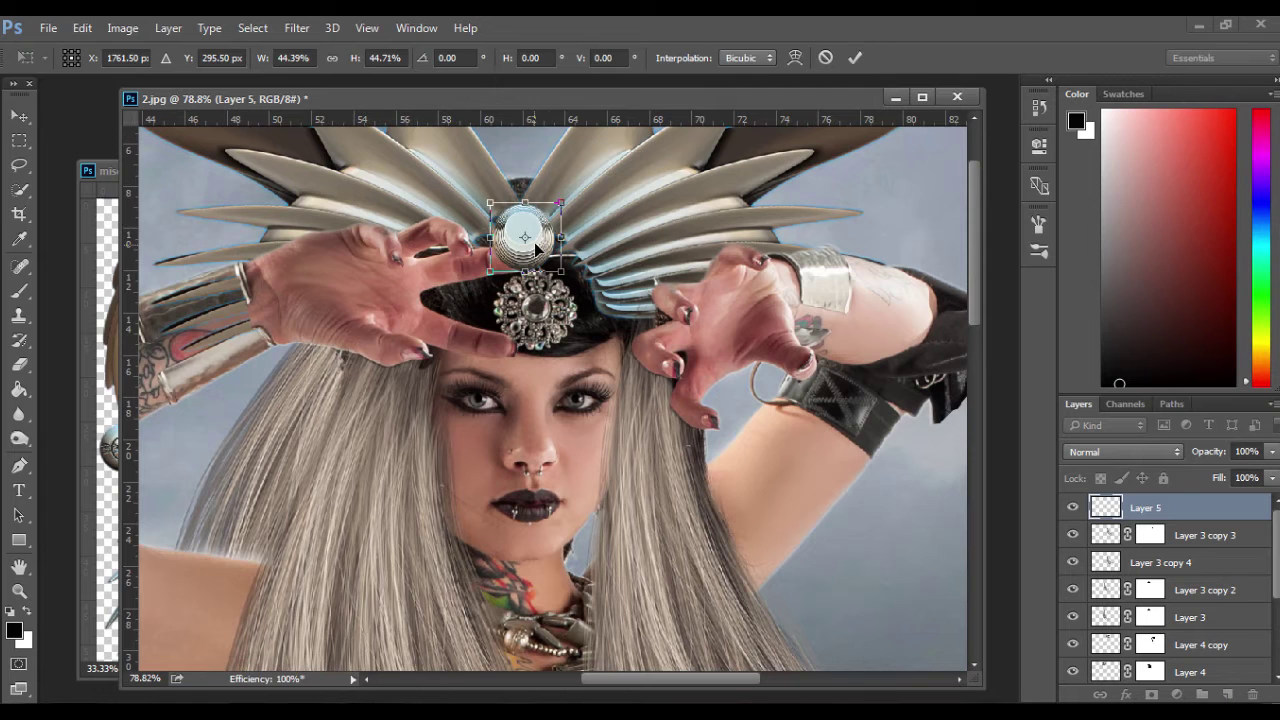
{"action": "key", "text": "Return"}
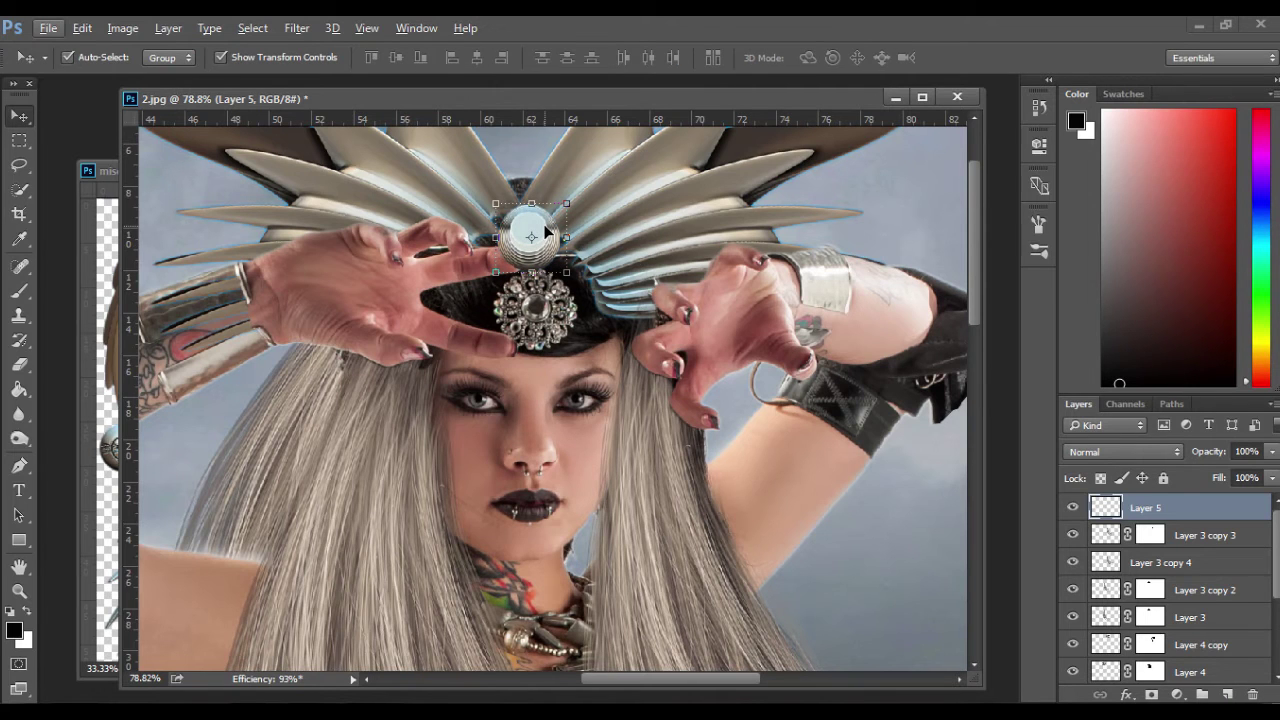
Add two smaller copies of the round ornament, arranged along the side of the hat's brooch, and reselect the original on Layer 5.
{"action": "key", "text": "ctrl+t"}
{"action": "left_click_drag", "start_coordinate": [530, 228], "coordinate": [611, 283]}
{"action": "left_click", "coordinate": [858, 58]}
{"action": "key", "text": "Return"}
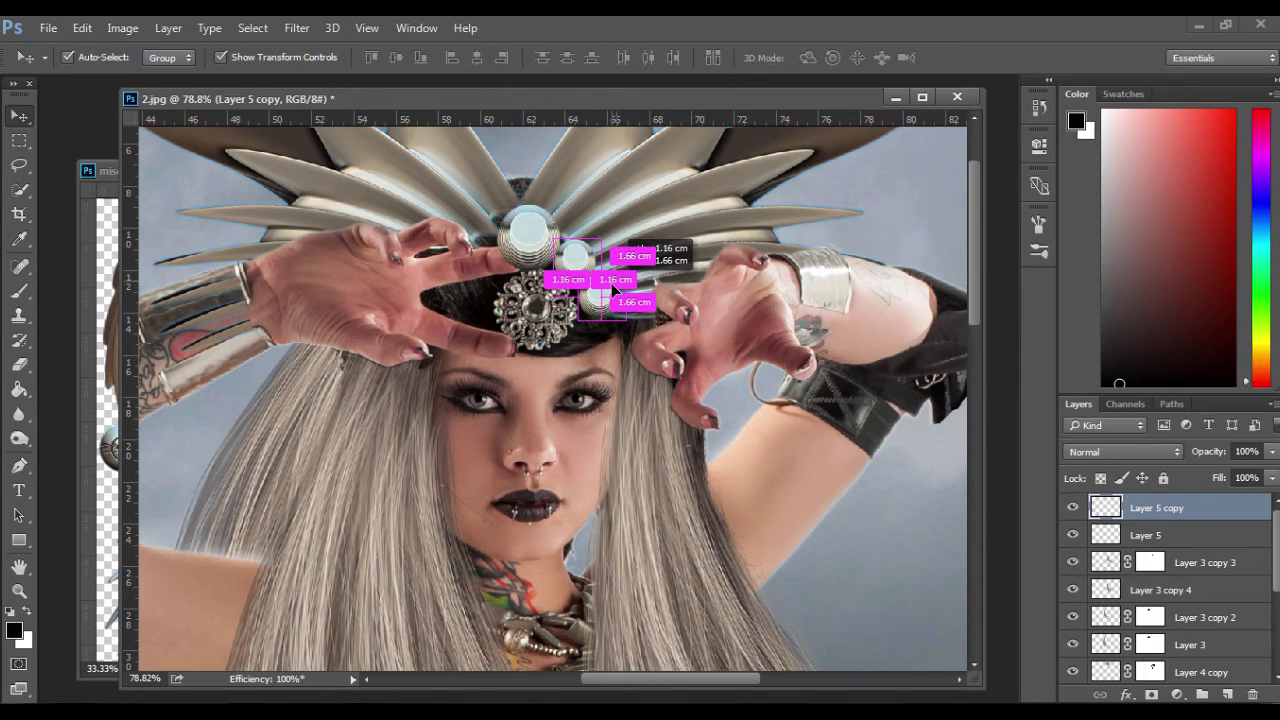
{"action": "left_click_drag", "start_coordinate": [611, 283], "coordinate": [613, 284]}
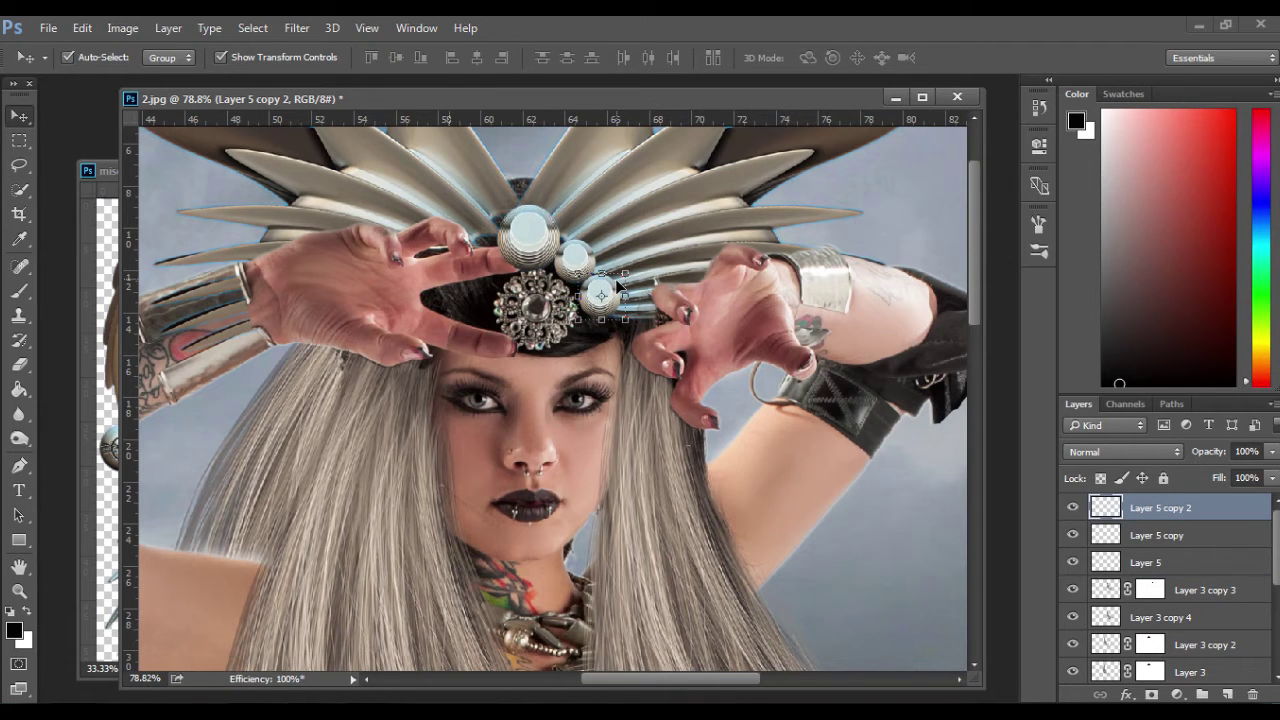
{"action": "left_click", "coordinate": [529, 238]}
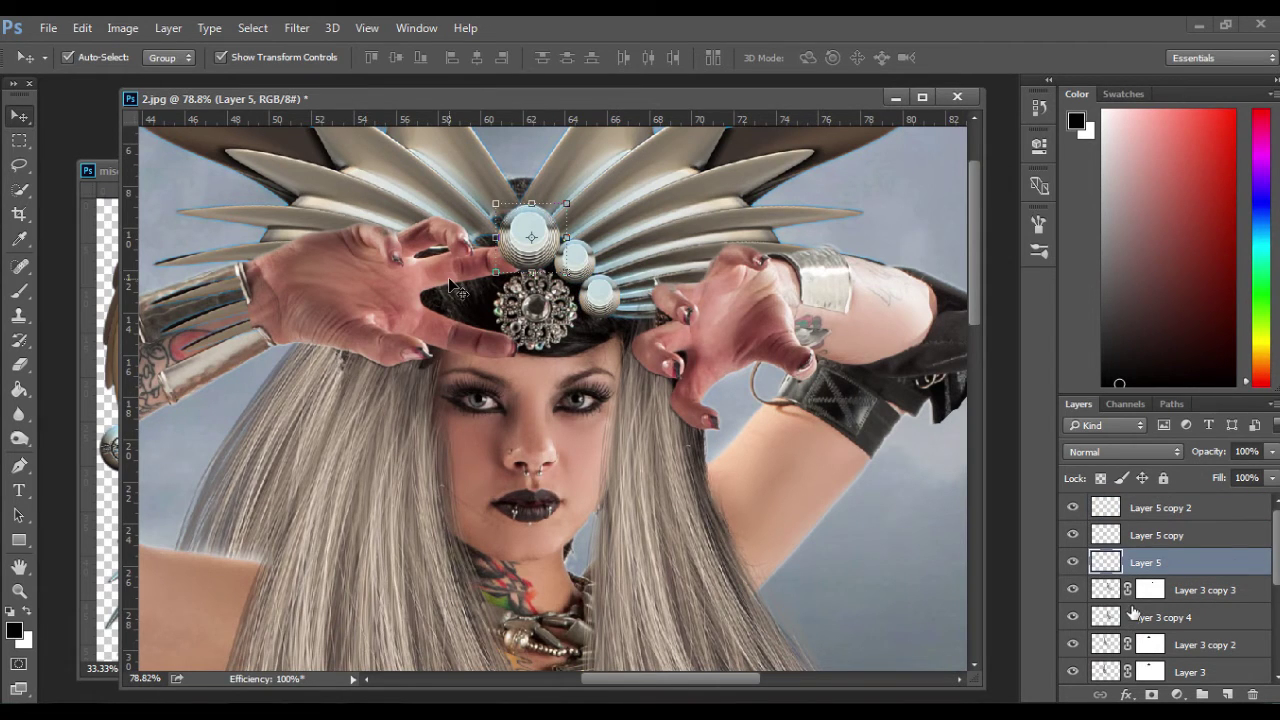
Select the woman's layer, Layer 0 copy 3, and quick-select the fingertip overlapping the large round hat ornament with a size 40 brush.
{"action": "left_click", "coordinate": [455, 288]}
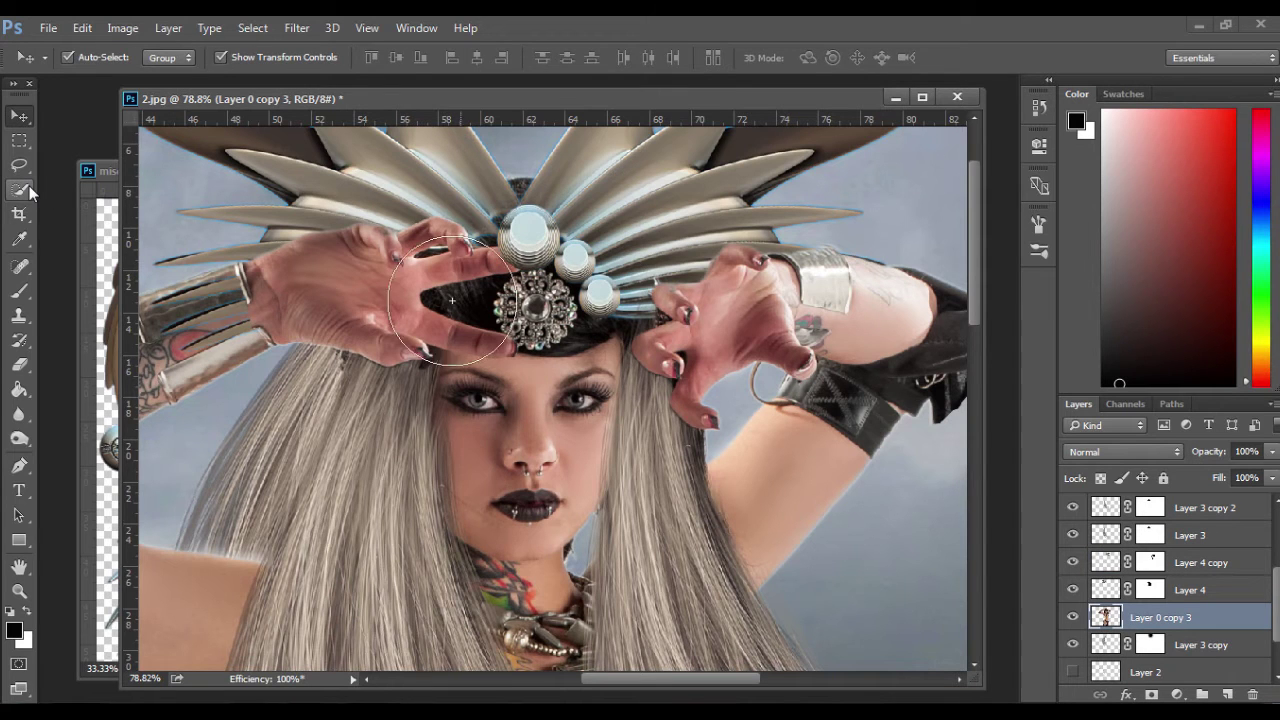
{"action": "left_click", "coordinate": [22, 189]}
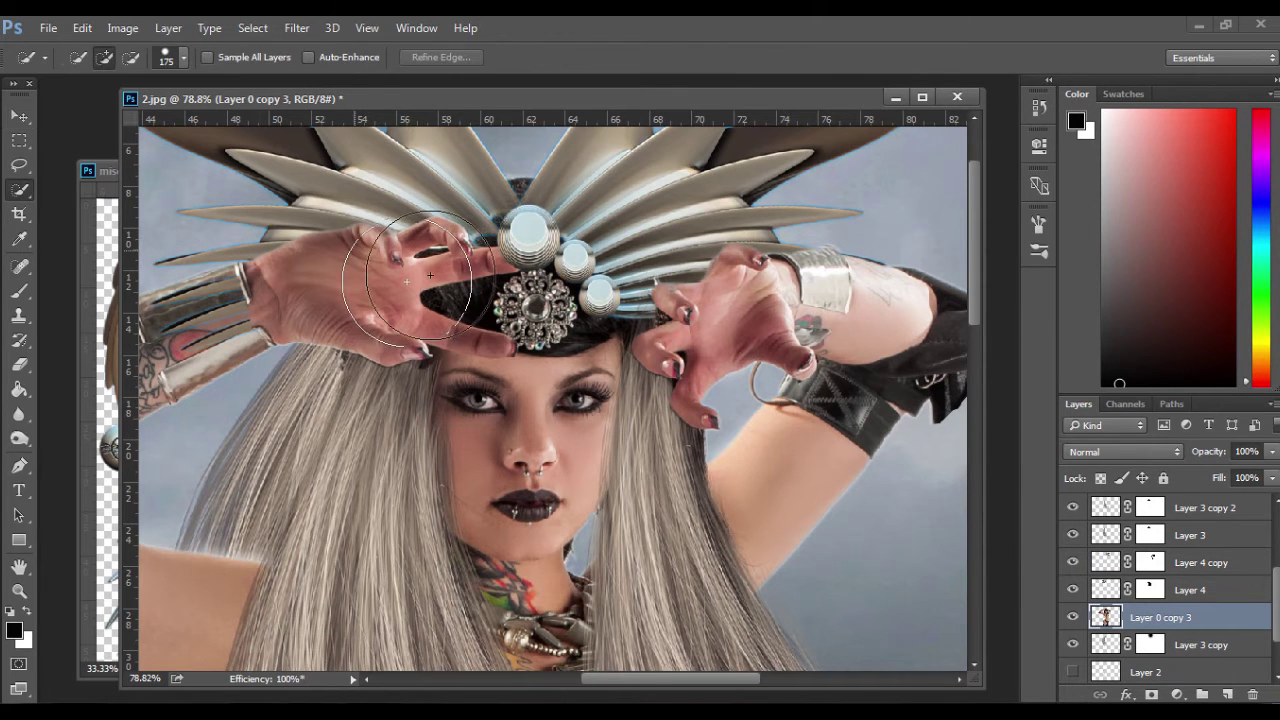
{"action": "key", "text": "bracketleft"}
{"action": "key", "text": "bracketleft"}
{"action": "key", "text": "bracketleft"}
{"action": "key", "text": "bracketleft"}
{"action": "key", "text": "bracketleft"}
{"action": "key", "text": "bracketleft"}
{"action": "key", "text": "bracketleft"}
{"action": "key", "text": "bracketleft"}
{"action": "key", "text": "bracketleft"}
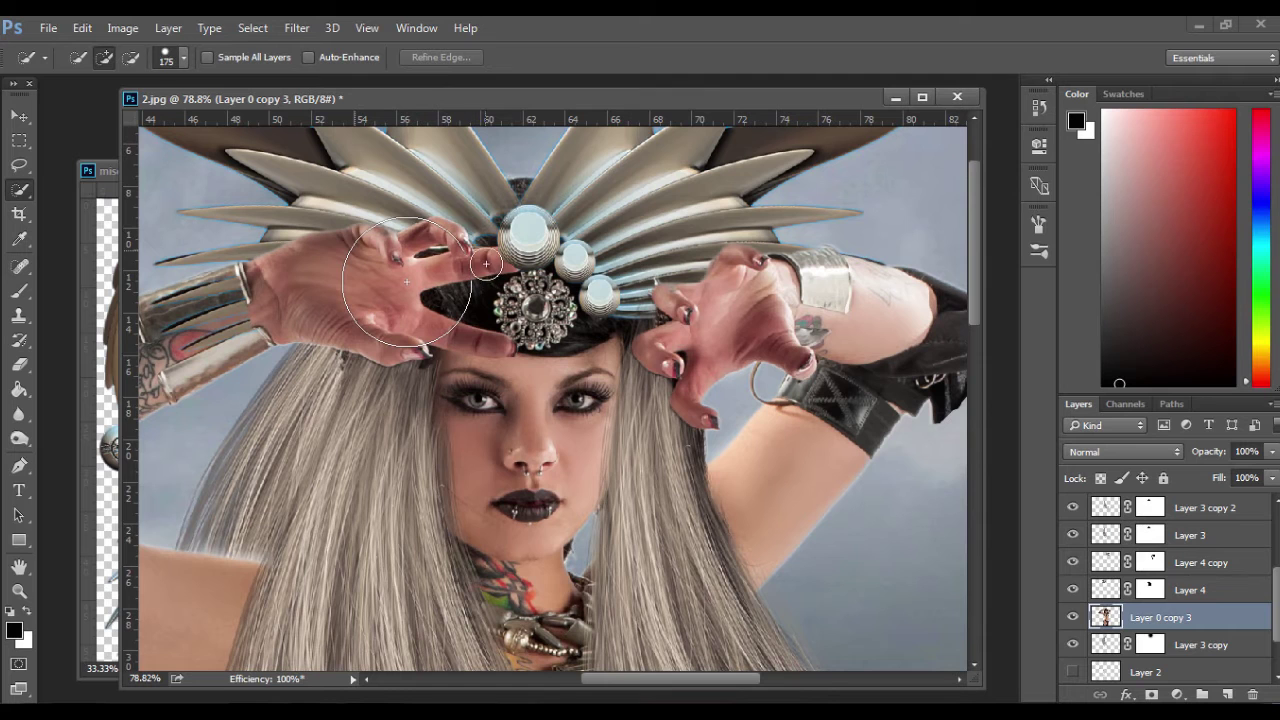
{"action": "left_click_drag", "start_coordinate": [475, 263], "coordinate": [500, 261]}
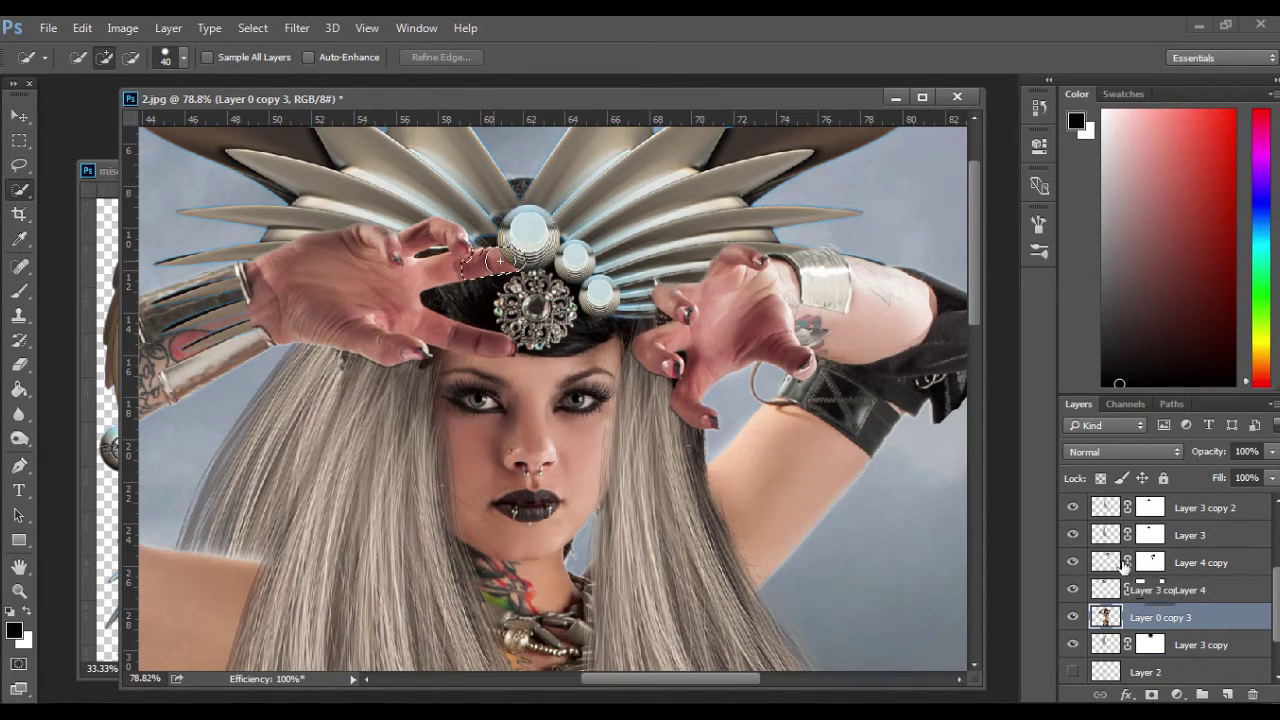
Add a layer mask to the large round ornament on Layer 5 that hides the selected fingertip area, bringing the finger in front.
{"action": "scroll", "coordinate": [1146, 570], "scroll_direction": "up", "scroll_amount": 2}
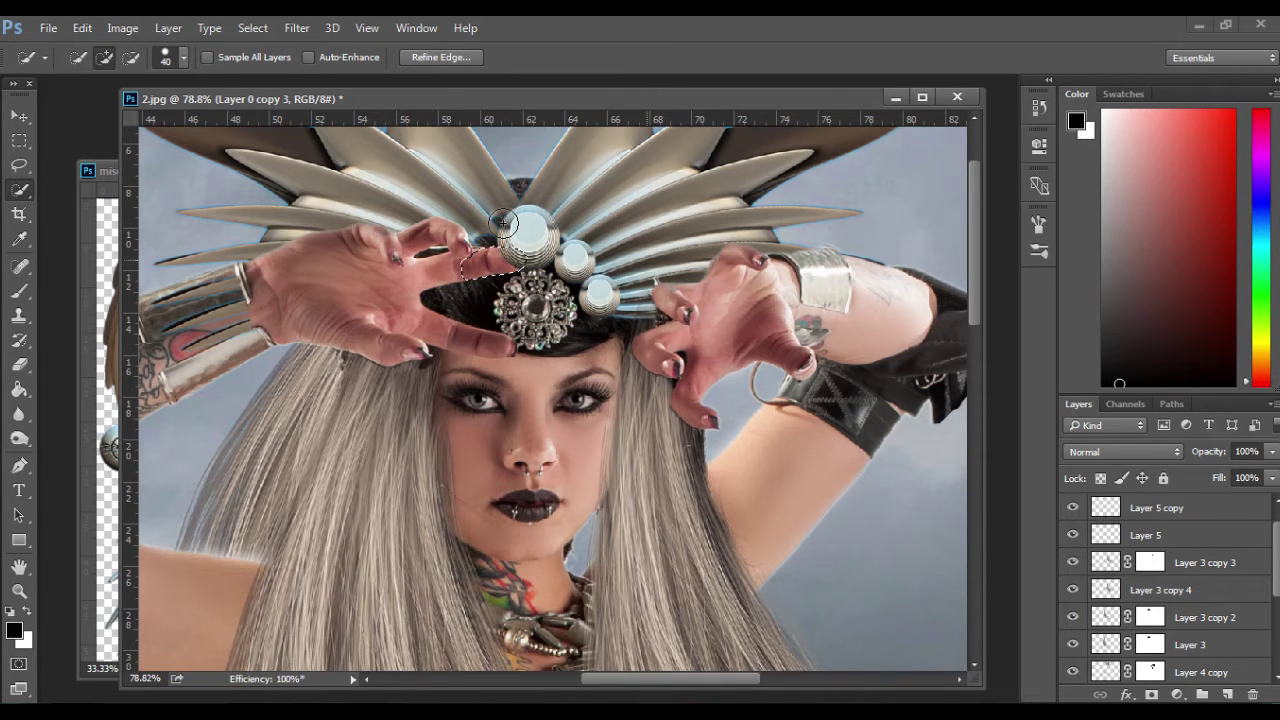
{"action": "scroll", "coordinate": [1120, 563], "scroll_direction": "up", "scroll_amount": 1}
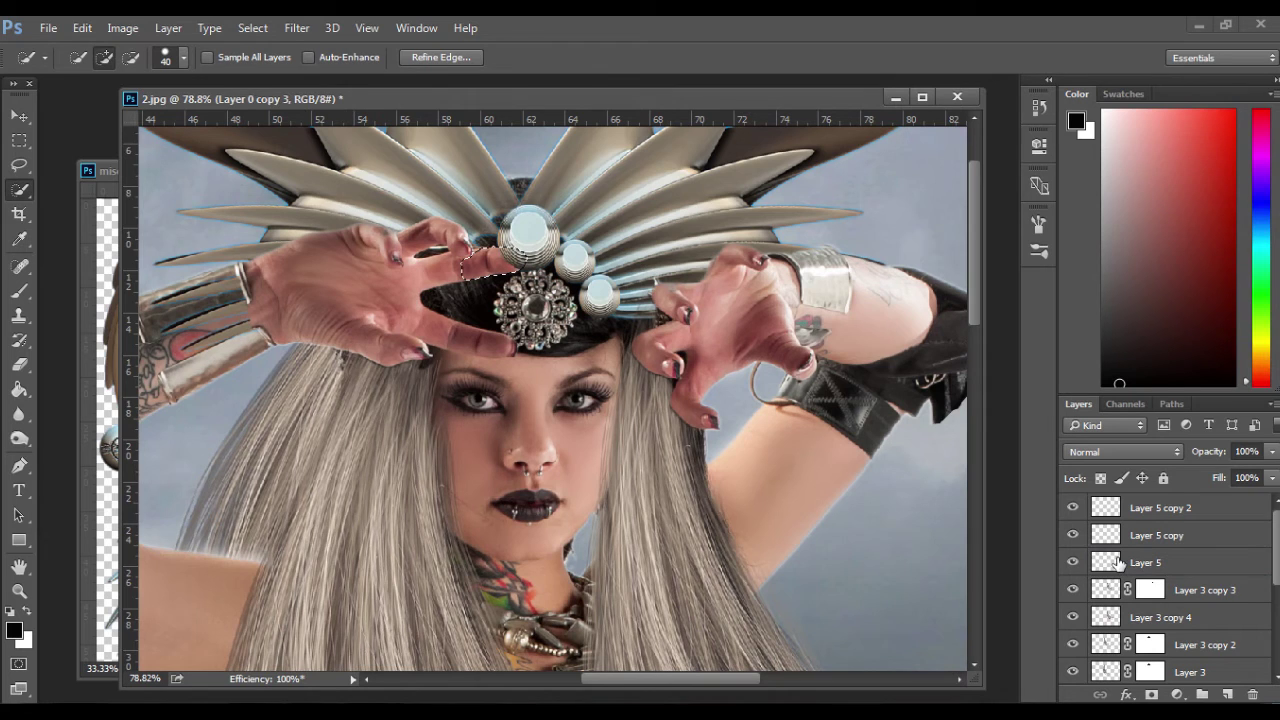
{"action": "left_click", "coordinate": [1120, 563]}
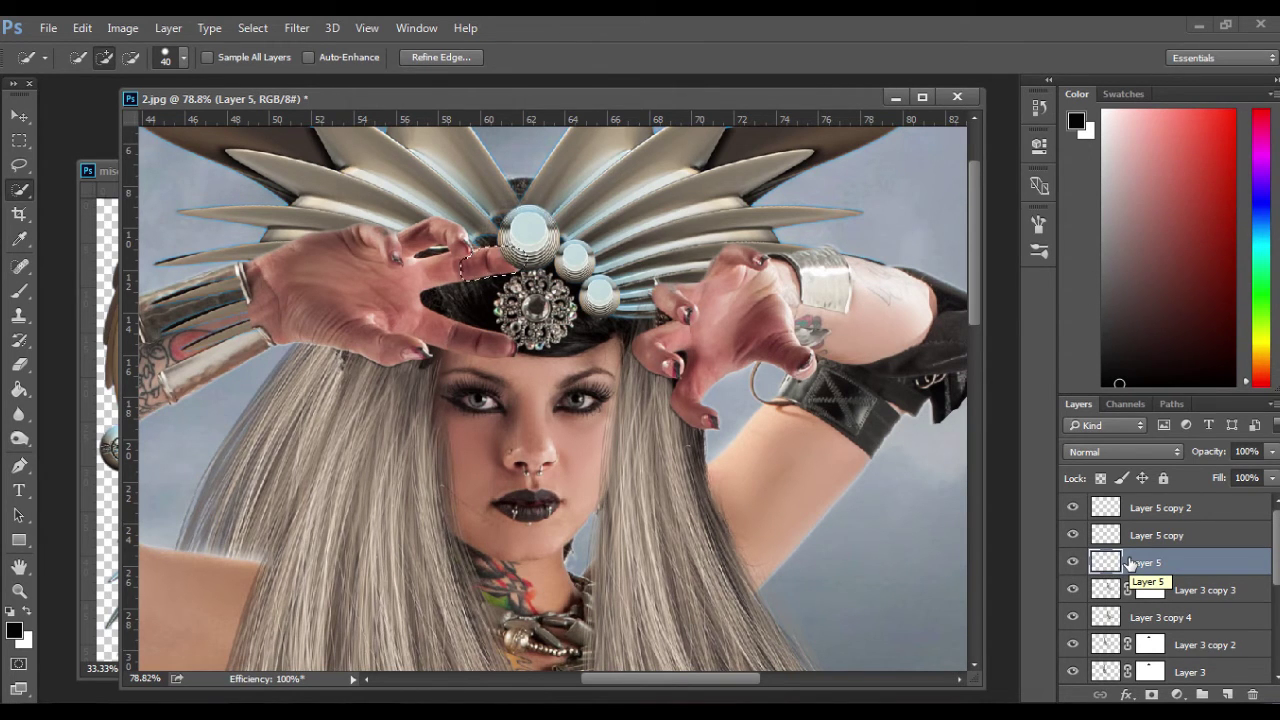
{"action": "left_click", "coordinate": [1151, 694]}
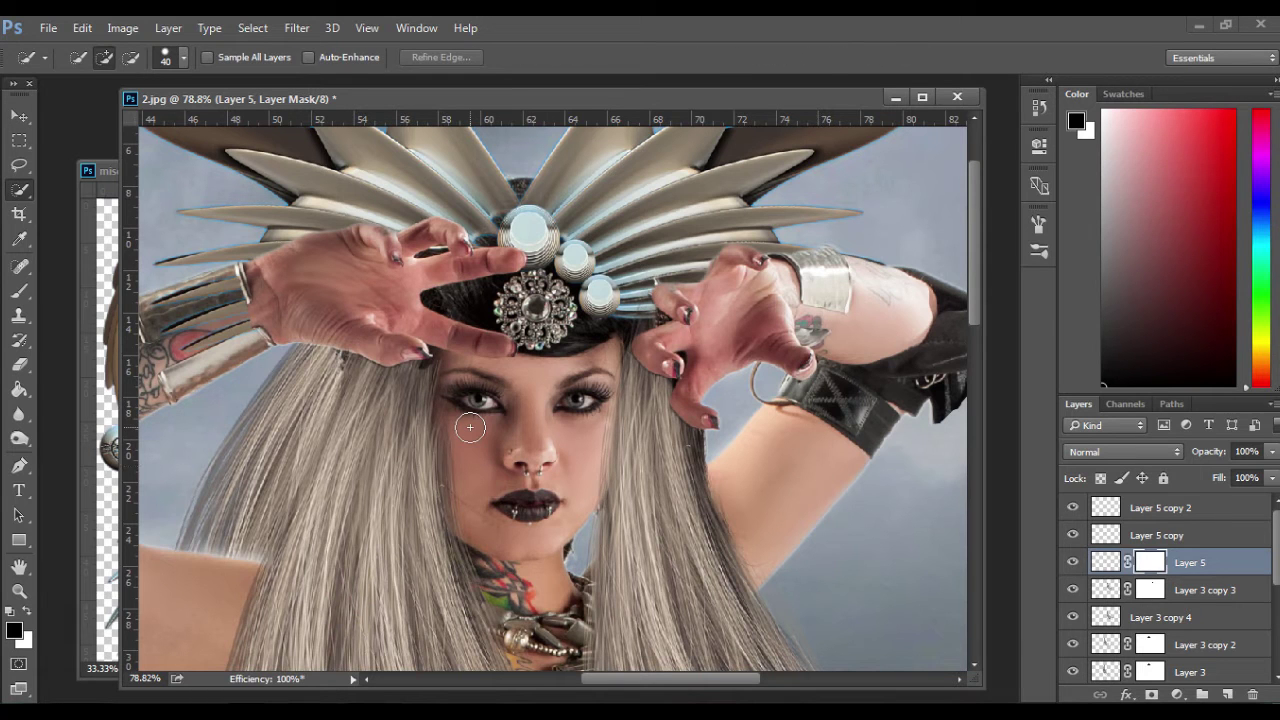
With Layer 0 copy 3 active in 2.jpg, lasso the large black-and-blue wing in the objects image, copy it to a new layer and bring it over.
{"action": "key", "text": "v"}
{"action": "left_click", "coordinate": [814, 465]}
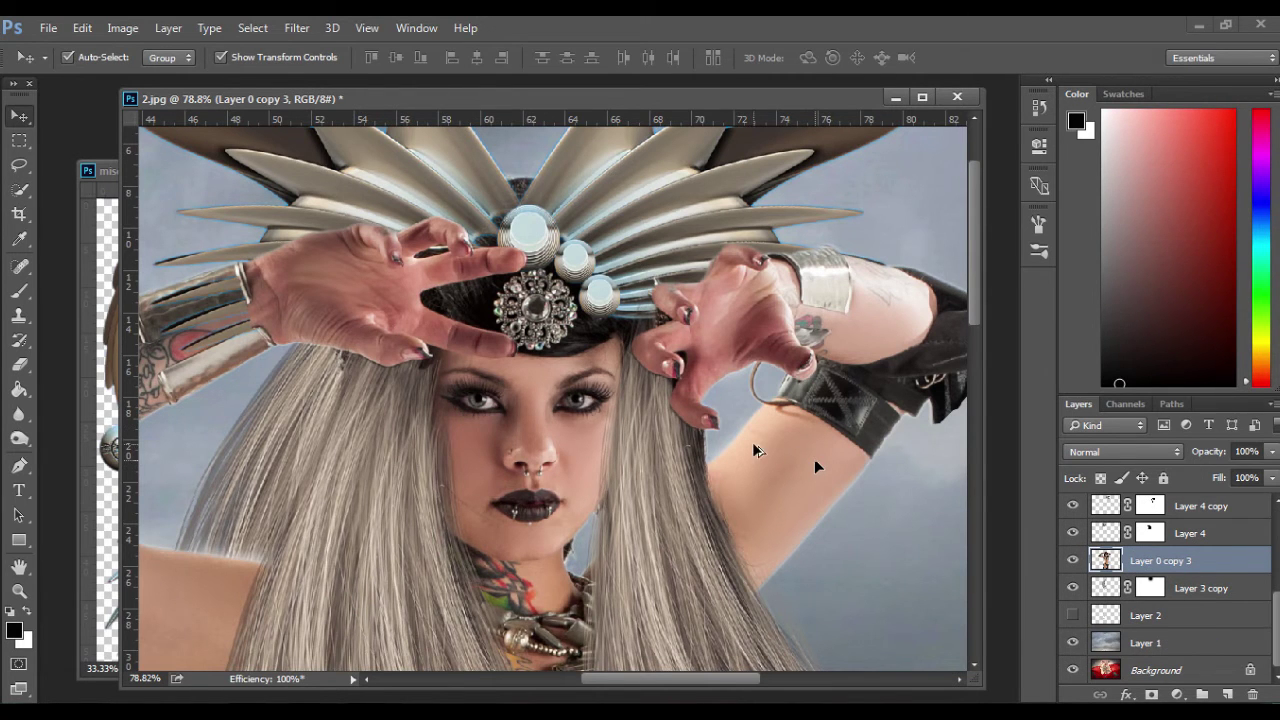
{"action": "scroll", "coordinate": [747, 459], "scroll_direction": "down", "scroll_amount": 5}
{"action": "scroll", "coordinate": [780, 459], "scroll_direction": "up", "scroll_amount": 5}
{"action": "scroll", "coordinate": [747, 459], "scroll_direction": "down", "scroll_amount": 8}
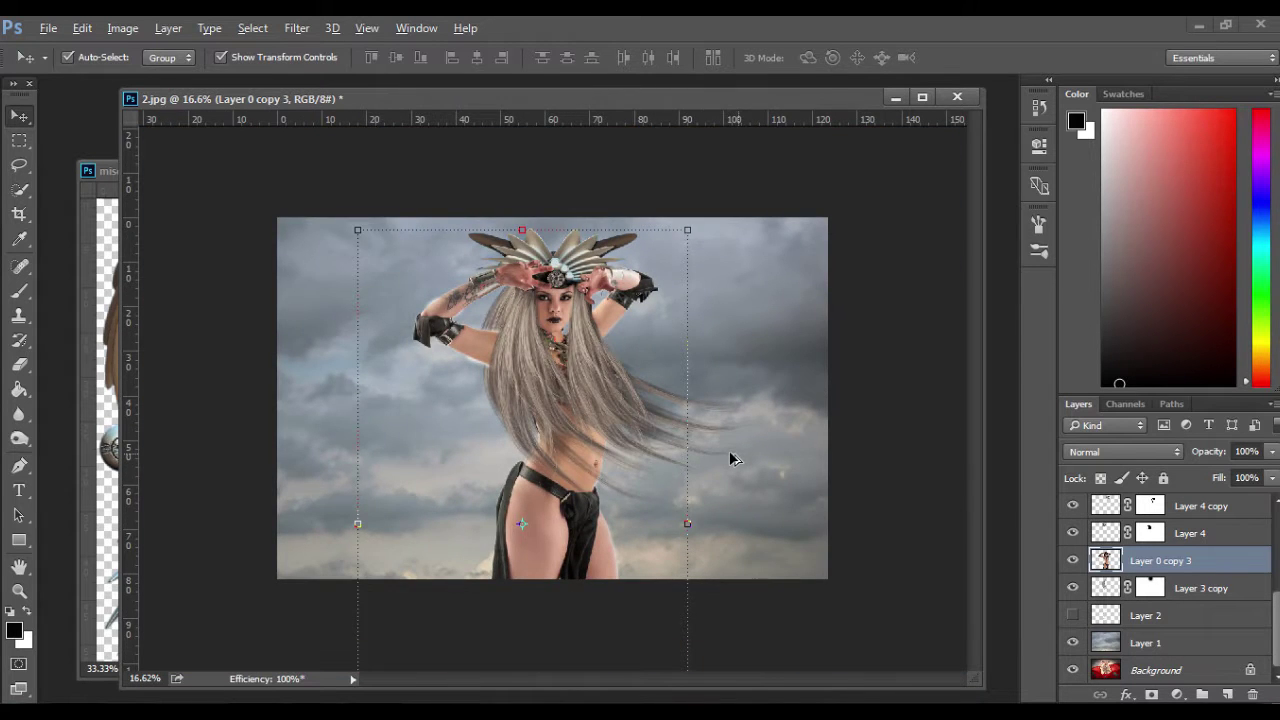
{"action": "scroll", "coordinate": [593, 344], "scroll_direction": "up", "scroll_amount": 1}
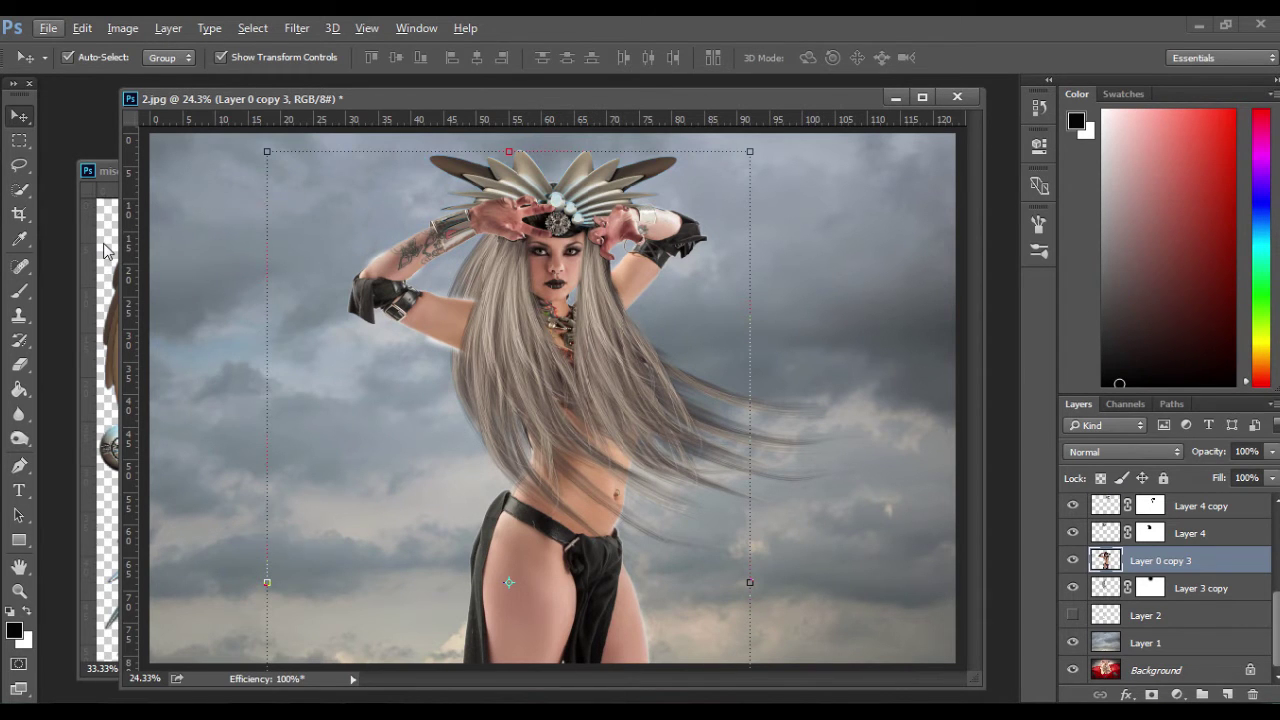
{"action": "left_click", "coordinate": [89, 503]}
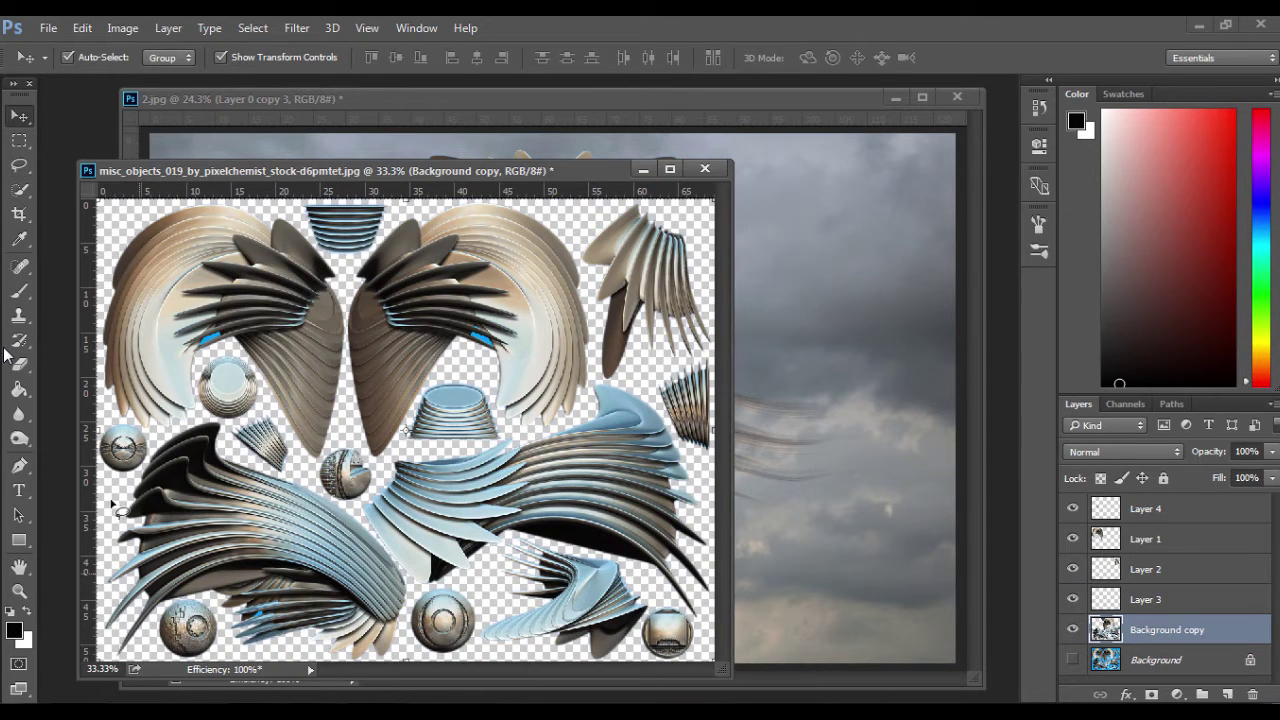
{"action": "left_click", "coordinate": [19, 165]}
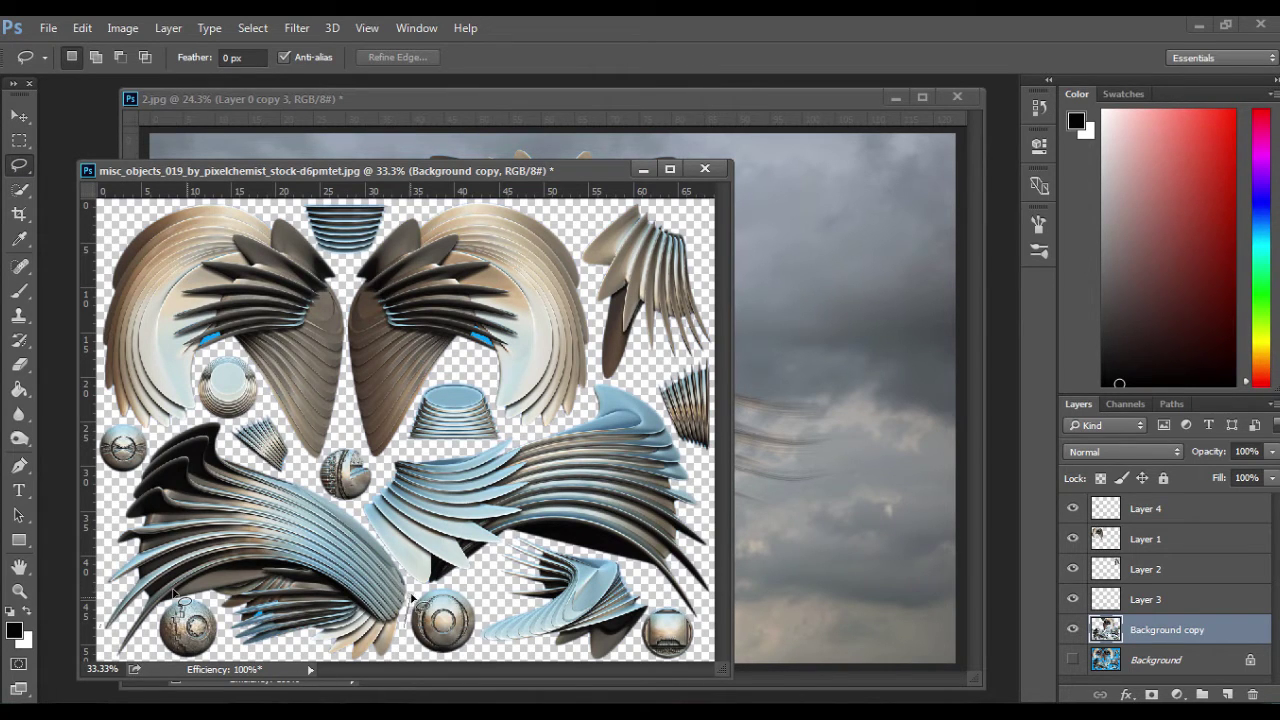
{"action": "left_click_drag", "start_coordinate": [415, 585], "coordinate": [356, 512]}
{"action": "mouse_move", "coordinate": [415, 583]}
{"action": "left_mouse_down"}
{"action": "mouse_move", "coordinate": [323, 494]}
{"action": "mouse_move", "coordinate": [262, 475]}
{"action": "left_mouse_up"}
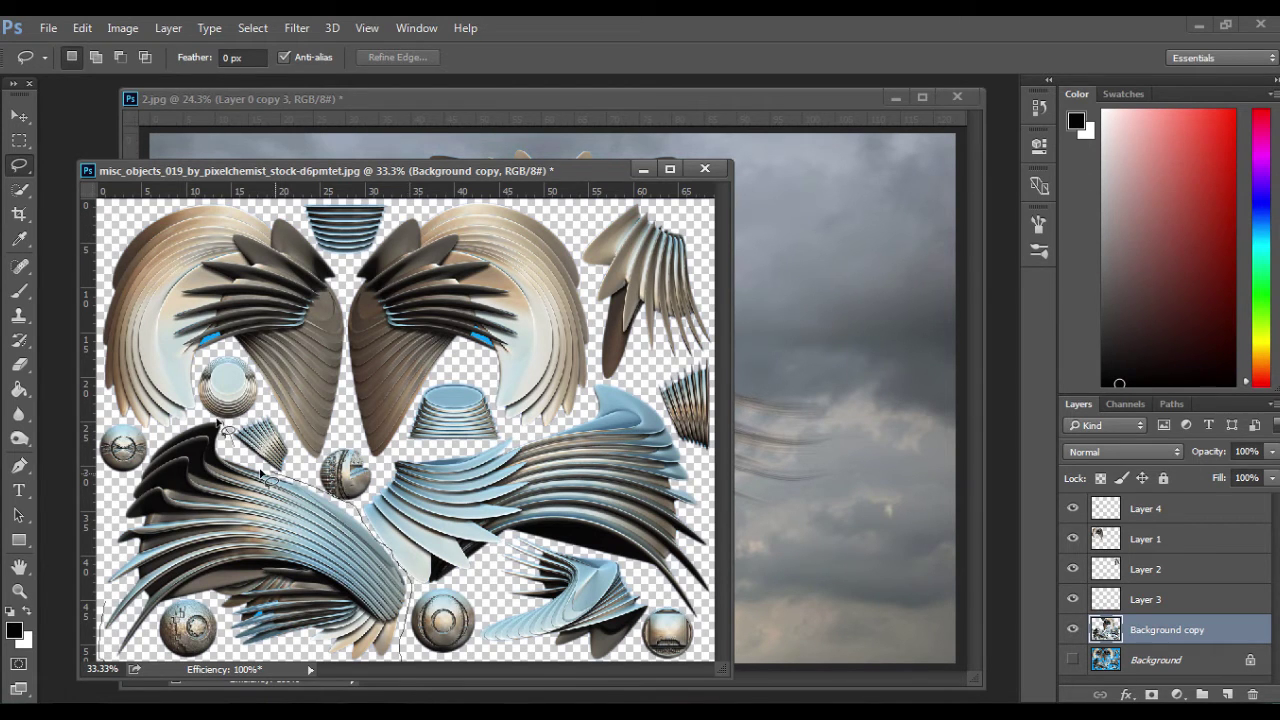
{"action": "mouse_move", "coordinate": [157, 452]}
{"action": "left_mouse_down"}
{"action": "mouse_move", "coordinate": [100, 526]}
{"action": "mouse_move", "coordinate": [88, 662]}
{"action": "left_mouse_up"}
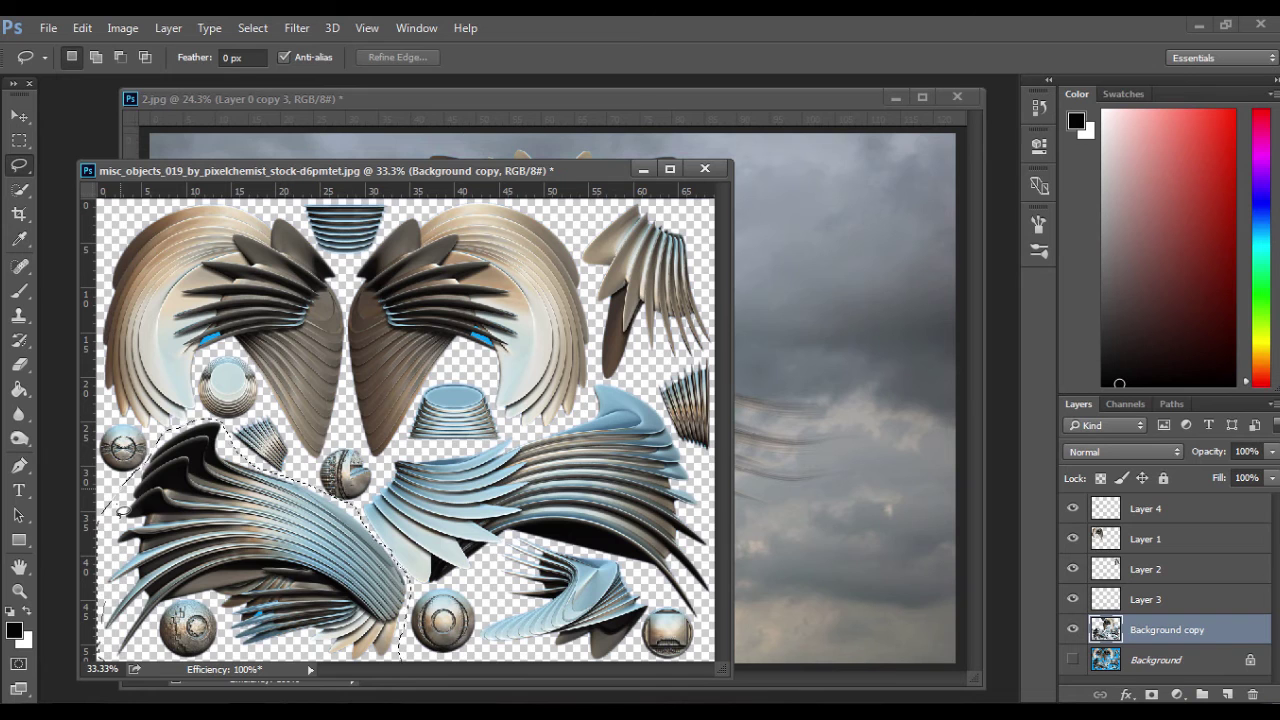
{"action": "left_click_drag", "start_coordinate": [1240, 625], "coordinate": [868, 431]}
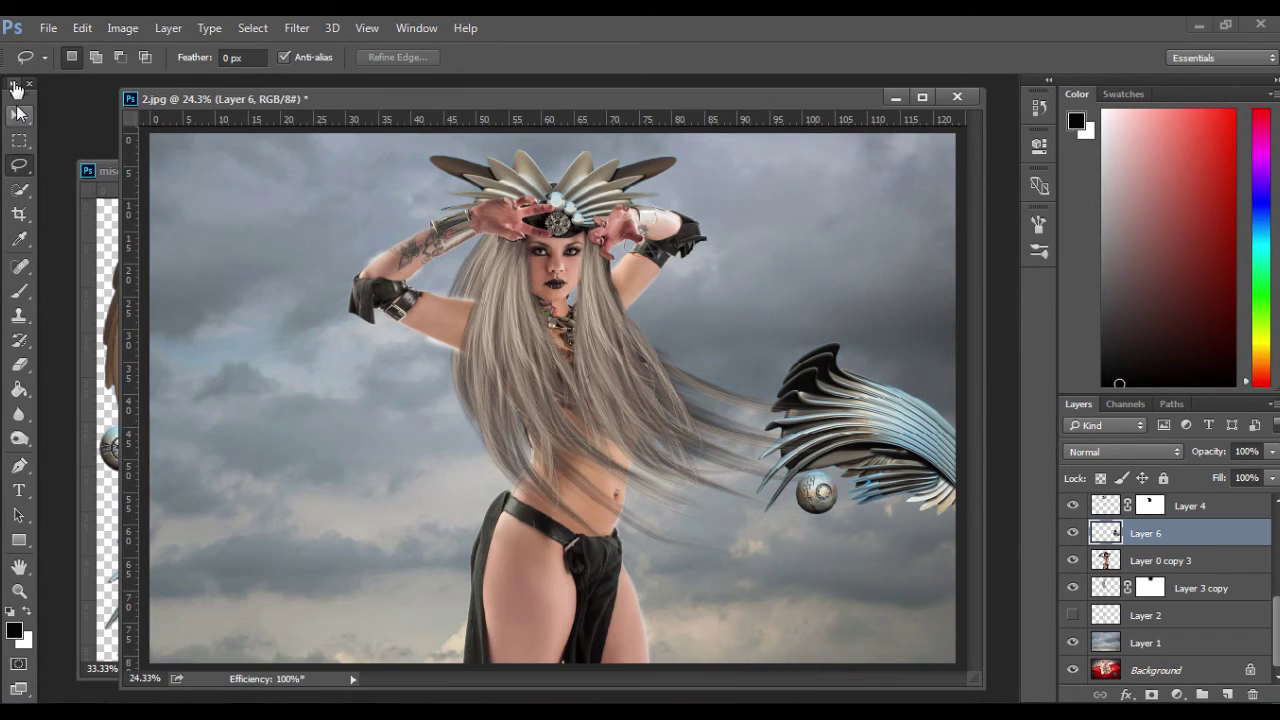
Place the black-and-blue wing on Layer 6 across the woman's hips and erase the leftover round ornament beneath it.
{"action": "left_click_drag", "start_coordinate": [867, 384], "coordinate": [546, 510]}
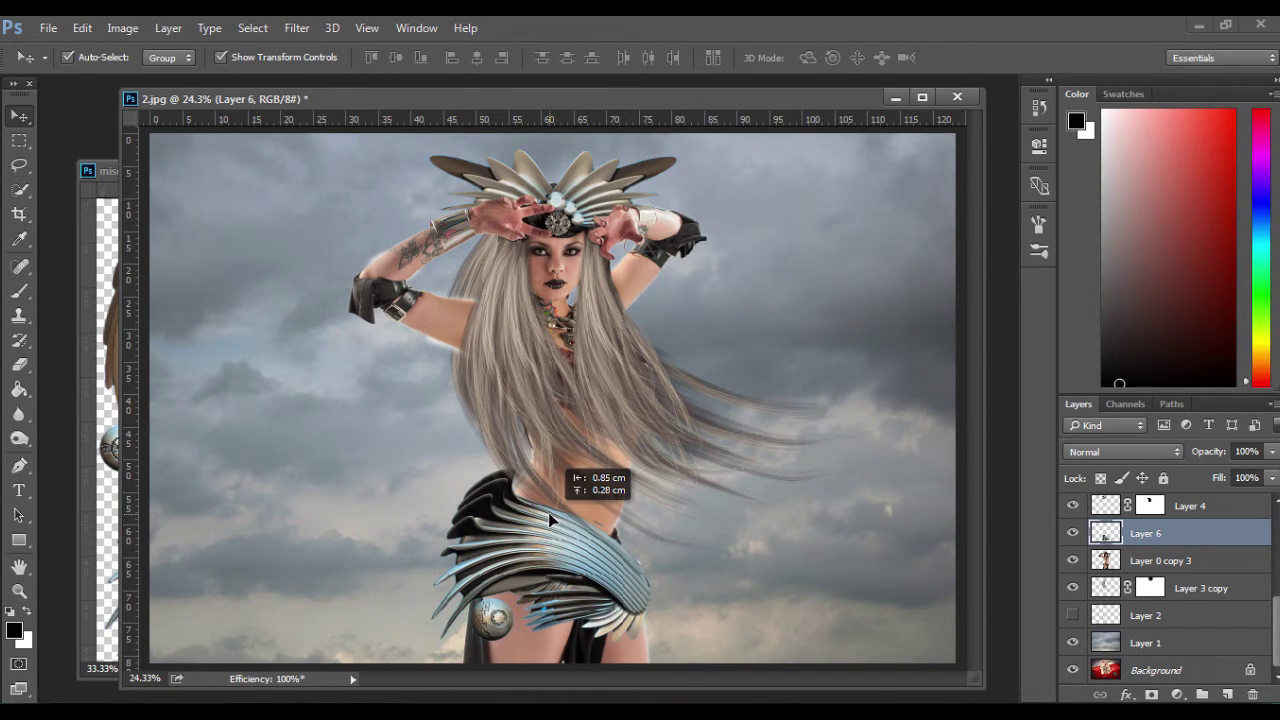
{"action": "left_click", "coordinate": [17, 370]}
{"action": "mouse_move", "coordinate": [486, 622]}
{"action": "left_mouse_down"}
{"action": "mouse_move", "coordinate": [493, 634]}
{"action": "mouse_move", "coordinate": [500, 624]}
{"action": "mouse_move", "coordinate": [482, 618]}
{"action": "mouse_move", "coordinate": [504, 624]}
{"action": "mouse_move", "coordinate": [489, 607]}
{"action": "mouse_move", "coordinate": [510, 630]}
{"action": "left_mouse_up"}
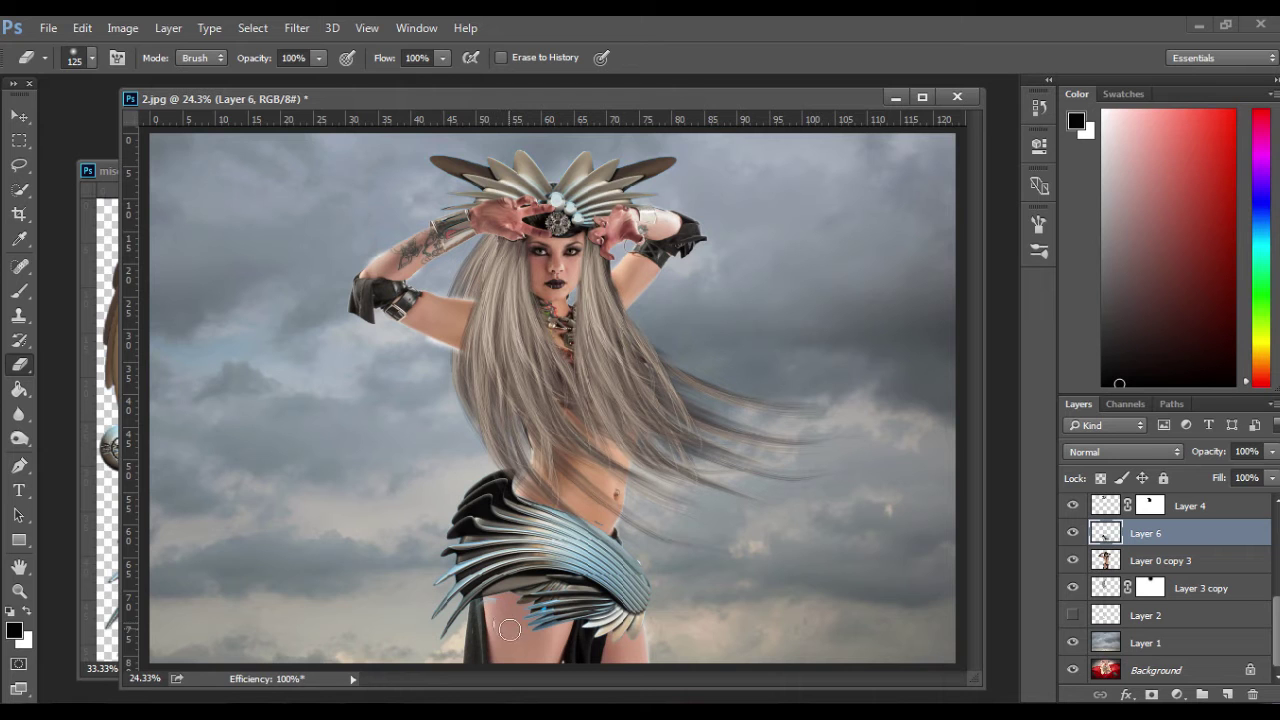
{"action": "left_click", "coordinate": [22, 114]}
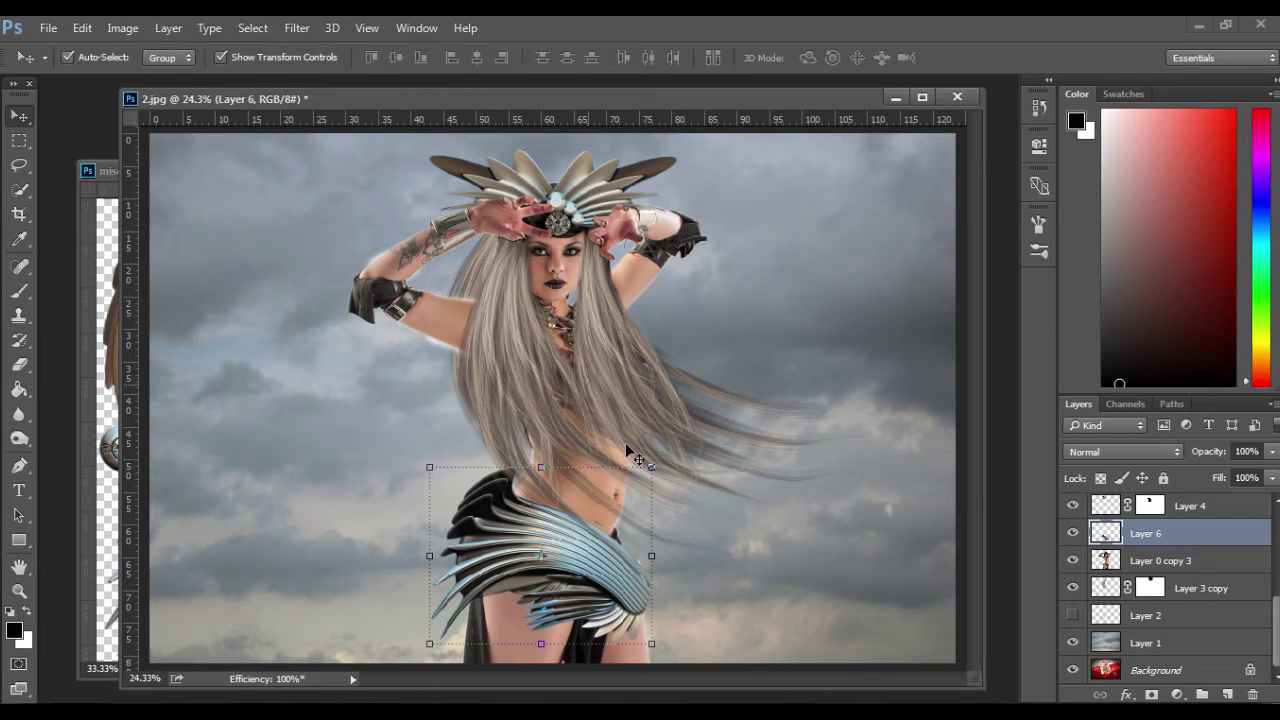
Check the finished artwork on the desktop, return, and rotate the hip wing on Layer 6 to about -6.8°, adjusting its position on the hips.
{"action": "left_click", "coordinate": [1200, 26]}
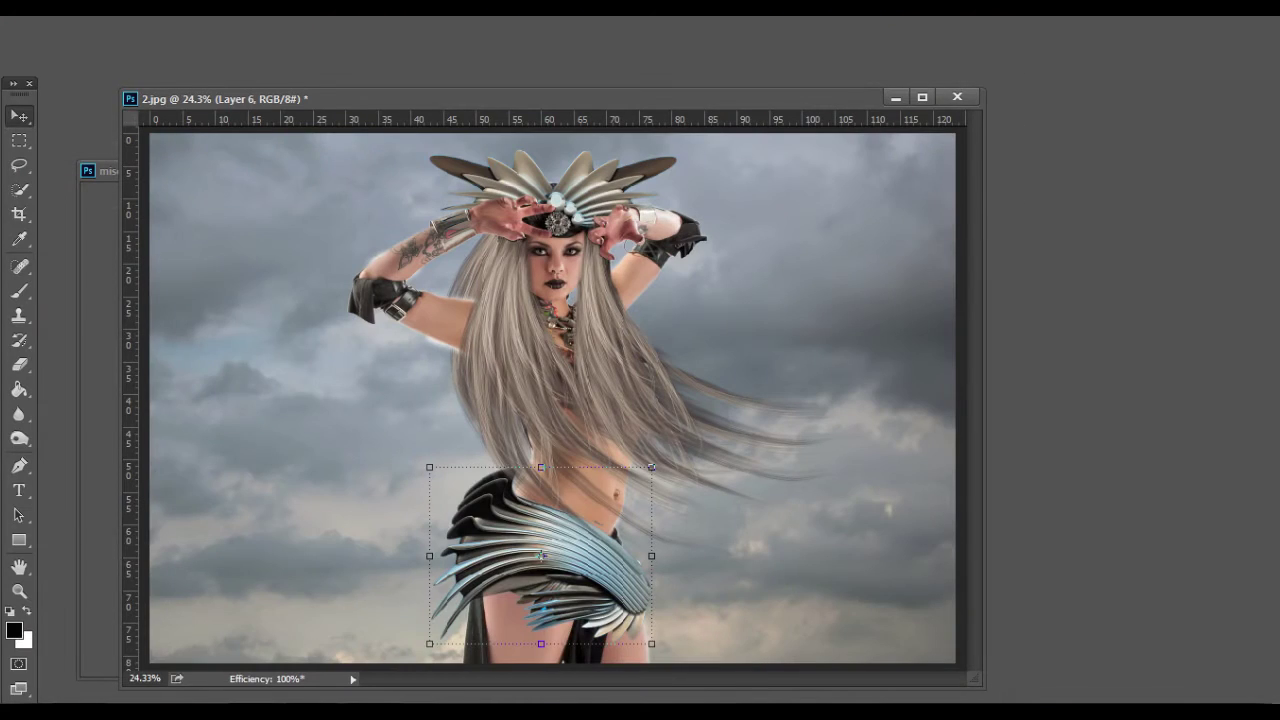
{"action": "mouse_move", "coordinate": [518, 536]}
{"action": "left_mouse_down"}
{"action": "mouse_move", "coordinate": [508, 558]}
{"action": "mouse_move", "coordinate": [516, 525]}
{"action": "left_mouse_up"}
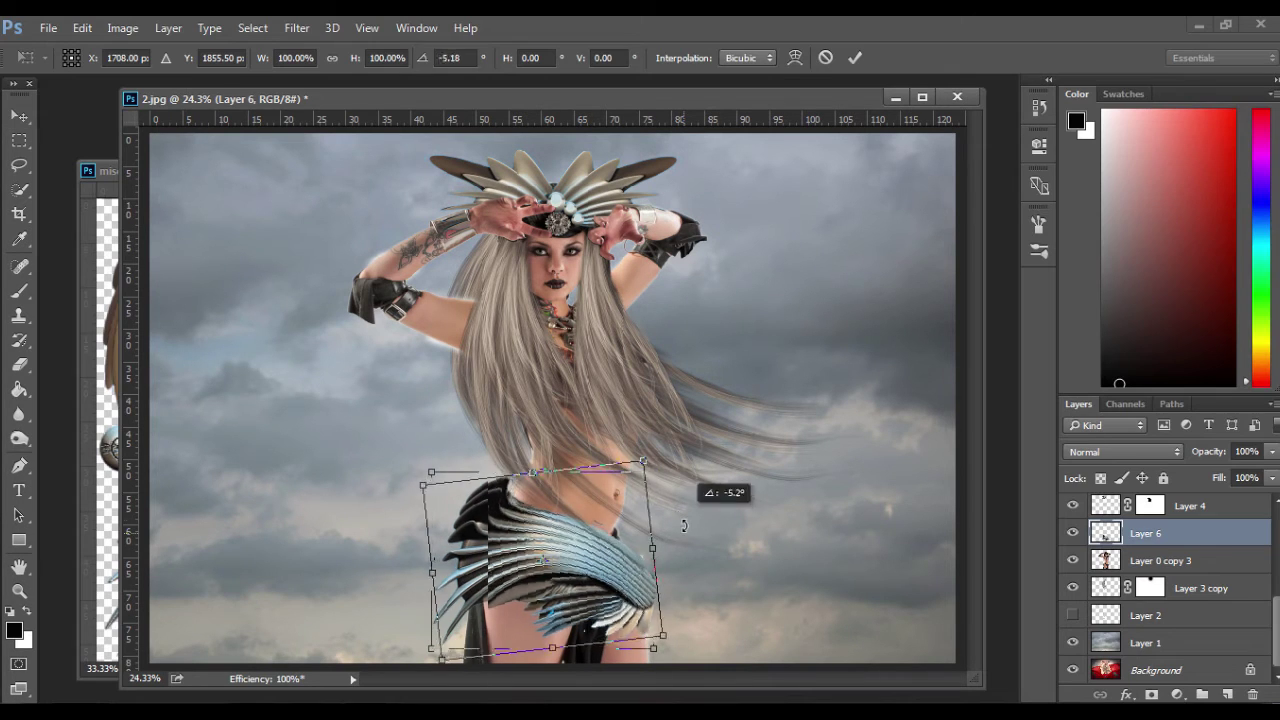
{"action": "left_click_drag", "start_coordinate": [690, 480], "coordinate": [684, 525]}
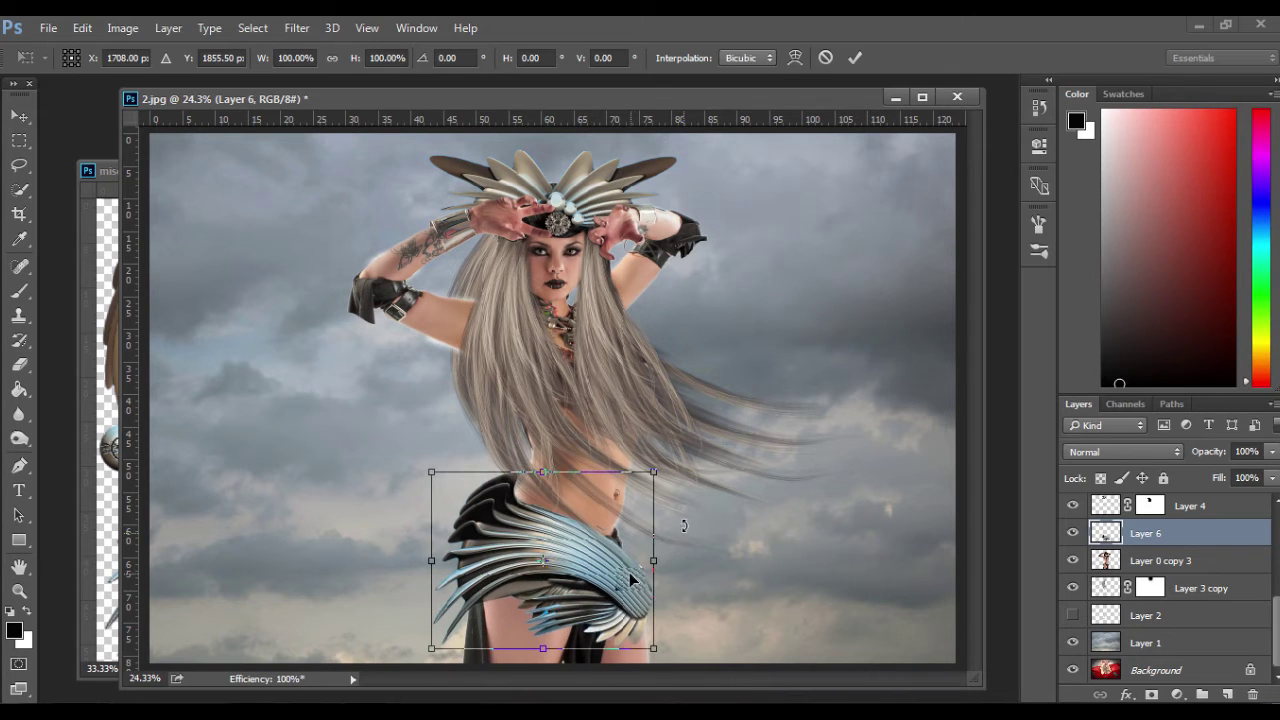
{"action": "left_click_drag", "start_coordinate": [630, 578], "coordinate": [630, 578]}
{"action": "left_click", "coordinate": [855, 60]}
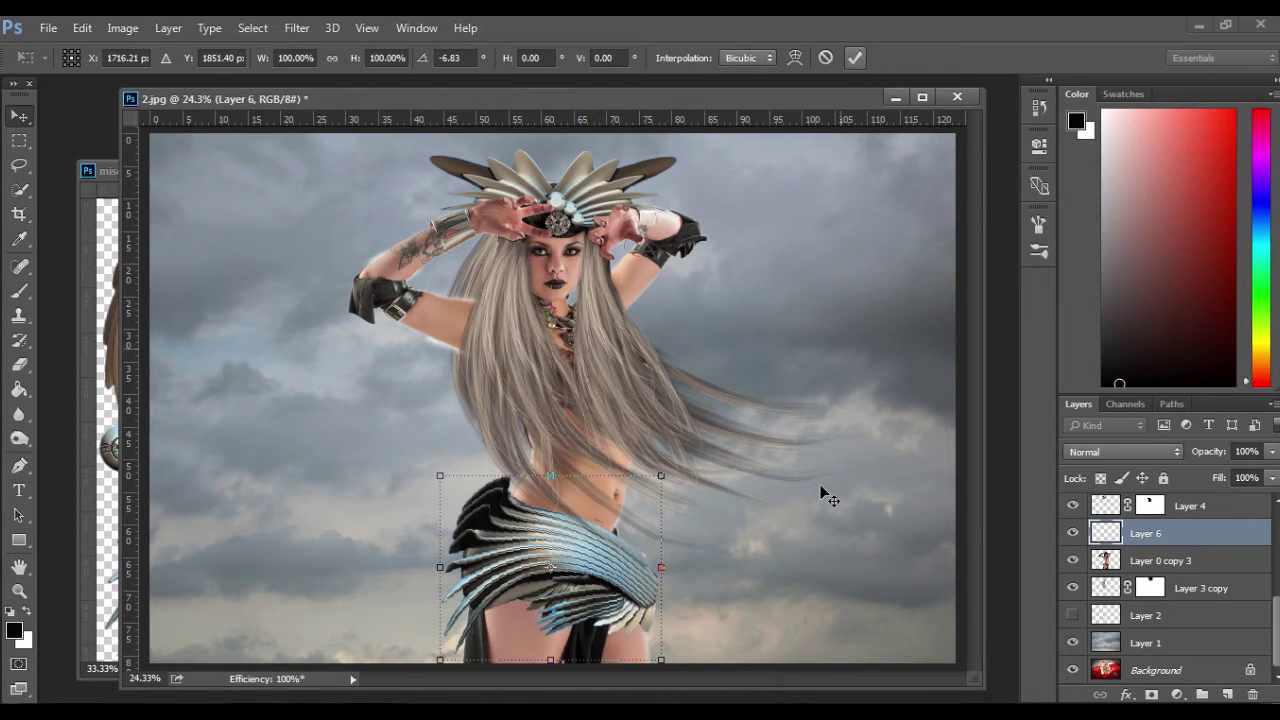
{"action": "key", "text": "Return"}
{"action": "key", "text": "e"}
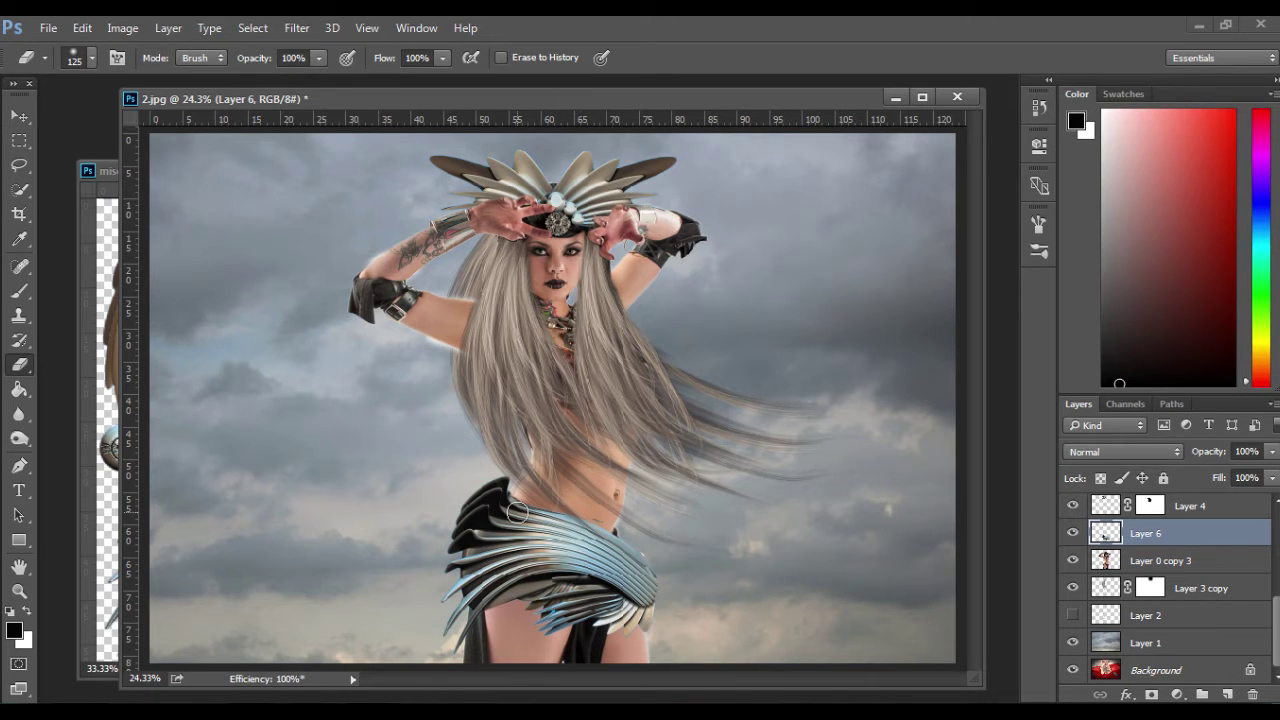
{"action": "left_click", "coordinate": [19, 116]}
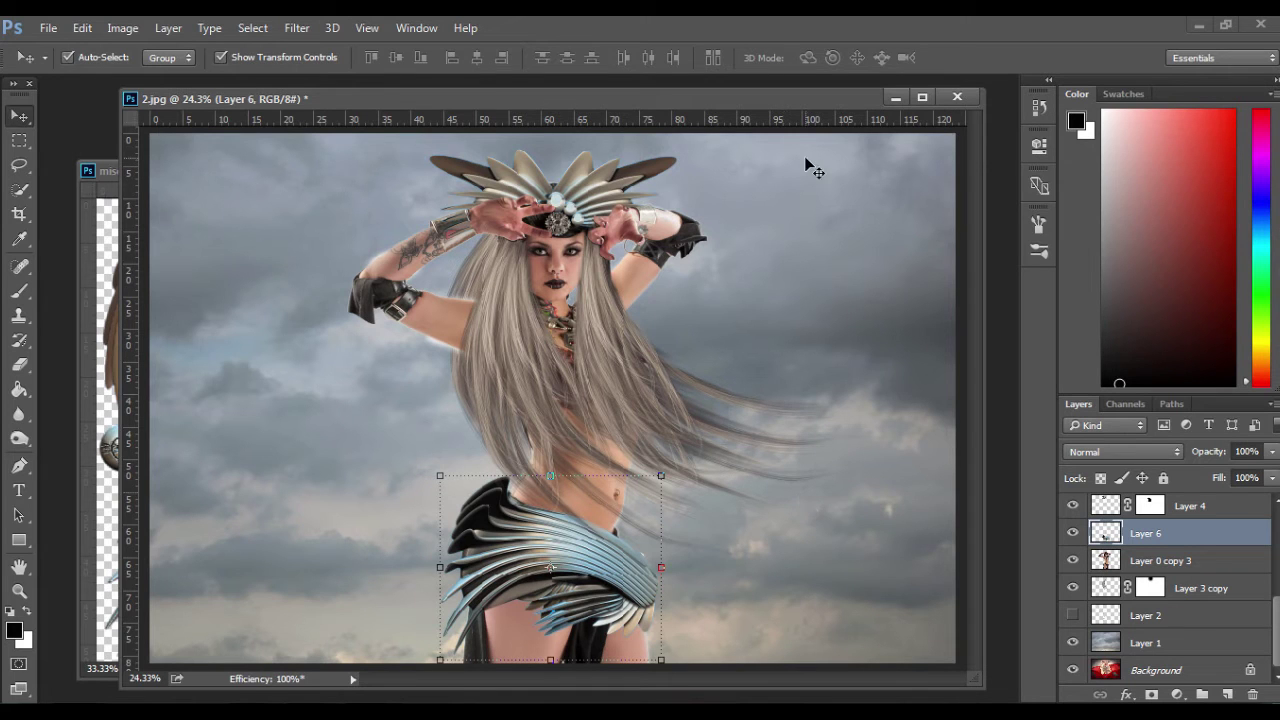
Put the objects image away, open the red cloth image from its folder, and convert its background into Layer 0.
{"action": "left_click_drag", "start_coordinate": [110, 224], "coordinate": [642, 170]}
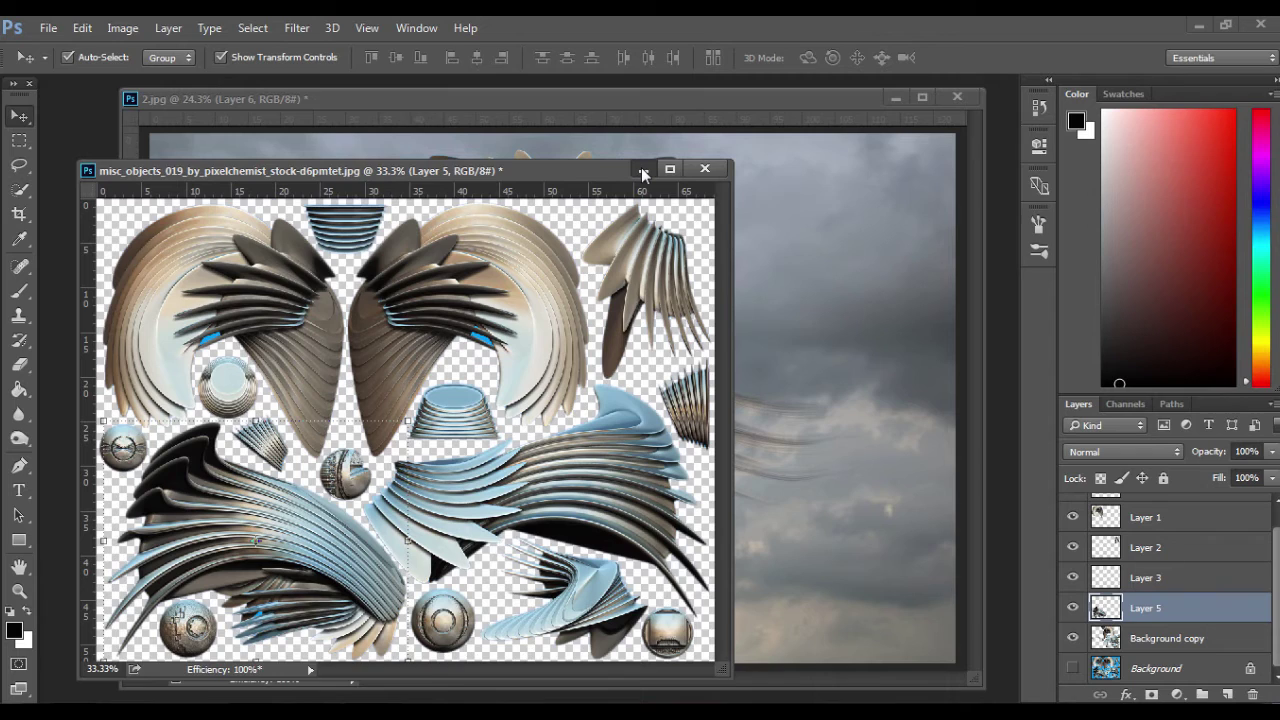
{"action": "key", "text": "alt+Tab"}
{"action": "left_click_drag", "start_coordinate": [310, 189], "coordinate": [83, 366]}
{"action": "left_click_drag", "start_coordinate": [102, 194], "coordinate": [106, 200]}
{"action": "double_click", "coordinate": [1207, 512]}
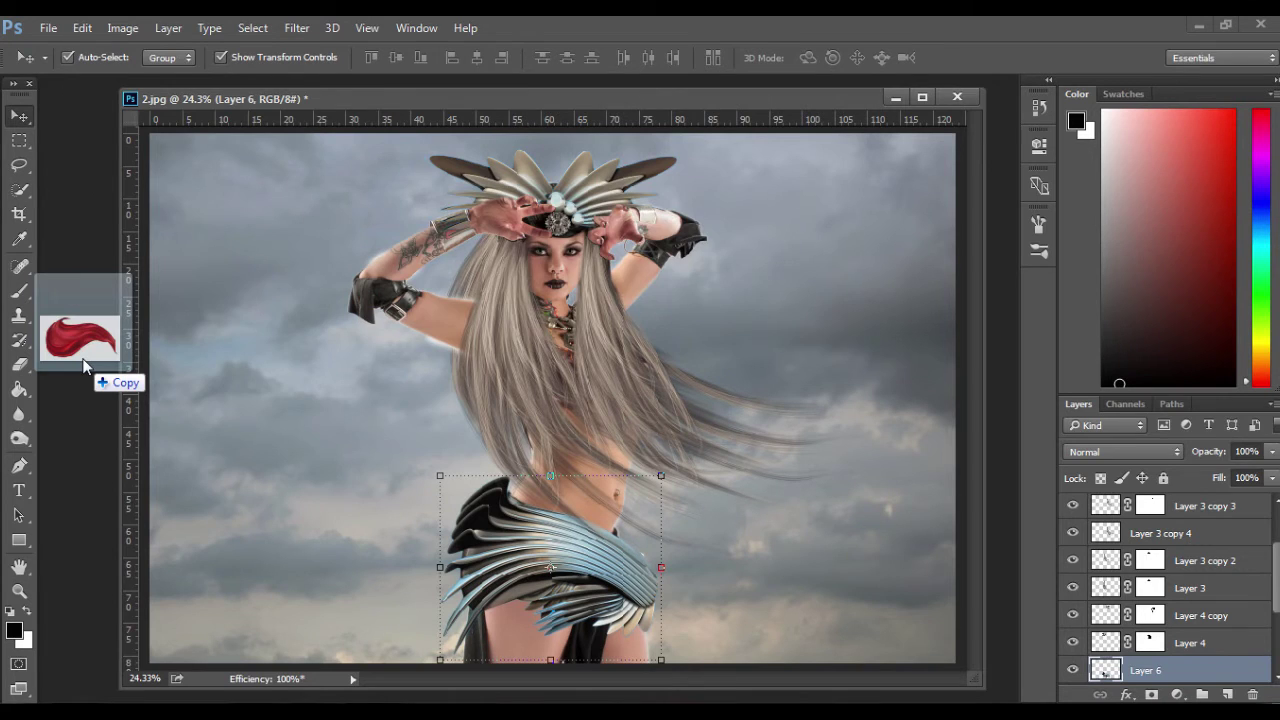
{"action": "left_click", "coordinate": [789, 240]}
{"action": "left_click", "coordinate": [20, 191]}
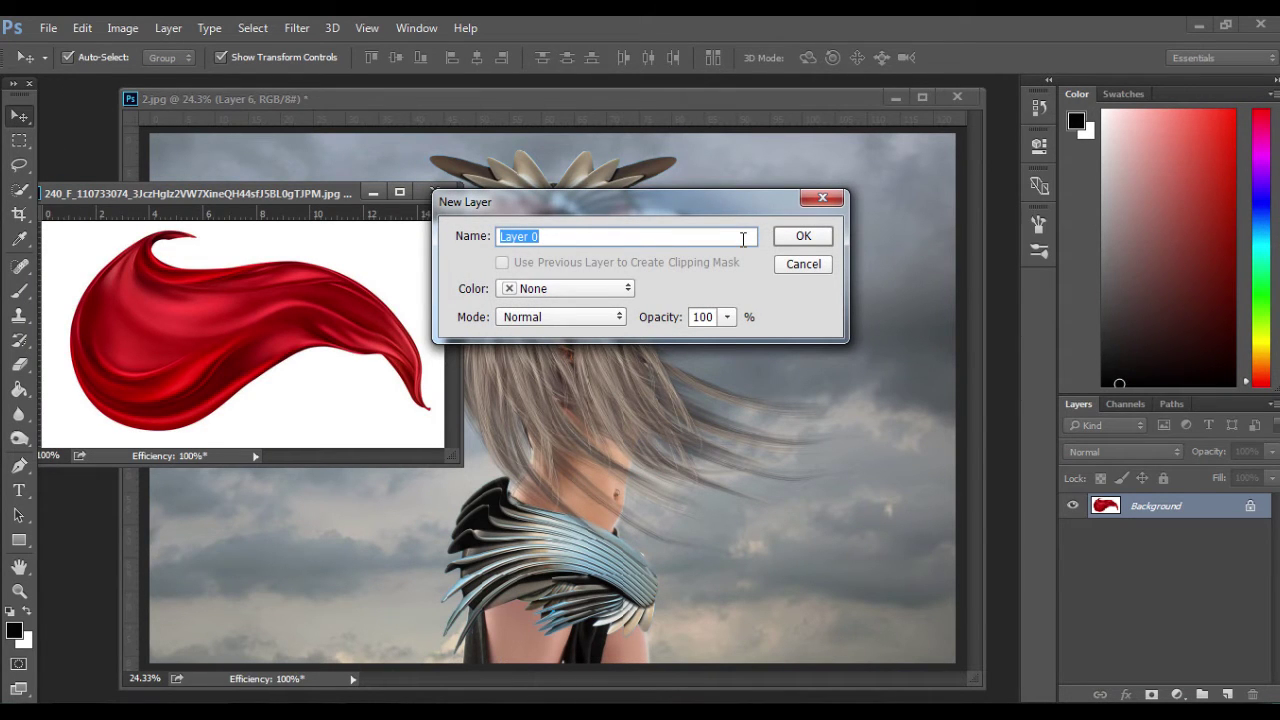
{"action": "key", "text": "Return"}
Select the white background around the red cloth with the Magic Wand at tolerance 32 and invert the selection to the cloth.
{"action": "key", "text": "w"}
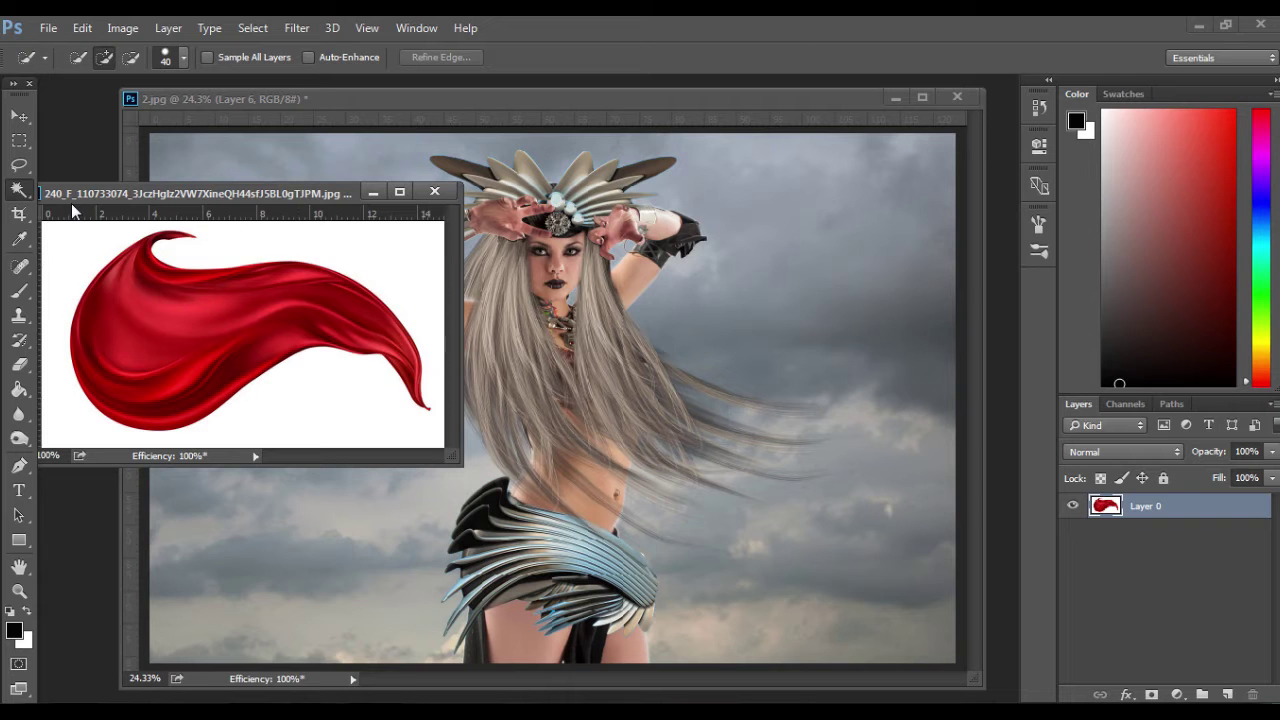
{"action": "key", "text": "shift+w"}
{"action": "left_click", "coordinate": [420, 271]}
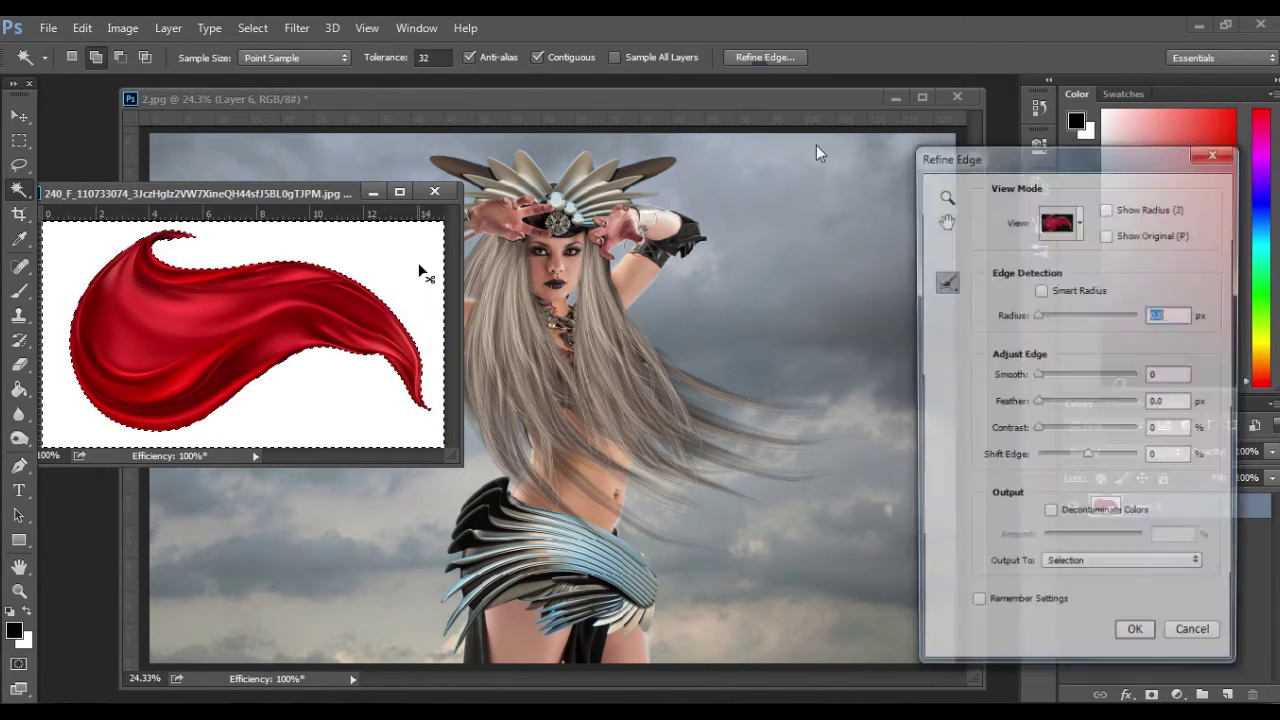
{"action": "key", "text": "ctrl+alt+r"}
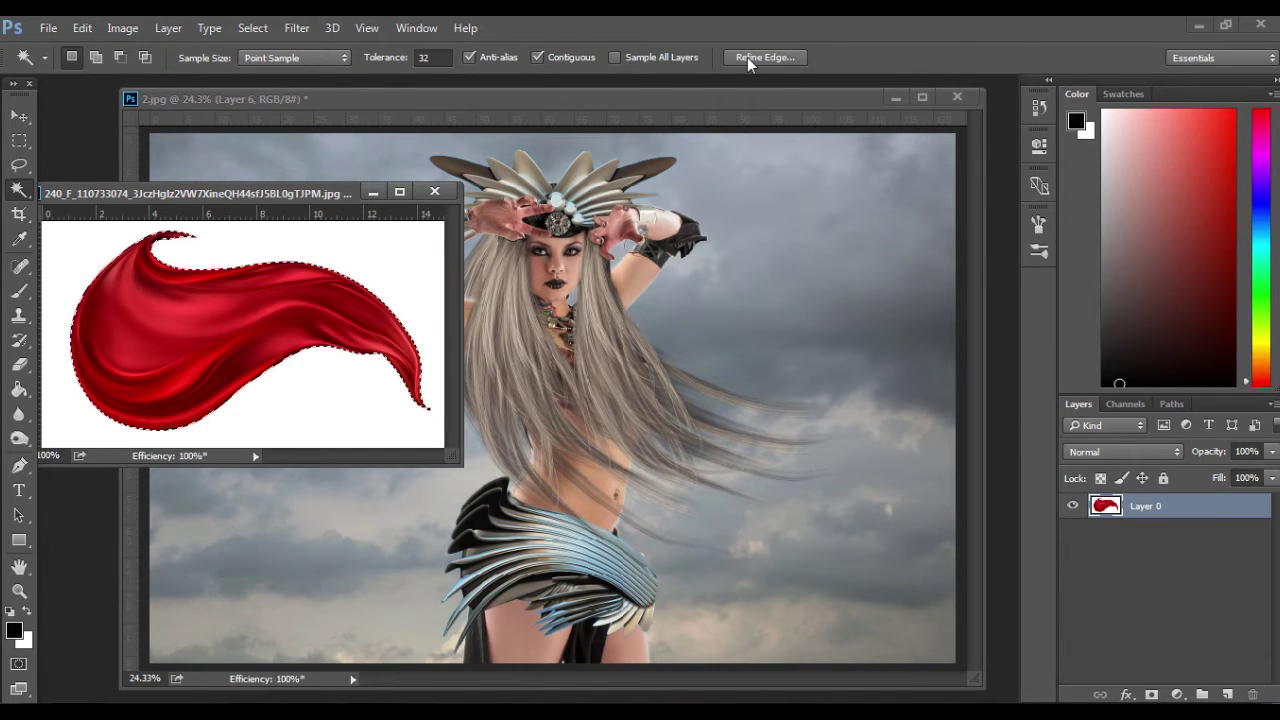
Refine the cloth selection's edge with Smooth 7, output it to a new layer, and bring the cut-out cloth into 2.jpg.
{"action": "left_click", "coordinate": [747, 57]}
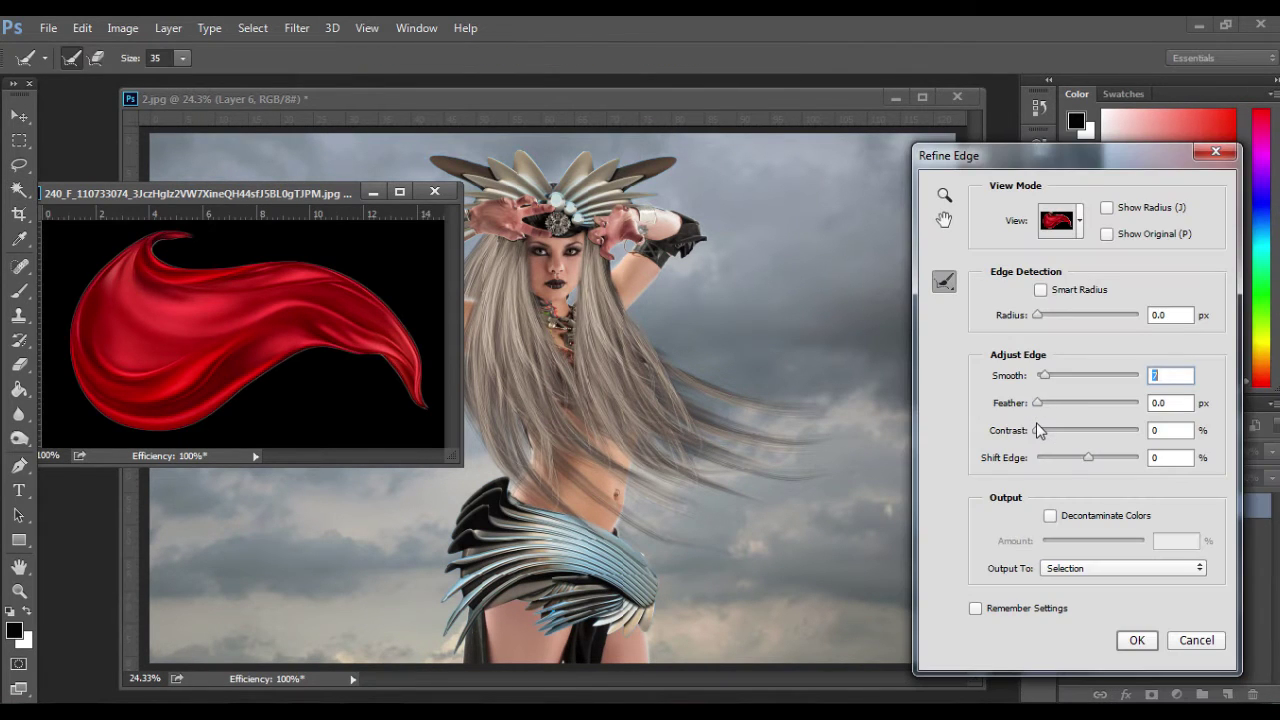
{"action": "key", "text": "Tab"}
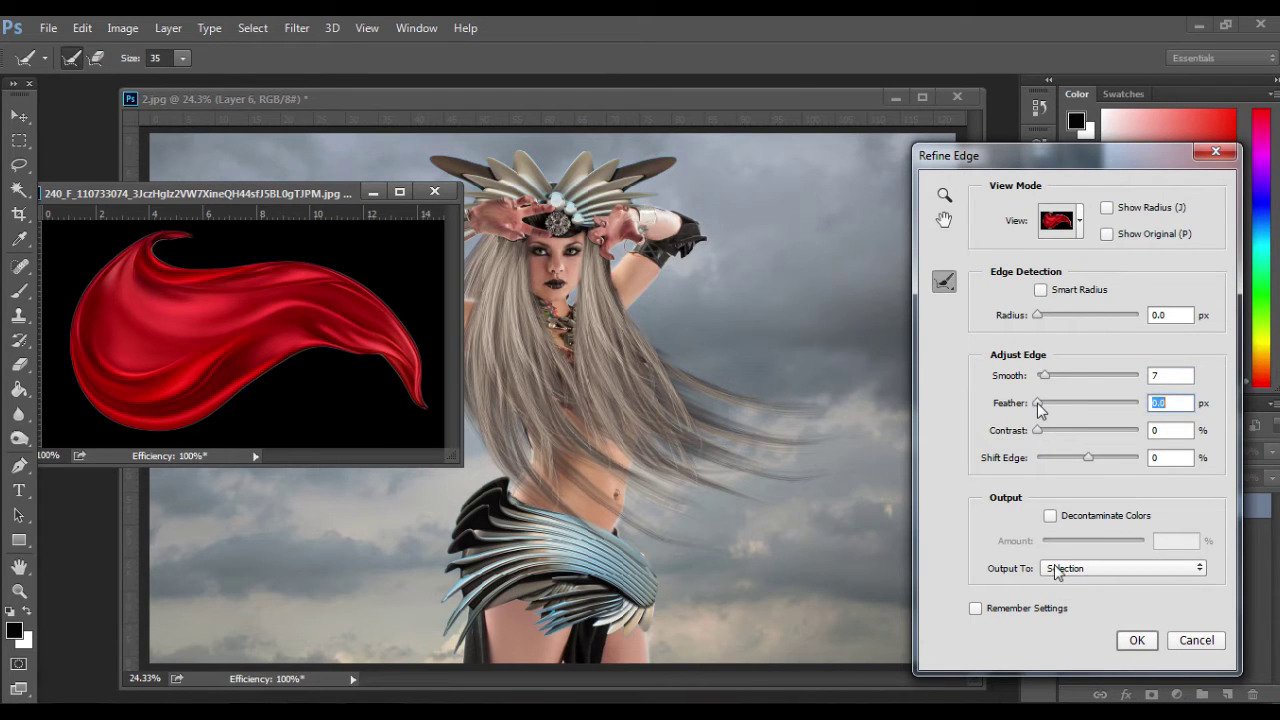
{"action": "left_click", "coordinate": [1098, 620]}
{"action": "left_click", "coordinate": [1123, 637]}
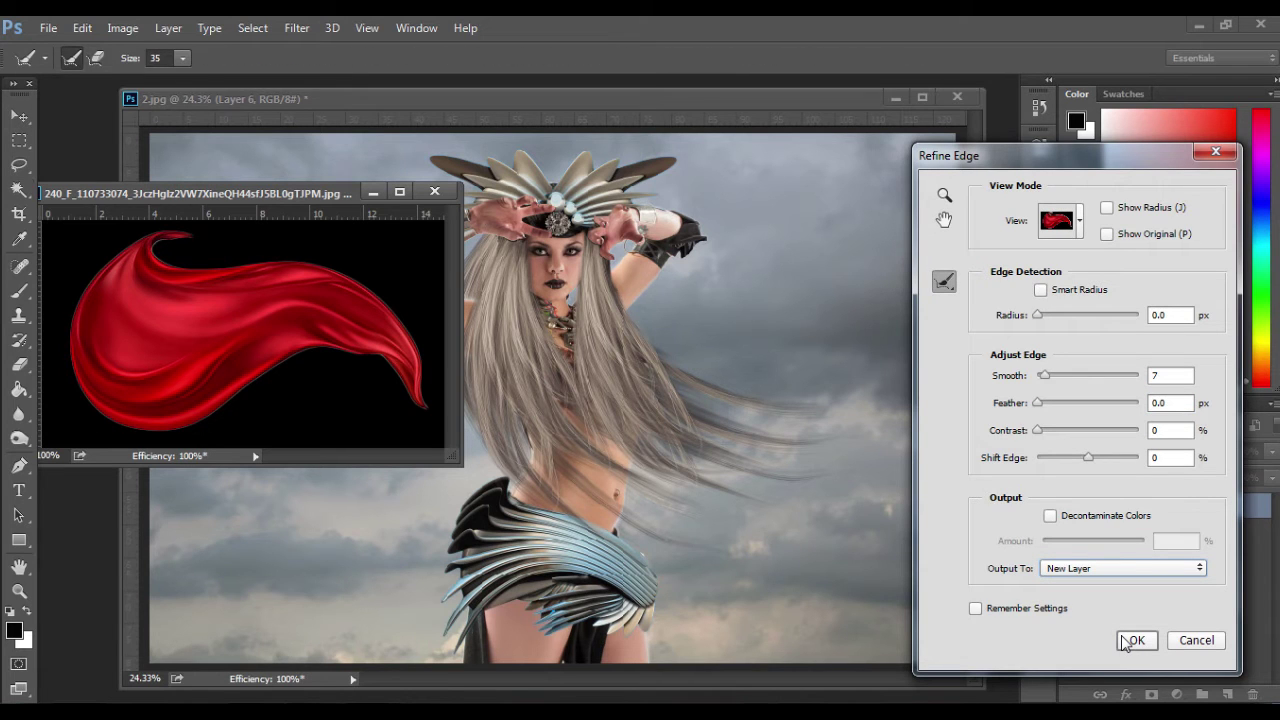
{"action": "left_click", "coordinate": [1134, 640]}
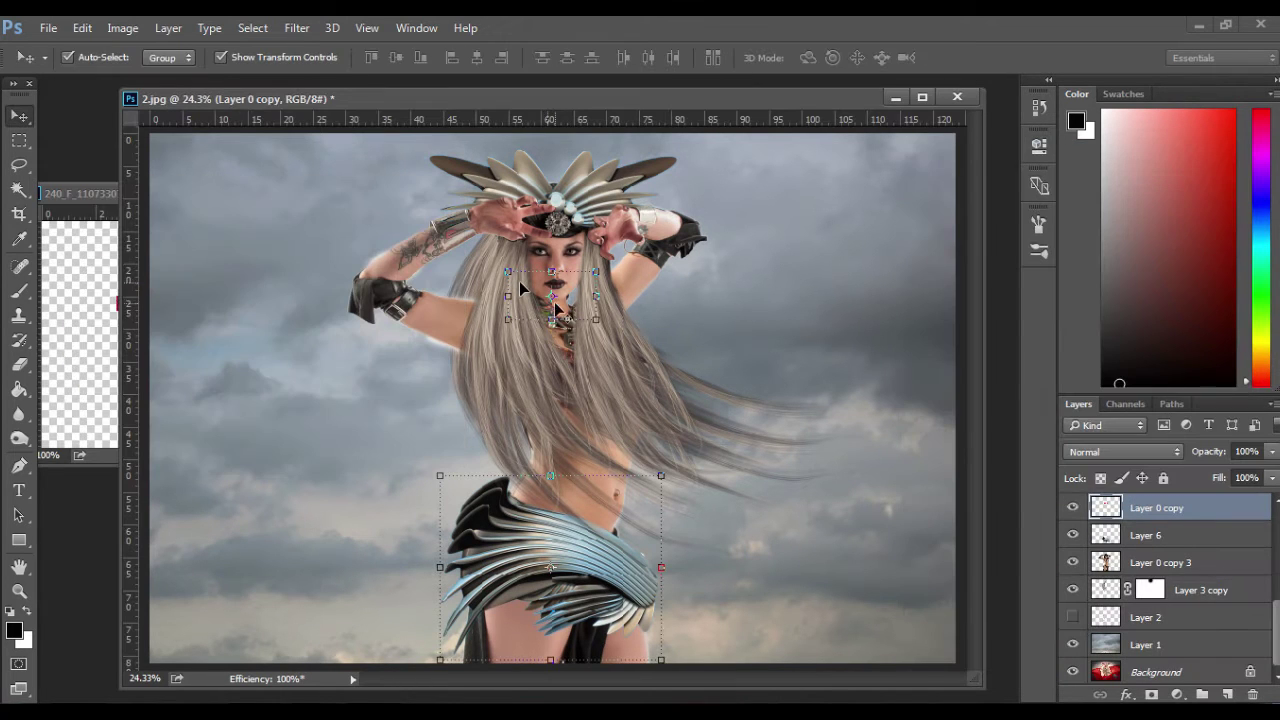
Bring the red cloth layer to the top of the layer stack and enlarge the cloth to about 76 × 42 cm.
{"action": "left_click_drag", "start_coordinate": [1156, 508], "coordinate": [1208, 500]}
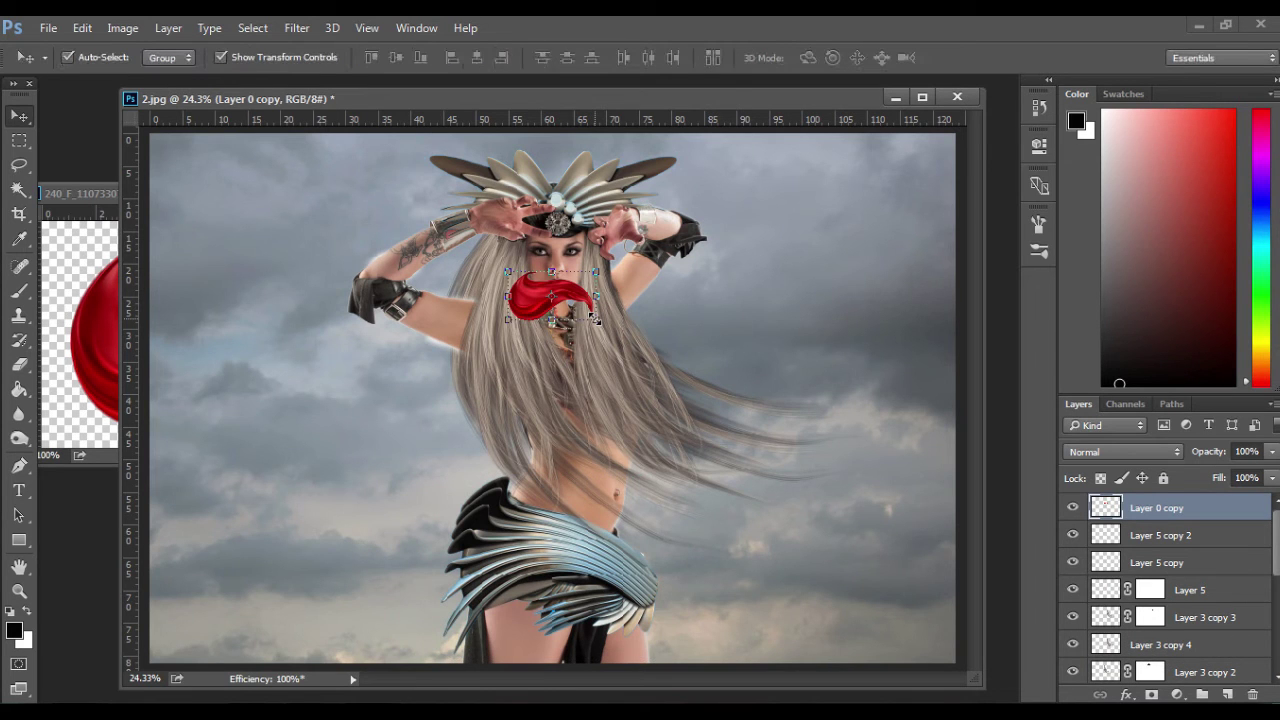
{"action": "left_click_drag", "start_coordinate": [595, 317], "coordinate": [768, 452]}
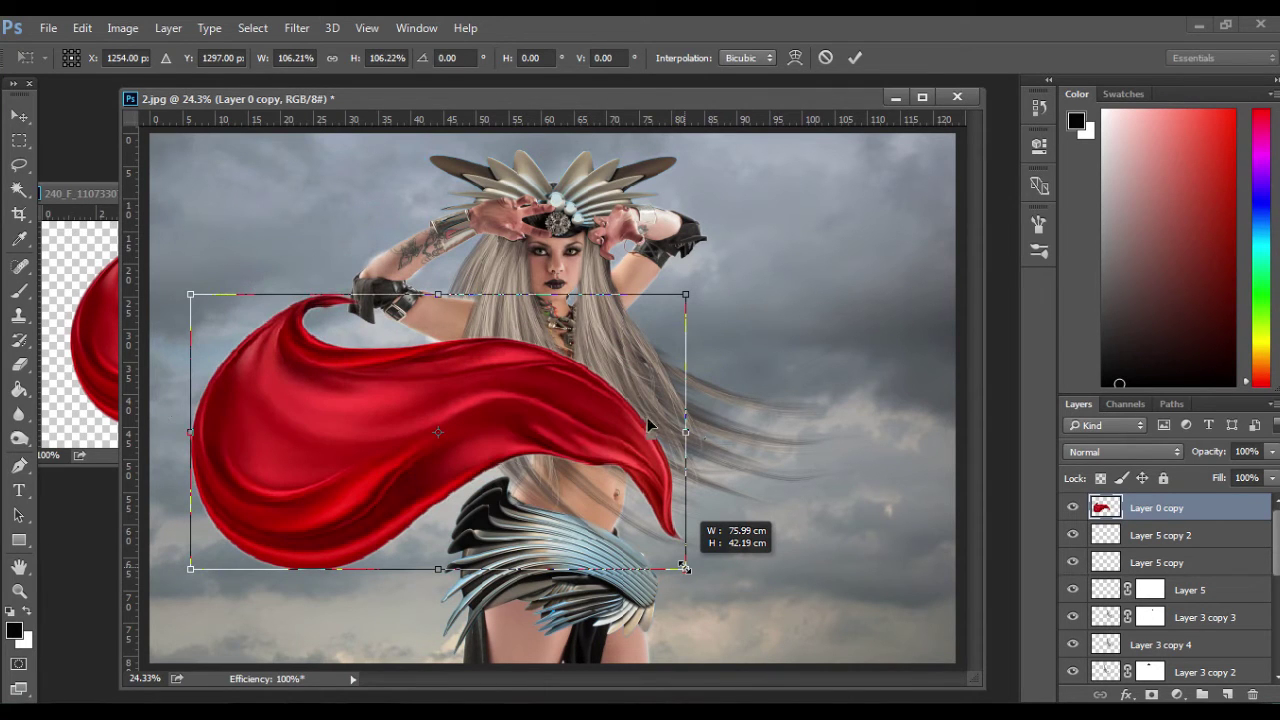
{"action": "left_click_drag", "start_coordinate": [461, 423], "coordinate": [482, 442]}
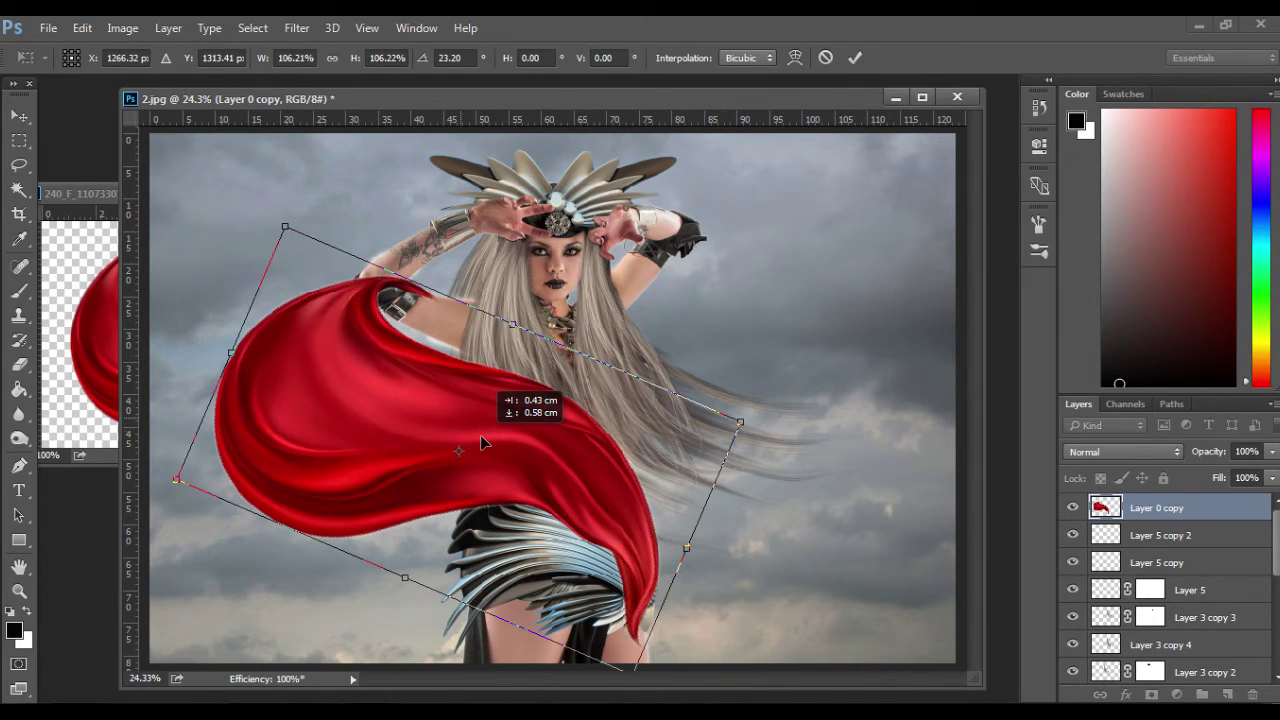
Rotate the cloth to about -78.3° and place it hanging from the woman's raised arm on the image's left side.
{"action": "left_click_drag", "start_coordinate": [739, 380], "coordinate": [424, 164]}
{"action": "left_click_drag", "start_coordinate": [568, 284], "coordinate": [298, 361]}
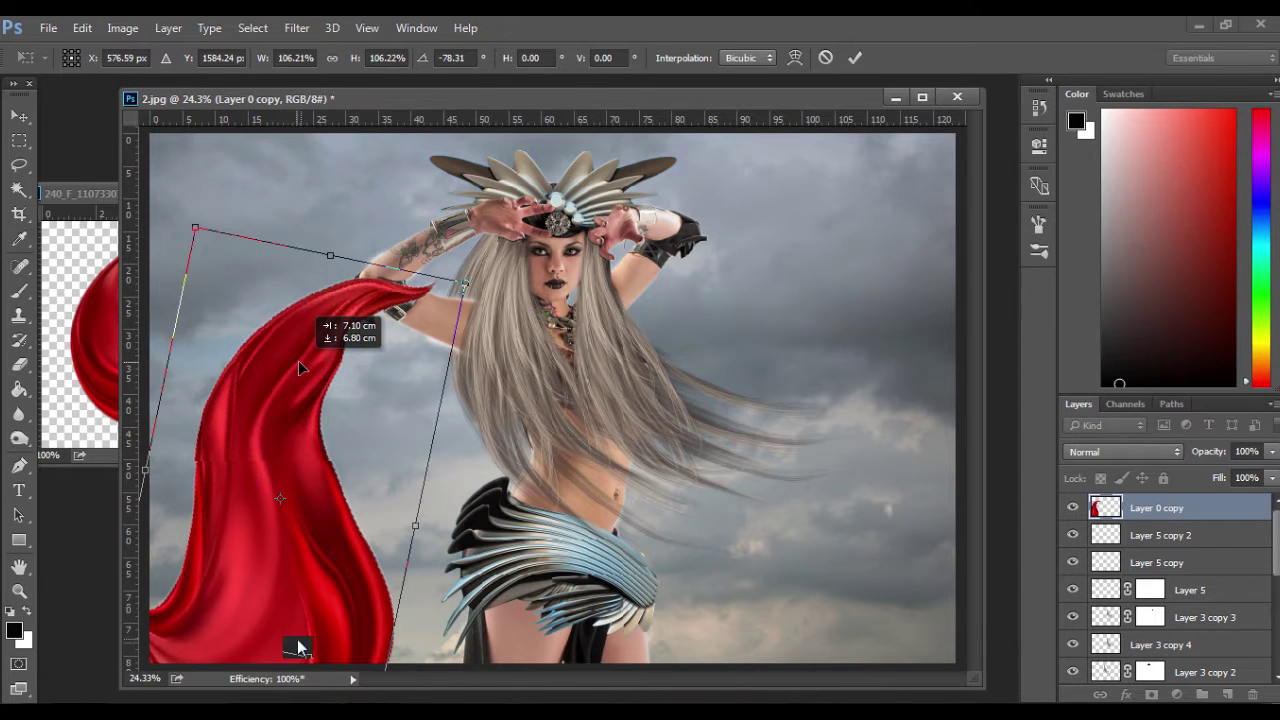
{"action": "scroll", "coordinate": [308, 607], "scroll_direction": "down", "scroll_amount": 3}
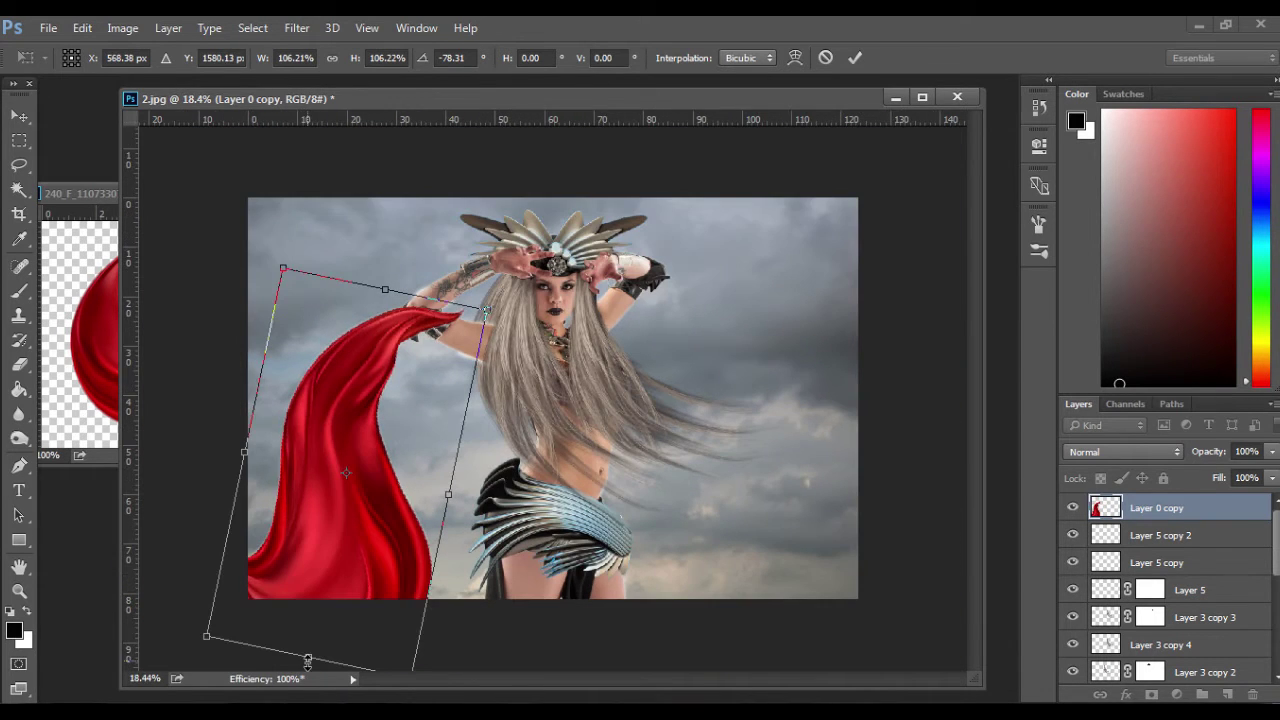
{"action": "left_click_drag", "start_coordinate": [308, 660], "coordinate": [313, 608]}
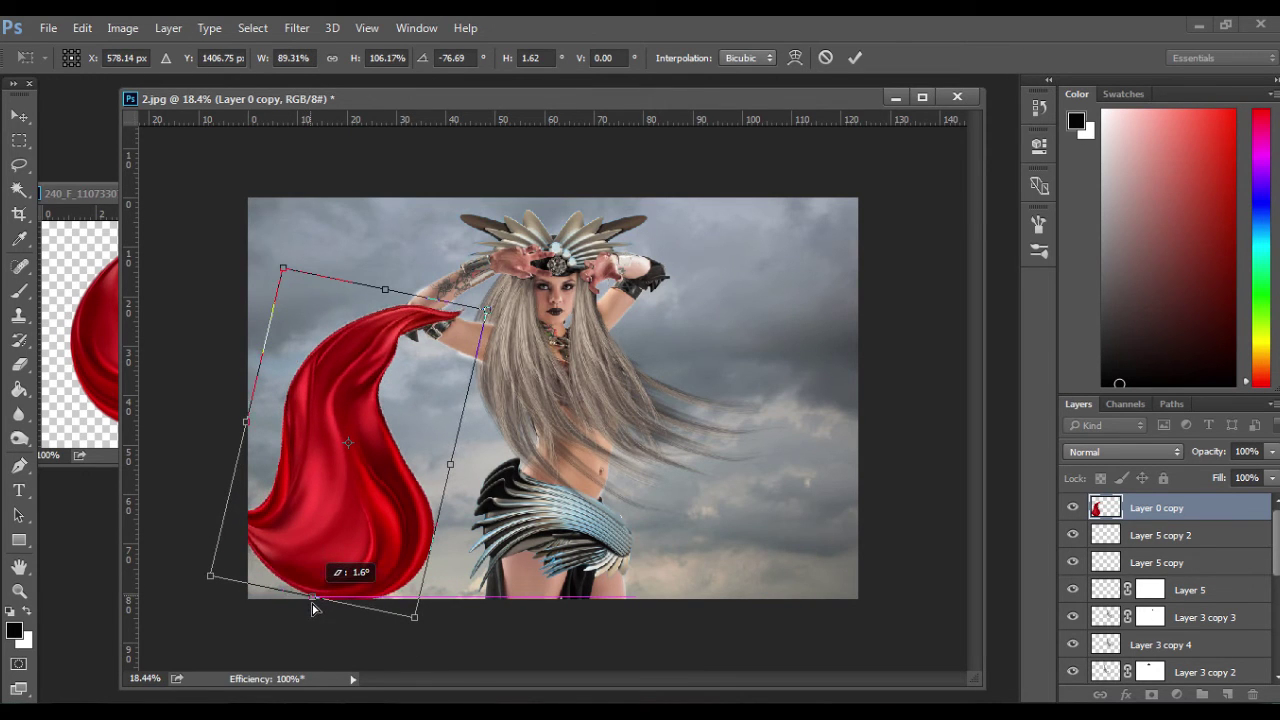
{"action": "left_click", "coordinate": [855, 57]}
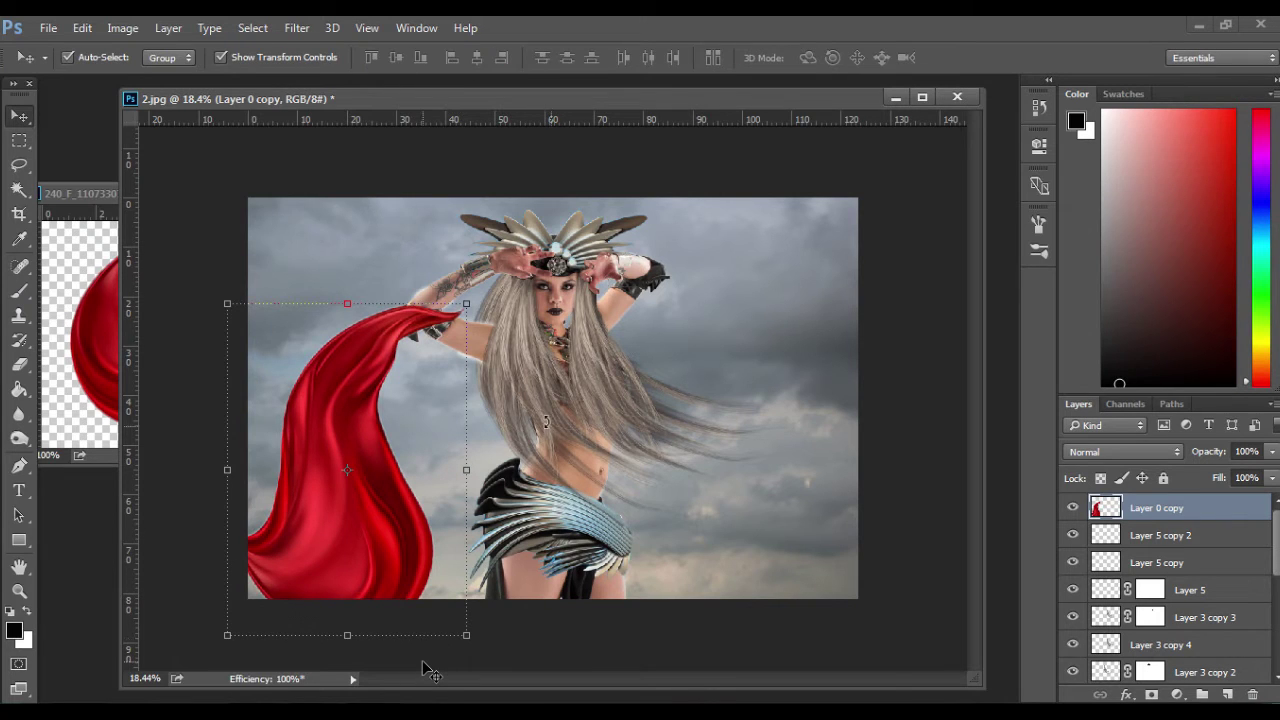
{"action": "key", "text": "ctrl+t"}
{"action": "mouse_move", "coordinate": [365, 432]}
{"action": "left_mouse_down"}
{"action": "mouse_move", "coordinate": [397, 377]}
{"action": "mouse_move", "coordinate": [372, 468]}
{"action": "mouse_move", "coordinate": [378, 430]}
{"action": "mouse_move", "coordinate": [360, 436]}
{"action": "left_mouse_up"}
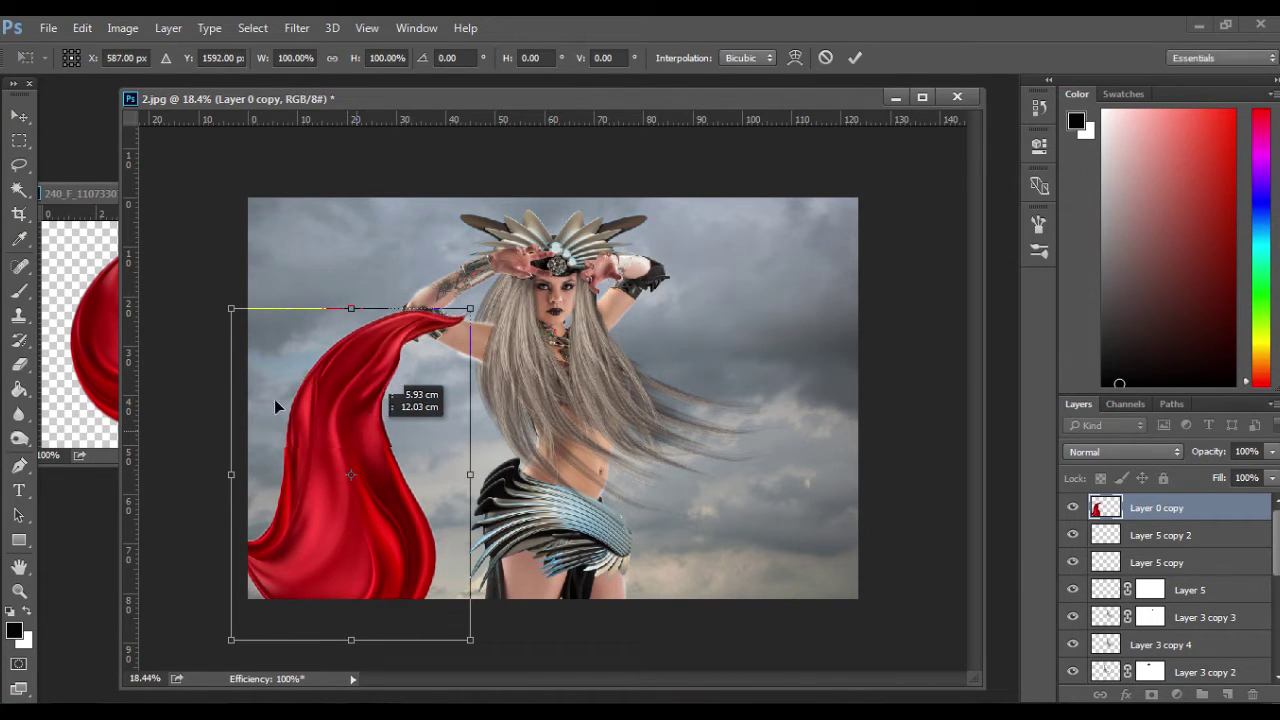
{"action": "key", "text": "Return"}
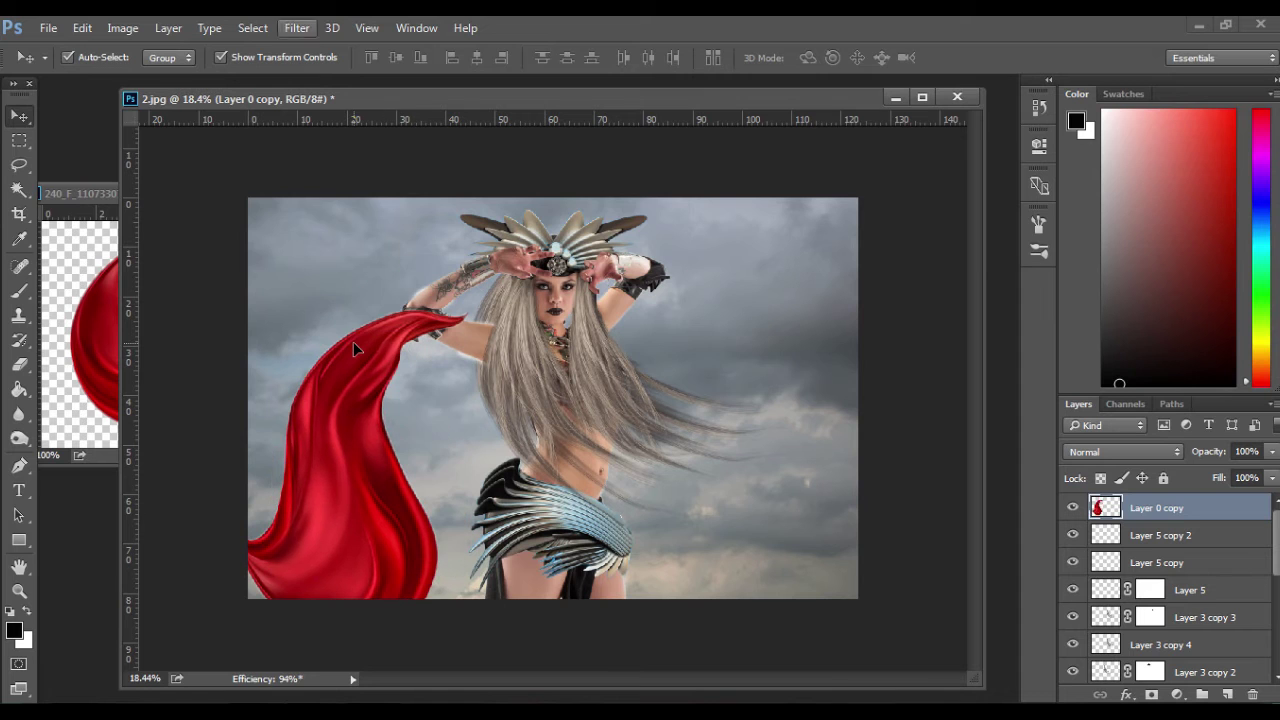
Open the cloth in Liquify and pull its lower-left tip out past the canvas's left edge.
{"action": "left_click", "coordinate": [296, 27]}
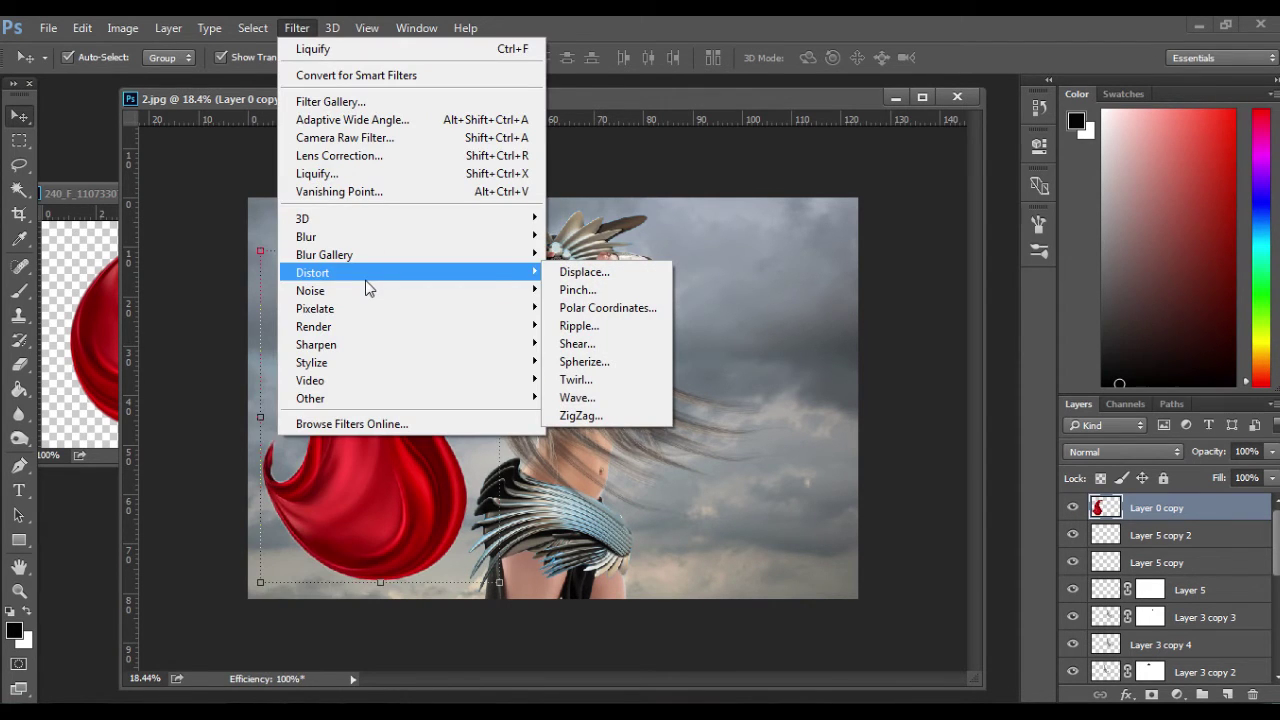
{"action": "key", "text": "shift+ctrl+x"}
{"action": "left_click", "coordinate": [776, 309]}
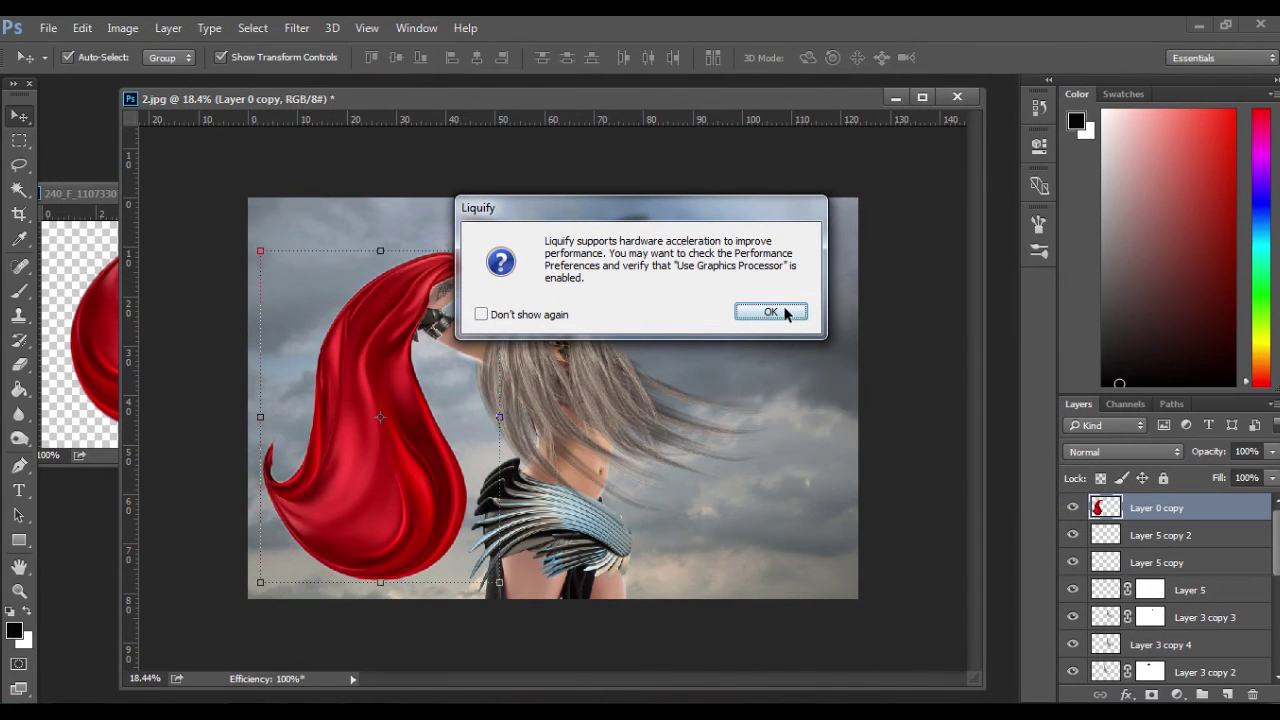
{"action": "left_click", "coordinate": [772, 312]}
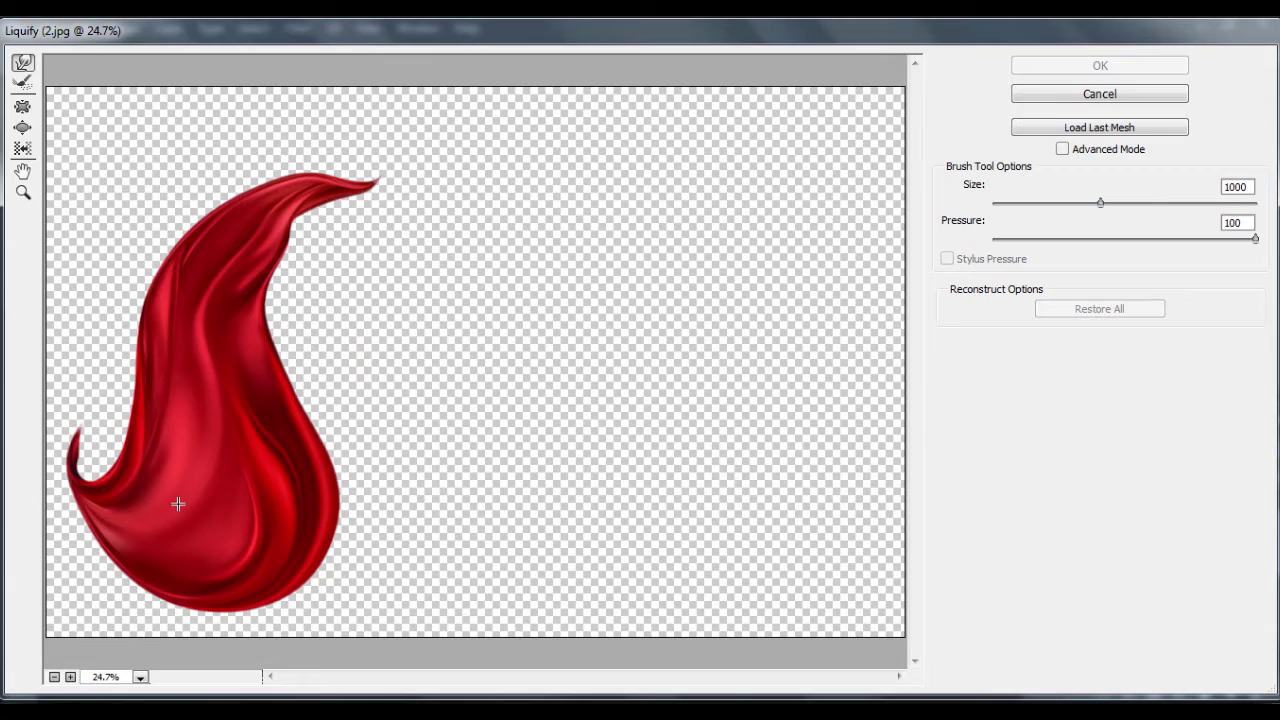
{"action": "mouse_move", "coordinate": [86, 503]}
{"action": "left_mouse_down"}
{"action": "mouse_move", "coordinate": [66, 520]}
{"action": "mouse_move", "coordinate": [18, 510]}
{"action": "mouse_move", "coordinate": [17, 497]}
{"action": "mouse_move", "coordinate": [1, 514]}
{"action": "left_mouse_up"}
{"action": "key", "text": "ctrl+z"}
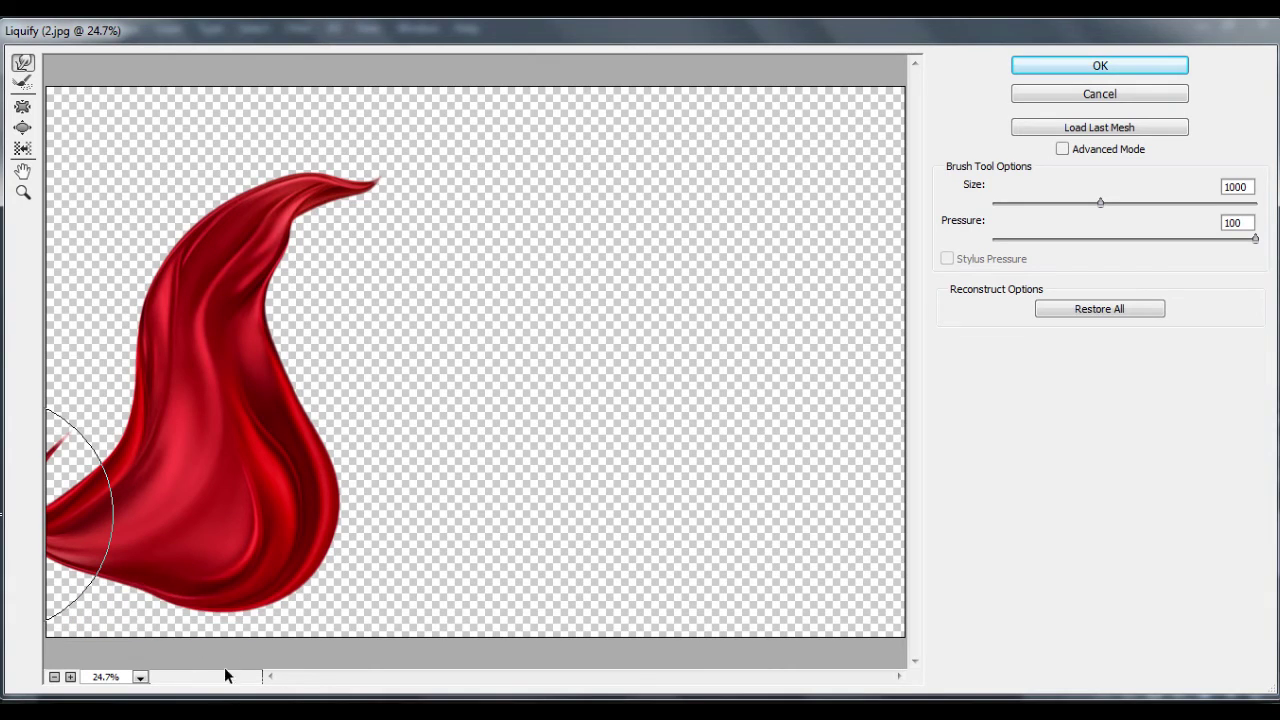
Push the cloth's bottom down to the canvas edge and its lower-right side outward with Forward Warp at size 1000, and apply Liquify.
{"action": "left_click_drag", "start_coordinate": [120, 570], "coordinate": [292, 620]}
{"action": "left_click_drag", "start_coordinate": [317, 577], "coordinate": [308, 628]}
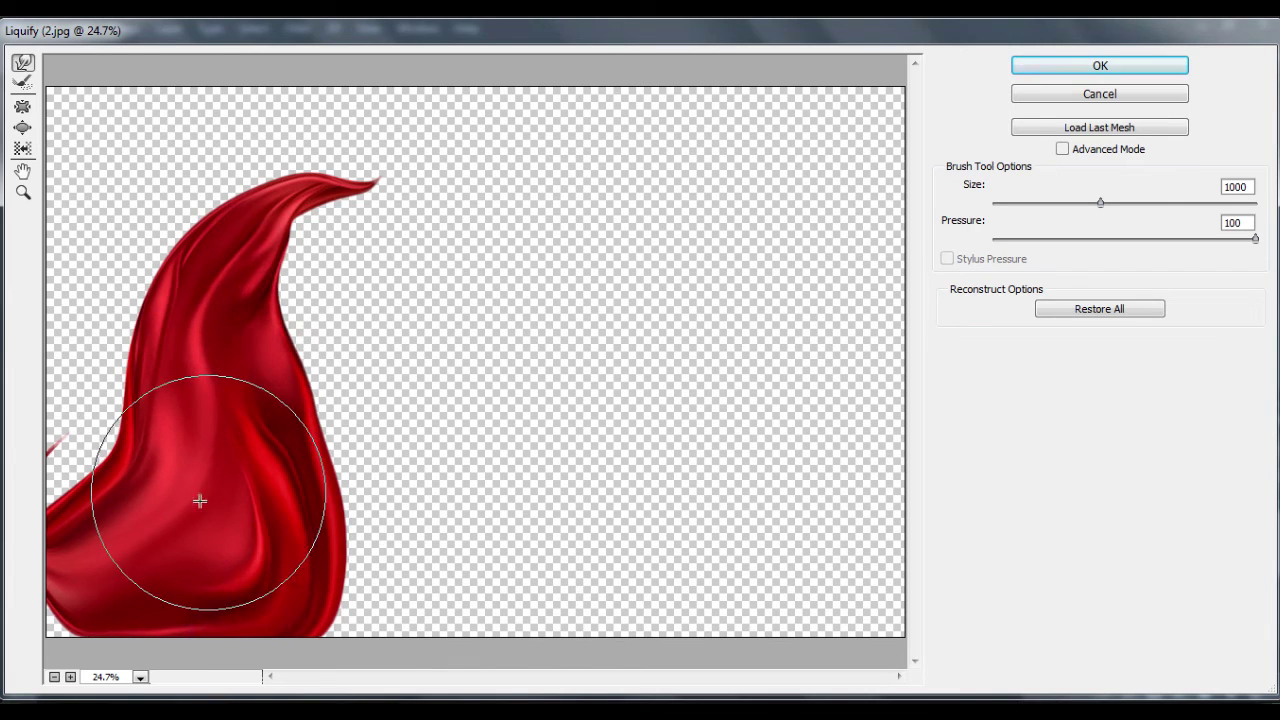
{"action": "mouse_move", "coordinate": [206, 500]}
{"action": "left_mouse_down"}
{"action": "mouse_move", "coordinate": [225, 560]}
{"action": "mouse_move", "coordinate": [113, 587]}
{"action": "mouse_move", "coordinate": [234, 600]}
{"action": "left_mouse_up"}
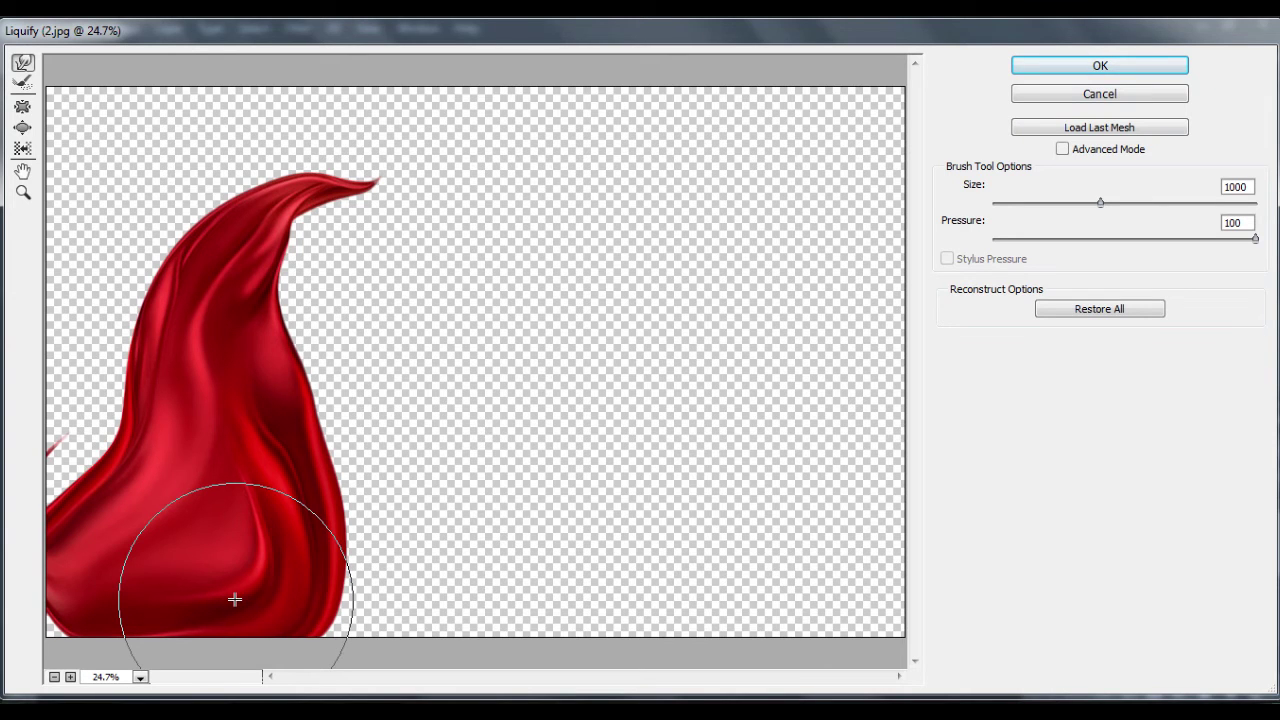
{"action": "left_click_drag", "start_coordinate": [319, 522], "coordinate": [357, 525]}
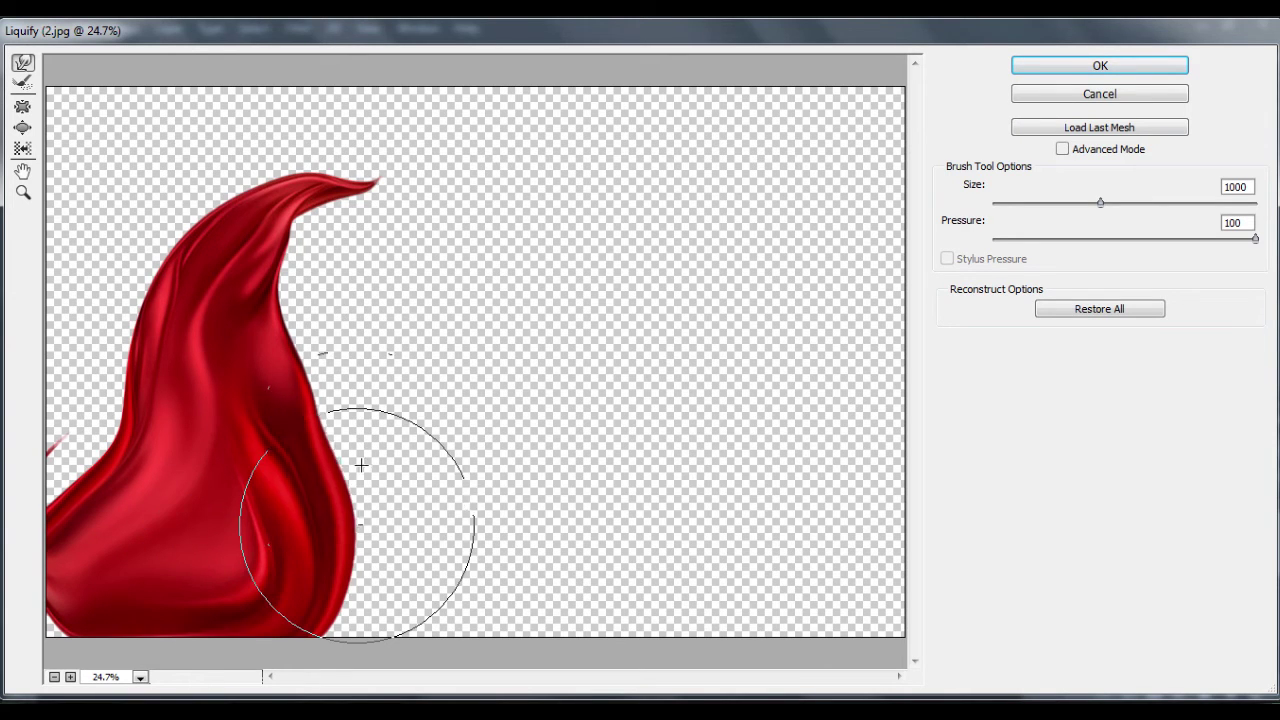
{"action": "left_click", "coordinate": [1143, 65]}
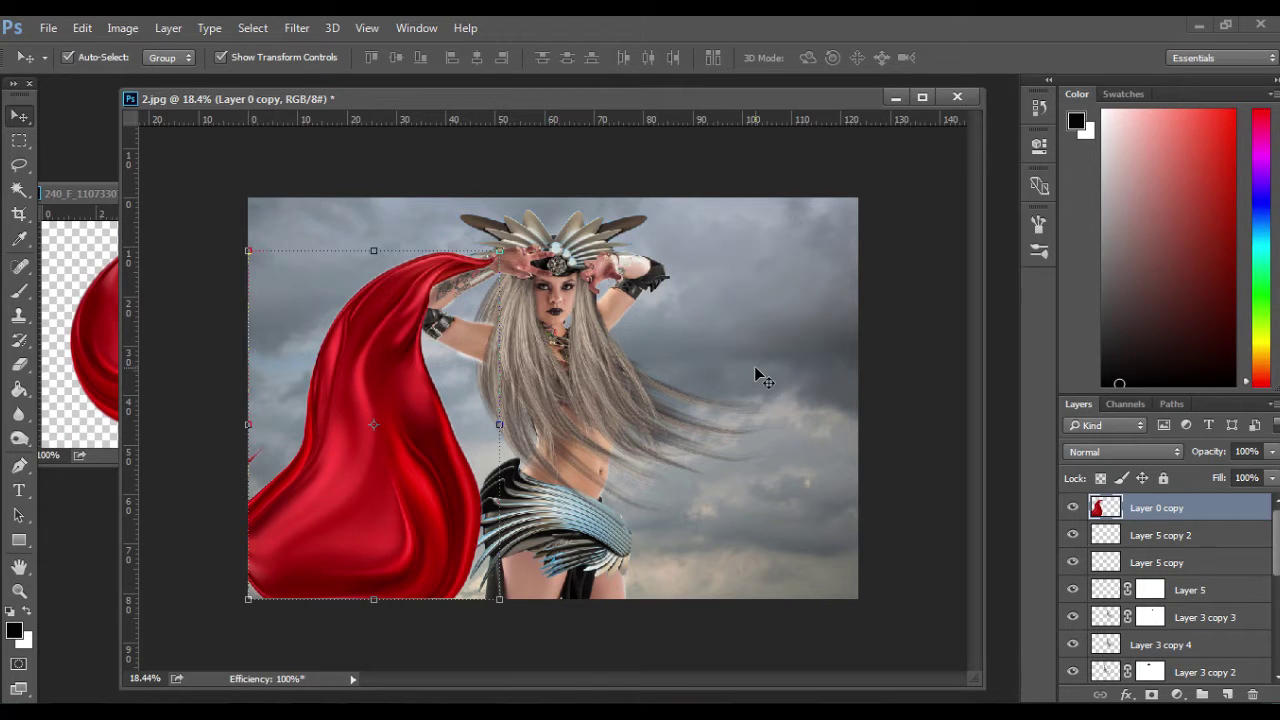
Reposition the reshaped cloth below the woman's raised arm and enlarge it to about 119%, with its tip near her bracelet.
{"action": "left_click_drag", "start_coordinate": [388, 396], "coordinate": [348, 367]}
{"action": "key", "text": "ctrl+z"}
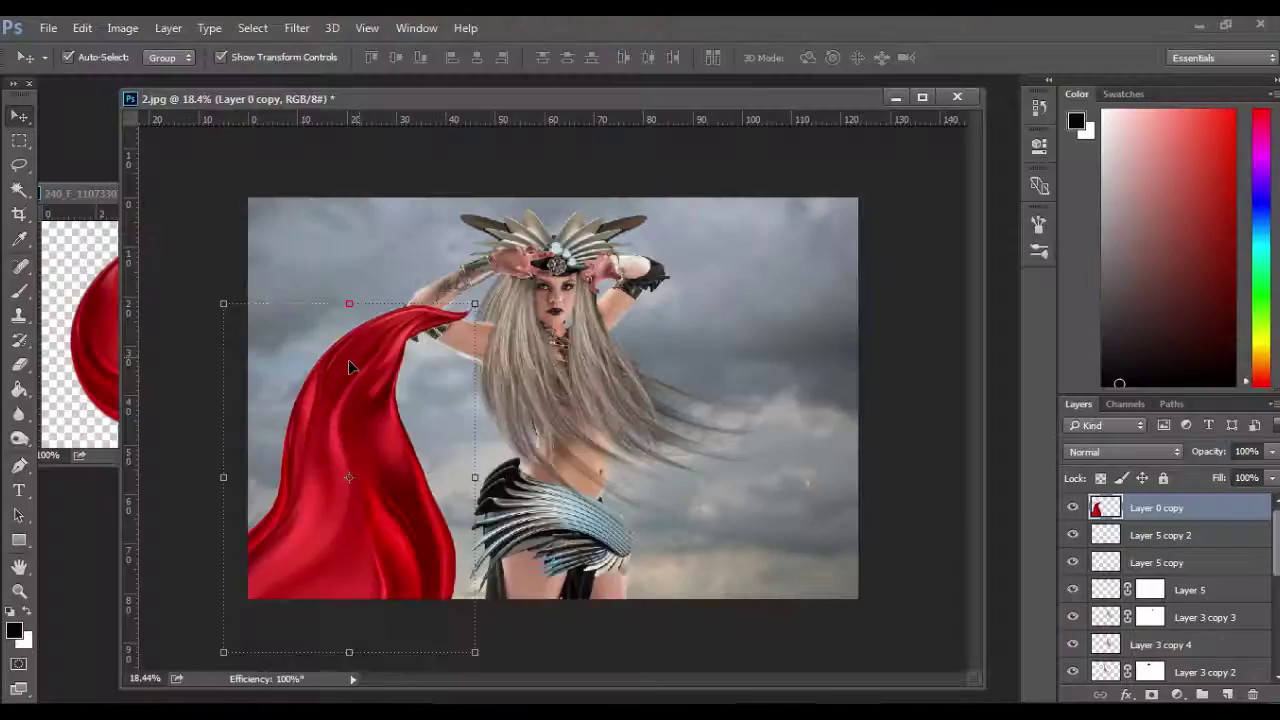
{"action": "left_click", "coordinate": [1199, 25]}
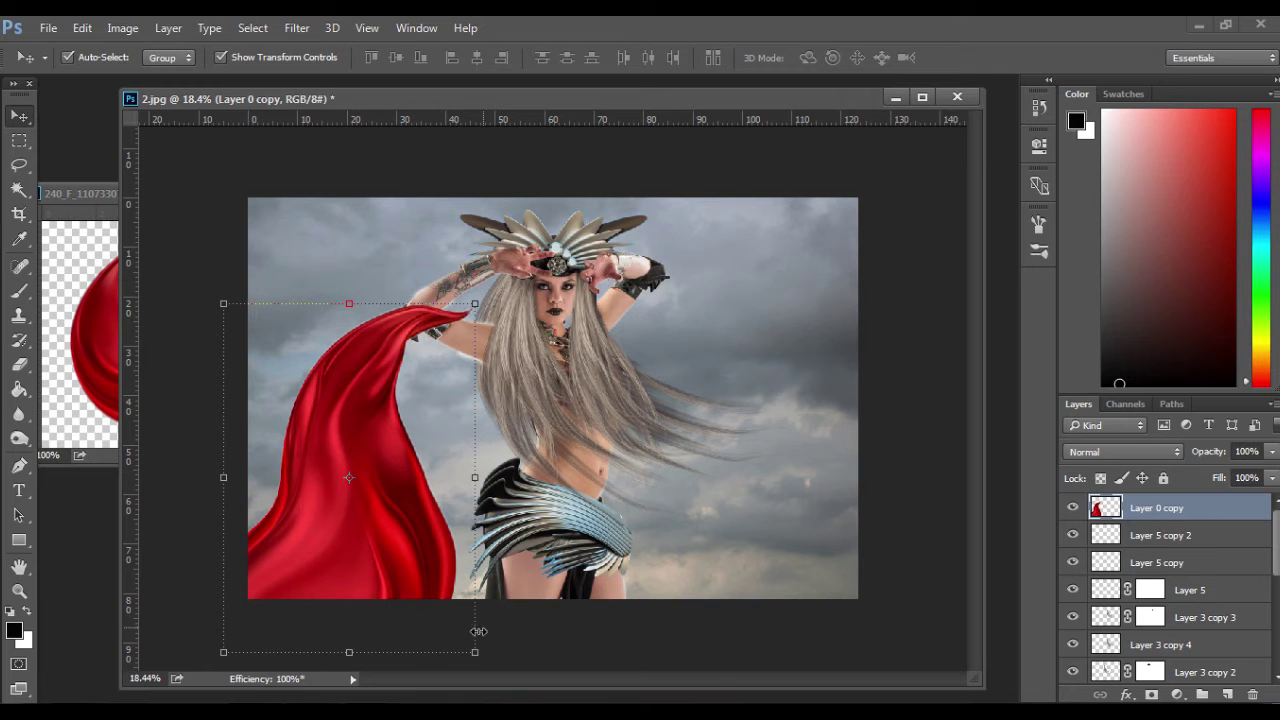
{"action": "left_click_drag", "start_coordinate": [482, 648], "coordinate": [559, 688]}
{"action": "left_click_drag", "start_coordinate": [277, 490], "coordinate": [246, 499]}
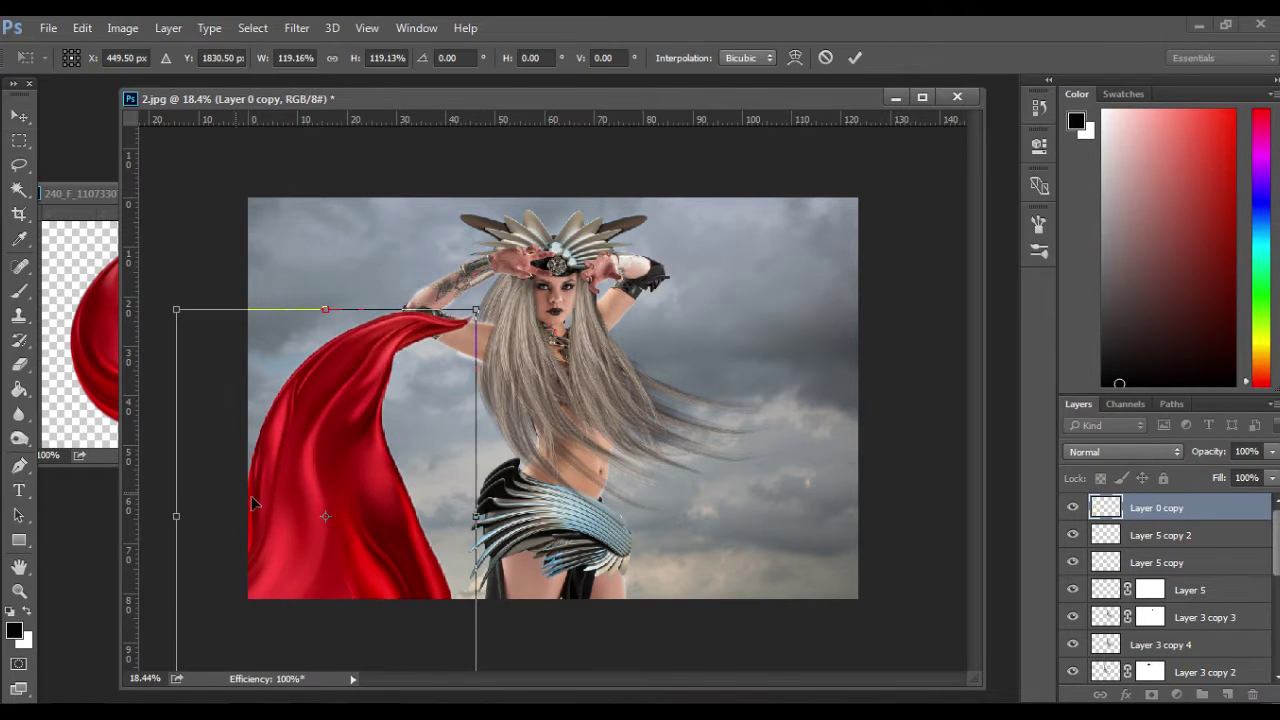
{"action": "mouse_move", "coordinate": [286, 459]}
{"action": "left_mouse_down"}
{"action": "mouse_move", "coordinate": [271, 475]}
{"action": "mouse_move", "coordinate": [280, 462]}
{"action": "left_mouse_up"}
{"action": "key", "text": "Return"}
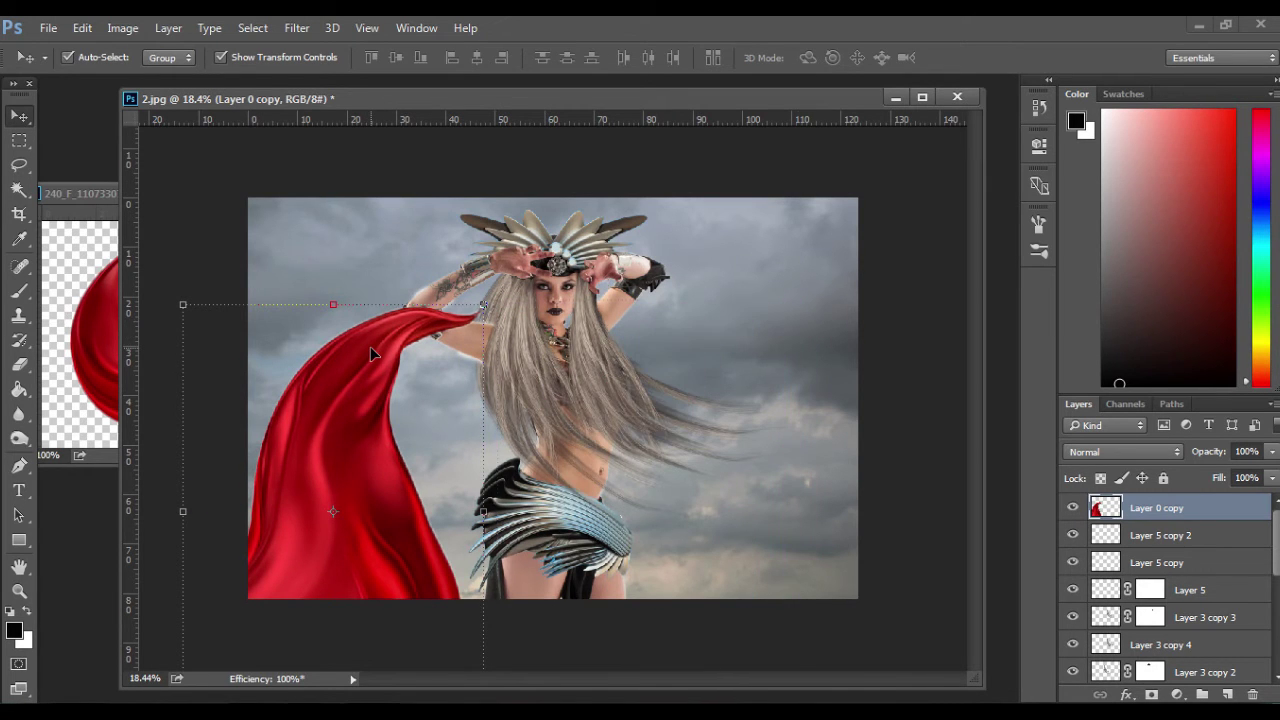
Duplicate the cloth, flip the copy horizontally, and rotate it to about -18° so it flows from the woman's opposite hand.
{"action": "left_click_drag", "start_coordinate": [370, 346], "coordinate": [684, 341]}
{"action": "left_click", "coordinate": [806, 323]}
{"action": "right_click", "coordinate": [709, 367]}
{"action": "left_click", "coordinate": [774, 608]}
{"action": "left_click_drag", "start_coordinate": [708, 391], "coordinate": [799, 380]}
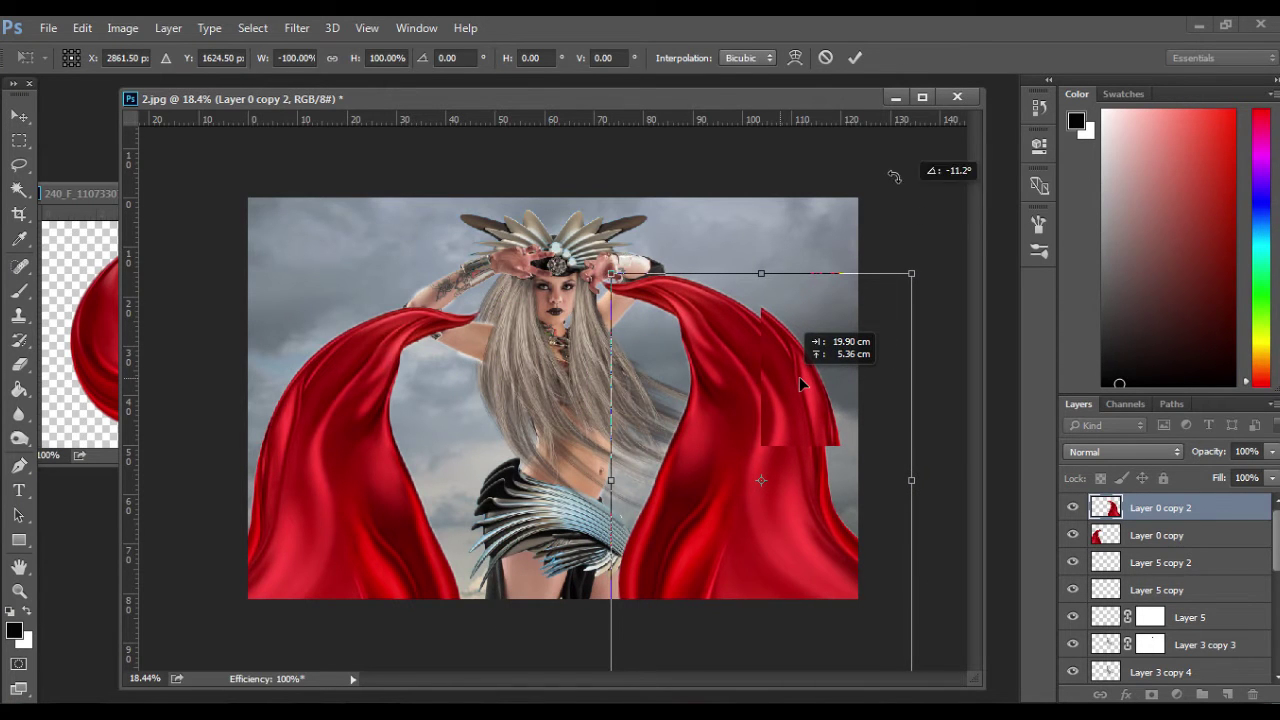
{"action": "left_click_drag", "start_coordinate": [768, 348], "coordinate": [827, 298]}
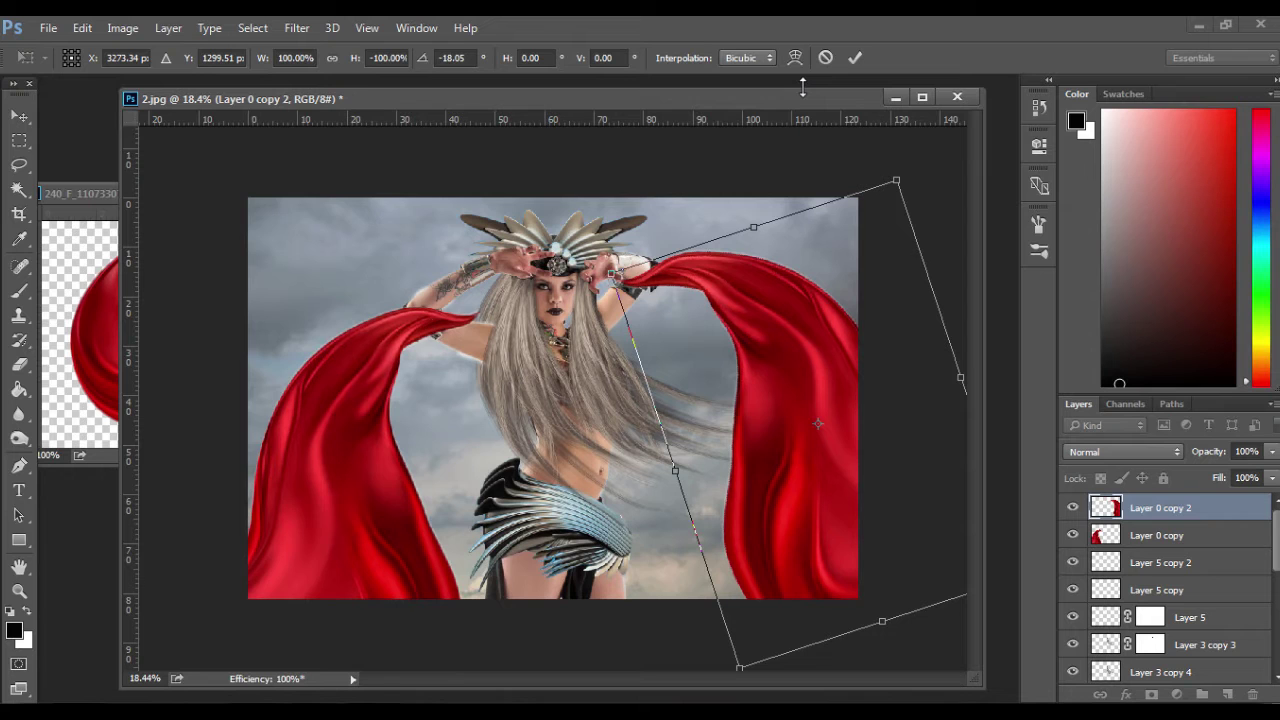
{"action": "key", "text": "Return"}
Warp the left cloth so that its upper tip pulls back to the woman's bracelet.
{"action": "left_click", "coordinate": [468, 319]}
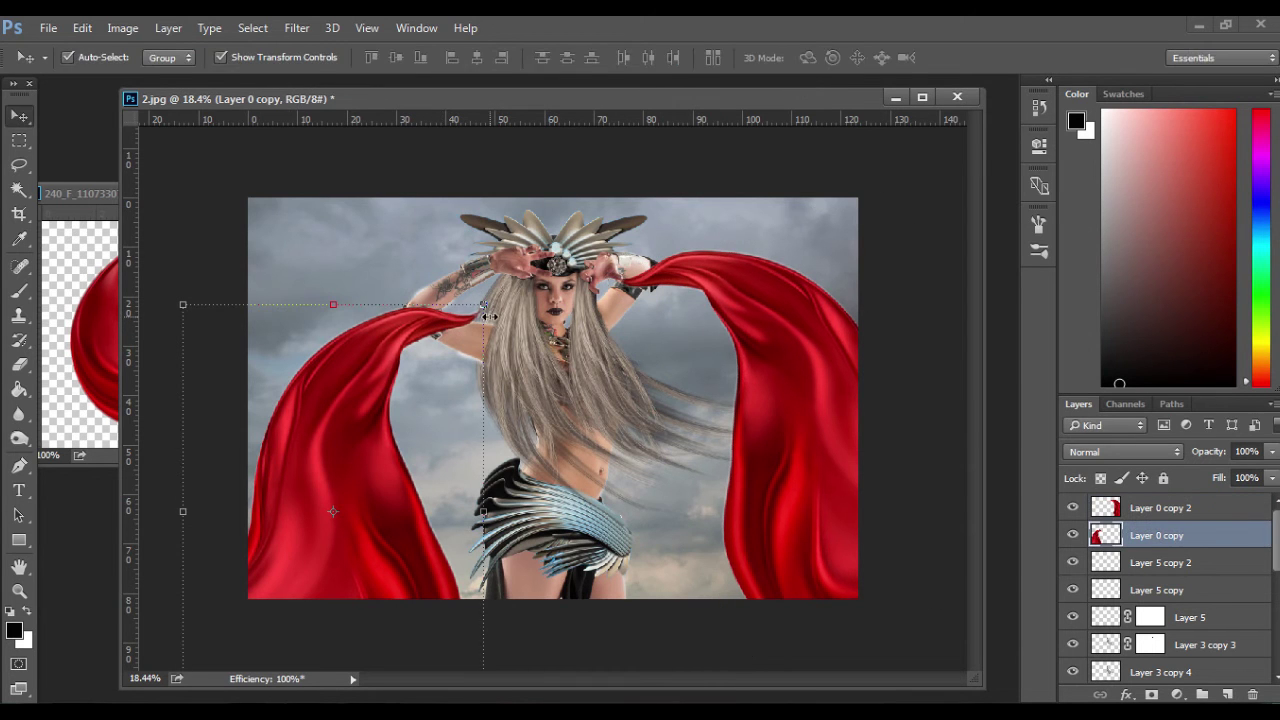
{"action": "right_click", "coordinate": [488, 316]}
{"action": "left_click", "coordinate": [530, 450]}
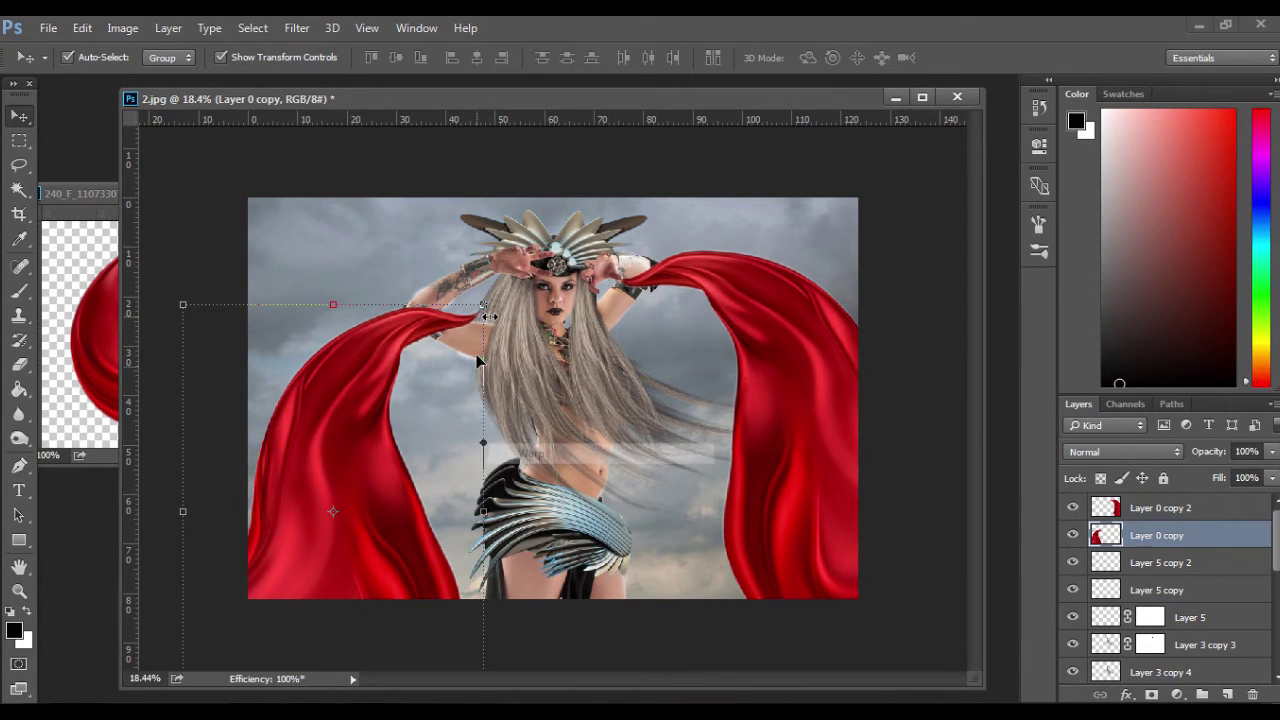
{"action": "left_click_drag", "start_coordinate": [484, 306], "coordinate": [445, 300]}
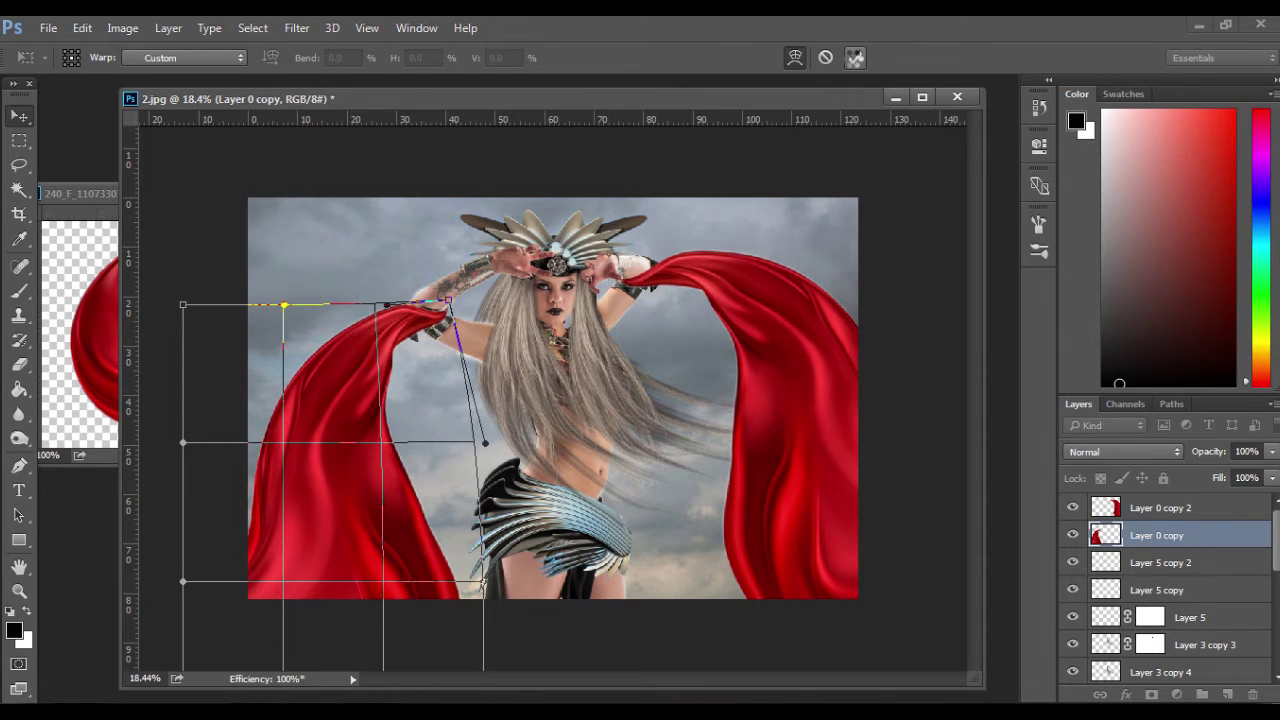
{"action": "left_click", "coordinate": [855, 57]}
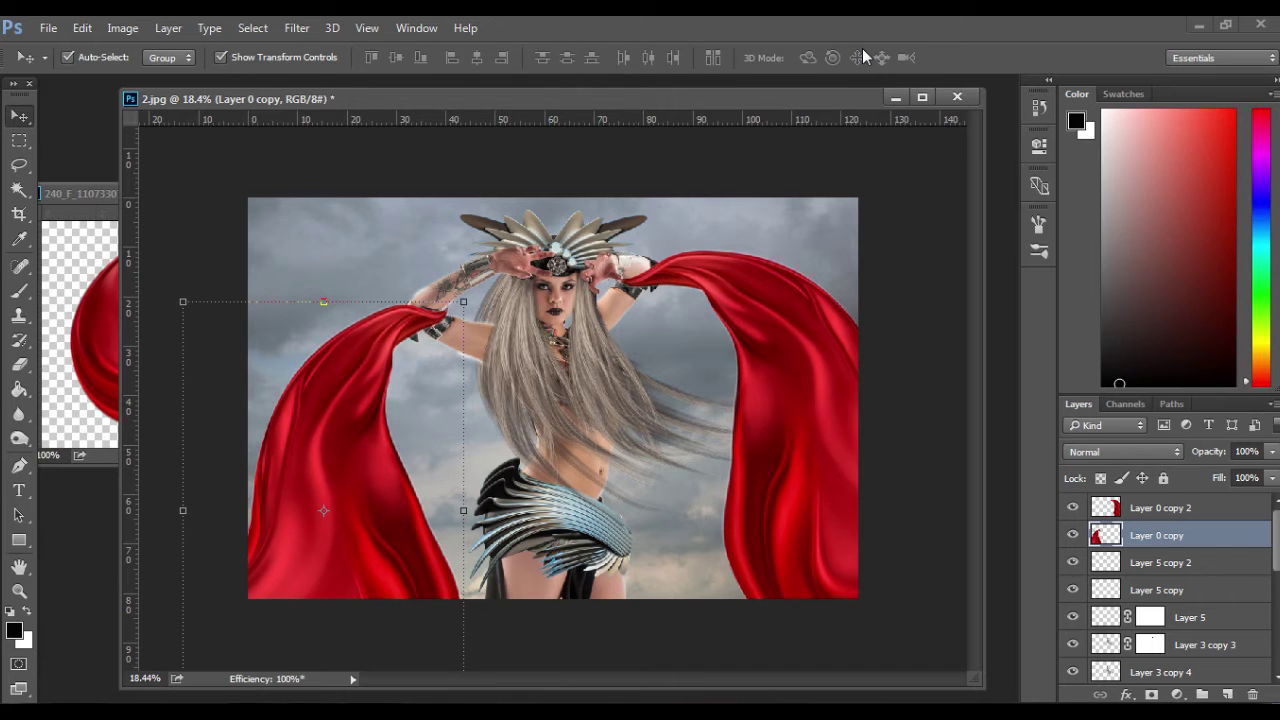
Duplicate the left cloth, rotate the copy to about -58.7°, and lay it across the lower-left part of the image.
{"action": "left_click_drag", "start_coordinate": [370, 430], "coordinate": [347, 410], "text": "alt"}
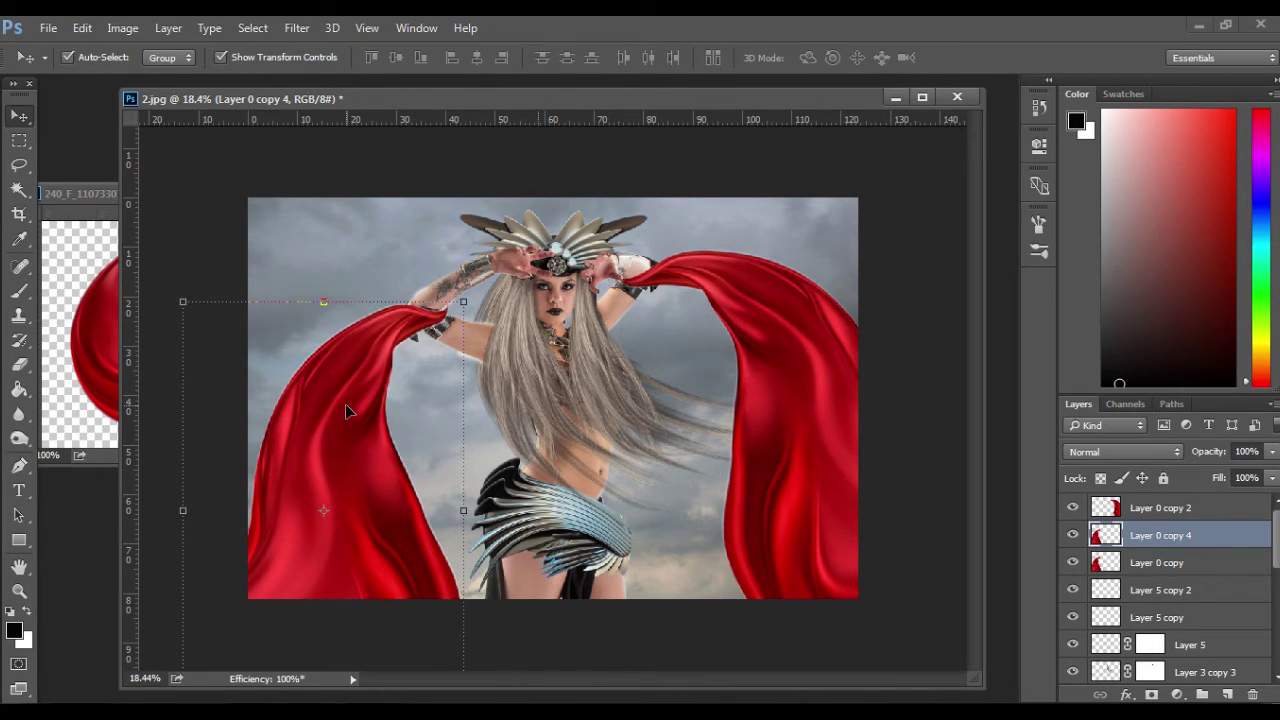
{"action": "left_click_drag", "start_coordinate": [347, 411], "coordinate": [391, 327]}
{"action": "left_click_drag", "start_coordinate": [525, 419], "coordinate": [466, 245]}
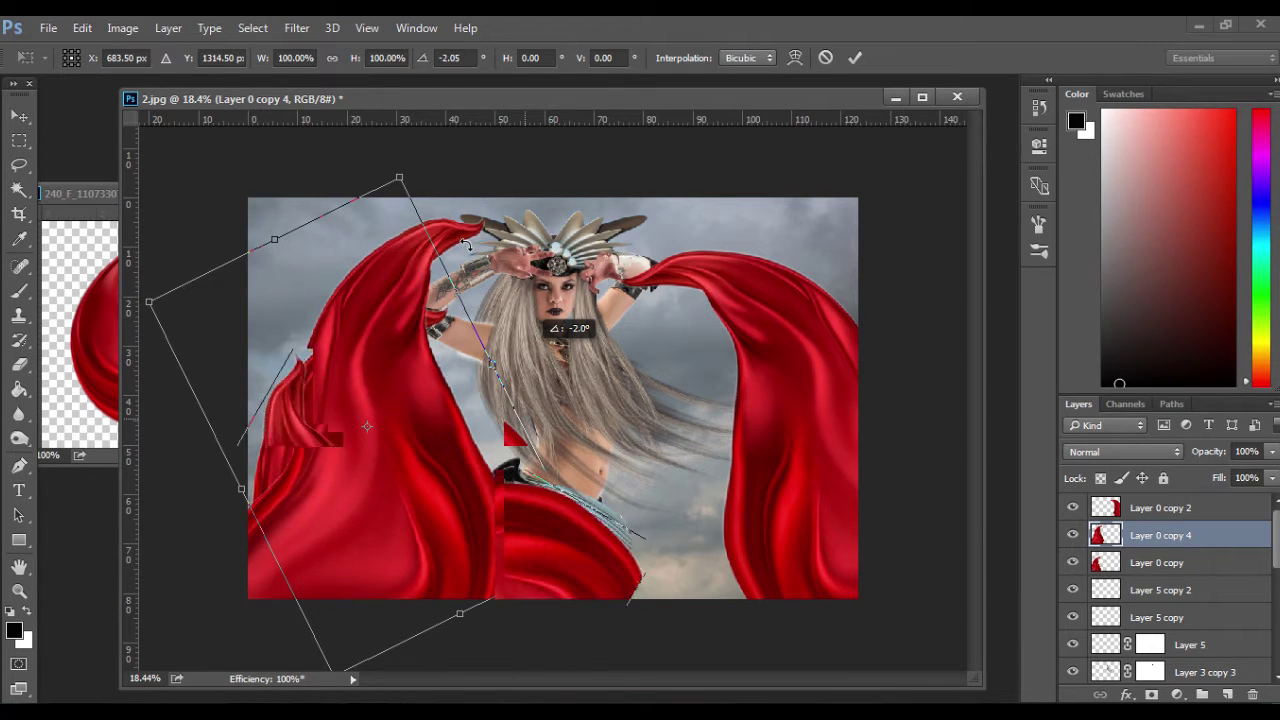
{"action": "left_click_drag", "start_coordinate": [410, 385], "coordinate": [395, 520]}
Enlarge the lower cloth copy to about 151% and position it along the image's bottom edge, covering part of the hip wing.
{"action": "left_click_drag", "start_coordinate": [588, 576], "coordinate": [767, 493], "text": "alt"}
{"action": "key", "text": "ctrl+z"}
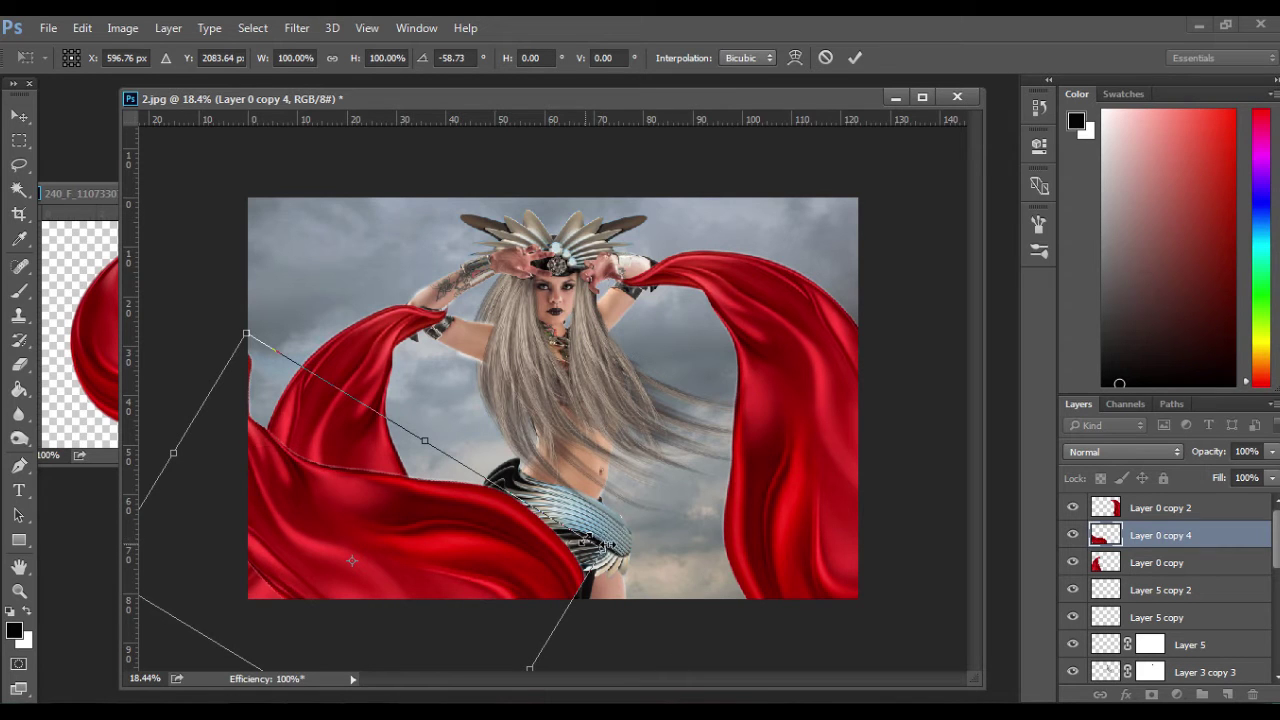
{"action": "left_click_drag", "start_coordinate": [607, 546], "coordinate": [735, 502], "text": "alt+shift"}
{"action": "left_click_drag", "start_coordinate": [560, 555], "coordinate": [551, 598]}
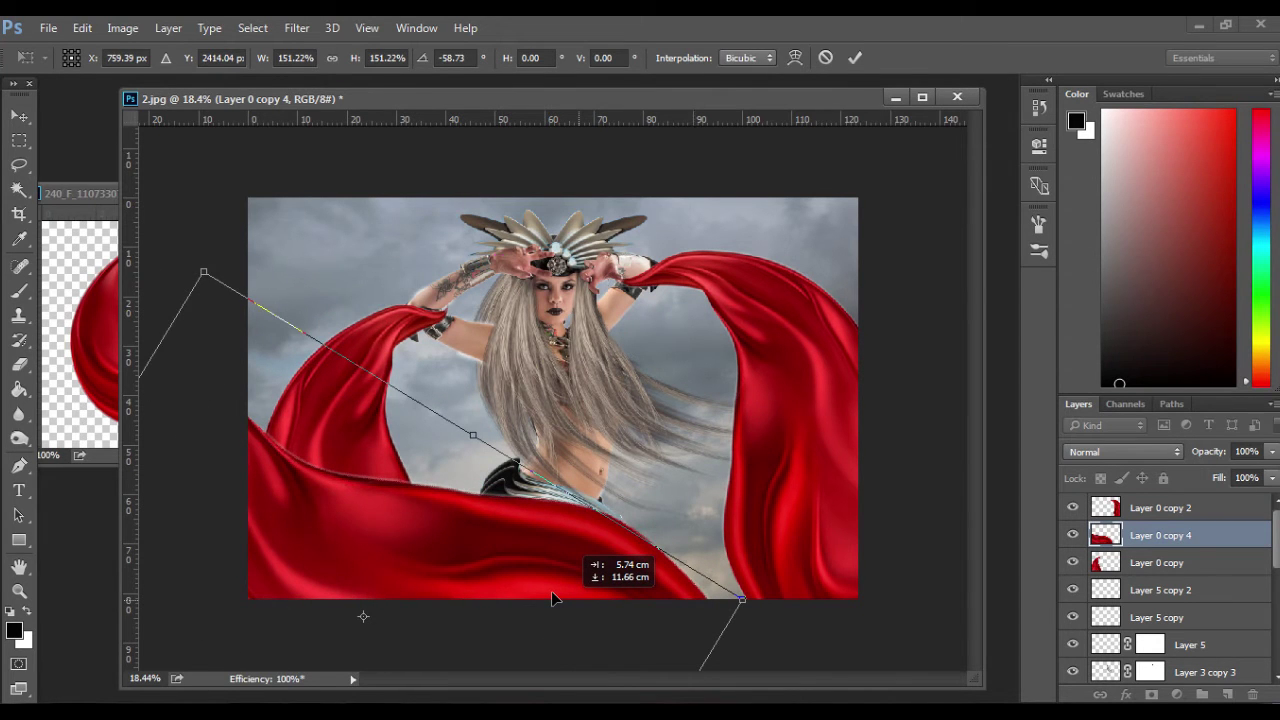
{"action": "left_click_drag", "start_coordinate": [551, 598], "coordinate": [497, 513]}
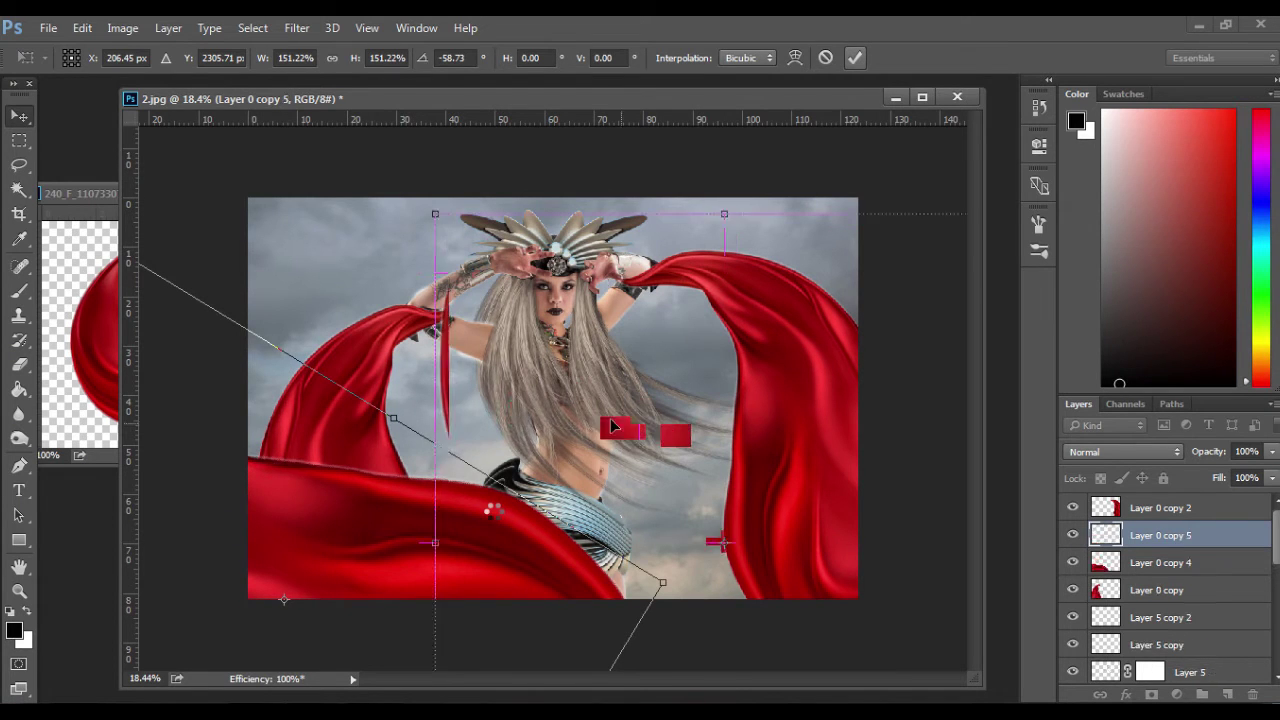
Move the new lower cloth copy to the image's opposite side, bring it above the right-hand cloth, and flip it horizontally.
{"action": "left_click_drag", "start_coordinate": [527, 418], "coordinate": [571, 480]}
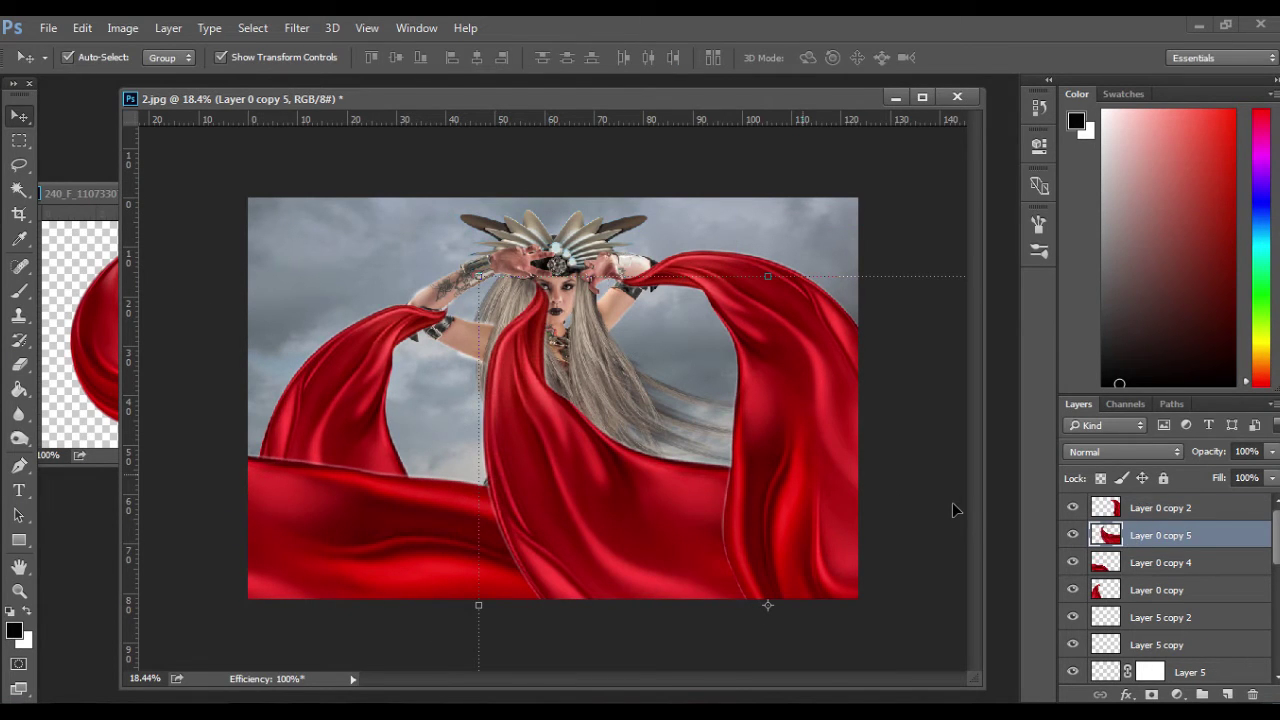
{"action": "key", "text": "ctrl+bracketright"}
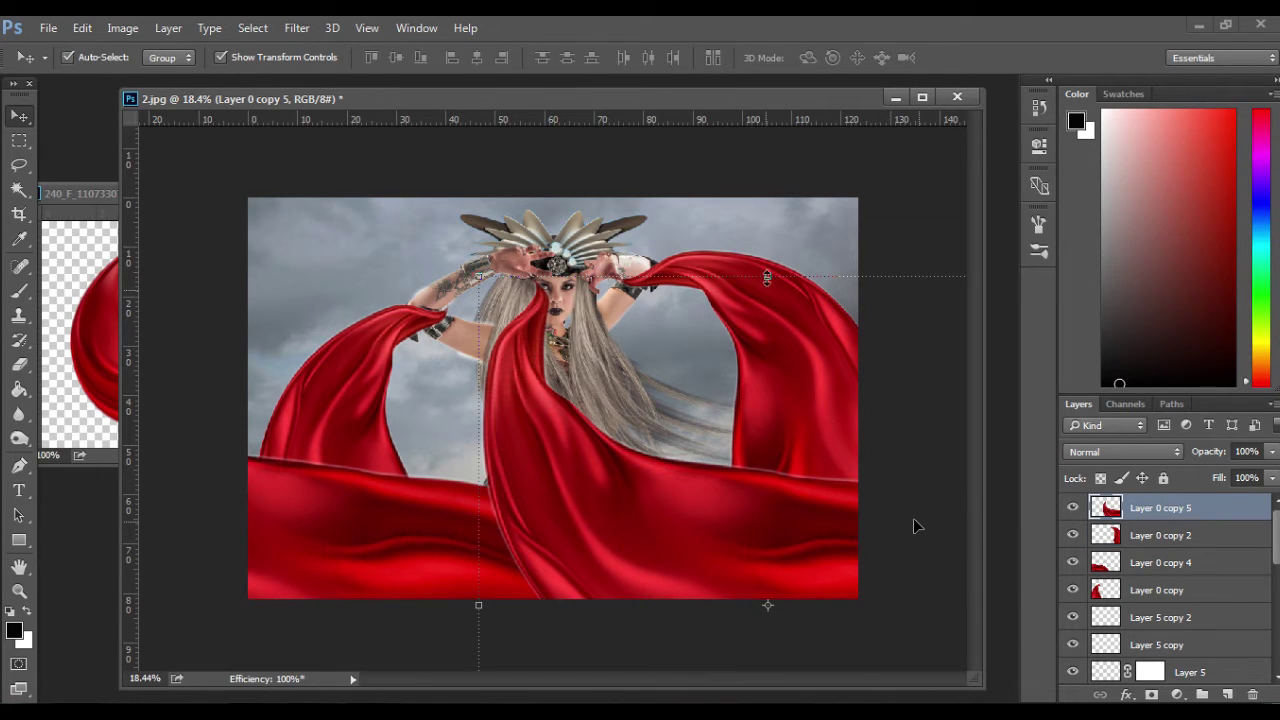
{"action": "right_click", "coordinate": [704, 528]}
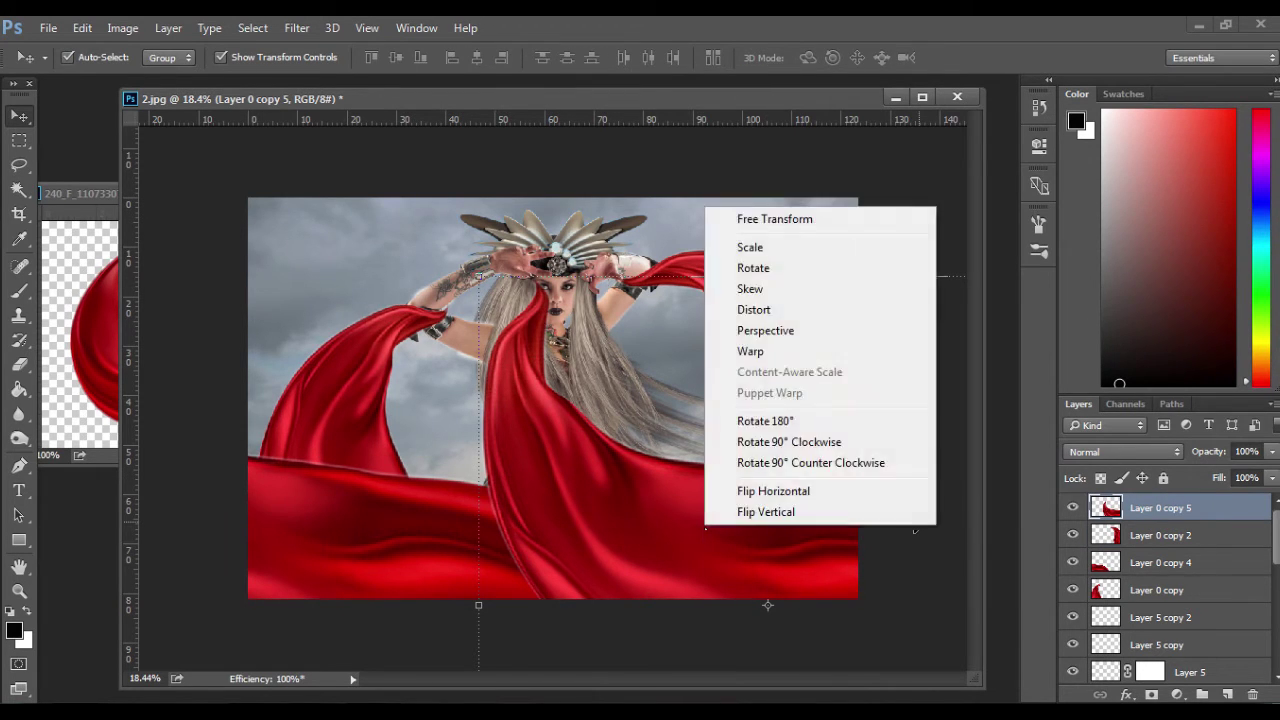
{"action": "left_click", "coordinate": [769, 494]}
{"action": "left_click_drag", "start_coordinate": [746, 530], "coordinate": [786, 505]}
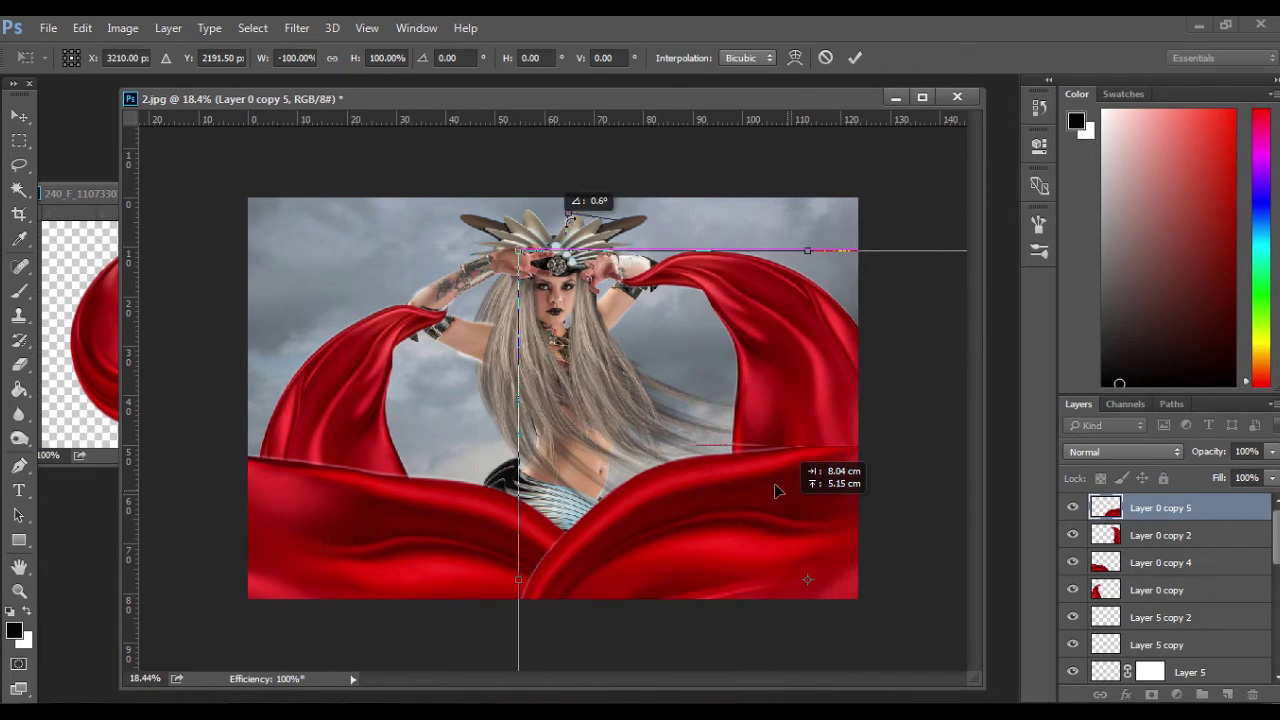
Rotate the flipped cloth to about 3.6° and position it along the lower-right edge so it overlaps the lower-left cloth.
{"action": "left_click_drag", "start_coordinate": [658, 458], "coordinate": [677, 516]}
{"action": "mouse_move", "coordinate": [443, 491]}
{"action": "left_mouse_down"}
{"action": "mouse_move", "coordinate": [428, 512]}
{"action": "mouse_move", "coordinate": [445, 490]}
{"action": "left_mouse_up"}
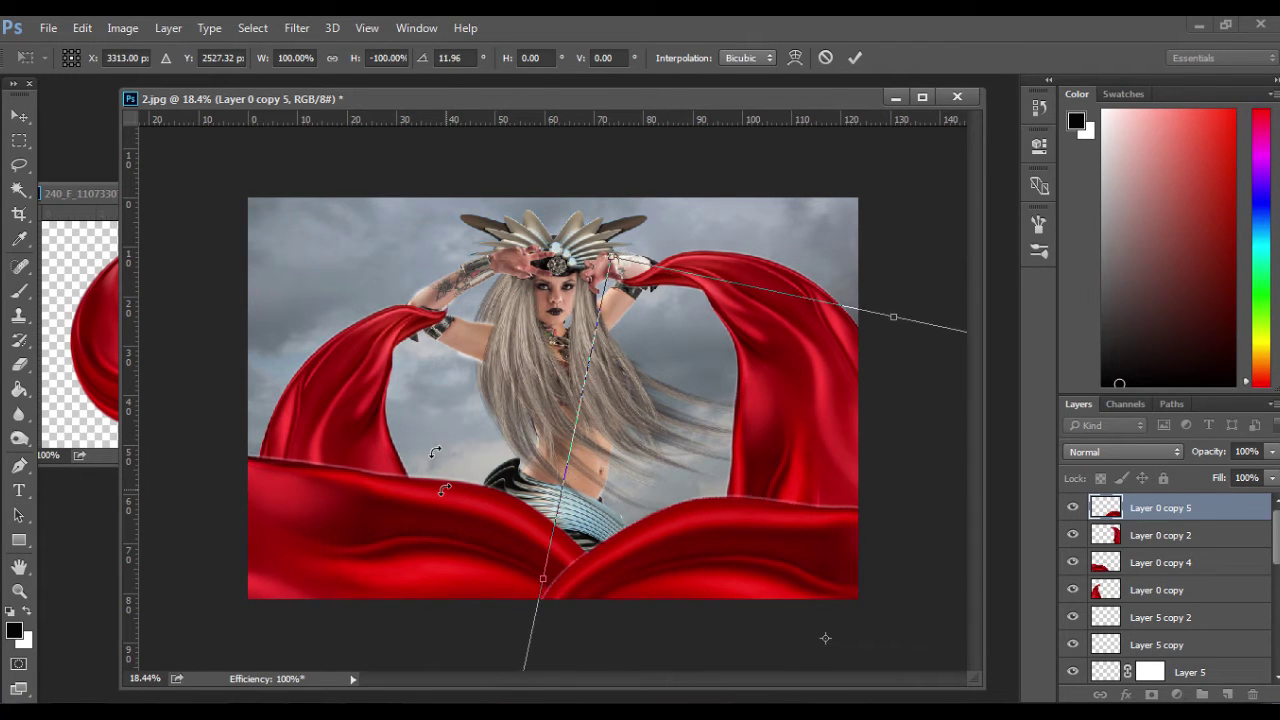
{"action": "left_click_drag", "start_coordinate": [747, 389], "coordinate": [655, 369]}
{"action": "left_click_drag", "start_coordinate": [768, 271], "coordinate": [826, 281]}
{"action": "left_click", "coordinate": [855, 58]}
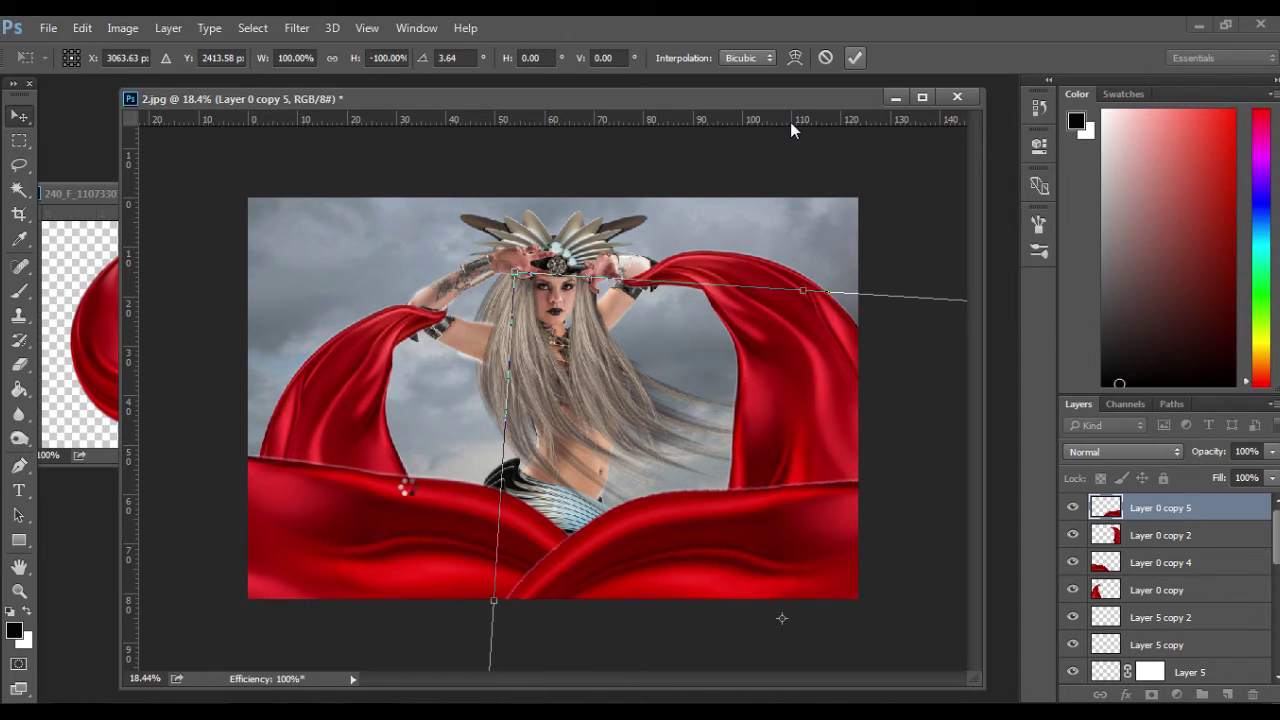
{"action": "key", "text": "Return"}
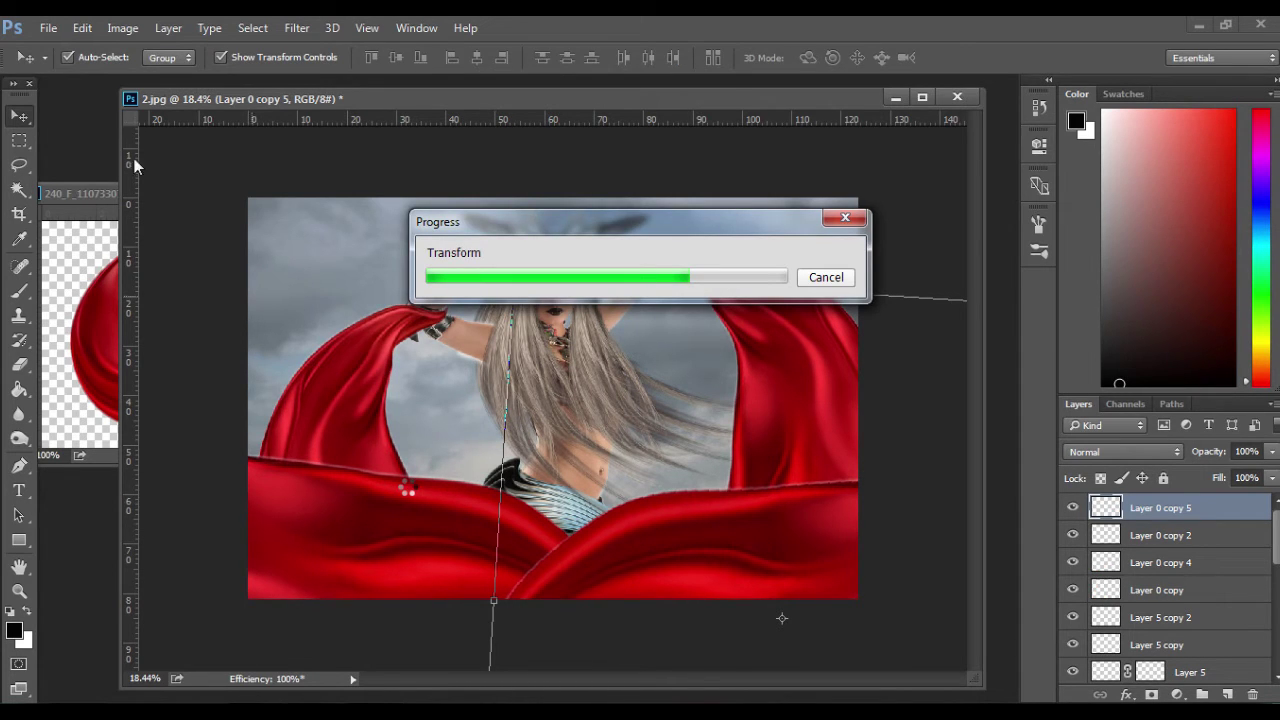
Apply a 25-pixel Gaussian Blur to the lower-left cloth and blur the lower-right cloth as well.
{"action": "left_click", "coordinate": [297, 28]}
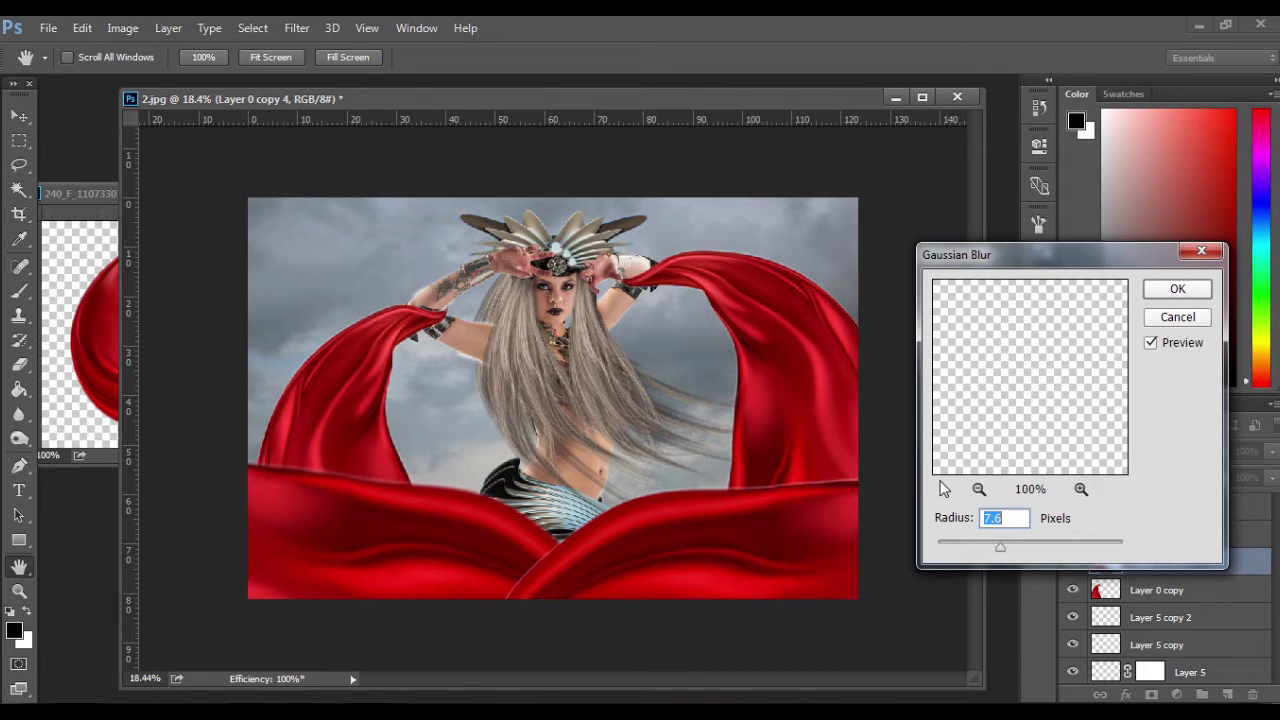
{"action": "left_click_drag", "start_coordinate": [1015, 545], "coordinate": [1027, 548]}
{"action": "left_click_drag", "start_coordinate": [1015, 545], "coordinate": [1022, 545]}
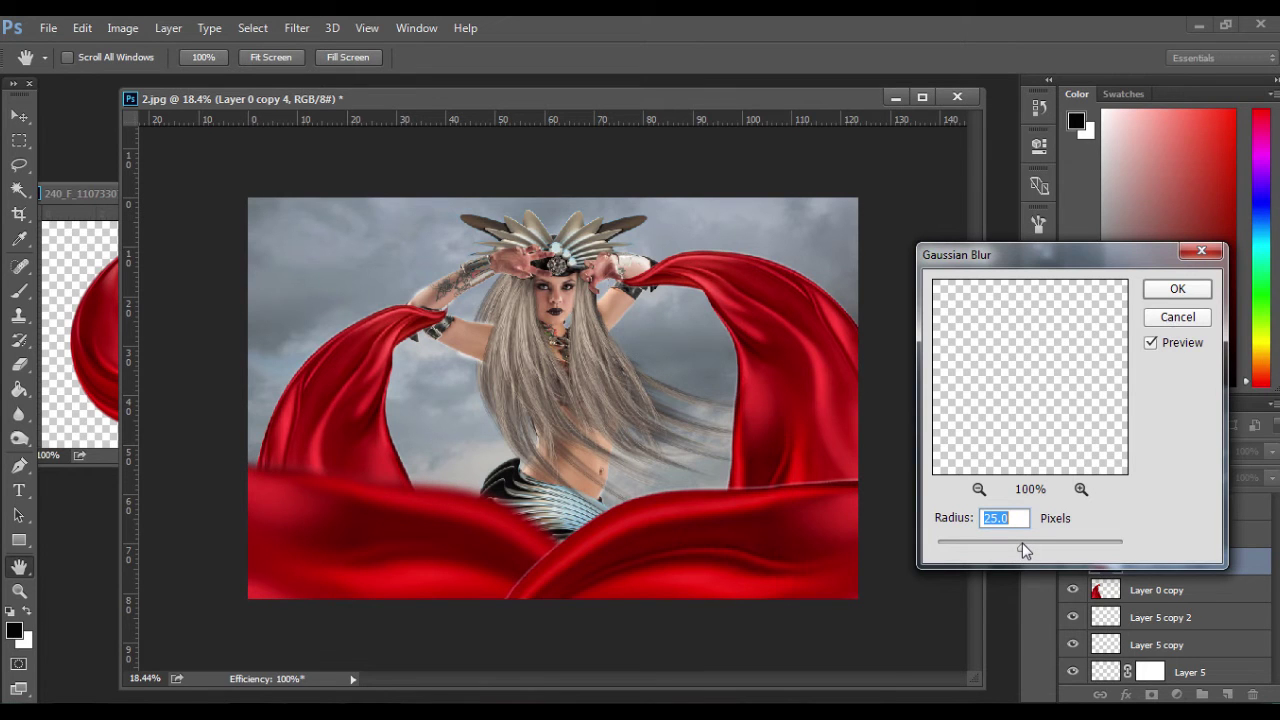
{"action": "left_click", "coordinate": [1177, 289]}
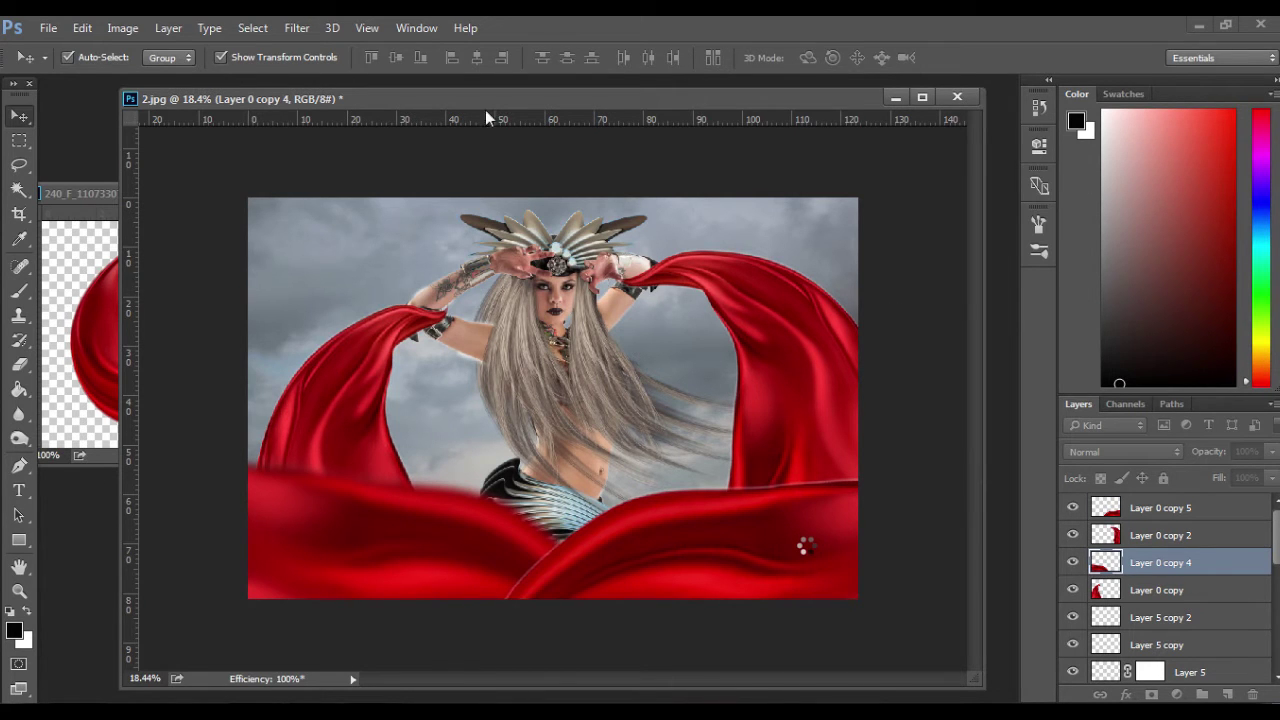
{"action": "left_click", "coordinate": [294, 28]}
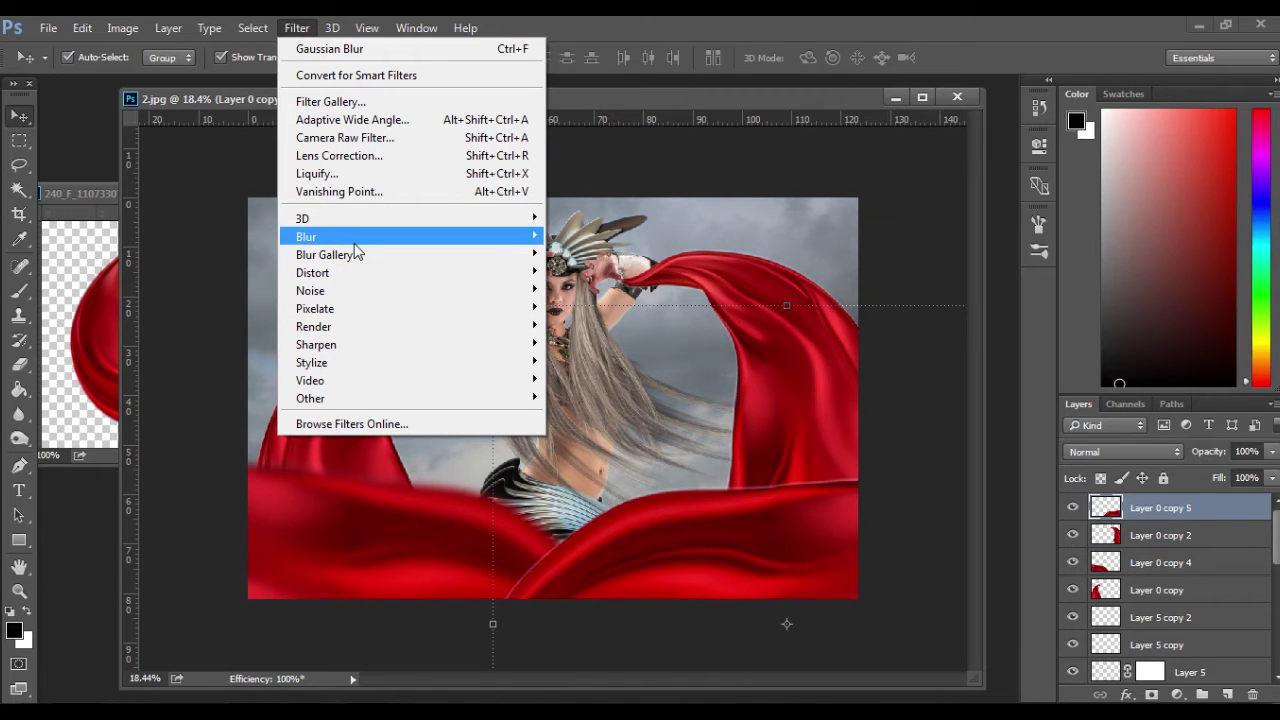
{"action": "mouse_move", "coordinate": [454, 250]}
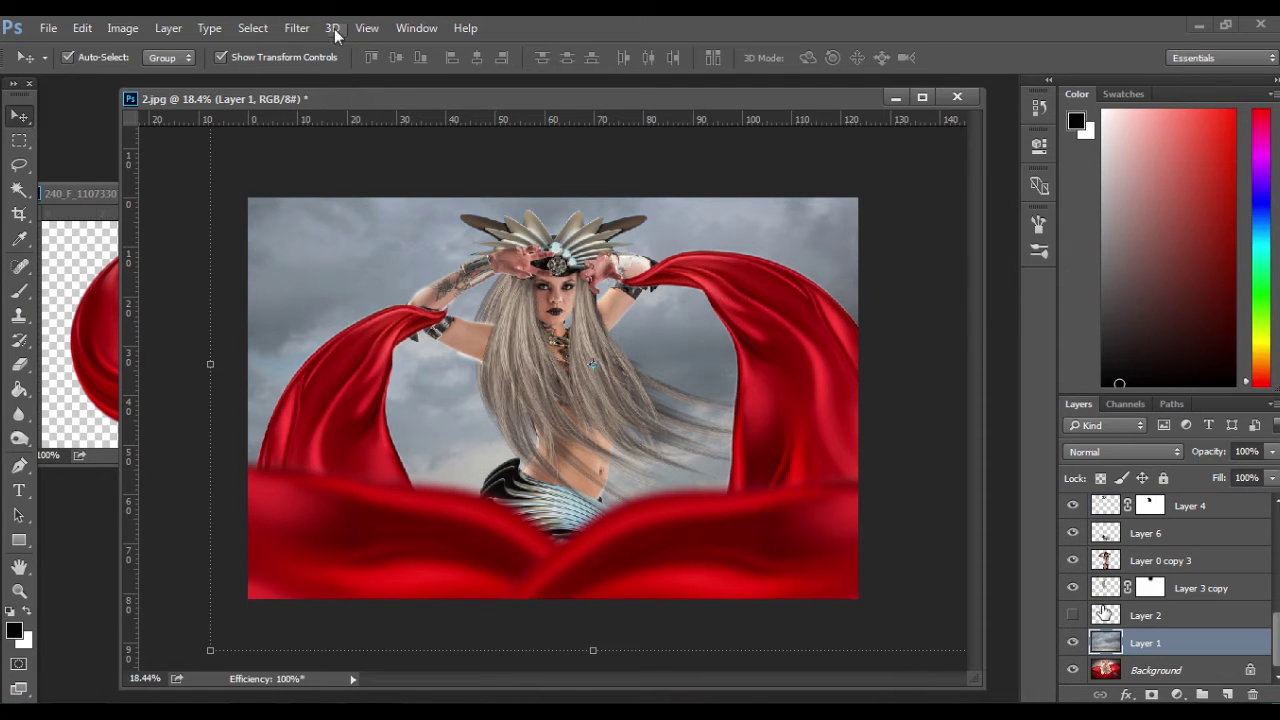
Soften the sky on Layer 1 with a Gaussian Blur of 5.5 pixels.
{"action": "left_click", "coordinate": [296, 28]}
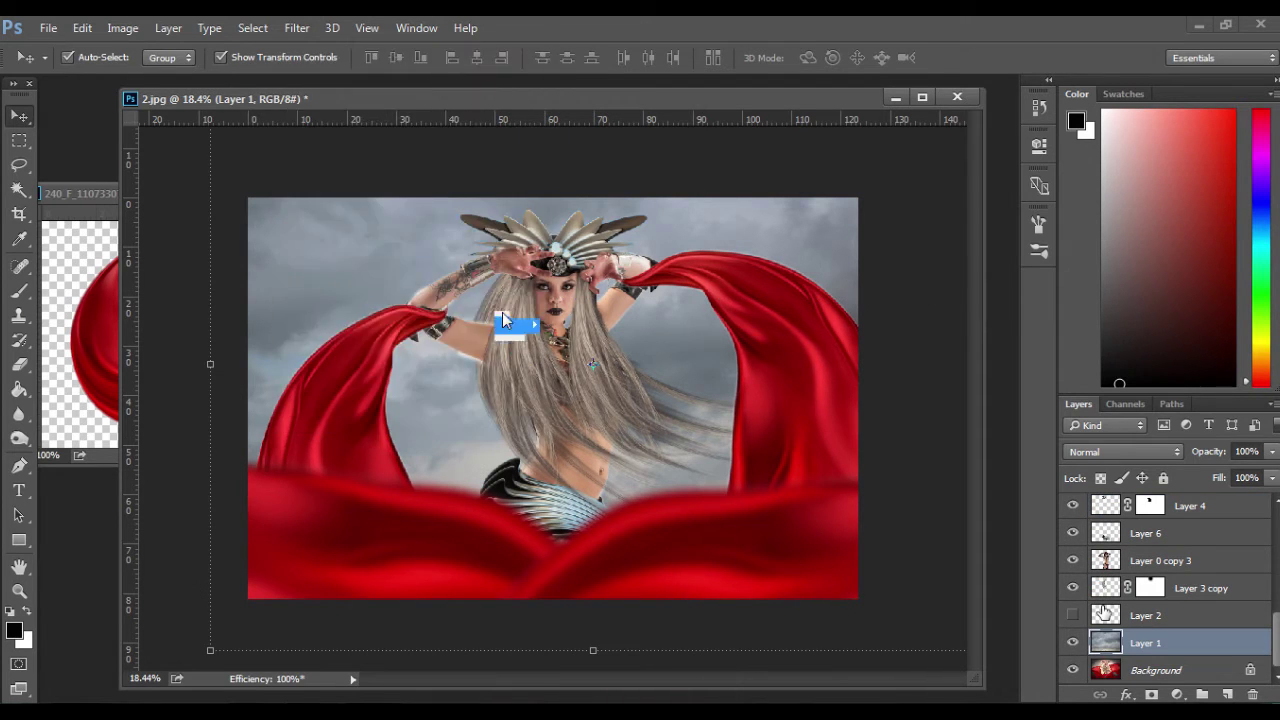
{"action": "mouse_move", "coordinate": [500, 237]}
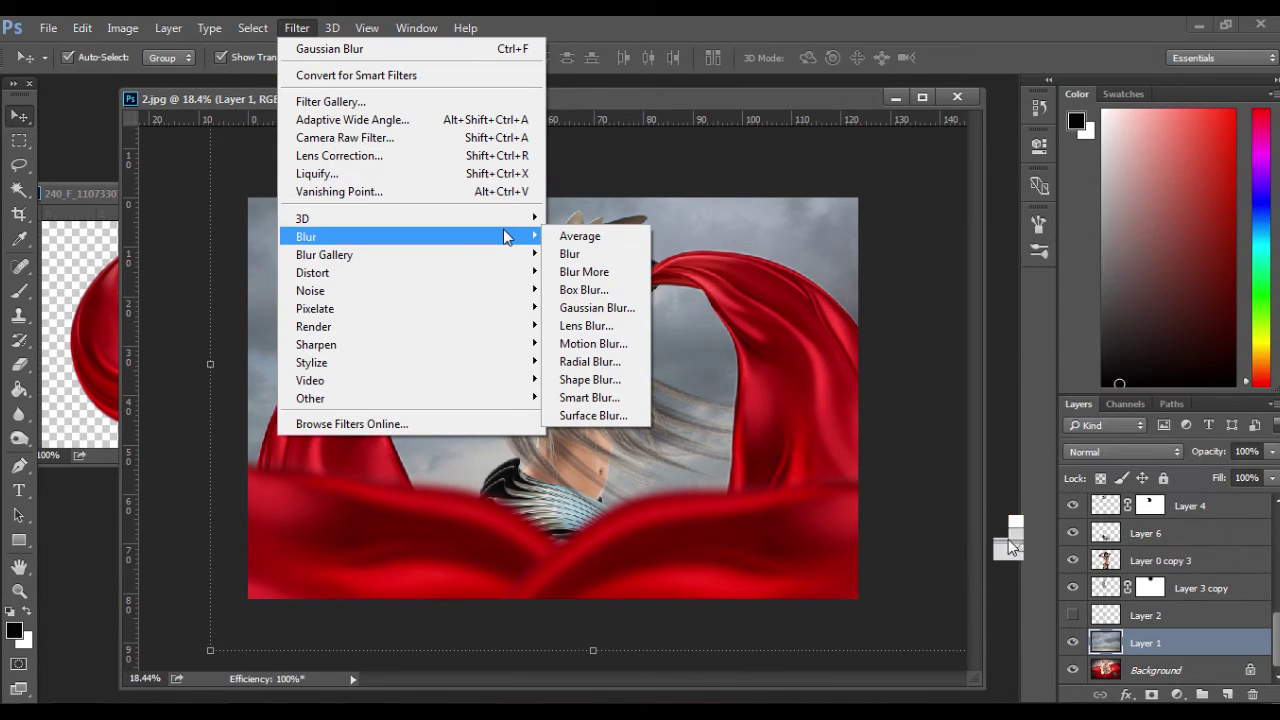
{"action": "left_click", "coordinate": [597, 308]}
{"action": "left_click_drag", "start_coordinate": [995, 547], "coordinate": [990, 545]}
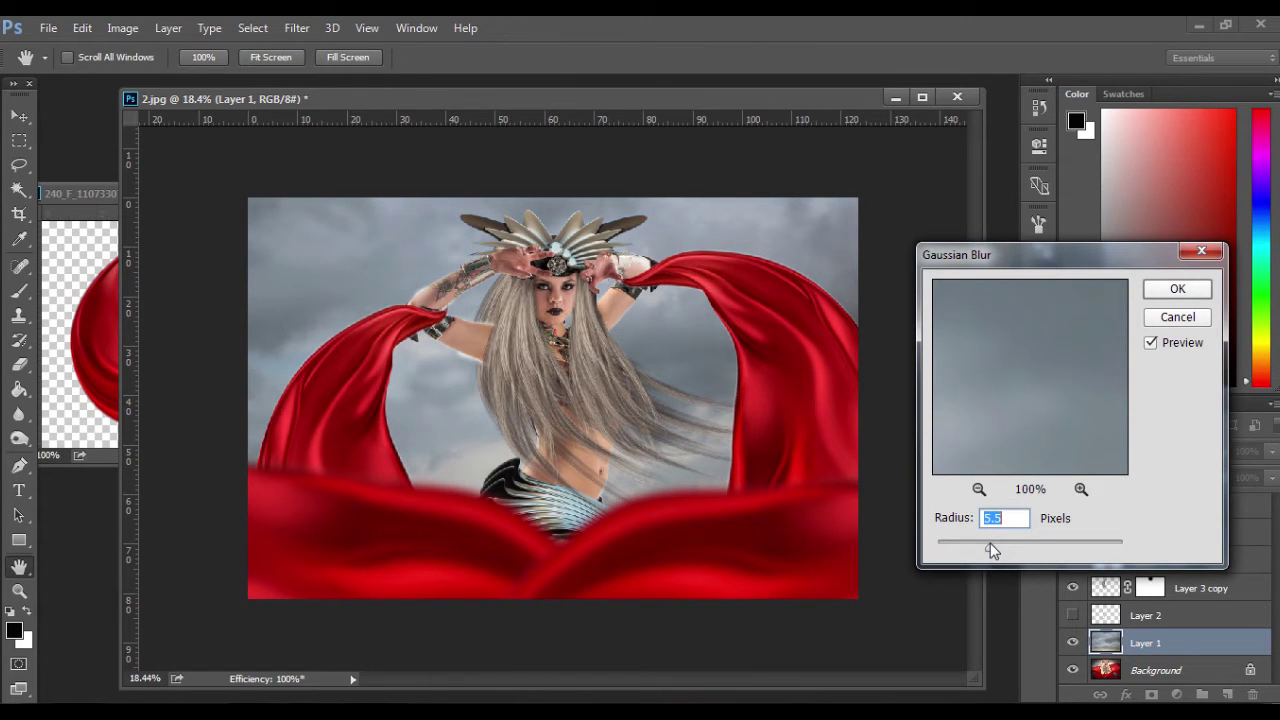
{"action": "left_click", "coordinate": [1165, 292]}
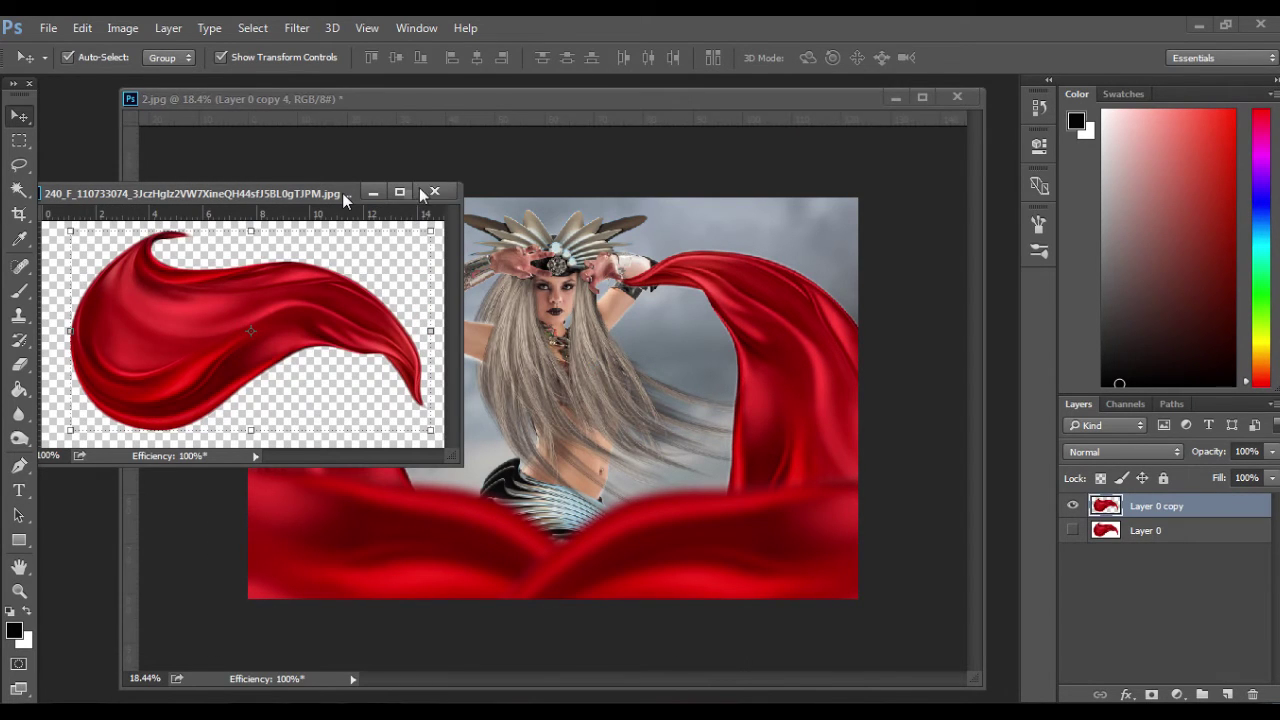
Close the red cloth source image and open cement_collapse_png_by_ashrafcrew-d60hog3 from the New folder in Photoshop.
{"action": "left_click", "coordinate": [434, 191]}
{"action": "left_click", "coordinate": [670, 310]}
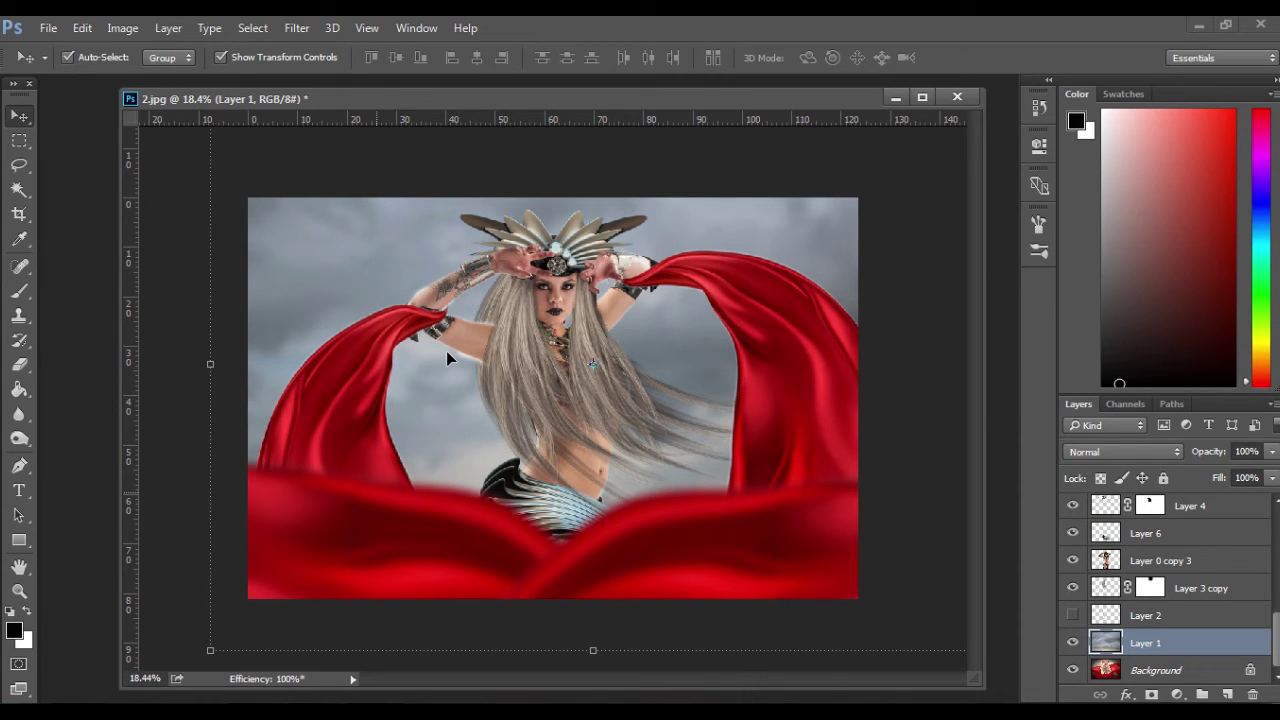
{"action": "left_click", "coordinate": [258, 709]}
{"action": "left_click_drag", "start_coordinate": [380, 208], "coordinate": [89, 488]}
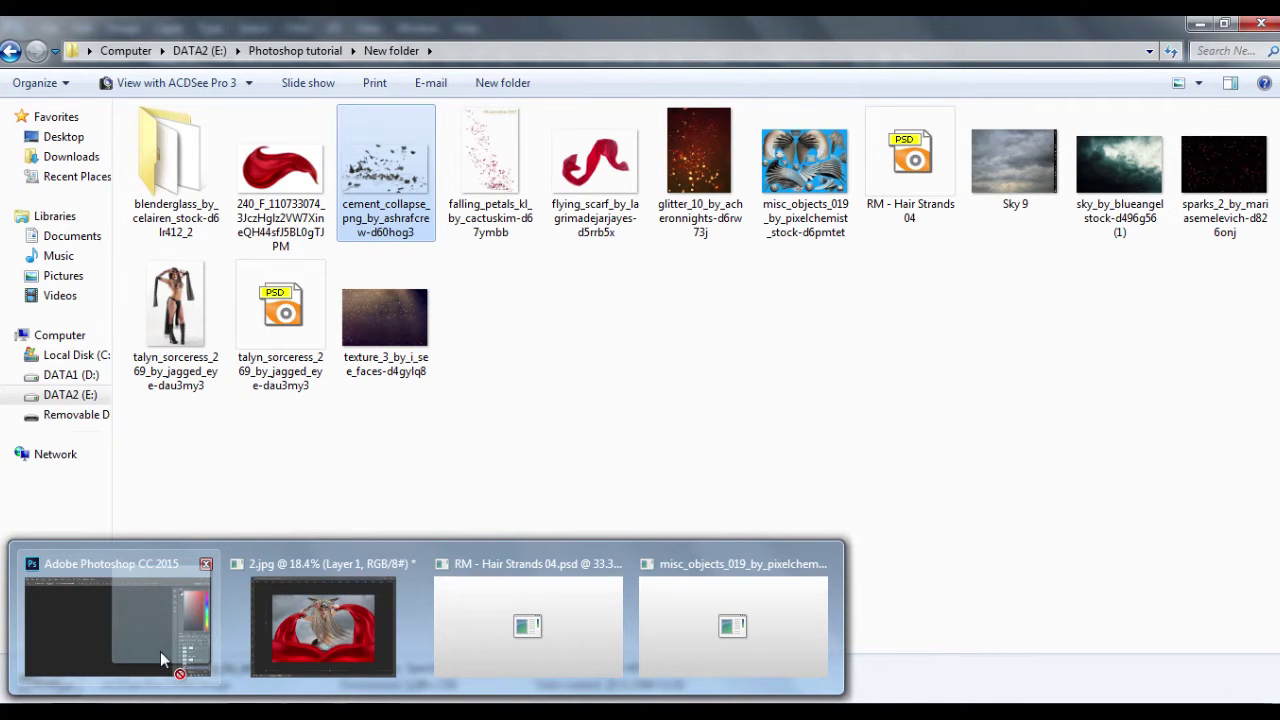
{"action": "left_click_drag", "start_coordinate": [160, 651], "coordinate": [428, 492]}
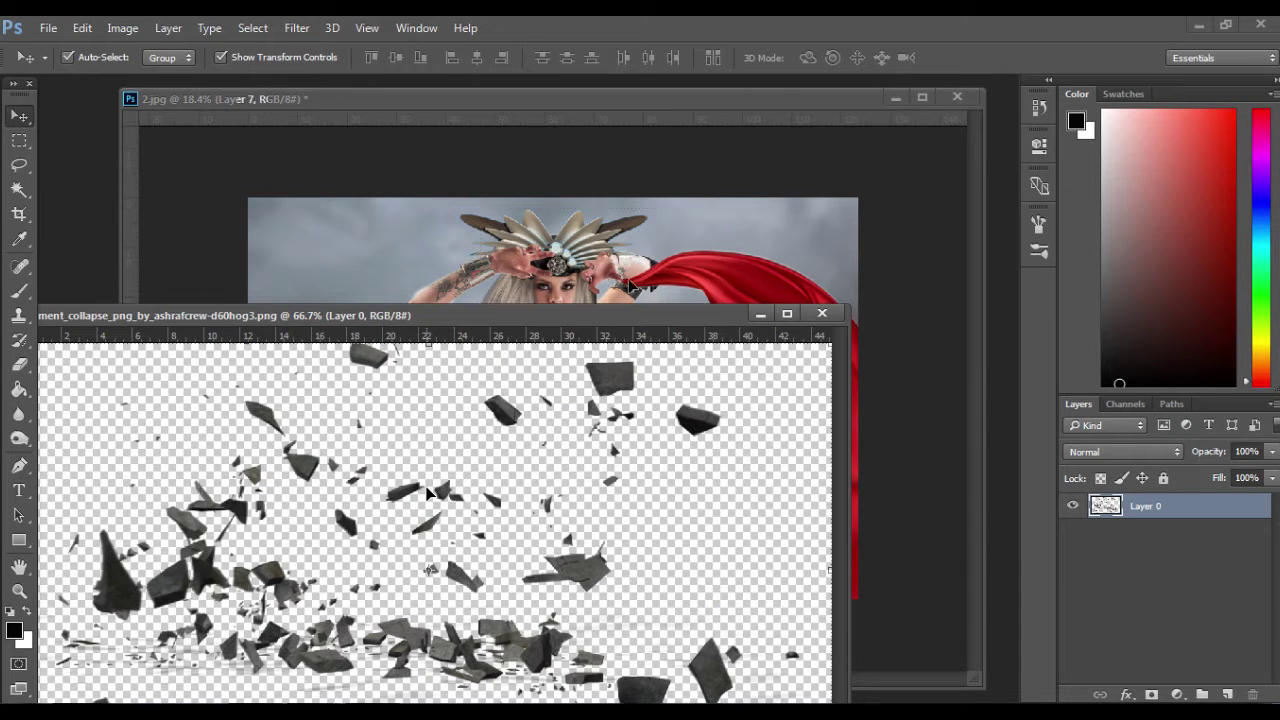
Place the cement debris just above the sky layer, enlarge it to about 193%, and position it behind the woman's hips and lower cloths.
{"action": "left_click_drag", "start_coordinate": [673, 340], "coordinate": [672, 300]}
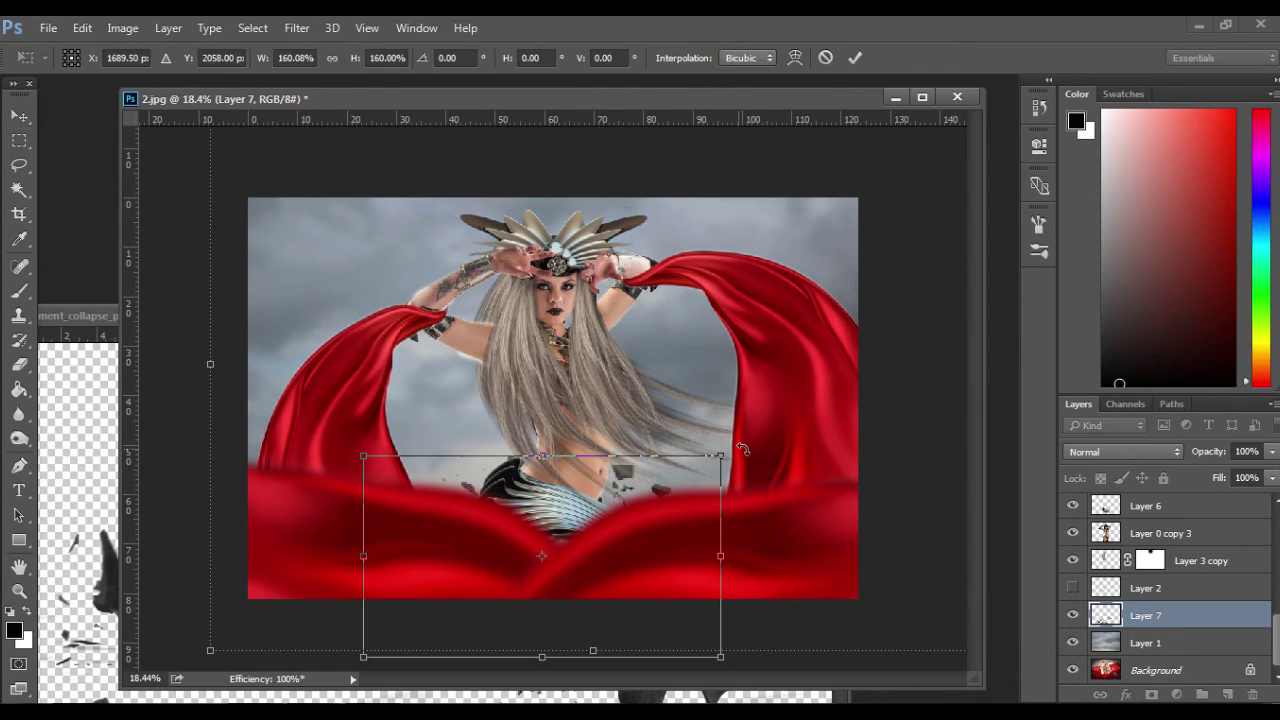
{"action": "left_click_drag", "start_coordinate": [743, 449], "coordinate": [674, 473]}
{"action": "left_click", "coordinate": [856, 58]}
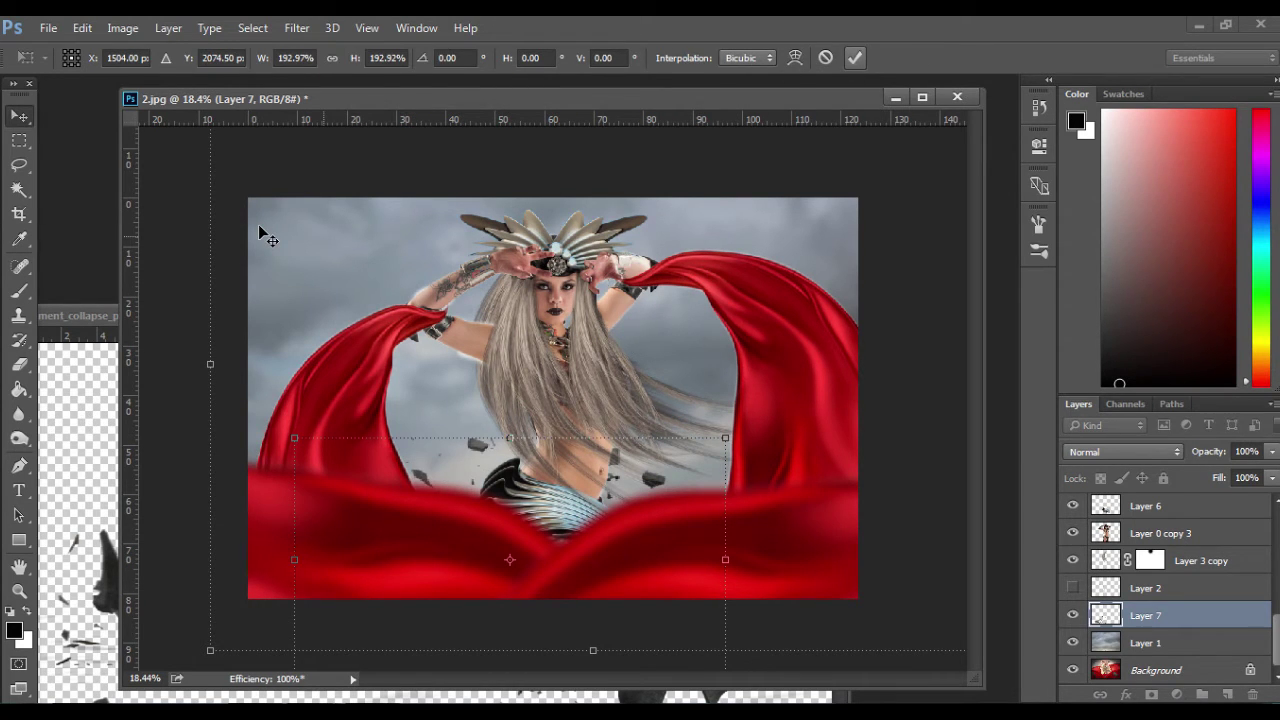
{"action": "key", "text": "Return"}
Copy the lassoed debris chunk beside the woman's waist to its own layer, enlarge it to about 297%, and move it beside the right-hand cloth.
{"action": "left_click", "coordinate": [20, 166]}
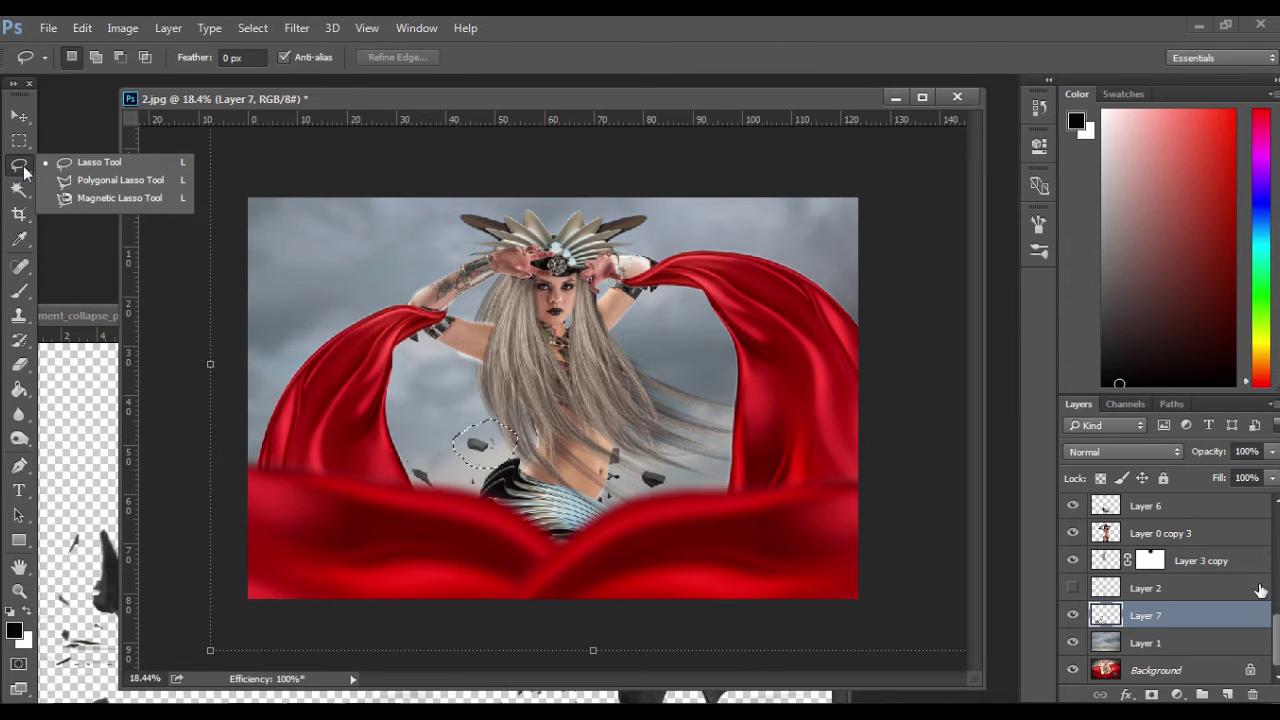
{"action": "key", "text": "ctrl+j"}
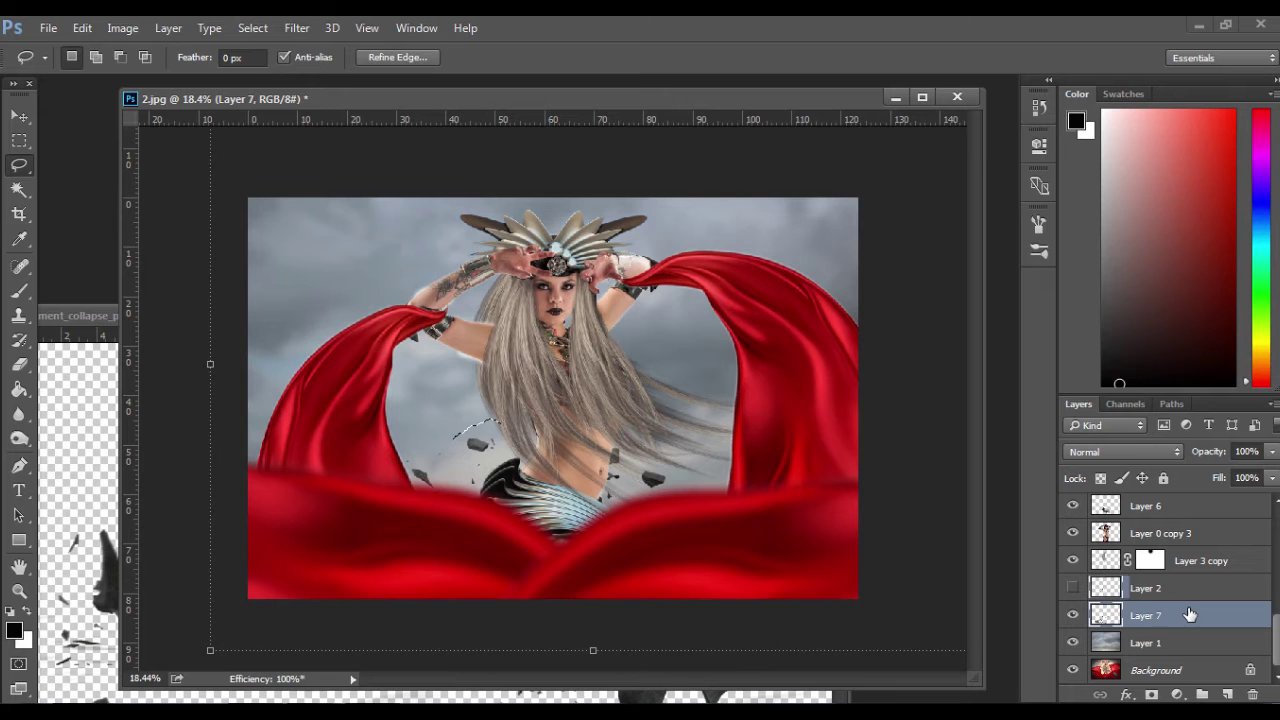
{"action": "left_click", "coordinate": [20, 116]}
{"action": "key", "text": "ctrl+j"}
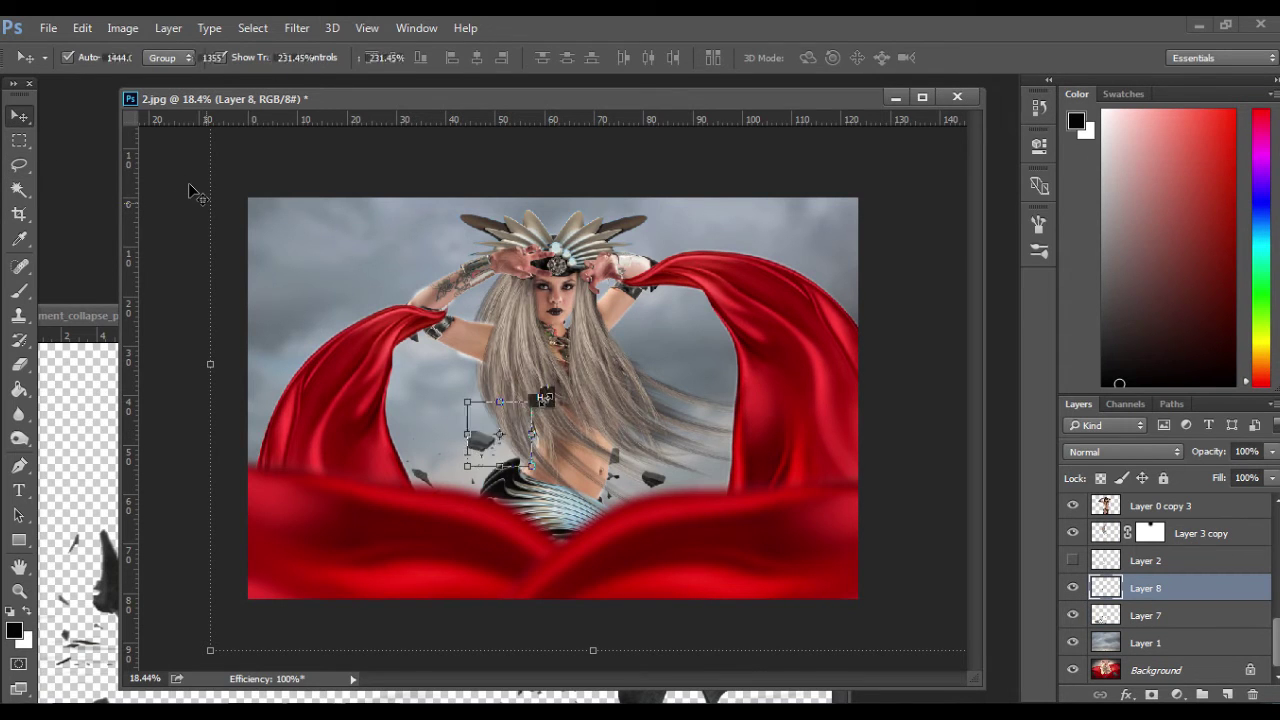
{"action": "key", "text": "ctrl+t"}
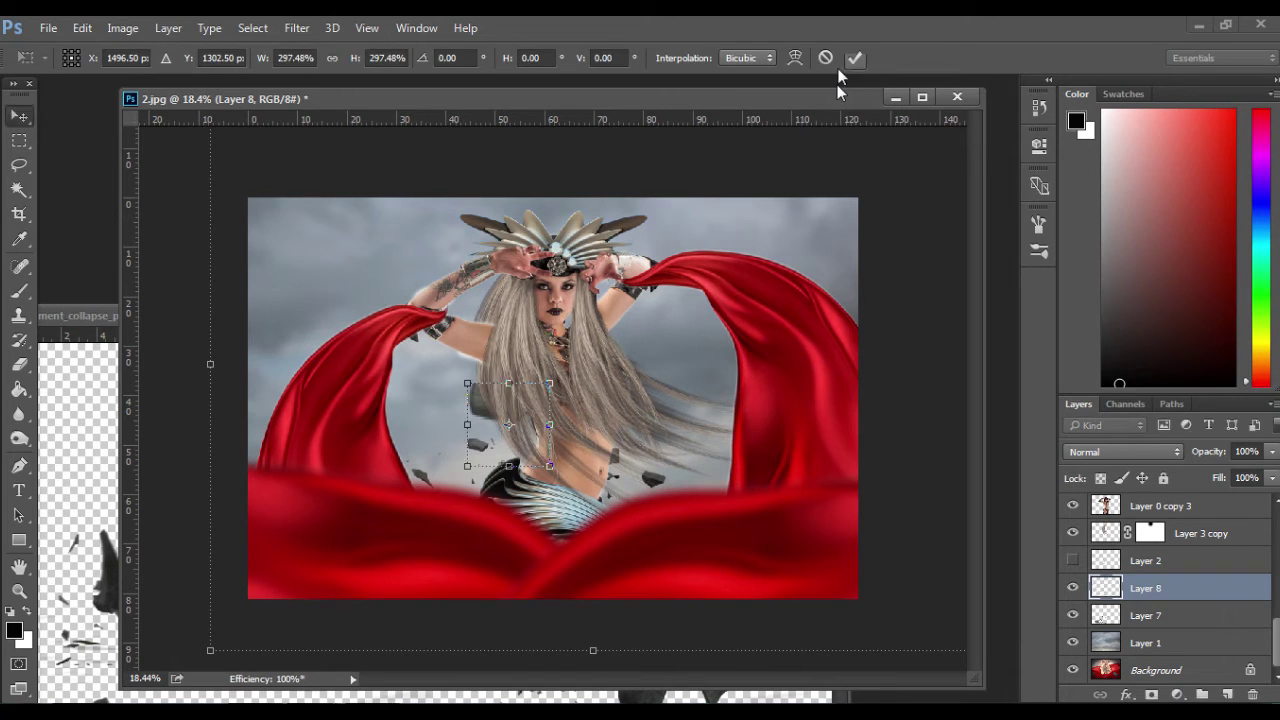
{"action": "left_click_drag", "start_coordinate": [484, 410], "coordinate": [706, 470]}
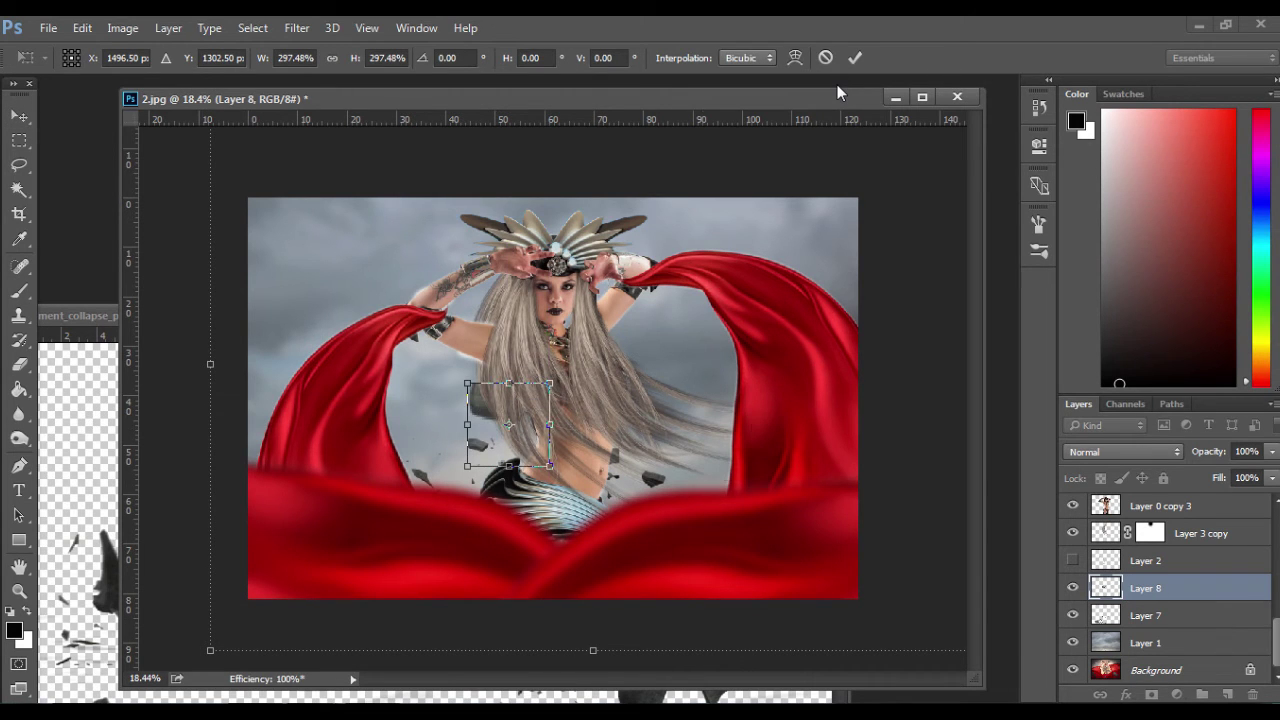
{"action": "key", "text": "Return"}
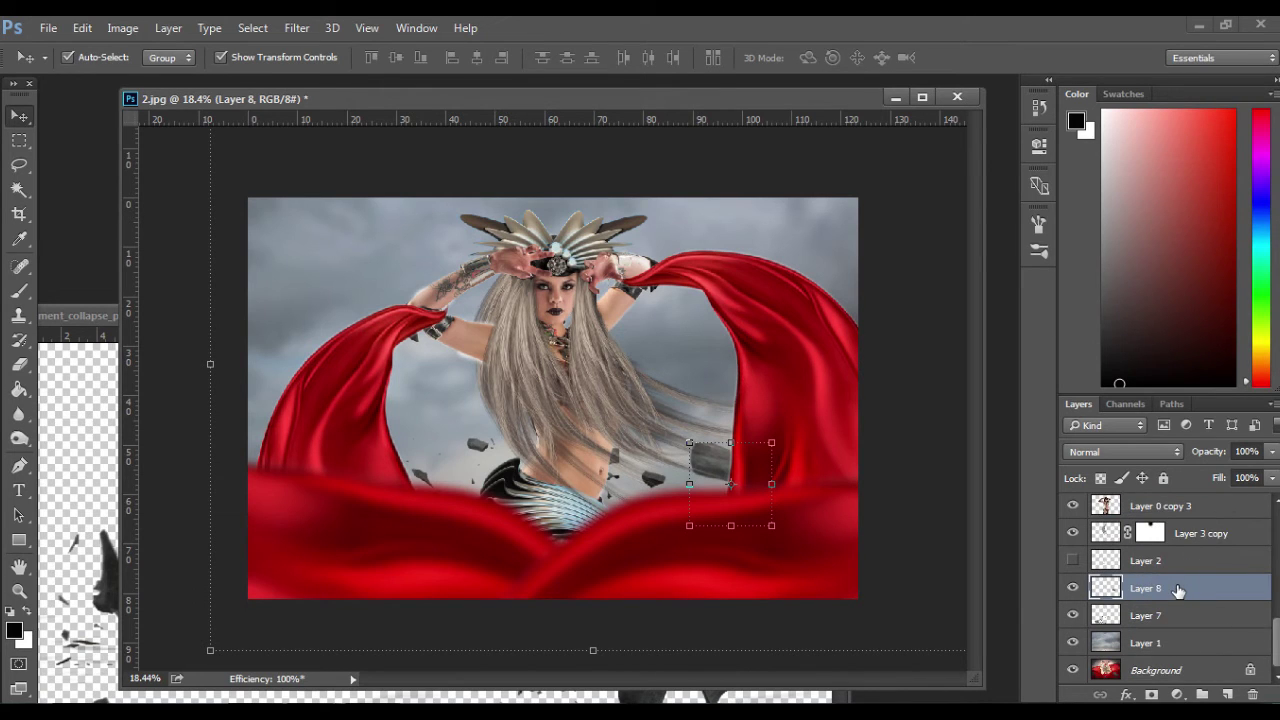
Bring Layer 8 to the top of the layer stack and enlarge its rock over the red fabric at the image's lower right.
{"action": "left_click_drag", "start_coordinate": [1178, 590], "coordinate": [1070, 498]}
{"action": "left_click_drag", "start_coordinate": [714, 464], "coordinate": [789, 508]}
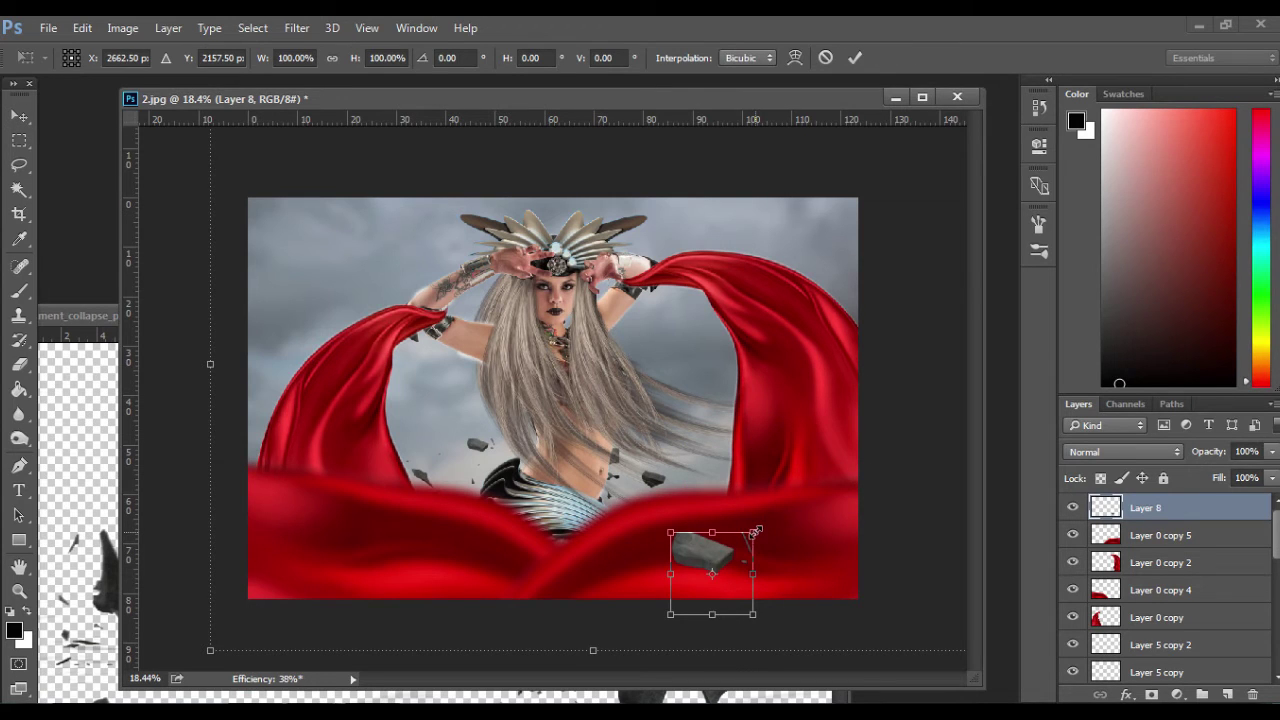
{"action": "left_click", "coordinate": [855, 57]}
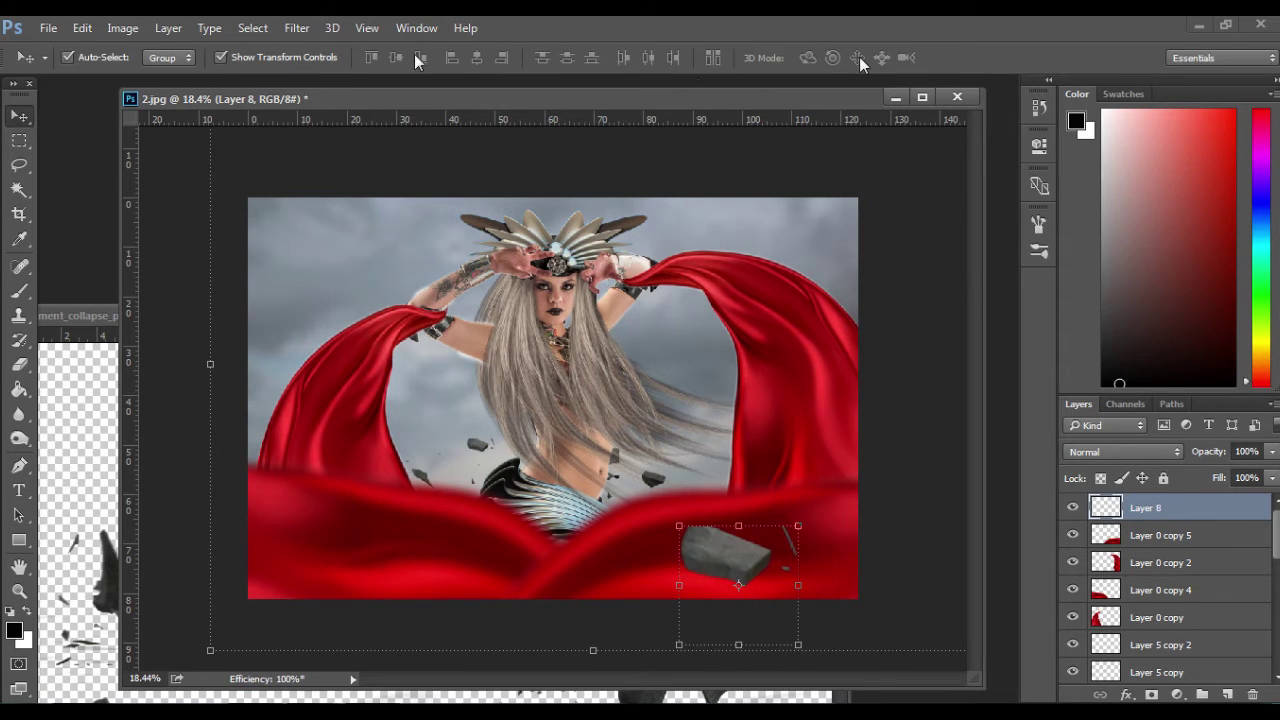
Apply a Gaussian Blur with a radius of 30.5 pixels to the rock on Layer 8.
{"action": "left_click", "coordinate": [296, 27]}
{"action": "left_click", "coordinate": [446, 175]}
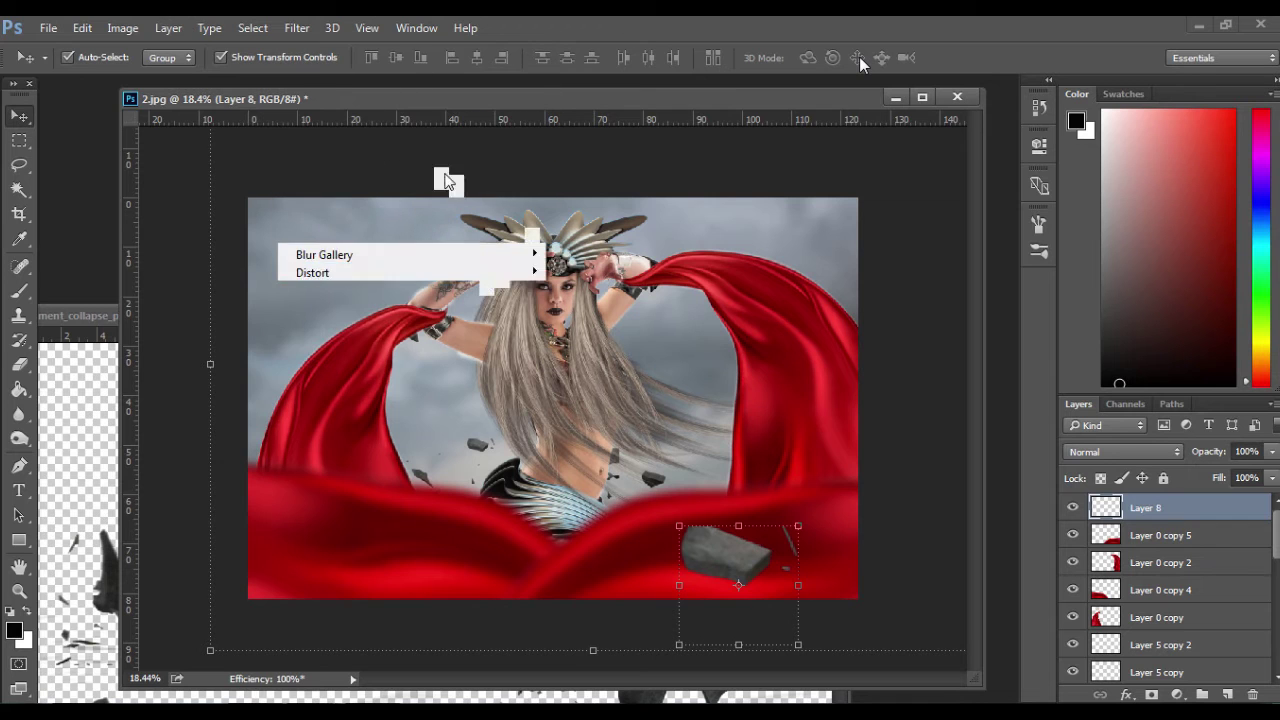
{"action": "mouse_move", "coordinate": [505, 242]}
{"action": "left_click", "coordinate": [600, 307]}
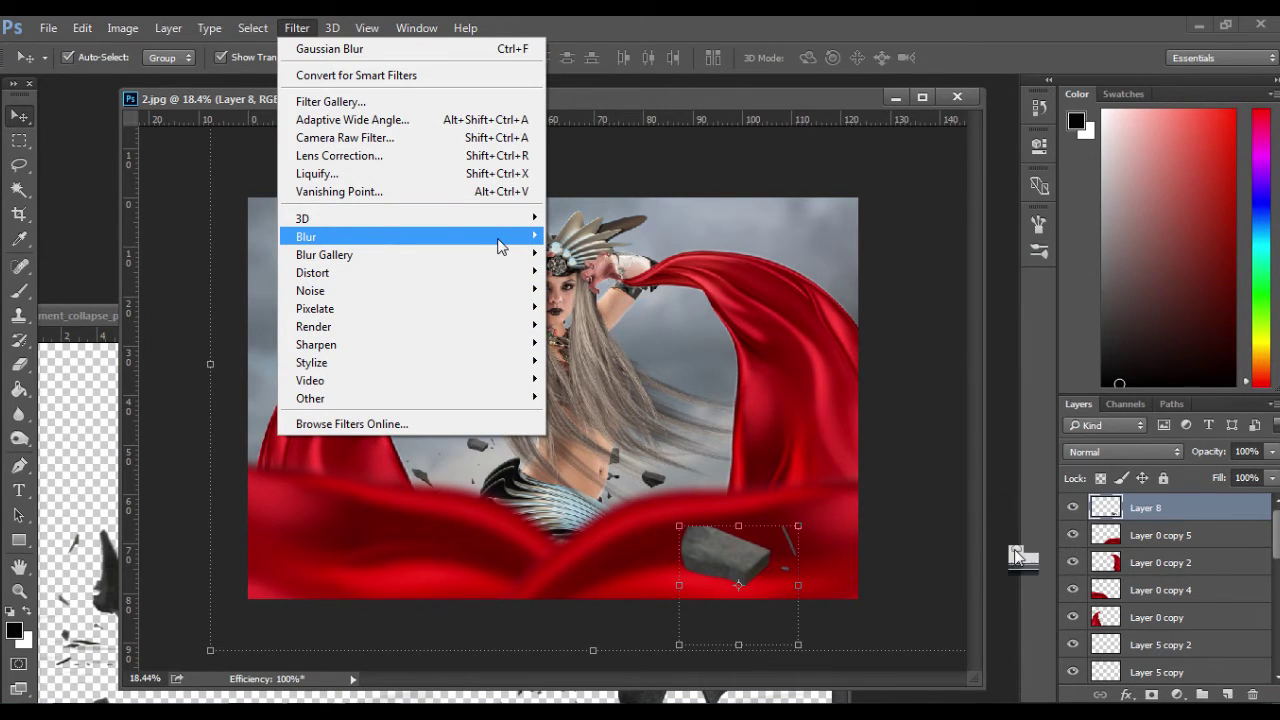
{"action": "left_click_drag", "start_coordinate": [1012, 545], "coordinate": [1037, 550]}
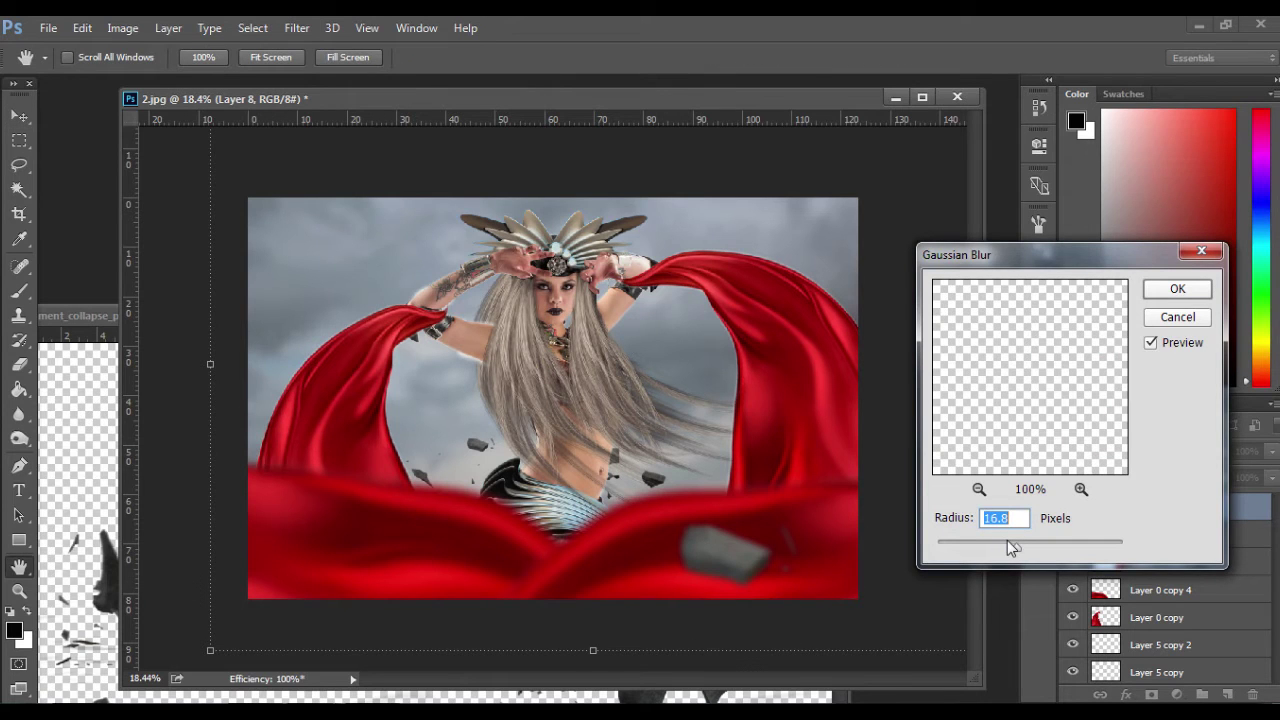
{"action": "left_click_drag", "start_coordinate": [1009, 542], "coordinate": [1032, 548]}
{"action": "left_click_drag", "start_coordinate": [1034, 551], "coordinate": [1027, 551]}
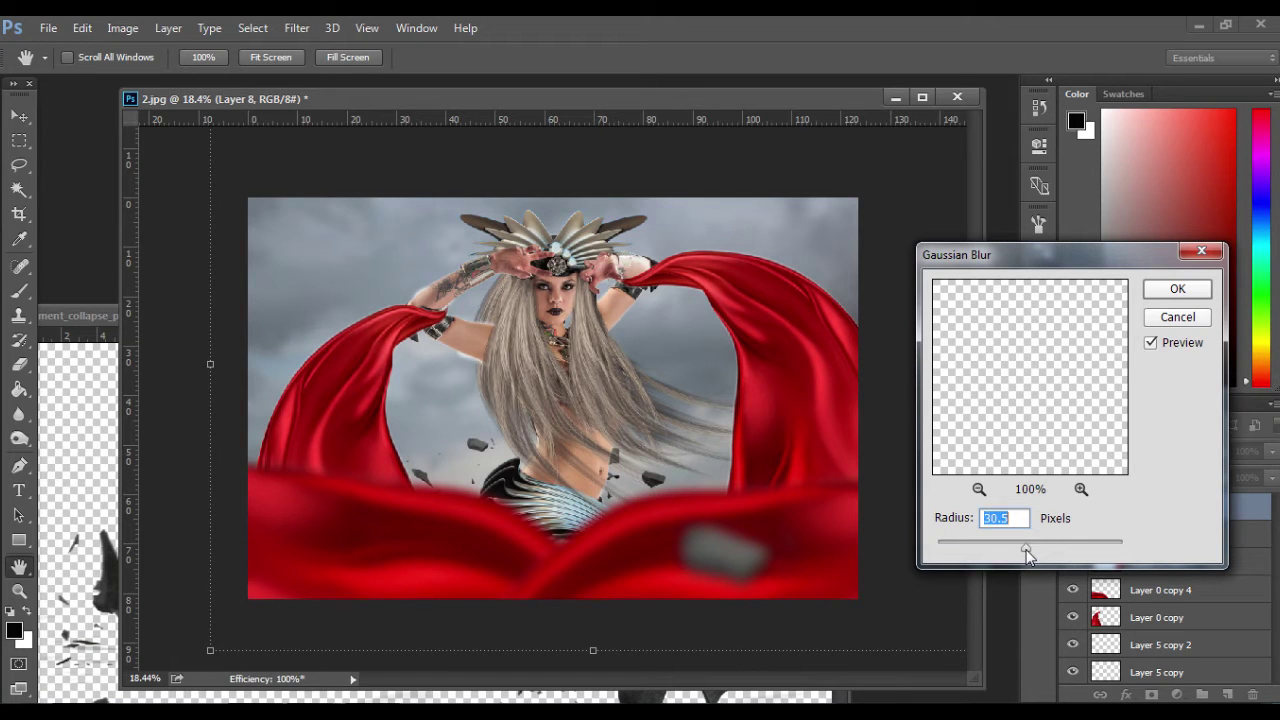
{"action": "left_click", "coordinate": [1175, 290]}
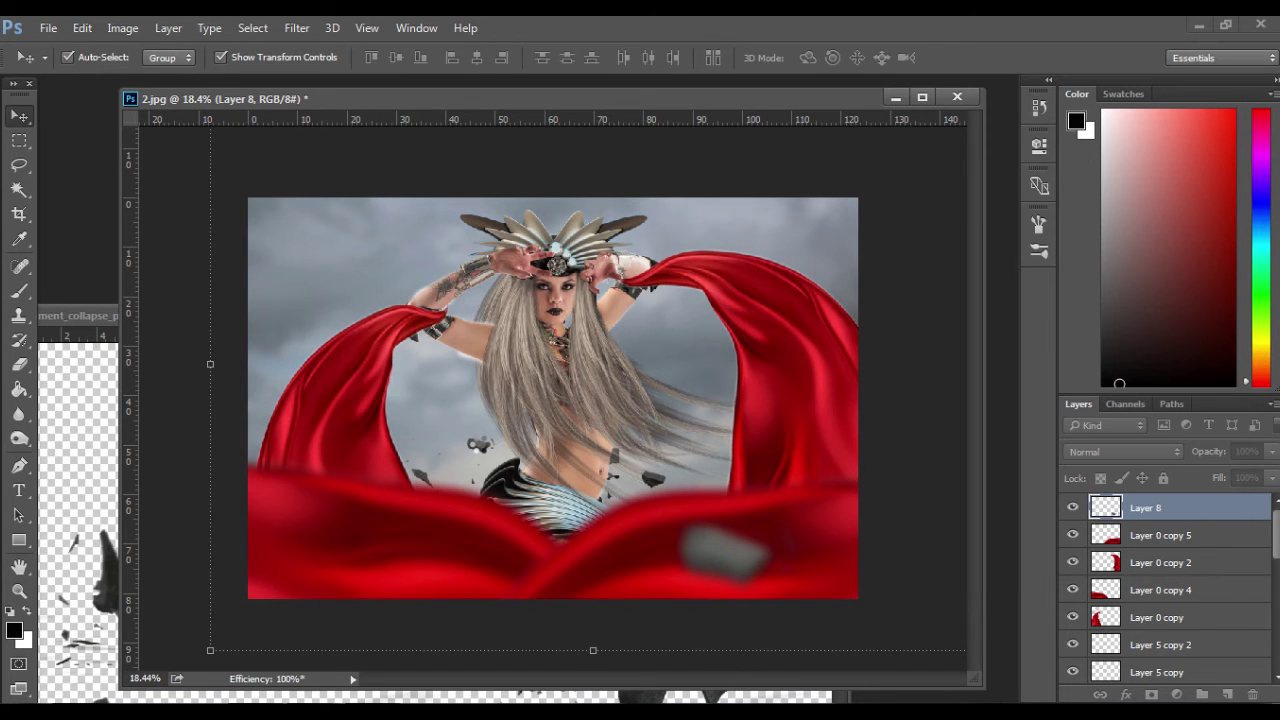
Lasso the small dark rock beside the woman's waist on Layer 7 and copy it to its own layer.
{"action": "left_click", "coordinate": [20, 165]}
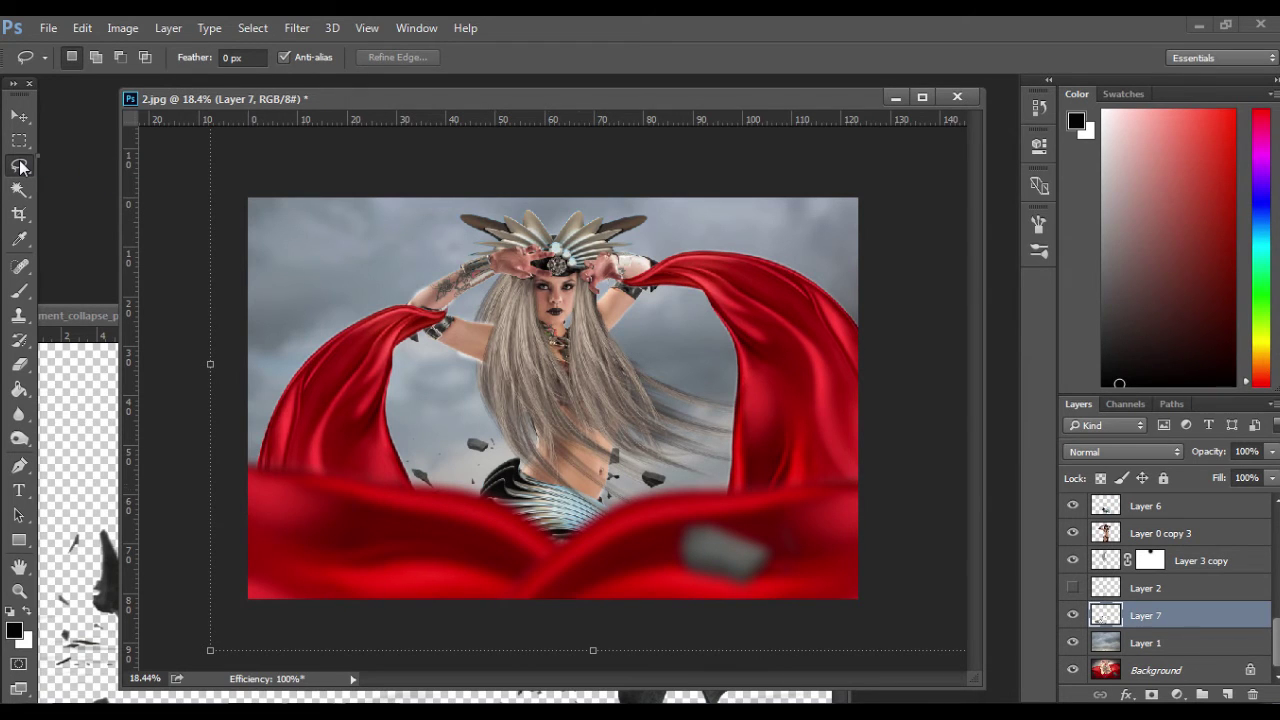
{"action": "mouse_move", "coordinate": [630, 488]}
{"action": "left_mouse_down"}
{"action": "mouse_move", "coordinate": [690, 452]}
{"action": "mouse_move", "coordinate": [708, 505]}
{"action": "mouse_move", "coordinate": [632, 492]}
{"action": "left_mouse_up"}
{"action": "left_click", "coordinate": [1073, 615]}
{"action": "left_click", "coordinate": [1073, 615]}
{"action": "key", "text": "ctrl+j"}
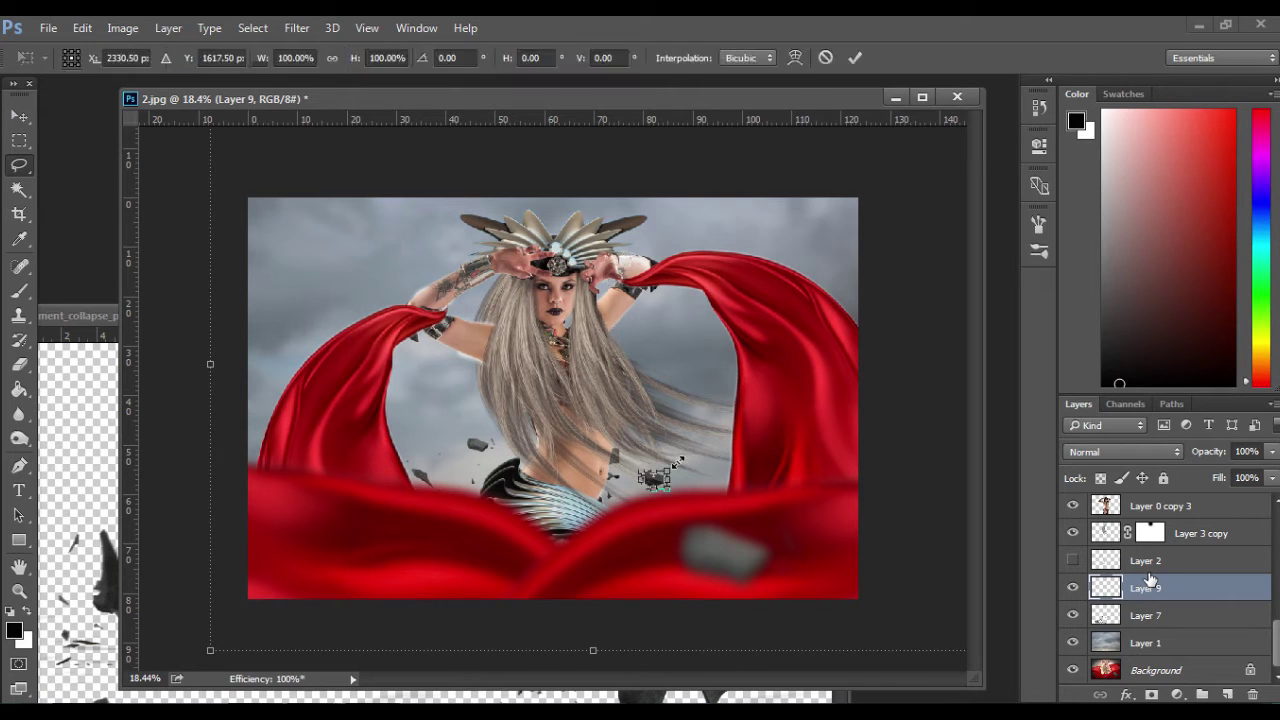
Enlarge the copied rock to about 336% and place it over the lower-left red fabric, above all other layers.
{"action": "key", "text": "ctrl+t"}
{"action": "mouse_move", "coordinate": [673, 474]}
{"action": "left_mouse_down"}
{"action": "mouse_move", "coordinate": [400, 540]}
{"action": "mouse_move", "coordinate": [673, 474]}
{"action": "left_mouse_up"}
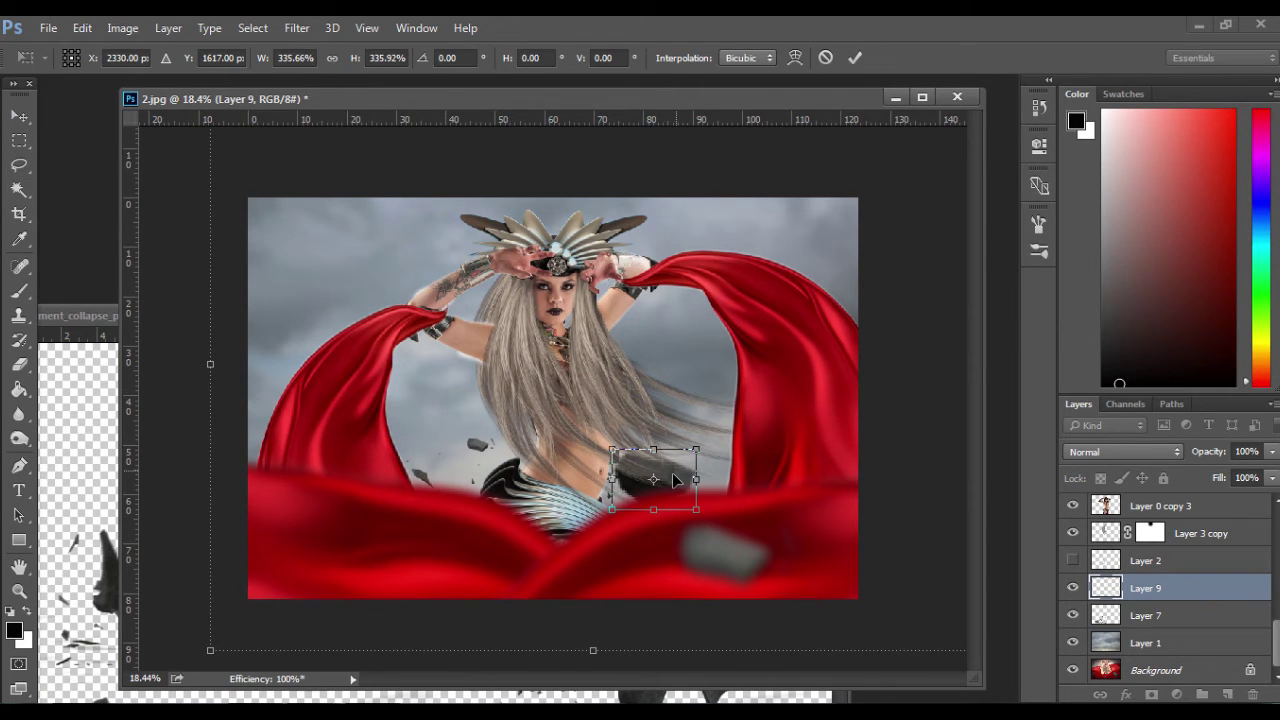
{"action": "key", "text": "Return"}
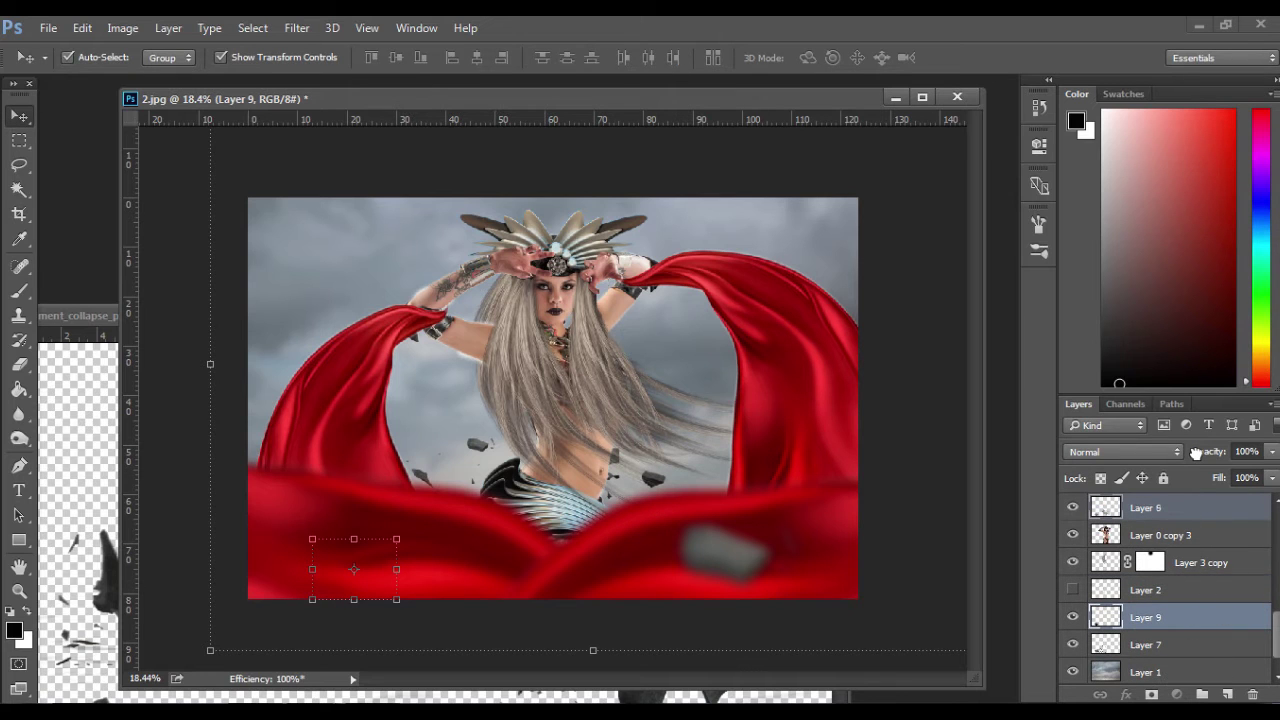
{"action": "left_click_drag", "start_coordinate": [1196, 454], "coordinate": [1196, 454]}
{"action": "mouse_move", "coordinate": [375, 565]}
{"action": "left_mouse_down"}
{"action": "mouse_move", "coordinate": [371, 552]}
{"action": "mouse_move", "coordinate": [377, 570]}
{"action": "left_mouse_up"}
Nudge the rock on Layer 9 slightly upward and reapply the last Gaussian Blur to it.
{"action": "key", "text": "ctrl+f"}
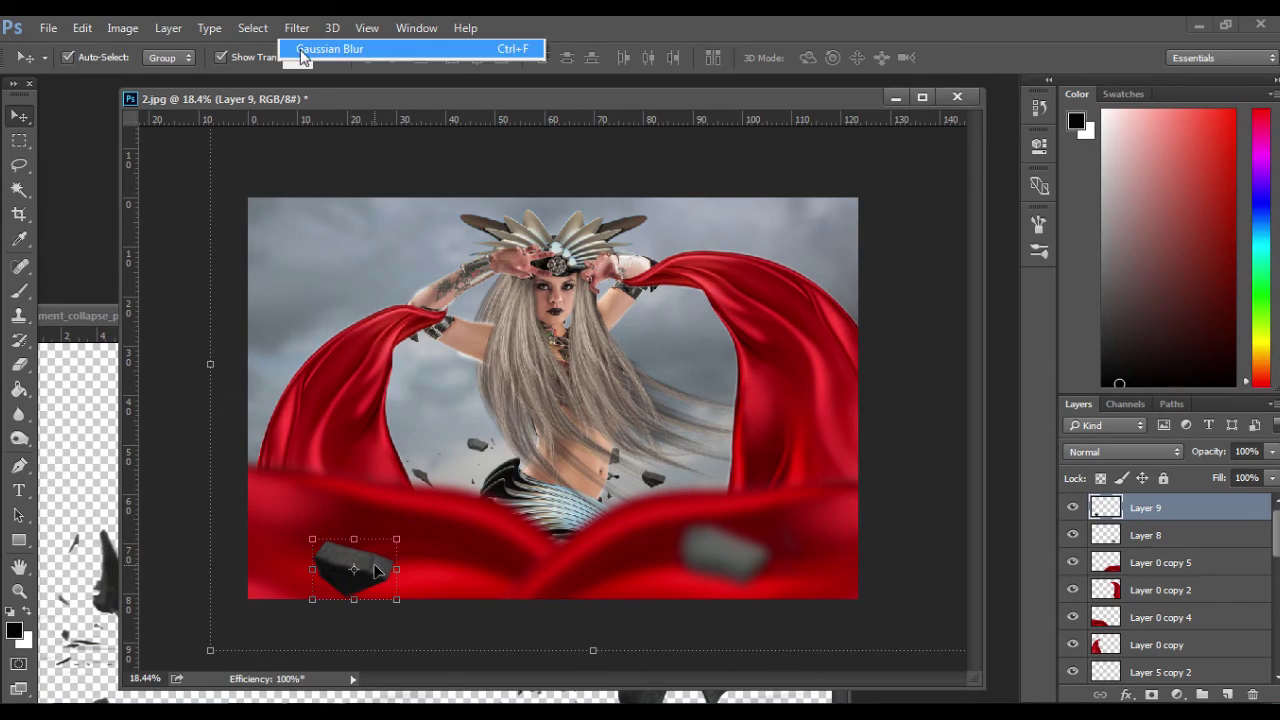
{"action": "left_click_drag", "start_coordinate": [377, 571], "coordinate": [374, 557]}
{"action": "key", "text": "ctrl+f"}
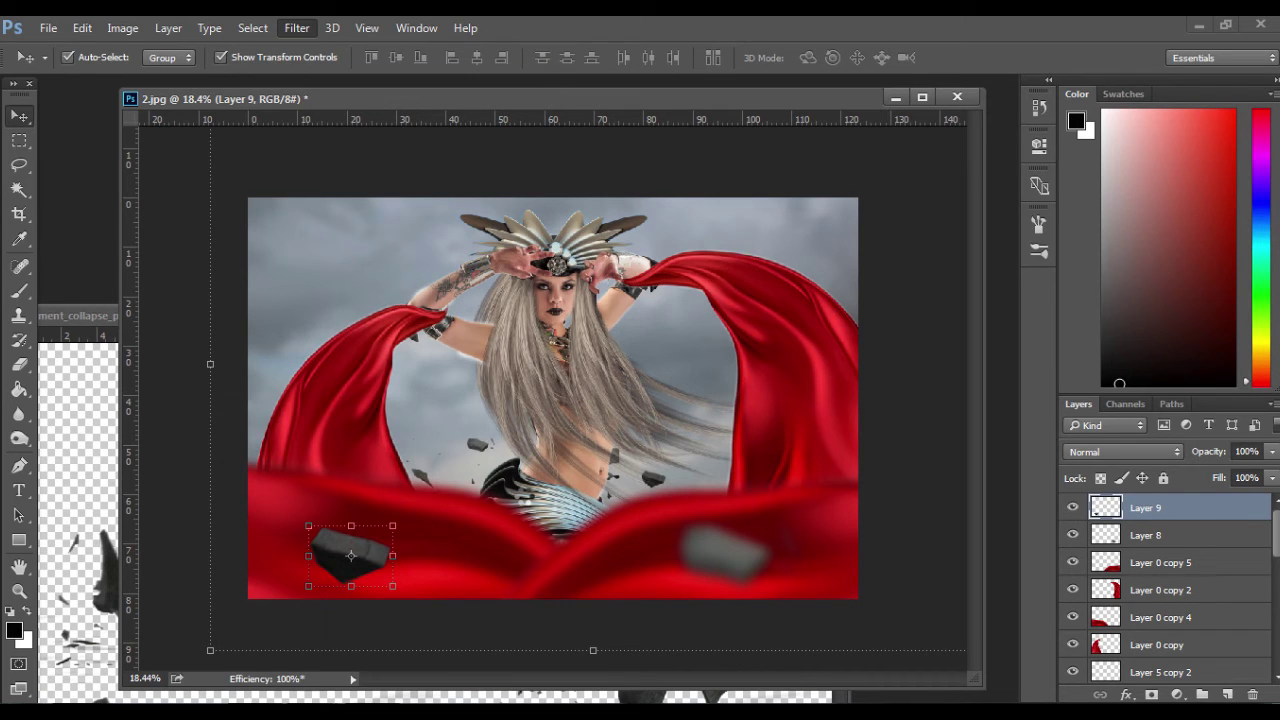
{"action": "key", "text": "ctrl+f"}
Shift the blurred dark rock slightly right and down along the foreground red fabric.
{"action": "left_click", "coordinate": [722, 565]}
{"action": "left_click_drag", "start_coordinate": [364, 555], "coordinate": [396, 577]}
{"action": "key", "text": "ctrl+z"}
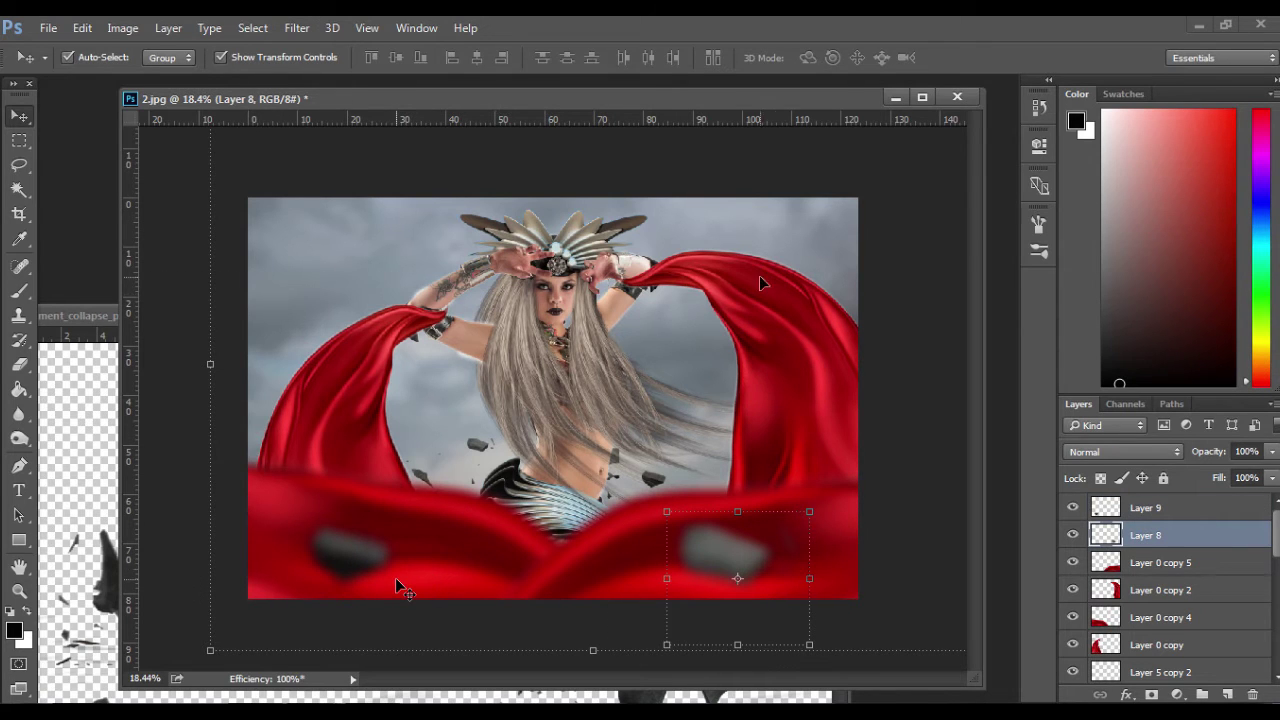
{"action": "key", "text": "ctrl+alt+z"}
{"action": "key", "text": "ctrl+alt+z"}
{"action": "key", "text": "ctrl+alt+z"}
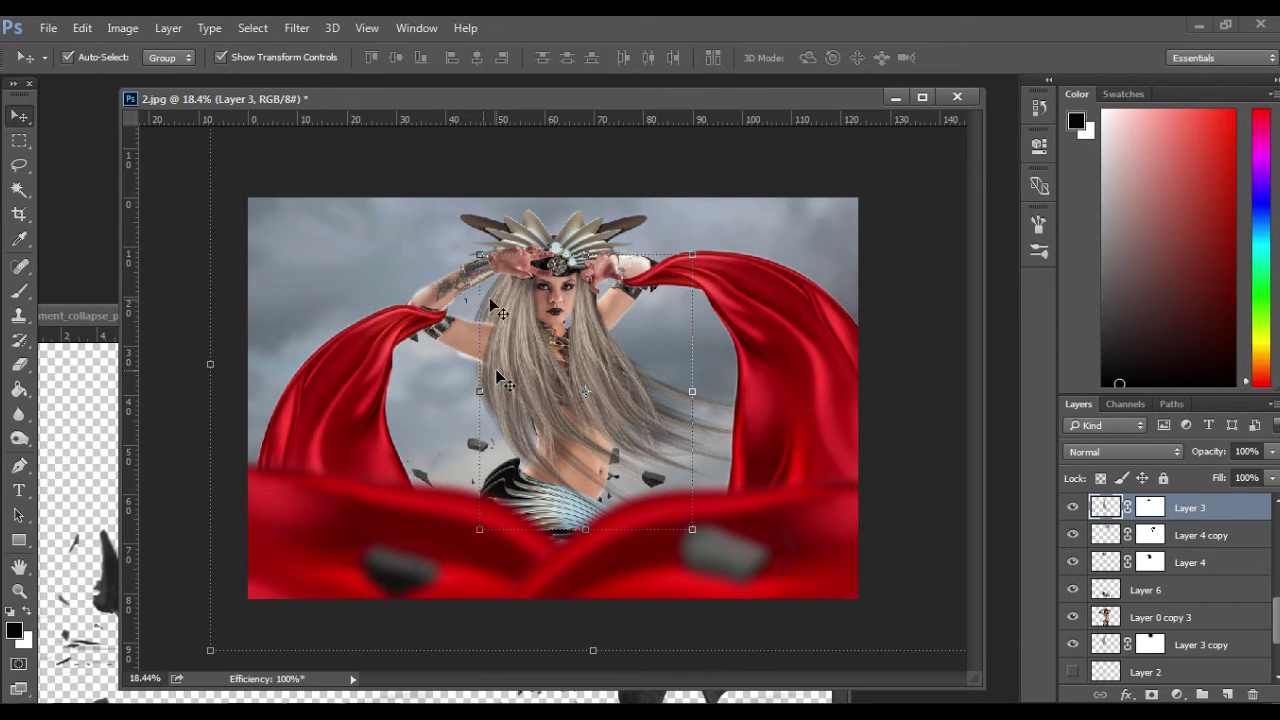
{"action": "key", "text": "ctrl+alt+z"}
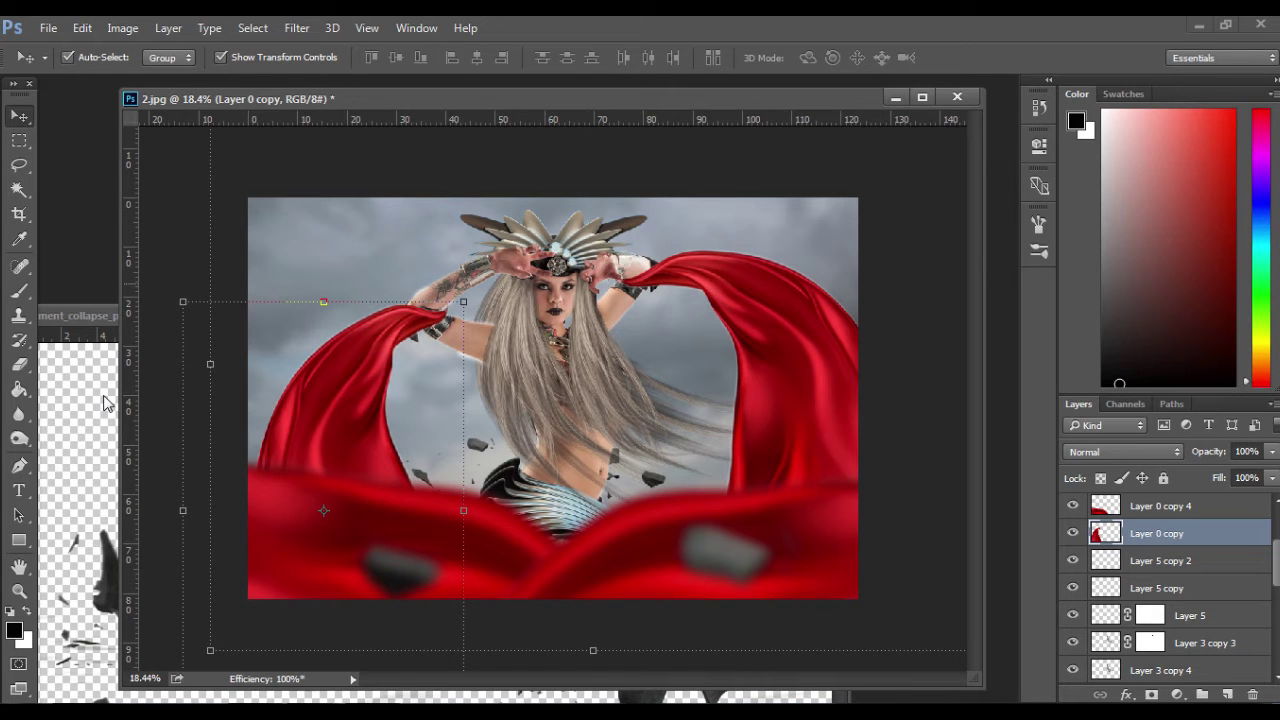
Brighten the woman's layer, Layer 0 copy 3, with Levels, using midtones 1.15 and white input 251.
{"action": "left_click_drag", "start_coordinate": [1190, 536], "coordinate": [1158, 574]}
{"action": "left_click_drag", "start_coordinate": [1207, 643], "coordinate": [1207, 643]}
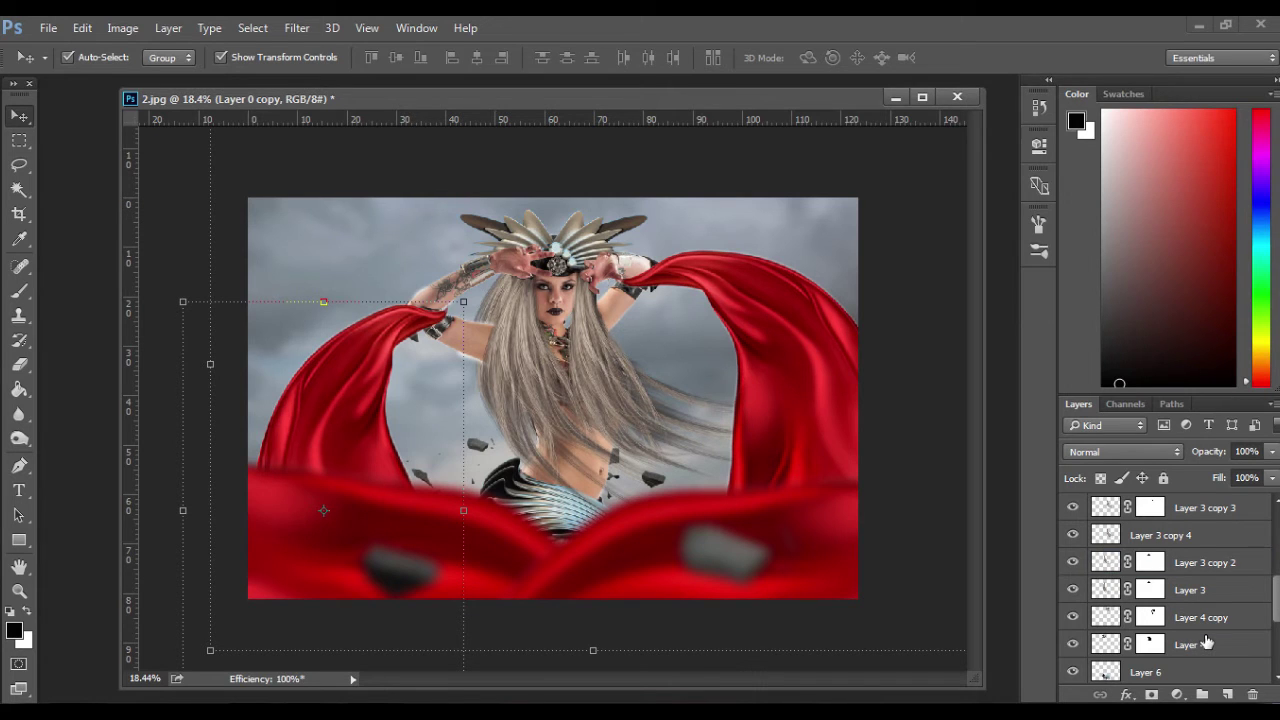
{"action": "scroll", "coordinate": [1163, 563], "scroll_direction": "down", "scroll_amount": 3}
{"action": "left_click", "coordinate": [1163, 563]}
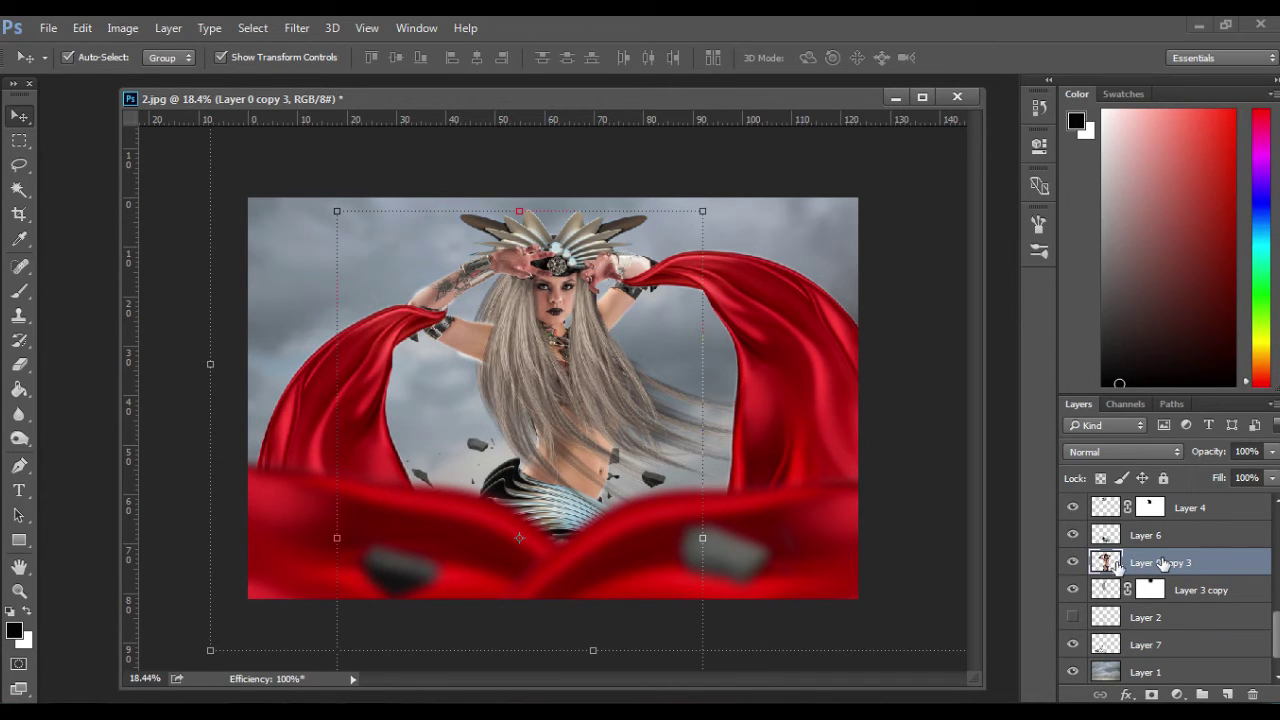
{"action": "left_click", "coordinate": [122, 27]}
{"action": "left_click", "coordinate": [122, 27]}
{"action": "left_click", "coordinate": [122, 27]}
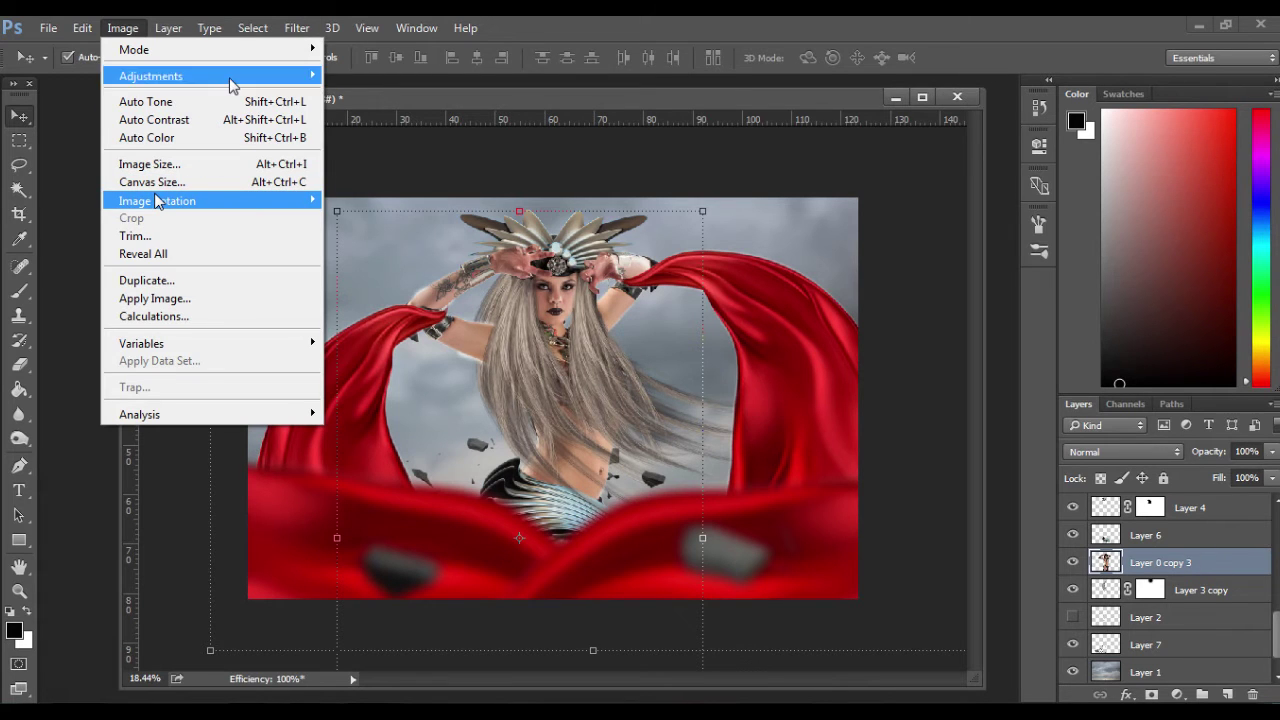
{"action": "mouse_move", "coordinate": [155, 76]}
{"action": "left_click", "coordinate": [426, 94]}
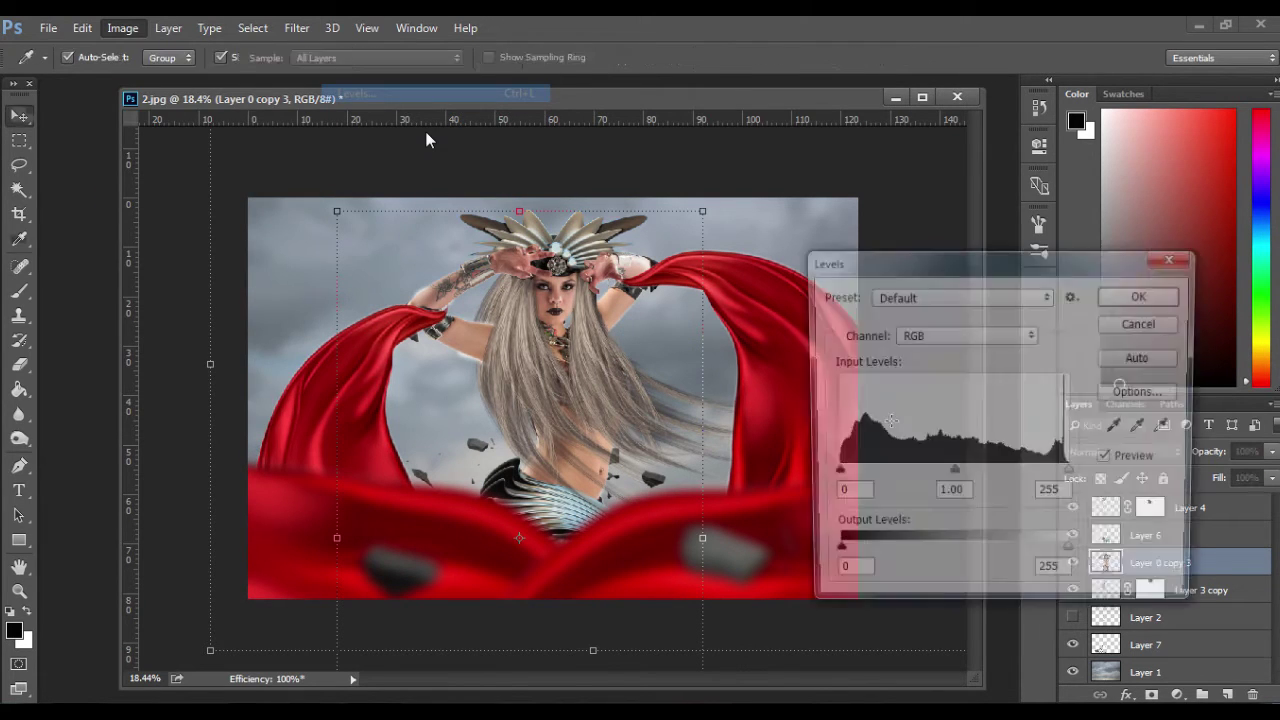
{"action": "mouse_move", "coordinate": [954, 476]}
{"action": "left_mouse_down"}
{"action": "mouse_move", "coordinate": [965, 476]}
{"action": "mouse_move", "coordinate": [927, 475]}
{"action": "mouse_move", "coordinate": [940, 470]}
{"action": "left_mouse_up"}
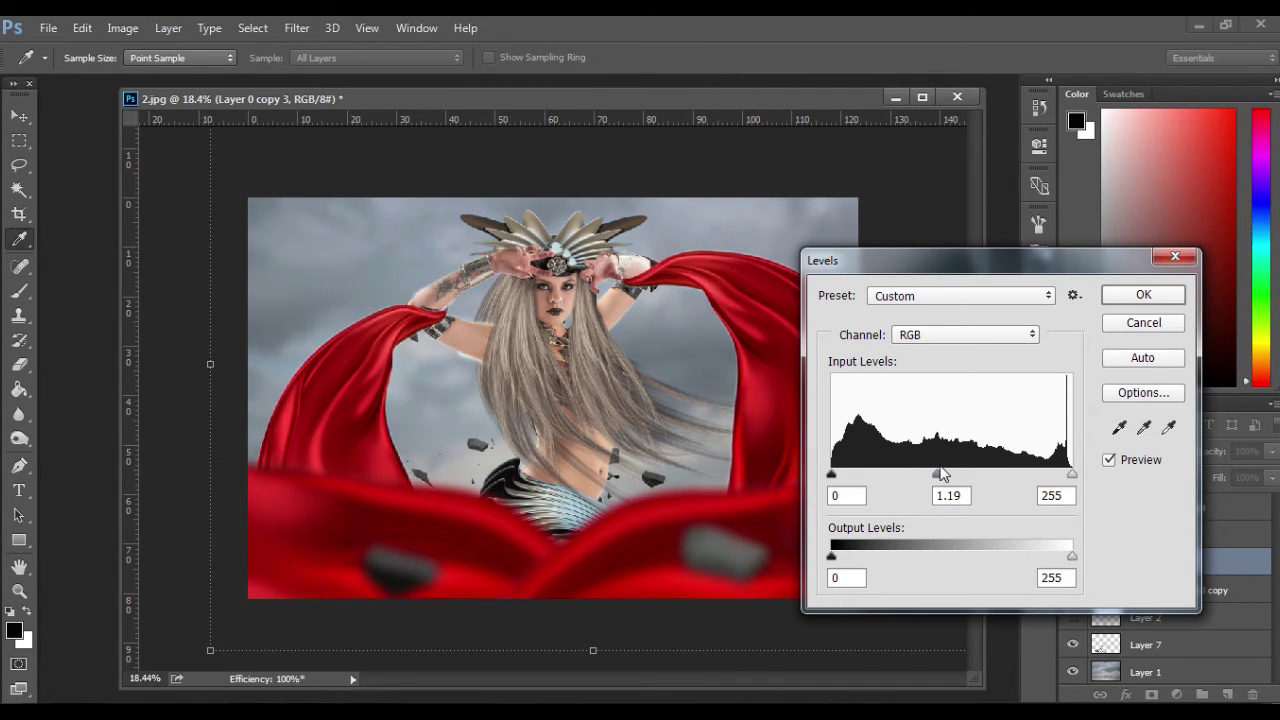
{"action": "left_click_drag", "start_coordinate": [1069, 474], "coordinate": [1071, 475]}
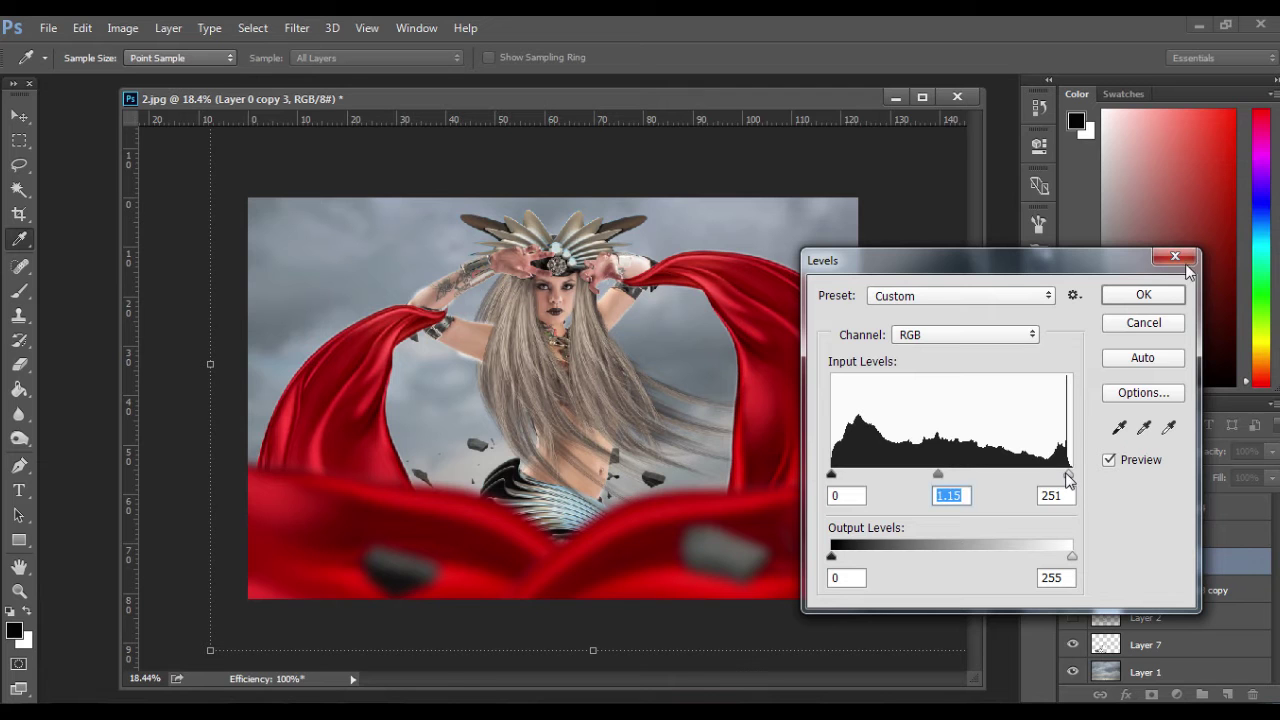
{"action": "left_click", "coordinate": [1173, 300]}
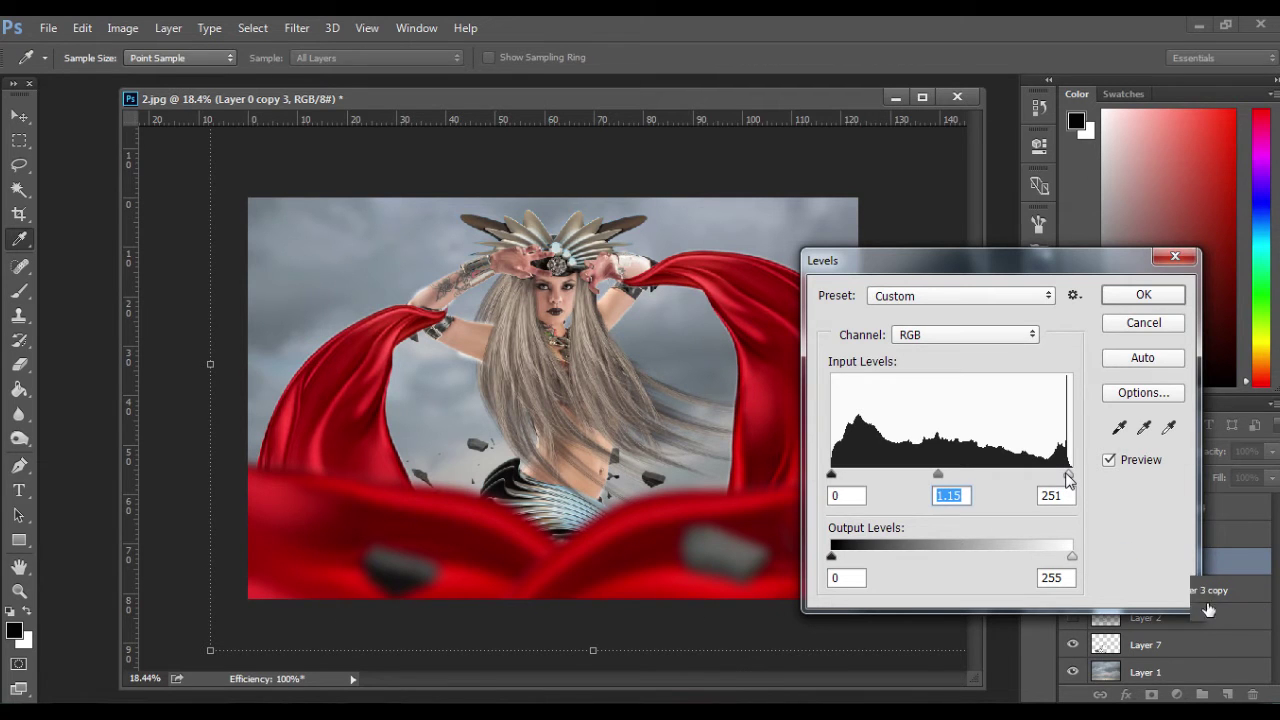
Add a new layer clipped to Layer 0 copy 3 and set its blend mode to Soft Light.
{"action": "left_click", "coordinate": [1228, 695]}
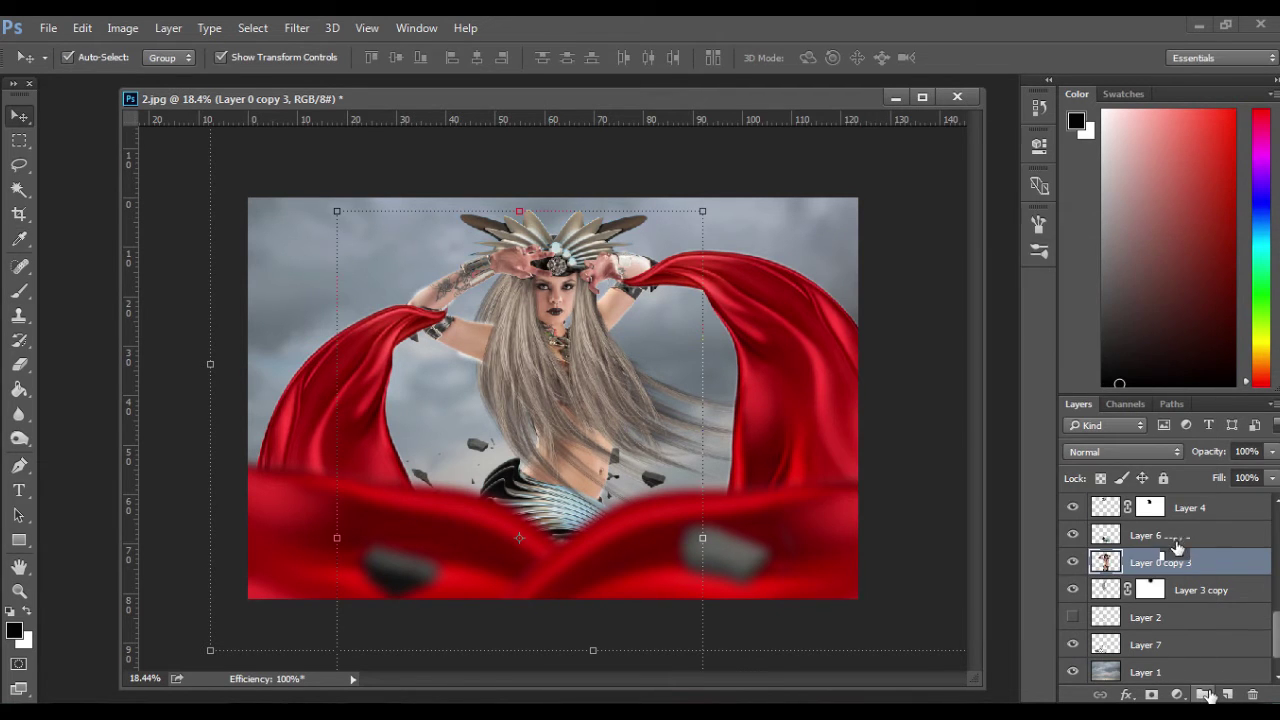
{"action": "left_click", "coordinate": [1227, 694]}
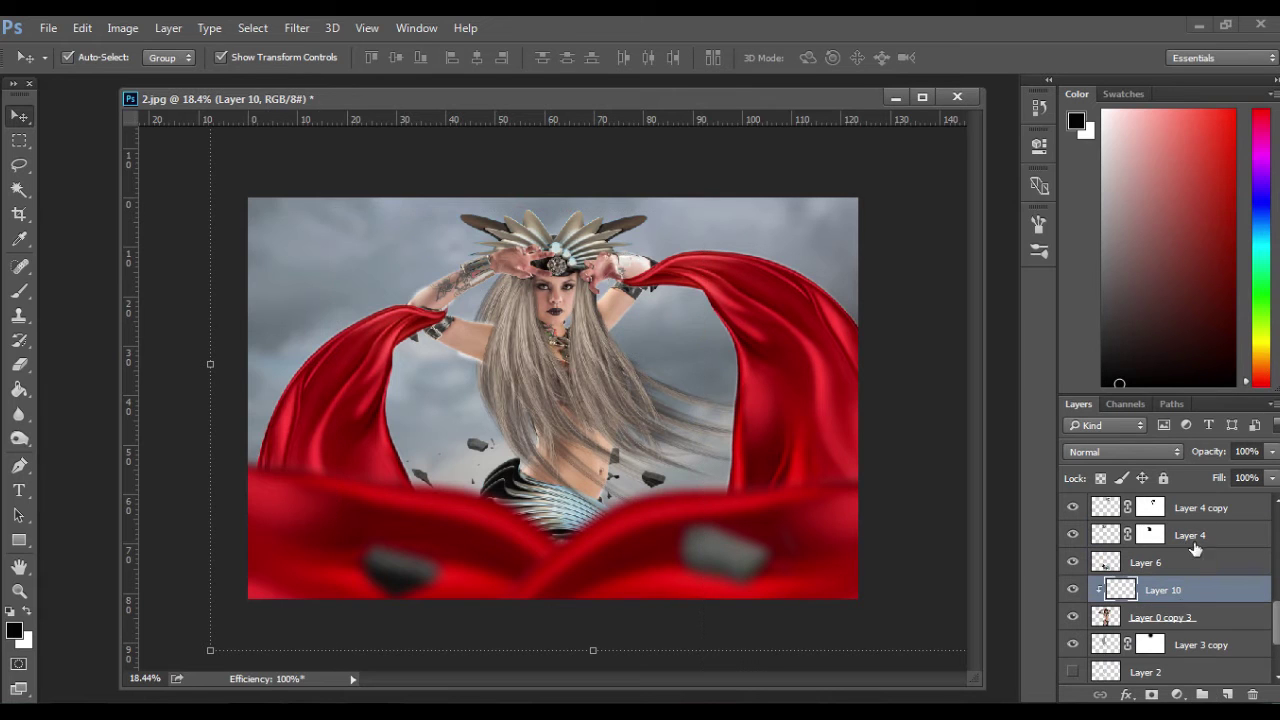
{"action": "left_click", "coordinate": [1154, 451]}
{"action": "left_click", "coordinate": [1138, 452]}
{"action": "left_click", "coordinate": [1139, 452]}
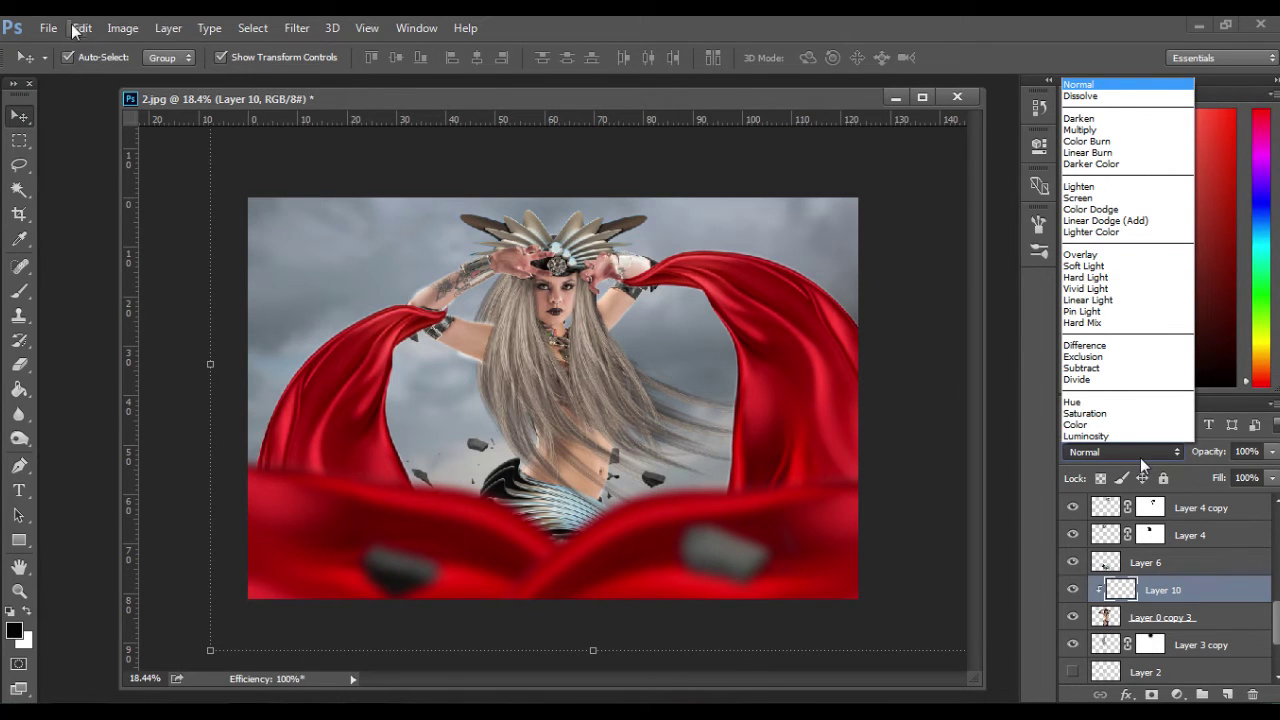
{"action": "left_click", "coordinate": [1084, 266]}
Fill the clipped Layer 10 with gray and duplicate it as a second layer clipped to the woman.
{"action": "left_click", "coordinate": [74, 28]}
{"action": "left_click", "coordinate": [183, 280]}
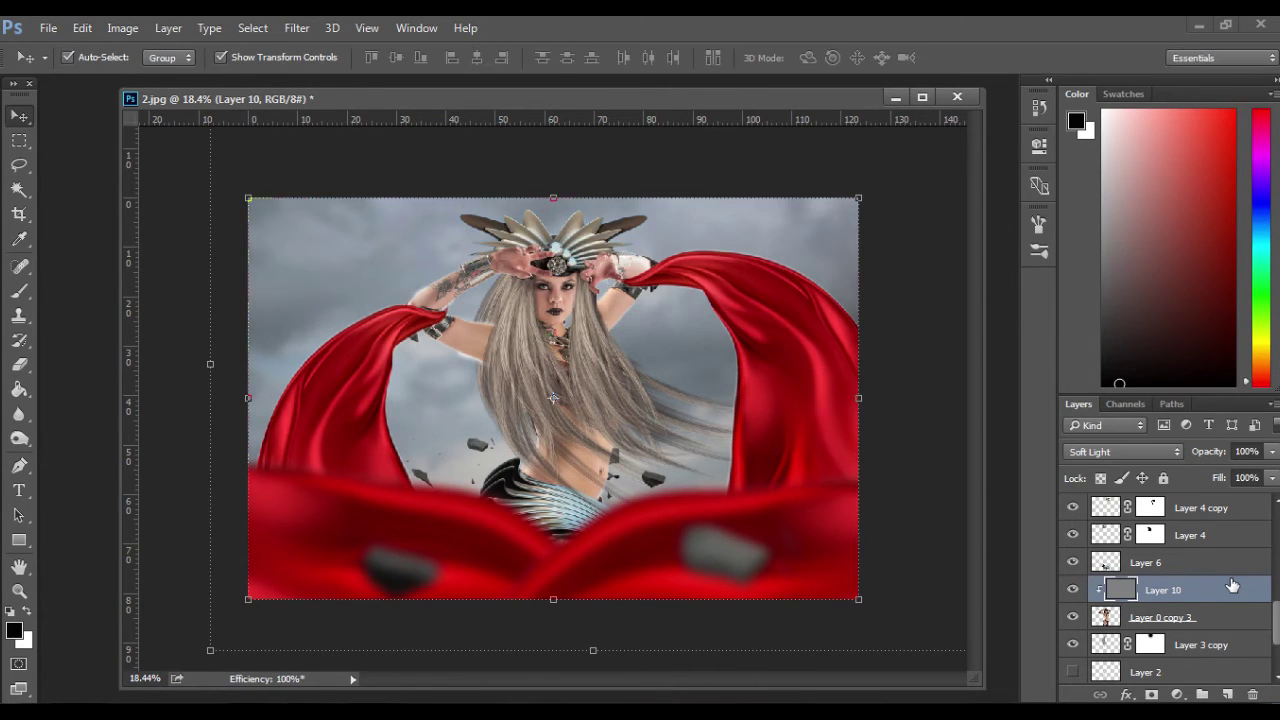
{"action": "left_click_drag", "start_coordinate": [1232, 585], "coordinate": [1182, 597]}
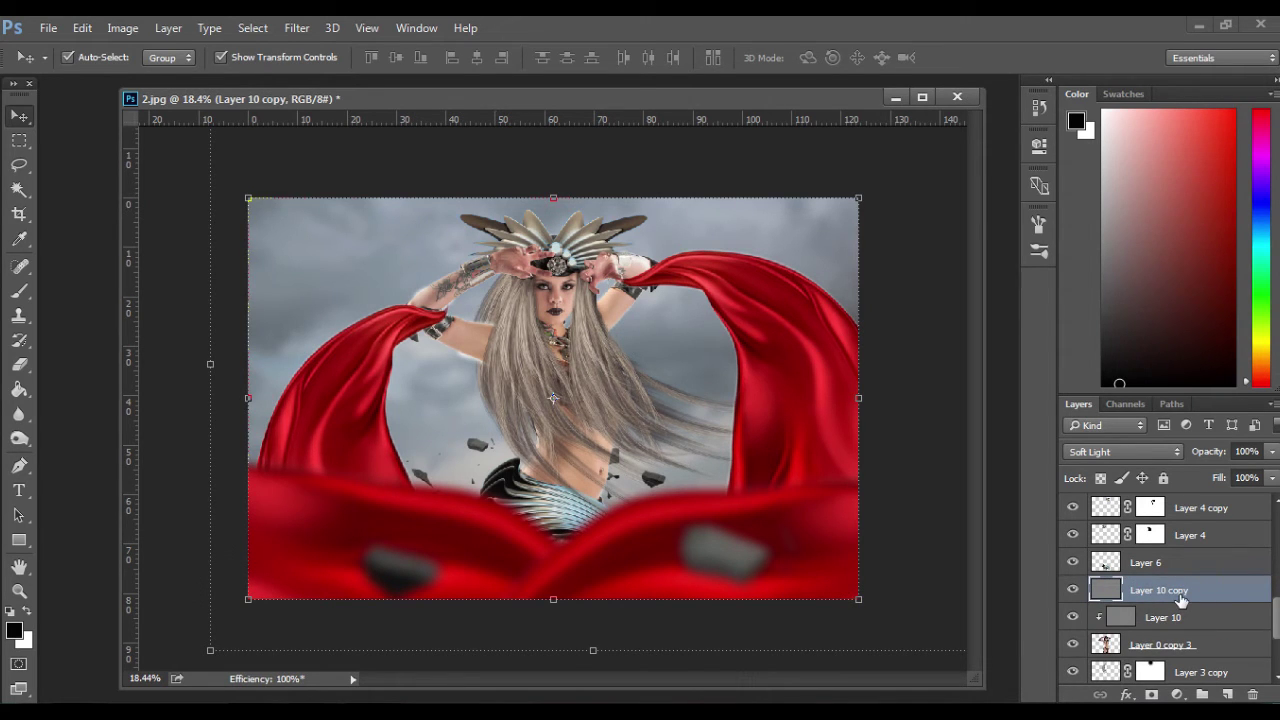
{"action": "left_click", "coordinate": [1185, 604], "text": "alt"}
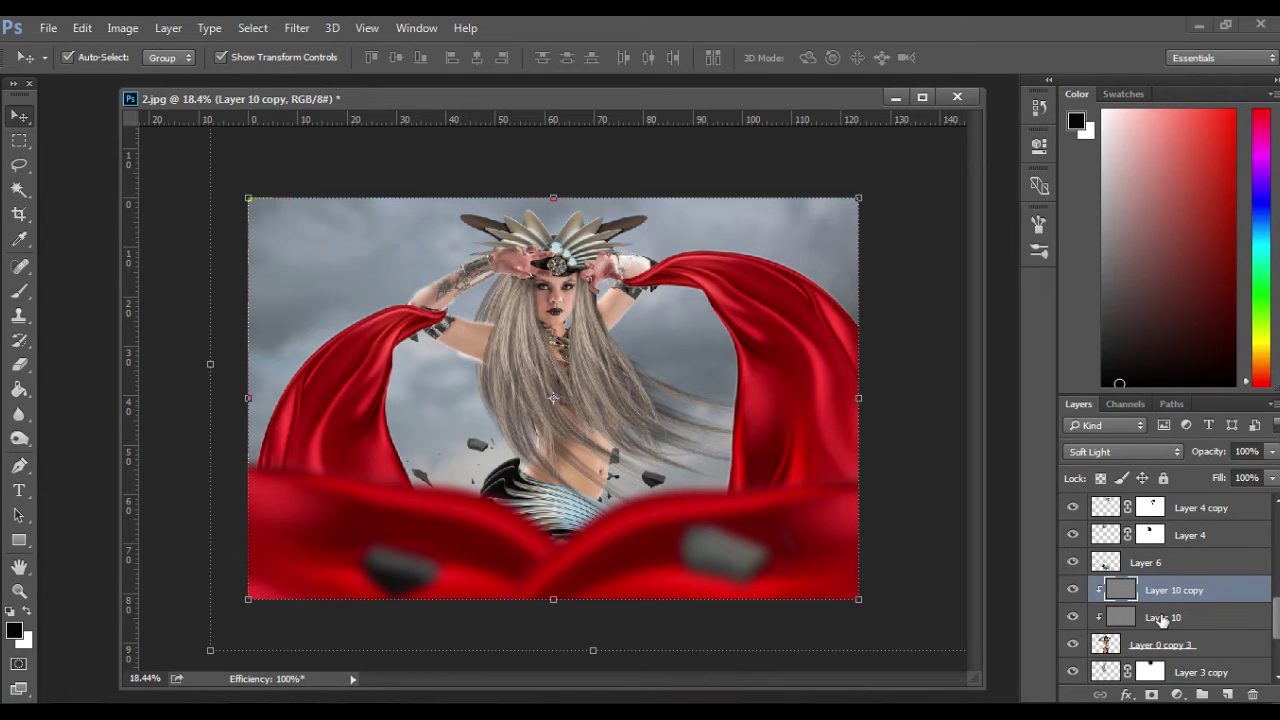
Rename Layer 10 as สว่าง and its copy as เข้ม.
{"action": "left_click", "coordinate": [1170, 619]}
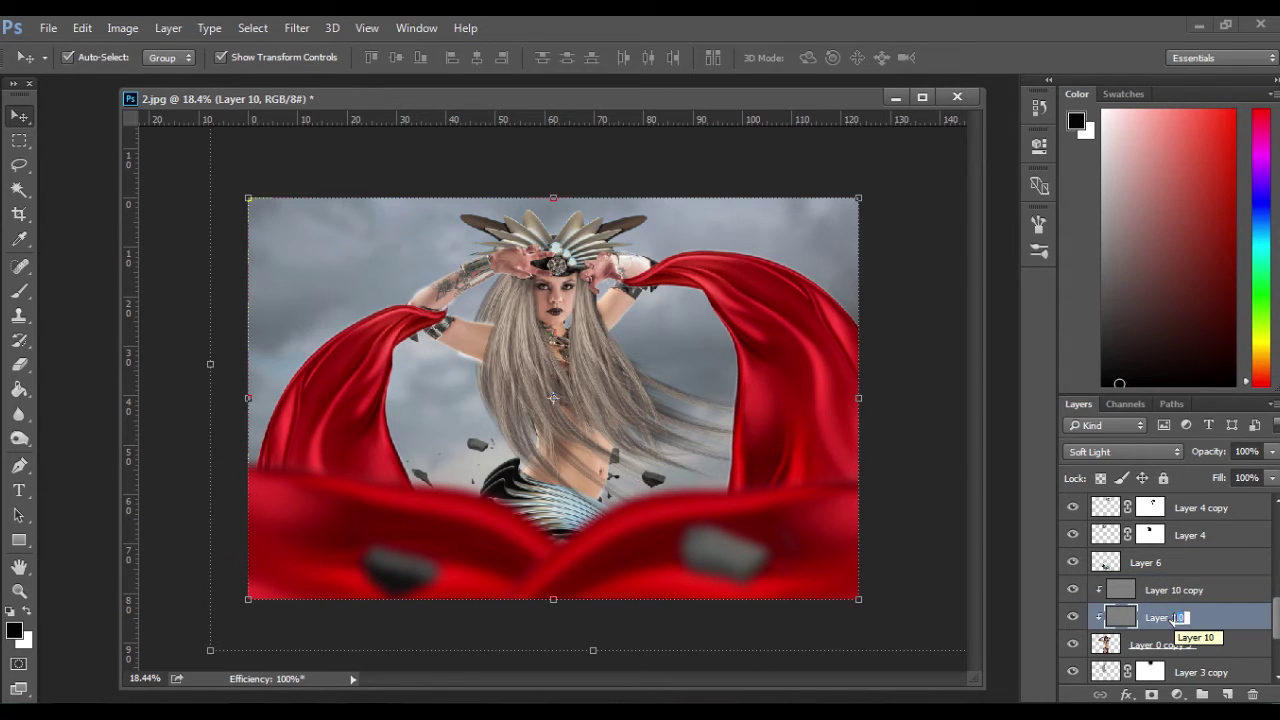
{"action": "double_click", "coordinate": [1176, 618]}
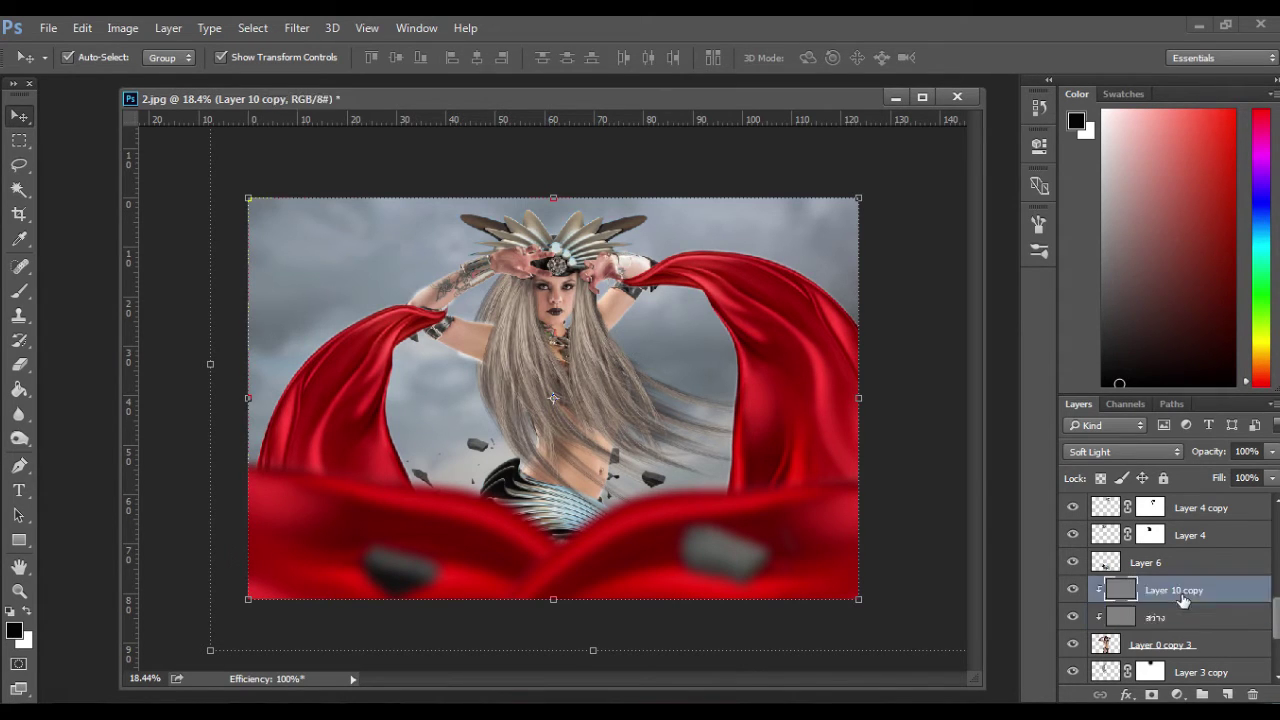
{"action": "double_click", "coordinate": [1184, 591]}
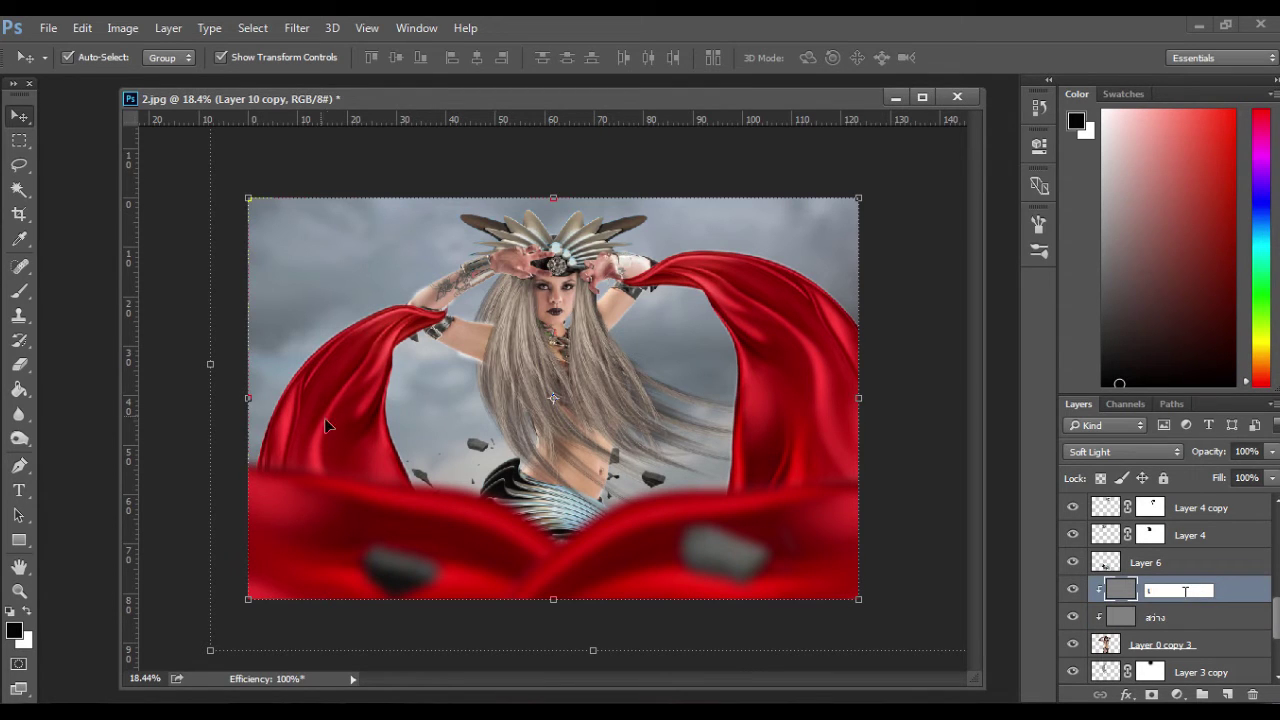
Finish naming the upper gray layer เข้ม and switch to the Burn tool.
{"action": "left_click", "coordinate": [20, 440]}
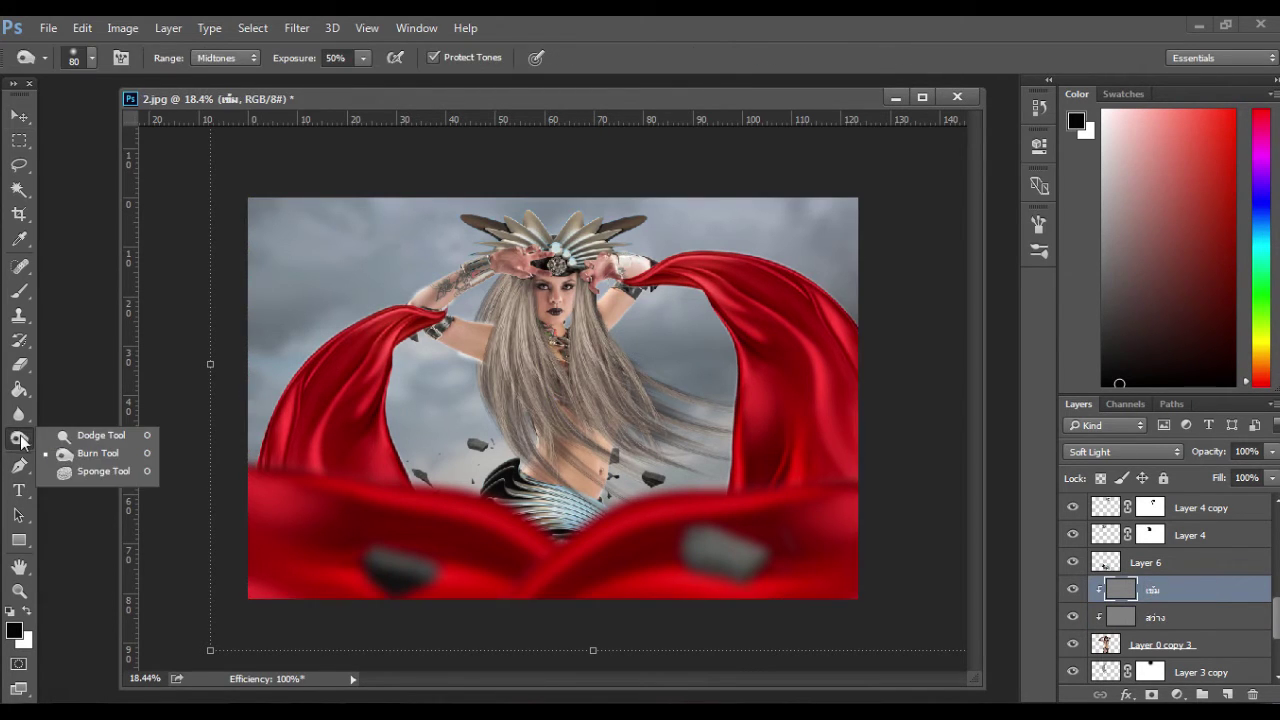
{"action": "left_click", "coordinate": [98, 455]}
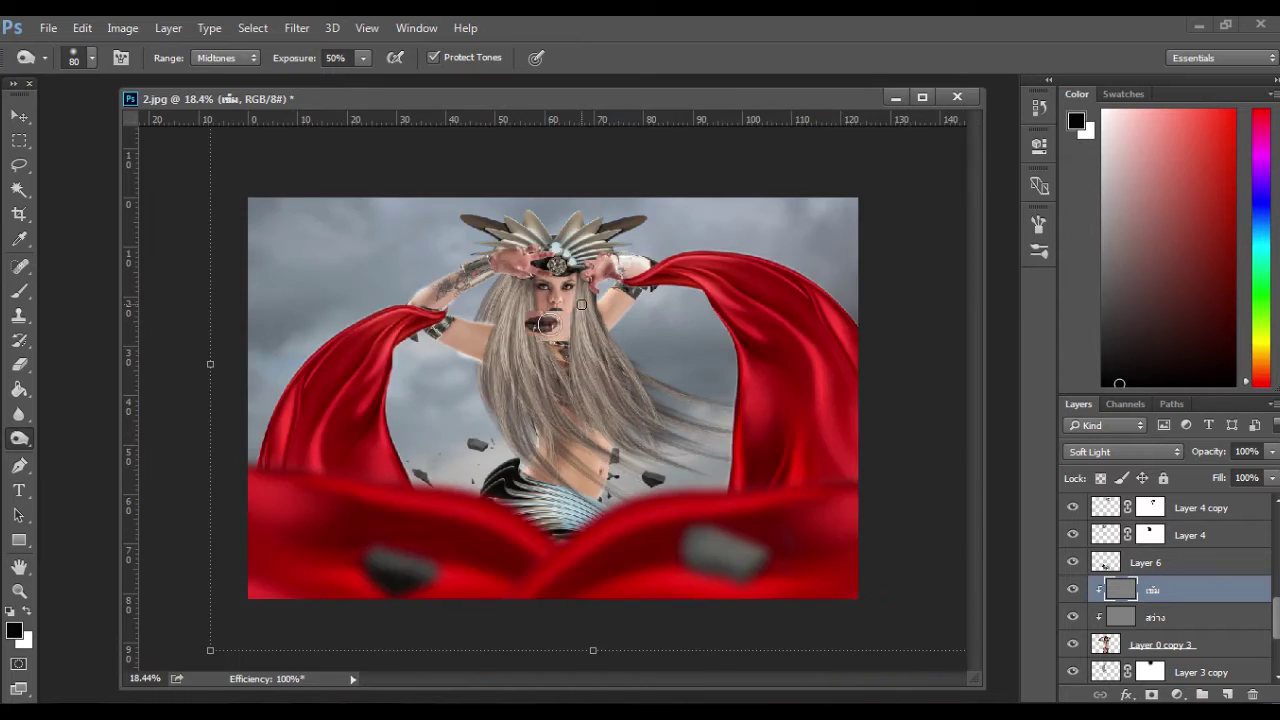
{"action": "scroll", "coordinate": [547, 325], "scroll_direction": "up", "scroll_amount": 4}
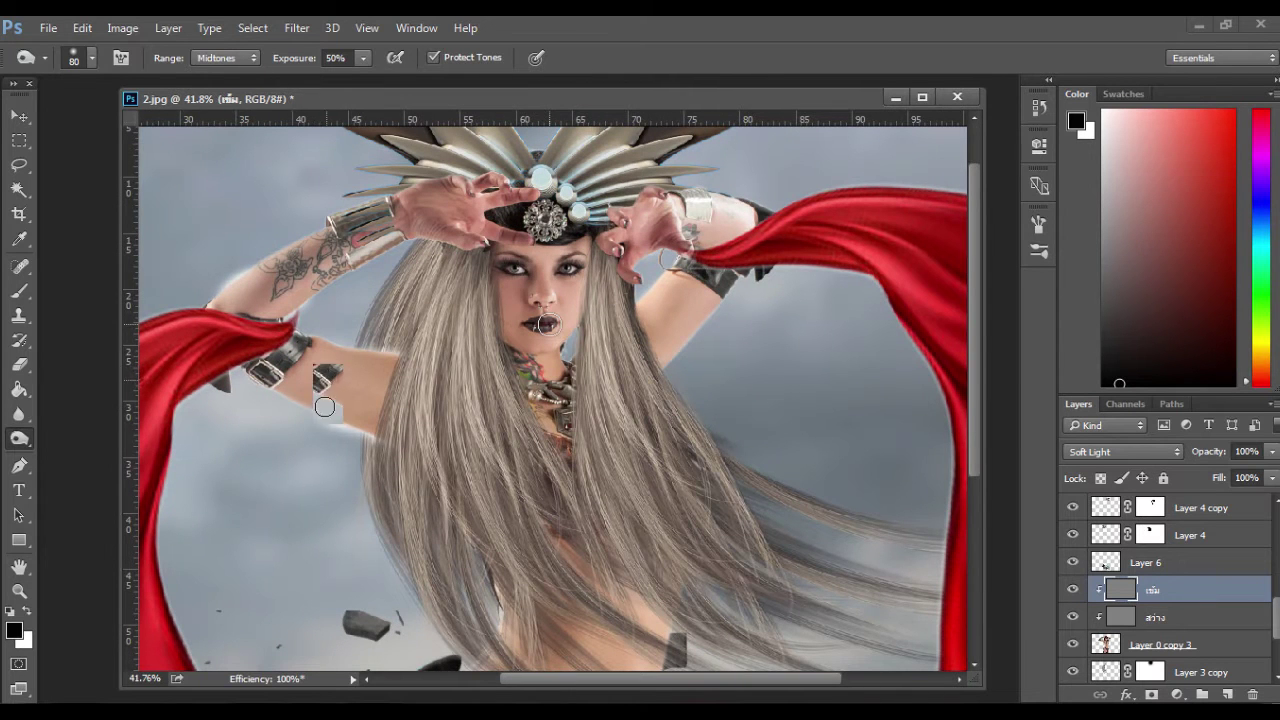
{"action": "scroll", "coordinate": [371, 430], "scroll_direction": "down", "scroll_amount": 2}
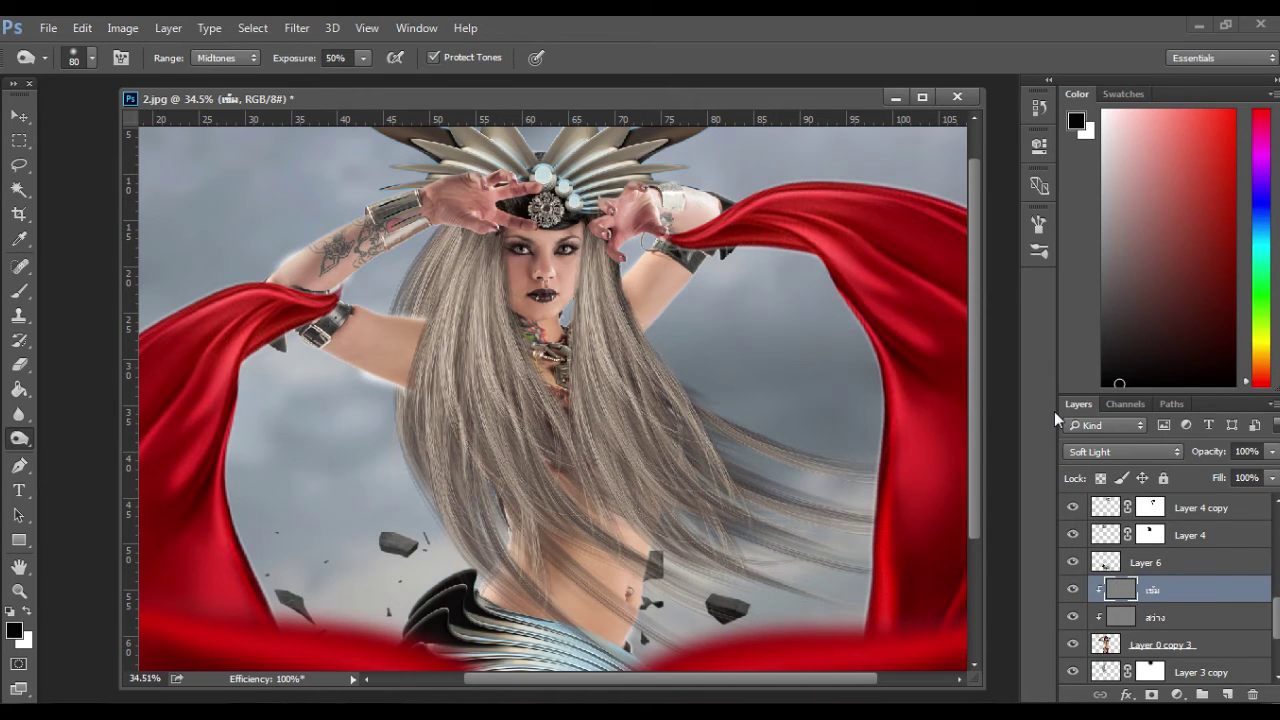
On Layer 0 copy 3, outline the pale fringe below the arm beside the buckled armband with the Pen tool and remove it, feathering 1.1 pixels.
{"action": "scroll", "coordinate": [1106, 597], "scroll_direction": "down", "scroll_amount": 2}
{"action": "left_click", "coordinate": [1104, 590]}
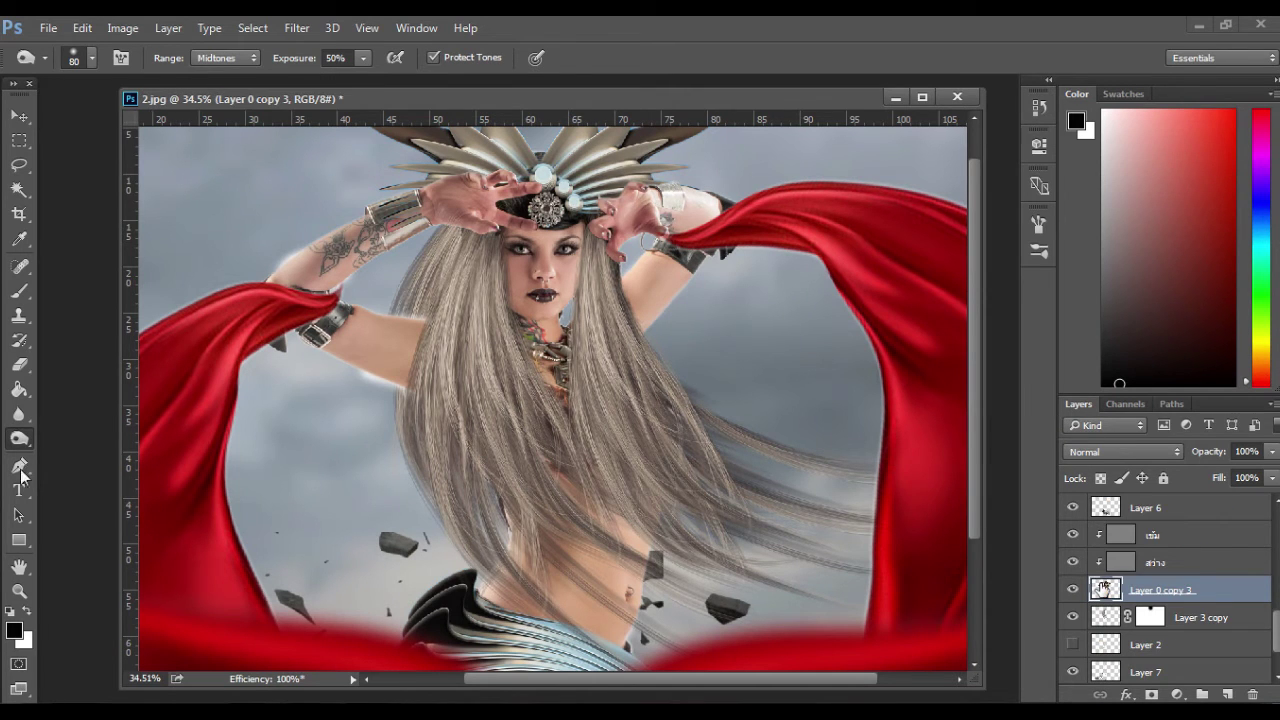
{"action": "left_click_drag", "start_coordinate": [19, 465], "coordinate": [62, 462]}
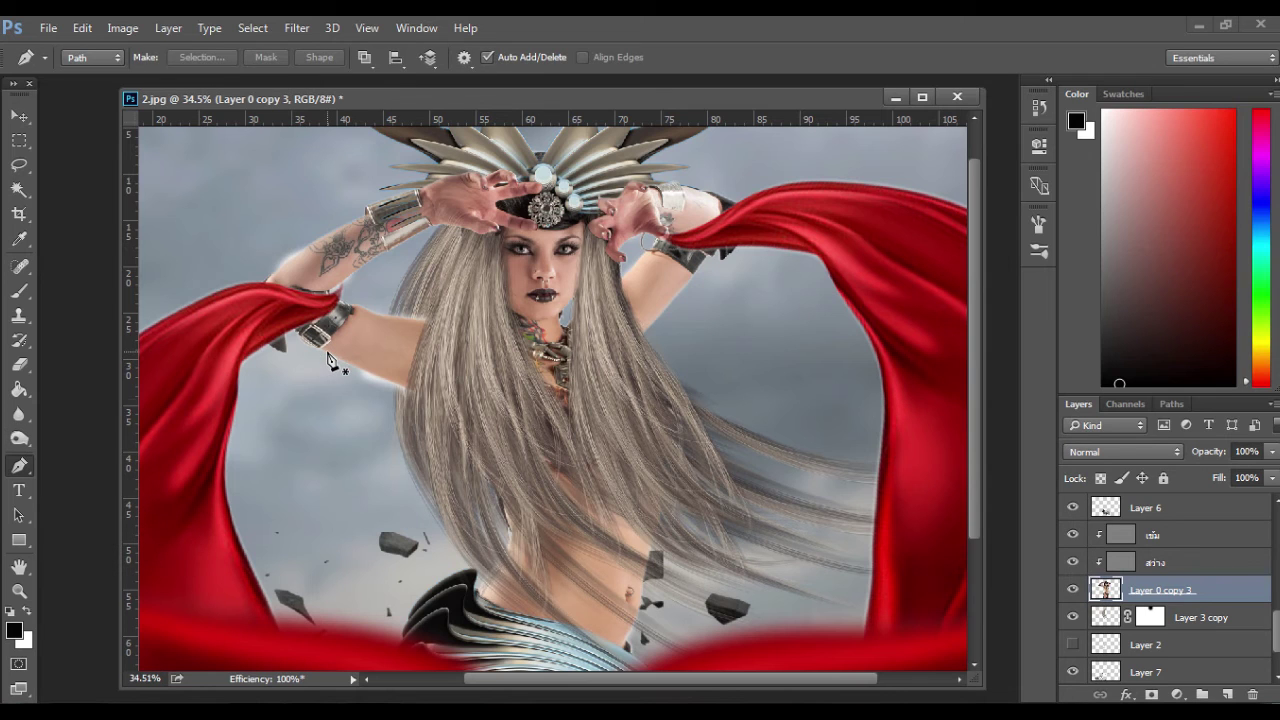
{"action": "left_click_drag", "start_coordinate": [434, 401], "coordinate": [389, 431]}
{"action": "left_click_drag", "start_coordinate": [273, 420], "coordinate": [282, 409]}
{"action": "left_click", "coordinate": [328, 354]}
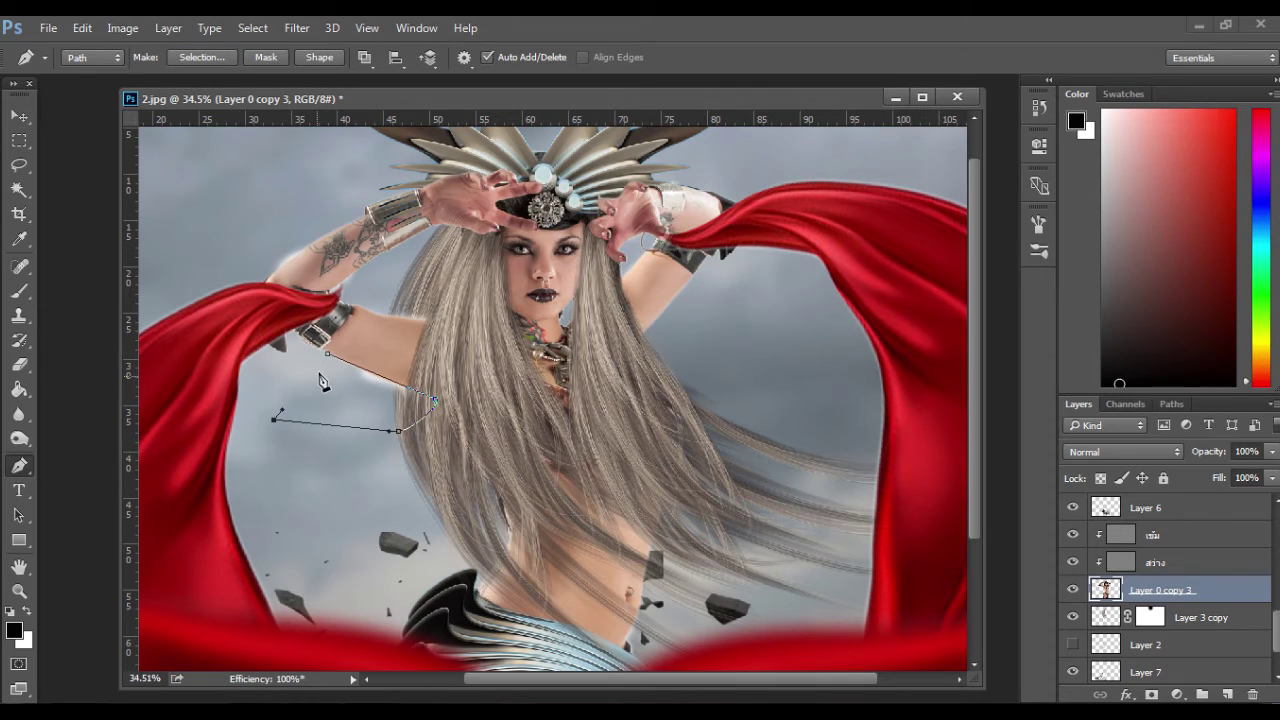
{"action": "left_click", "coordinate": [203, 57]}
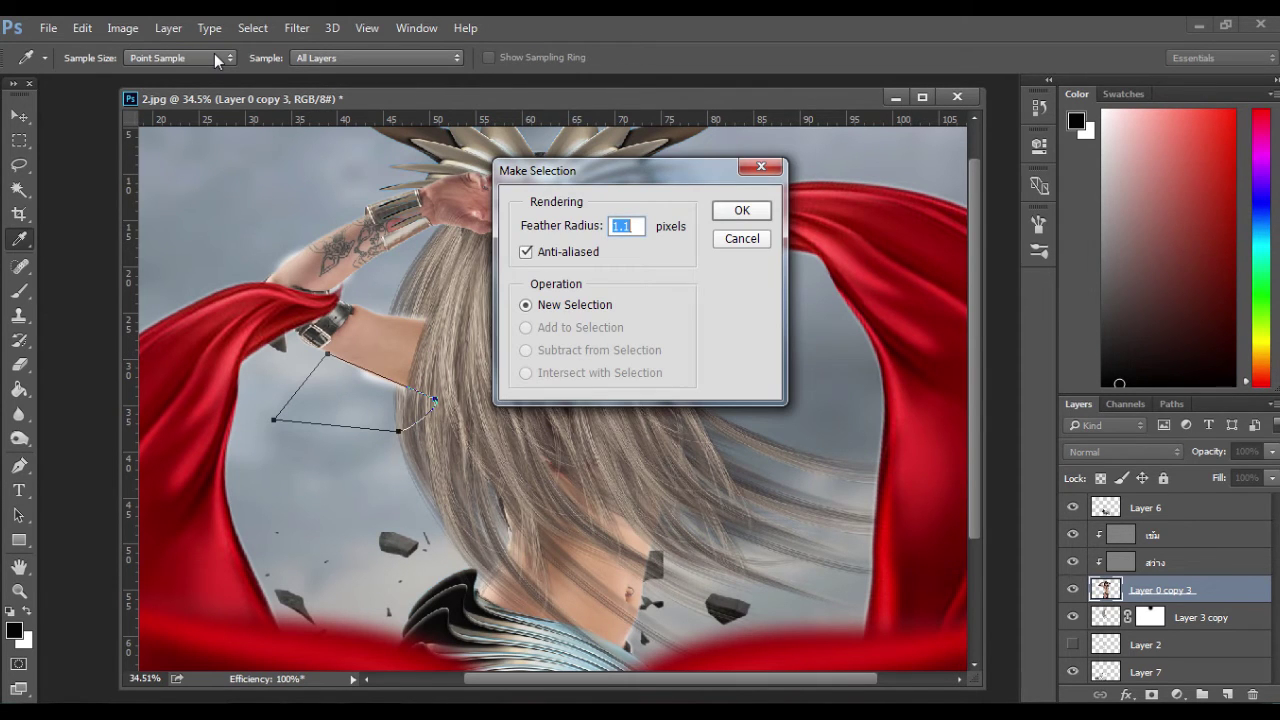
{"action": "key", "text": "Return"}
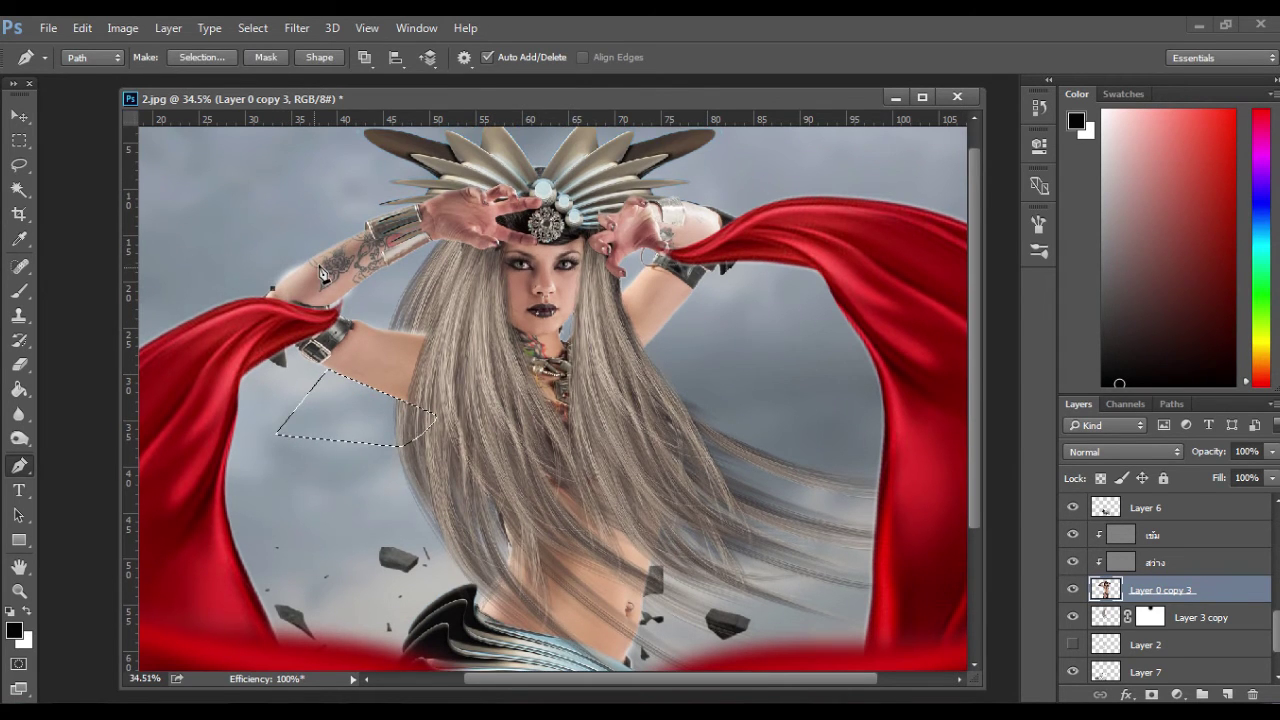
Trace a Pen path along the outer edge of the tattooed forearm and turn it into a selection to trim the fringe.
{"action": "left_click", "coordinate": [272, 292]}
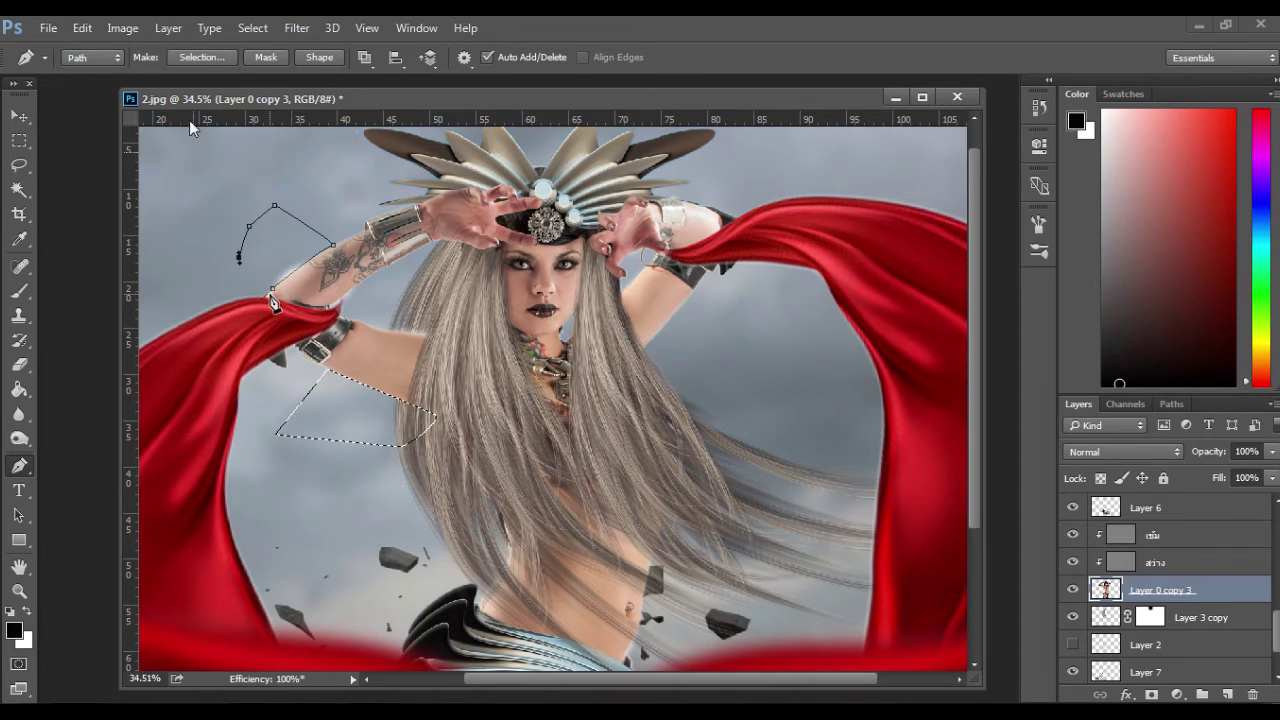
{"action": "key", "text": "ctrl+Return"}
{"action": "key", "text": "Return"}
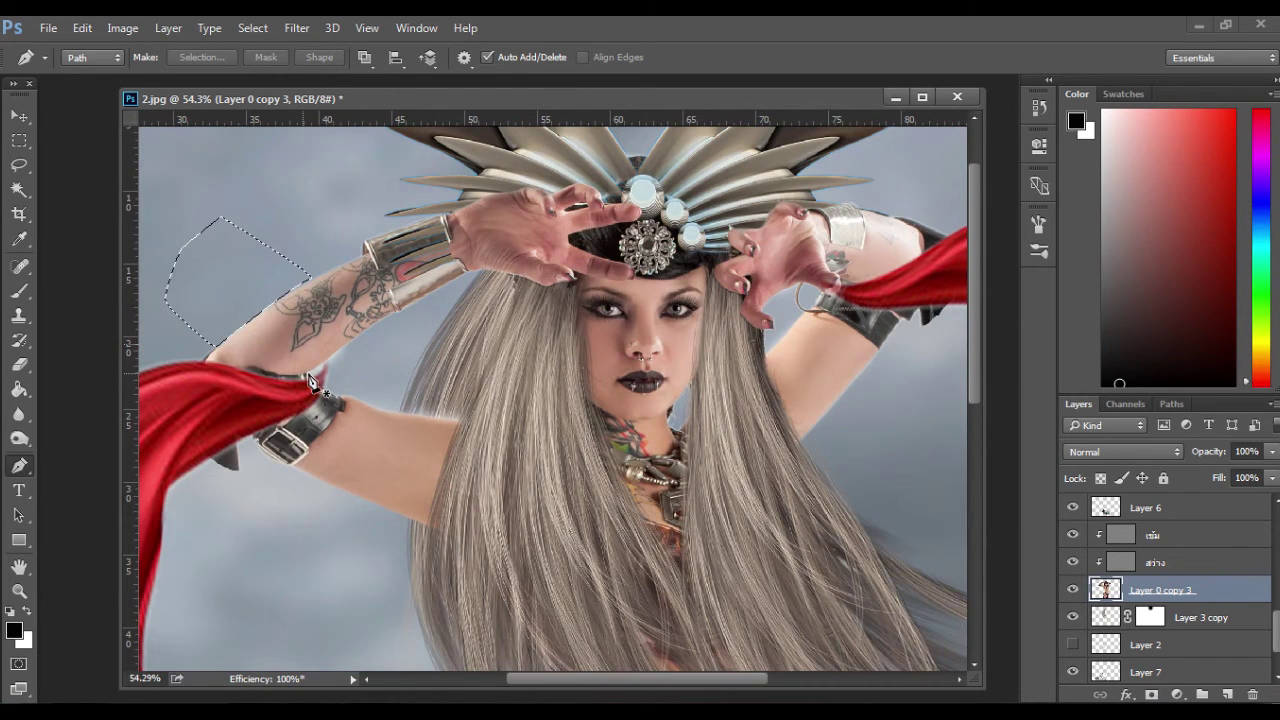
Trace the gap between the tattooed forearm, the hair and the upper arm, trim its fringe through a selection, and deselect.
{"action": "left_click", "coordinate": [386, 350]}
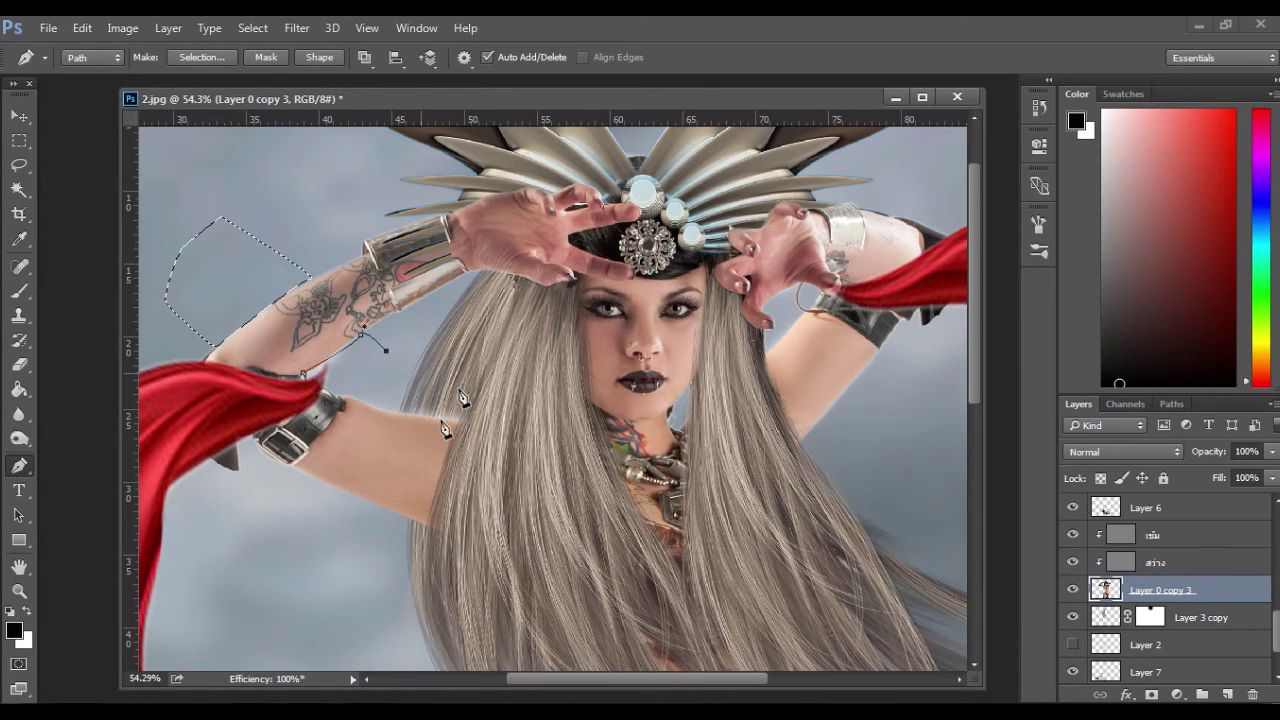
{"action": "left_click", "coordinate": [420, 372]}
{"action": "left_click", "coordinate": [462, 398]}
{"action": "left_click", "coordinate": [462, 418]}
{"action": "left_click_drag", "start_coordinate": [391, 413], "coordinate": [379, 410]}
{"action": "left_click", "coordinate": [360, 383]}
{"action": "left_click", "coordinate": [303, 374]}
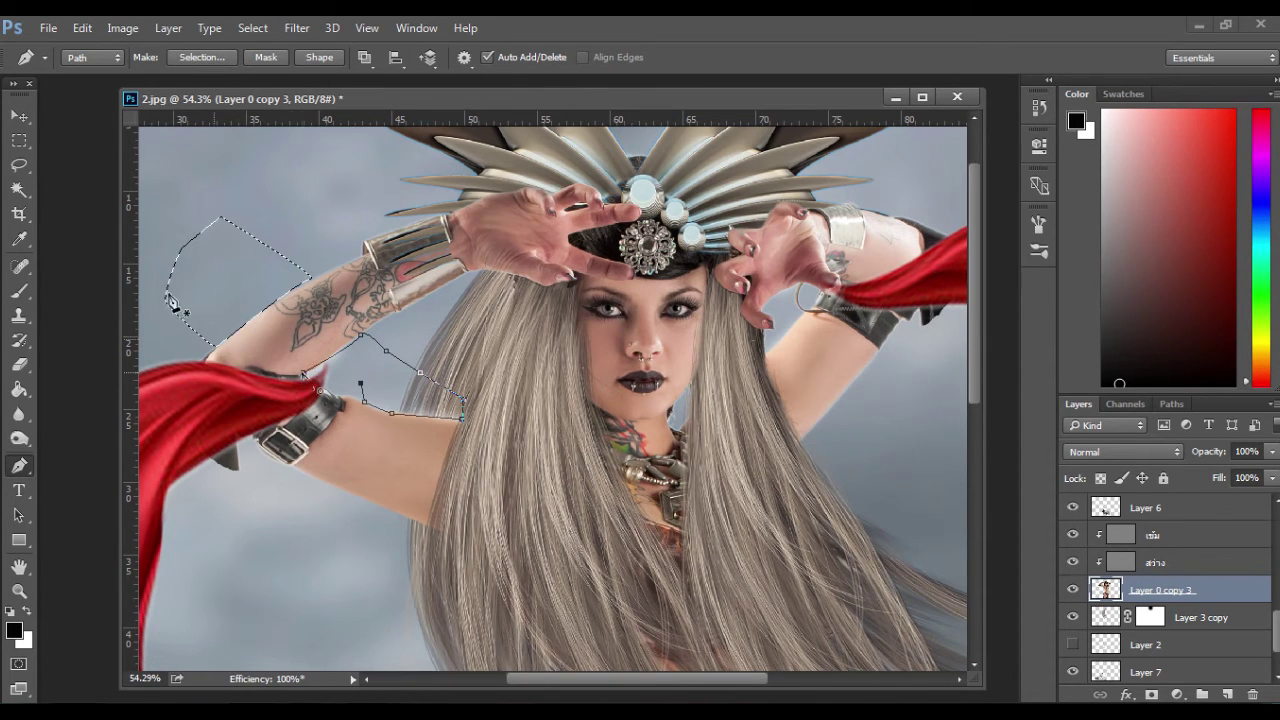
{"action": "left_click", "coordinate": [185, 58]}
{"action": "key", "text": "Escape"}
{"action": "key", "text": "ctrl+Return"}
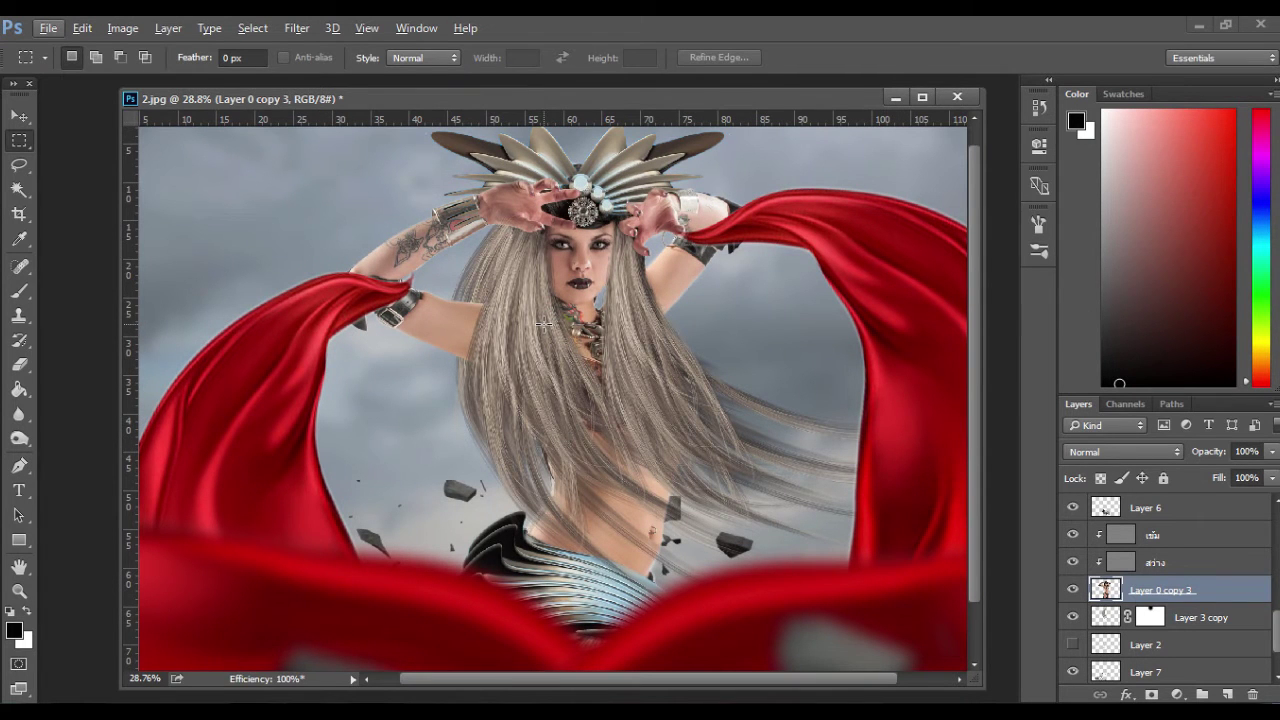
On the เข้ม layer, darken the arm beside the buckled armband using the Burn tool with a 40-pixel brush.
{"action": "scroll", "coordinate": [550, 330], "scroll_direction": "up", "scroll_amount": 1}
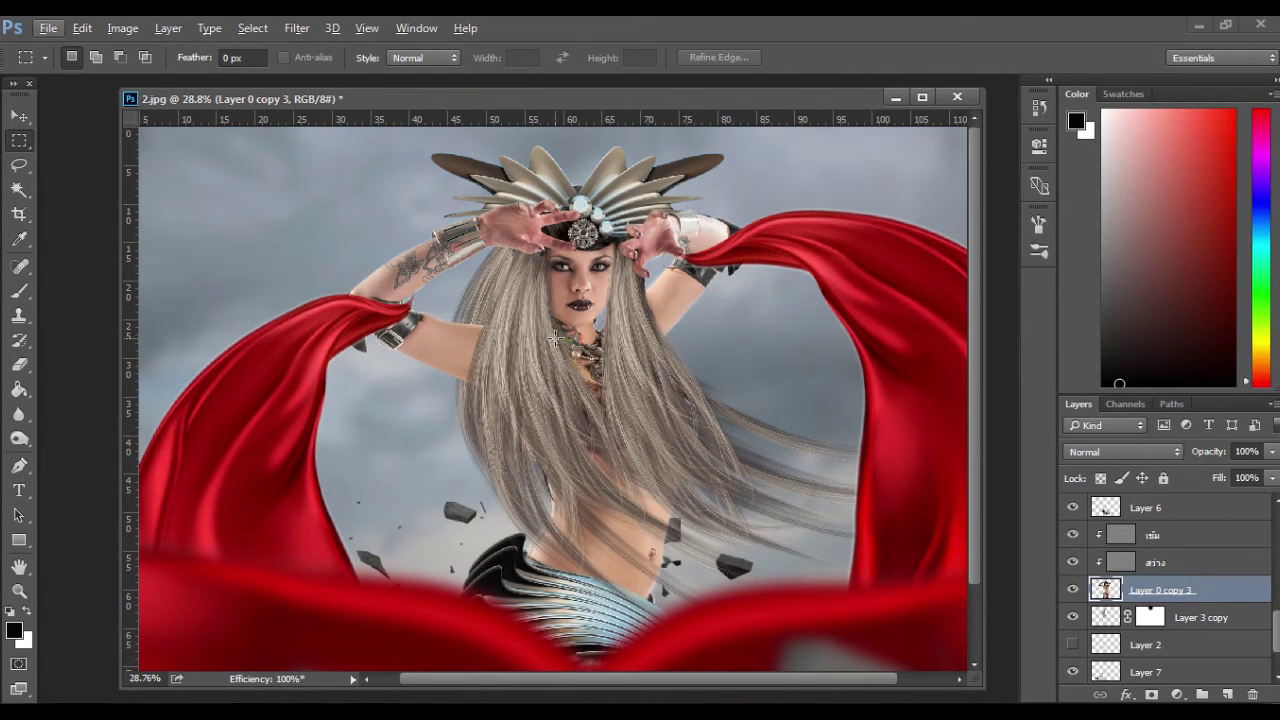
{"action": "left_click", "coordinate": [1149, 562]}
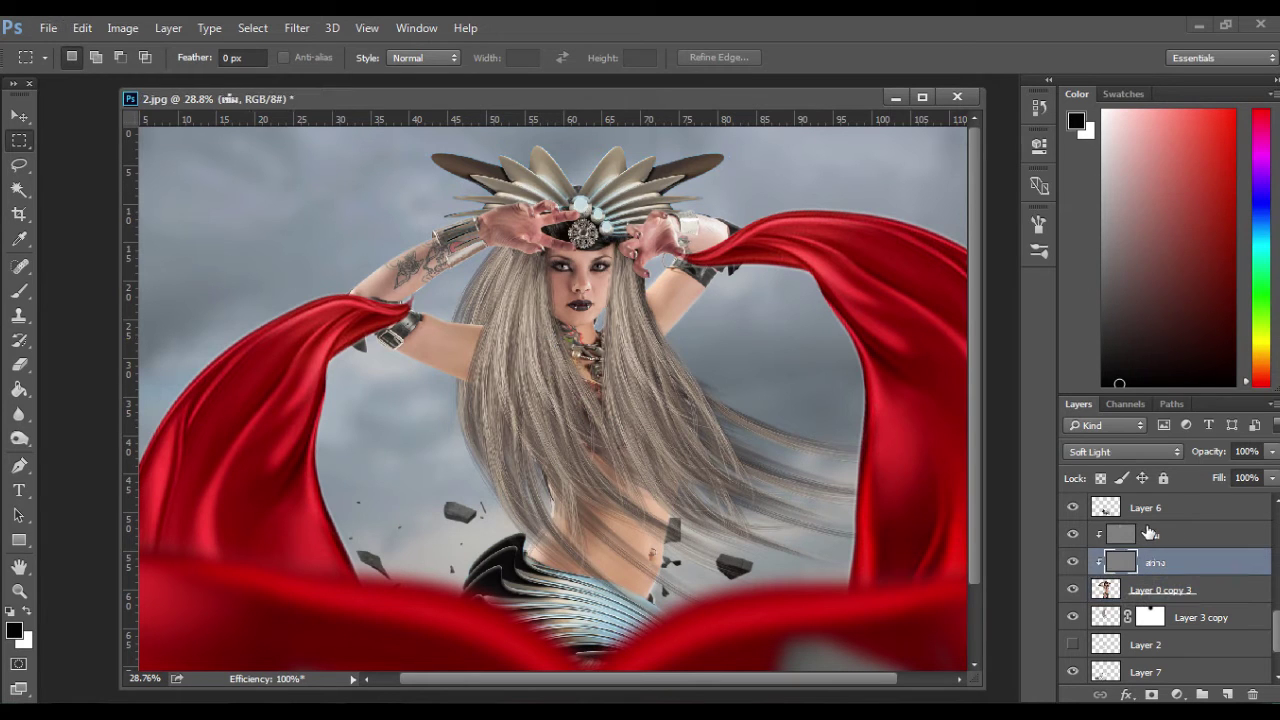
{"action": "left_click_drag", "start_coordinate": [23, 418], "coordinate": [41, 413]}
{"action": "left_click", "coordinate": [1149, 533]}
{"action": "left_click", "coordinate": [20, 415]}
{"action": "left_click", "coordinate": [29, 446]}
{"action": "left_click", "coordinate": [77, 459]}
{"action": "scroll", "coordinate": [749, 327], "scroll_direction": "up", "scroll_amount": 3}
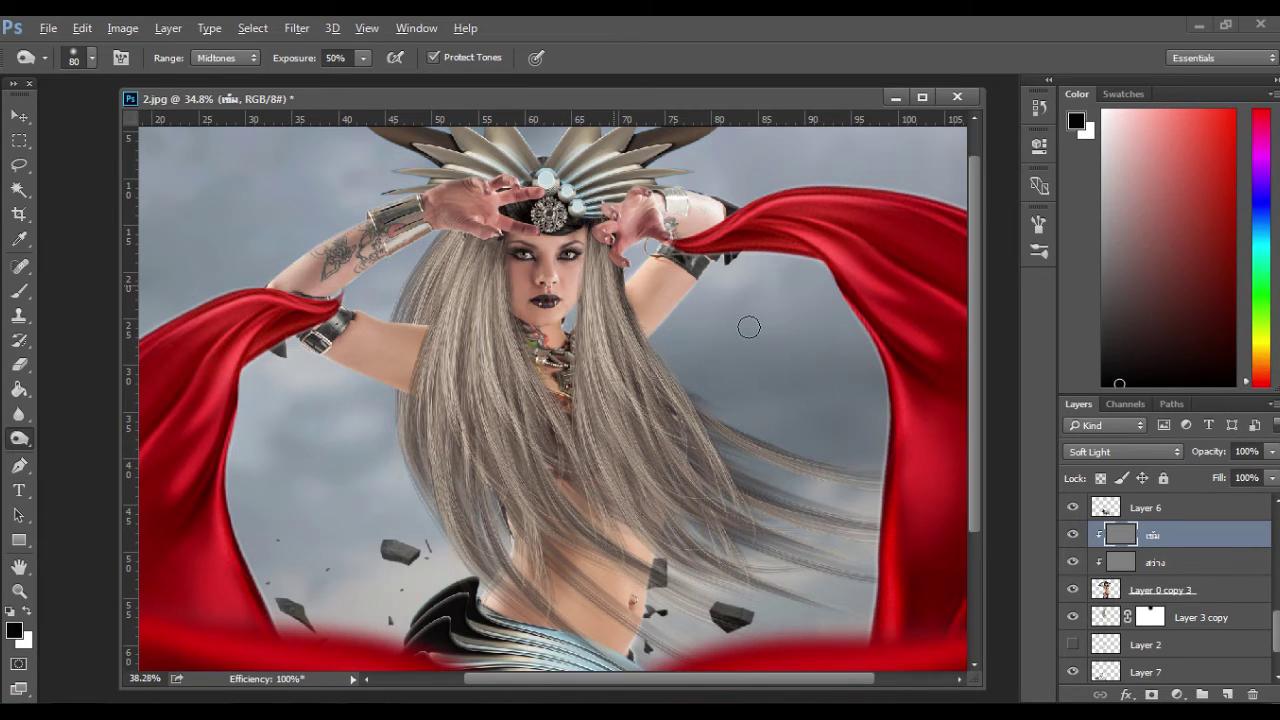
{"action": "key", "text": "bracketleft"}
{"action": "key", "text": "bracketleft"}
{"action": "key", "text": "bracketleft"}
{"action": "key", "text": "bracketleft"}
{"action": "scroll", "coordinate": [660, 300], "scroll_direction": "up", "scroll_amount": 2}
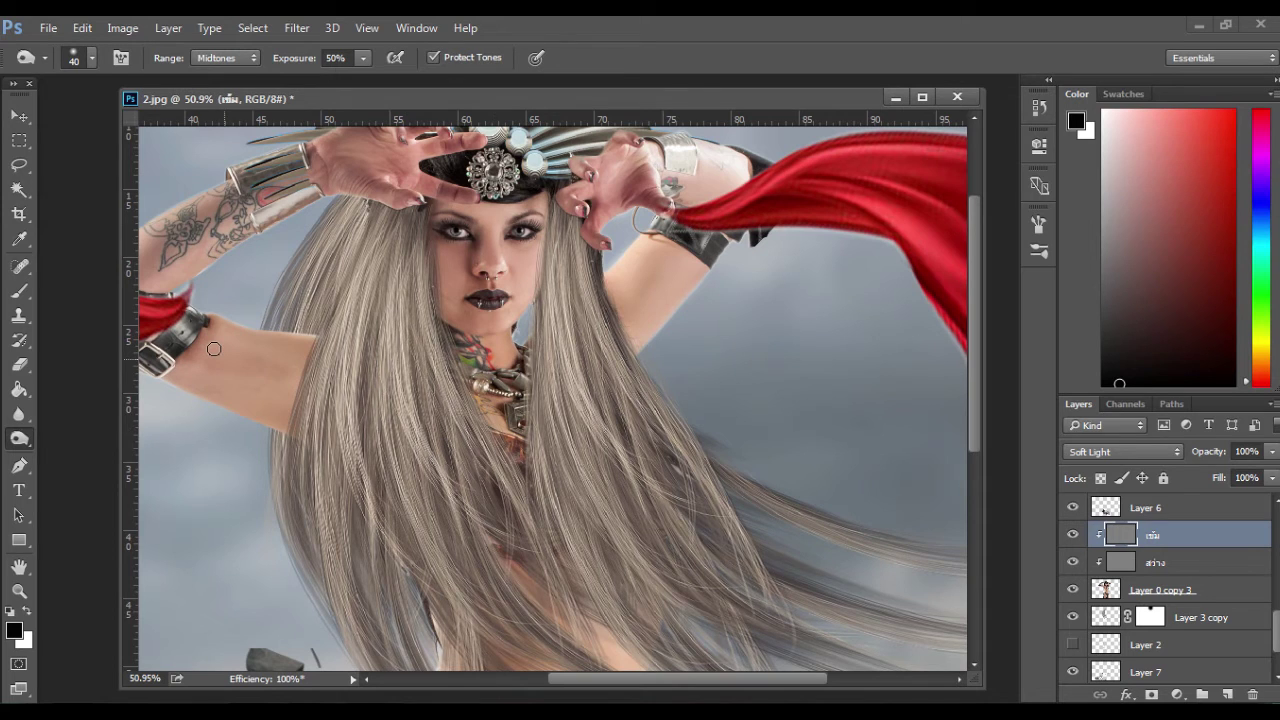
Enlarge the Burn brush to 70 pixels and darken the side of the face and the opposite upper arm beside the hair.
{"action": "key", "text": "bracketright"}
{"action": "key", "text": "bracketright"}
{"action": "key", "text": "bracketright"}
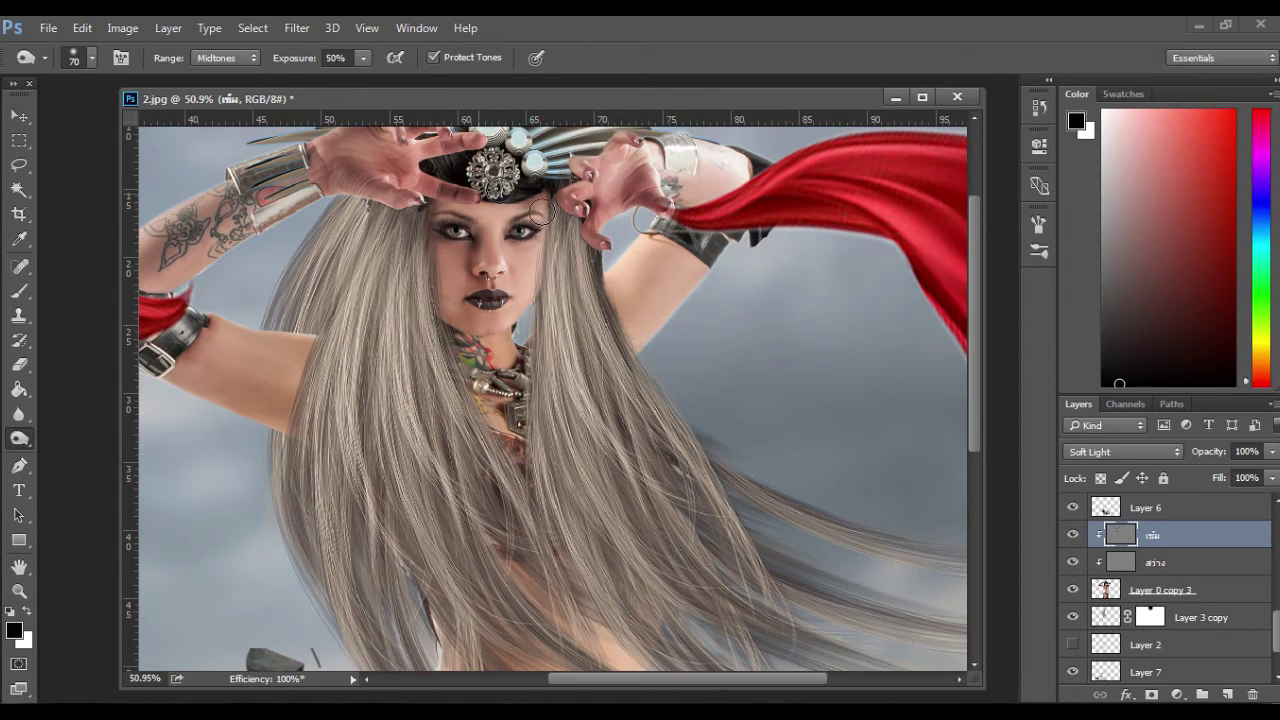
{"action": "left_click_drag", "start_coordinate": [539, 282], "coordinate": [543, 234]}
{"action": "left_click_drag", "start_coordinate": [541, 294], "coordinate": [532, 315]}
{"action": "mouse_move", "coordinate": [627, 324]}
{"action": "left_mouse_down"}
{"action": "mouse_move", "coordinate": [616, 299]}
{"action": "mouse_move", "coordinate": [629, 318]}
{"action": "left_mouse_up"}
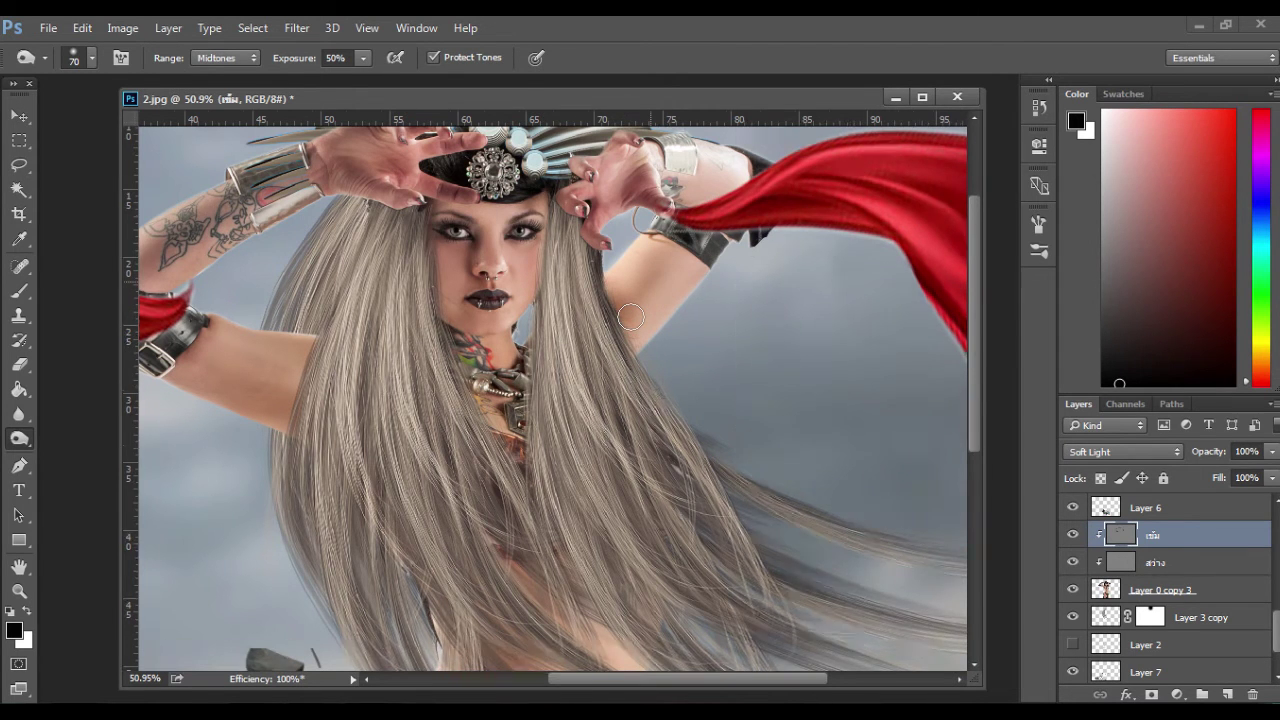
Burn shading onto the woman's waist and belly with the 70-pixel brush.
{"action": "scroll", "coordinate": [630, 317], "scroll_direction": "down", "scroll_amount": 3}
{"action": "scroll", "coordinate": [623, 529], "scroll_direction": "up", "scroll_amount": 3}
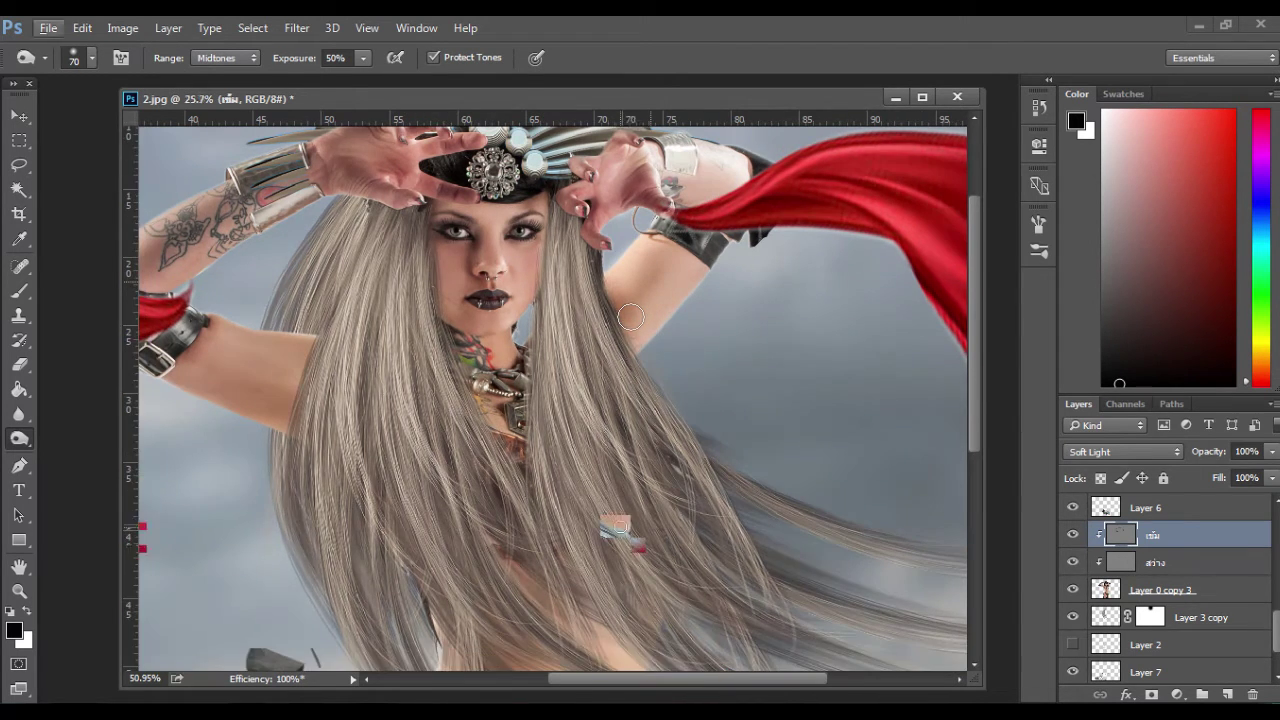
{"action": "scroll", "coordinate": [630, 505], "scroll_direction": "down", "scroll_amount": 2}
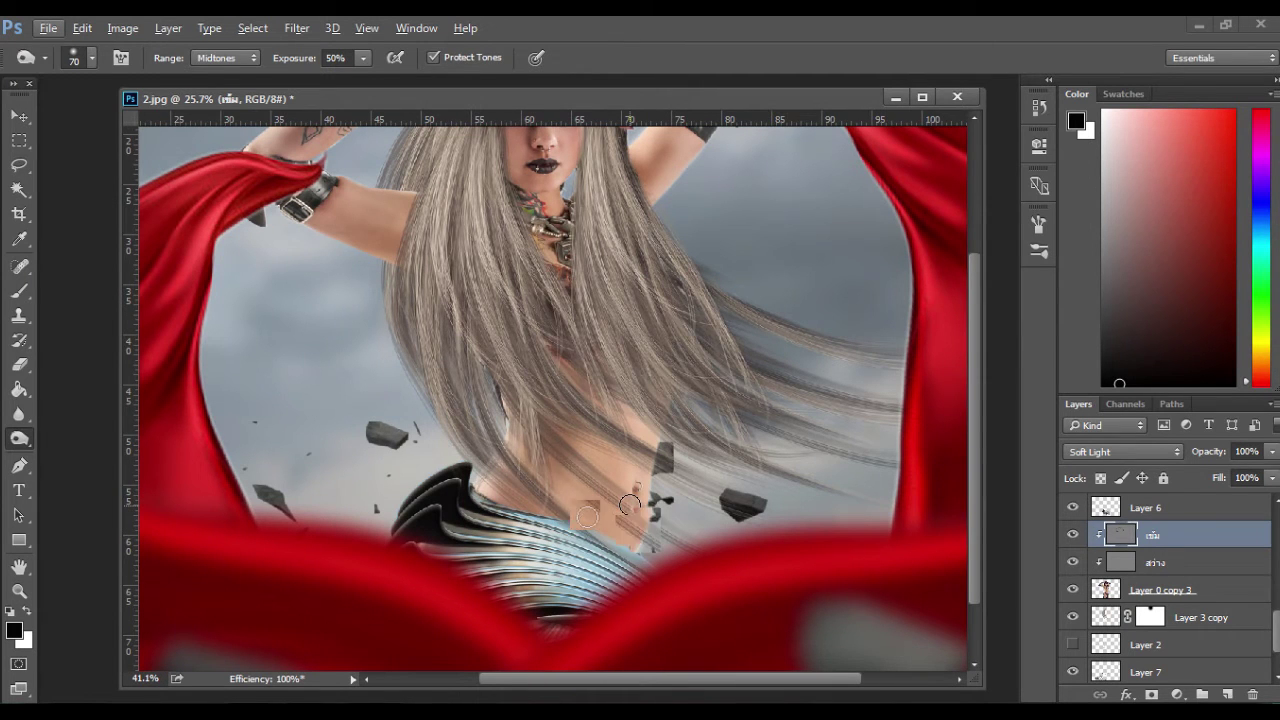
{"action": "scroll", "coordinate": [629, 448], "scroll_direction": "up", "scroll_amount": 2}
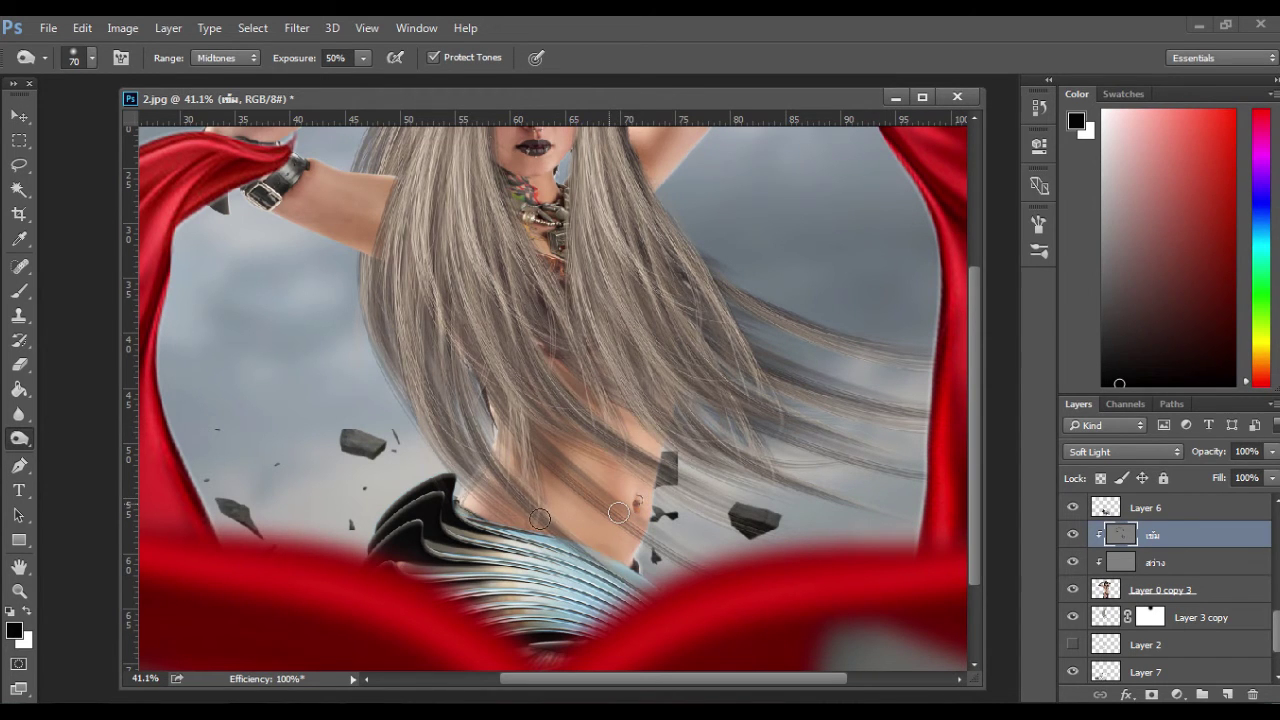
Switch to the Dodge tool with a 60-pixel brush and brighten highlights on the woman's face and chin.
{"action": "scroll", "coordinate": [618, 512], "scroll_direction": "down", "scroll_amount": 3}
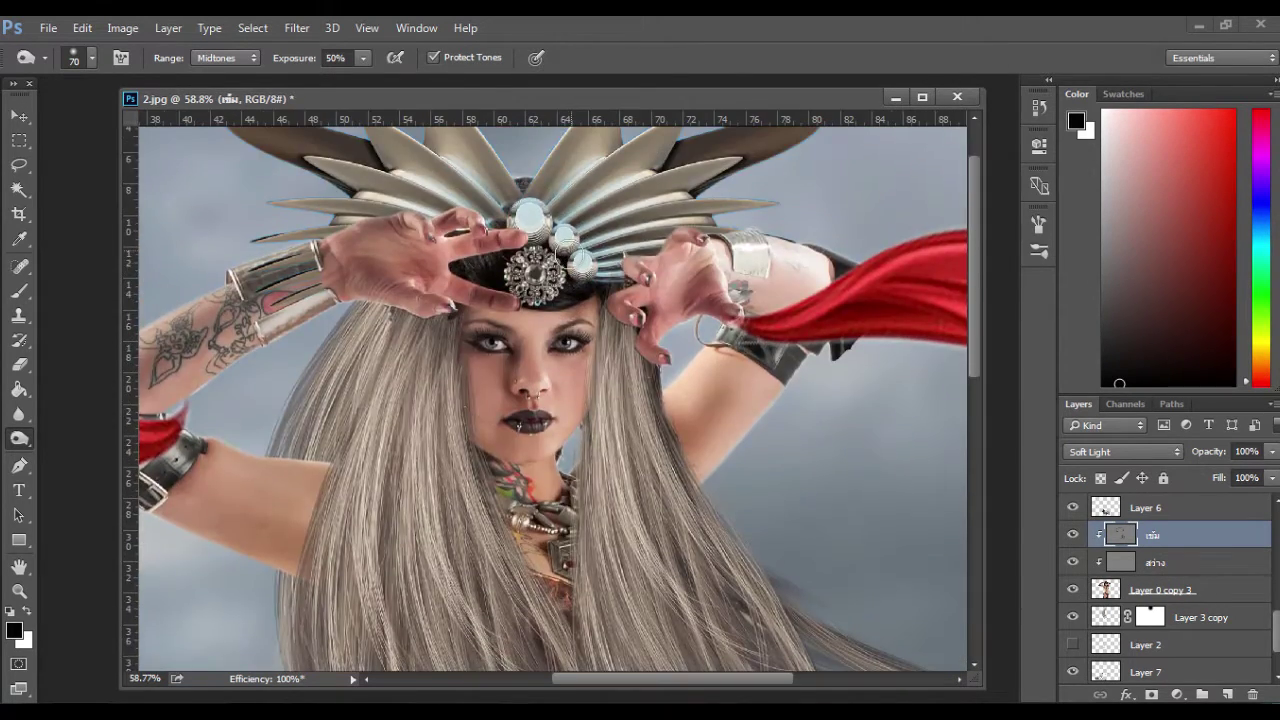
{"action": "right_click", "coordinate": [28, 438]}
{"action": "left_click", "coordinate": [77, 456]}
{"action": "key", "text": "shift+o"}
{"action": "key", "text": "shift+o"}
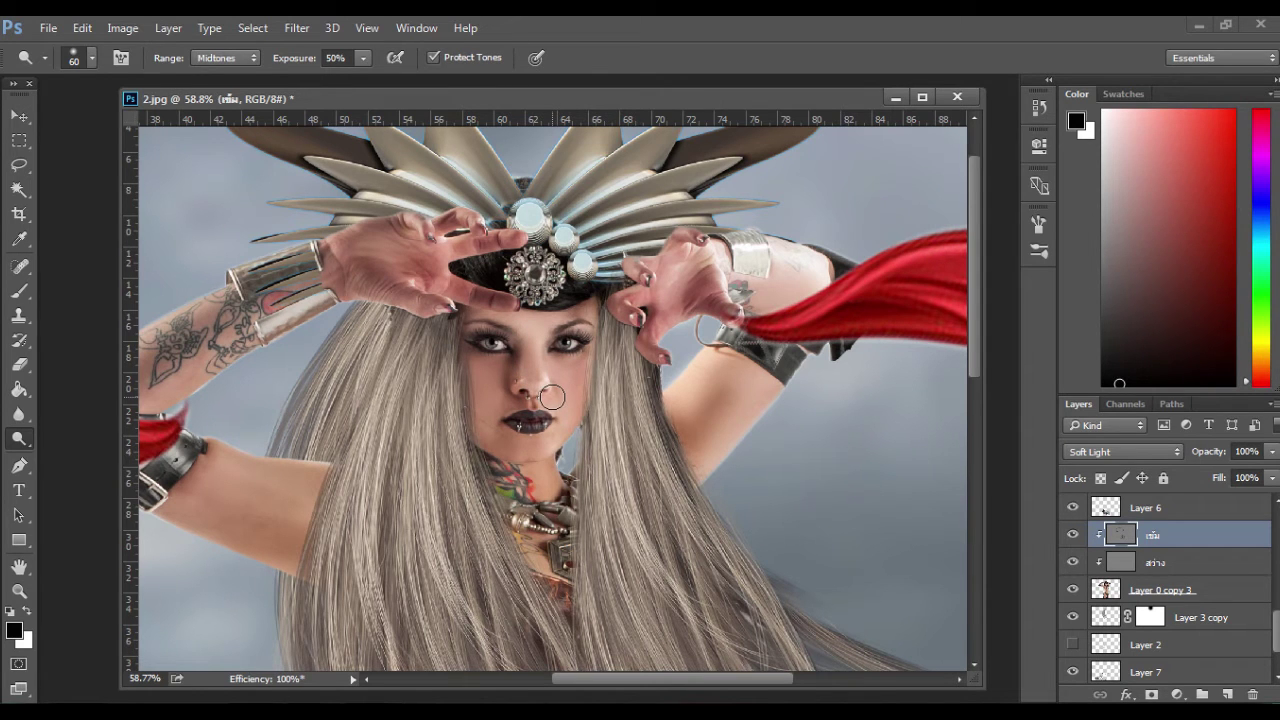
{"action": "left_click", "coordinate": [539, 445]}
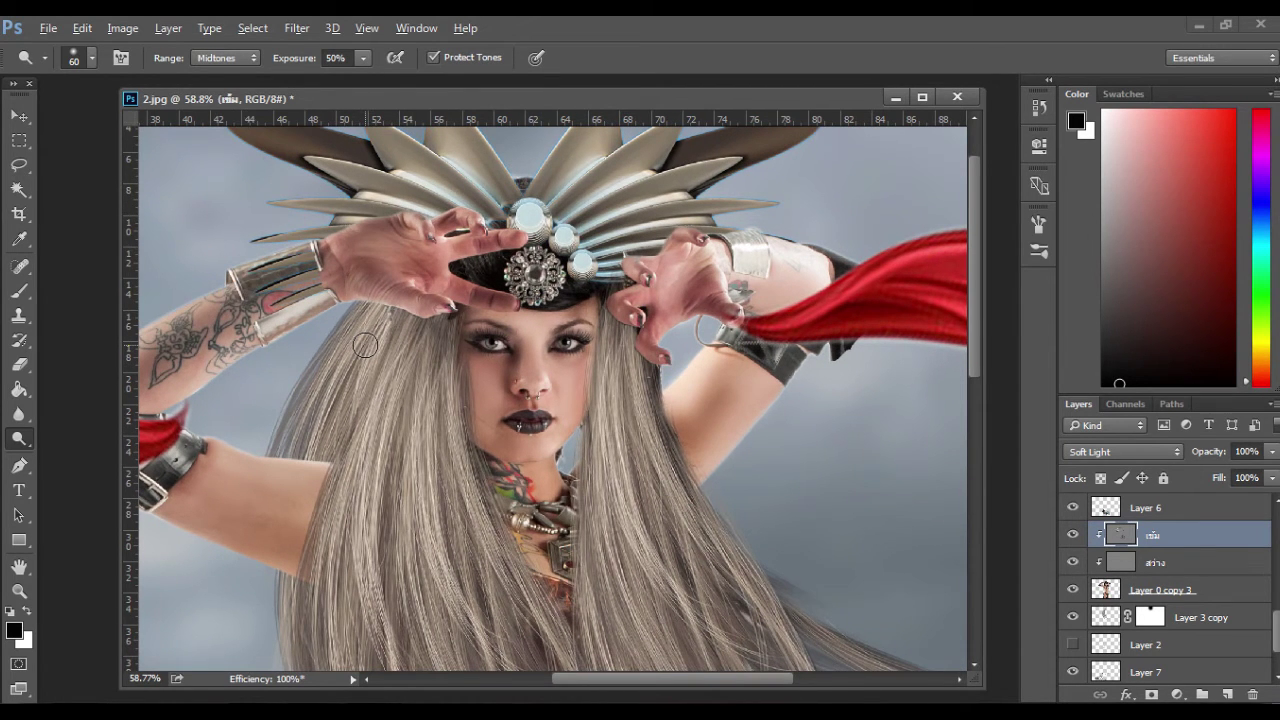
Dodge highlights along the outer edges of the raised forearms with the 60-pixel brush.
{"action": "scroll", "coordinate": [365, 345], "scroll_direction": "down", "scroll_amount": 1}
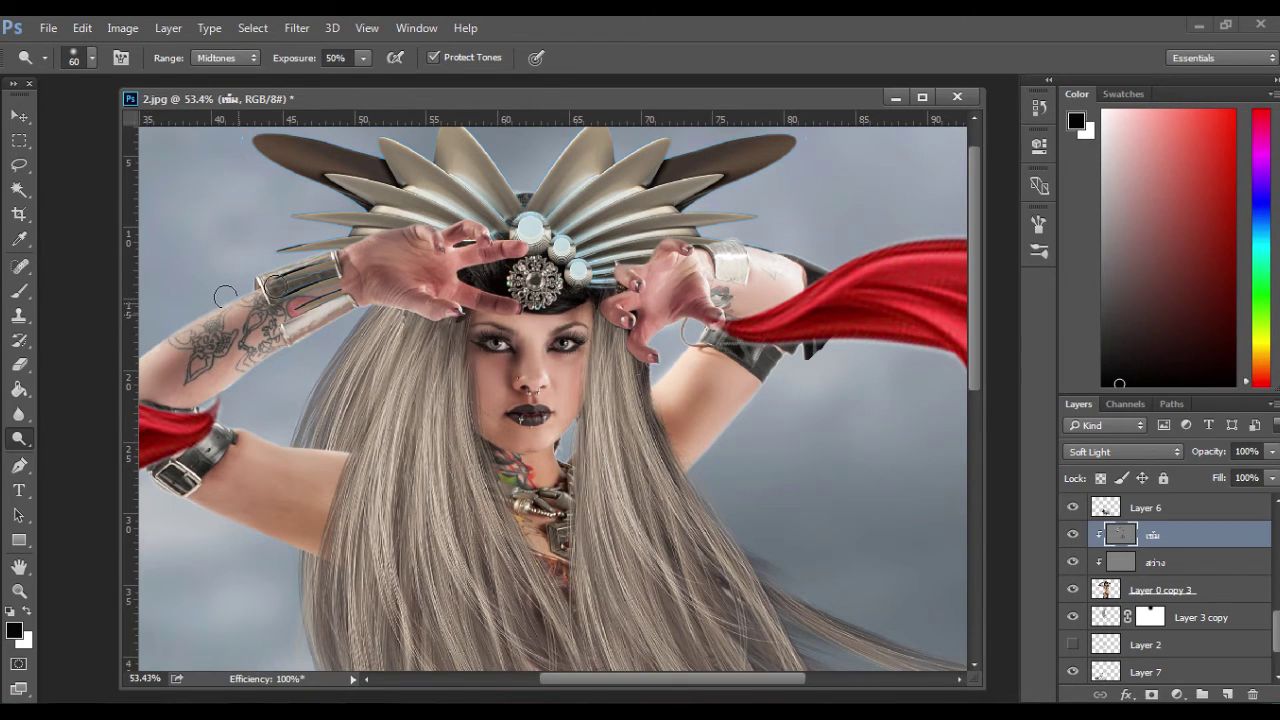
{"action": "left_click_drag", "start_coordinate": [225, 297], "coordinate": [180, 336]}
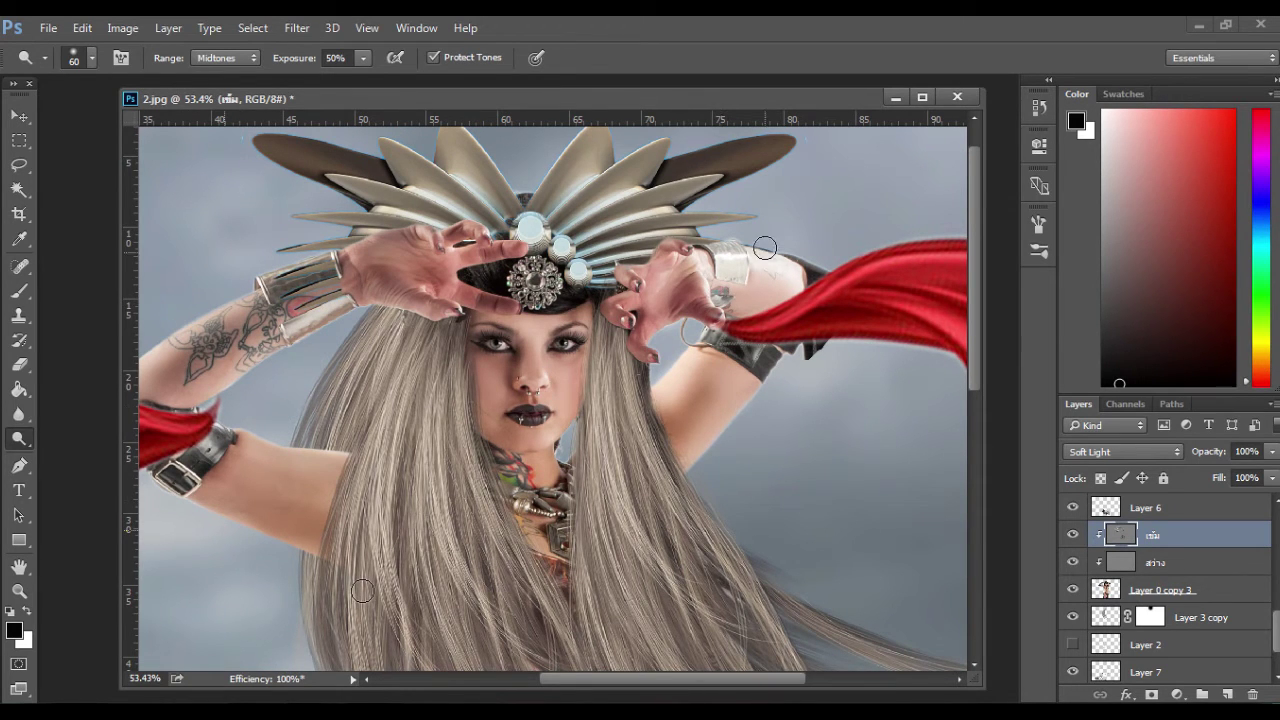
{"action": "scroll", "coordinate": [679, 481], "scroll_direction": "down", "scroll_amount": 3}
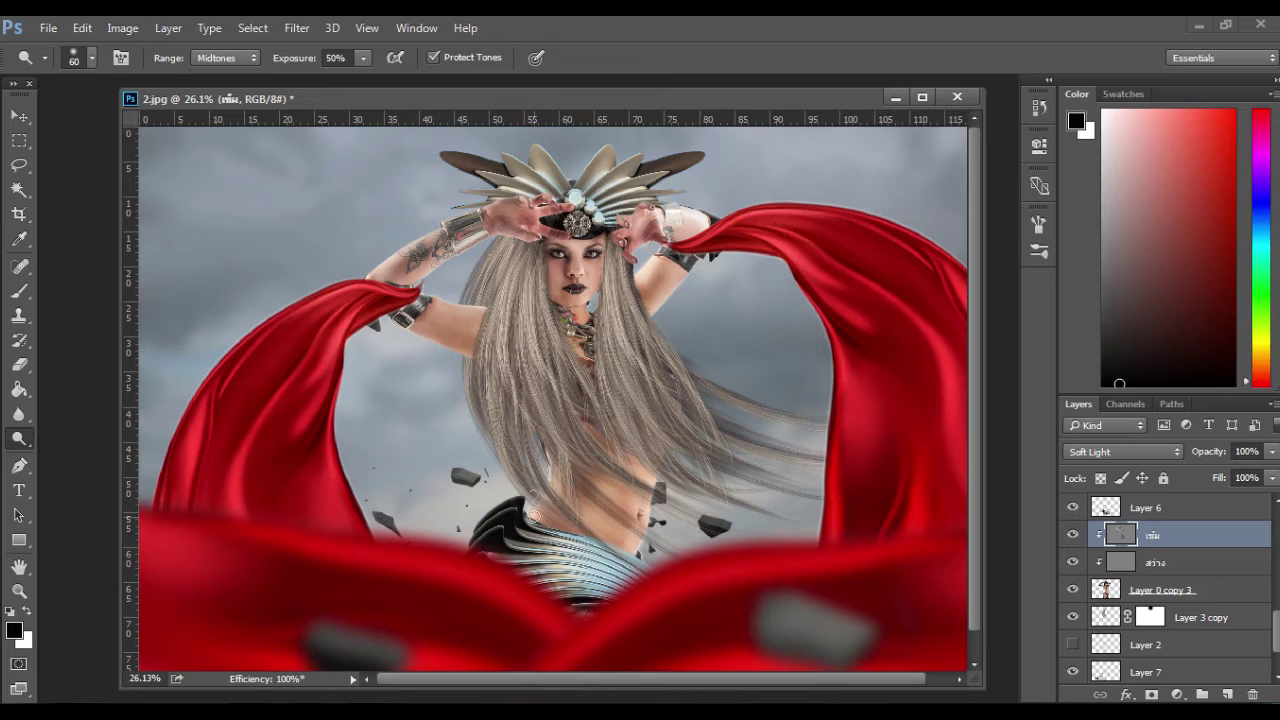
{"action": "scroll", "coordinate": [641, 261], "scroll_direction": "up", "scroll_amount": 2}
{"action": "scroll", "coordinate": [650, 245], "scroll_direction": "down", "scroll_amount": 2}
{"action": "scroll", "coordinate": [679, 191], "scroll_direction": "up", "scroll_amount": 2}
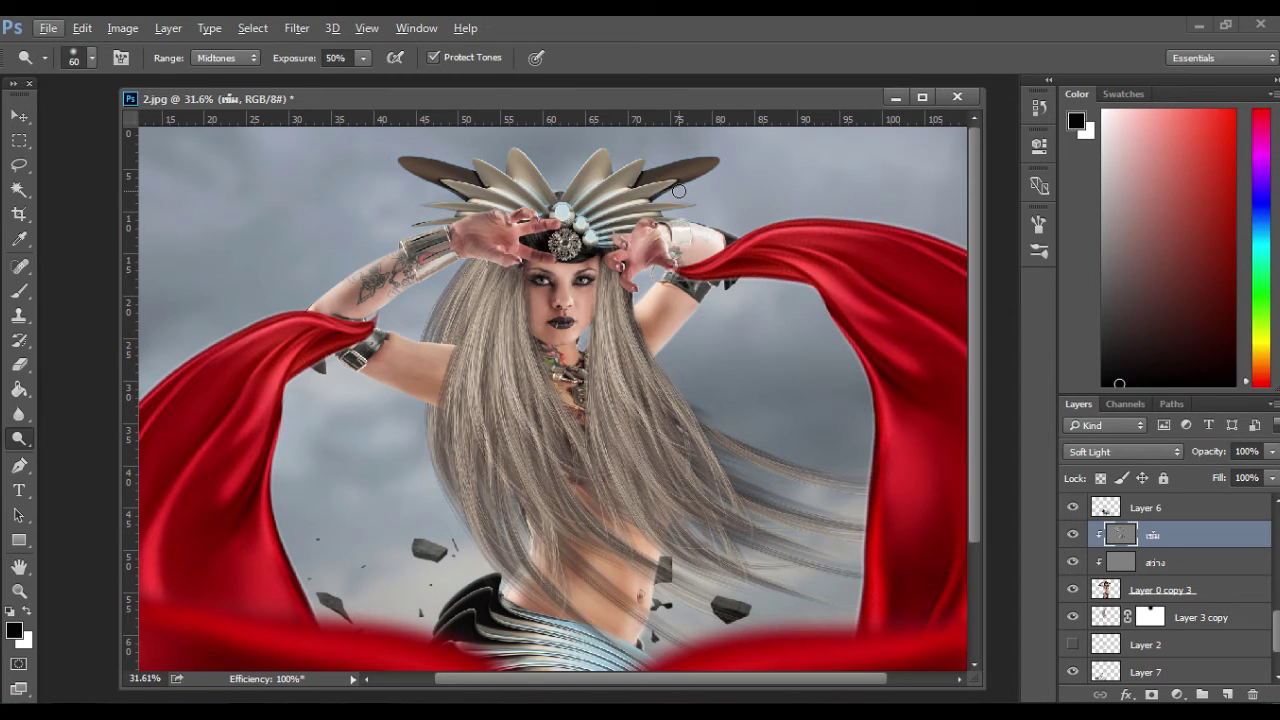
{"action": "scroll", "coordinate": [572, 368], "scroll_direction": "down", "scroll_amount": 1}
{"action": "scroll", "coordinate": [572, 368], "scroll_direction": "up", "scroll_amount": 1}
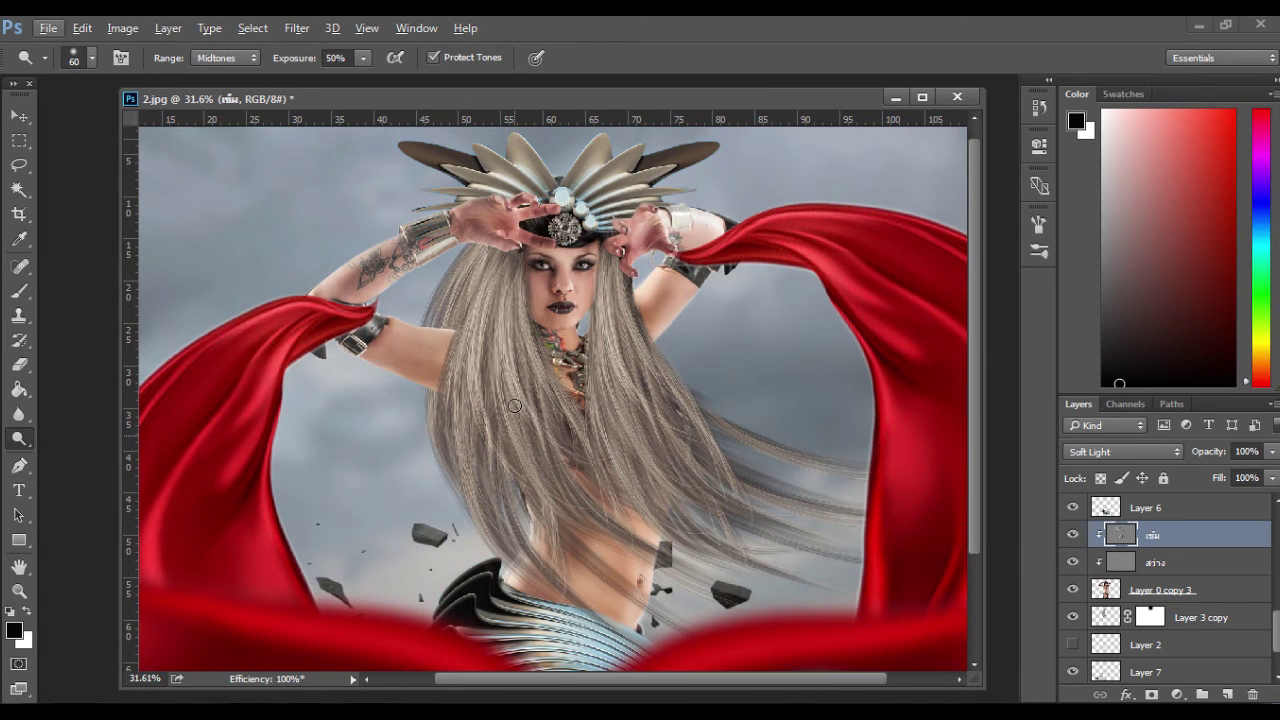
Look through the blenderglass stock folder and the arcane circles brush folder for material to add.
{"action": "key", "text": "alt+Tab"}
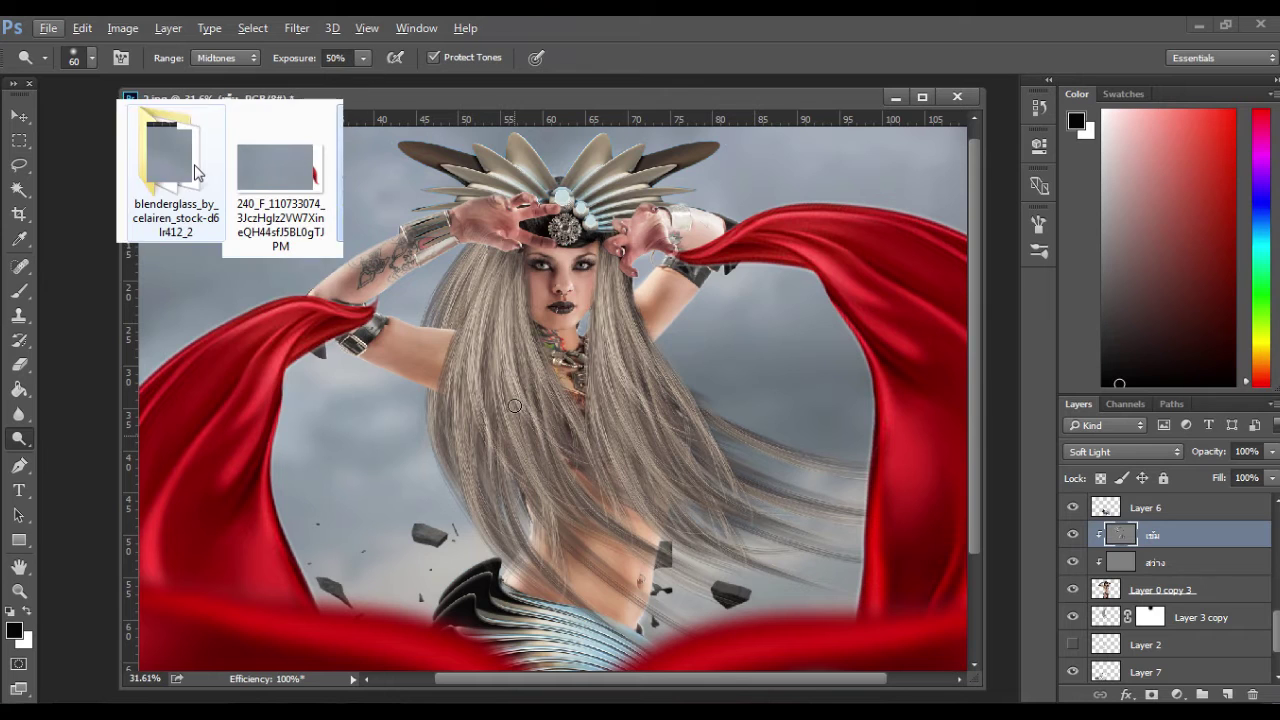
{"action": "left_click", "coordinate": [196, 173]}
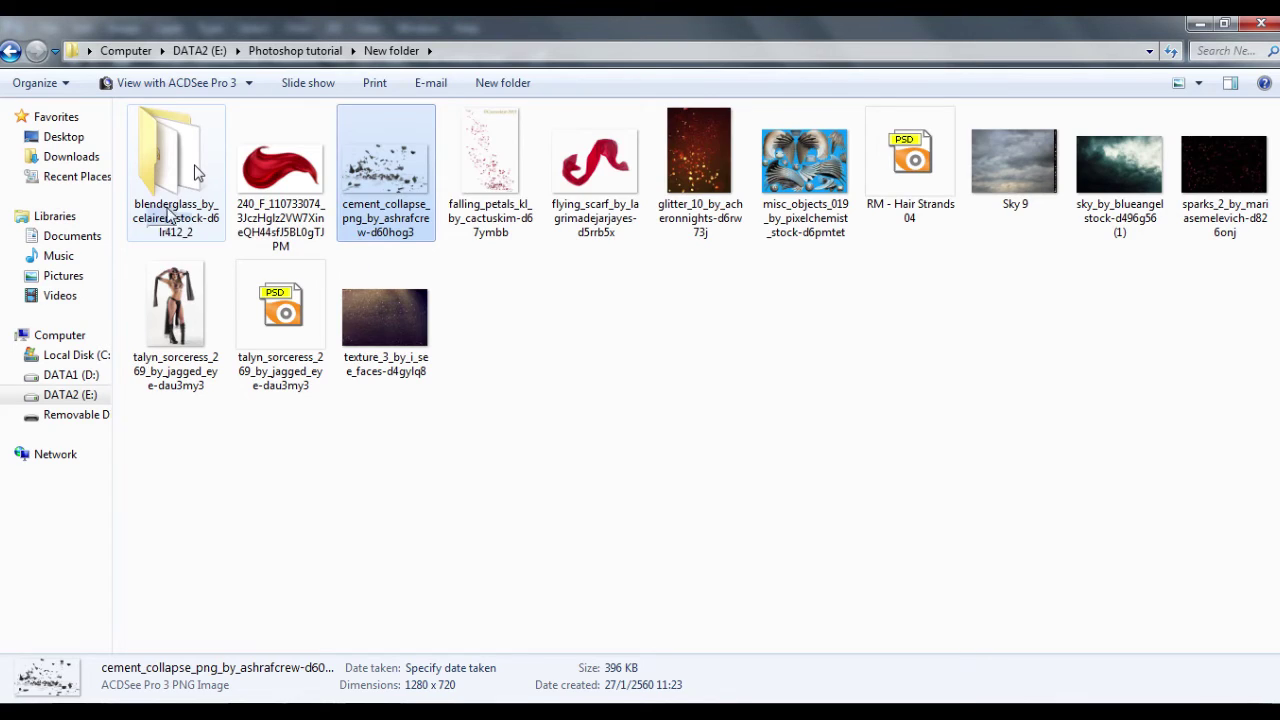
{"action": "double_click", "coordinate": [197, 173]}
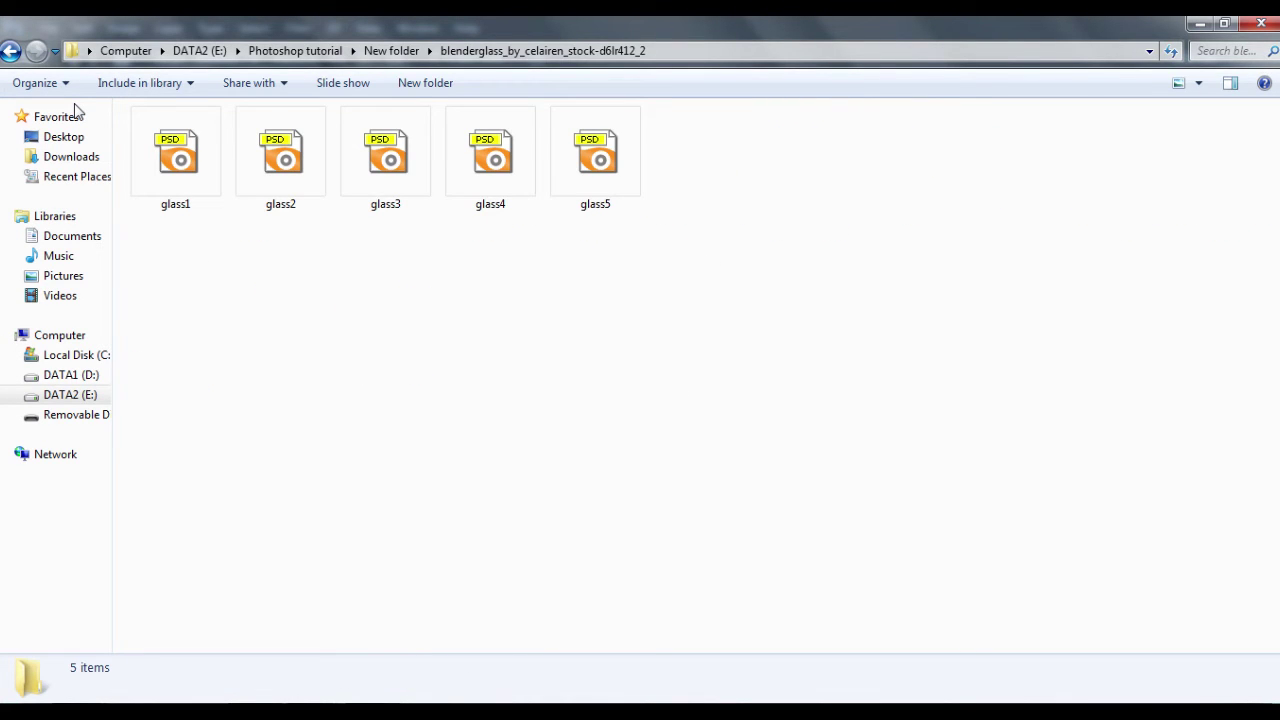
{"action": "key", "text": "BackSpace"}
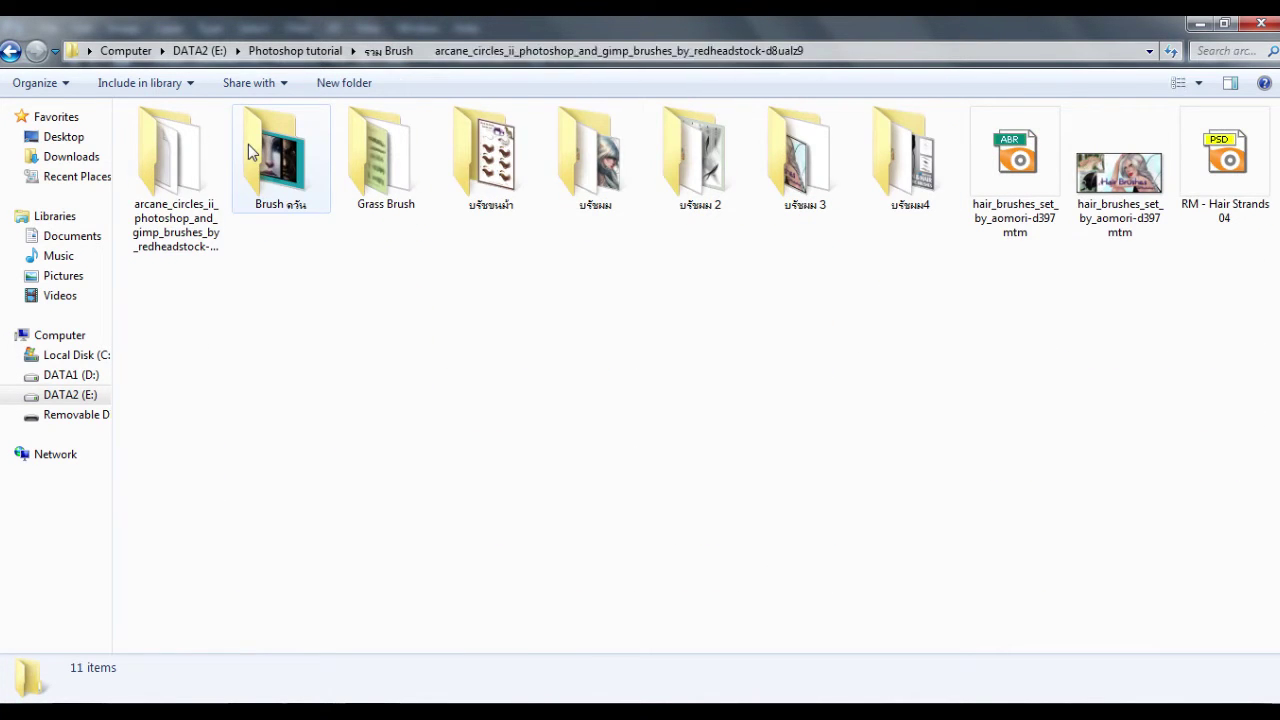
{"action": "double_click", "coordinate": [190, 185]}
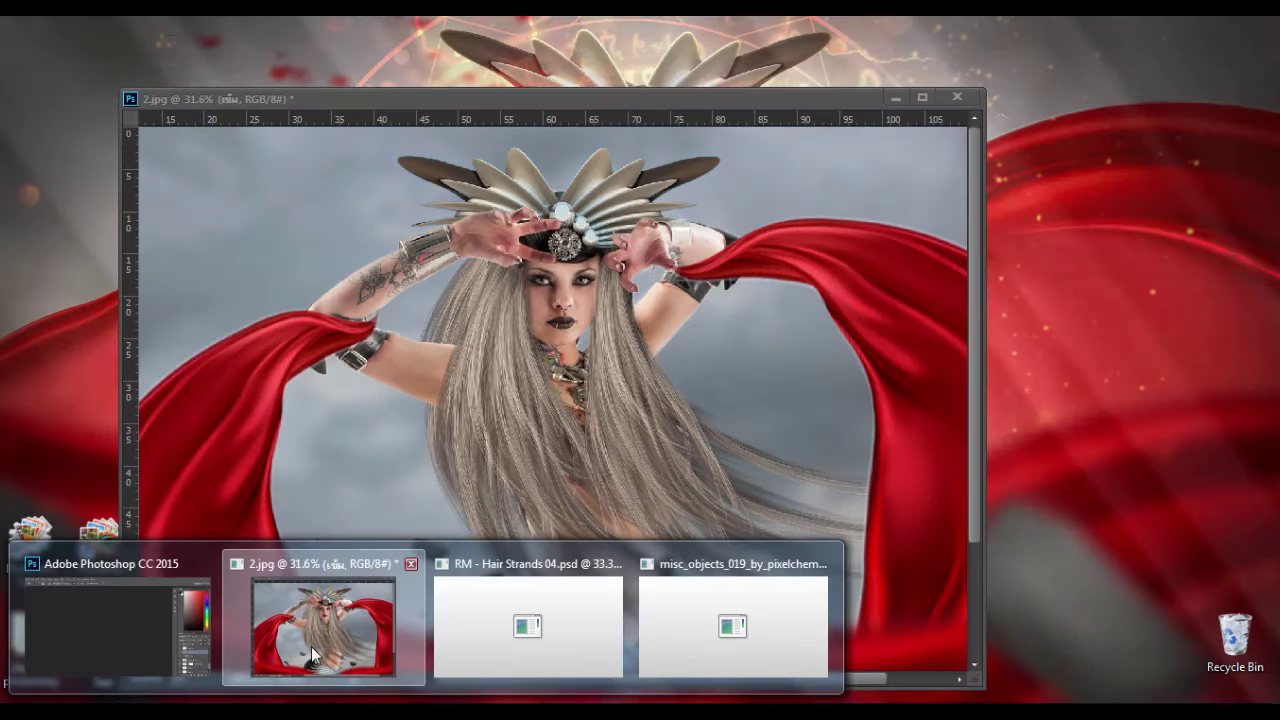
Return to the 2.jpg composite in Photoshop and minimize the browser window.
{"action": "left_click", "coordinate": [312, 648]}
{"action": "left_click", "coordinate": [311, 646]}
{"action": "left_click", "coordinate": [110, 662]}
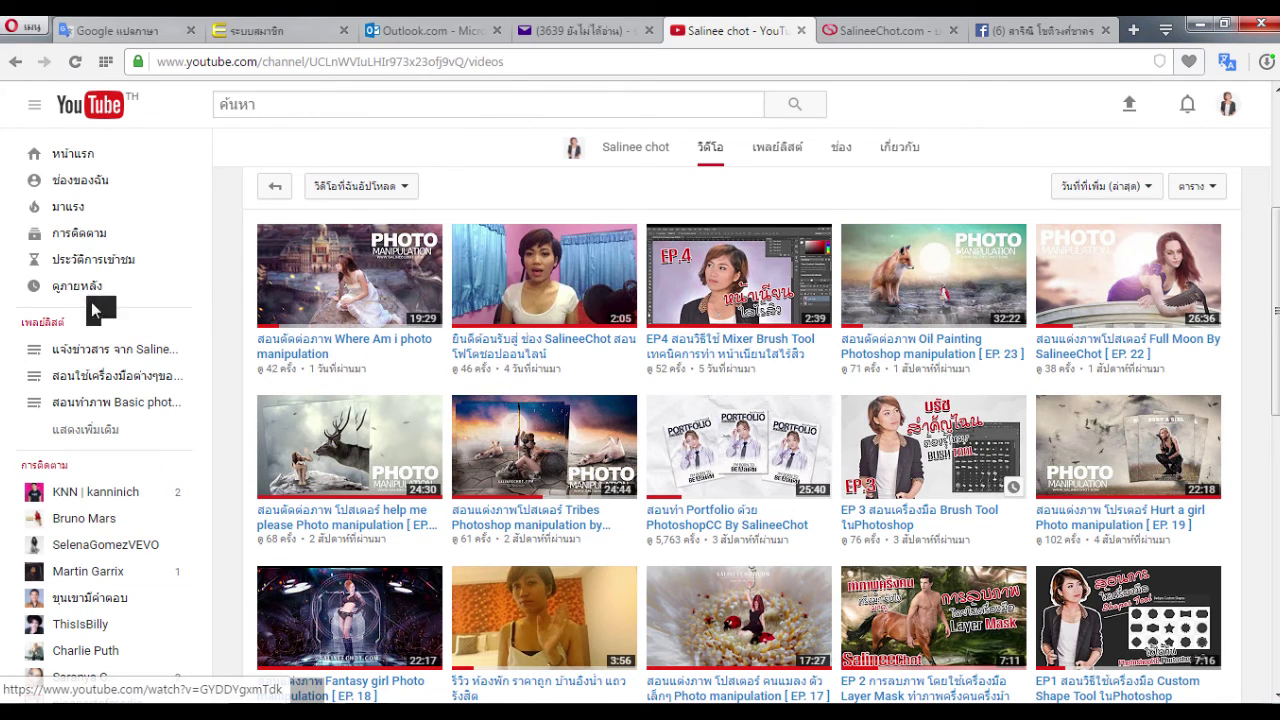
{"action": "left_click", "coordinate": [1199, 24]}
On the empty Layer 10 behind the woman, choose the Brush tool with the 2188 px arcane circle preset.
{"action": "left_click", "coordinate": [19, 291]}
{"action": "scroll", "coordinate": [1152, 502], "scroll_direction": "down", "scroll_amount": 1}
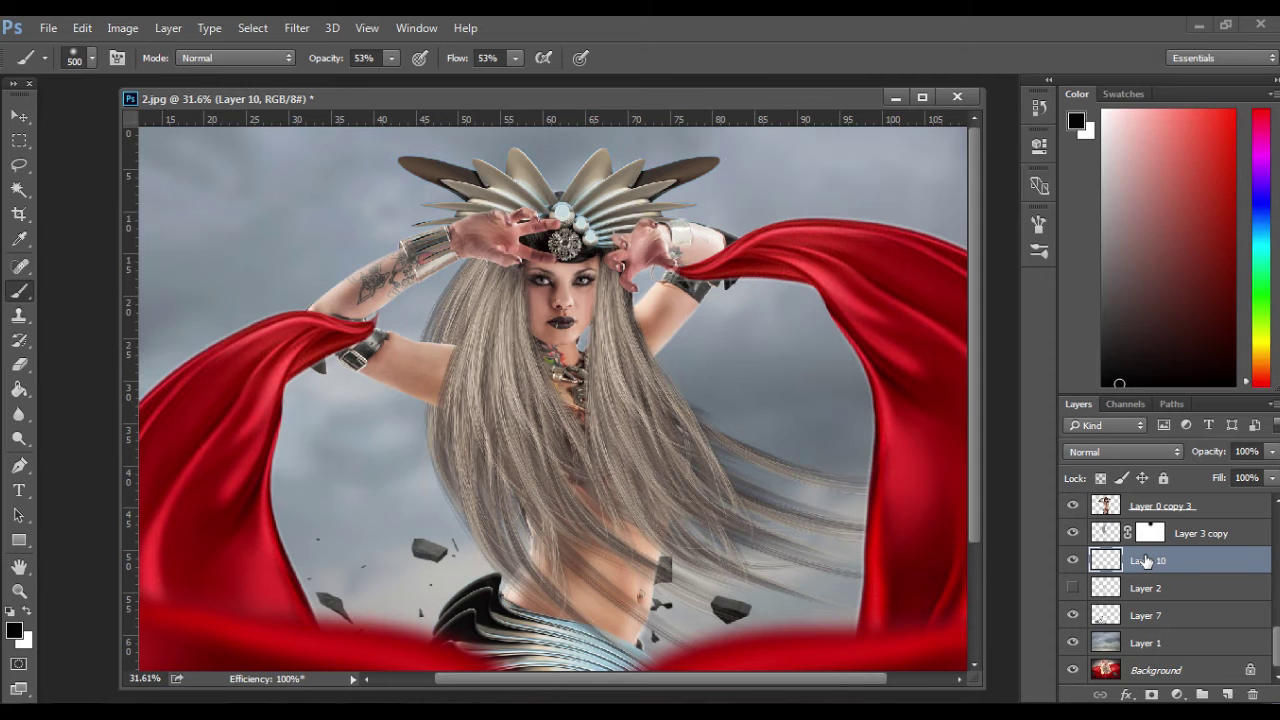
{"action": "left_click", "coordinate": [91, 57]}
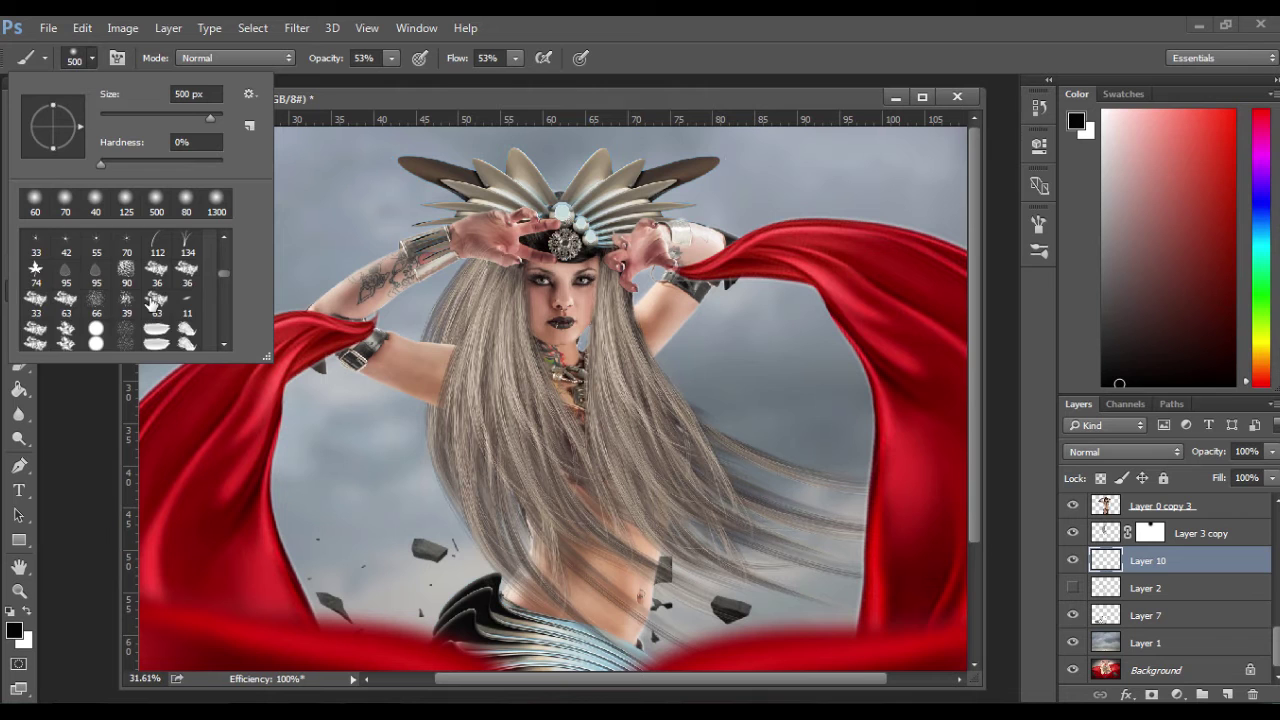
{"action": "scroll", "coordinate": [152, 302], "scroll_direction": "down", "scroll_amount": 10}
{"action": "scroll", "coordinate": [152, 302], "scroll_direction": "up", "scroll_amount": 1}
{"action": "left_click", "coordinate": [128, 291]}
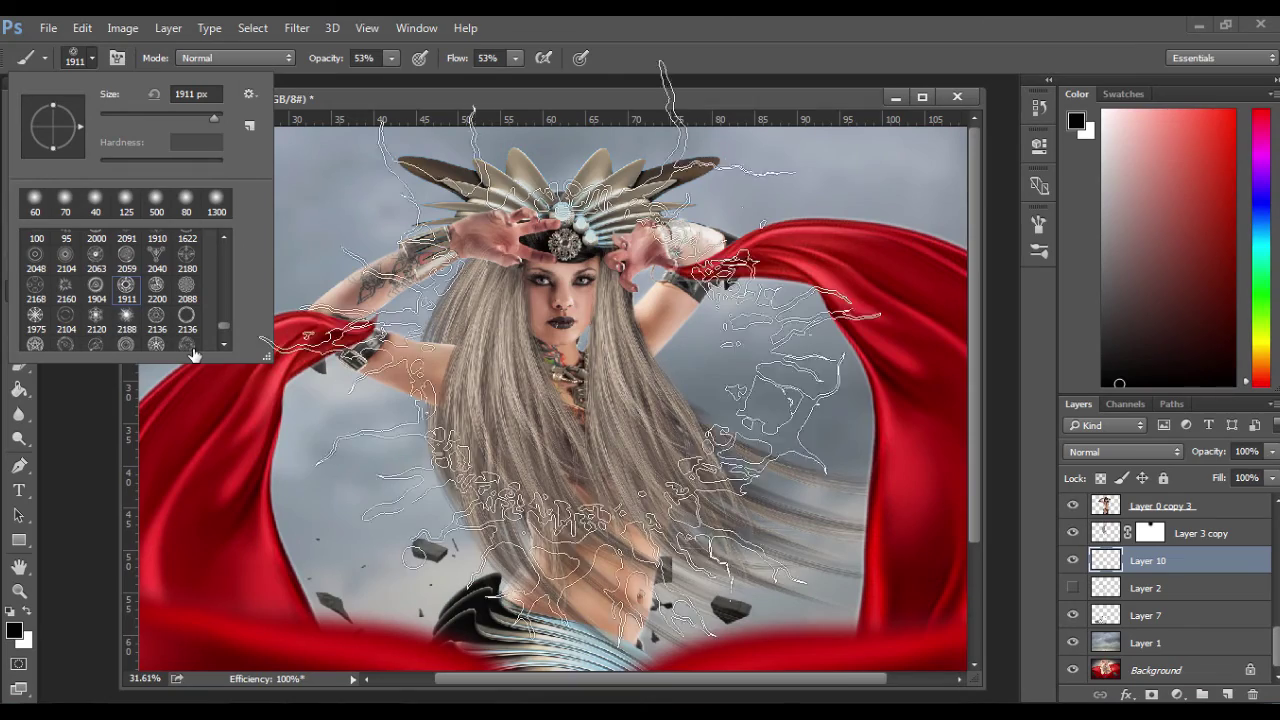
{"action": "left_click", "coordinate": [126, 316]}
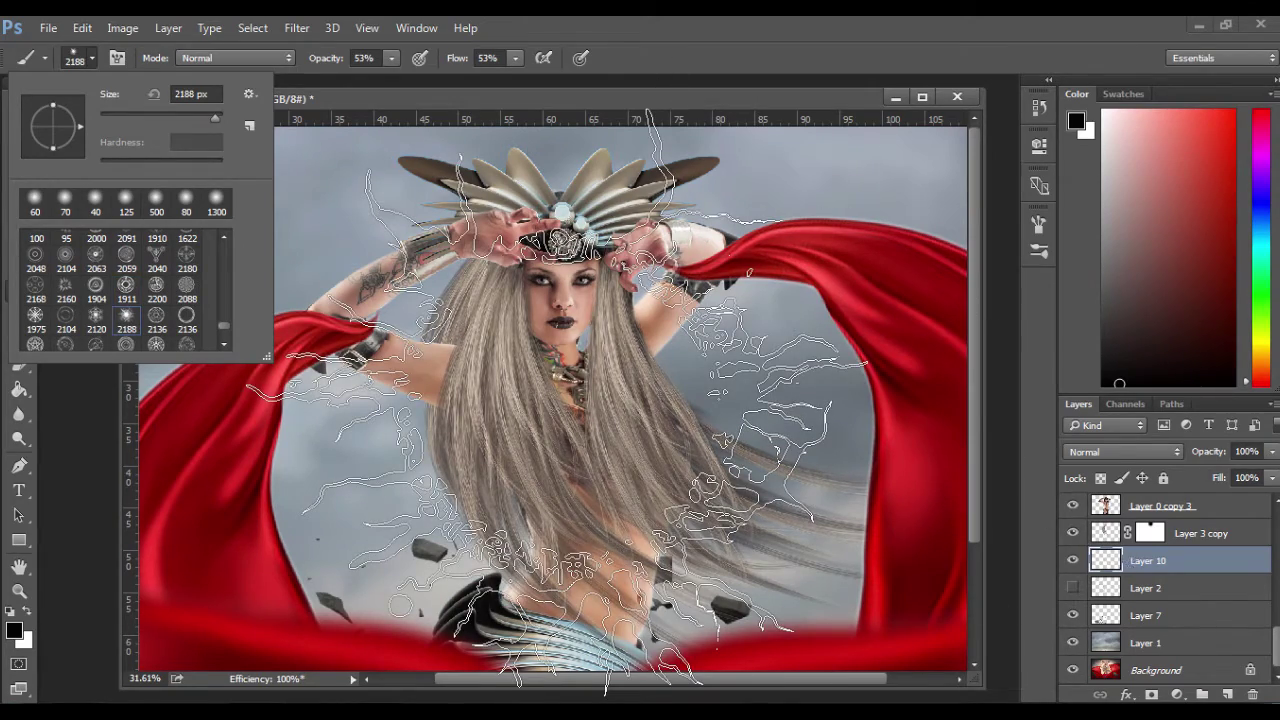
Set the foreground colour to red f03419.
{"action": "left_click", "coordinate": [16, 632]}
{"action": "key", "text": "Escape"}
{"action": "left_click", "coordinate": [17, 632]}
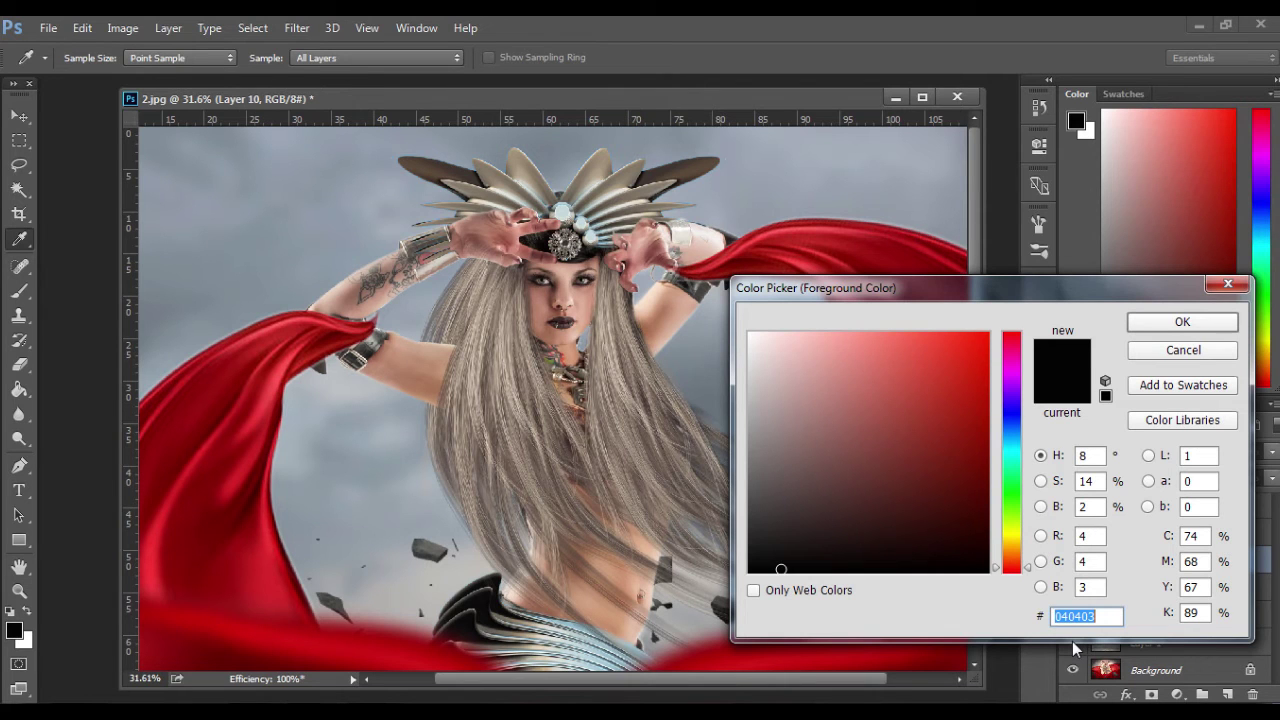
{"action": "type", "text": "f0"}
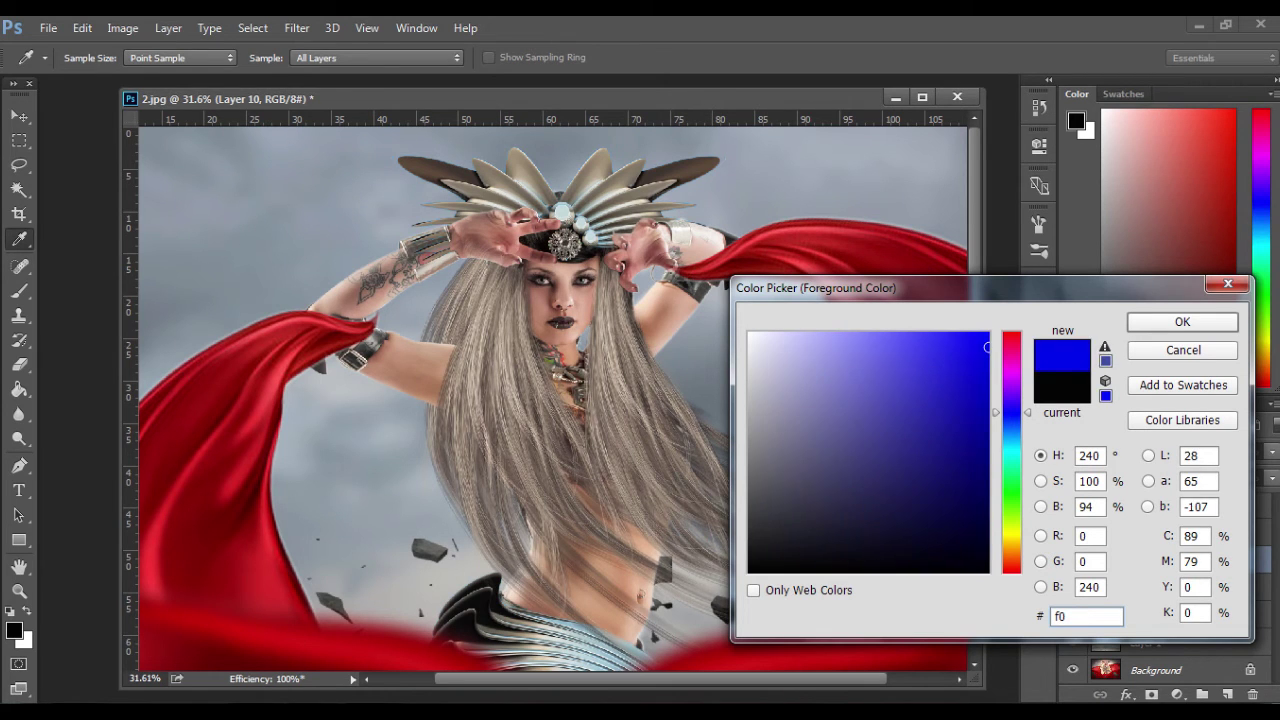
{"action": "type", "text": "3419"}
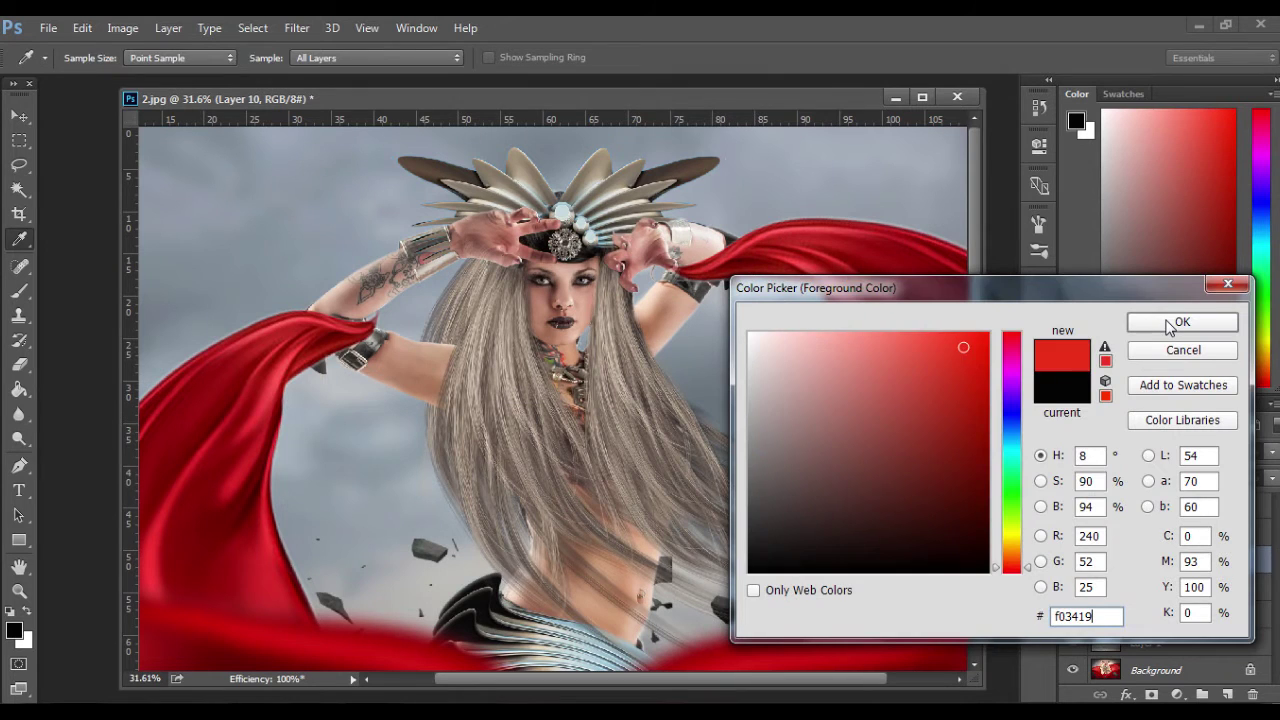
{"action": "left_click", "coordinate": [1178, 324]}
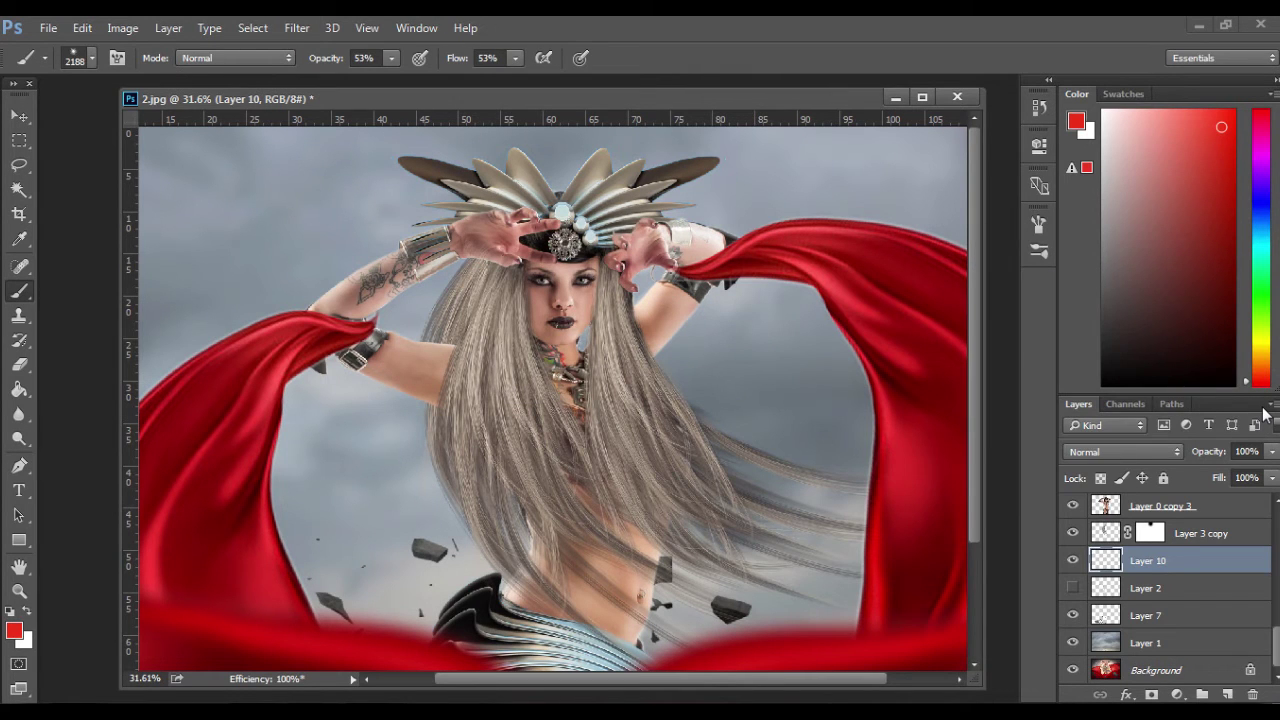
Set Layer 10 to Color Dodge and stamp the arcane circle twice behind the woman with a 1500 px brush.
{"action": "left_click", "coordinate": [1123, 451]}
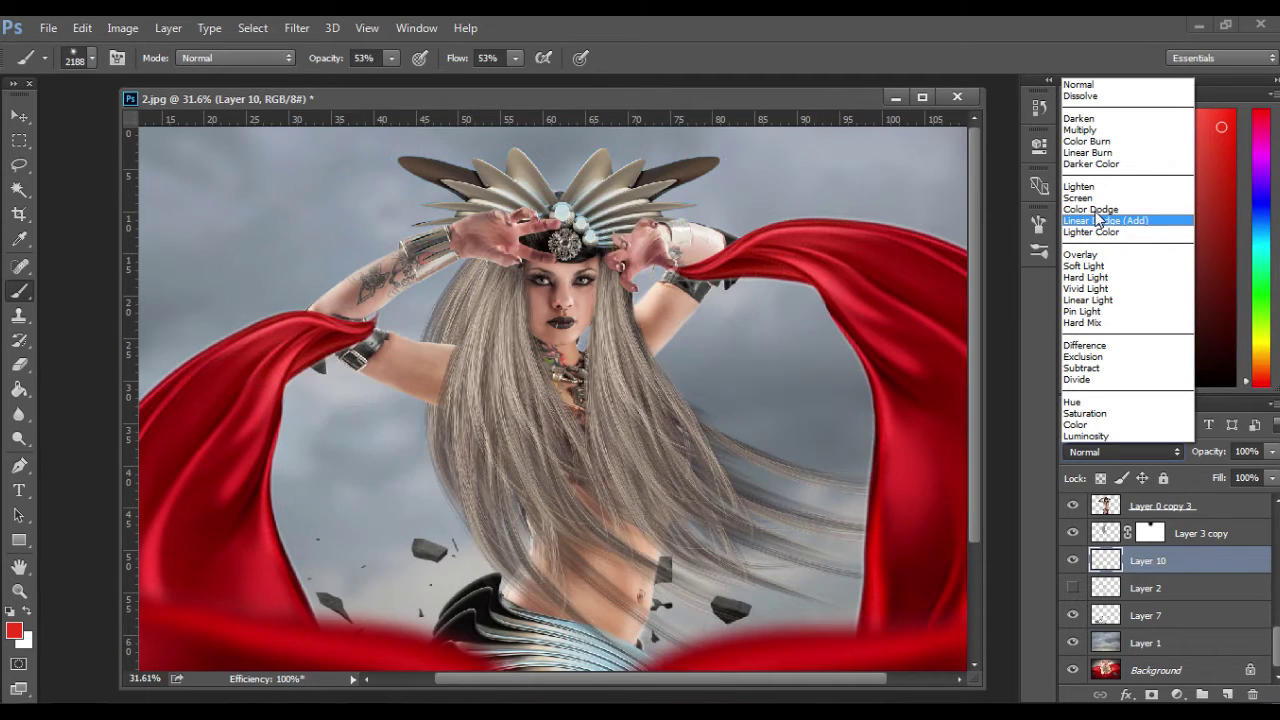
{"action": "left_click", "coordinate": [1092, 209]}
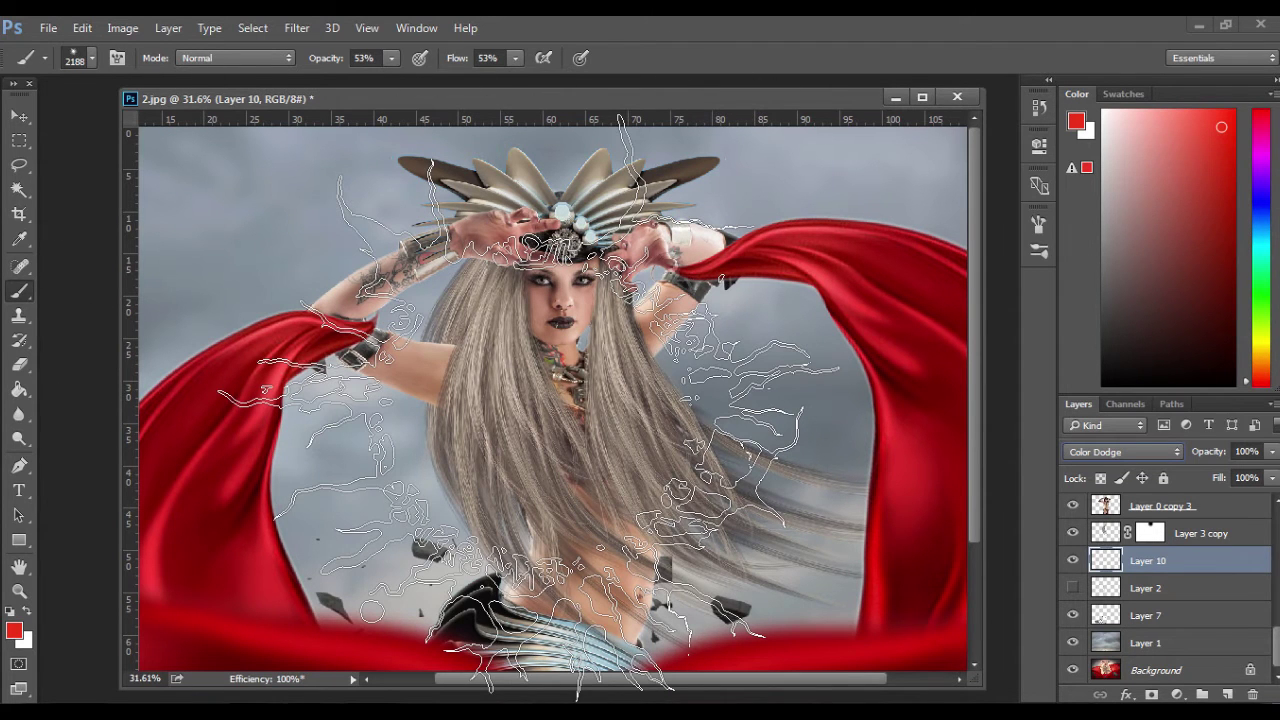
{"action": "left_click", "coordinate": [92, 58]}
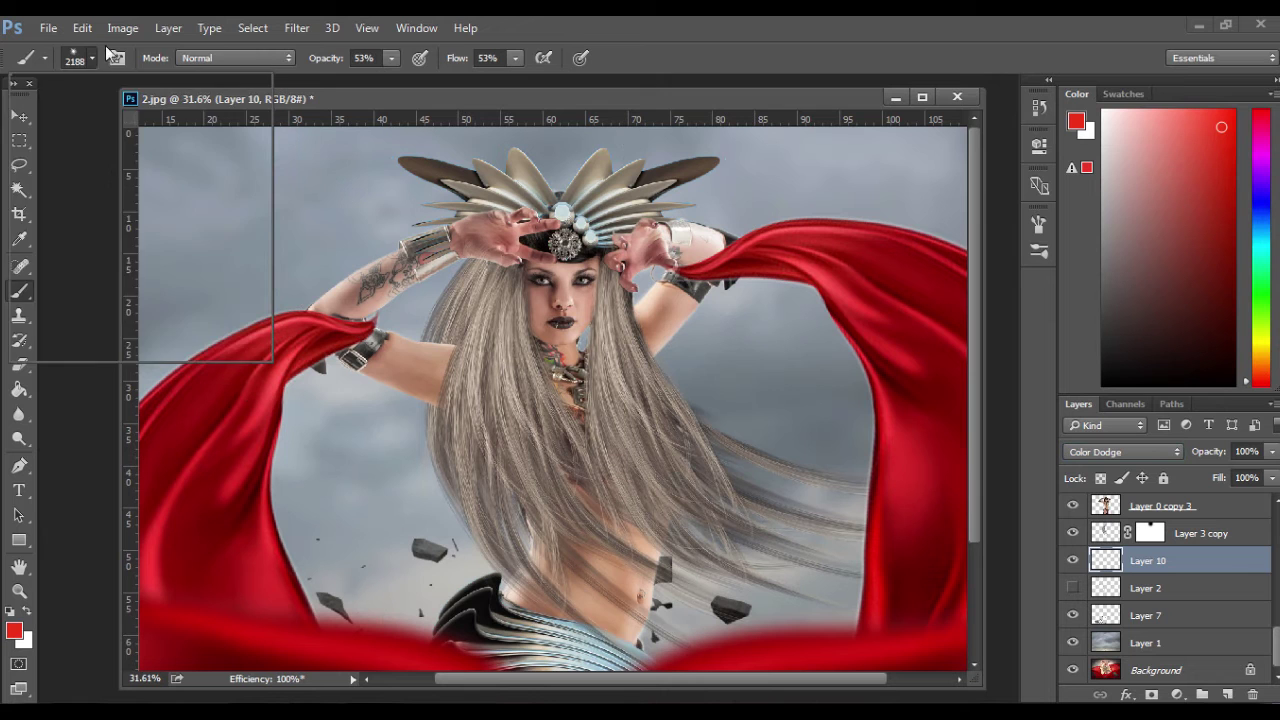
{"action": "left_click_drag", "start_coordinate": [216, 119], "coordinate": [212, 119]}
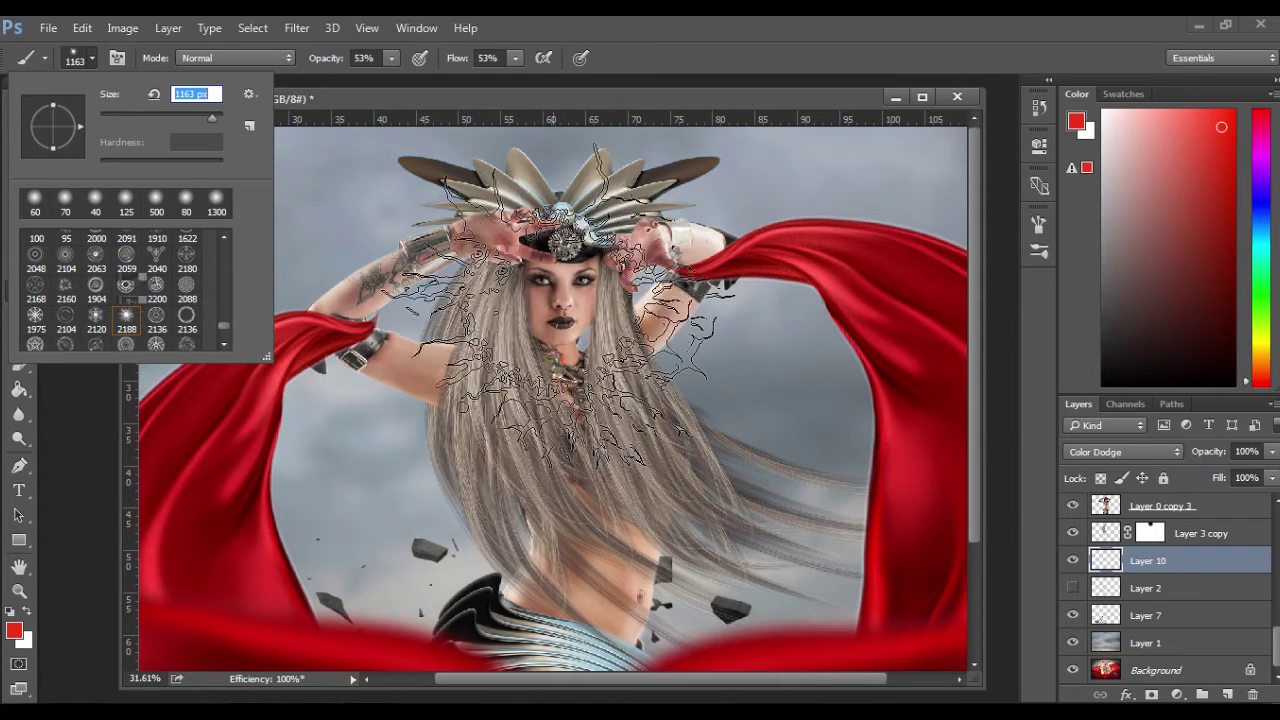
{"action": "type", "text": "1500"}
{"action": "key", "text": "Return"}
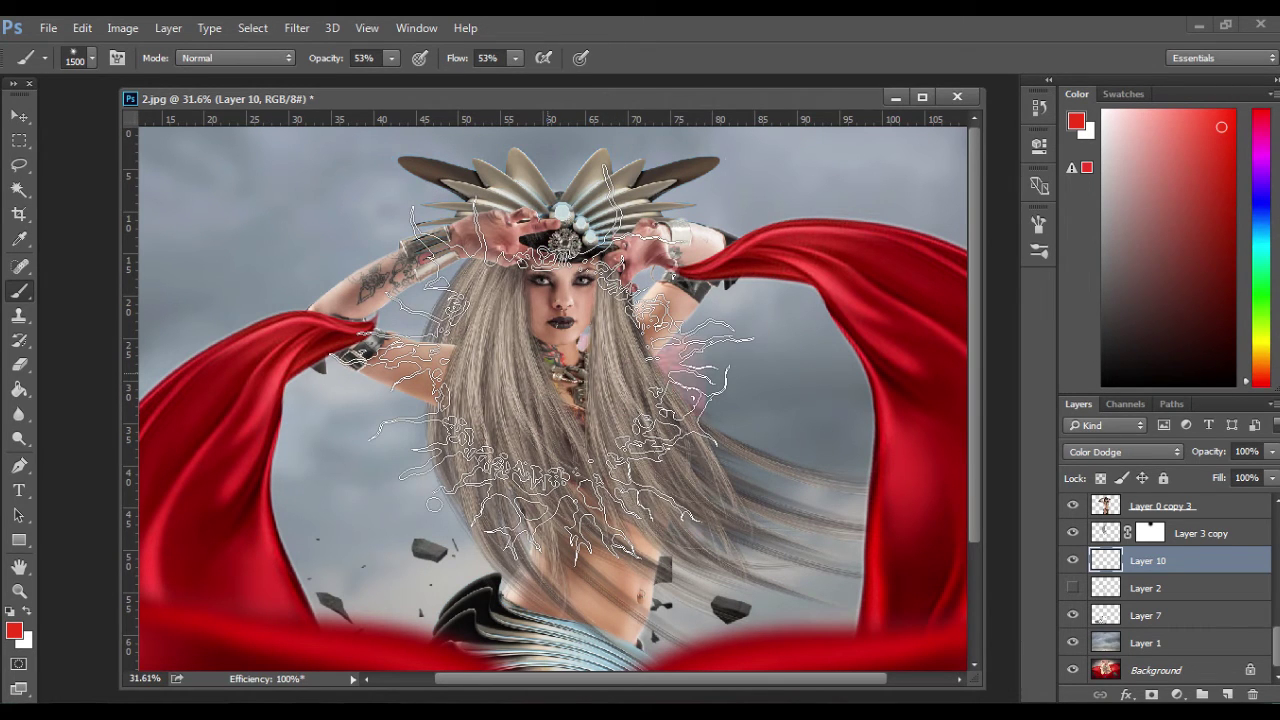
{"action": "left_click", "coordinate": [545, 365]}
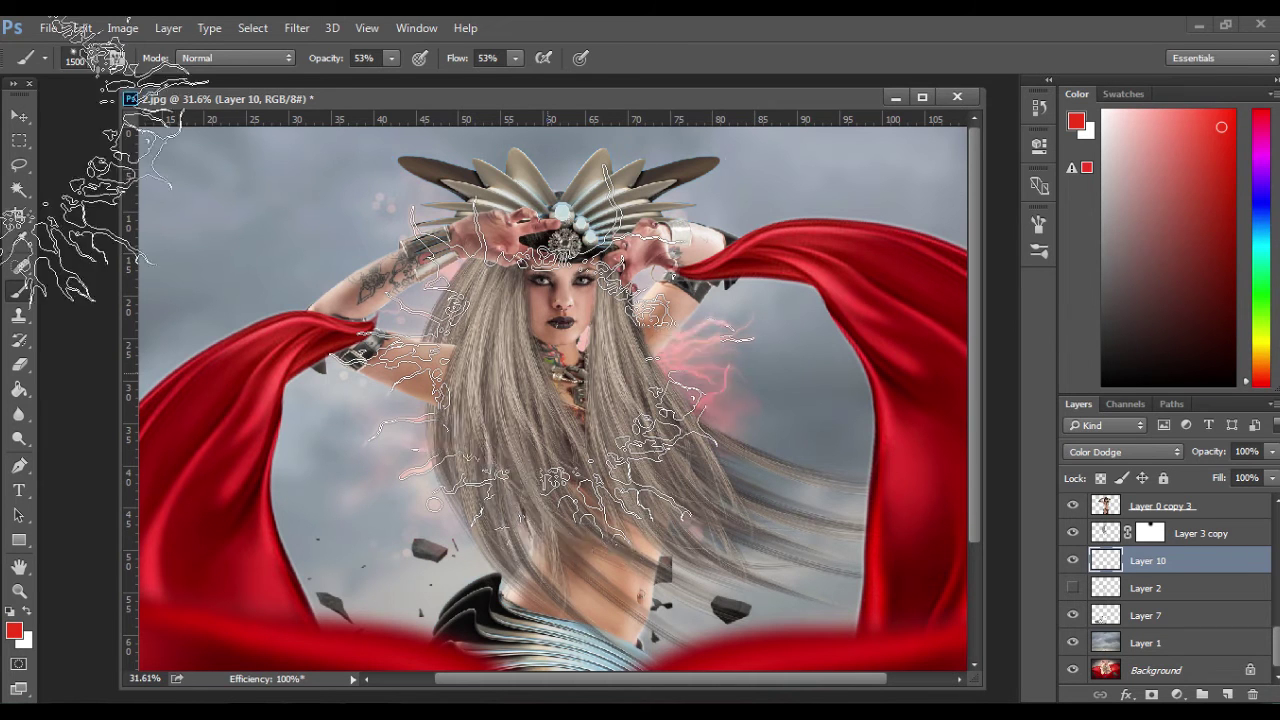
{"action": "left_click", "coordinate": [545, 367]}
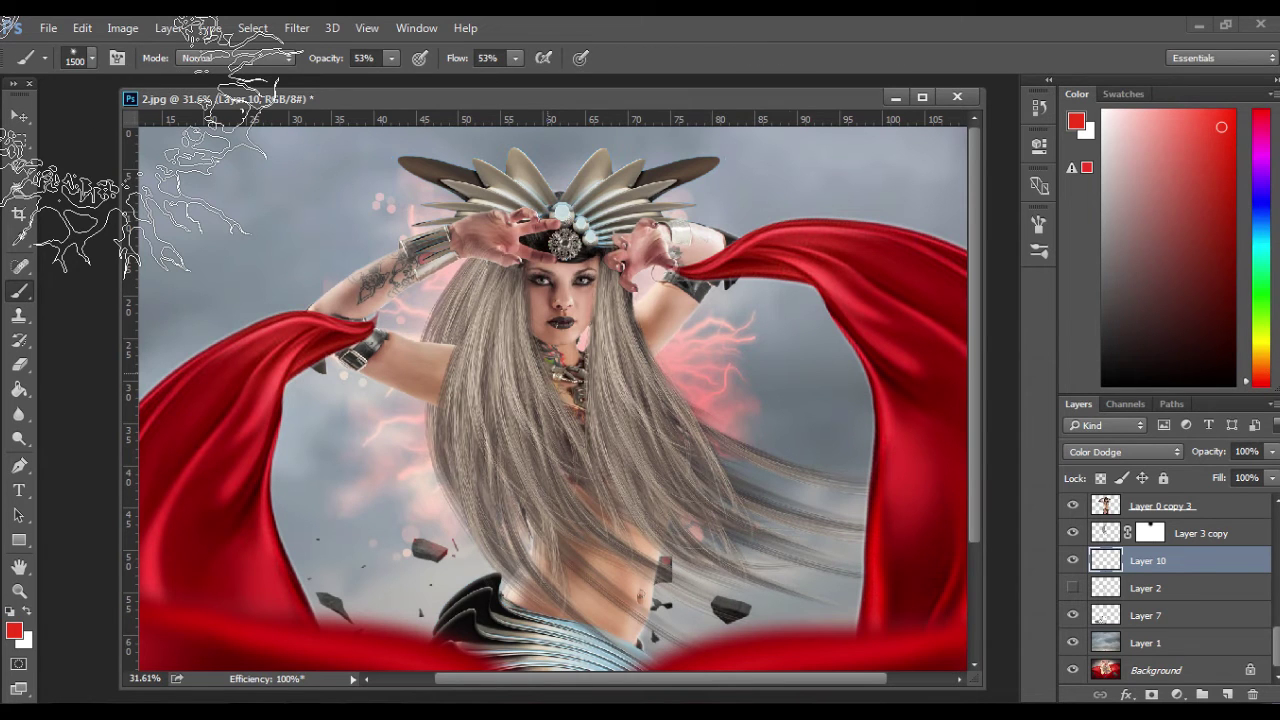
Scale the arcane circle up to about 114% around the woman.
{"action": "key", "text": "ctrl+t"}
{"action": "left_click_drag", "start_coordinate": [779, 150], "coordinate": [778, 188]}
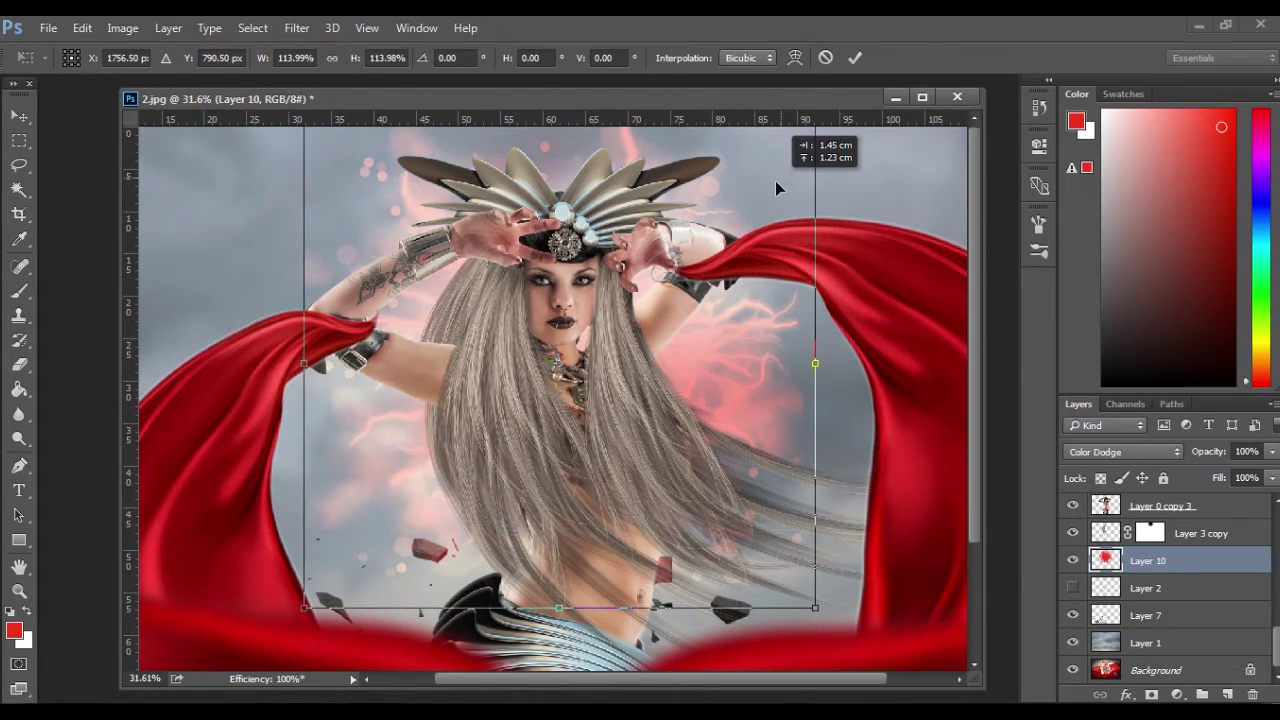
{"action": "scroll", "coordinate": [775, 180], "scroll_direction": "down", "scroll_amount": 5}
{"action": "key", "text": "Return"}
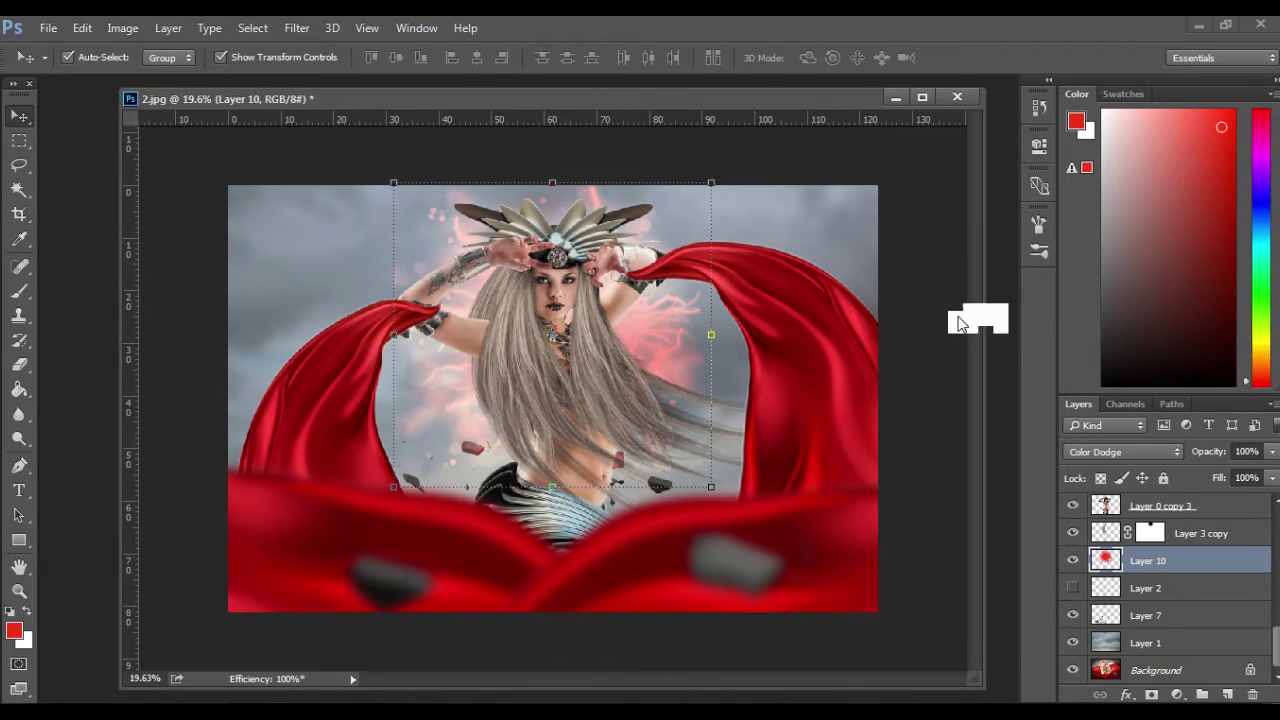
Open the sparks_2 stock image from New folder and place it in the 2.jpg composite above the arcane circle.
{"action": "key", "text": "alt+Tab"}
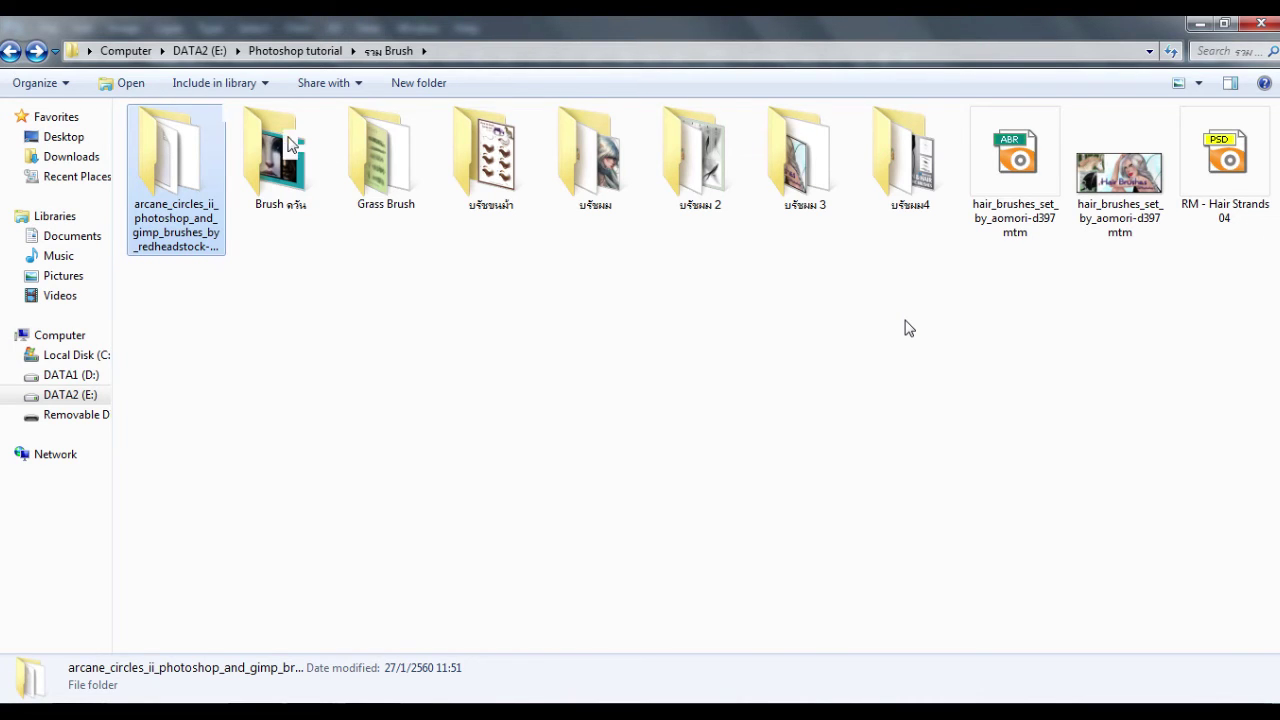
{"action": "key", "text": "BackSpace"}
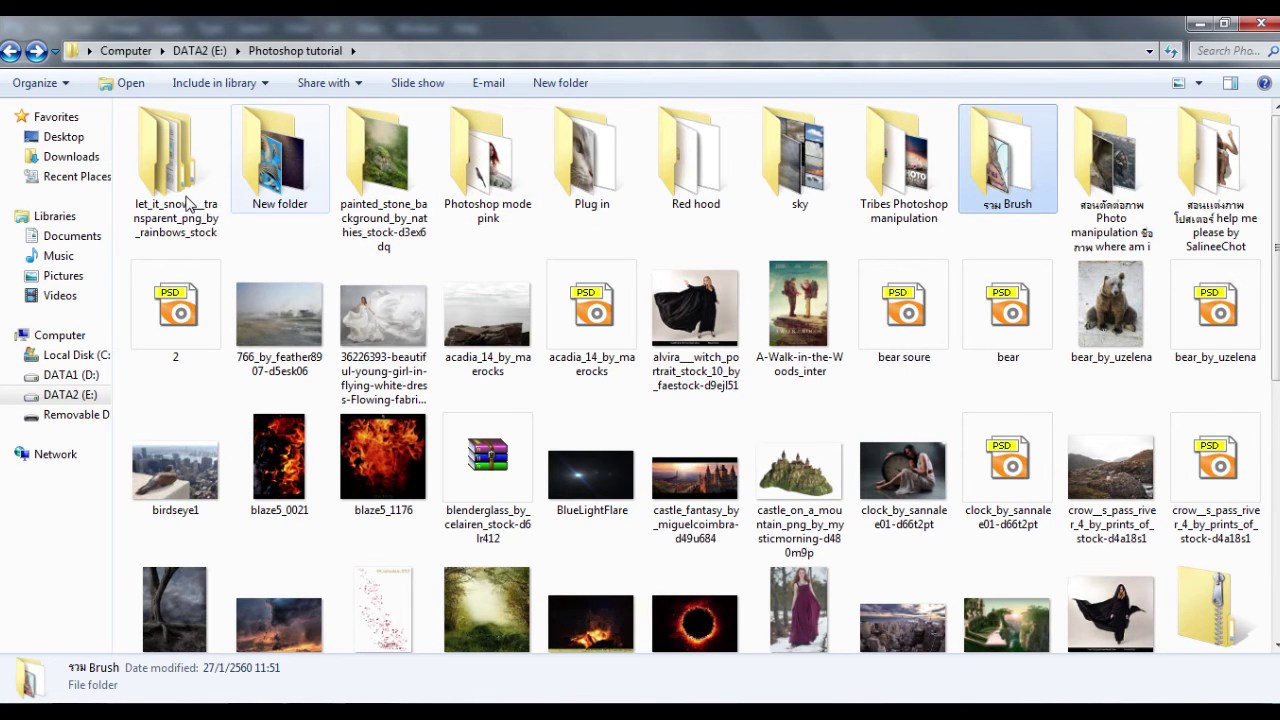
{"action": "double_click", "coordinate": [281, 185]}
{"action": "left_click_drag", "start_coordinate": [809, 190], "coordinate": [157, 641]}
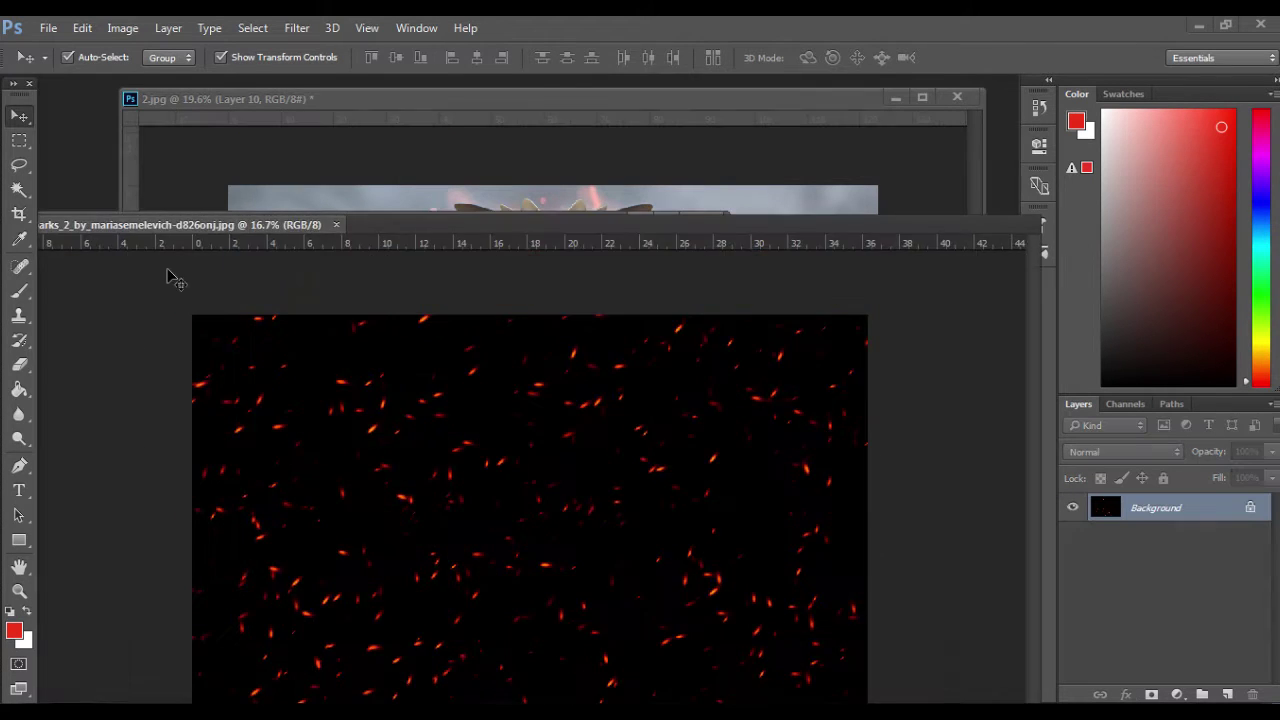
{"action": "left_click_drag", "start_coordinate": [324, 367], "coordinate": [551, 237]}
Set the sparks layer's blend mode to Screen and move it above Layer 6.
{"action": "left_click", "coordinate": [1102, 452]}
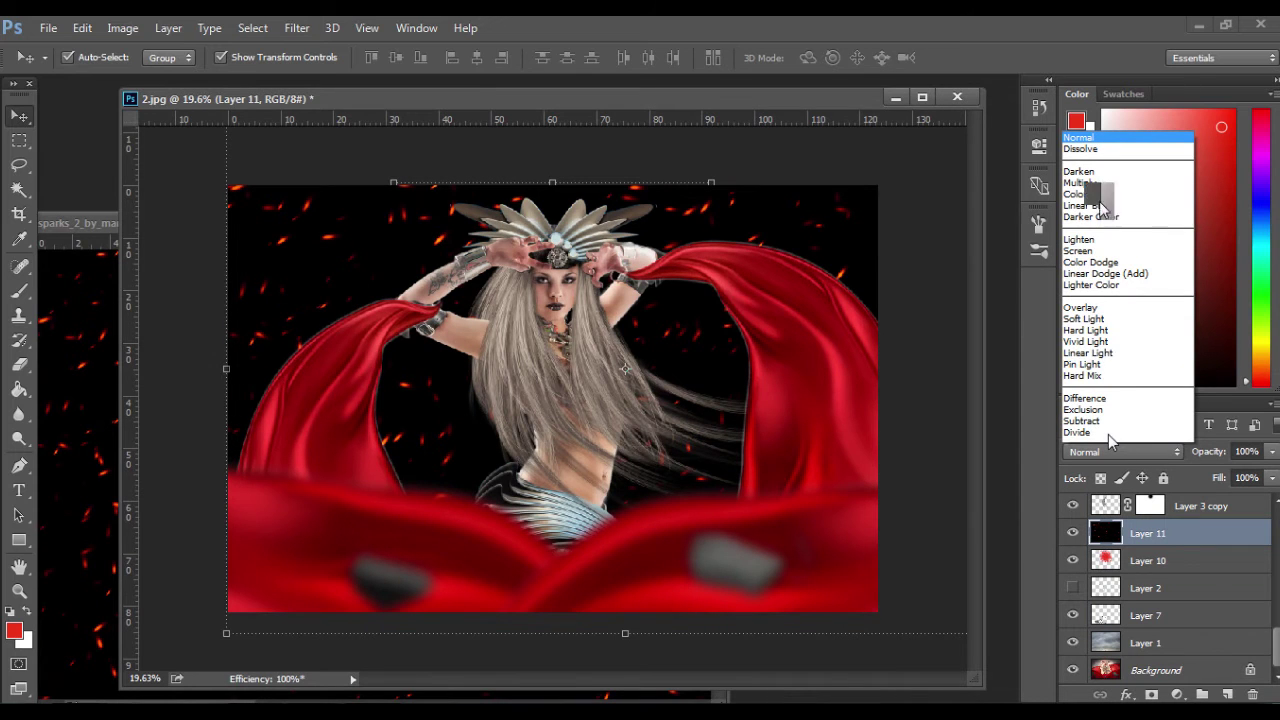
{"action": "left_click", "coordinate": [1079, 251]}
{"action": "left_click_drag", "start_coordinate": [1184, 530], "coordinate": [1187, 495]}
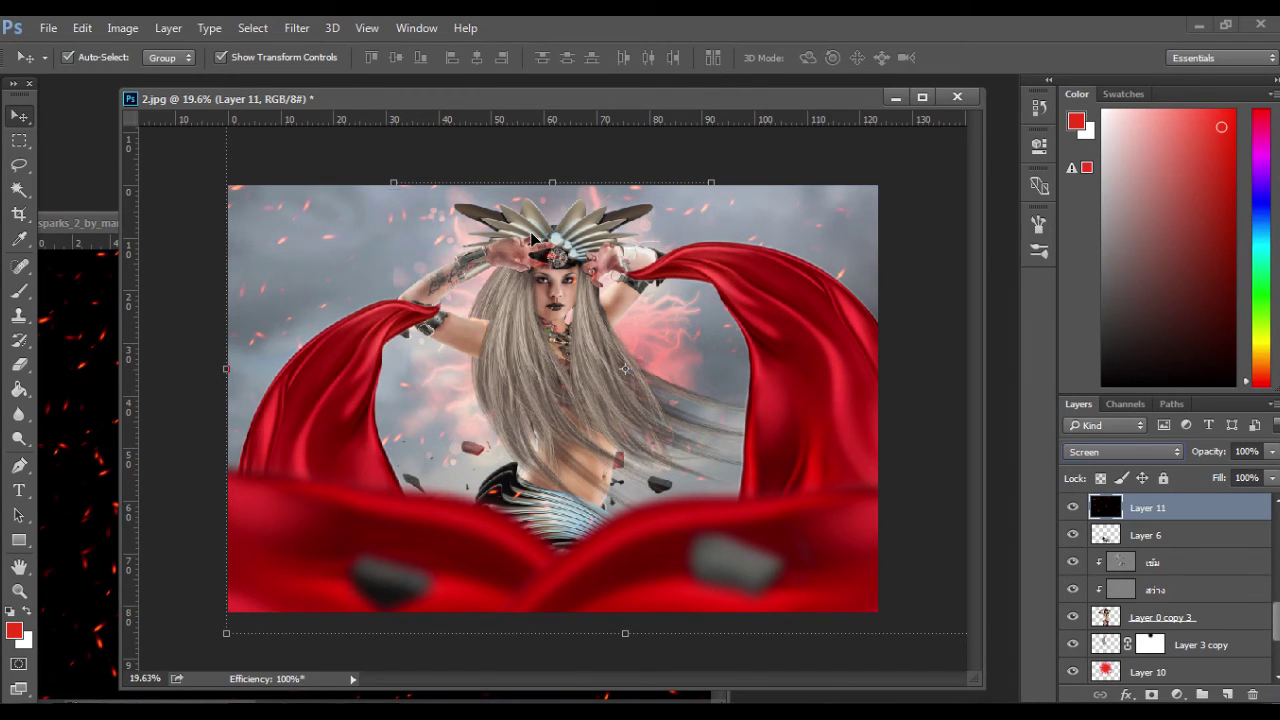
Apply a Gaussian Blur with a radius of about 6 pixels to the sparks layer.
{"action": "left_click", "coordinate": [293, 26]}
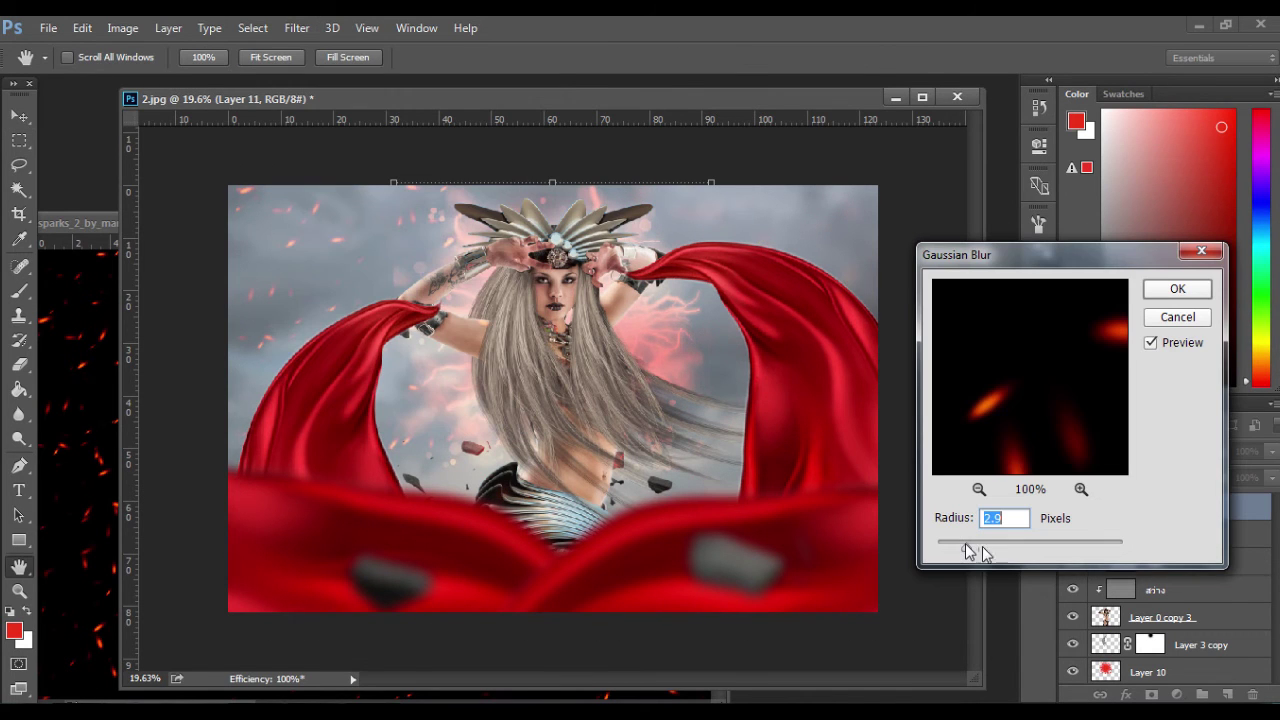
{"action": "left_click_drag", "start_coordinate": [967, 550], "coordinate": [994, 553]}
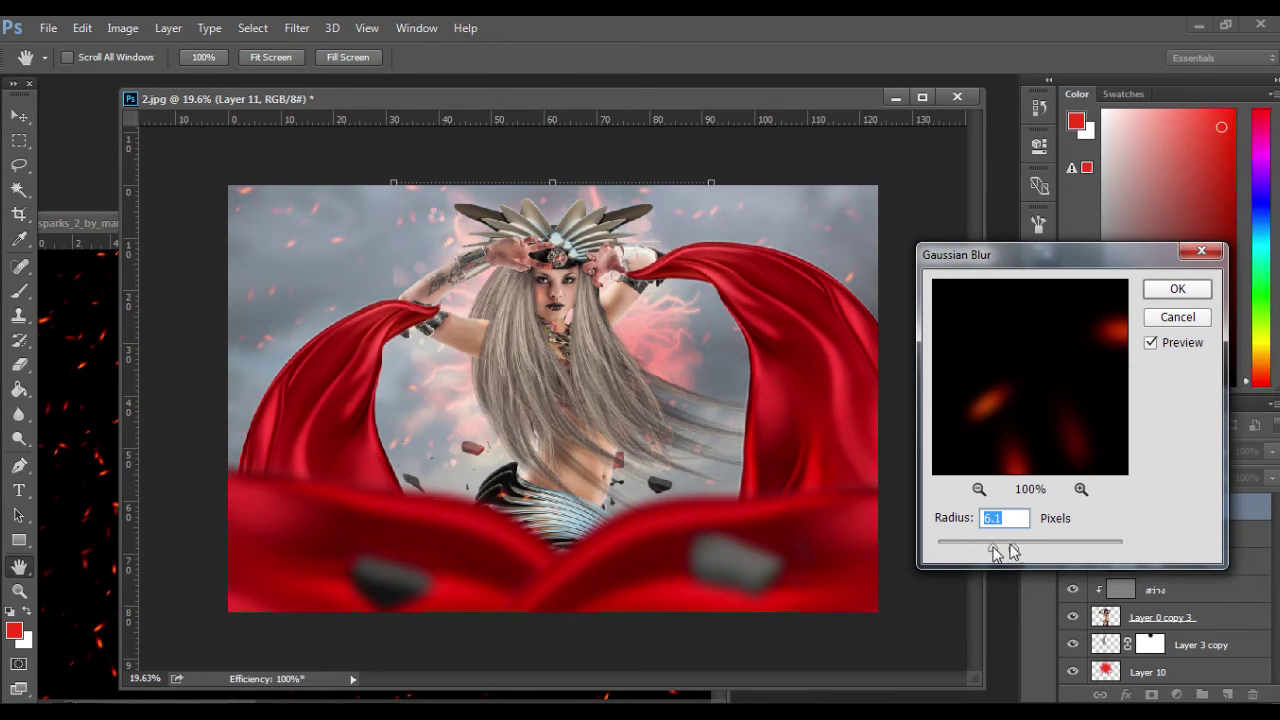
{"action": "left_click_drag", "start_coordinate": [994, 553], "coordinate": [991, 551]}
{"action": "key", "text": "Return"}
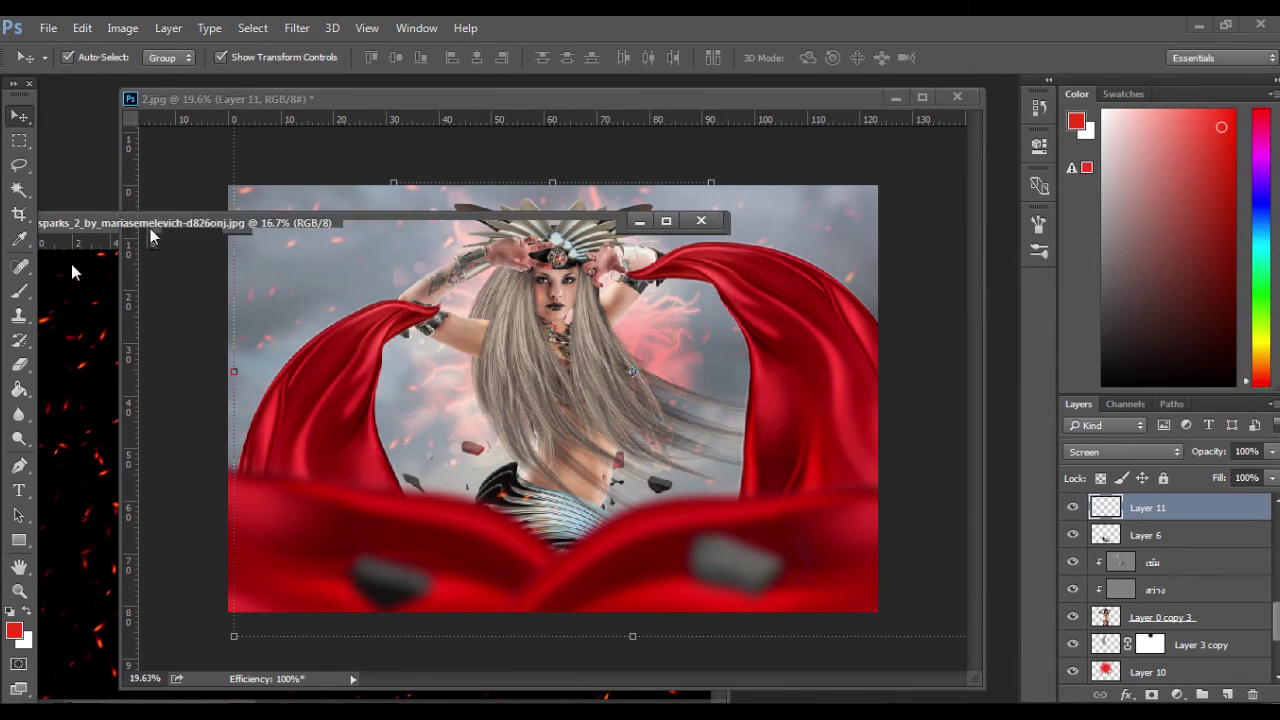
Bring the glitter_10 stock image into the composite above the sparks layer and set its blend mode to Screen.
{"action": "left_click_drag", "start_coordinate": [71, 264], "coordinate": [706, 174]}
{"action": "left_click", "coordinate": [705, 175]}
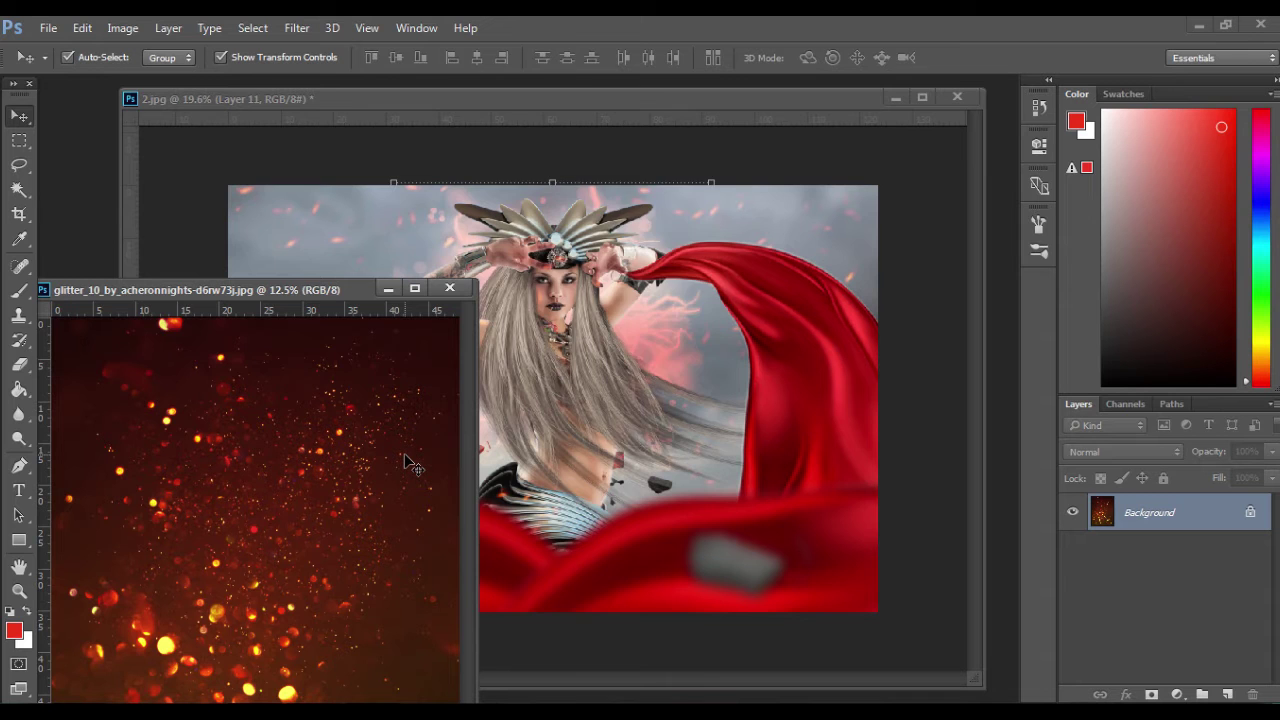
{"action": "left_click_drag", "start_coordinate": [410, 465], "coordinate": [528, 345]}
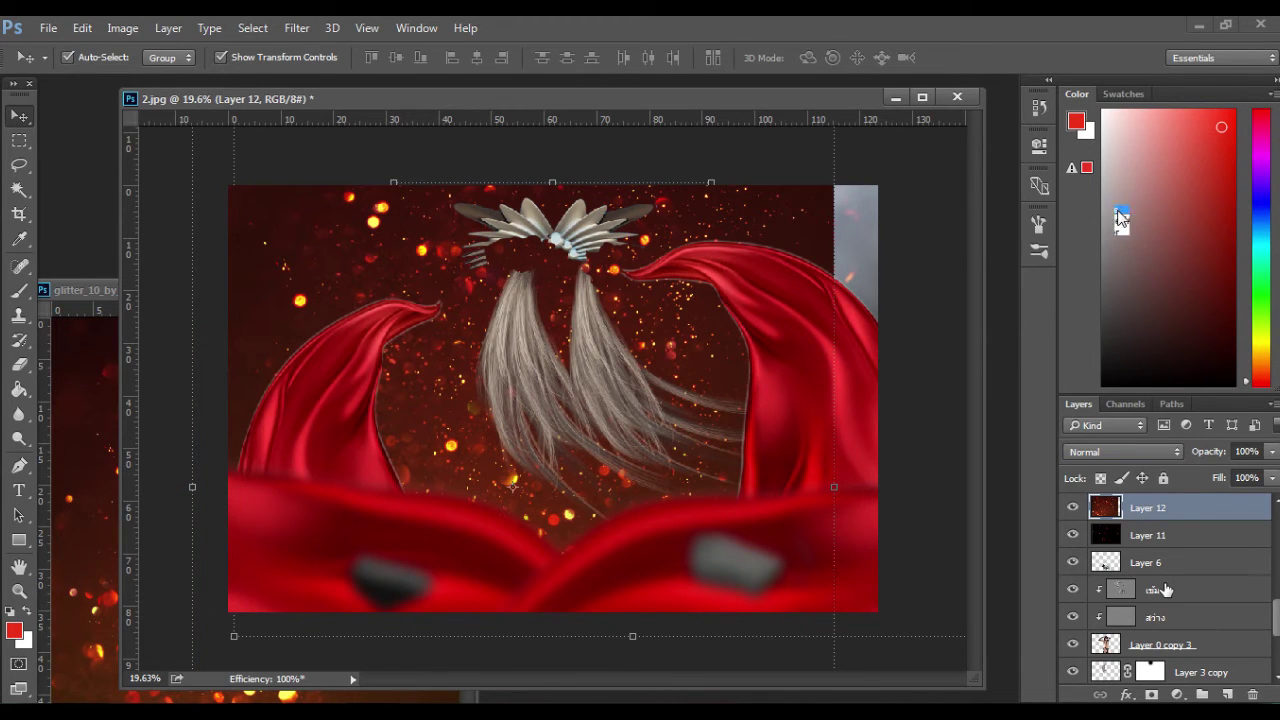
{"action": "key", "text": "shift+alt+d"}
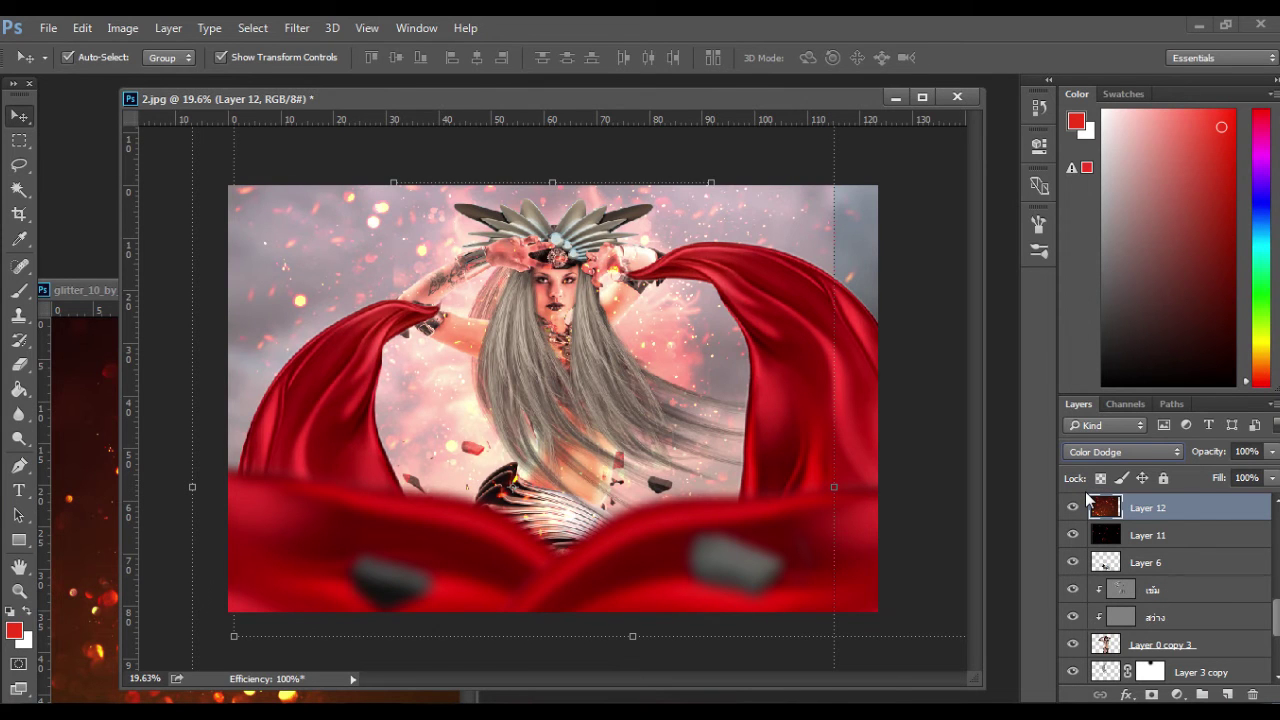
{"action": "scroll", "coordinate": [1110, 455], "scroll_direction": "up", "scroll_amount": 1}
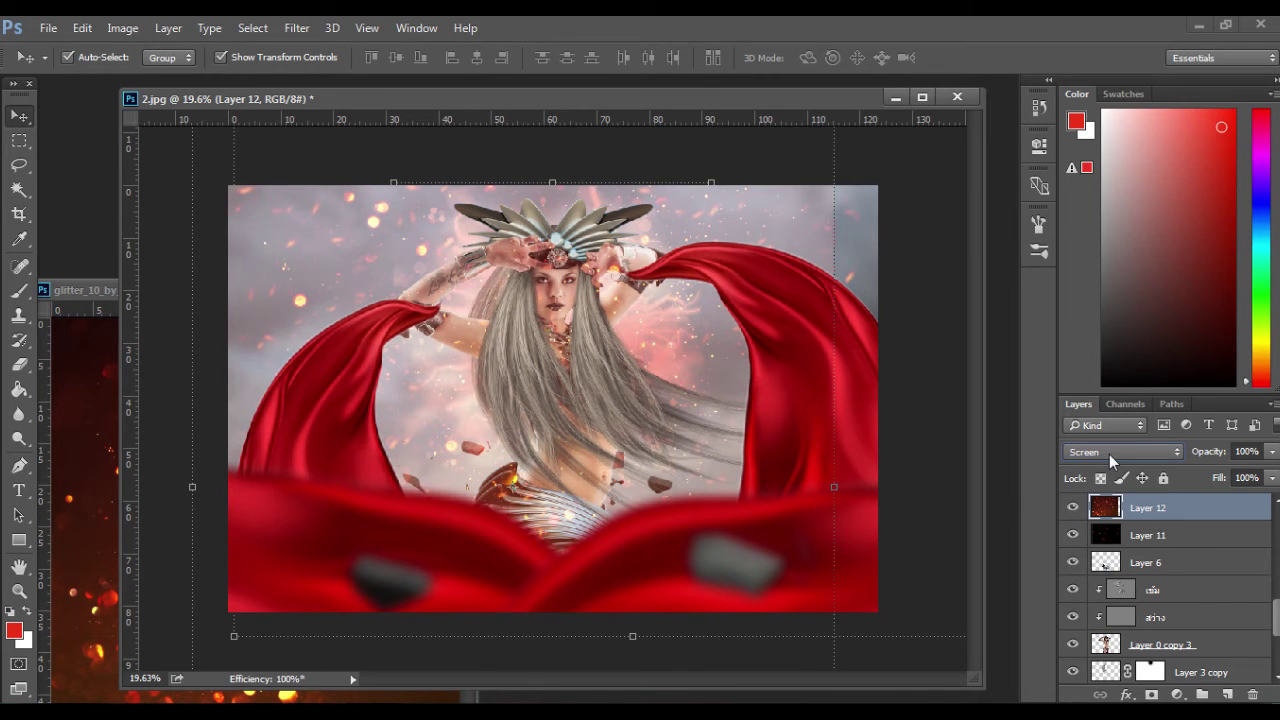
Stretch the glitter layer horizontally to about 110.76% width, commit the transform and set its blend mode to Screen.
{"action": "key", "text": "shift+alt+d"}
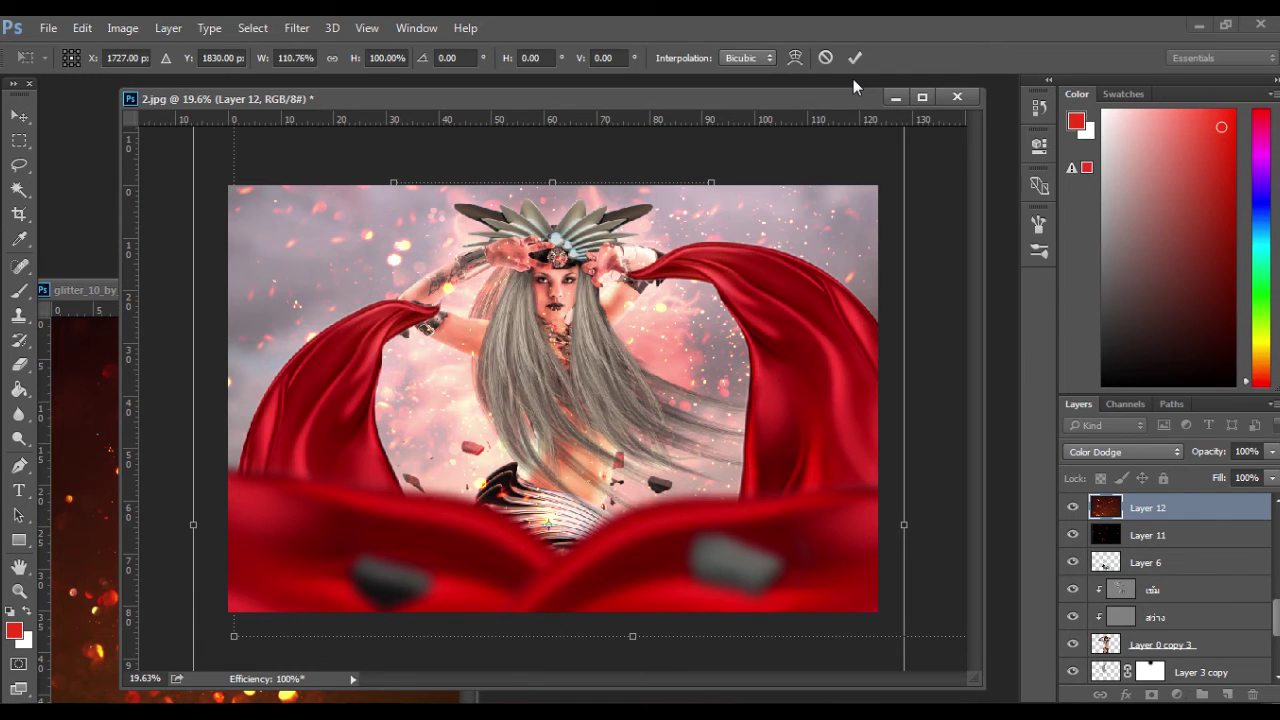
{"action": "left_click", "coordinate": [855, 57]}
{"action": "left_click", "coordinate": [1122, 451]}
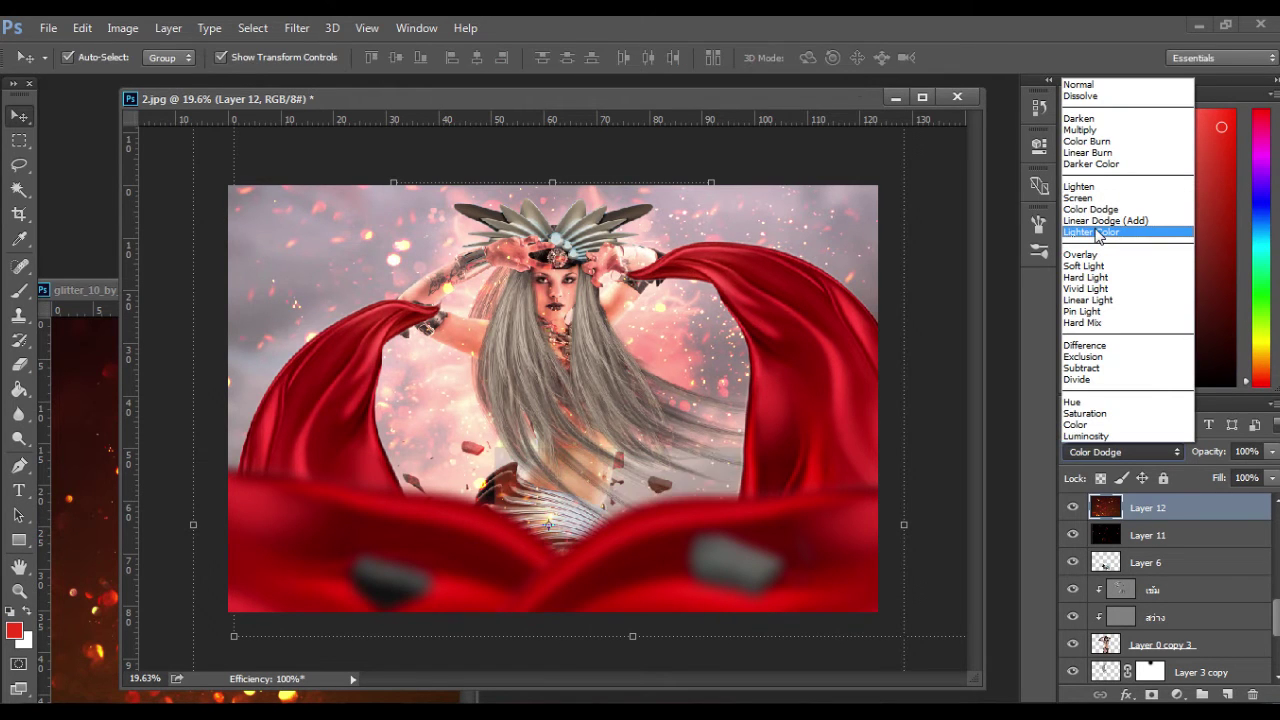
{"action": "left_click", "coordinate": [1084, 198]}
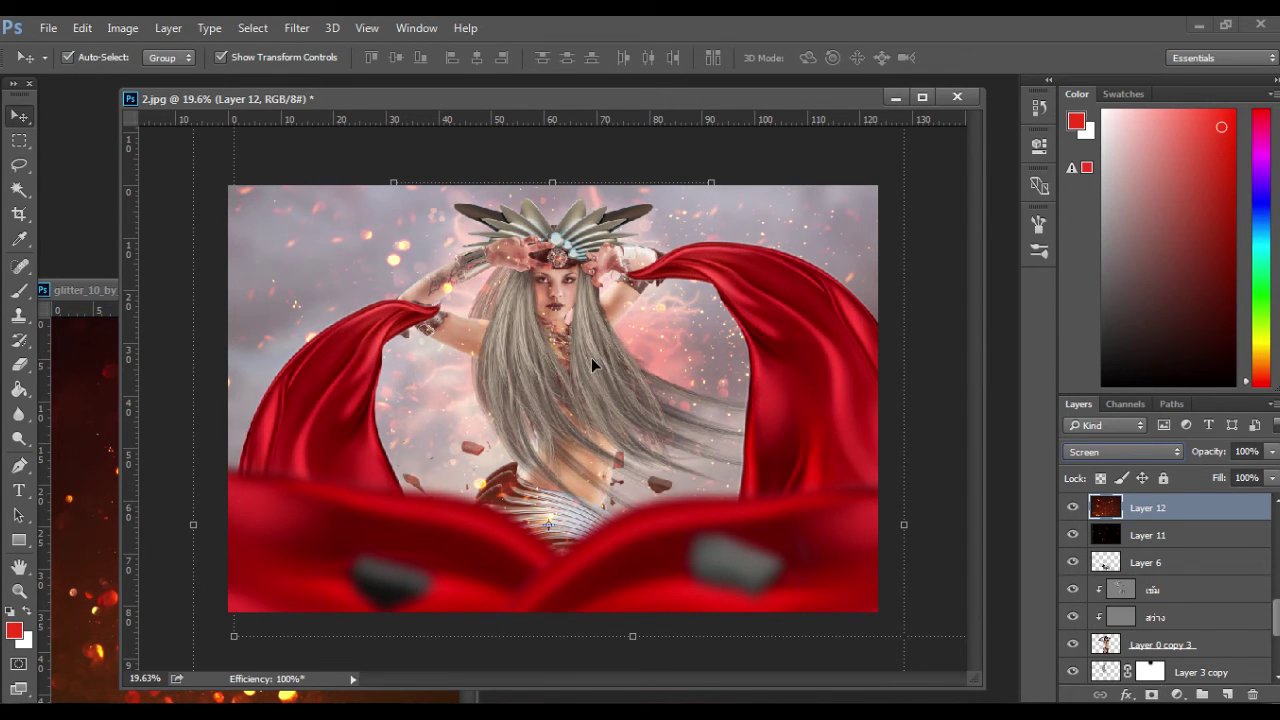
Add a layer mask to the glitter layer and fade the glitter over the woman's head with a soft 1100 px black brush at 53% opacity.
{"action": "left_click", "coordinate": [1151, 694]}
{"action": "left_click", "coordinate": [19, 291]}
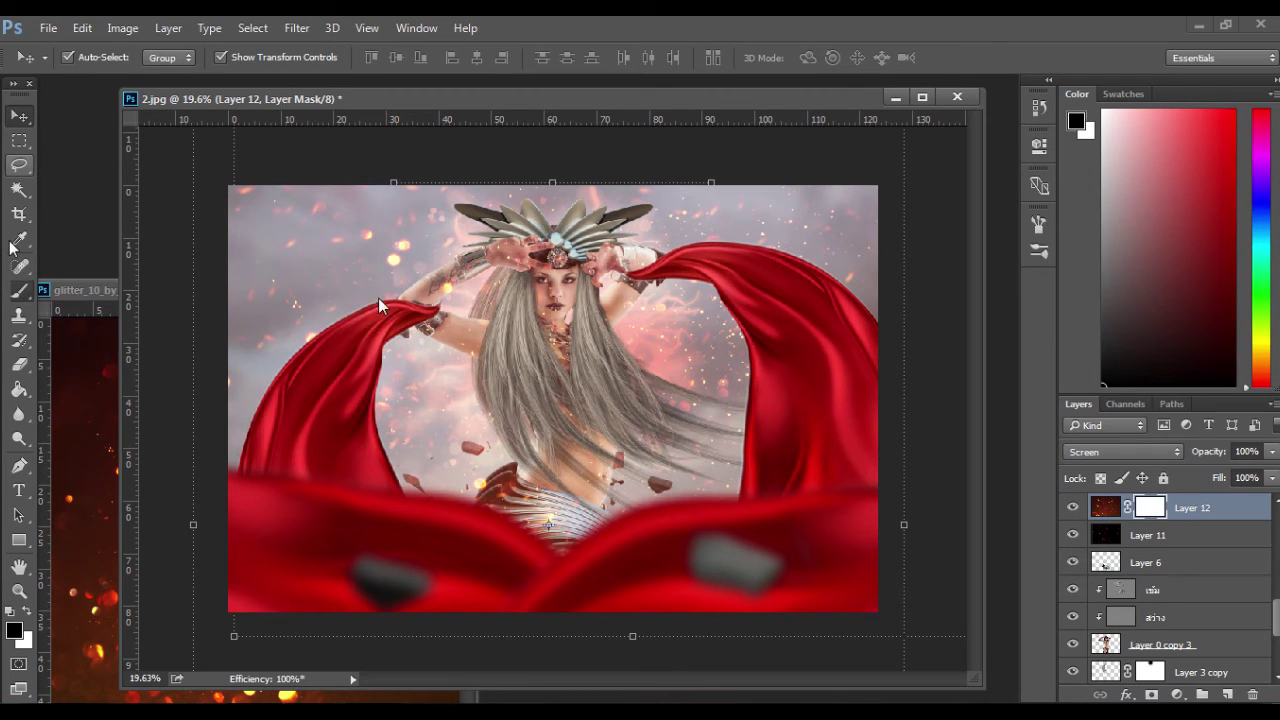
{"action": "left_click", "coordinate": [81, 63]}
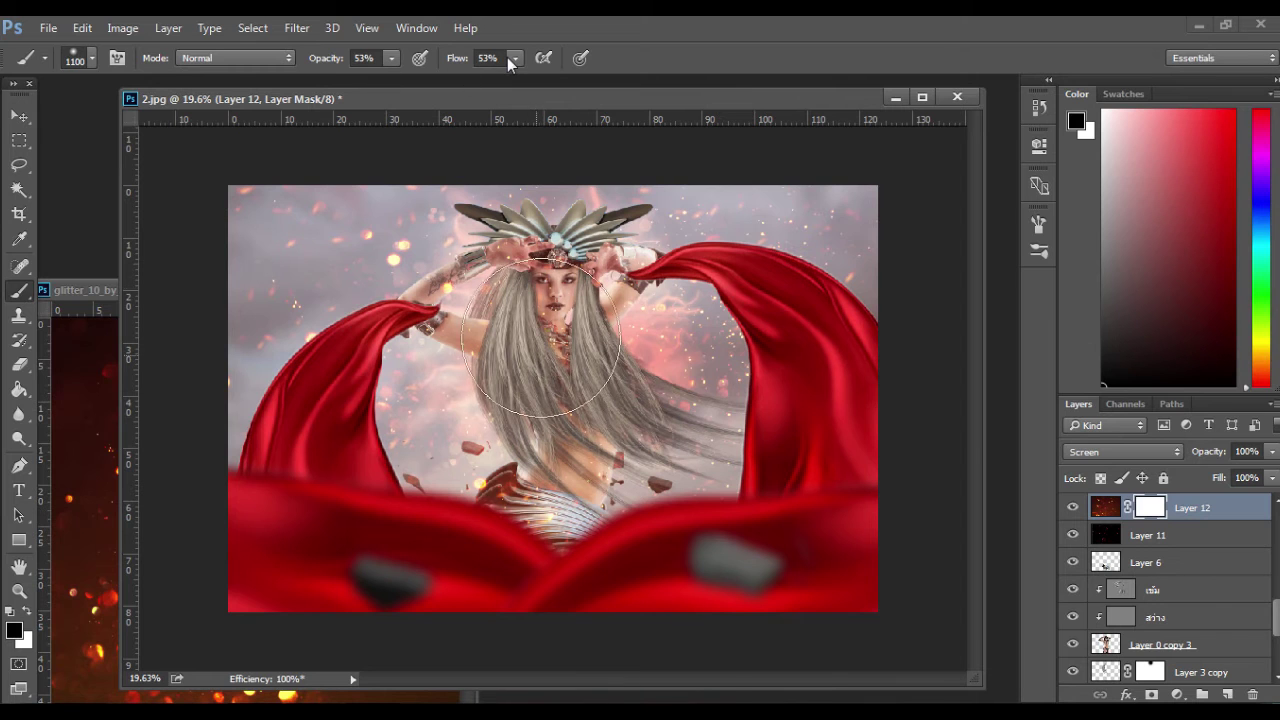
{"action": "mouse_move", "coordinate": [565, 286]}
{"action": "left_mouse_down"}
{"action": "mouse_move", "coordinate": [555, 404]}
{"action": "mouse_move", "coordinate": [566, 300]}
{"action": "mouse_move", "coordinate": [532, 303]}
{"action": "mouse_move", "coordinate": [574, 276]}
{"action": "left_mouse_up"}
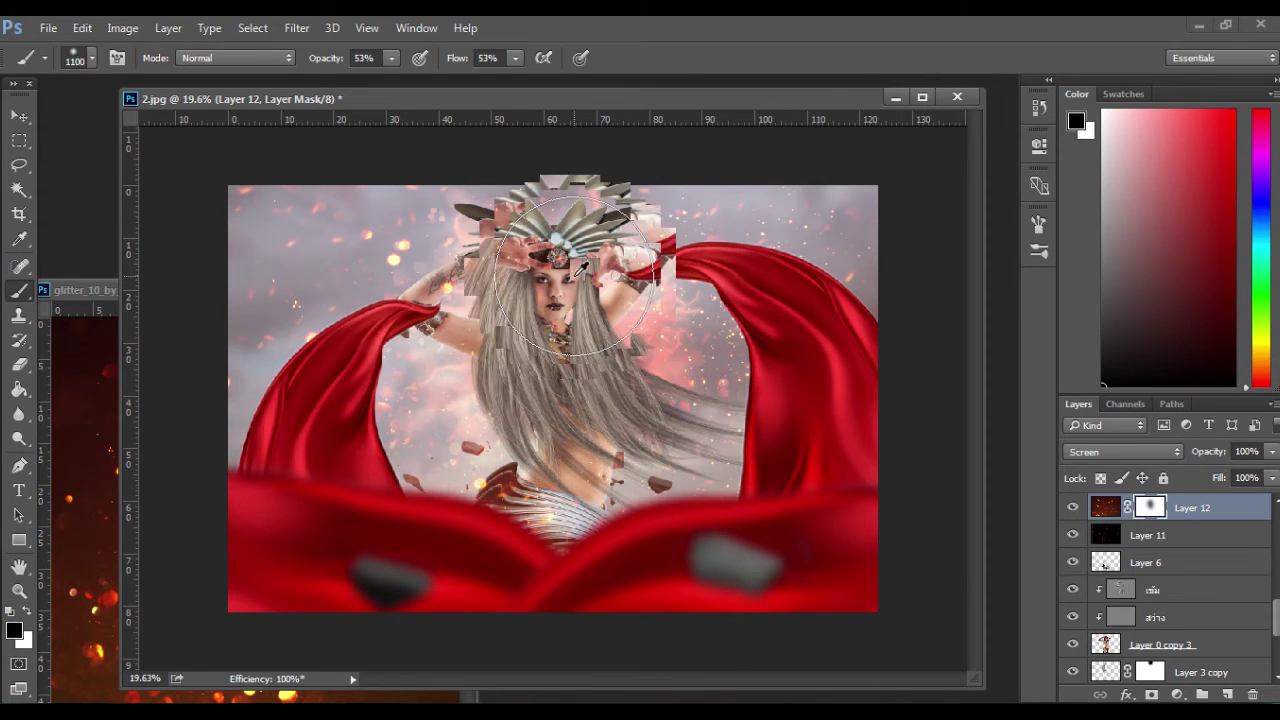
{"action": "scroll", "coordinate": [575, 275], "scroll_direction": "up", "scroll_amount": 2}
{"action": "scroll", "coordinate": [577, 277], "scroll_direction": "down", "scroll_amount": 1}
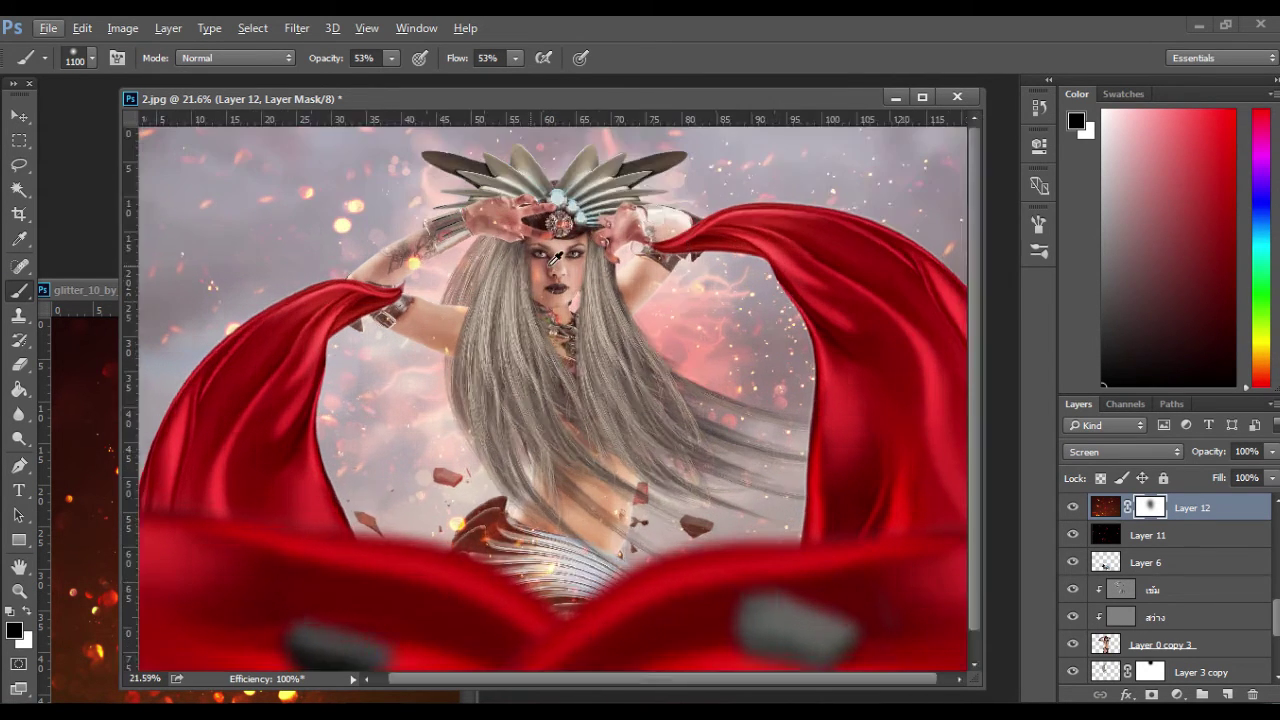
{"action": "scroll", "coordinate": [577, 276], "scroll_direction": "up", "scroll_amount": 2}
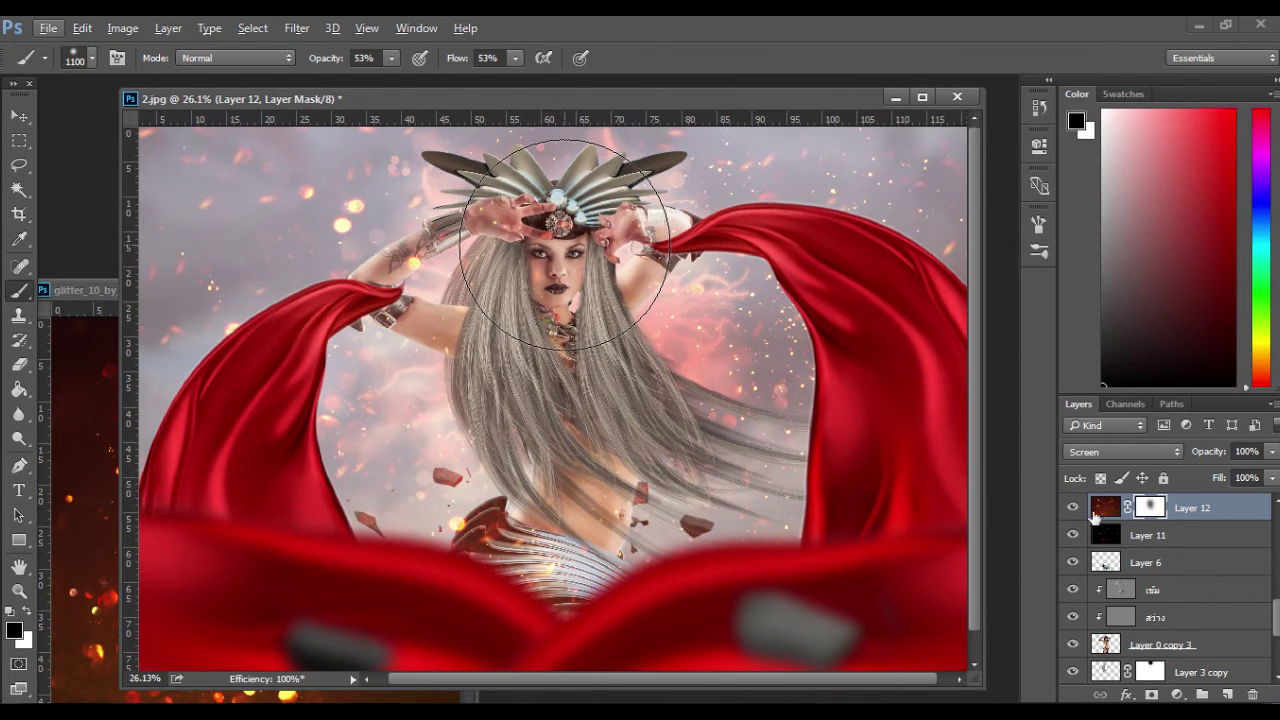
{"action": "scroll", "coordinate": [565, 245], "scroll_direction": "down", "scroll_amount": 1}
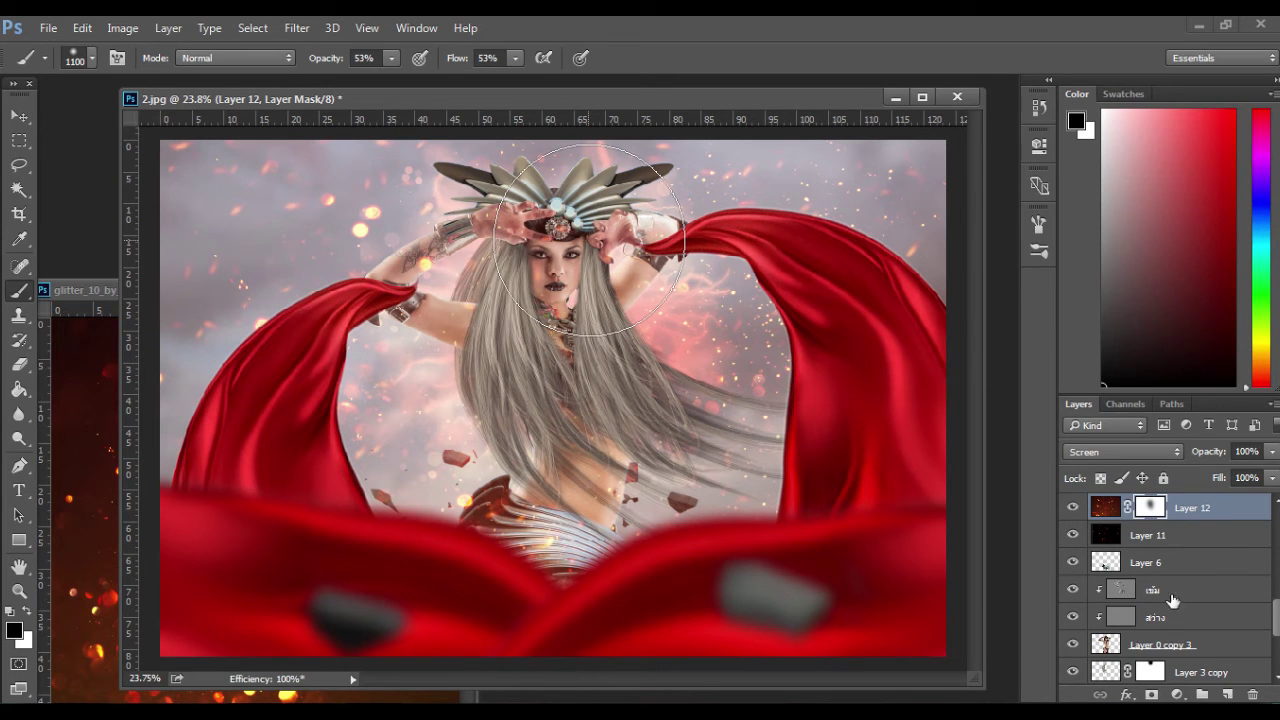
Add a new layer above the glitter layer and choose the 2056 px arcane circle brush.
{"action": "left_click", "coordinate": [1229, 694]}
{"action": "key", "text": "ctrl+z"}
{"action": "key", "text": "ctrl+z"}
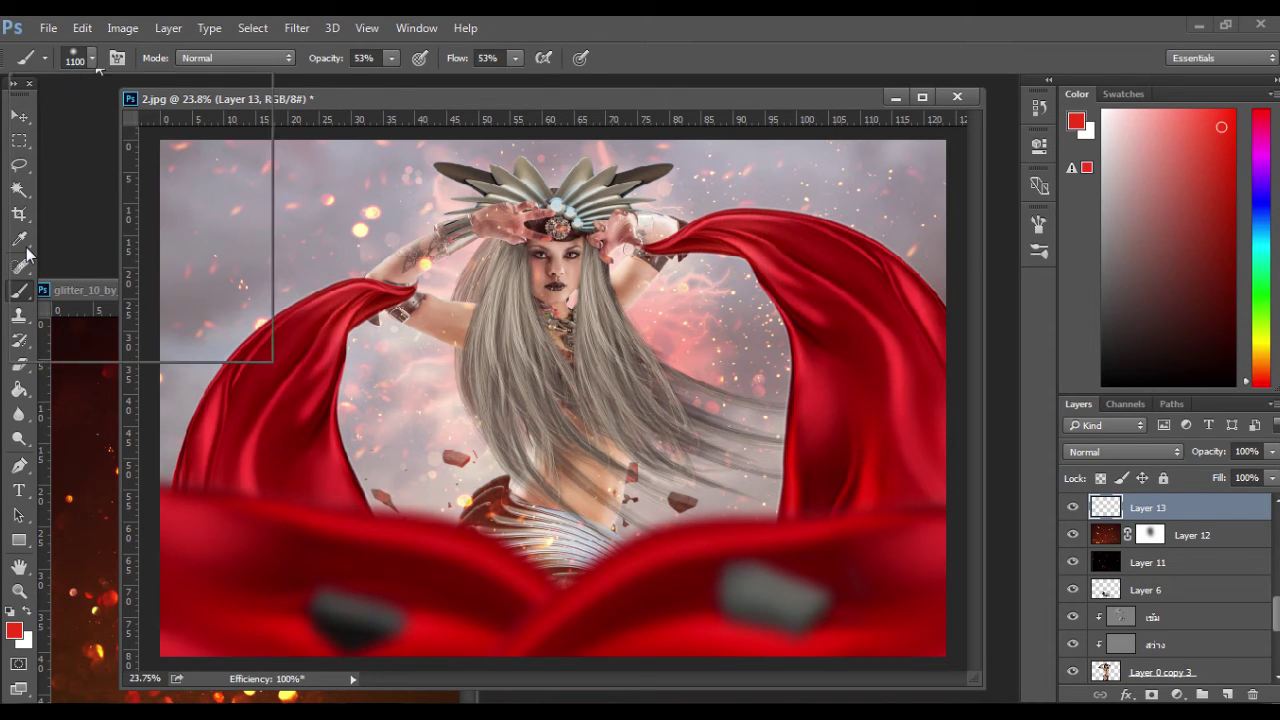
{"action": "right_click", "coordinate": [126, 286]}
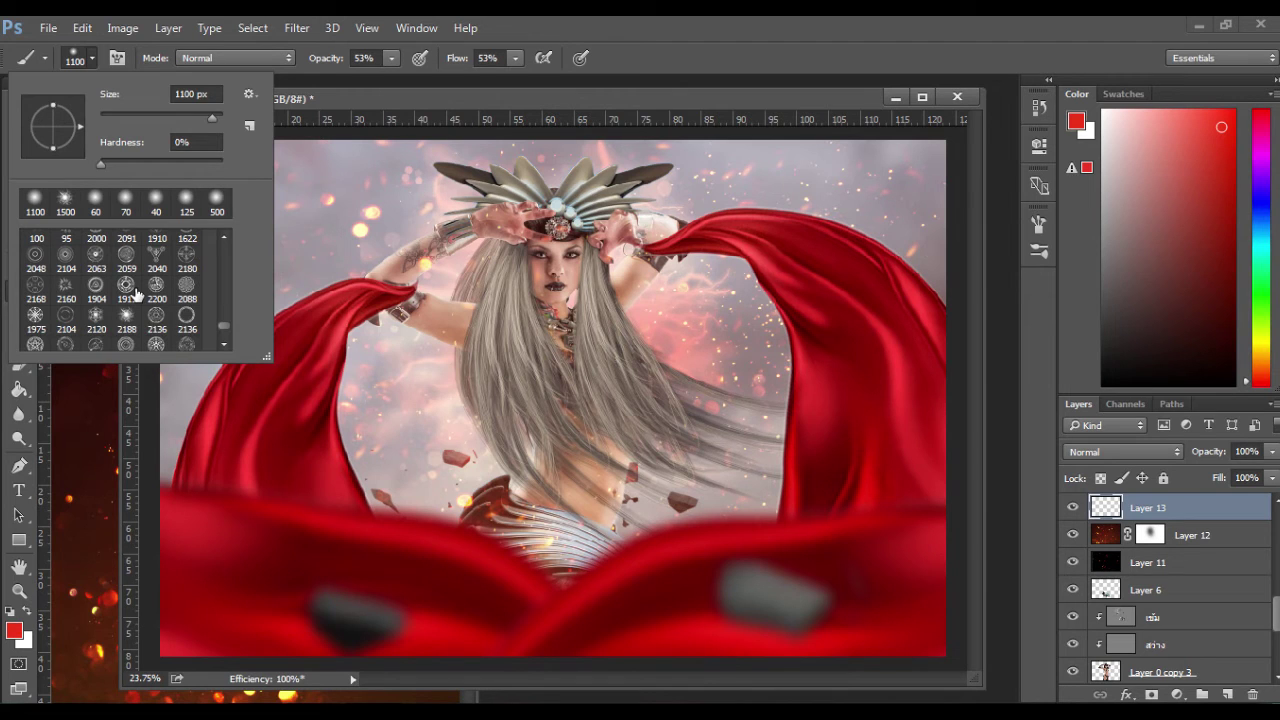
{"action": "left_click", "coordinate": [160, 320]}
{"action": "scroll", "coordinate": [179, 322], "scroll_direction": "down", "scroll_amount": 1}
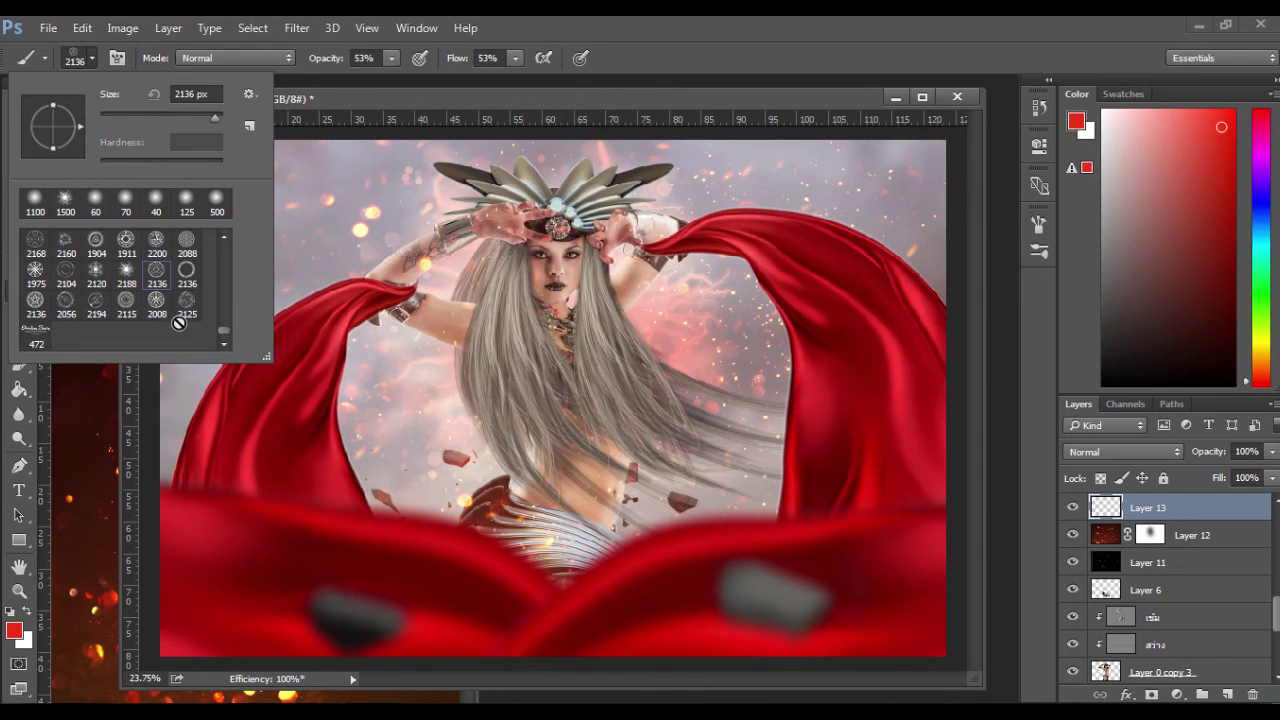
{"action": "left_click", "coordinate": [66, 305]}
Examine the finished composite on the desktop wallpaper as a reference, and return to the 2.jpg document in Photoshop.
{"action": "left_click", "coordinate": [1206, 27]}
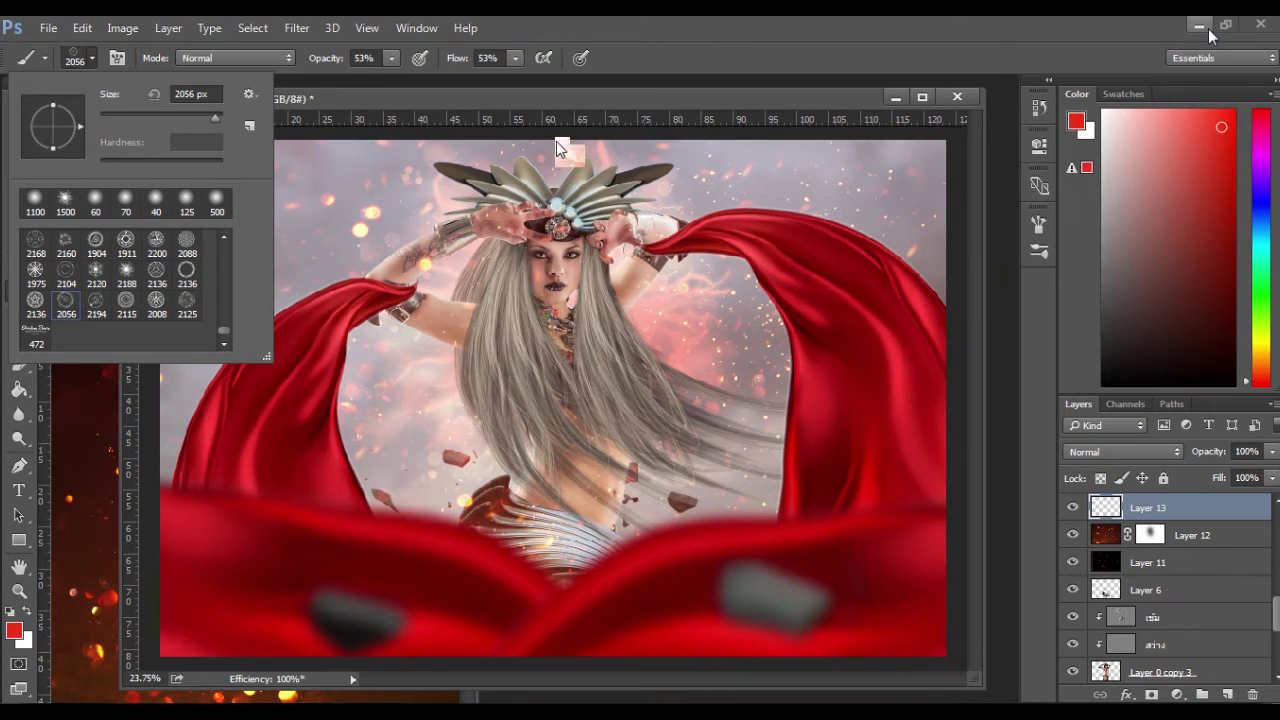
{"action": "left_click", "coordinate": [1208, 28]}
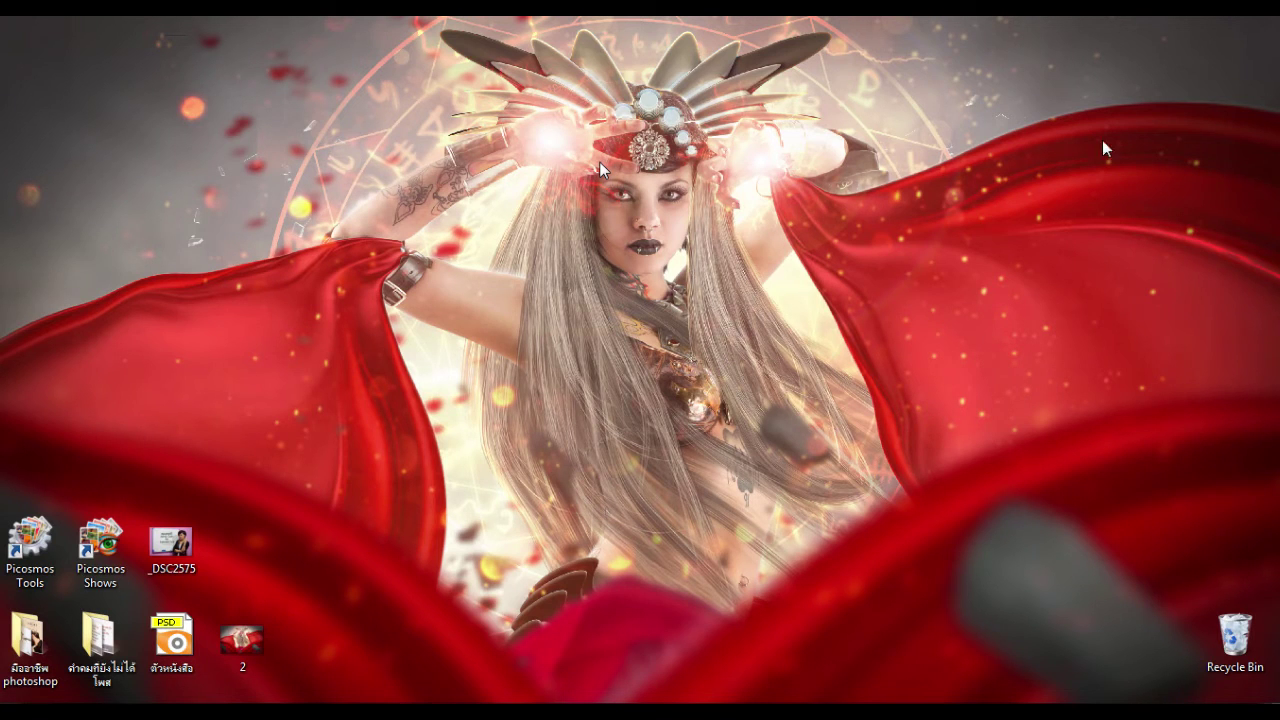
{"action": "key", "text": "alt+Tab"}
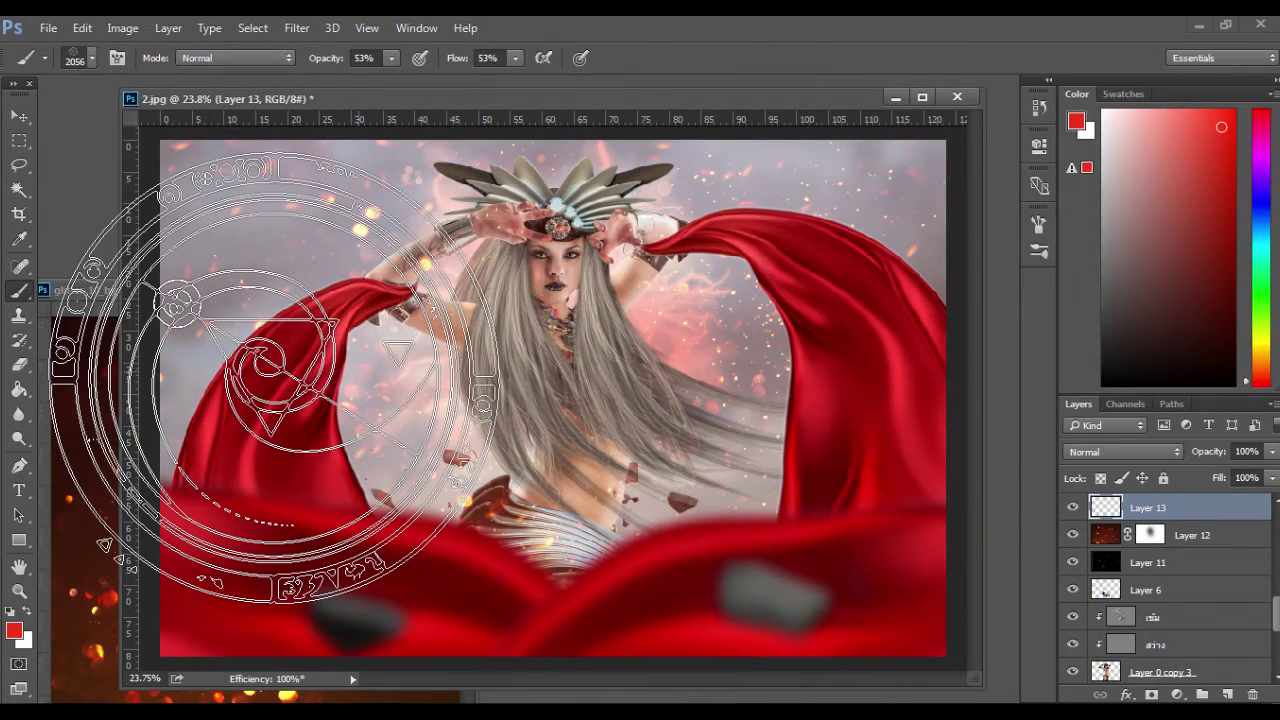
Try the 2008 px and 2056 px arcane circle brushes over the woman, and toggle the visibility of Layer 1.
{"action": "left_click", "coordinate": [91, 58]}
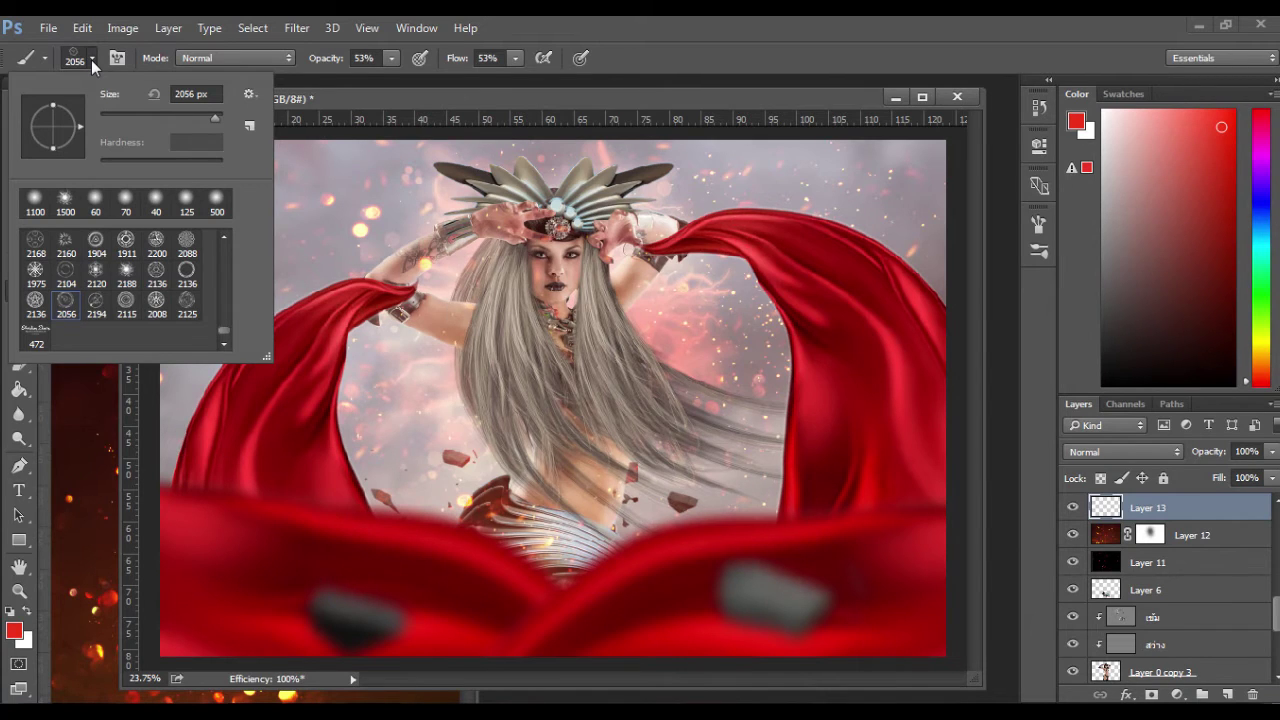
{"action": "left_click", "coordinate": [157, 306]}
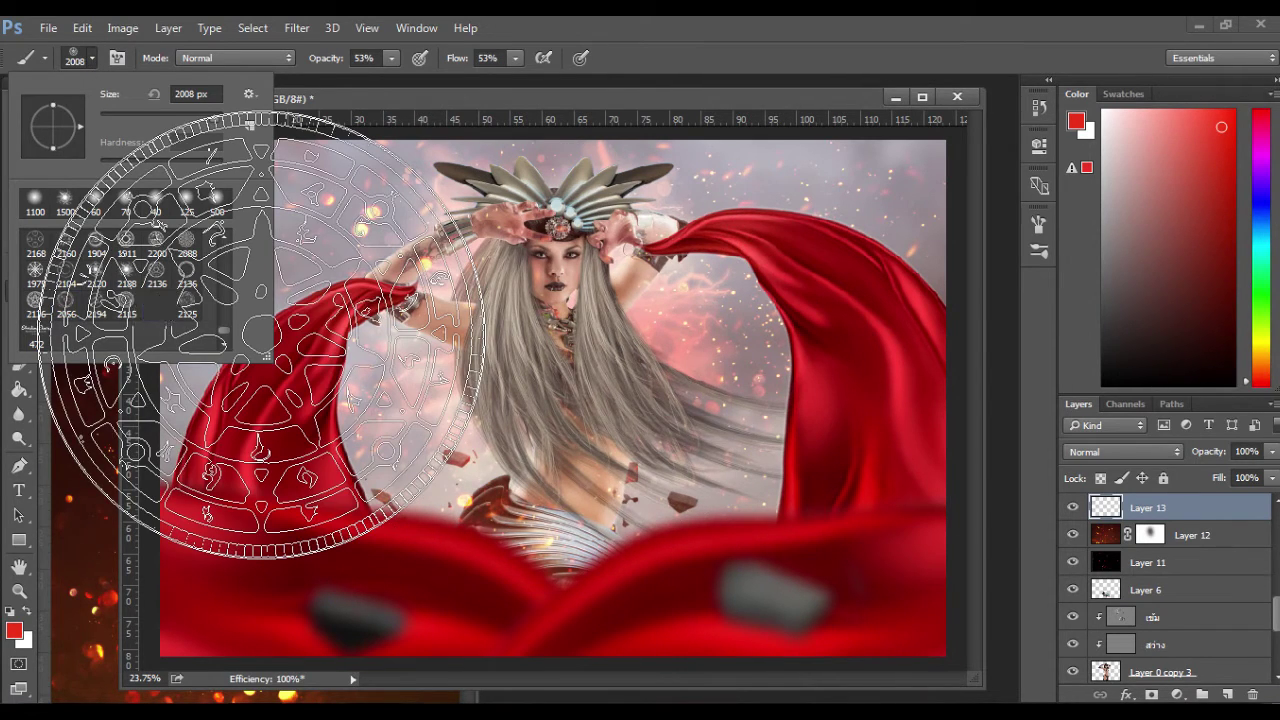
{"action": "left_click", "coordinate": [640, 383]}
{"action": "key", "text": "ctrl+z"}
{"action": "left_click", "coordinate": [66, 306]}
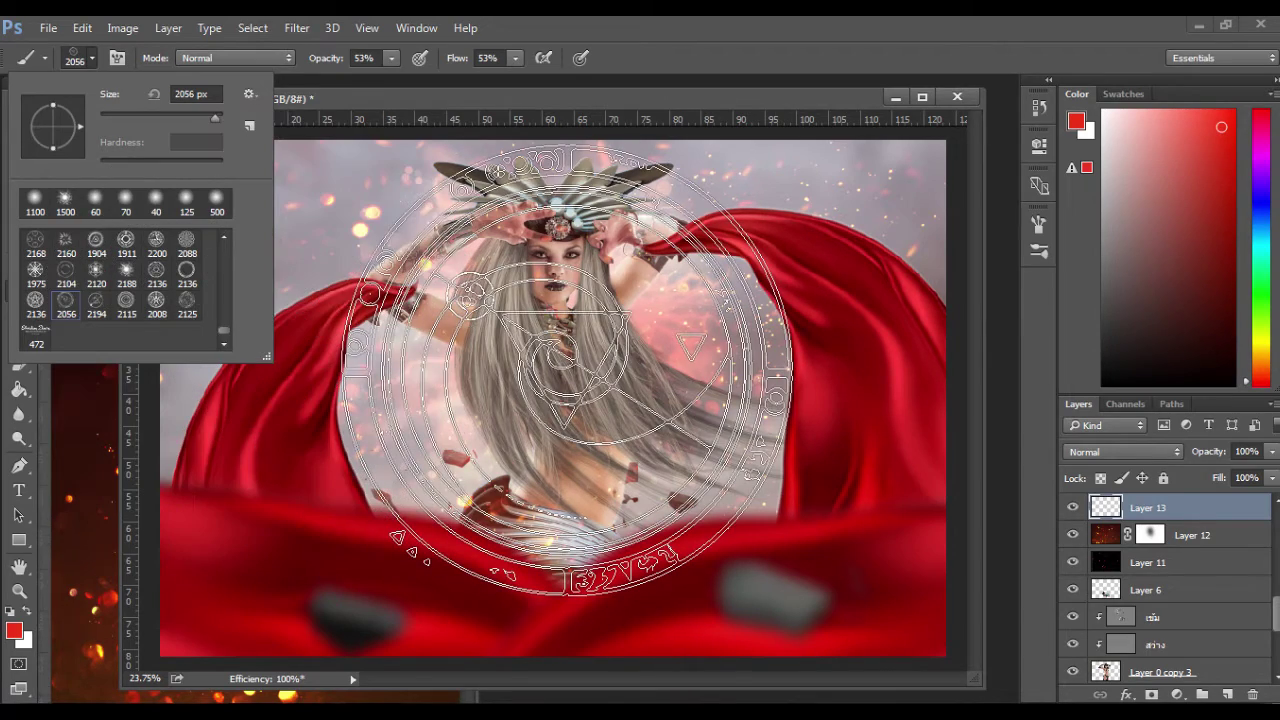
{"action": "scroll", "coordinate": [1219, 660], "scroll_direction": "down", "scroll_amount": 5}
{"action": "left_click", "coordinate": [1073, 643]}
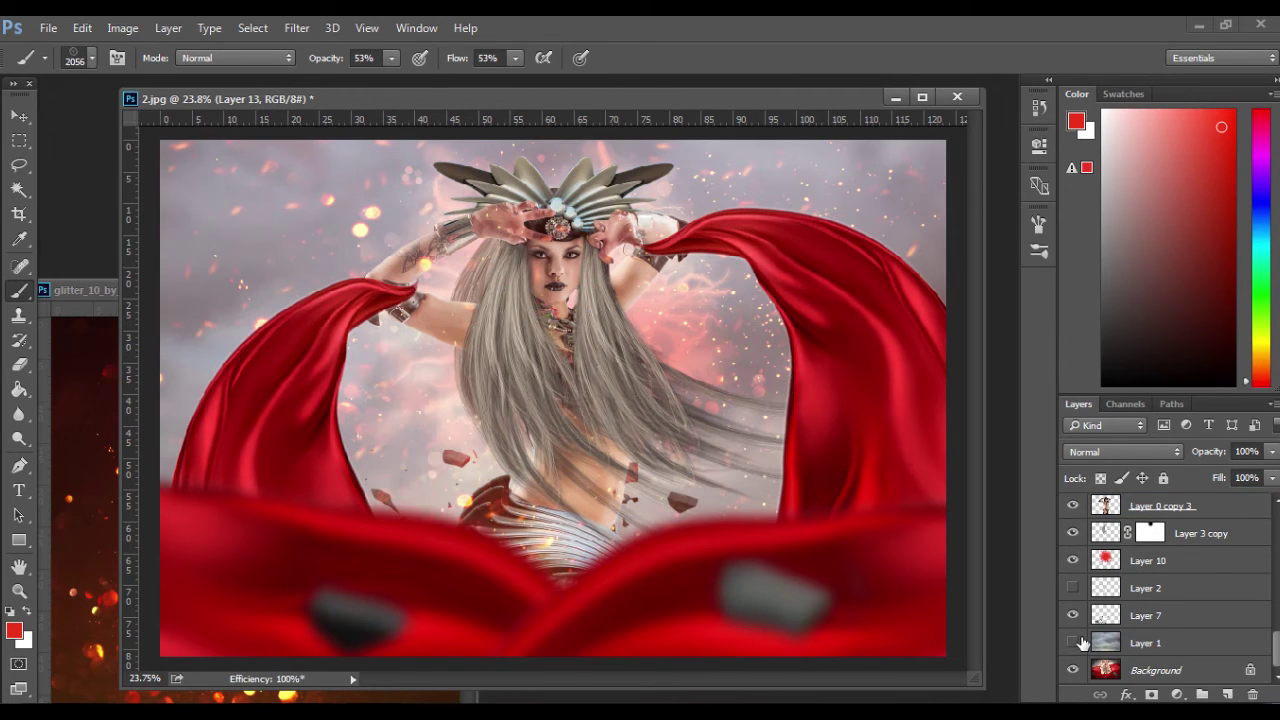
{"action": "left_click", "coordinate": [1073, 643]}
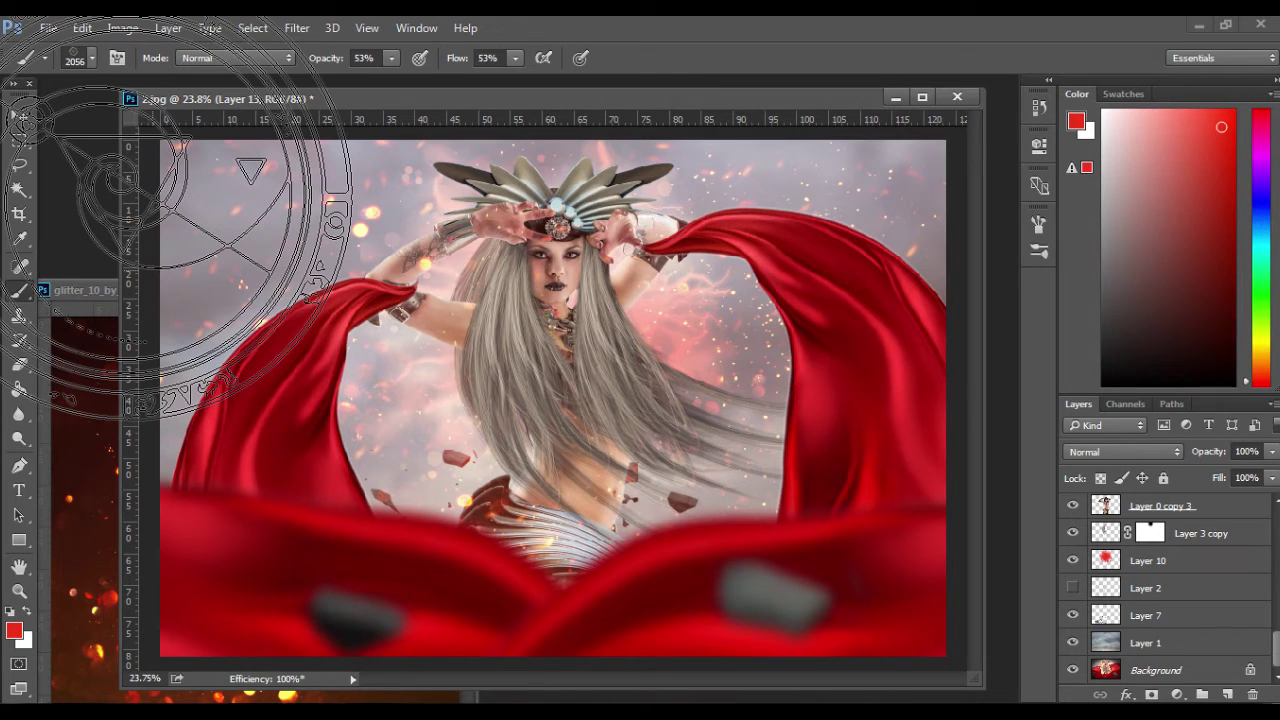
Compare other arcane circle brushes and choose the 1911 px one.
{"action": "left_click", "coordinate": [92, 58]}
{"action": "left_click", "coordinate": [93, 307]}
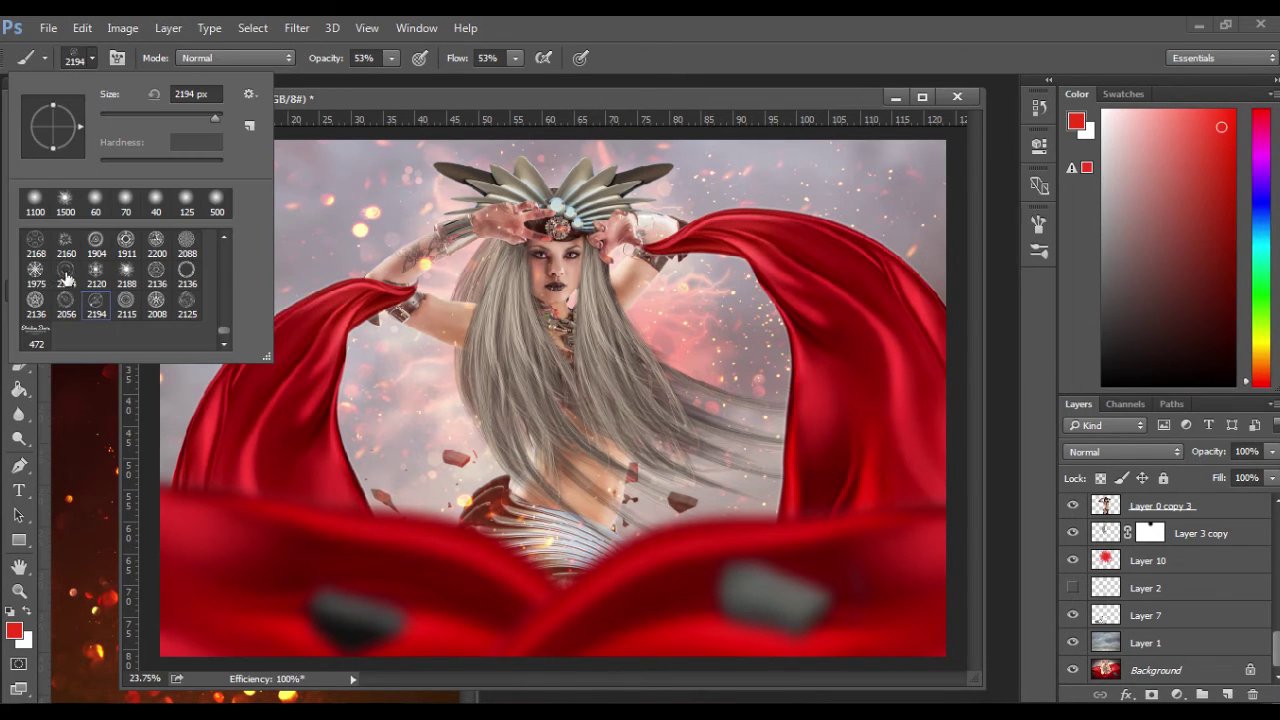
{"action": "left_click", "coordinate": [126, 303]}
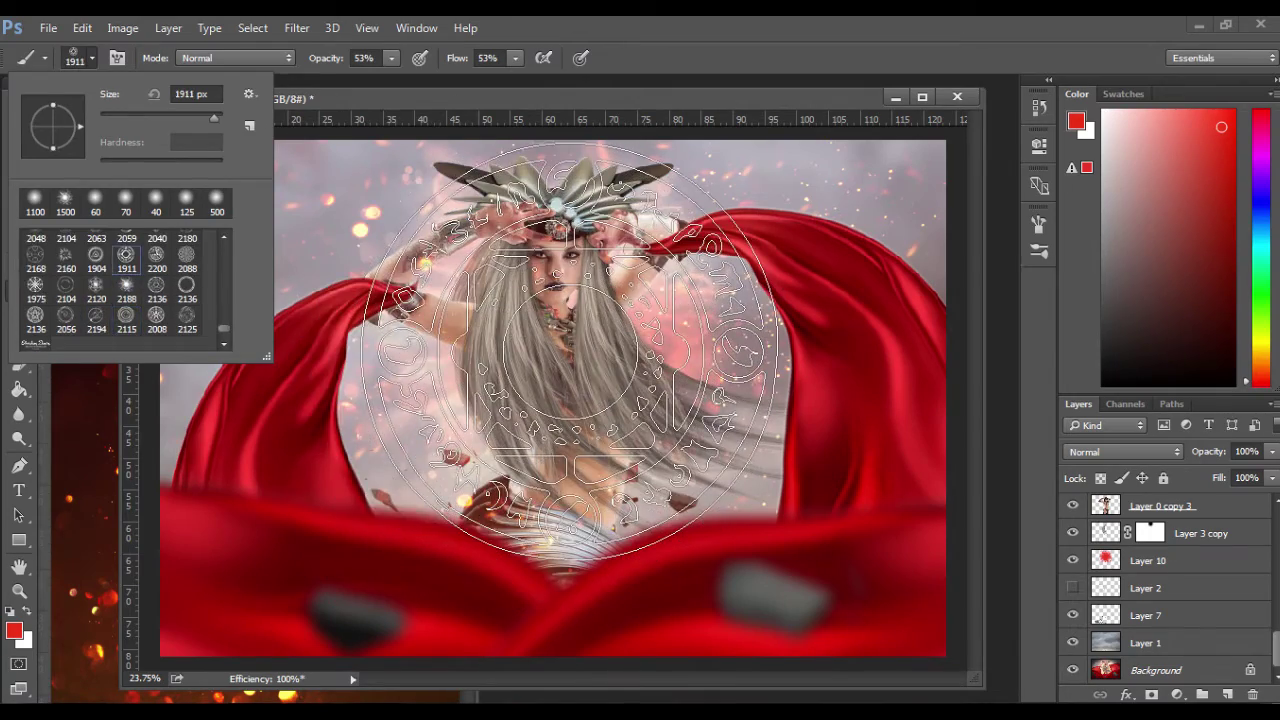
Add a new layer directly above Layer 2 and set its blend mode to Color Dodge.
{"action": "left_click", "coordinate": [1180, 597]}
{"action": "scroll", "coordinate": [1180, 597], "scroll_direction": "up", "scroll_amount": 4}
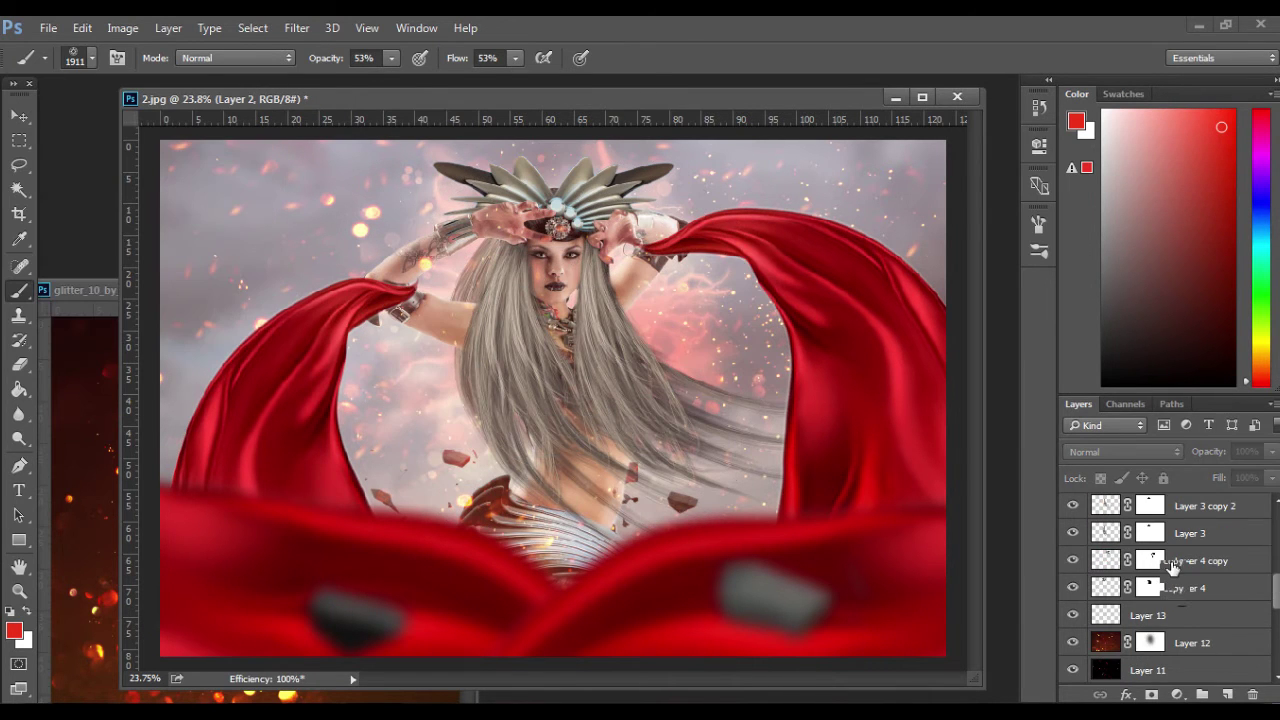
{"action": "left_click", "coordinate": [1230, 694]}
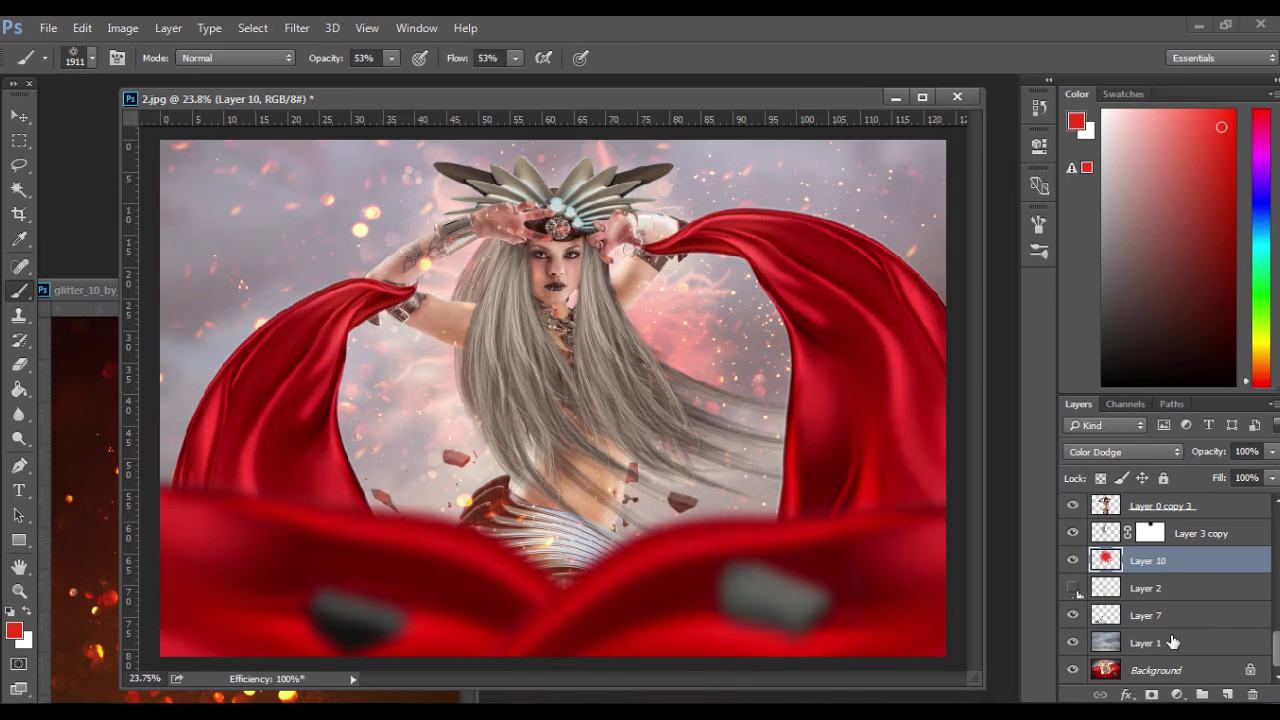
{"action": "left_click", "coordinate": [1140, 590]}
{"action": "left_click", "coordinate": [1228, 694]}
{"action": "key", "text": "ctrl+z"}
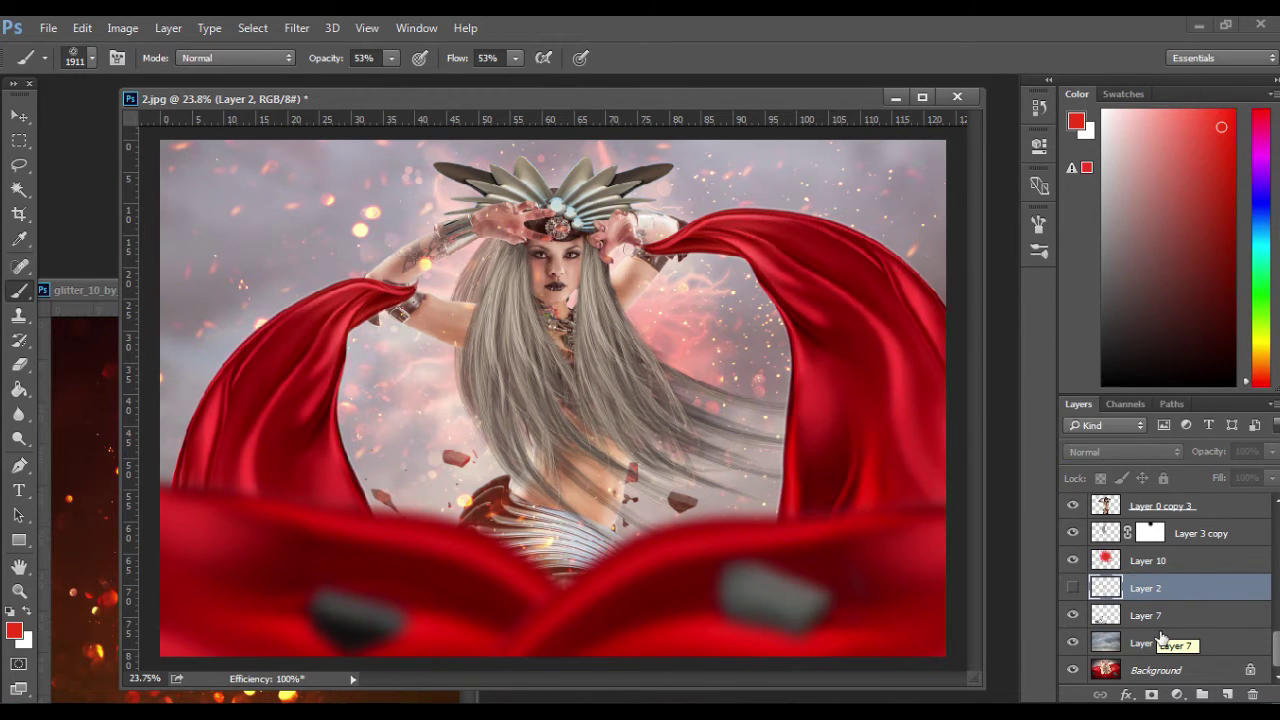
{"action": "left_click", "coordinate": [1228, 694]}
{"action": "left_click", "coordinate": [1124, 452]}
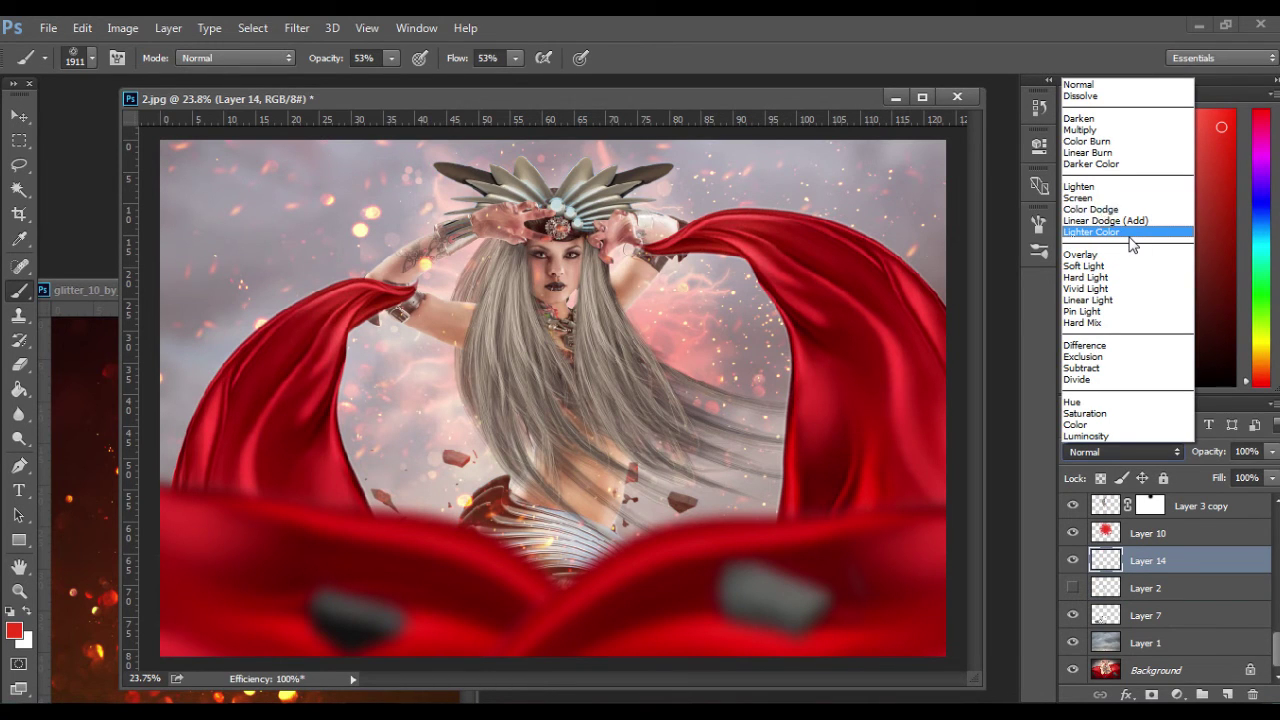
{"action": "left_click", "coordinate": [1120, 209]}
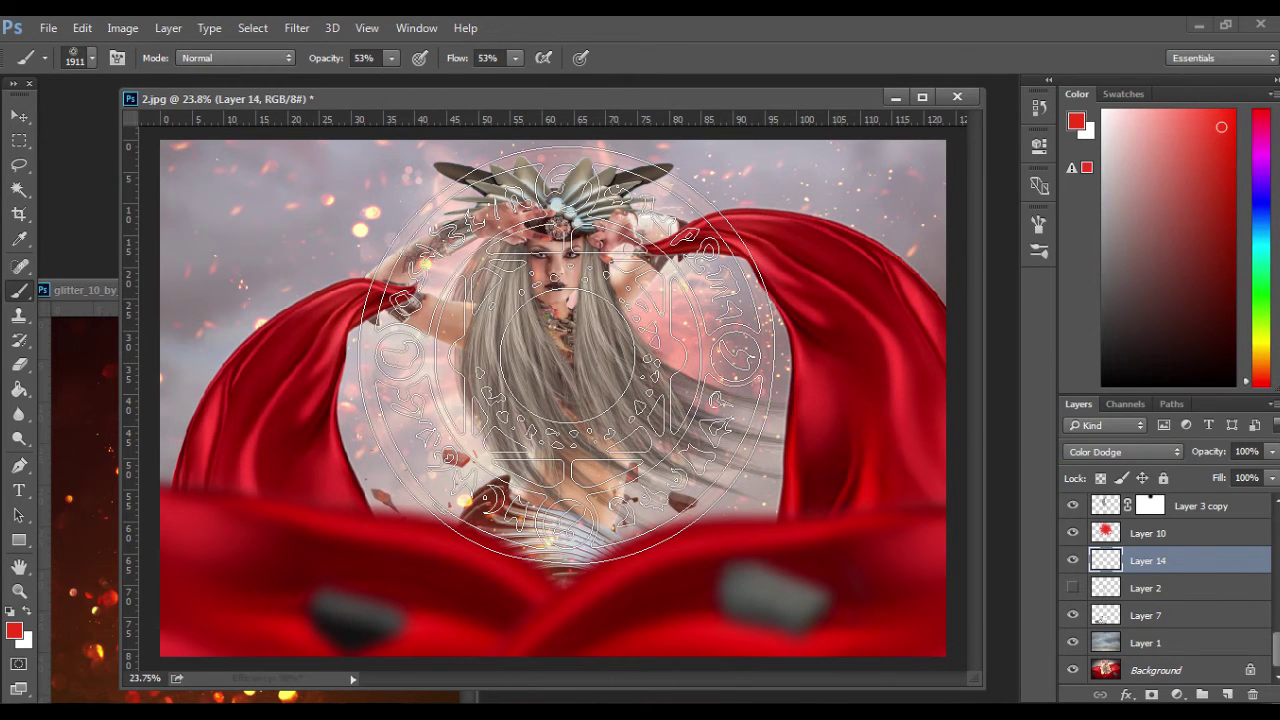
Stamp the red arcane circle behind the woman on the Color Dodge layer and reposition it to centre it on her.
{"action": "left_click", "coordinate": [567, 355]}
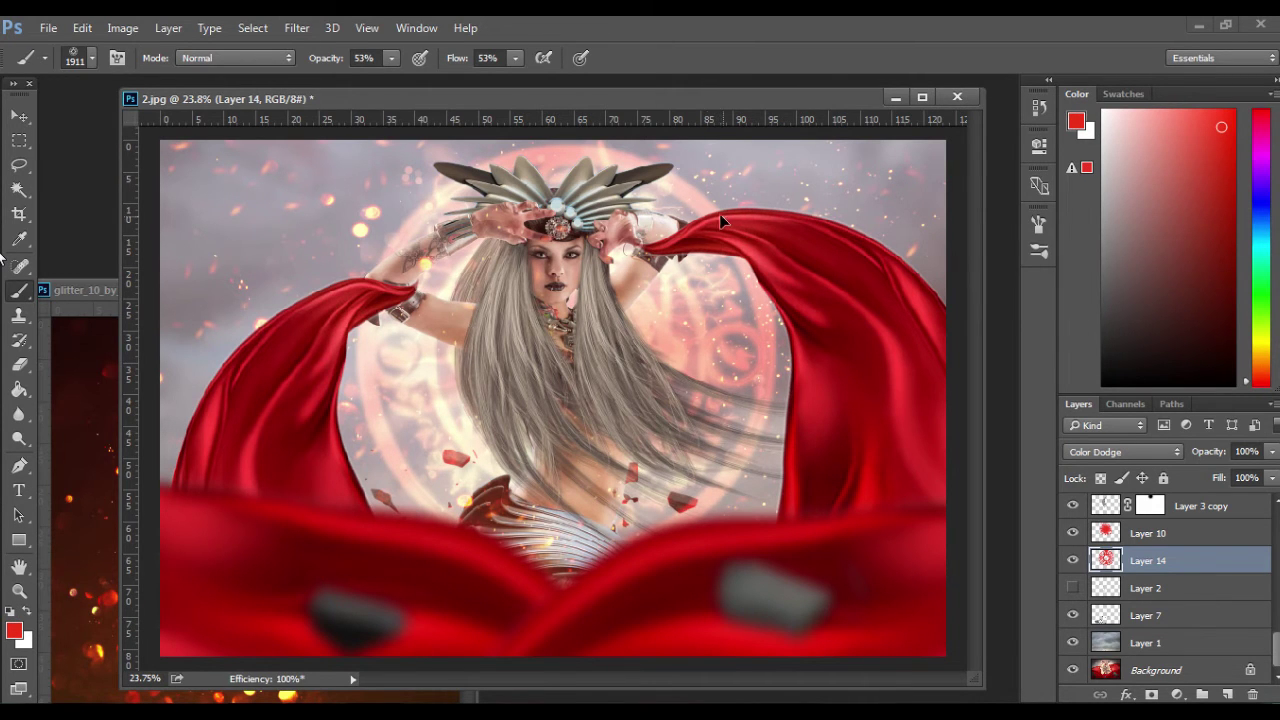
{"action": "left_click_drag", "start_coordinate": [685, 203], "coordinate": [783, 243]}
{"action": "left_click", "coordinate": [1202, 566]}
{"action": "left_click", "coordinate": [1202, 563]}
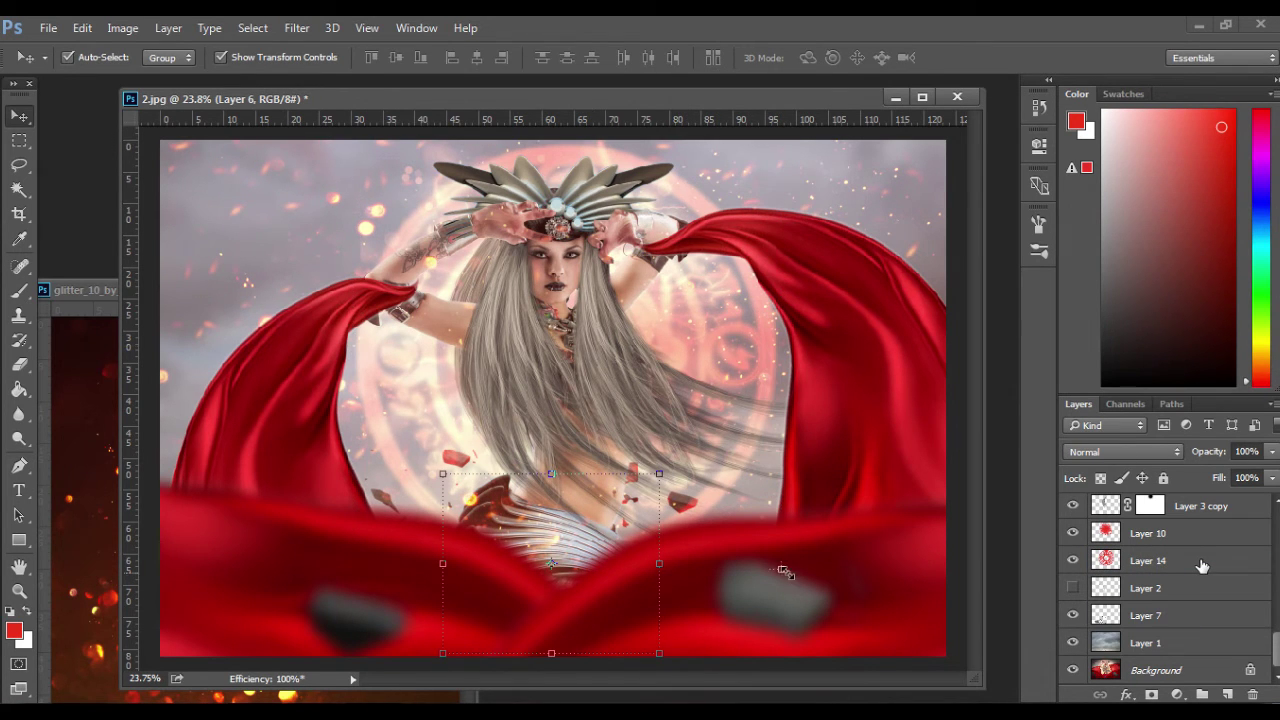
{"action": "left_click_drag", "start_coordinate": [713, 367], "coordinate": [708, 367]}
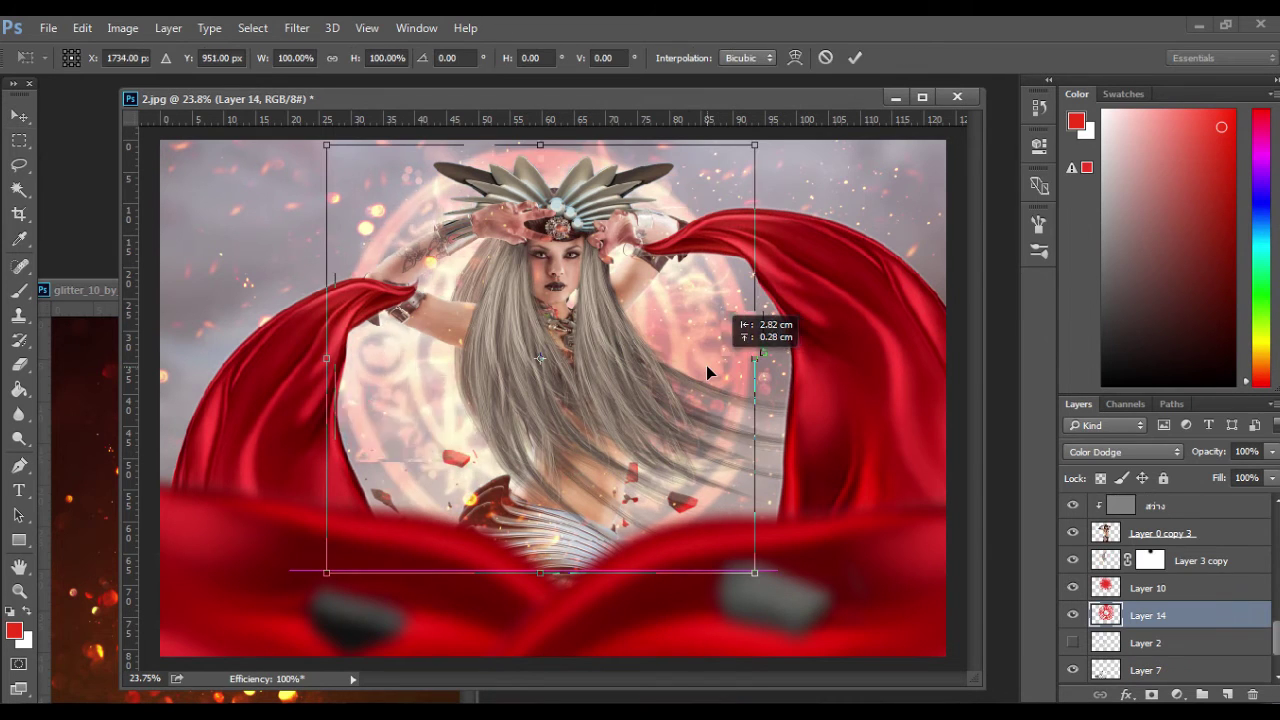
{"action": "left_click_drag", "start_coordinate": [706, 366], "coordinate": [706, 317]}
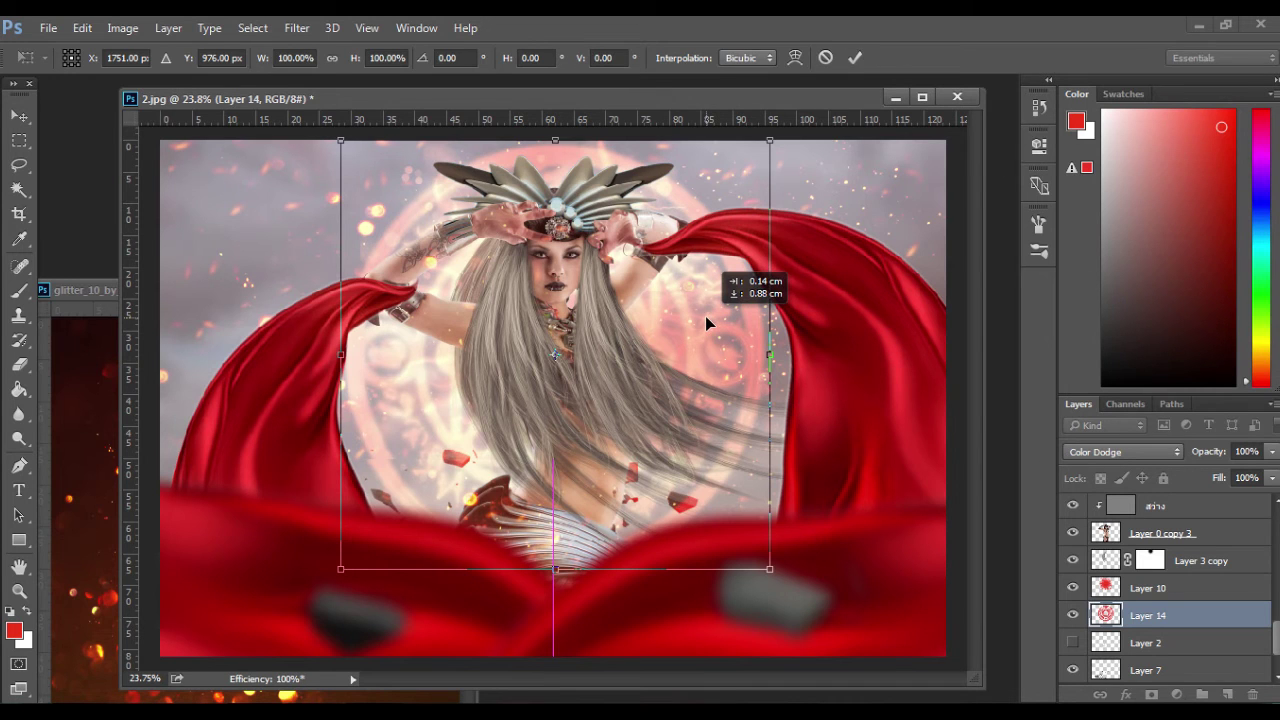
{"action": "key", "text": "Return"}
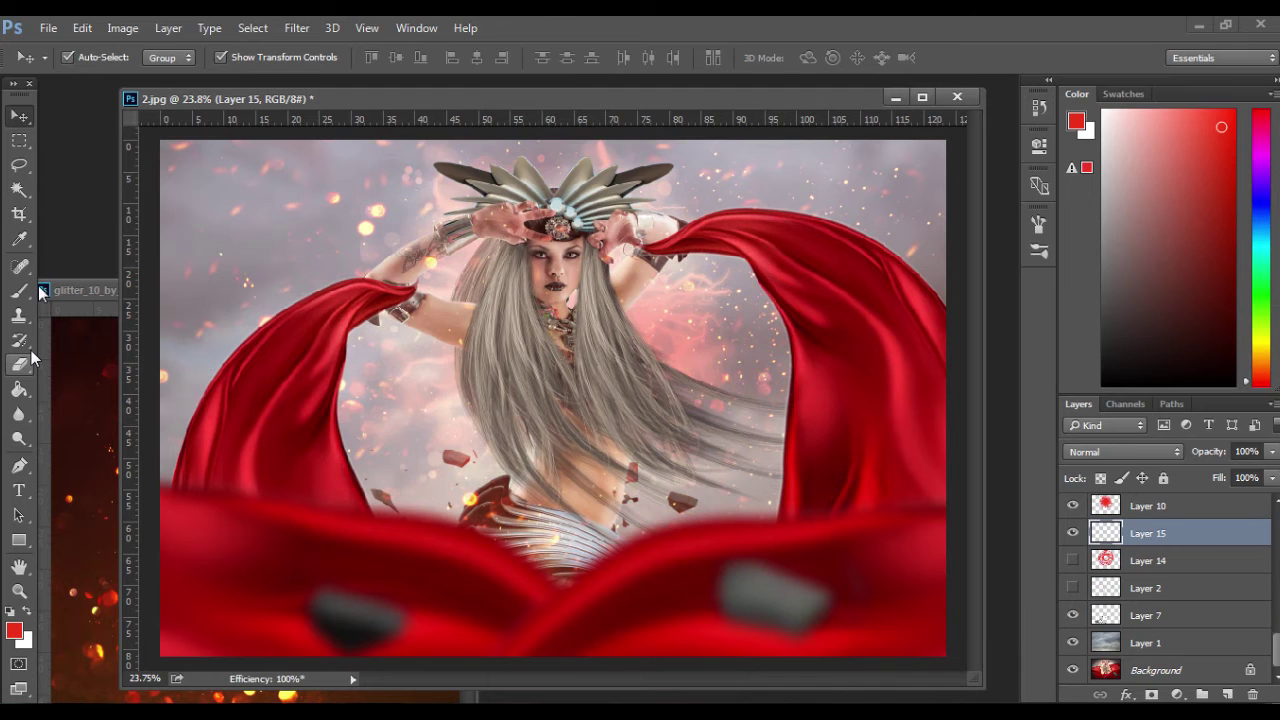
Stamp the arcane circle at 100% brush opacity on the empty layer below Layer 10 and set that layer's blend mode to Color Dodge.
{"action": "left_click", "coordinate": [387, 59]}
{"action": "left_click_drag", "start_coordinate": [390, 82], "coordinate": [404, 86]}
{"action": "key", "text": "b"}
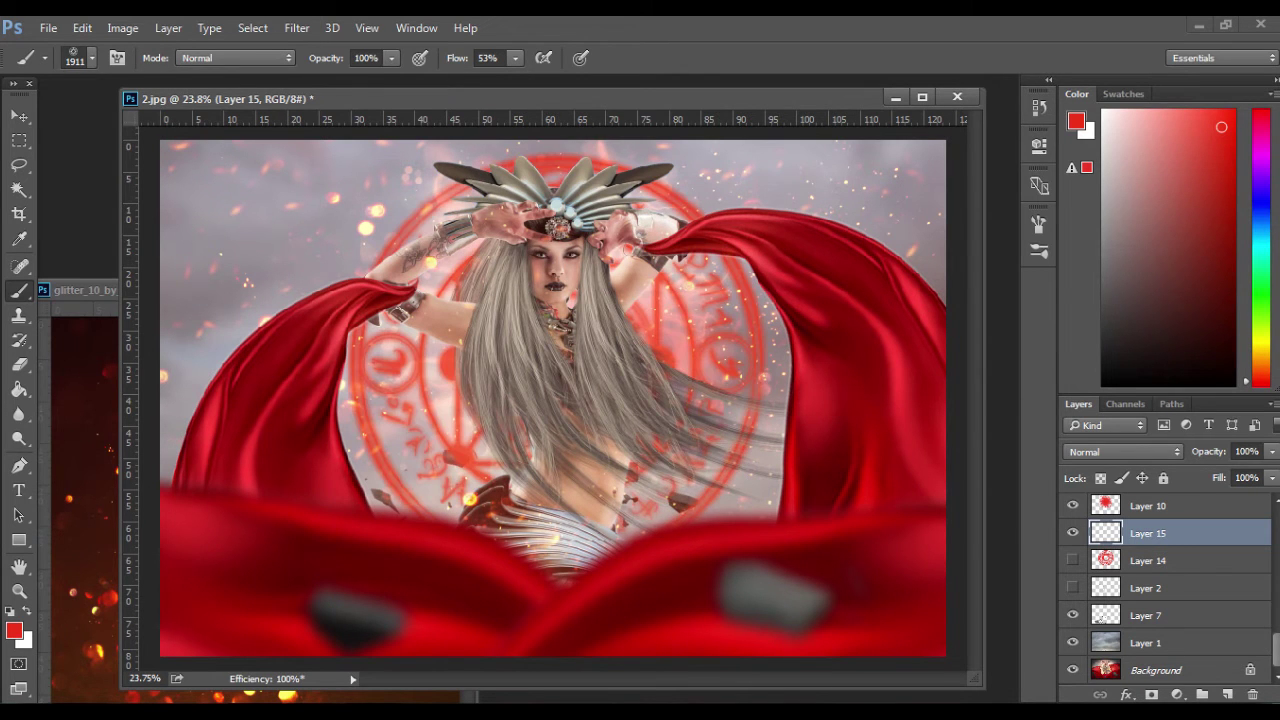
{"action": "left_click", "coordinate": [1122, 451]}
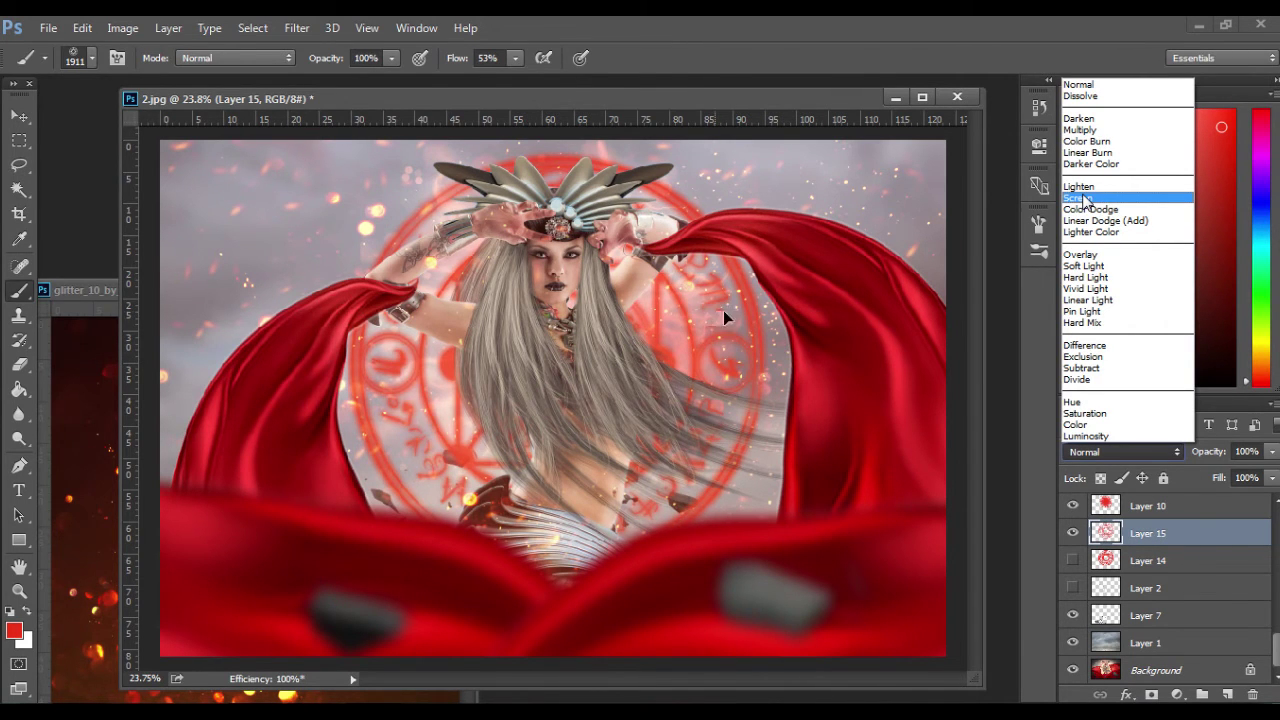
{"action": "left_click", "coordinate": [1086, 208]}
{"action": "key", "text": "v"}
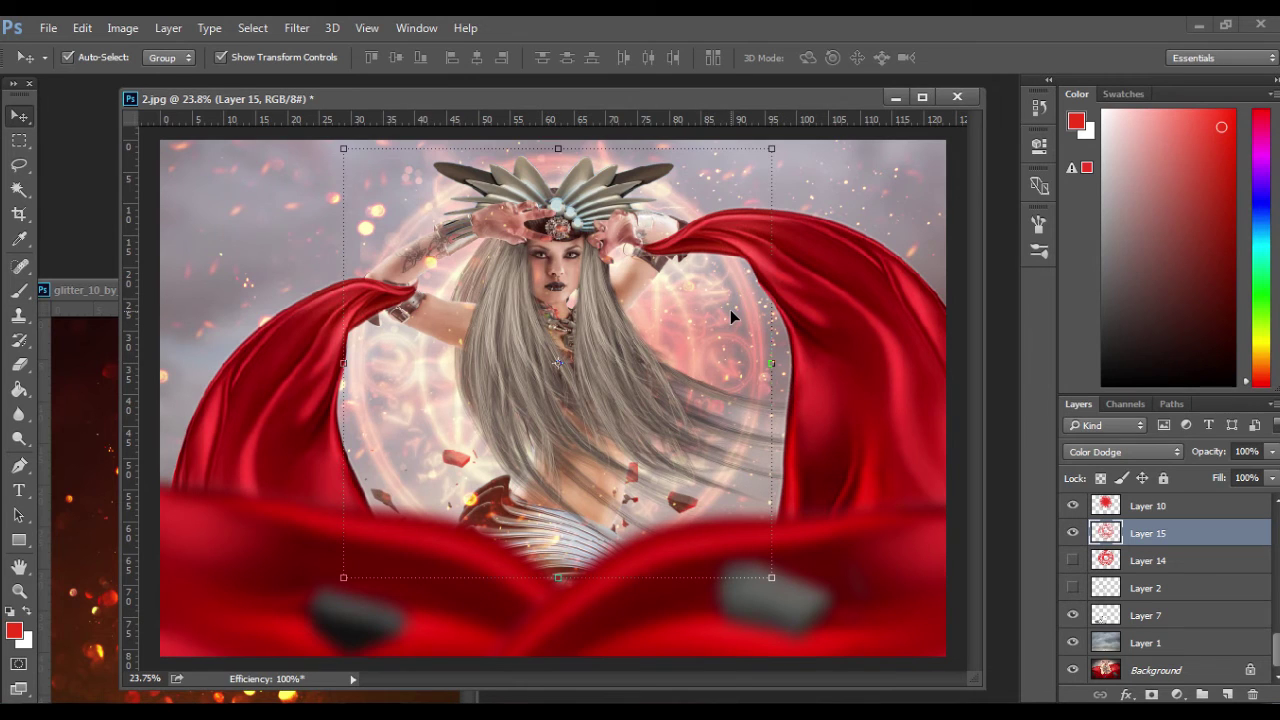
Compare the image with and without the Layer 14 arcane circle, then delete Layer 14.
{"action": "left_click", "coordinate": [730, 316]}
{"action": "key", "text": "b"}
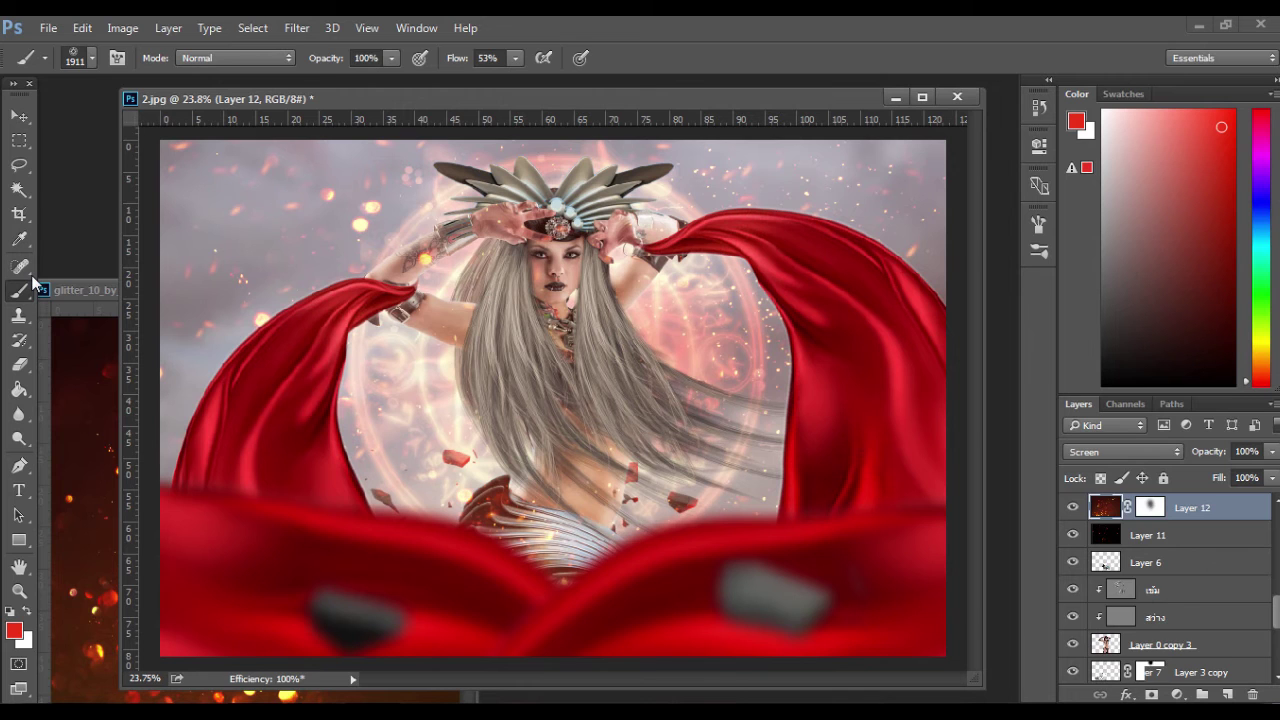
{"action": "scroll", "coordinate": [1140, 600], "scroll_direction": "down", "scroll_amount": 3}
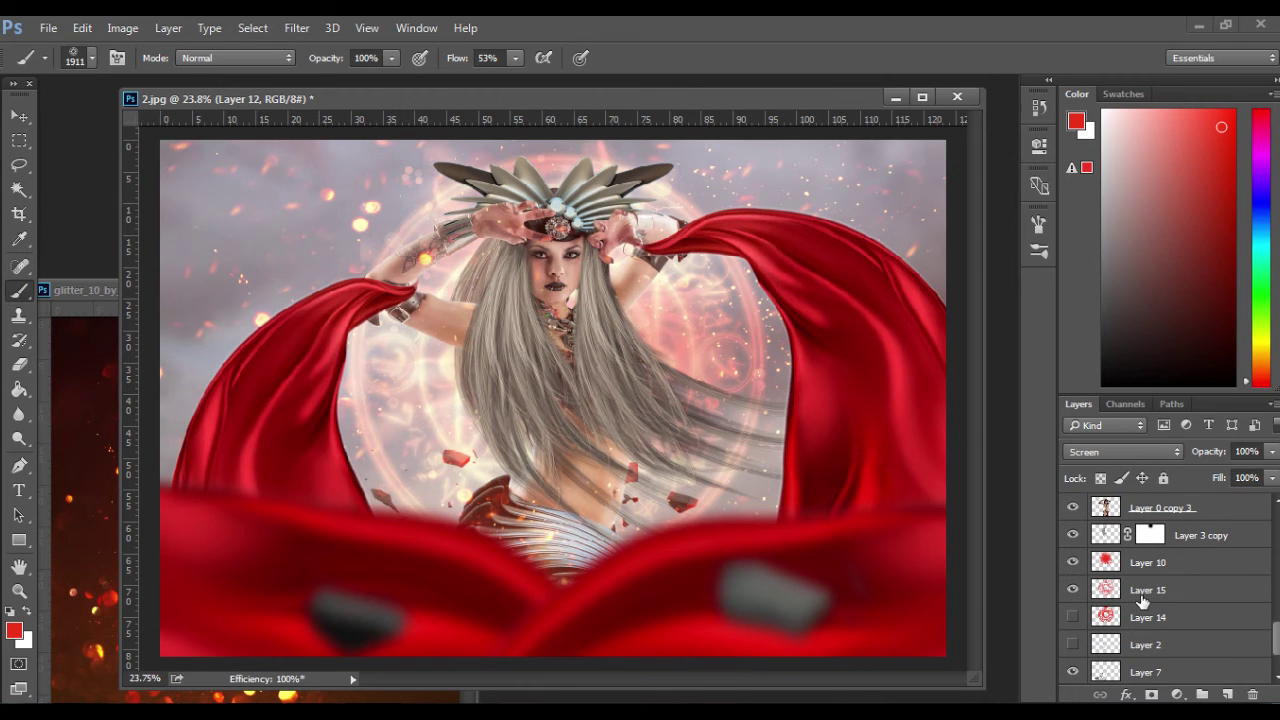
{"action": "left_click", "coordinate": [1075, 619]}
{"action": "left_click", "coordinate": [1075, 619]}
{"action": "left_click", "coordinate": [1075, 619]}
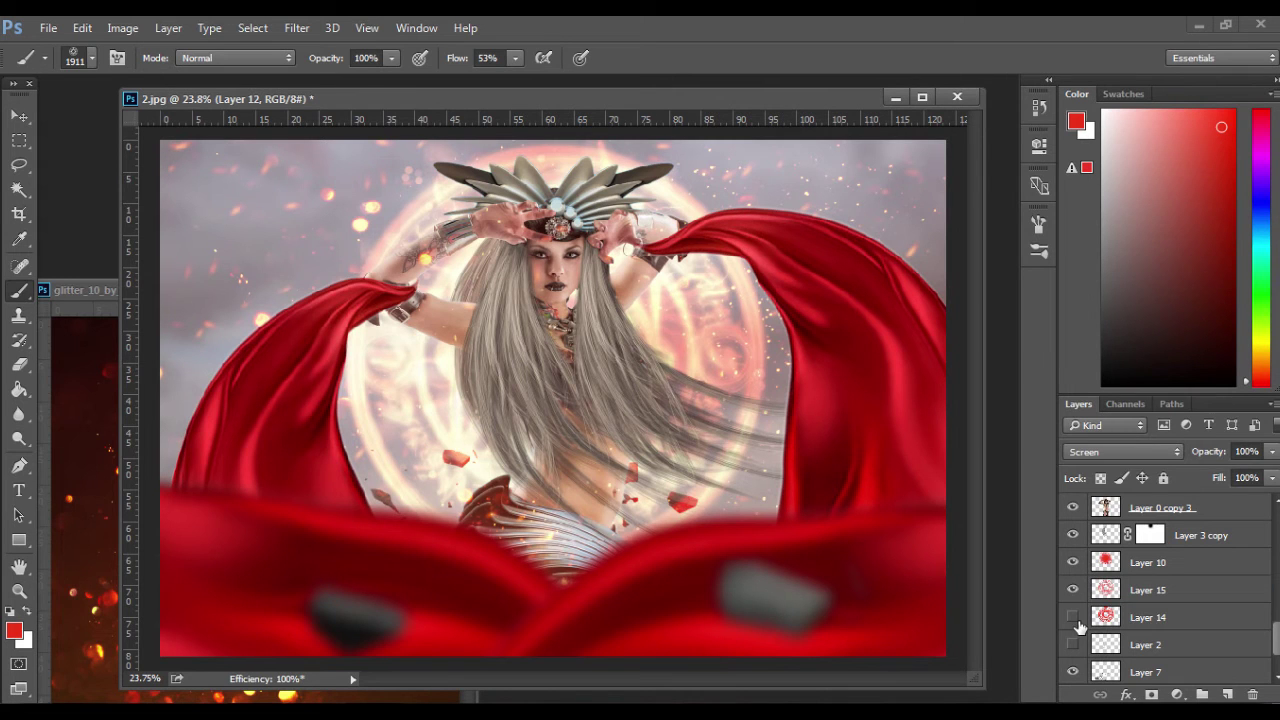
{"action": "left_click", "coordinate": [1192, 618]}
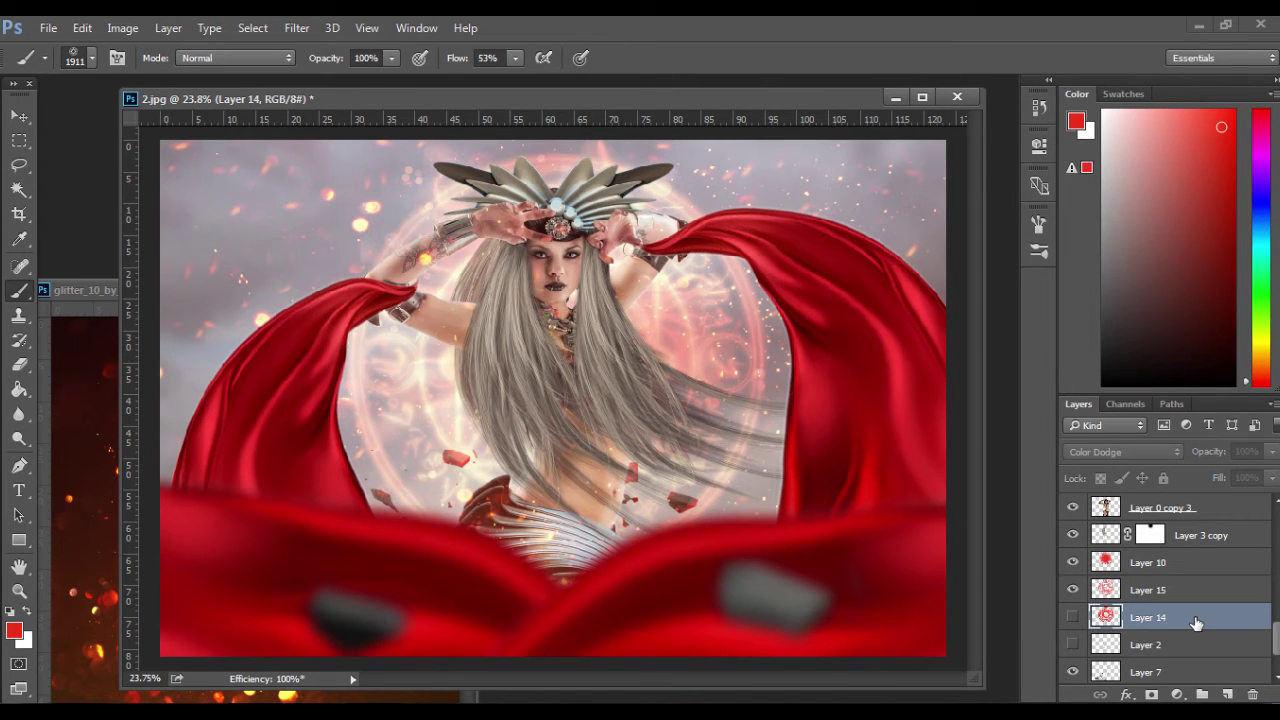
{"action": "key", "text": "Delete"}
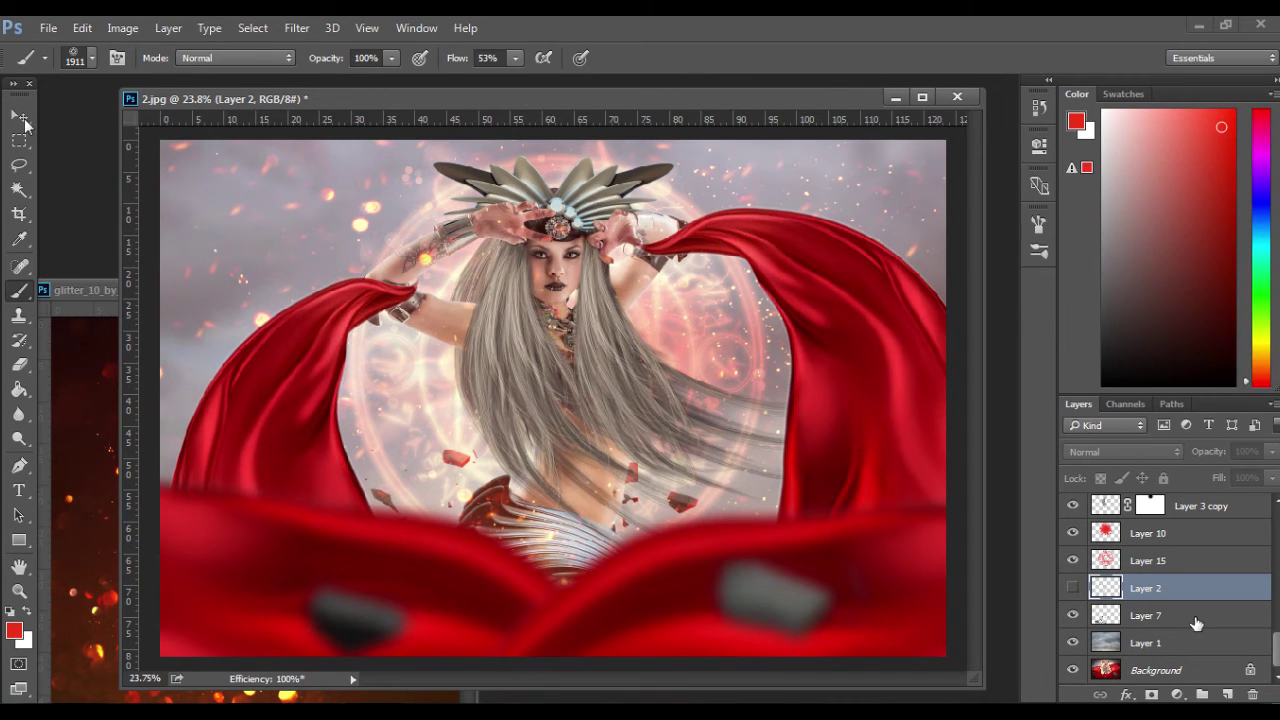
Add an Inner Glow effect to Layer 4 copy, on one side of the headdress, with its blend mode set to Color Dodge.
{"action": "key", "text": "v"}
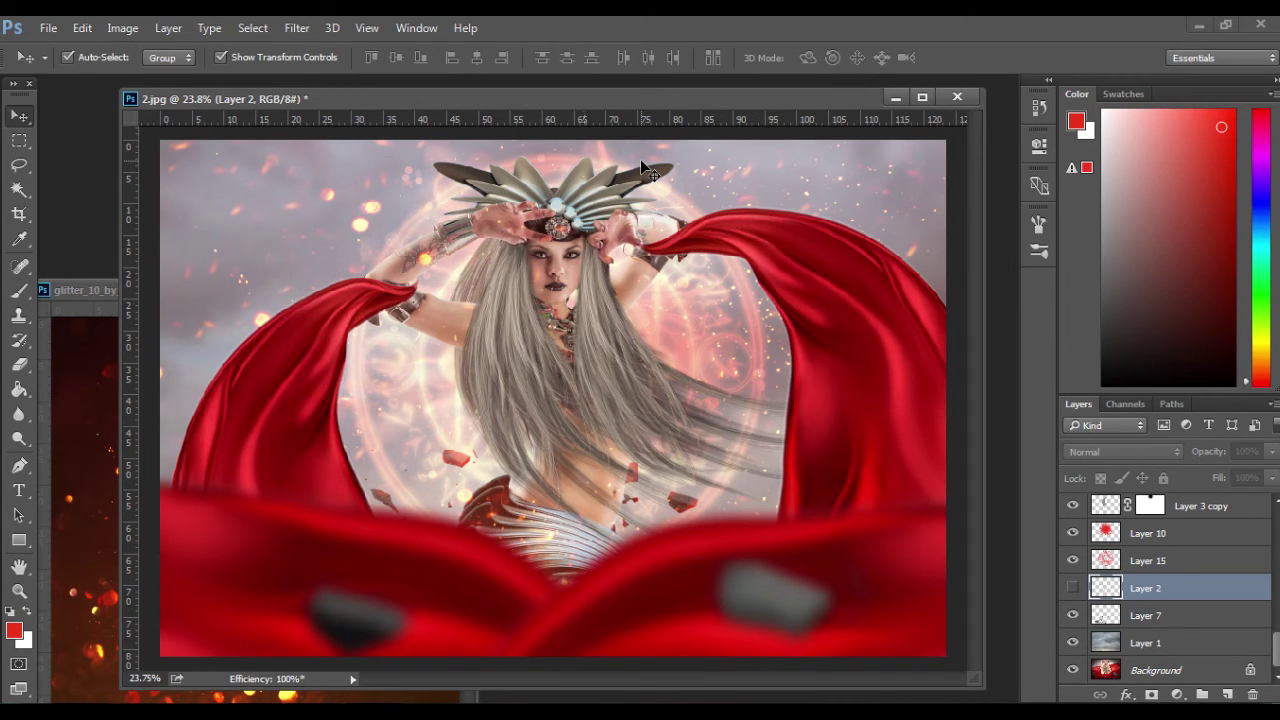
{"action": "left_click", "coordinate": [642, 168]}
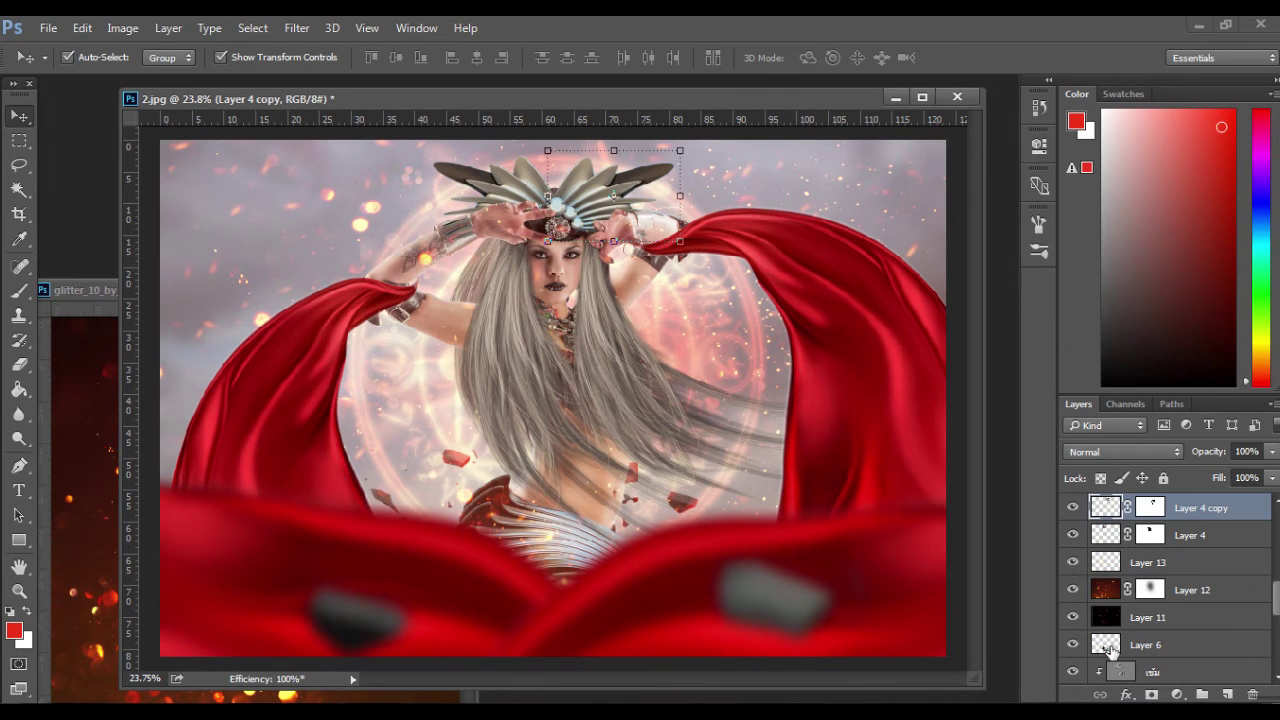
{"action": "left_click", "coordinate": [1125, 694]}
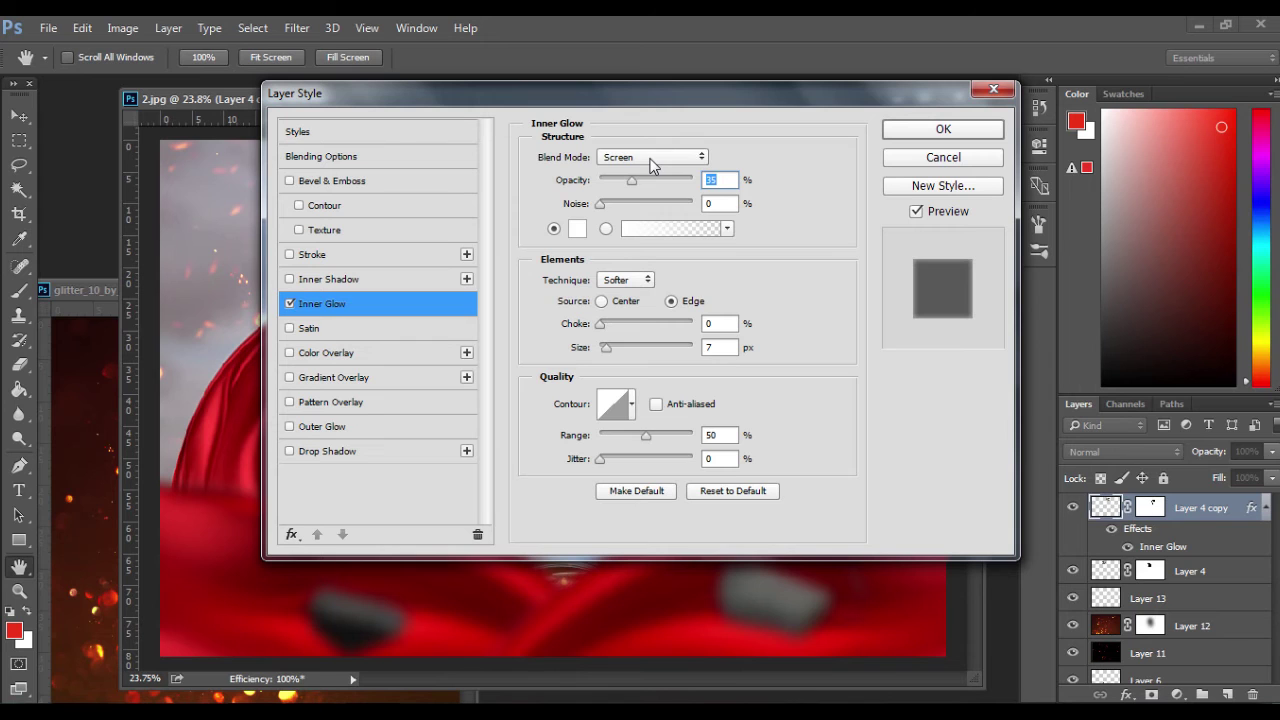
{"action": "left_click", "coordinate": [652, 158]}
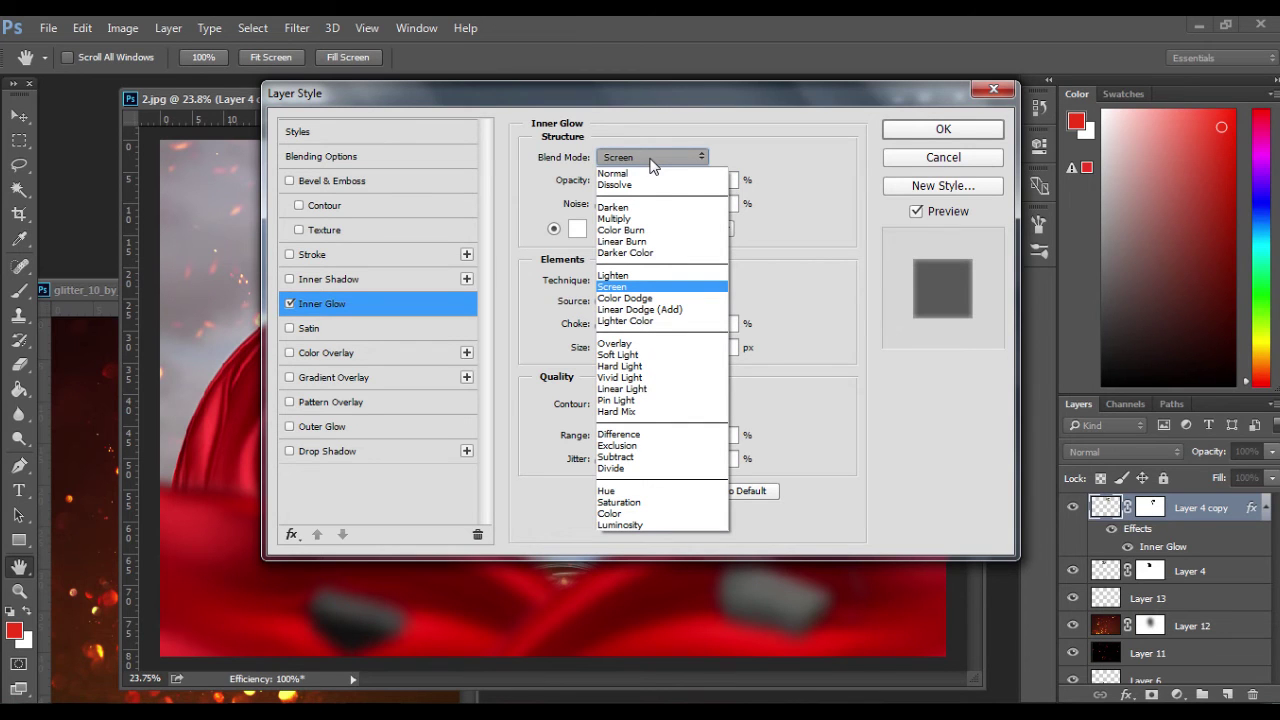
{"action": "left_click", "coordinate": [630, 230]}
{"action": "left_click", "coordinate": [650, 157]}
{"action": "left_click", "coordinate": [639, 230]}
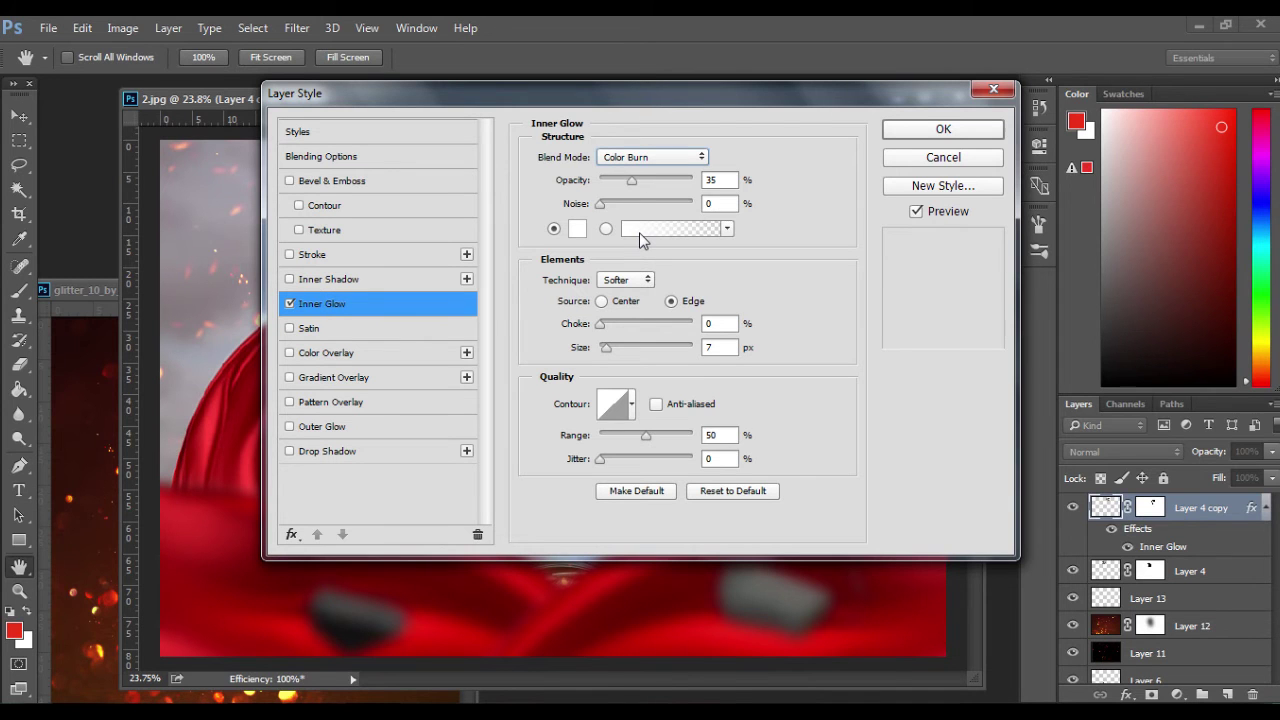
{"action": "left_click", "coordinate": [650, 157]}
{"action": "left_click", "coordinate": [640, 287]}
Set the Inner Glow colour of Layer 4 copy to a light peach tone.
{"action": "left_click", "coordinate": [572, 230]}
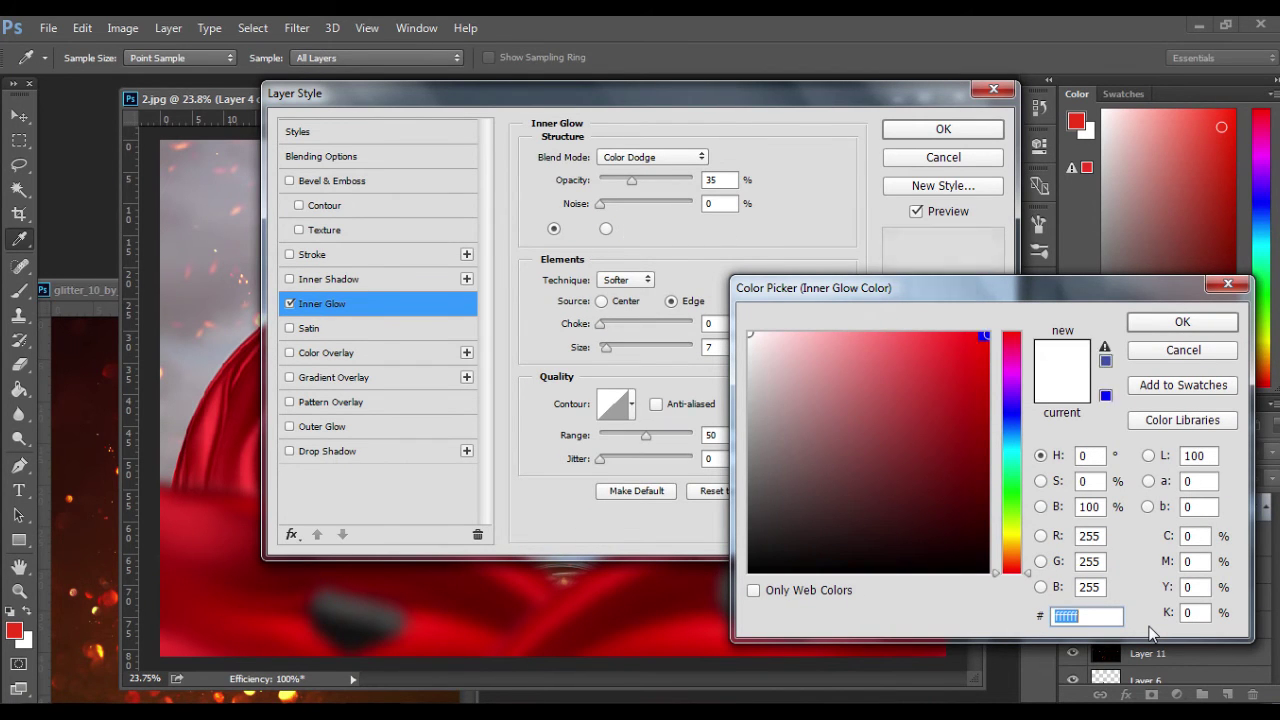
{"action": "type", "text": "fe"}
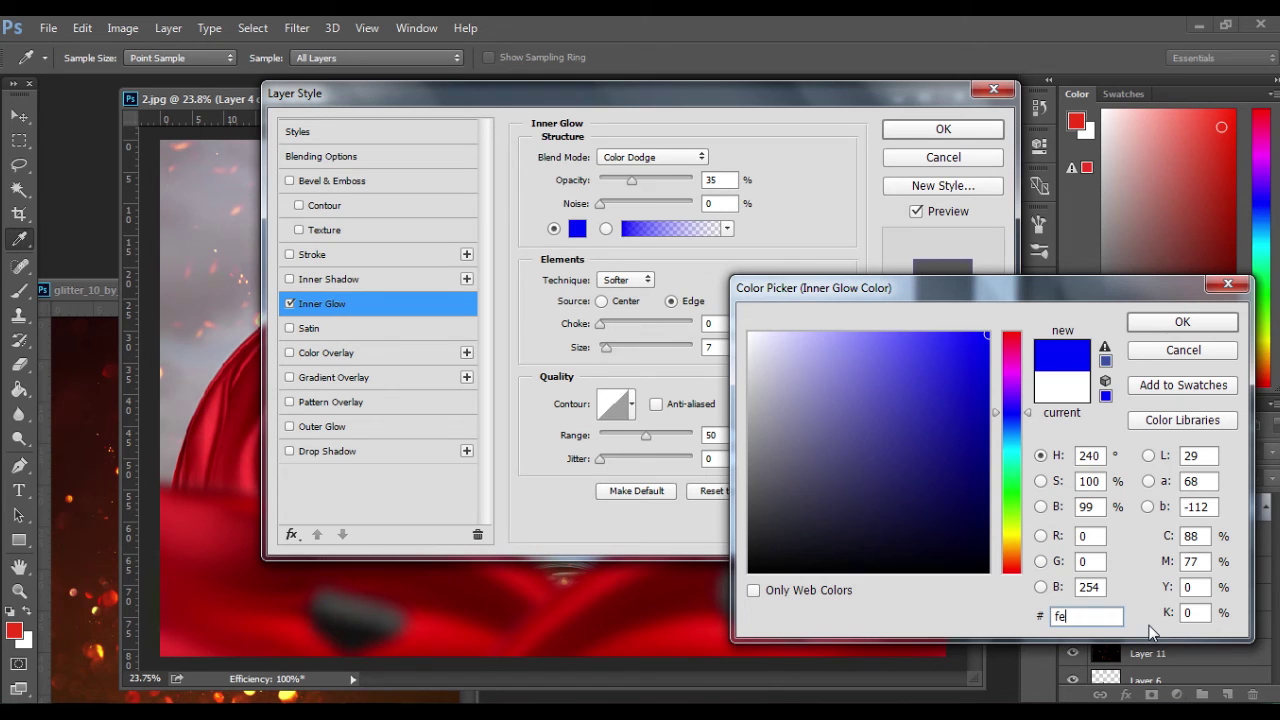
{"action": "type", "text": "d9a"}
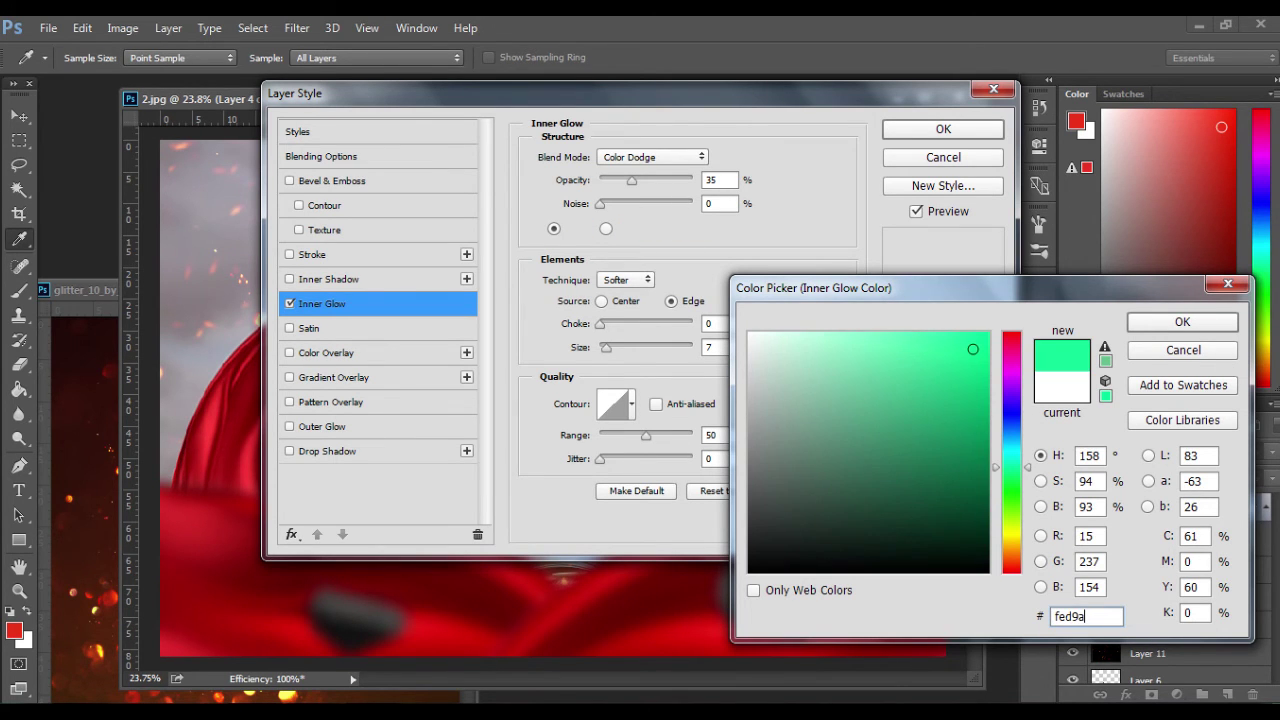
{"action": "key", "text": "Return"}
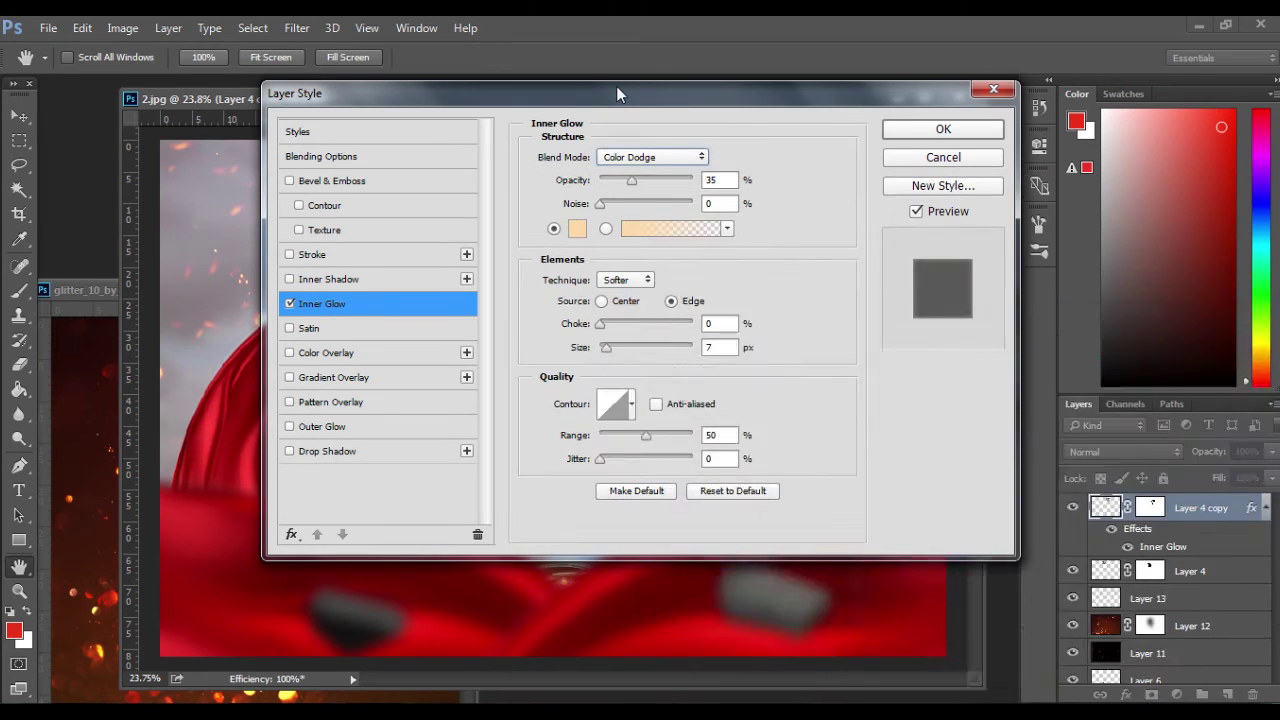
Set the Inner Glow of Layer 4 copy to 18 px size, 1% choke and about 60% opacity, and apply the style.
{"action": "left_click", "coordinate": [641, 443]}
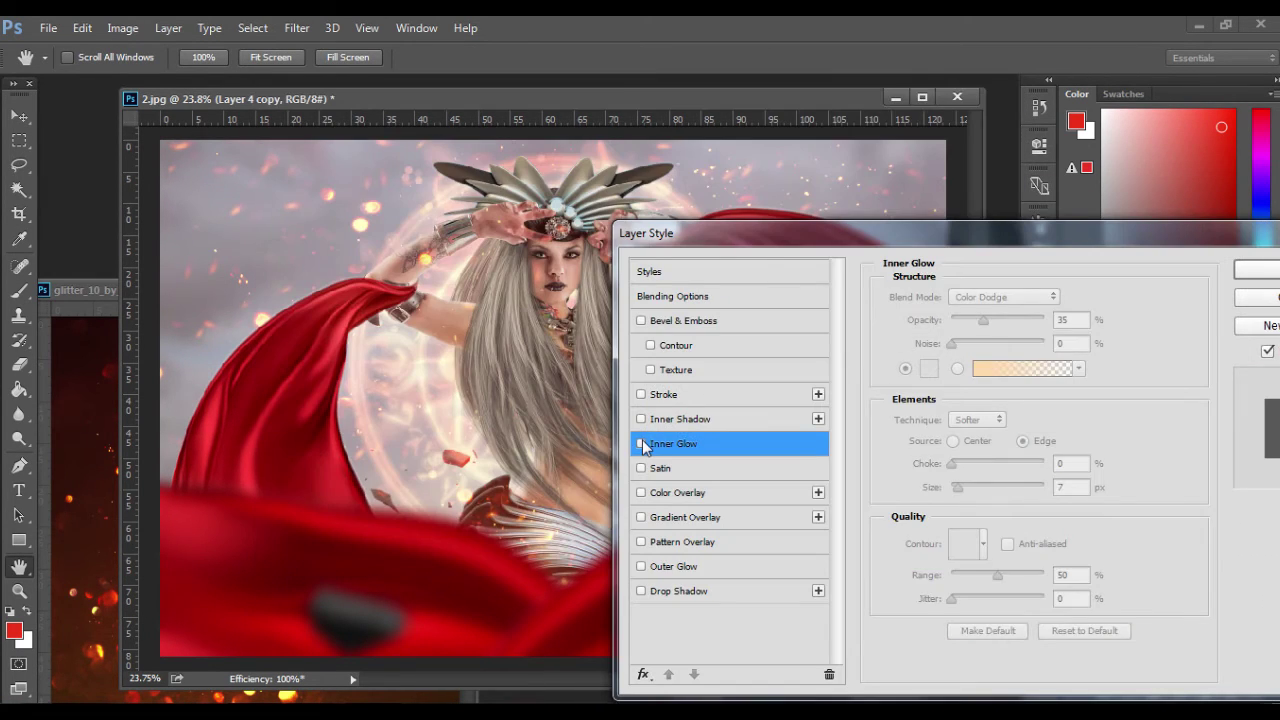
{"action": "left_click", "coordinate": [958, 490]}
{"action": "left_click_drag", "start_coordinate": [958, 497], "coordinate": [963, 495]}
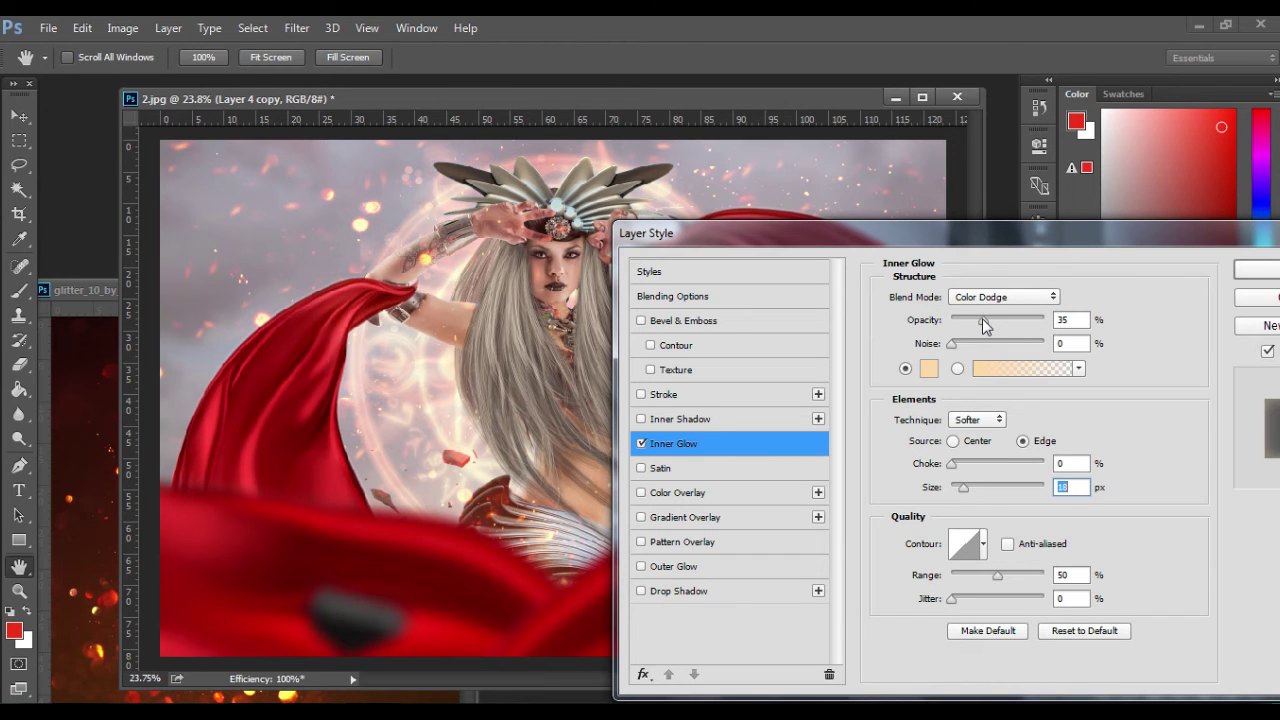
{"action": "left_click", "coordinate": [952, 464]}
{"action": "left_click_drag", "start_coordinate": [988, 322], "coordinate": [1010, 322]}
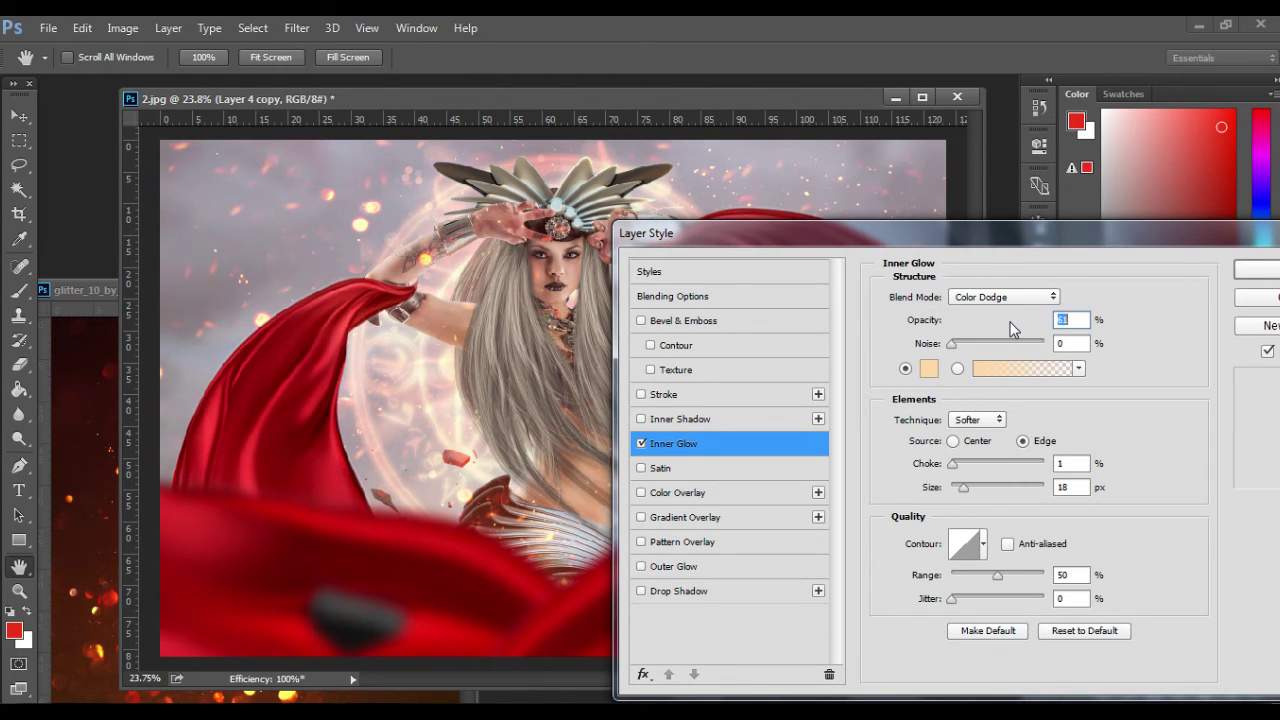
{"action": "key", "text": "Return"}
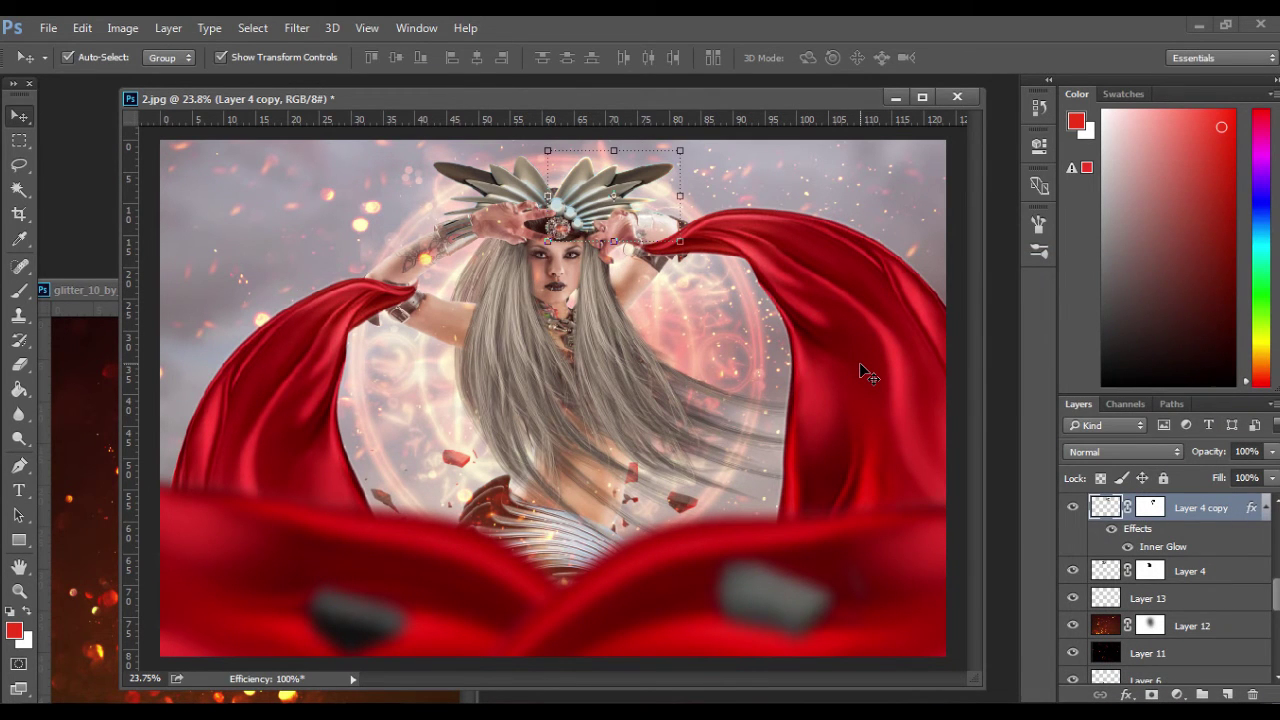
Apply the same peach Color Dodge Inner Glow to Layer 4, the other side of the headdress.
{"action": "left_click", "coordinate": [1194, 570]}
{"action": "left_click", "coordinate": [1197, 508]}
{"action": "right_click", "coordinate": [1168, 569]}
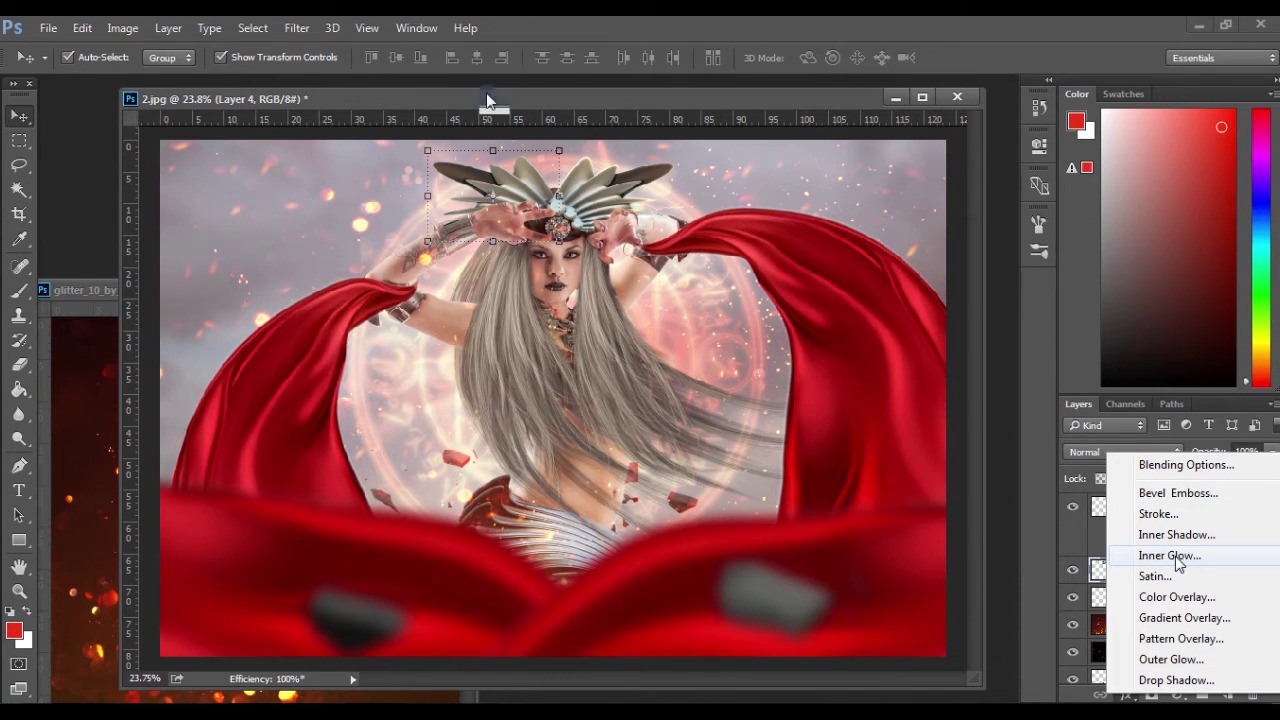
{"action": "left_click", "coordinate": [1176, 558]}
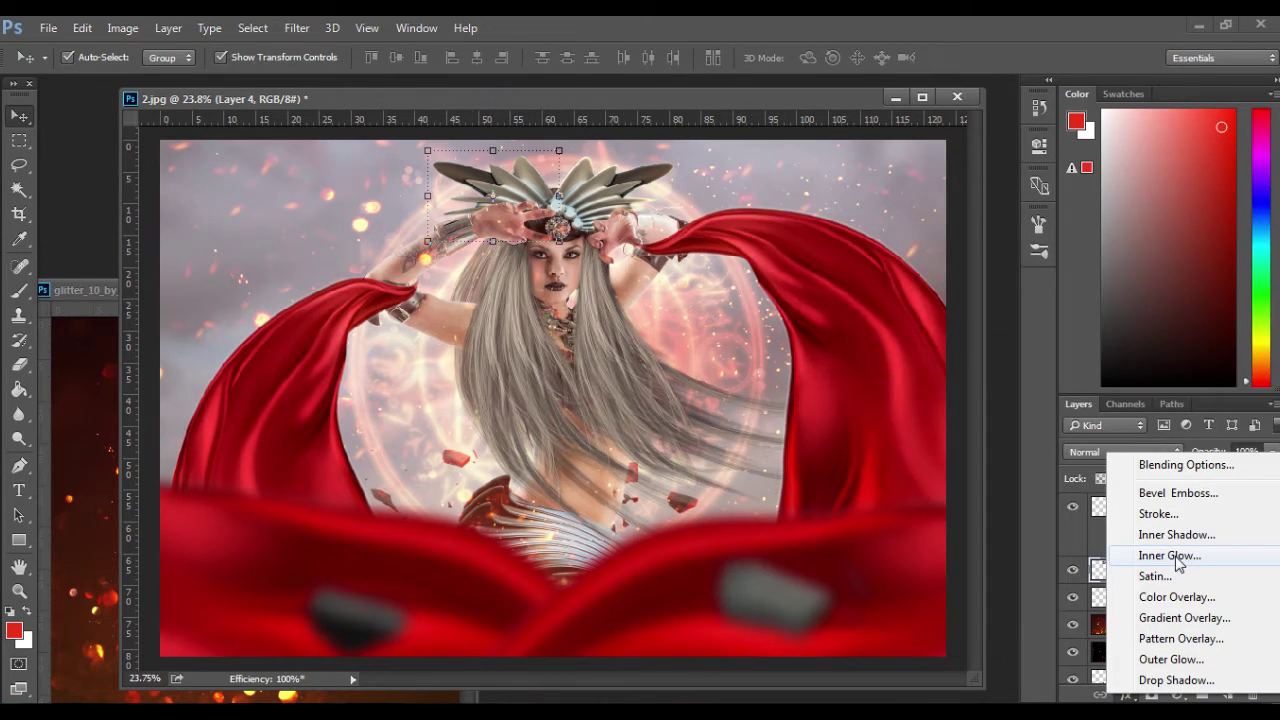
{"action": "left_click", "coordinate": [1176, 557]}
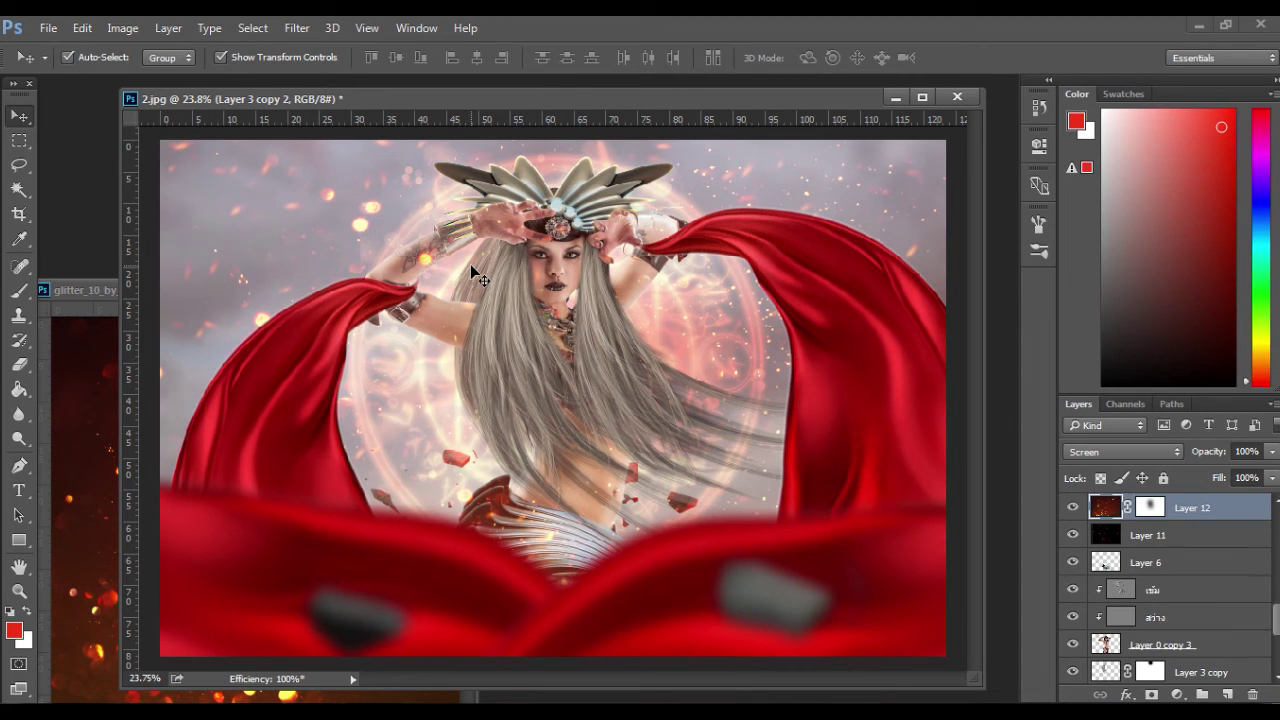
Identify Layer 3 copy by its visibility and give it a peach Color Dodge Inner Glow with 59% opacity, 1% choke and 18 px size.
{"action": "left_click_drag", "start_coordinate": [1170, 508], "coordinate": [1176, 587]}
{"action": "scroll", "coordinate": [1176, 587], "scroll_direction": "down", "scroll_amount": 3}
{"action": "left_click", "coordinate": [1178, 588]}
{"action": "left_click", "coordinate": [1074, 588]}
{"action": "left_click", "coordinate": [1074, 588]}
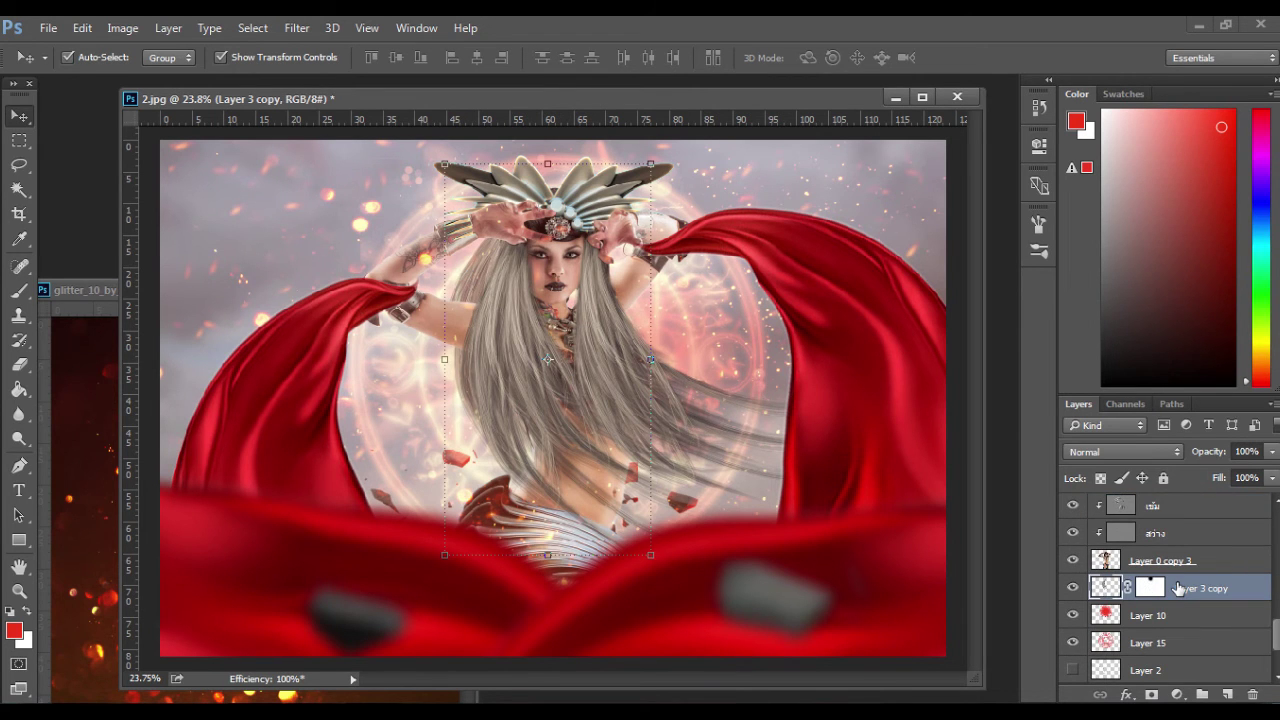
{"action": "left_click", "coordinate": [1126, 694]}
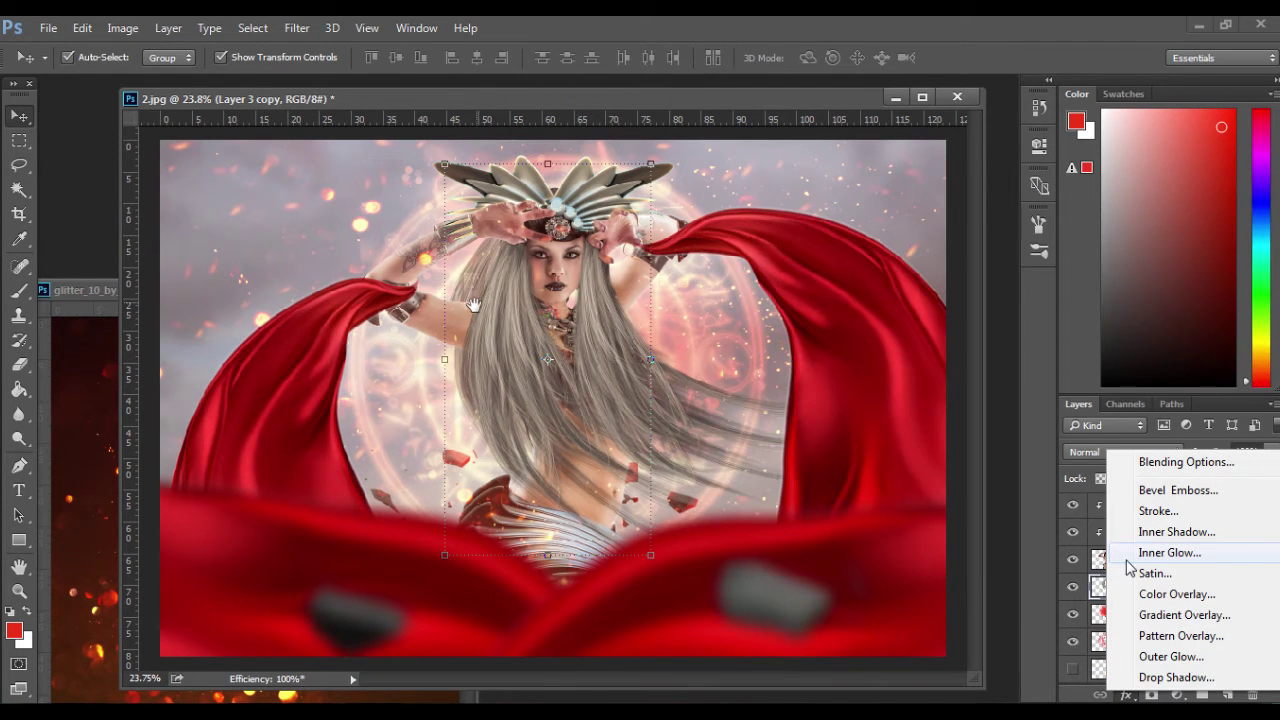
{"action": "left_click", "coordinate": [1127, 556]}
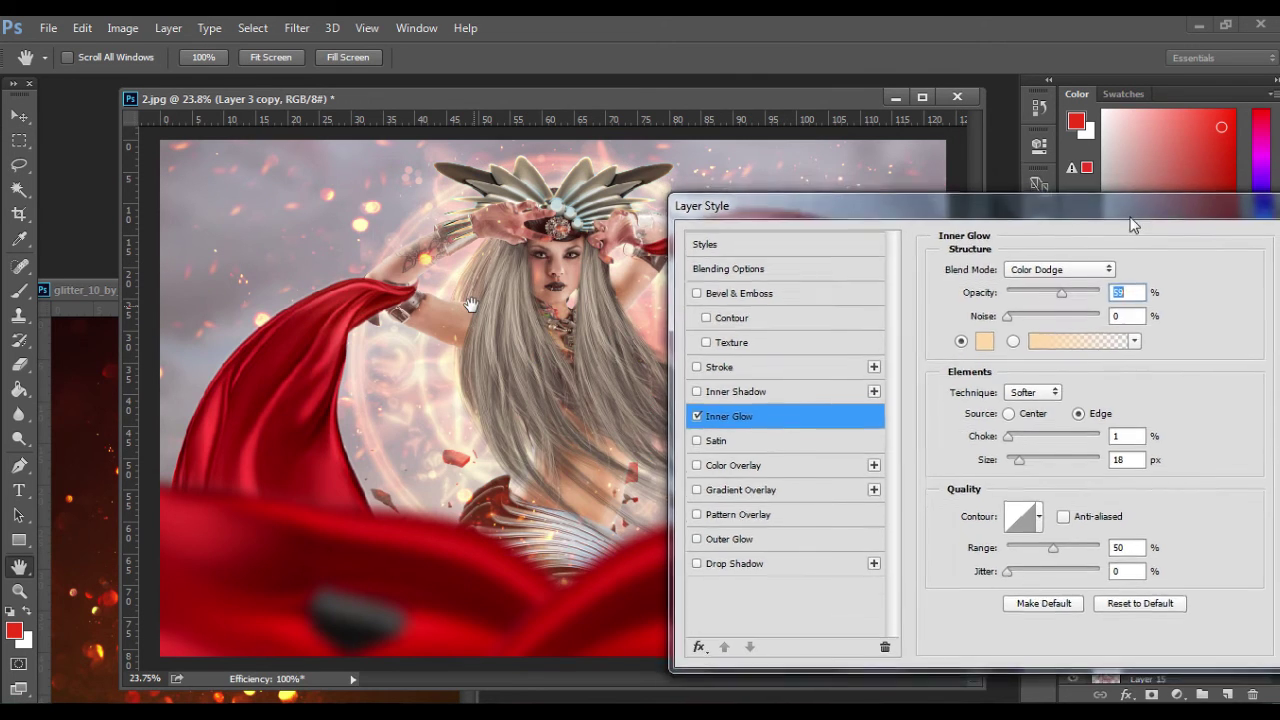
{"action": "key", "text": "Return"}
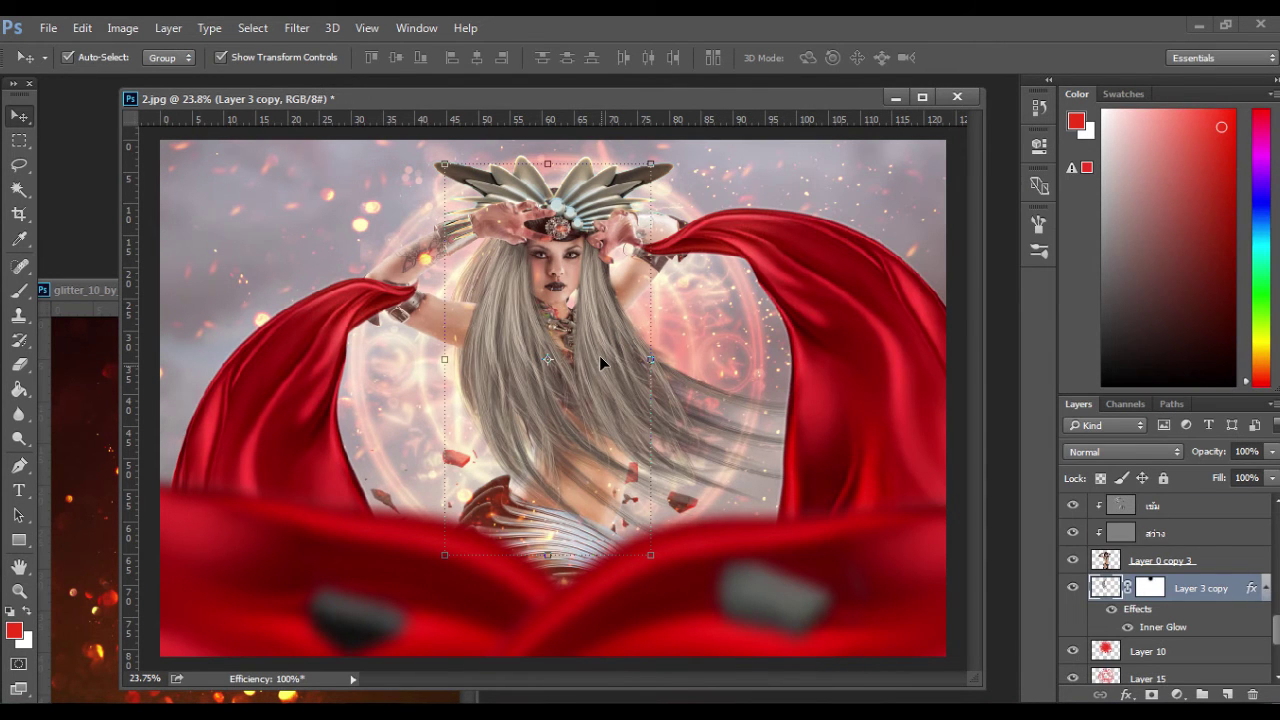
Duplicate Layer 3 copy together with its mask and Inner Glow.
{"action": "left_click", "coordinate": [600, 357]}
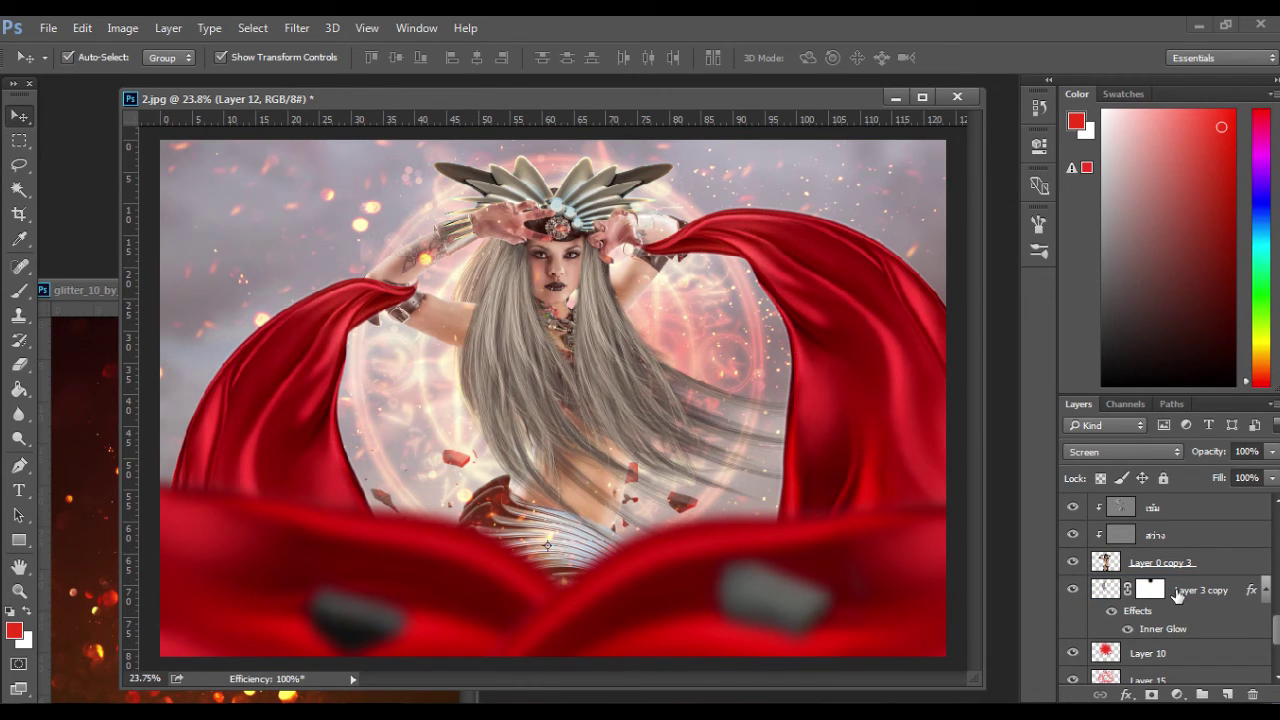
{"action": "left_click", "coordinate": [1178, 594]}
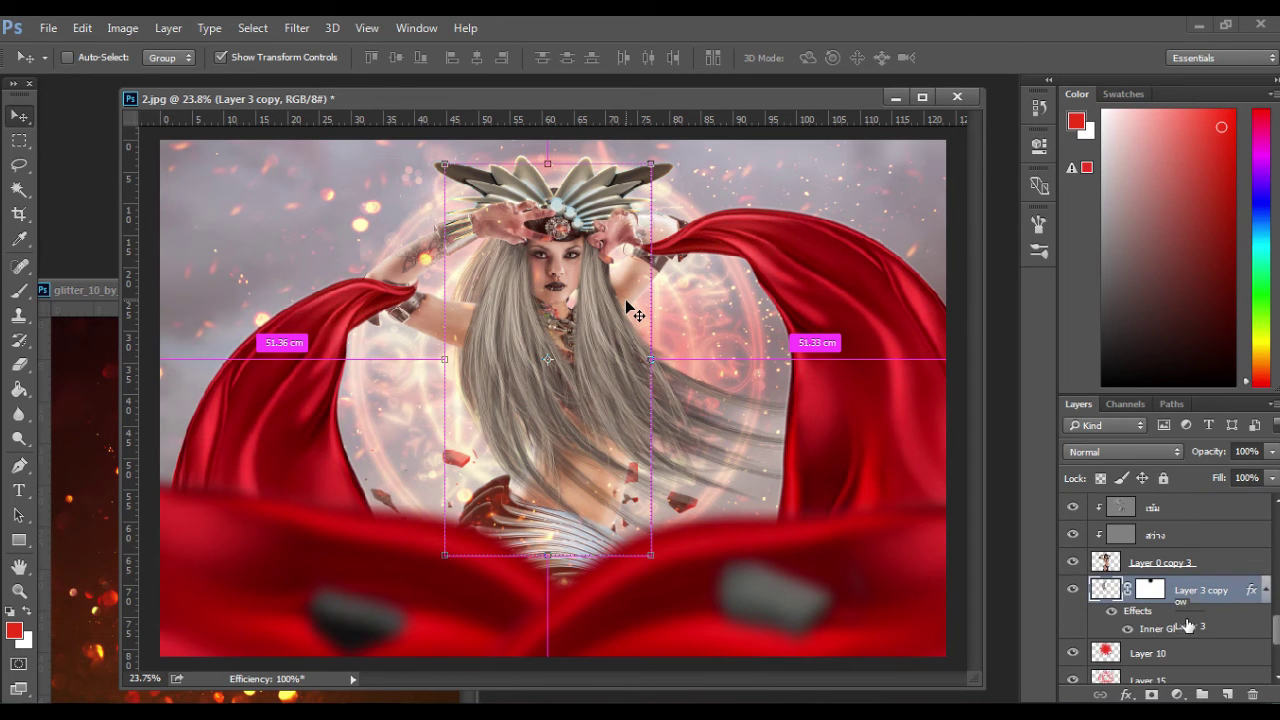
{"action": "key", "text": "ctrl+j"}
{"action": "left_click", "coordinate": [650, 161]}
{"action": "key", "text": "Escape"}
{"action": "left_click_drag", "start_coordinate": [600, 216], "coordinate": [702, 291]}
{"action": "key", "text": "ctrl+z"}
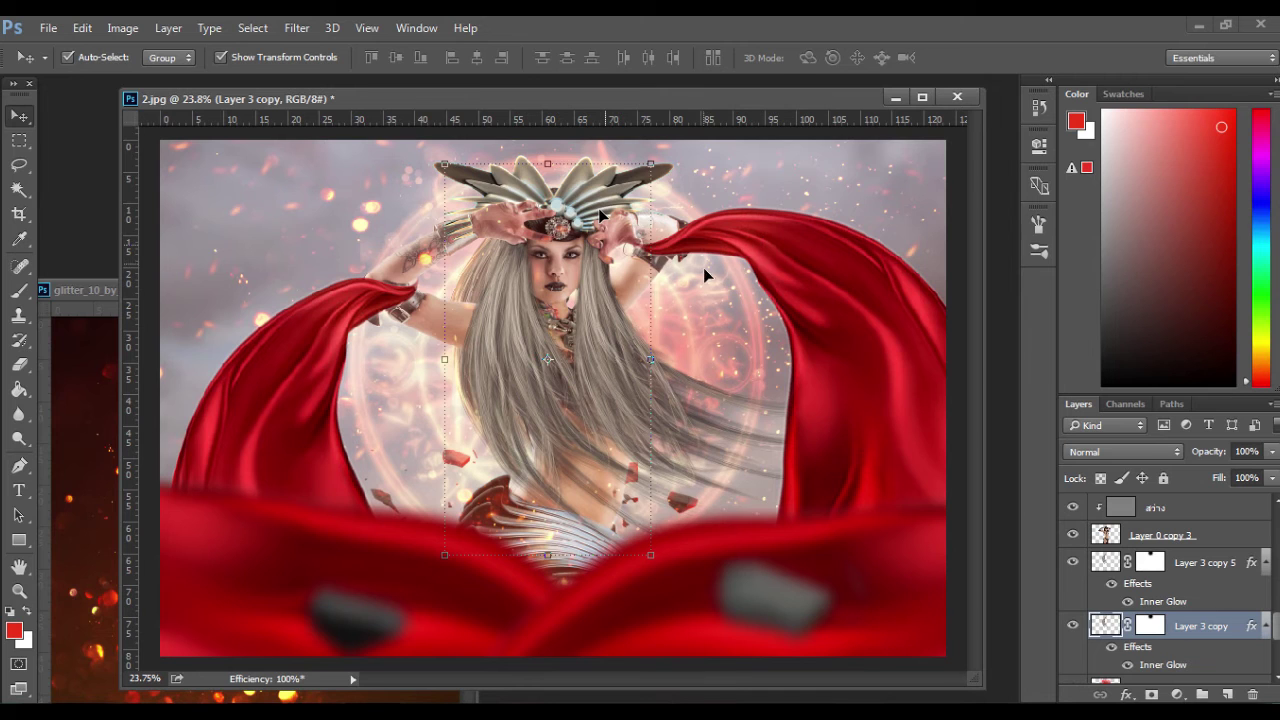
Flip Layer 3 copy horizontally and move it back behind the woman's hair and headdress.
{"action": "key", "text": "ctrl+t"}
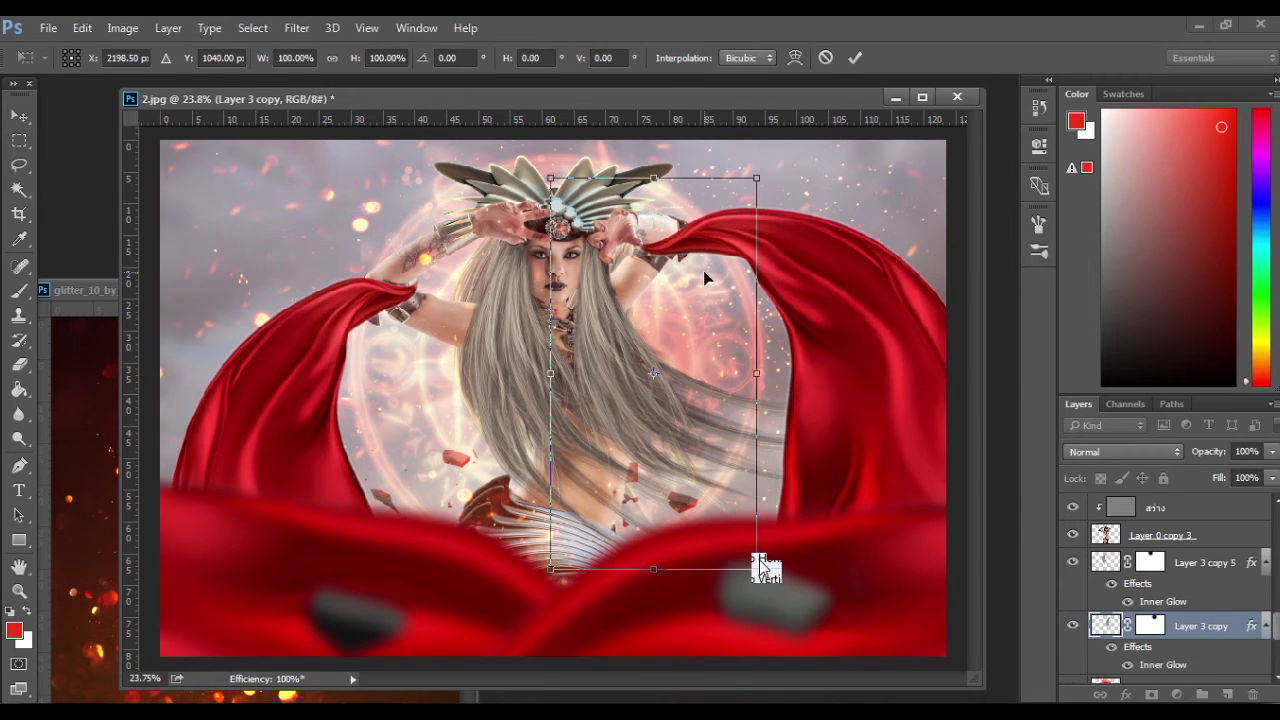
{"action": "left_click", "coordinate": [776, 559]}
{"action": "left_click_drag", "start_coordinate": [702, 305], "coordinate": [612, 304]}
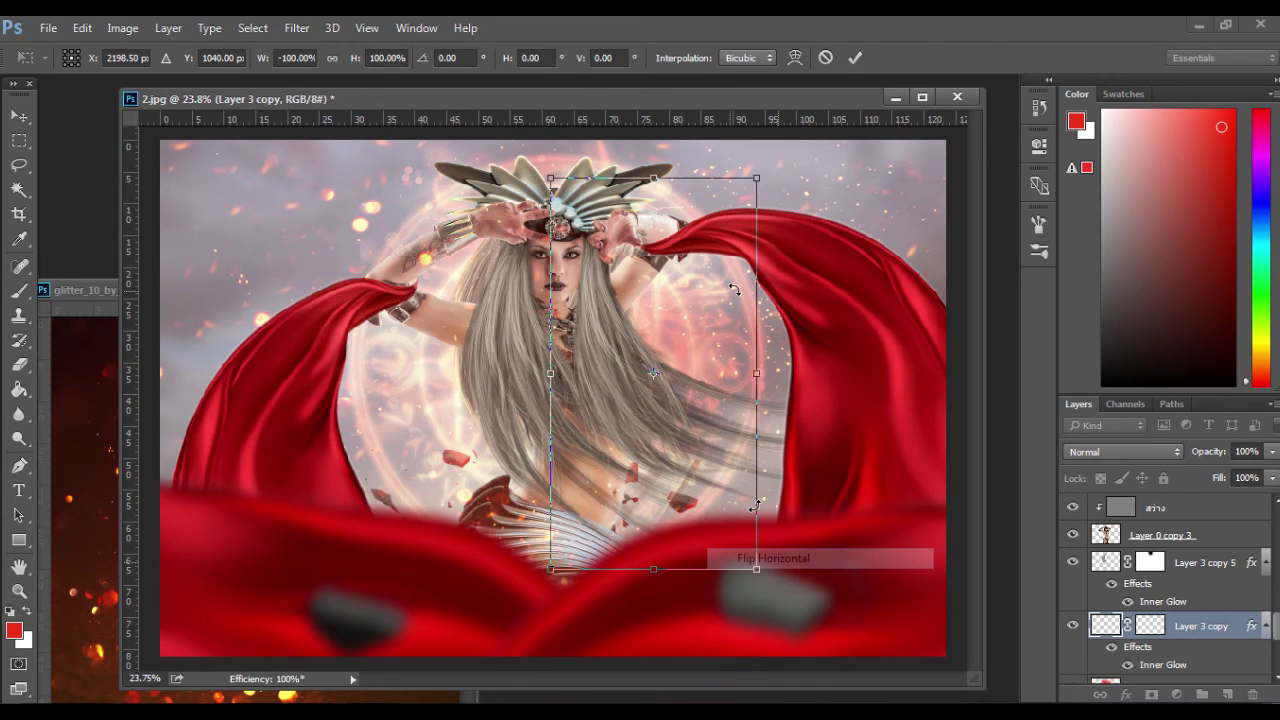
{"action": "left_click", "coordinate": [861, 49]}
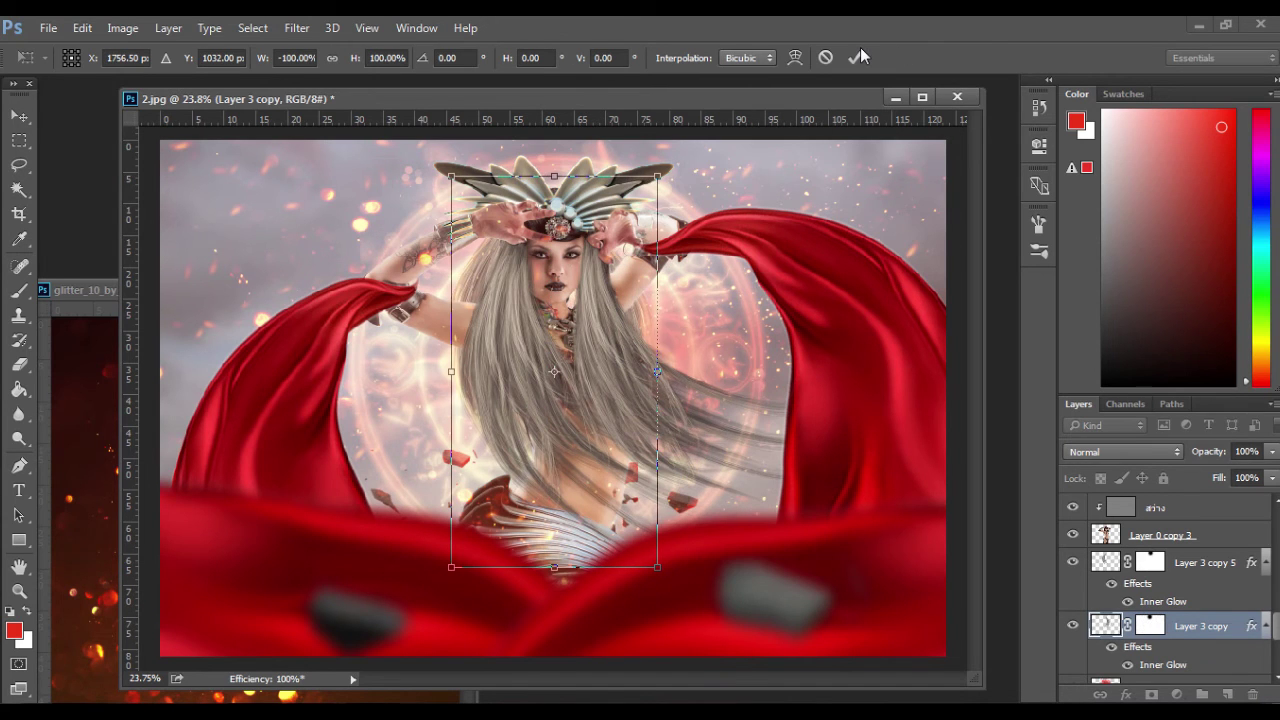
{"action": "left_click", "coordinate": [860, 57]}
Add the peach Color Dodge Inner Glow to Layer 3 copy 3, the flowing hair, and separate the effect into its own clipped layer.
{"action": "left_click", "coordinate": [700, 400]}
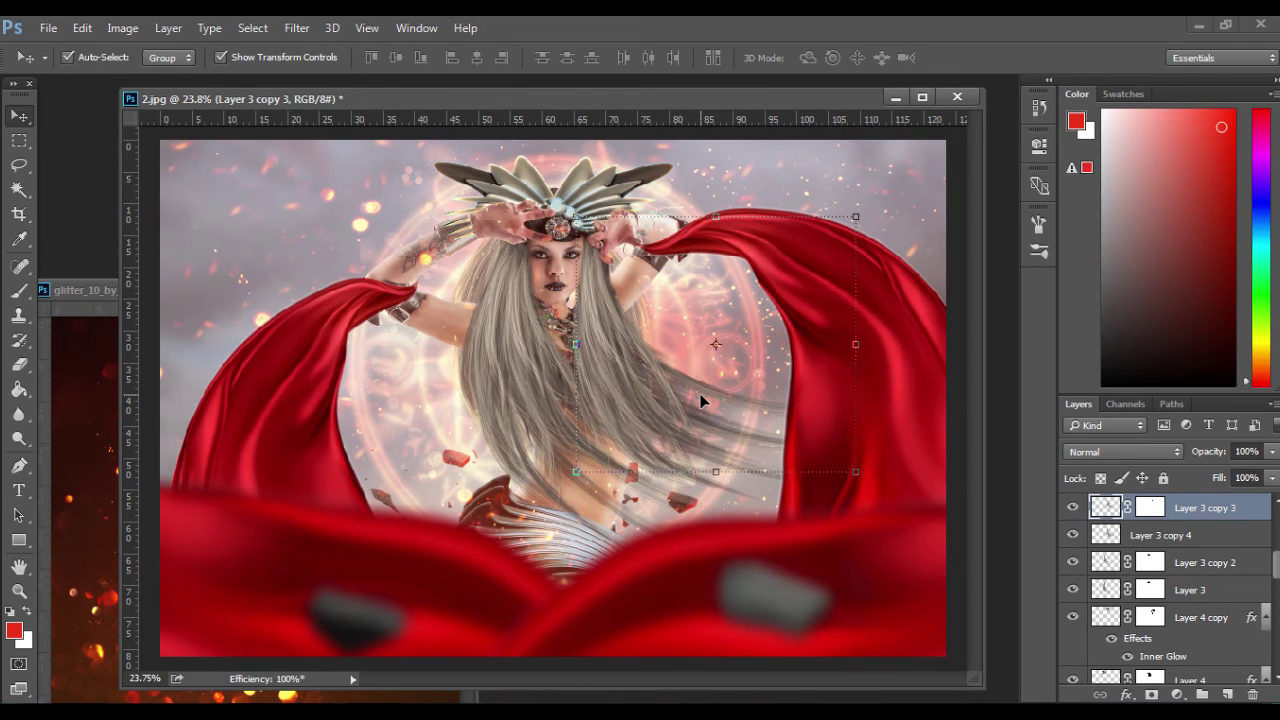
{"action": "double_click", "coordinate": [1204, 657]}
{"action": "left_click_drag", "start_coordinate": [670, 100], "coordinate": [652, 318]}
{"action": "left_click", "coordinate": [884, 356]}
{"action": "key", "text": "Return"}
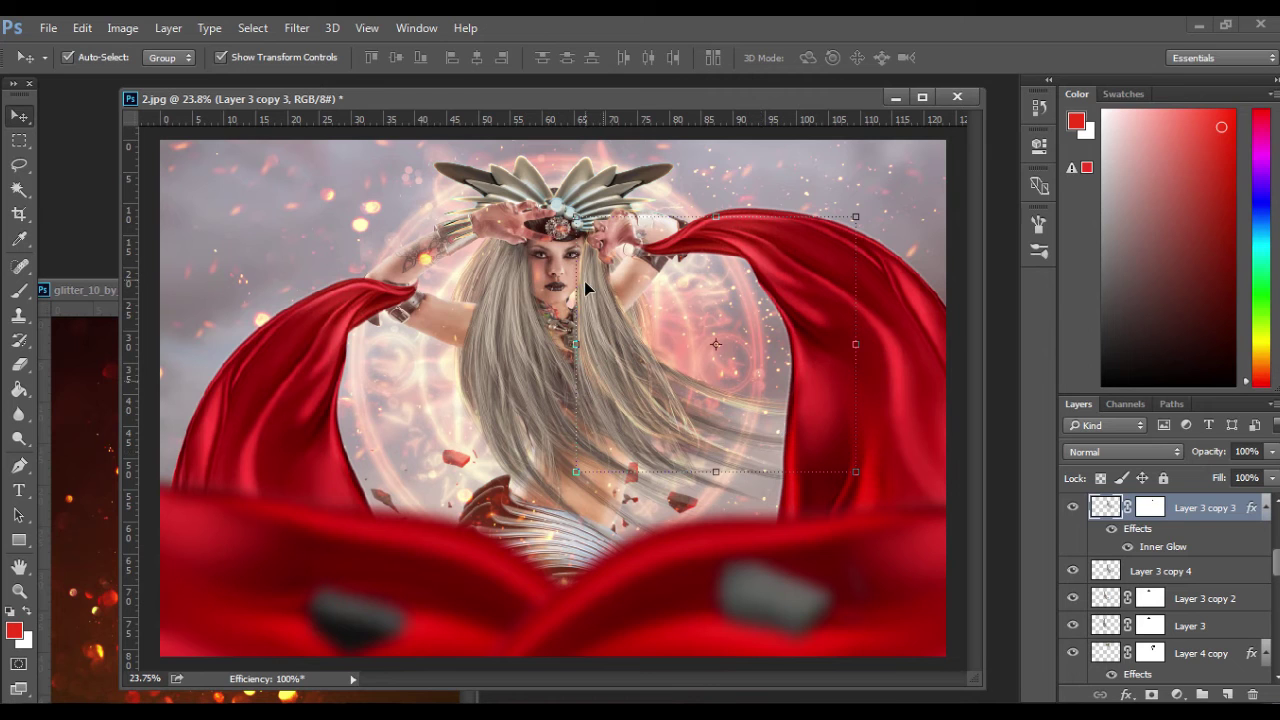
{"action": "right_click", "coordinate": [1166, 557]}
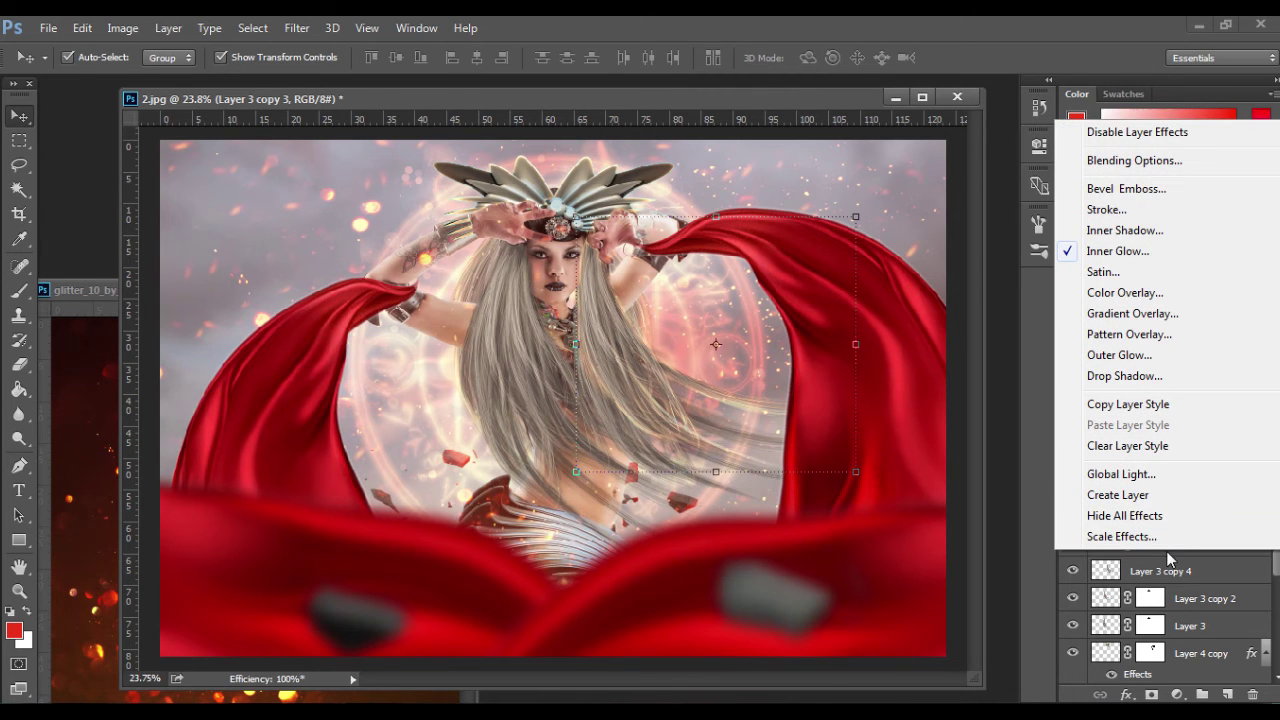
{"action": "left_click", "coordinate": [1130, 496]}
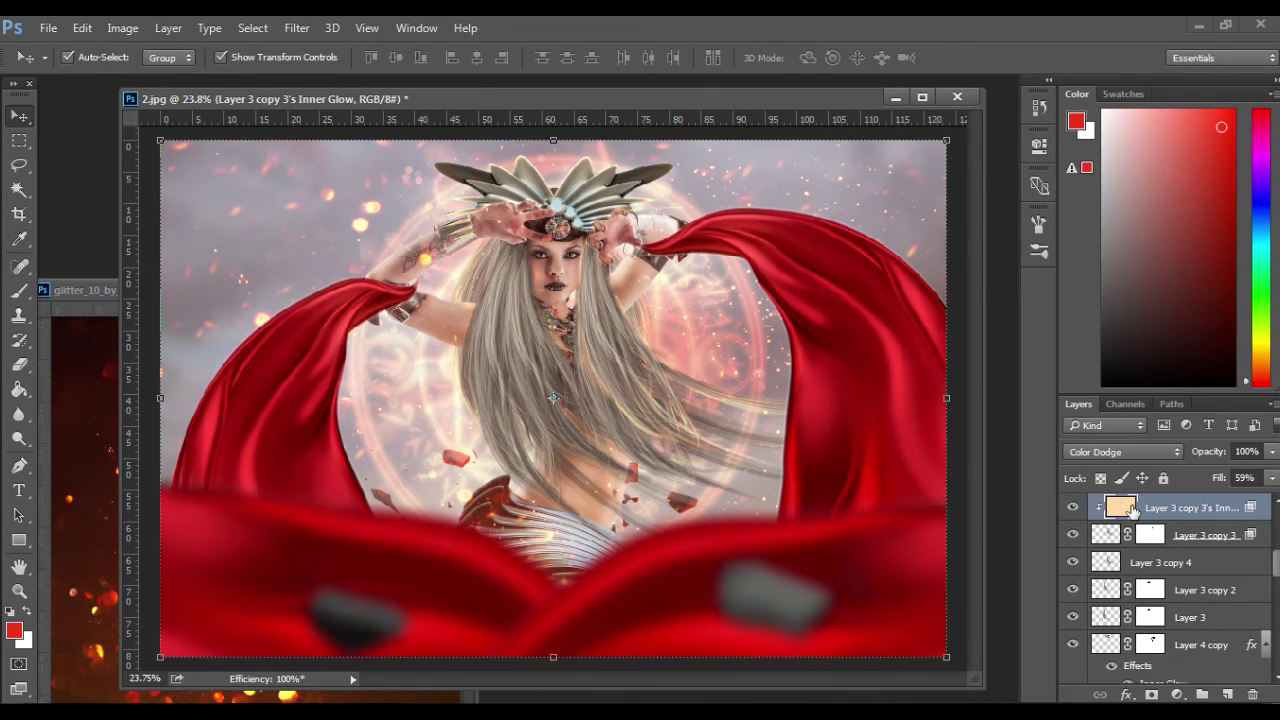
Add a mask to Layer 3 copy 3's separated Inner Glow and paint it out of the inner hair with a soft 150 px black brush.
{"action": "left_click", "coordinate": [1152, 694]}
{"action": "left_click", "coordinate": [21, 292]}
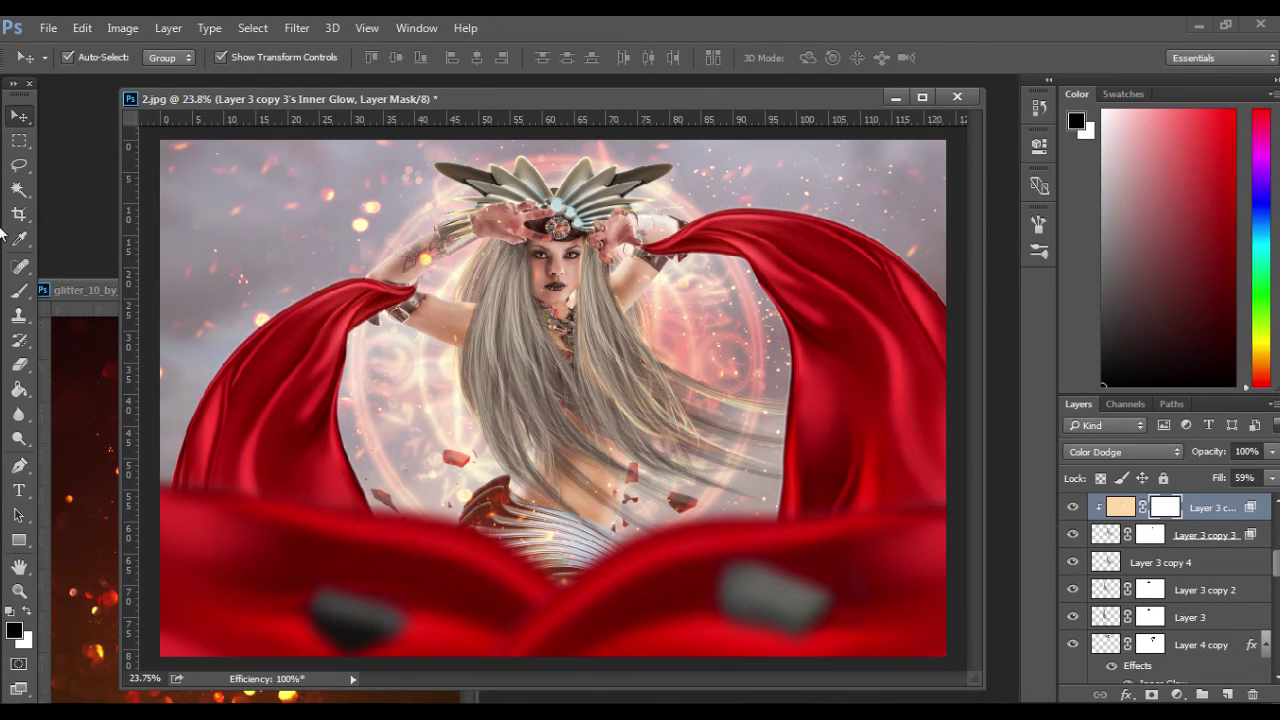
{"action": "left_click", "coordinate": [92, 60]}
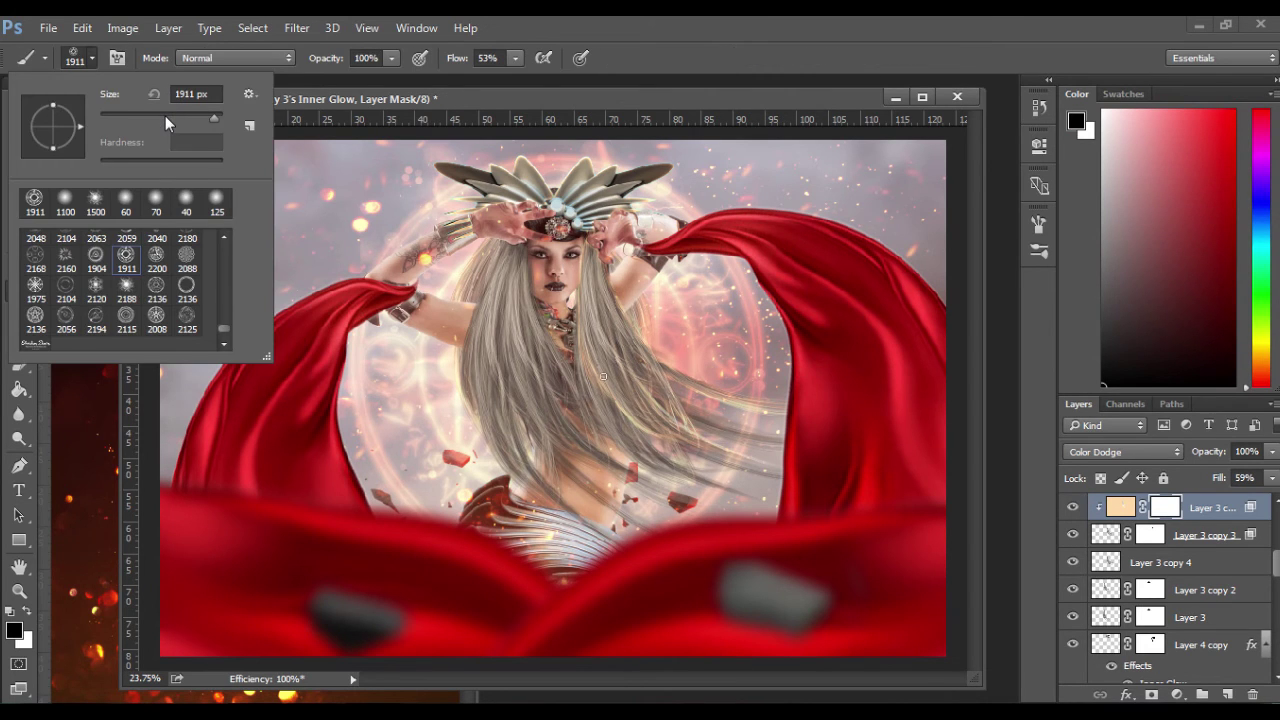
{"action": "left_click", "coordinate": [186, 203]}
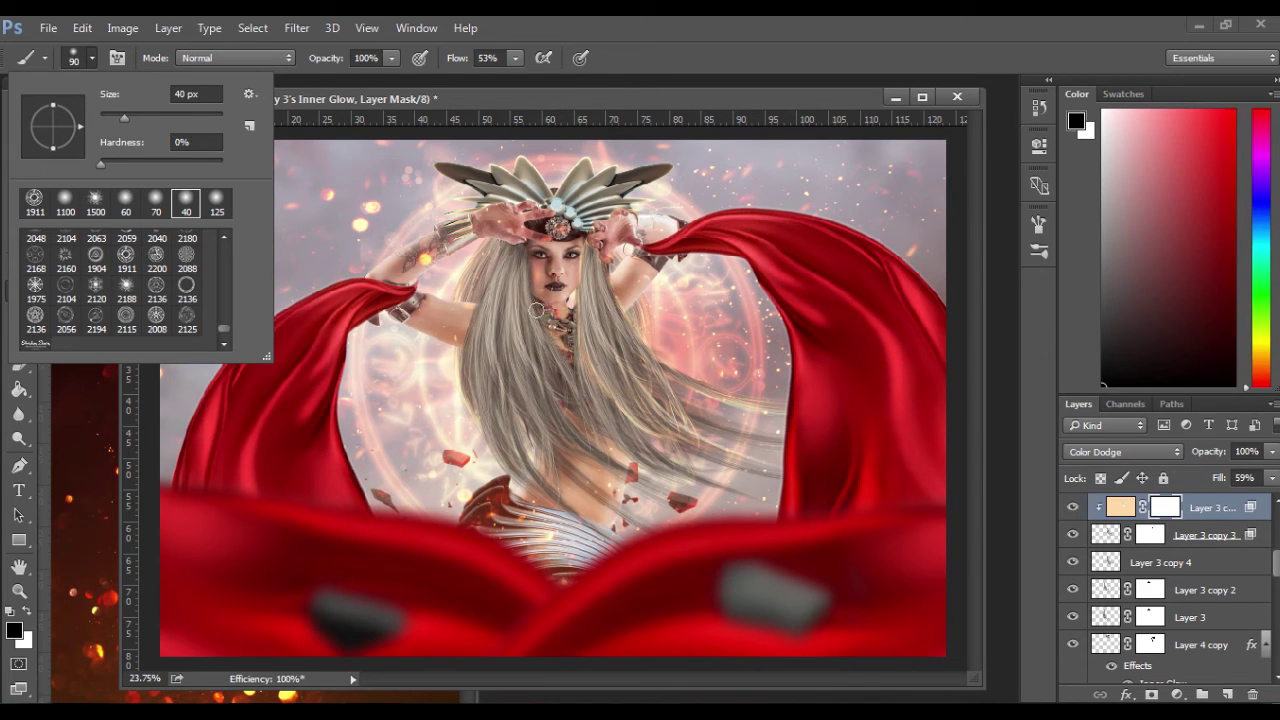
{"action": "left_click", "coordinate": [536, 311]}
{"action": "key", "text": "bracketright"}
{"action": "key", "text": "bracketright"}
{"action": "key", "text": "bracketright"}
{"action": "key", "text": "bracketright"}
{"action": "key", "text": "bracketright"}
{"action": "key", "text": "bracketright"}
{"action": "key", "text": "bracketright"}
{"action": "key", "text": "bracketright"}
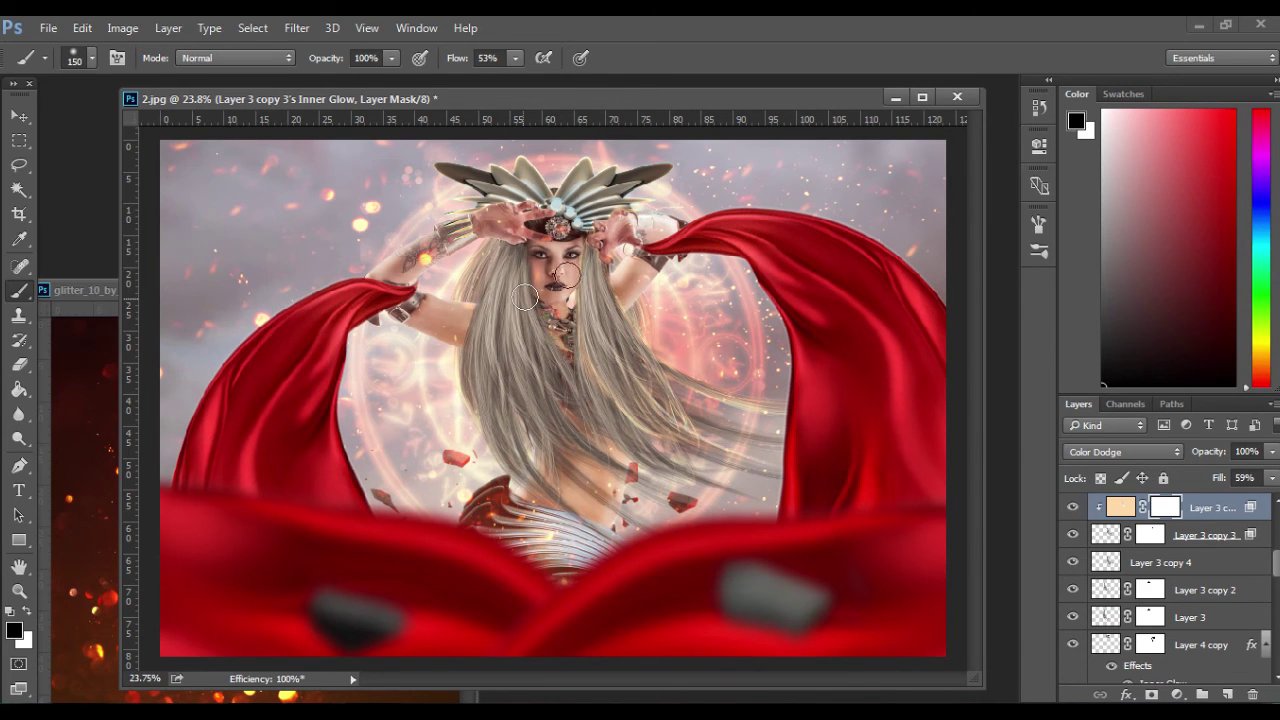
{"action": "mouse_move", "coordinate": [584, 256]}
{"action": "left_mouse_down"}
{"action": "mouse_move", "coordinate": [591, 378]}
{"action": "mouse_move", "coordinate": [638, 437]}
{"action": "mouse_move", "coordinate": [570, 370]}
{"action": "mouse_move", "coordinate": [605, 383]}
{"action": "left_mouse_up"}
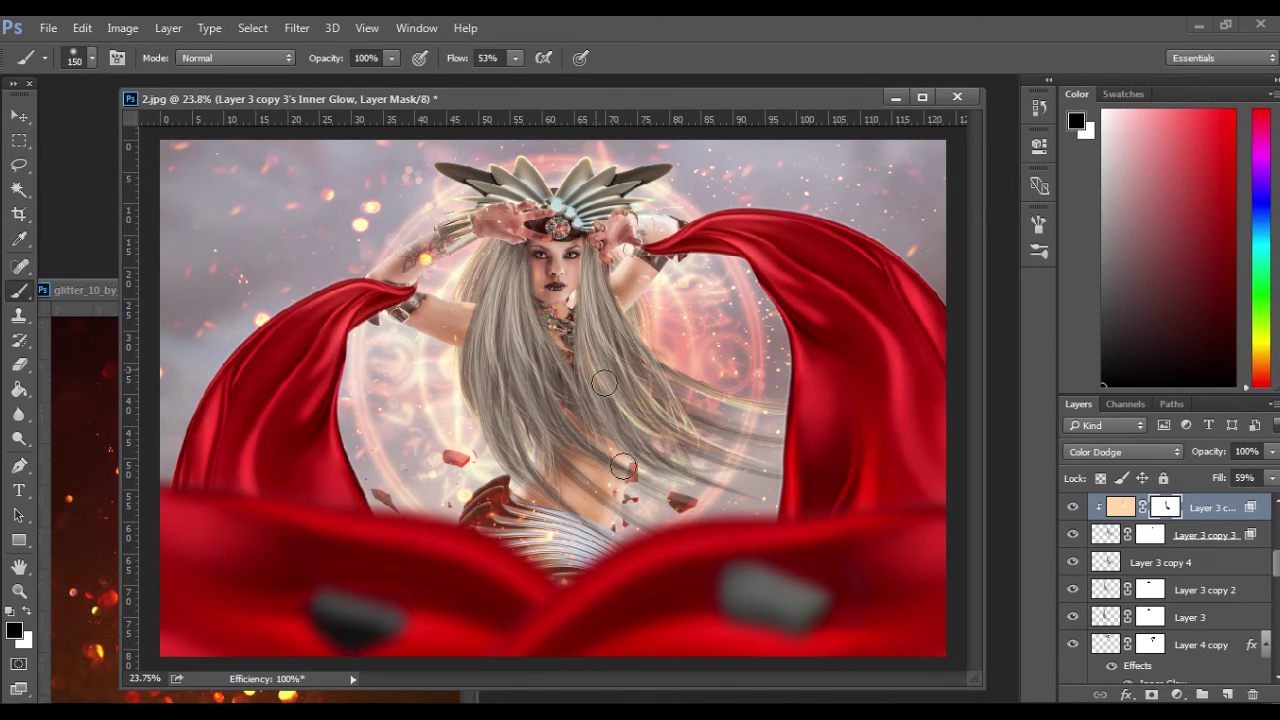
{"action": "left_click_drag", "start_coordinate": [604, 383], "coordinate": [652, 426]}
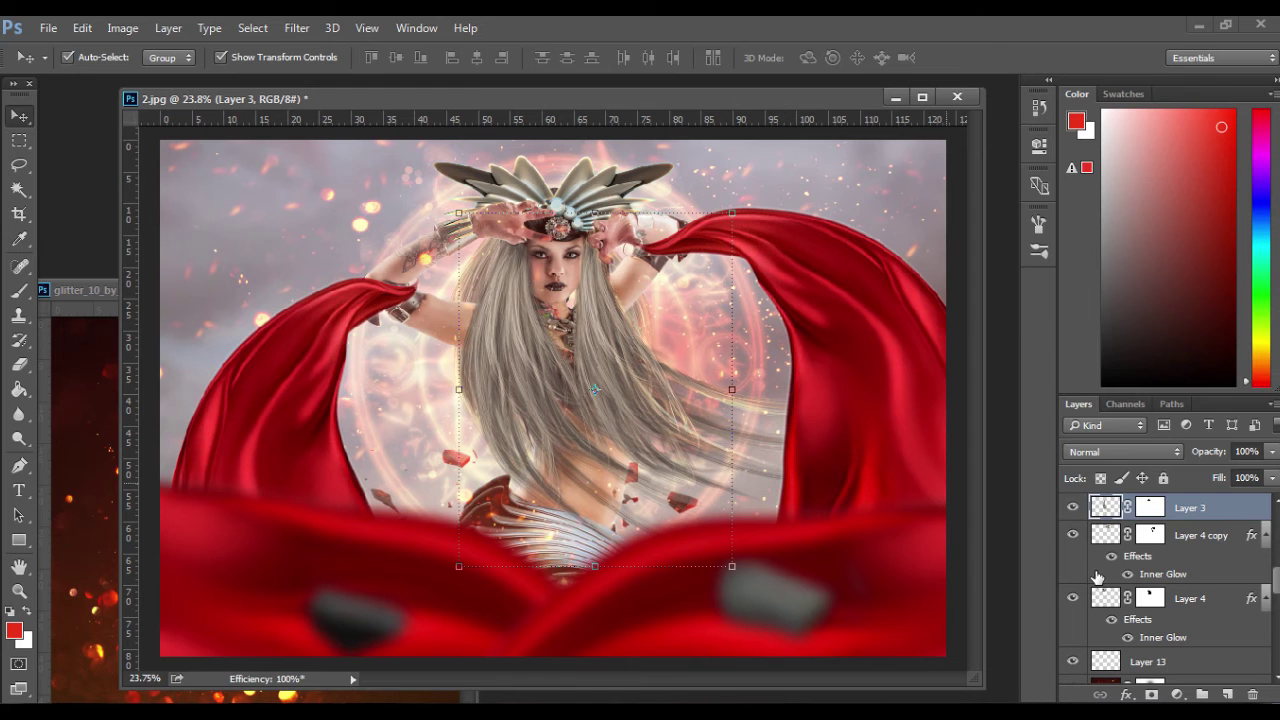
Add a peach Color Dodge Inner Glow to Layer 3 with 1% choke, a size slightly above 18 px and an opacity slightly below 59%.
{"action": "left_click", "coordinate": [1126, 694]}
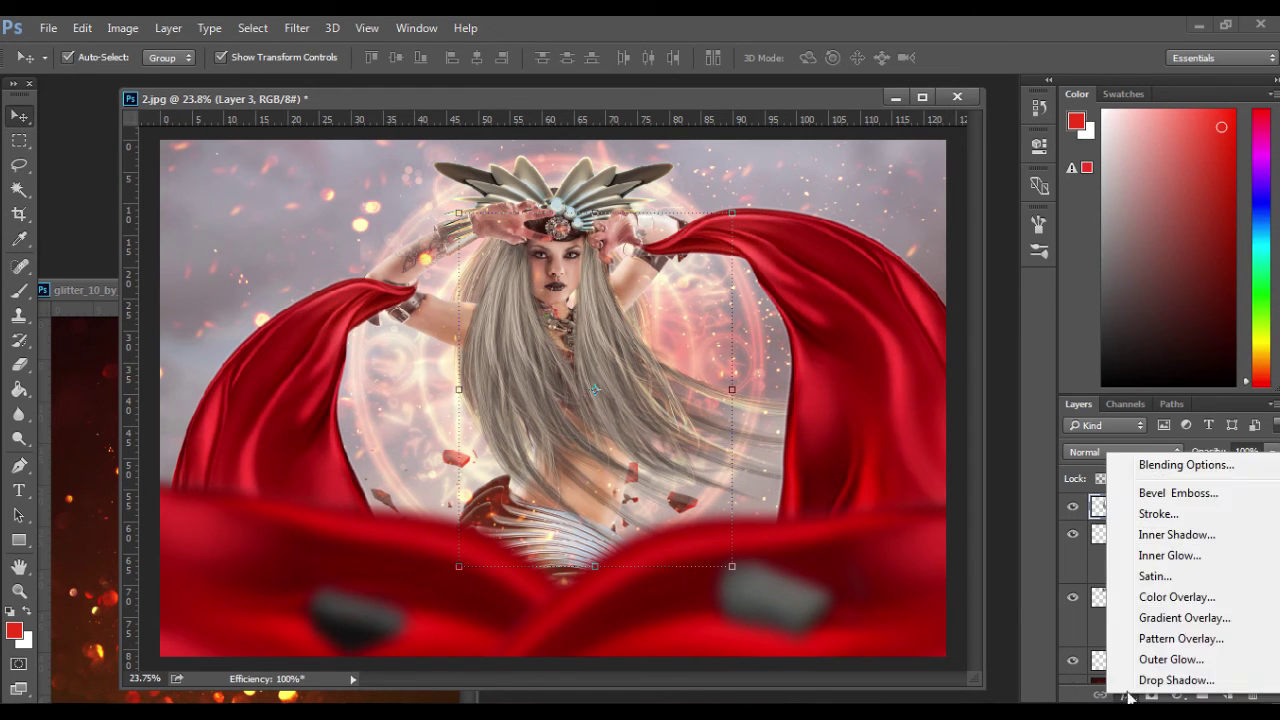
{"action": "left_click", "coordinate": [1170, 556]}
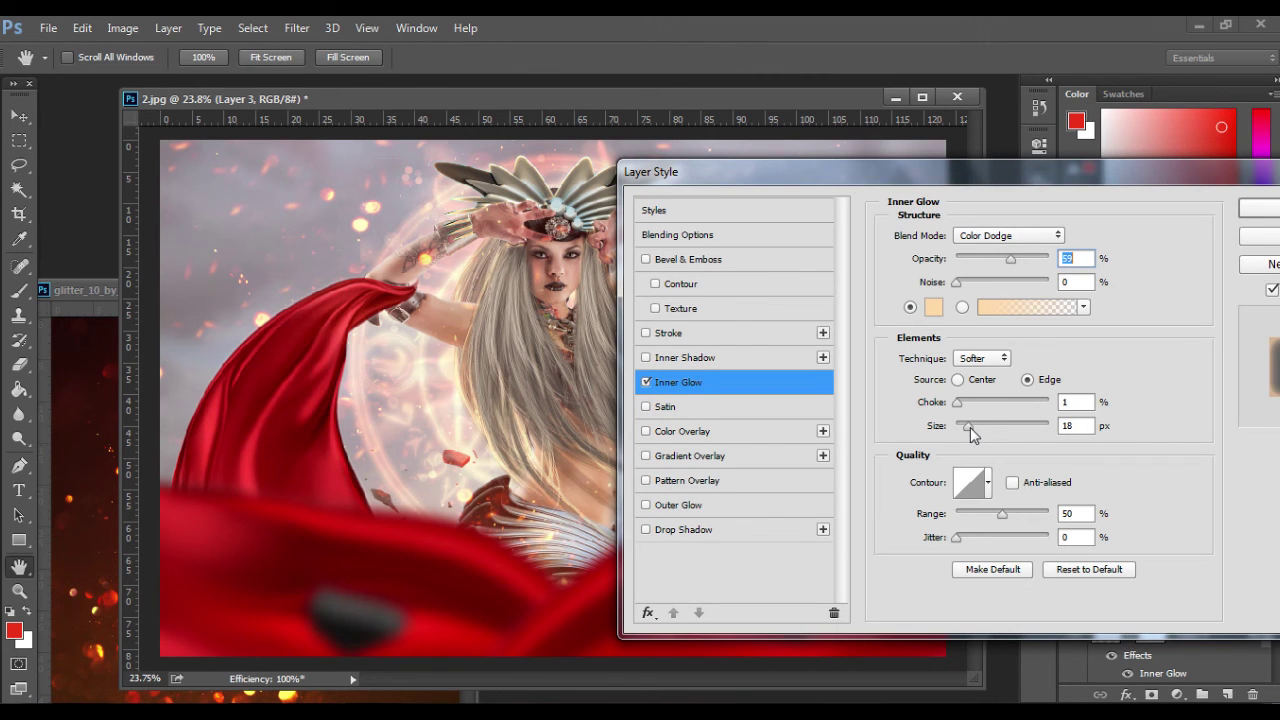
{"action": "left_click_drag", "start_coordinate": [969, 427], "coordinate": [974, 427]}
{"action": "left_click_drag", "start_coordinate": [1010, 259], "coordinate": [1006, 258]}
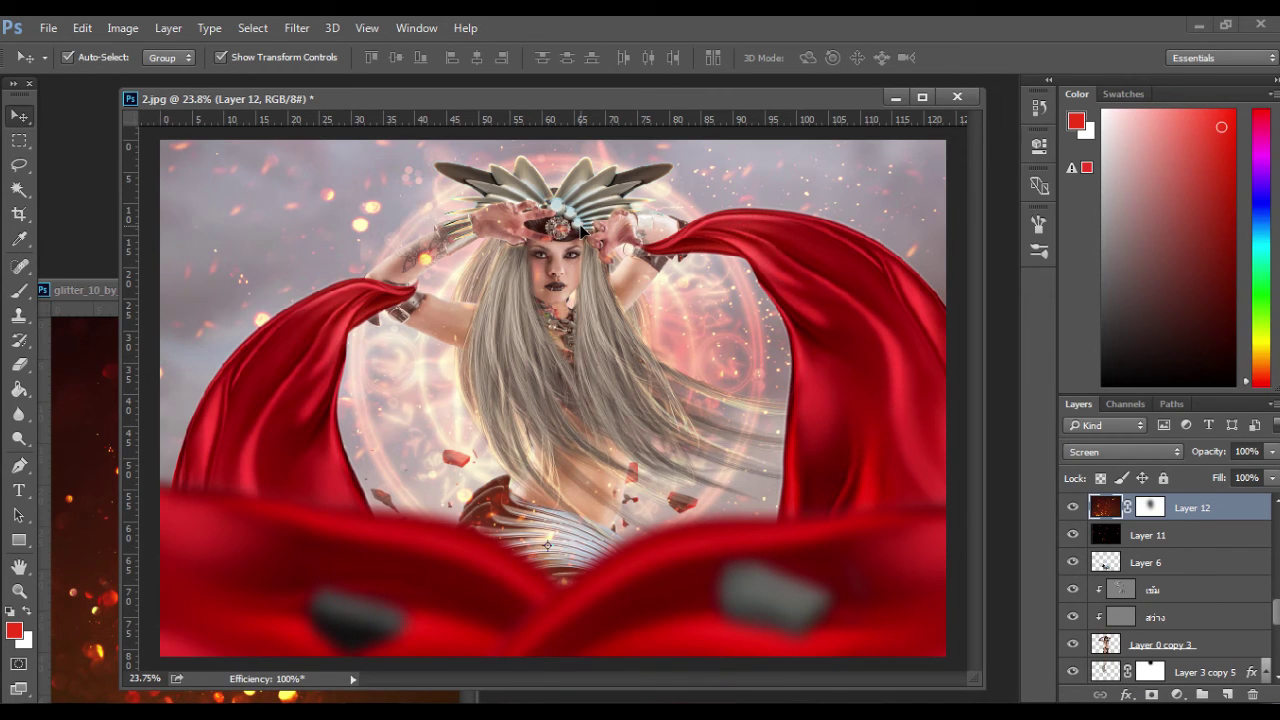
Duplicate the red glow on Layer 10 and move the copy to the front of the layer stack.
{"action": "scroll", "coordinate": [1184, 586], "scroll_direction": "down", "scroll_amount": 3}
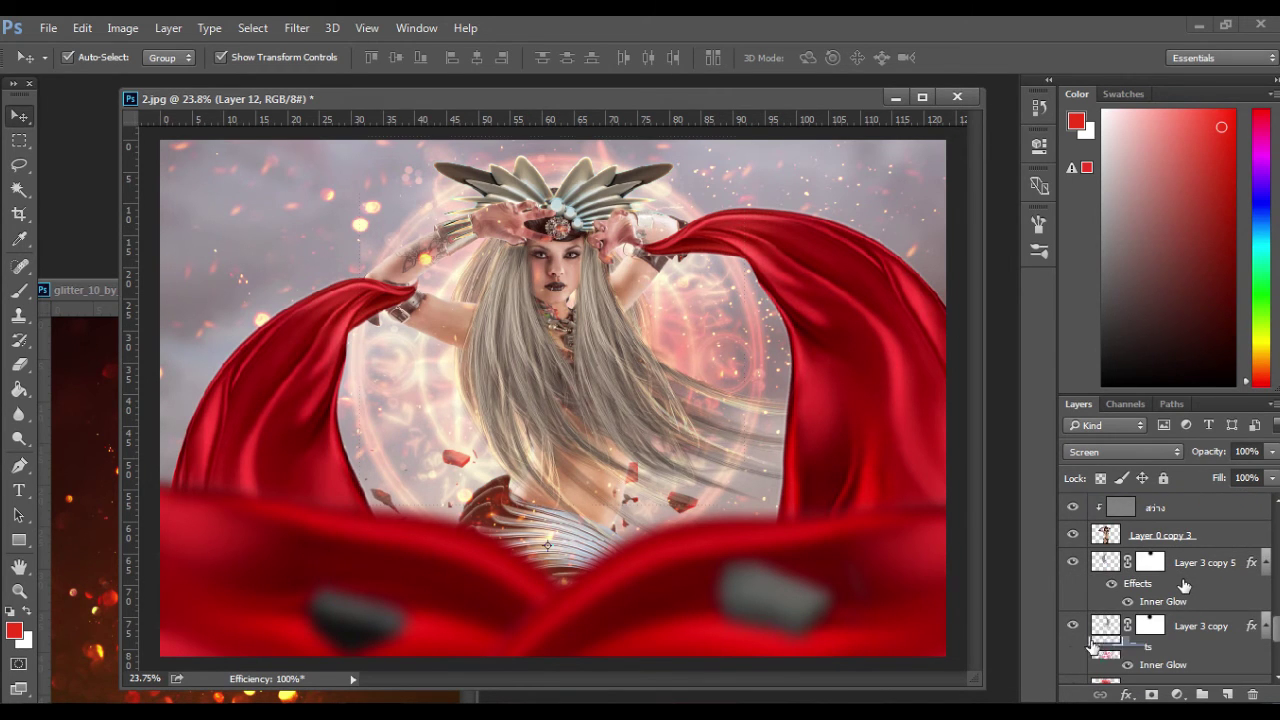
{"action": "scroll", "coordinate": [1184, 586], "scroll_direction": "down", "scroll_amount": 2}
{"action": "left_click", "coordinate": [1105, 634]}
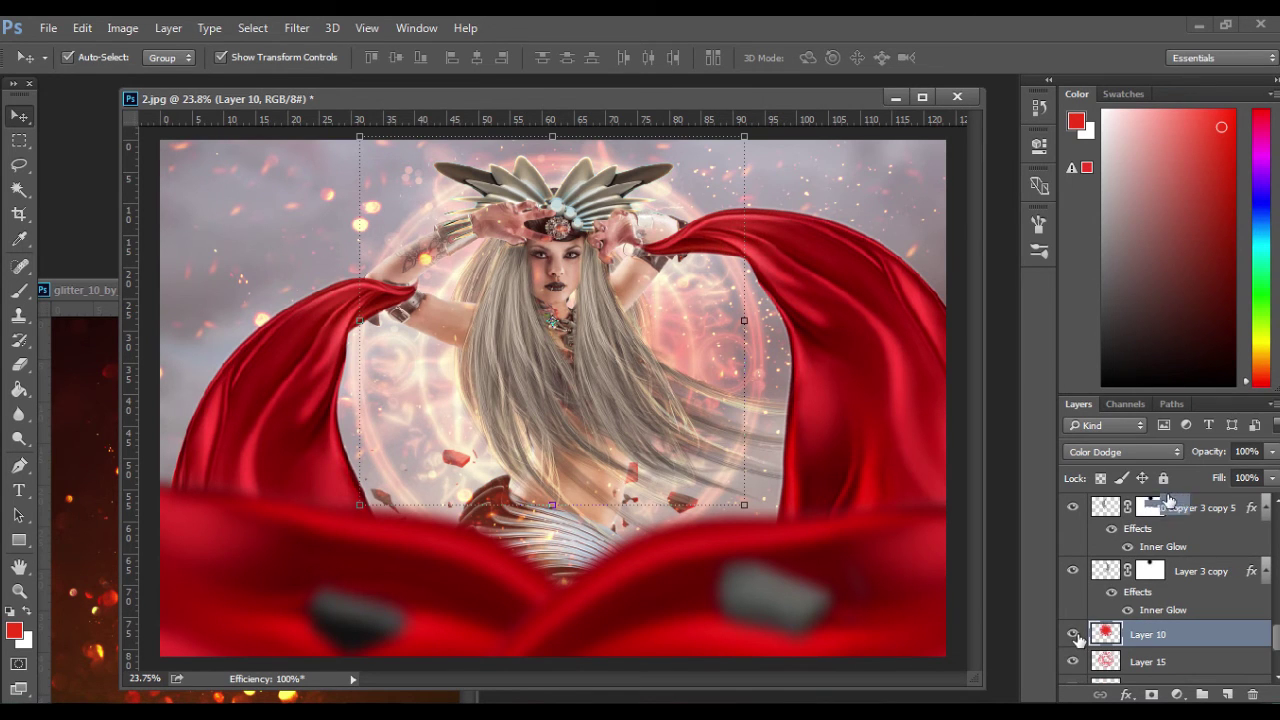
{"action": "key", "text": "ctrl+j"}
{"action": "left_click_drag", "start_coordinate": [1160, 636], "coordinate": [1184, 431]}
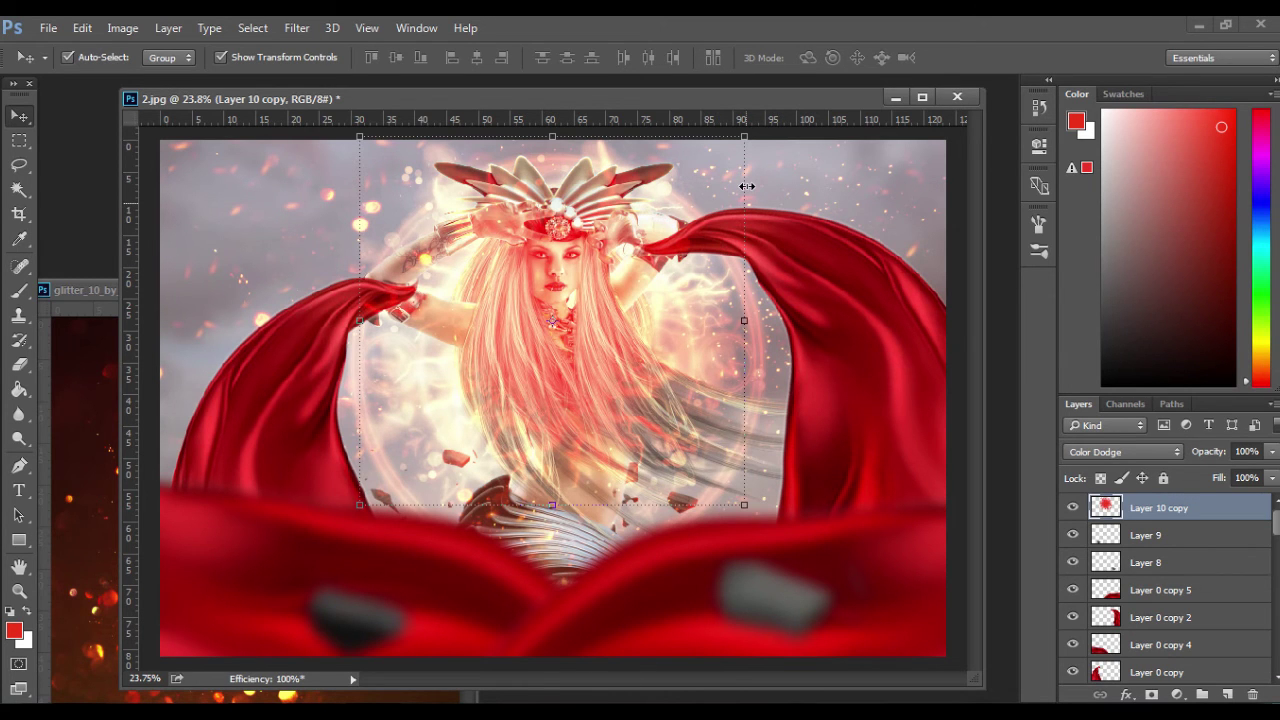
Shrink the red glow copy, place it over the raised hand left of the headdress and set its blend mode to Linear Dodge (Add).
{"action": "left_click_drag", "start_coordinate": [744, 137], "coordinate": [699, 187]}
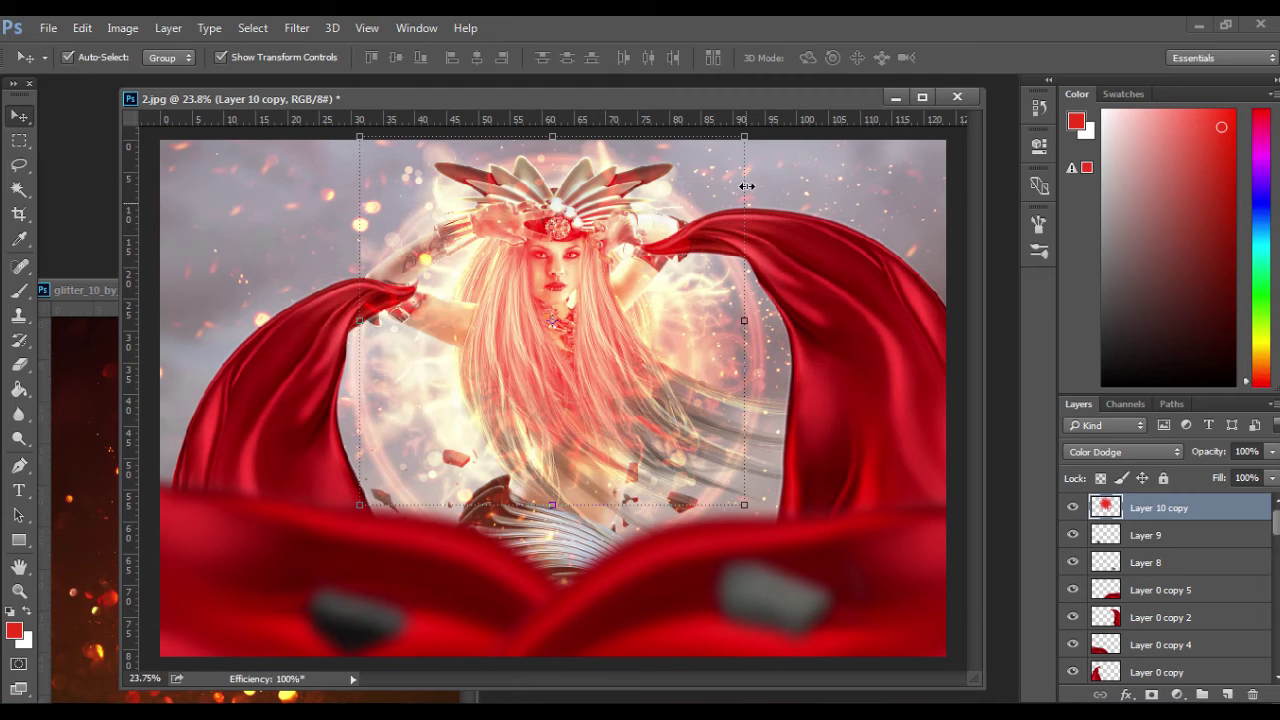
{"action": "left_click_drag", "start_coordinate": [747, 186], "coordinate": [517, 215]}
{"action": "left_click", "coordinate": [856, 57]}
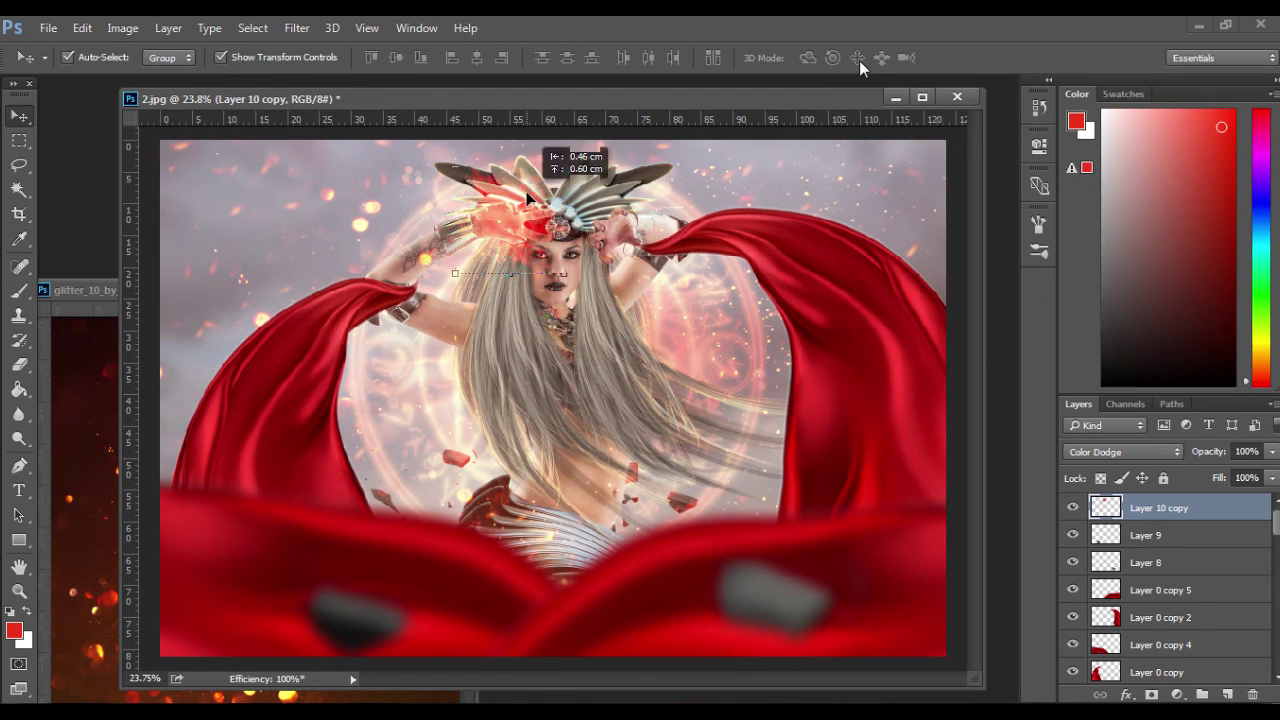
{"action": "left_click", "coordinate": [1139, 452]}
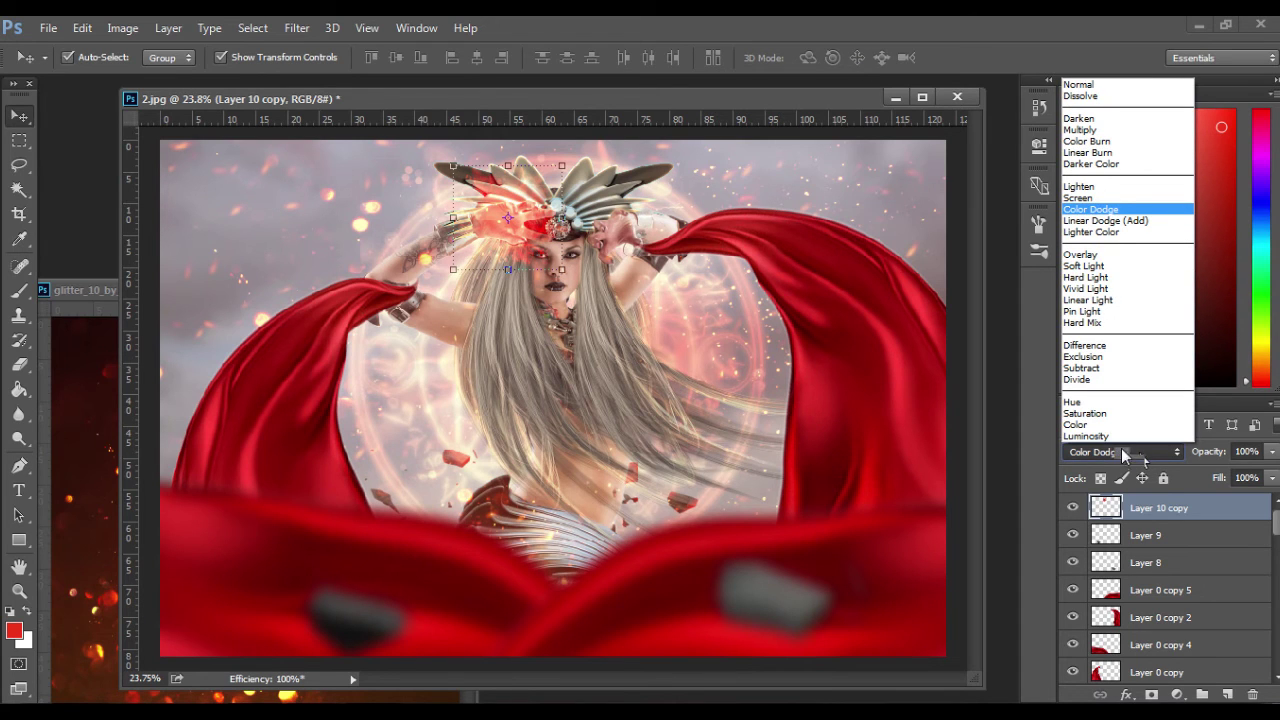
{"action": "scroll", "coordinate": [1121, 448], "scroll_direction": "down", "scroll_amount": 2}
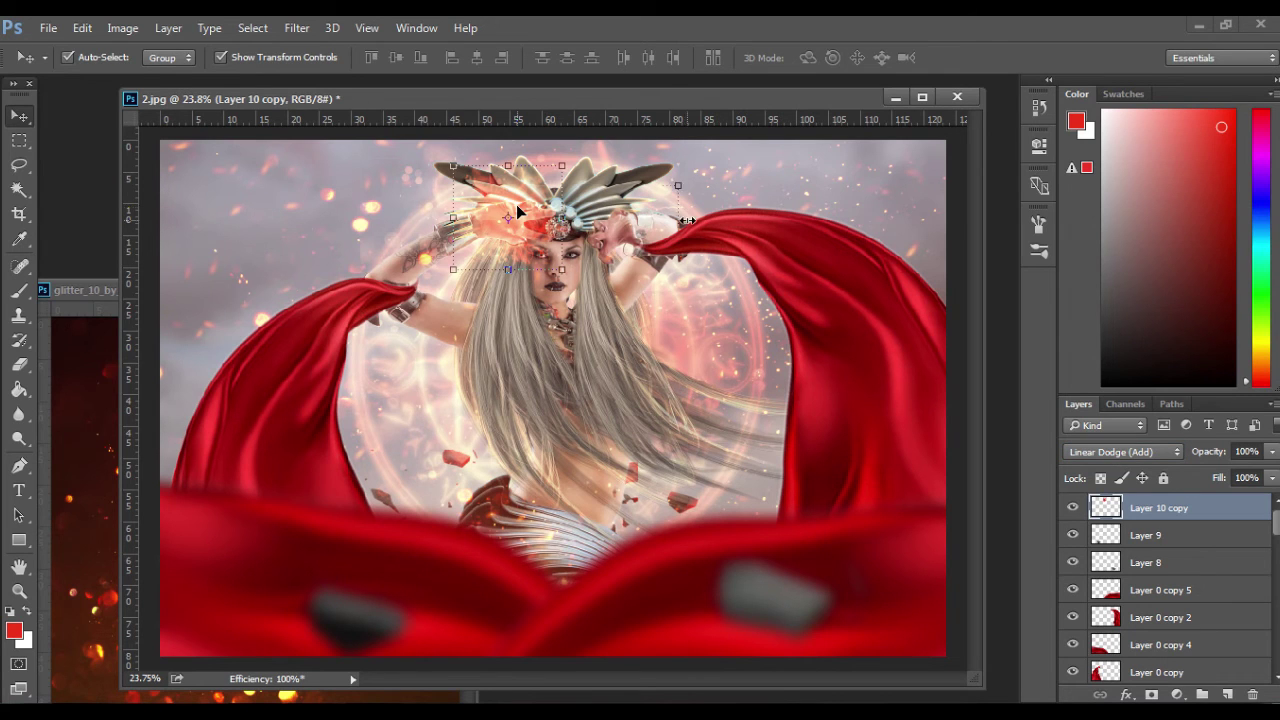
Duplicate the small red glow onto the other raised hand and skew the copy slightly.
{"action": "key", "text": "ctrl+alt+t"}
{"action": "left_click_drag", "start_coordinate": [516, 204], "coordinate": [632, 224]}
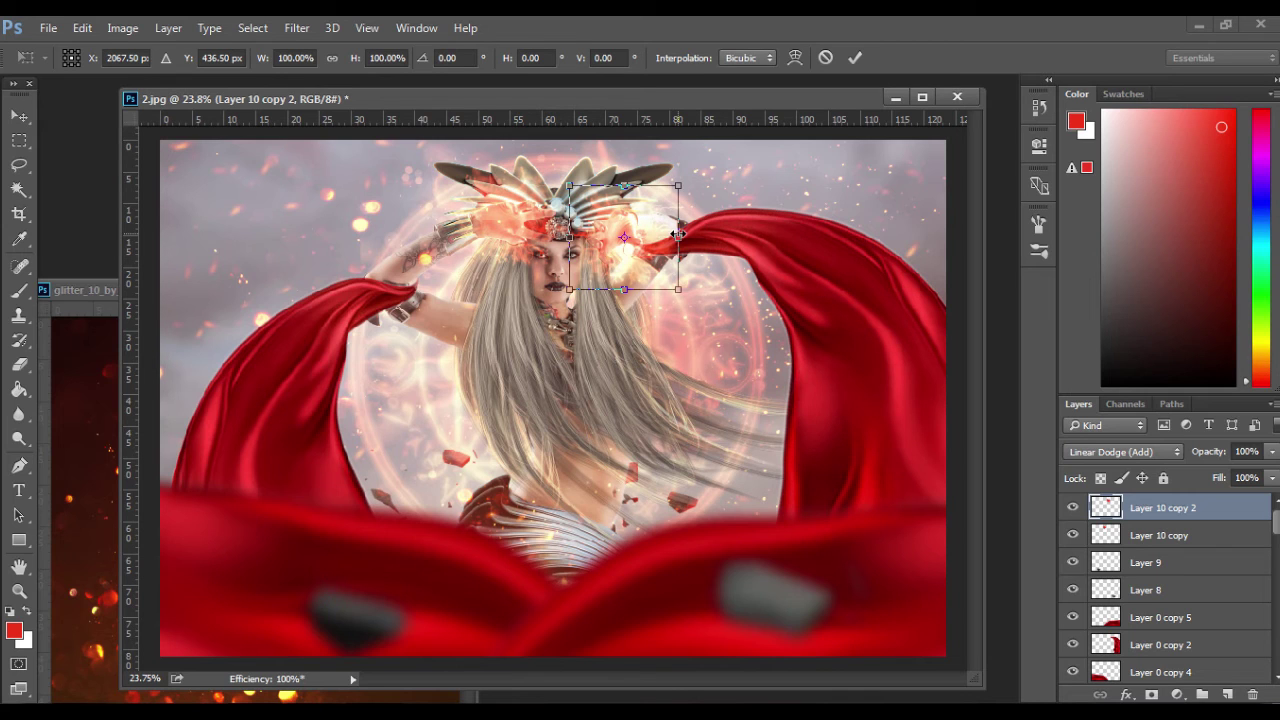
{"action": "left_click_drag", "start_coordinate": [678, 290], "coordinate": [656, 214]}
{"action": "key", "text": "ctrl+z"}
{"action": "left_click_drag", "start_coordinate": [664, 193], "coordinate": [684, 193]}
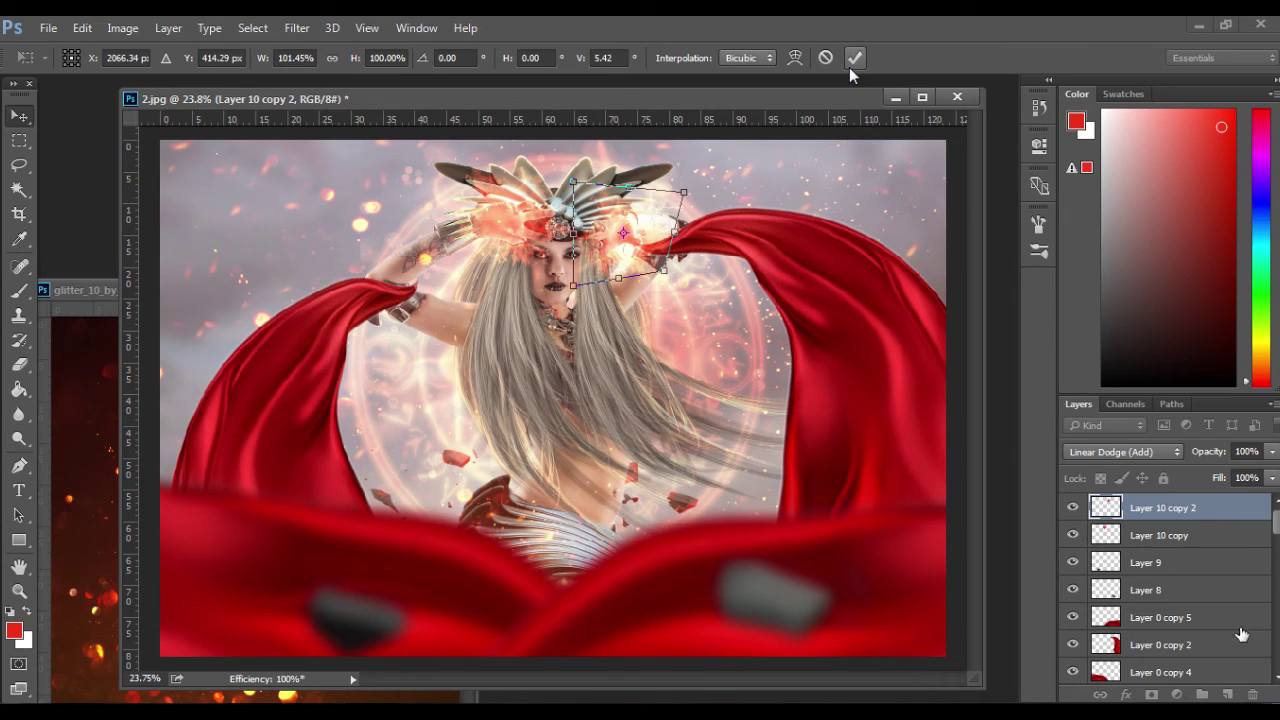
{"action": "key", "text": "Return"}
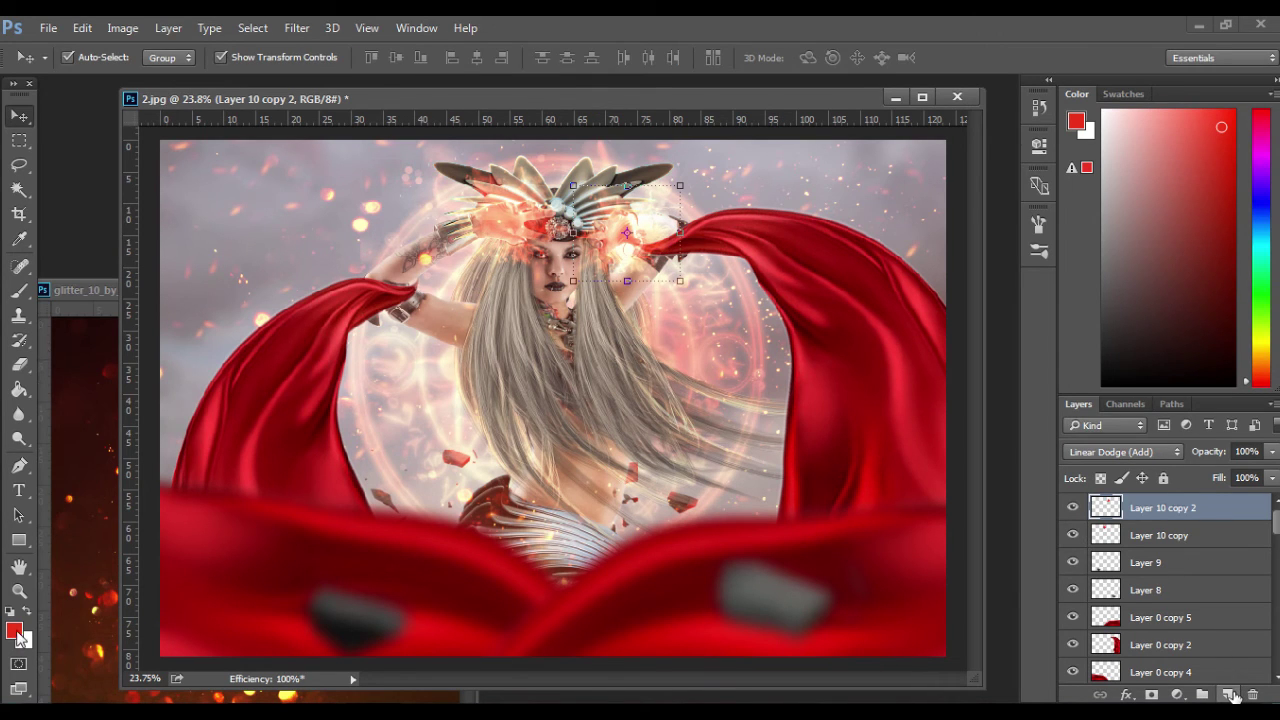
Create a new layer above the glow copies and fill it with black.
{"action": "left_click", "coordinate": [1229, 694]}
{"action": "left_click", "coordinate": [14, 630]}
{"action": "key", "text": "Escape"}
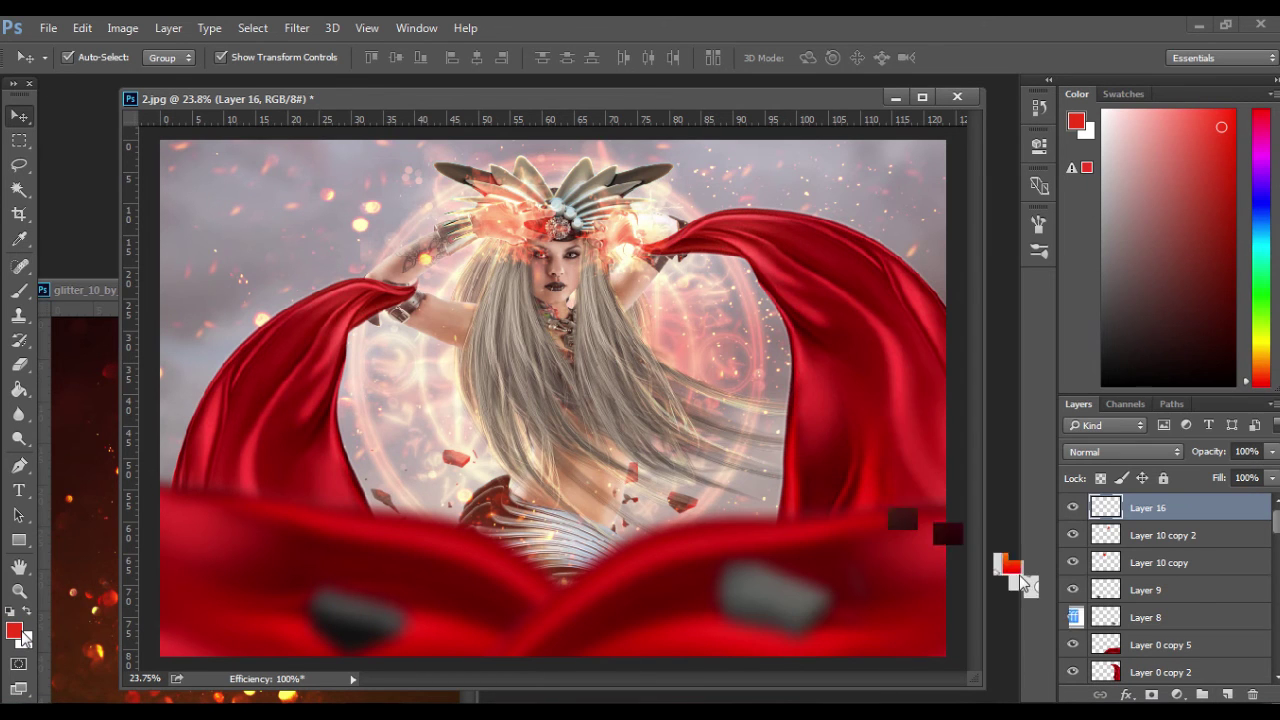
{"action": "type", "text": "x00"}
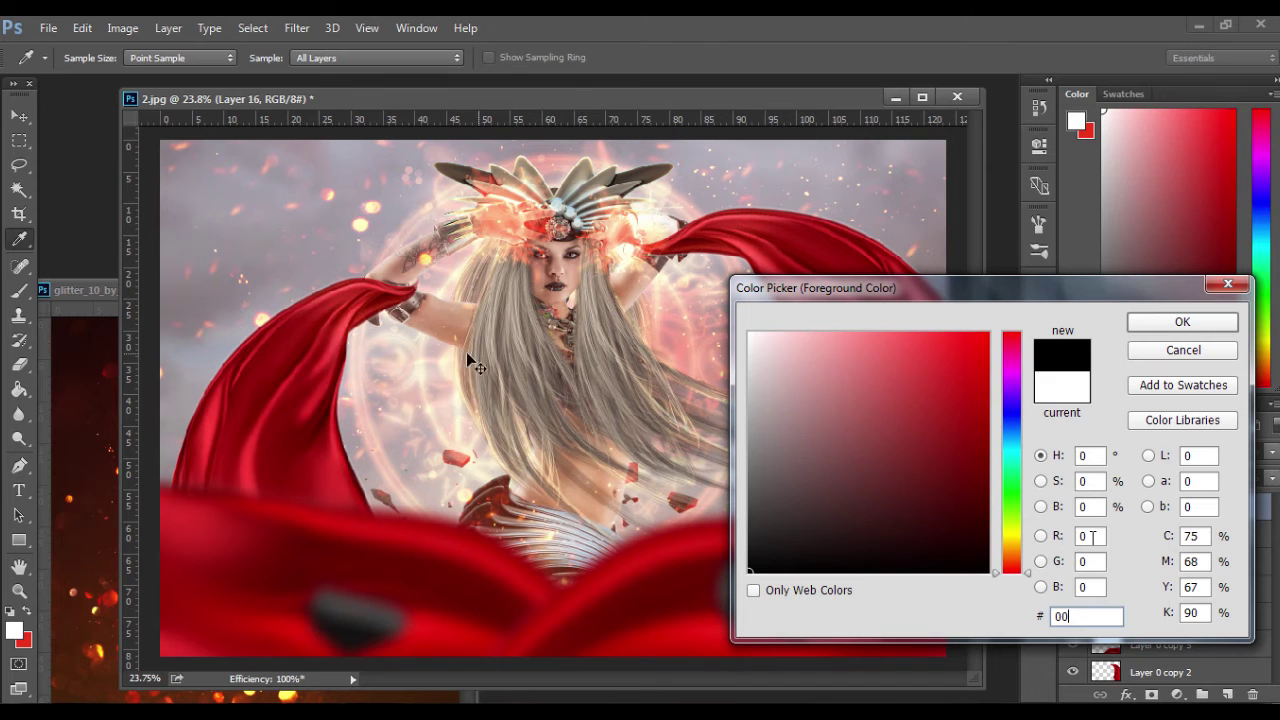
{"action": "key", "text": "Return"}
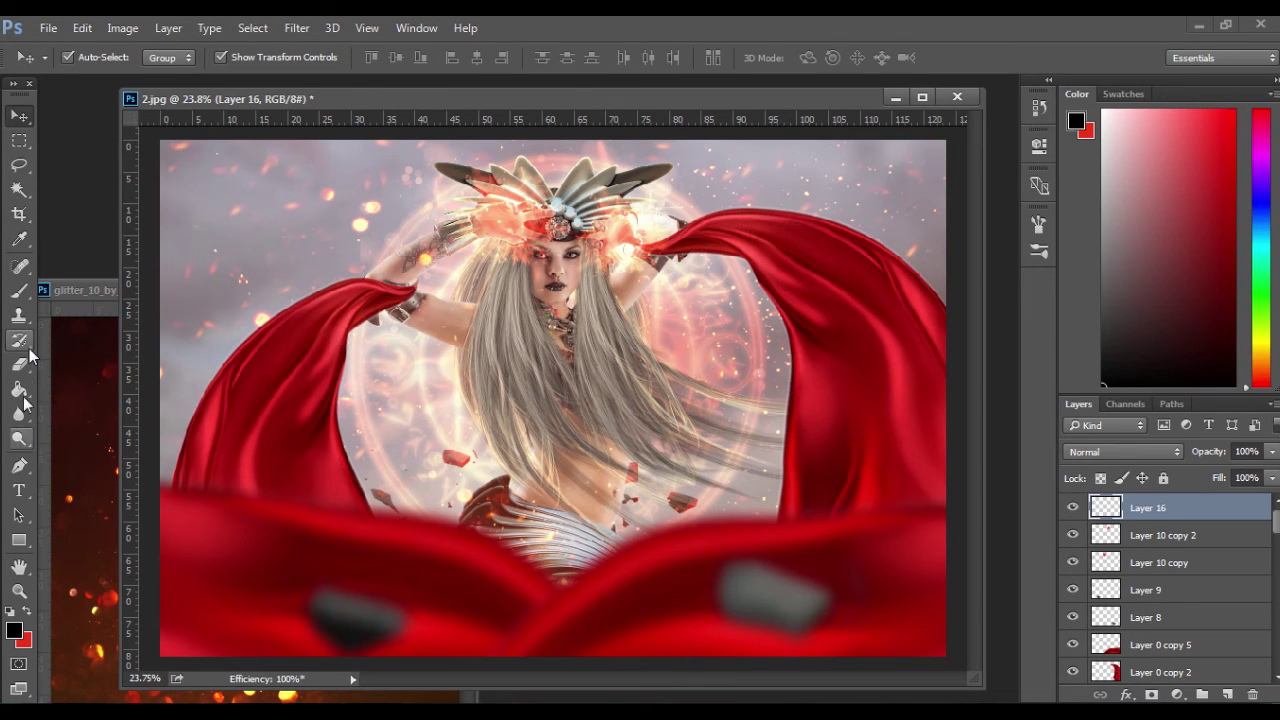
{"action": "left_click", "coordinate": [19, 389]}
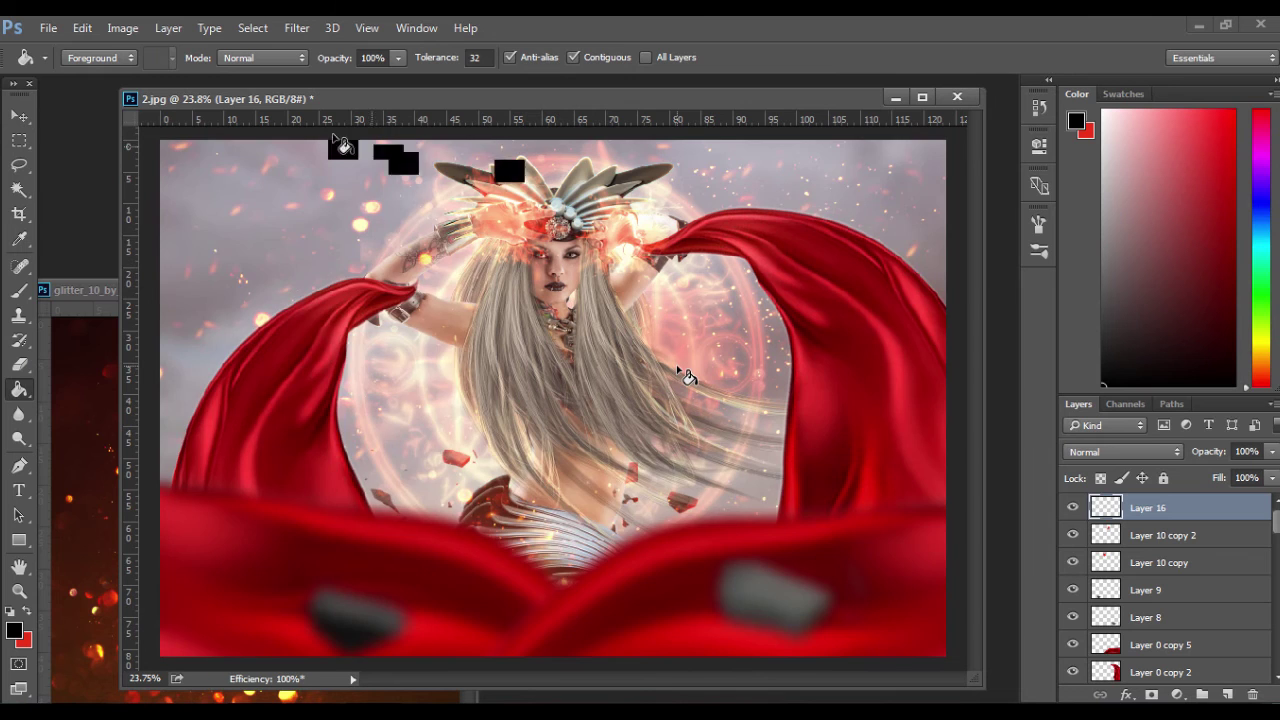
{"action": "left_click", "coordinate": [686, 375]}
Render a centred Lens Flare on the black layer with the 50-300mm Zoom lens type and 100% brightness.
{"action": "left_click", "coordinate": [297, 28]}
{"action": "mouse_move", "coordinate": [330, 318]}
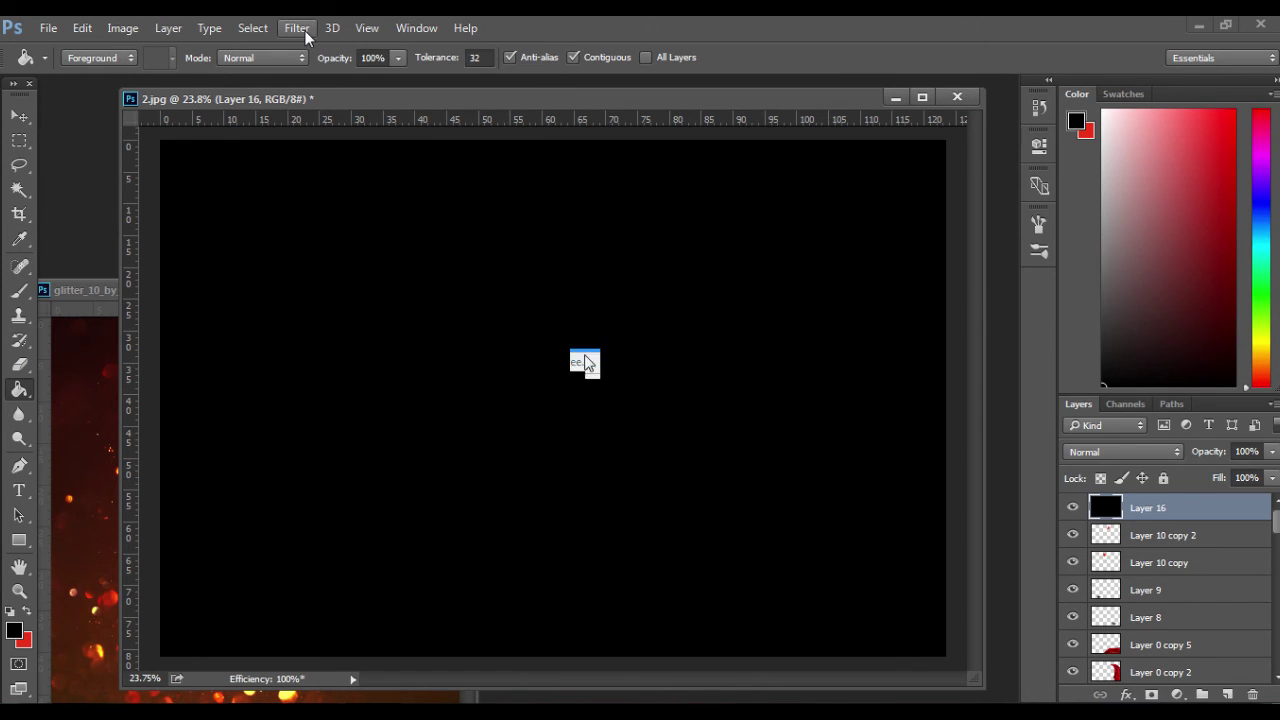
{"action": "left_click", "coordinate": [604, 442]}
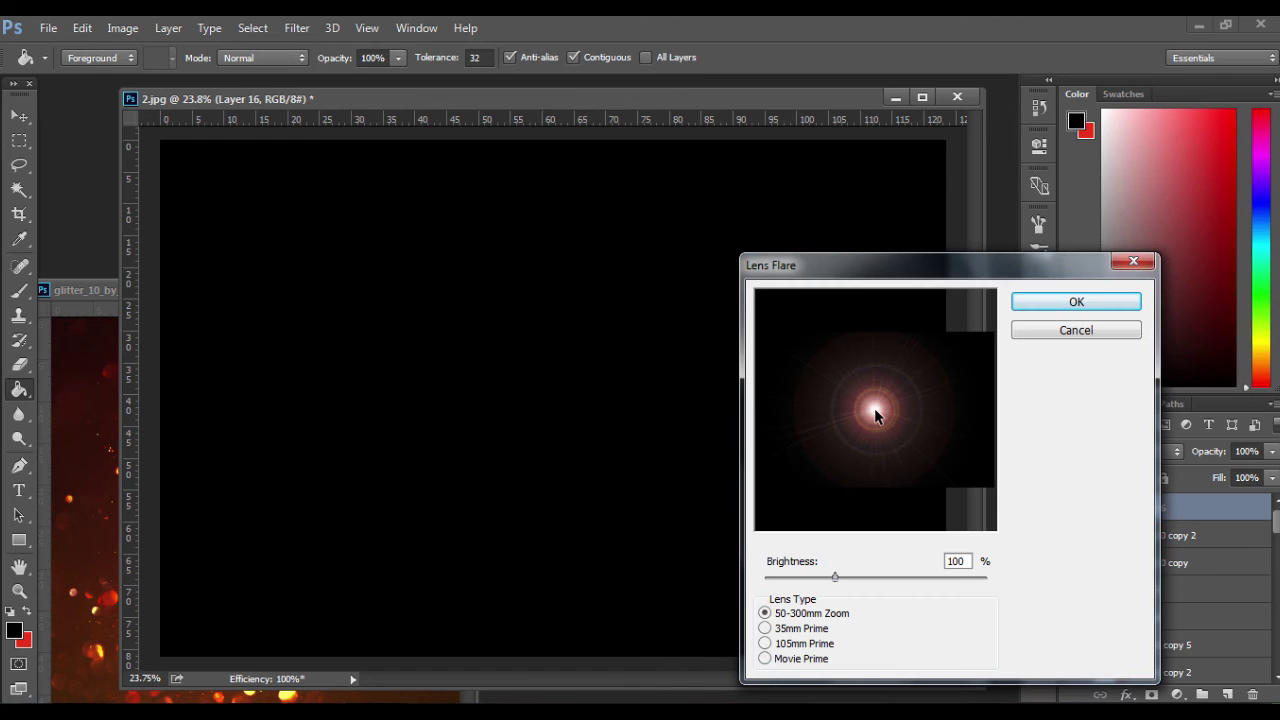
{"action": "left_click", "coordinate": [1053, 311]}
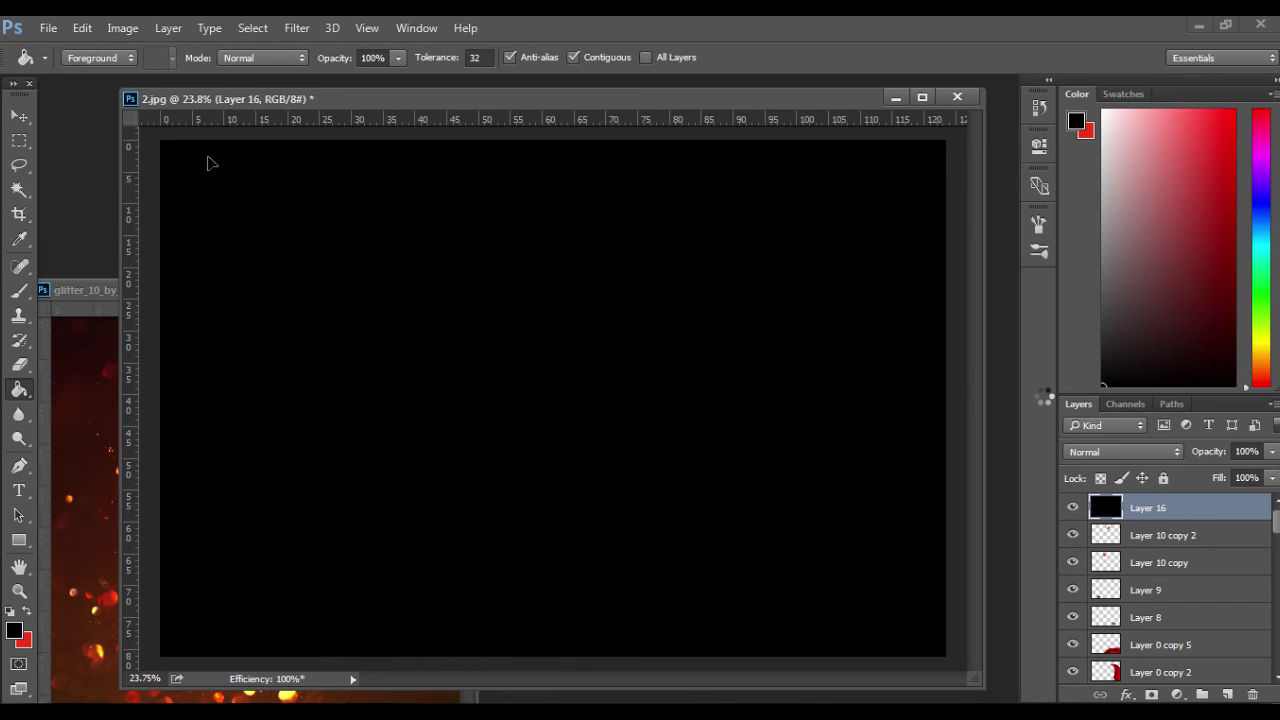
Scale the lens flare layer to about 26%, place it over the raised hand left of the headdress and blend it in Screen mode.
{"action": "key", "text": "v"}
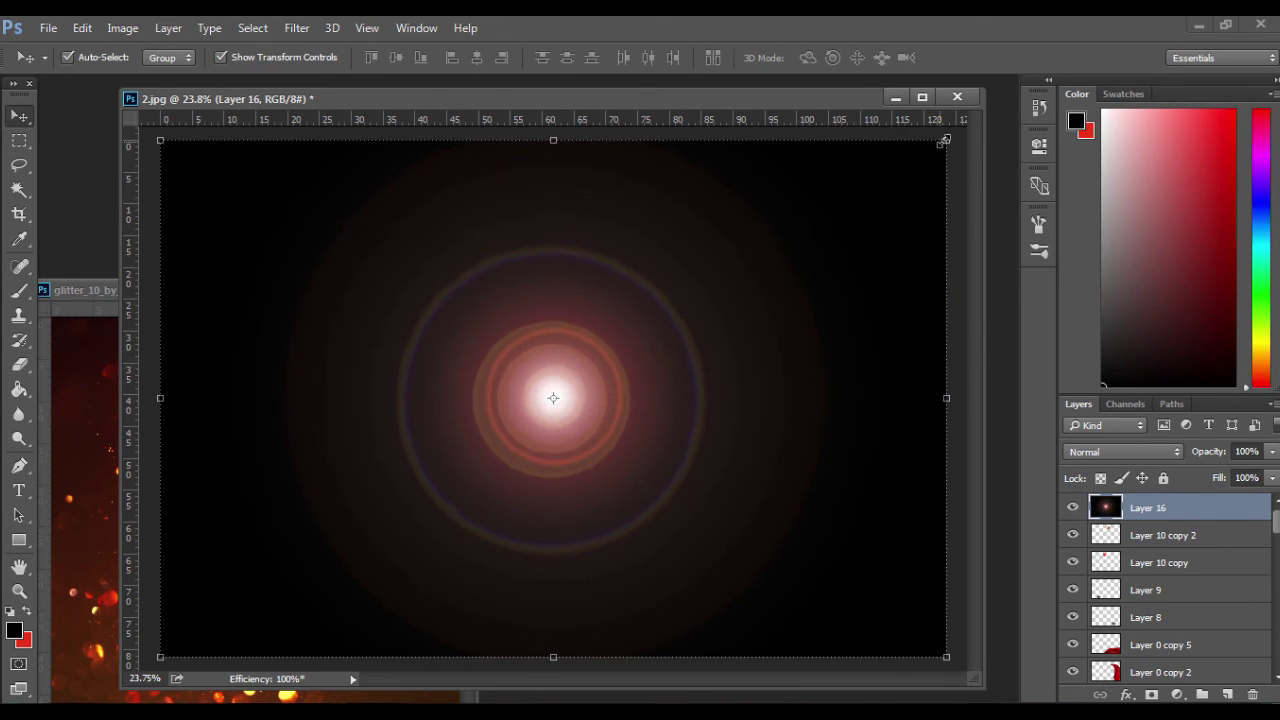
{"action": "left_click_drag", "start_coordinate": [614, 366], "coordinate": [548, 236]}
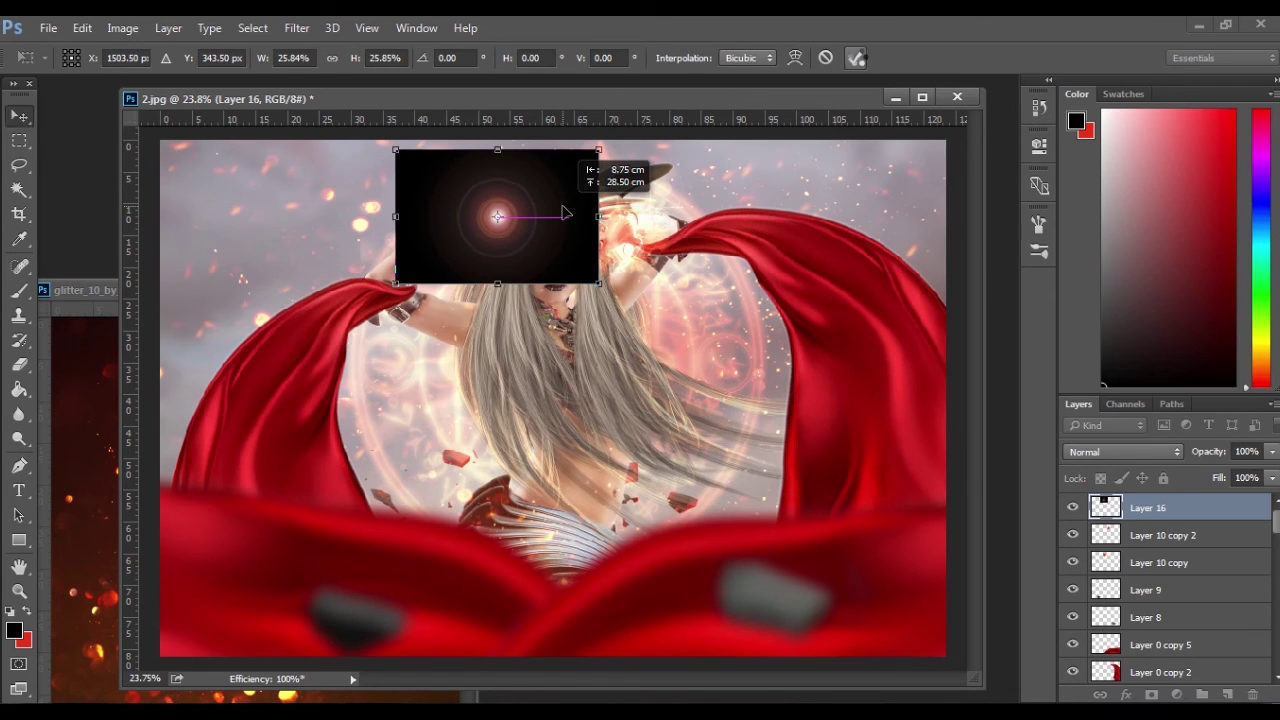
{"action": "left_click", "coordinate": [1123, 451]}
{"action": "left_click", "coordinate": [1105, 203]}
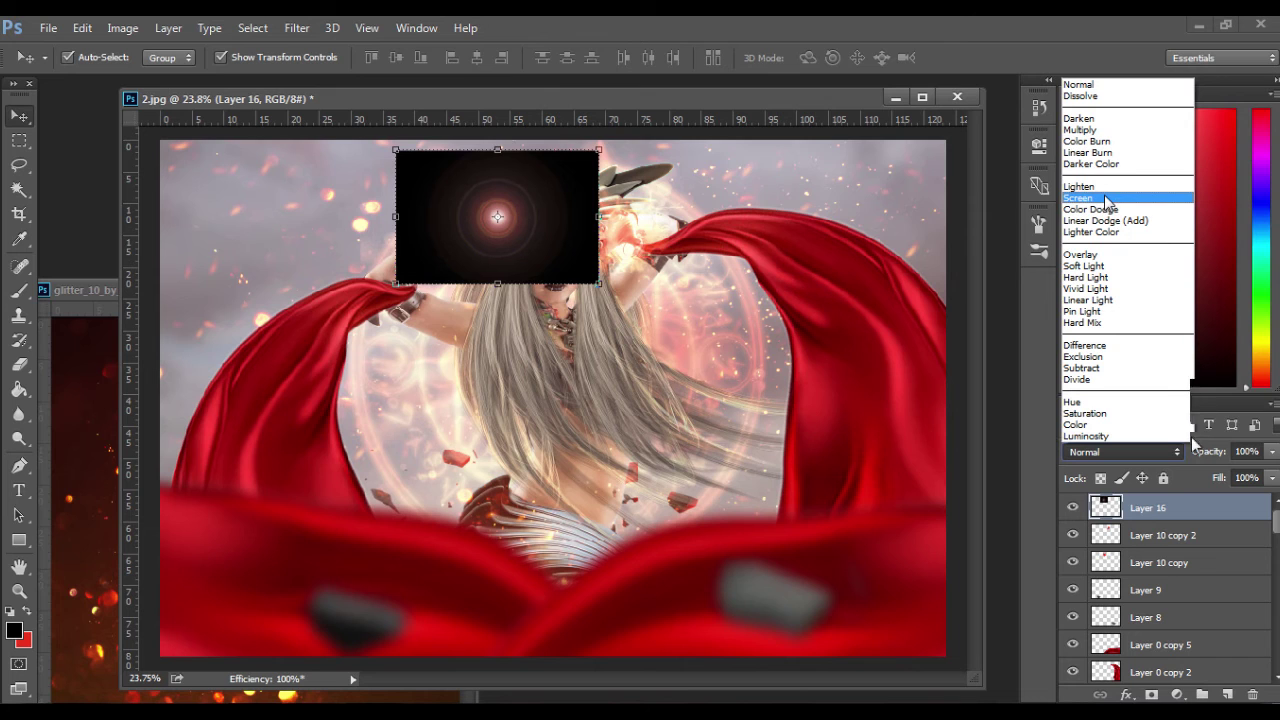
Add a layer mask to the lens flare and paint out its visible outer edges with the soft black brush.
{"action": "left_click", "coordinate": [1153, 694]}
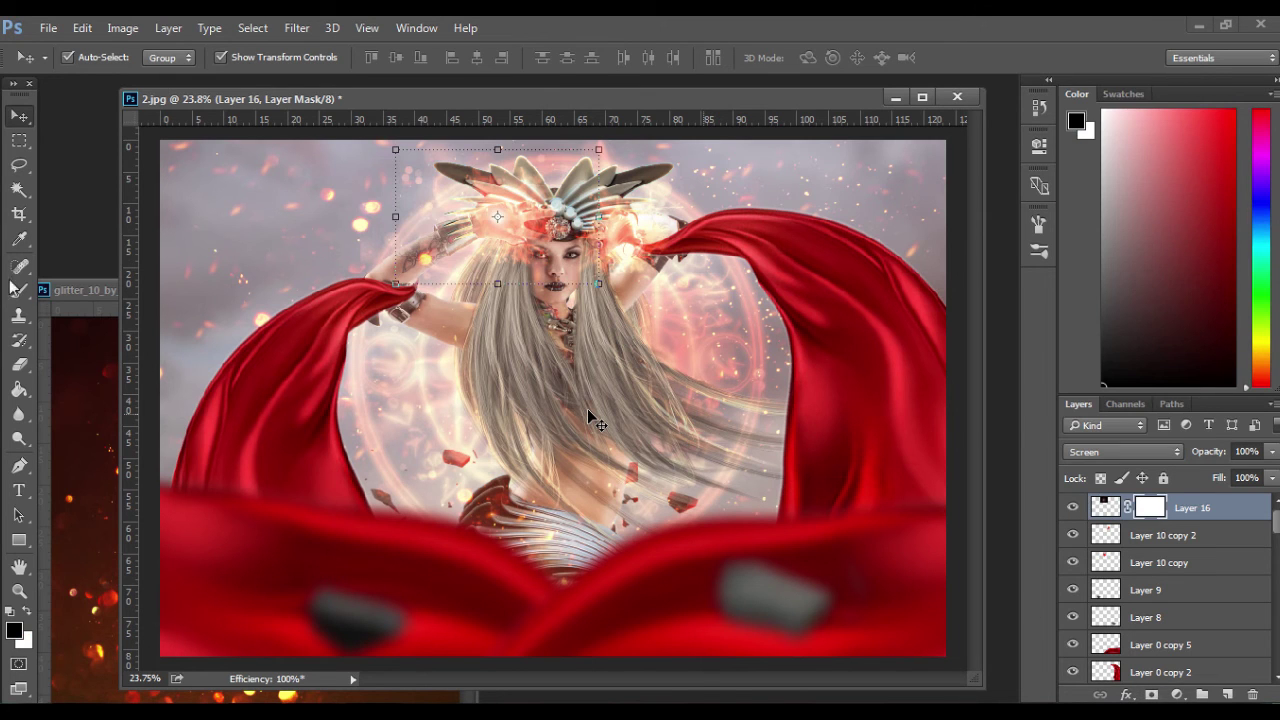
{"action": "left_click", "coordinate": [18, 289]}
{"action": "left_click", "coordinate": [21, 119]}
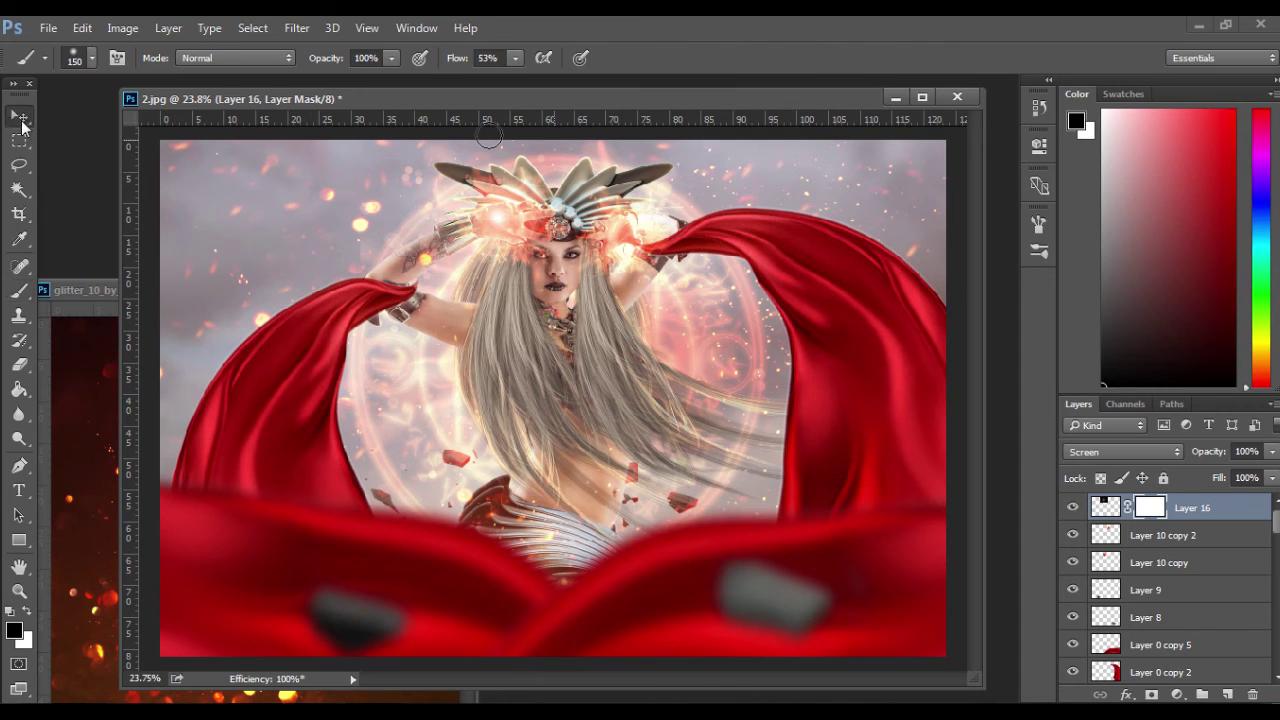
Enlarge the masked lens flare proportionally around its centre to nearly twice its size.
{"action": "key", "text": "ctrl+t"}
{"action": "left_click_drag", "start_coordinate": [604, 286], "coordinate": [684, 333]}
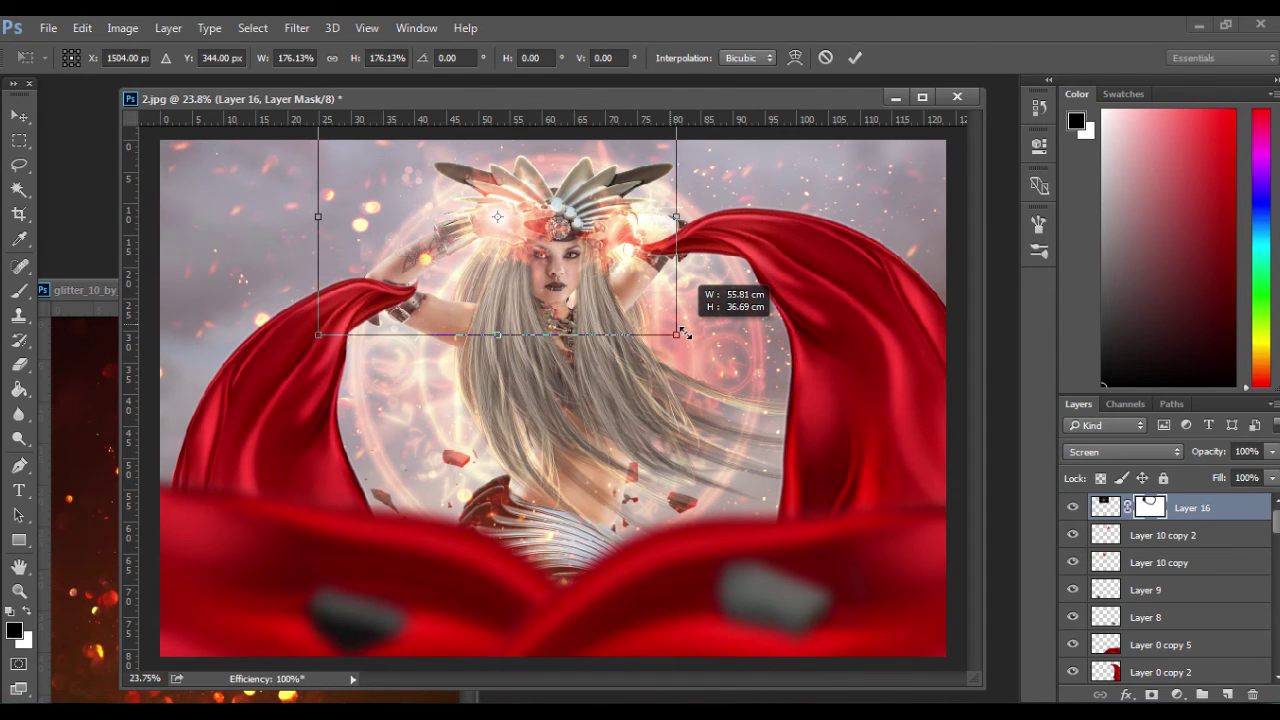
{"action": "key", "text": "Return"}
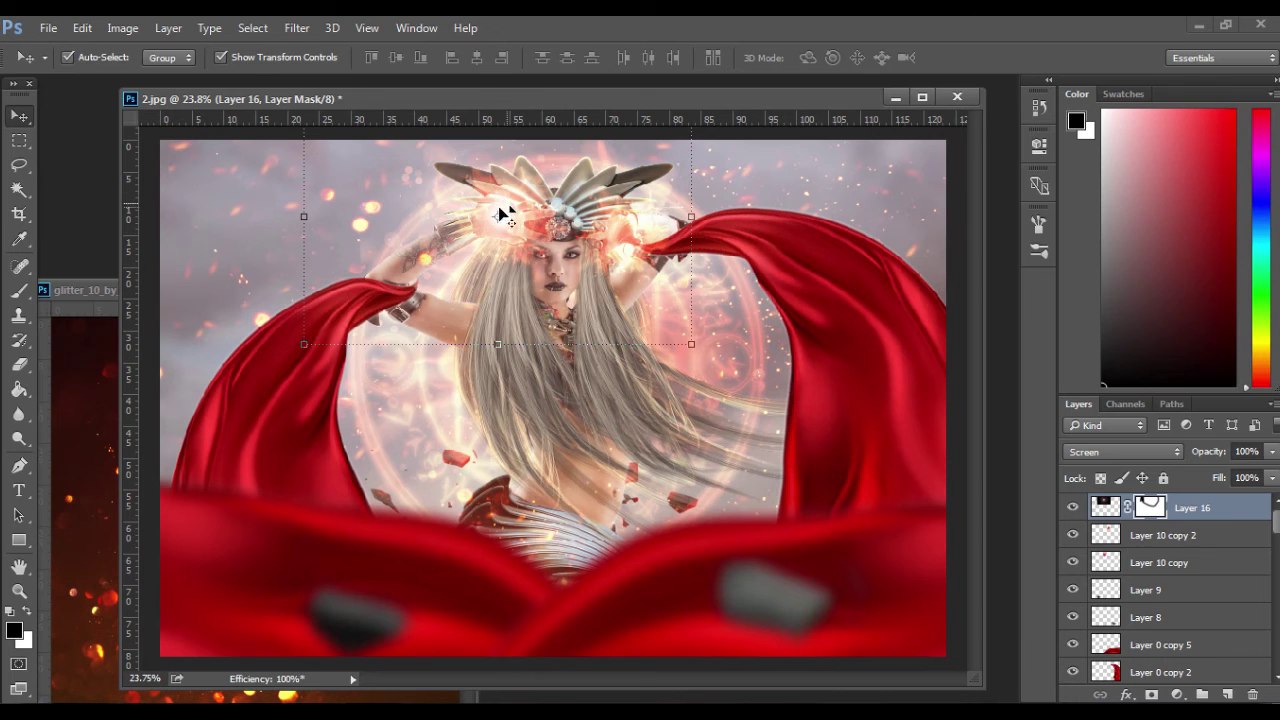
Duplicate the masked lens flare layer, place the copy over the other raised hand and shrink it slightly.
{"action": "key", "text": "ctrl+j"}
{"action": "left_click_drag", "start_coordinate": [500, 210], "coordinate": [628, 224]}
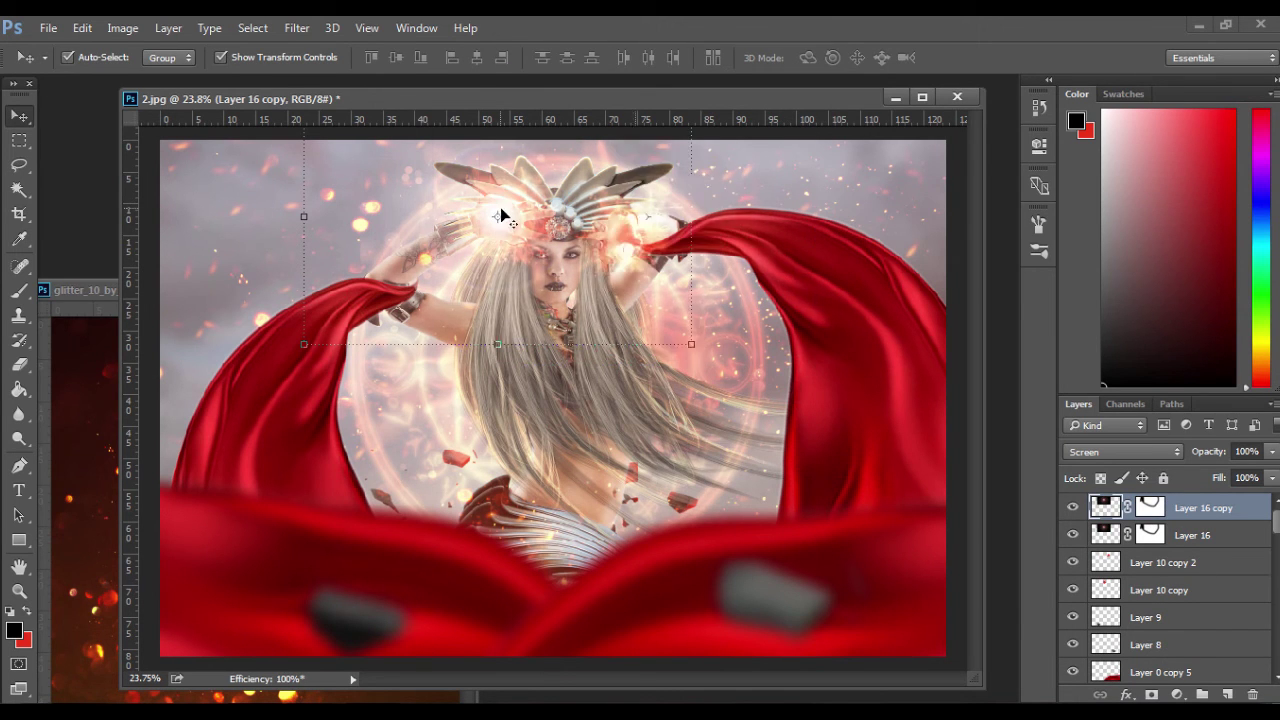
{"action": "key", "text": "ctrl+t"}
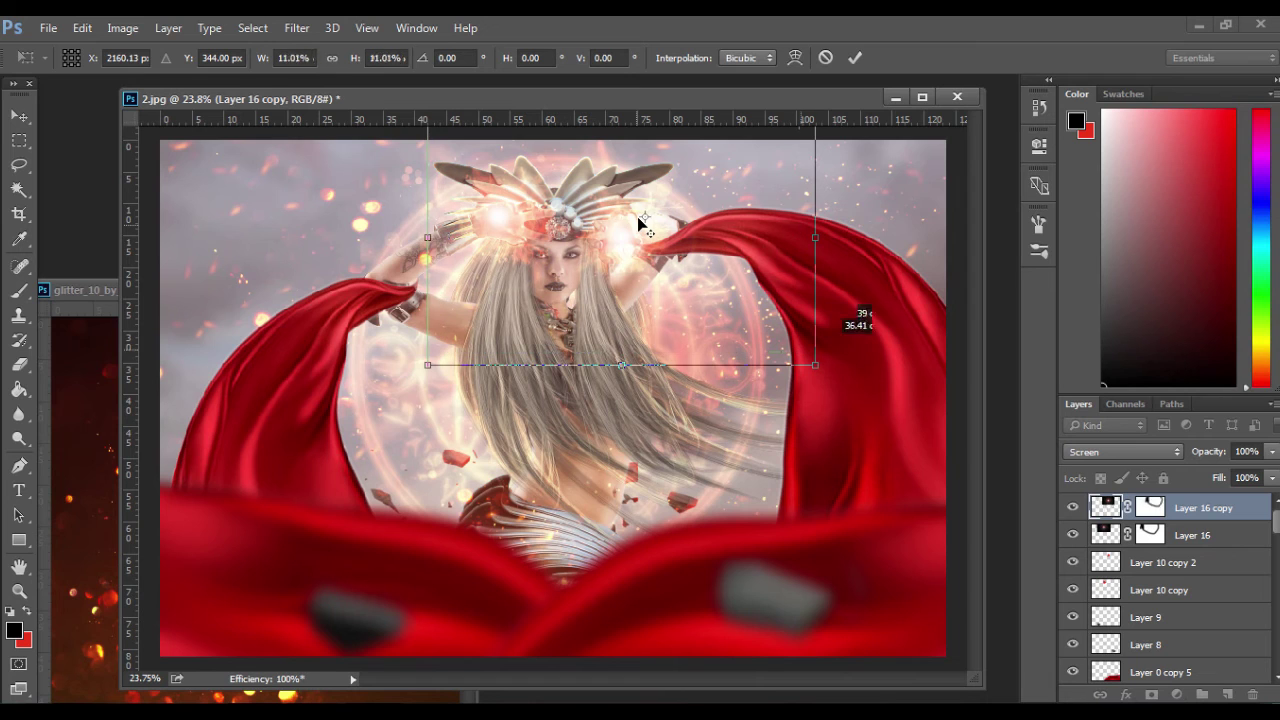
{"action": "key", "text": "Return"}
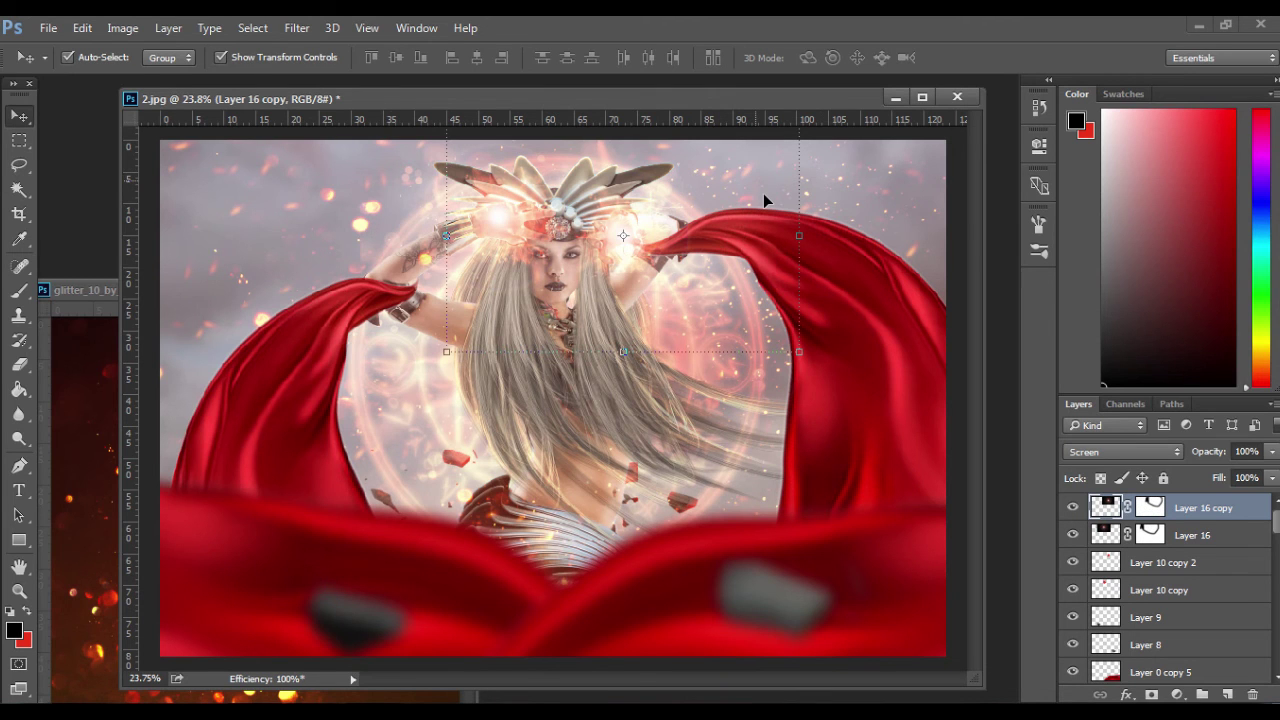
Nudge the original flare slightly outward on its hand and scale the flare copy to about 71% over the other hand.
{"action": "left_click", "coordinate": [507, 223]}
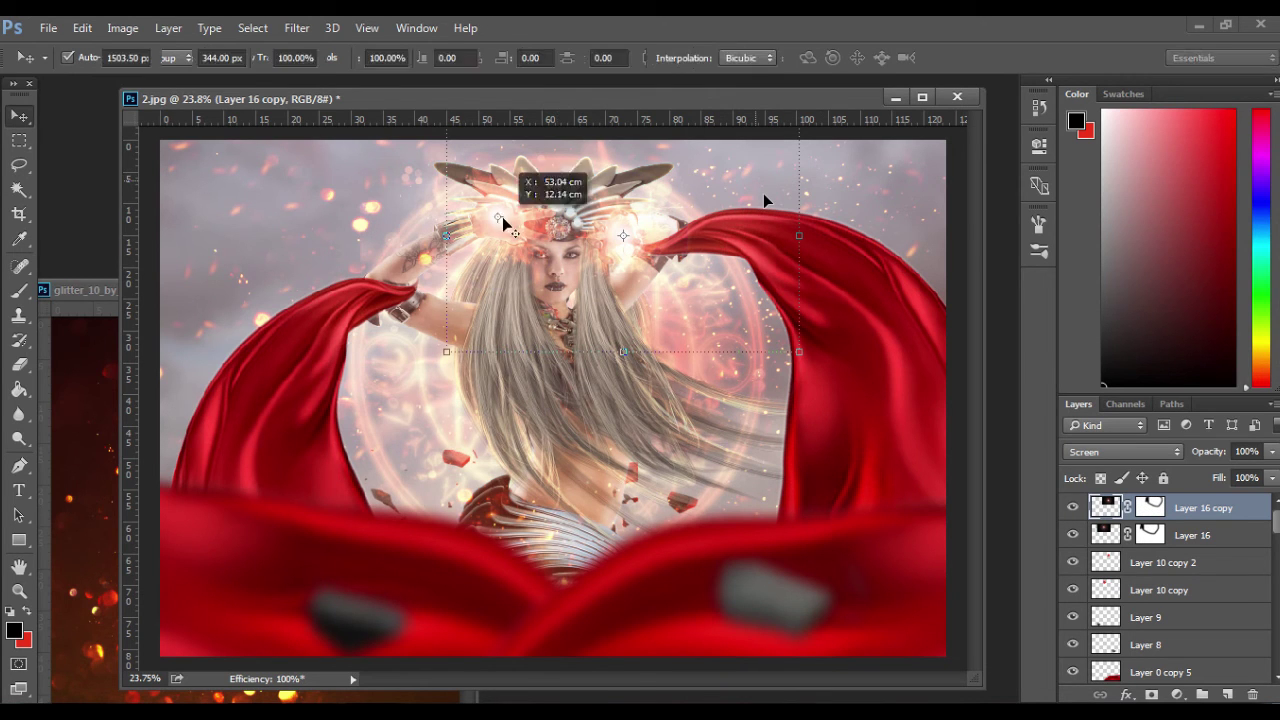
{"action": "left_click_drag", "start_coordinate": [534, 204], "coordinate": [520, 210]}
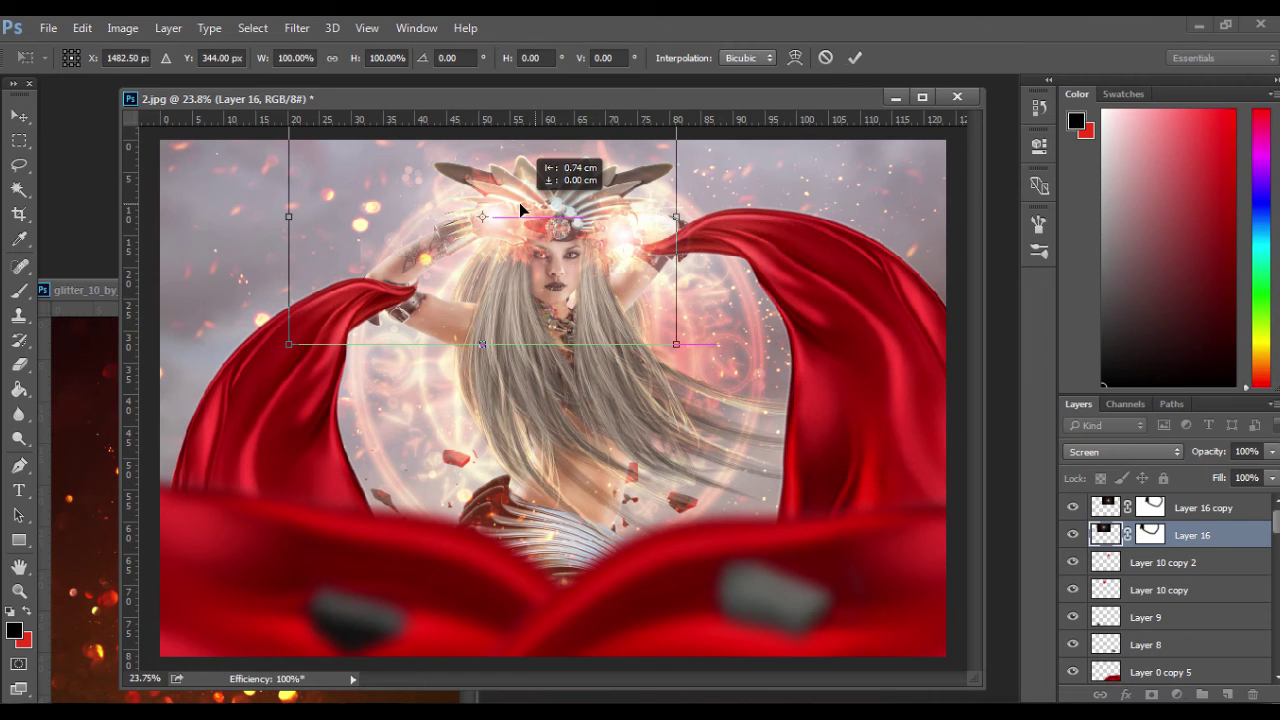
{"action": "left_click", "coordinate": [650, 234]}
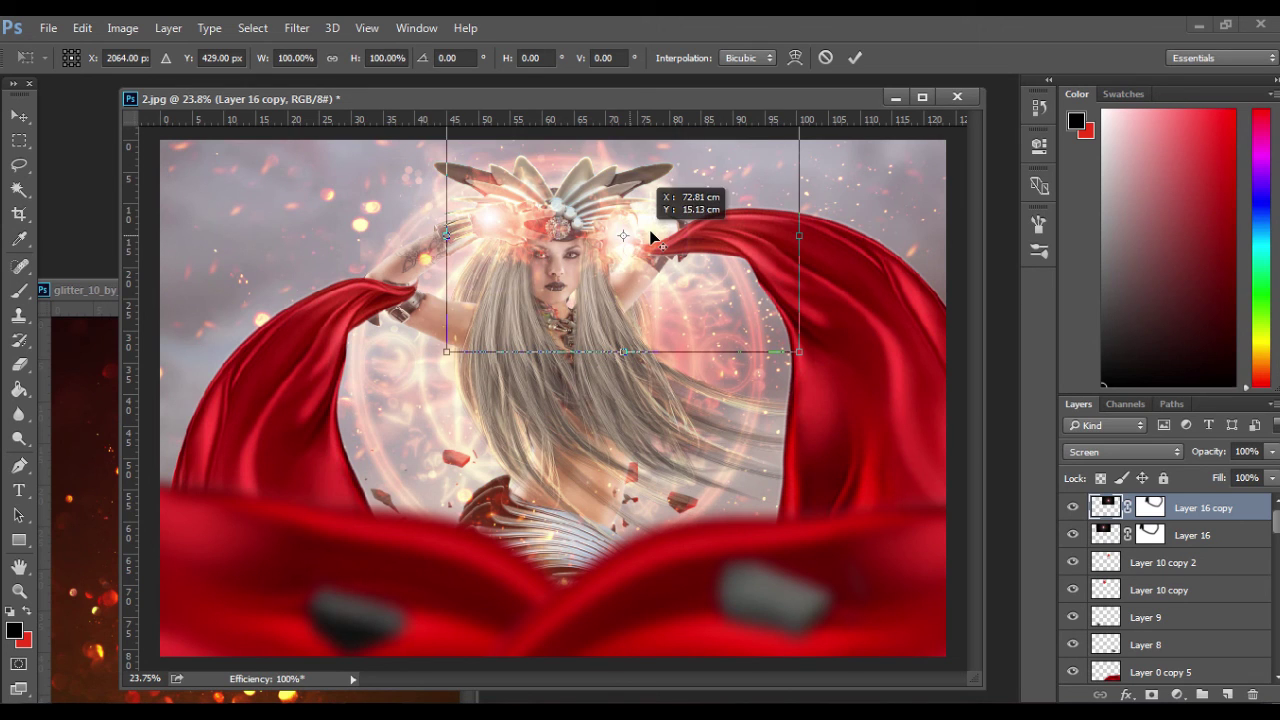
{"action": "left_click_drag", "start_coordinate": [623, 235], "coordinate": [648, 231]}
{"action": "left_click_drag", "start_coordinate": [799, 351], "coordinate": [756, 317]}
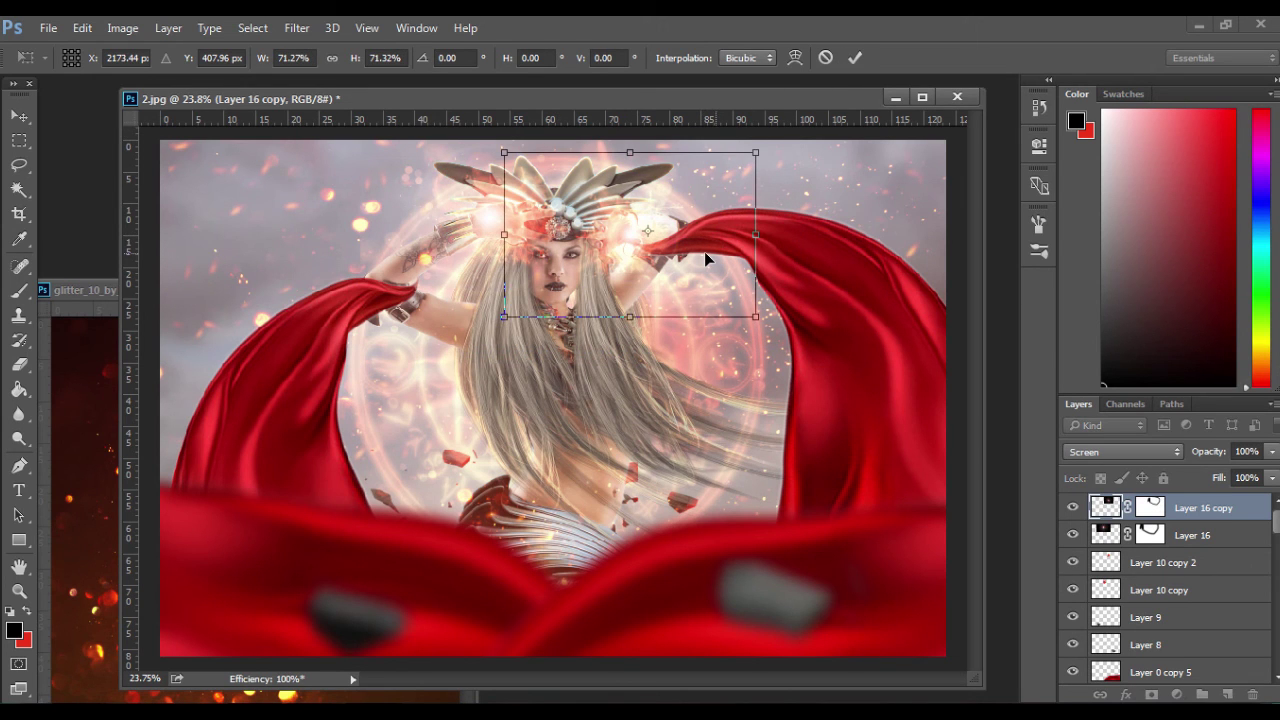
{"action": "left_click", "coordinate": [853, 57]}
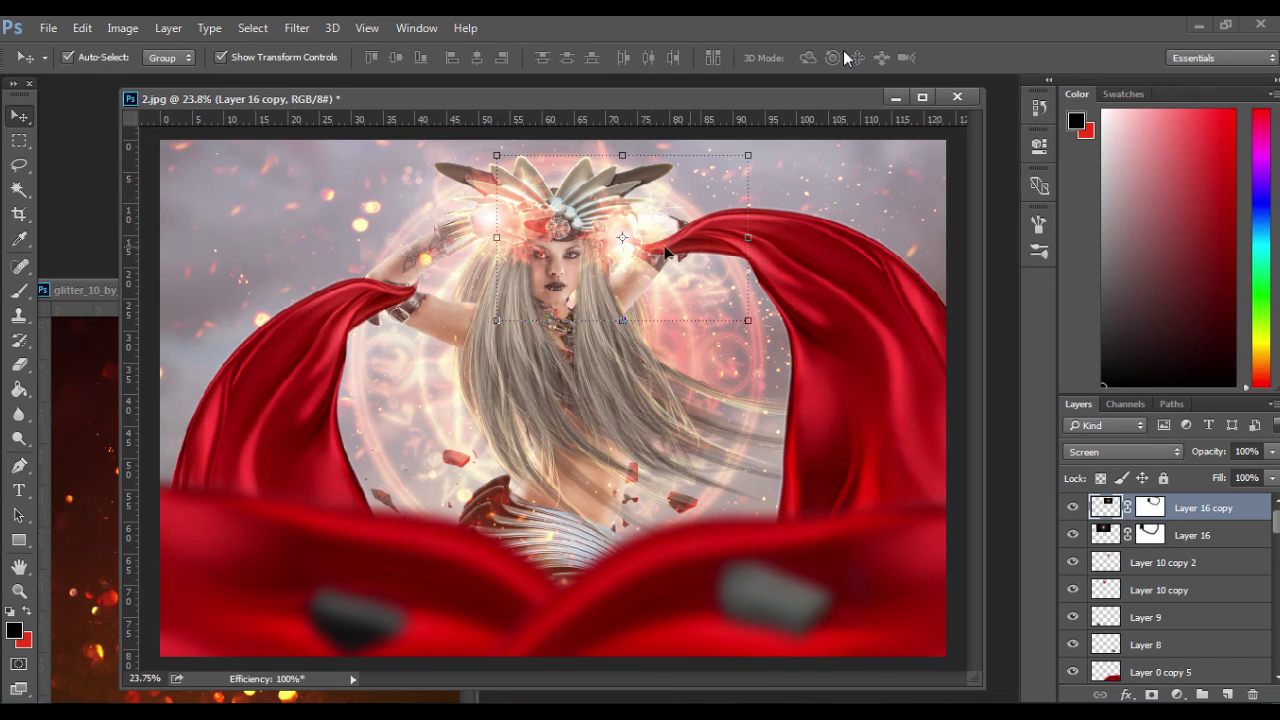
Add a new layer above the flares and select everything outside a large ellipse around the woman with a 70 px feather.
{"action": "left_click", "coordinate": [242, 270]}
{"action": "scroll", "coordinate": [1195, 535], "scroll_direction": "up", "scroll_amount": 5}
{"action": "left_click", "coordinate": [1197, 518]}
{"action": "left_click", "coordinate": [1227, 696]}
{"action": "key", "text": "b"}
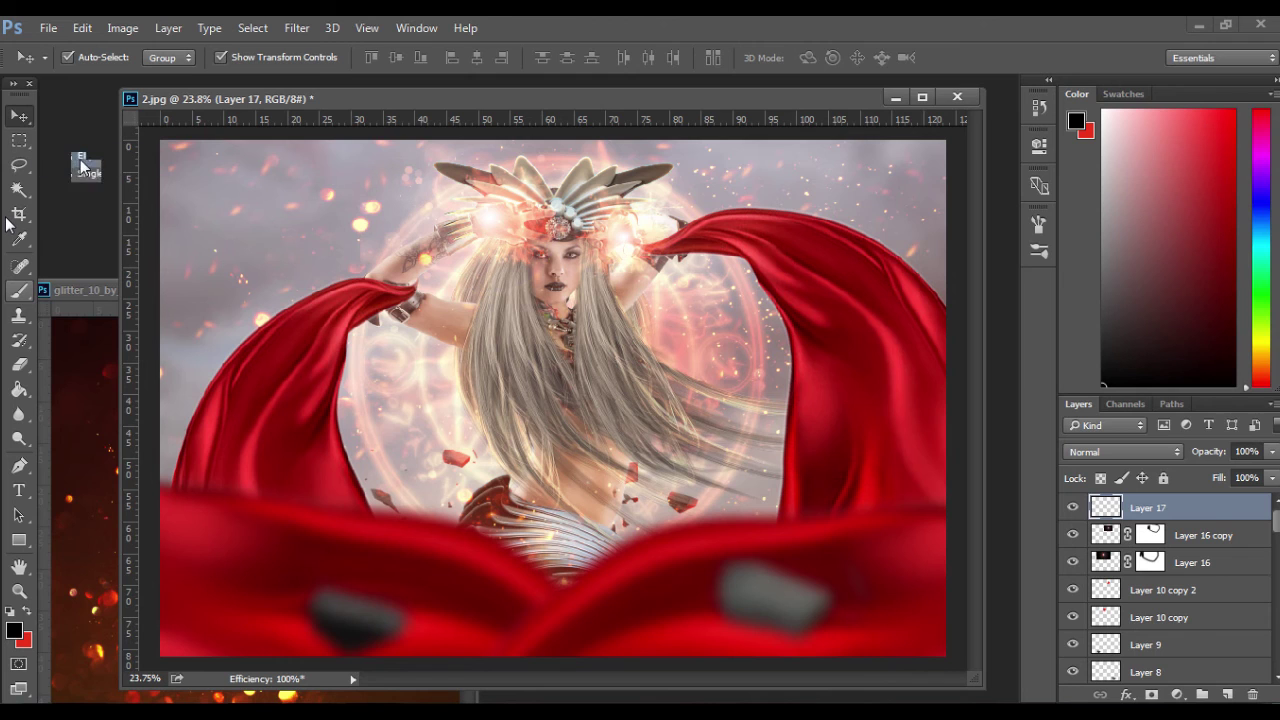
{"action": "left_click", "coordinate": [80, 159]}
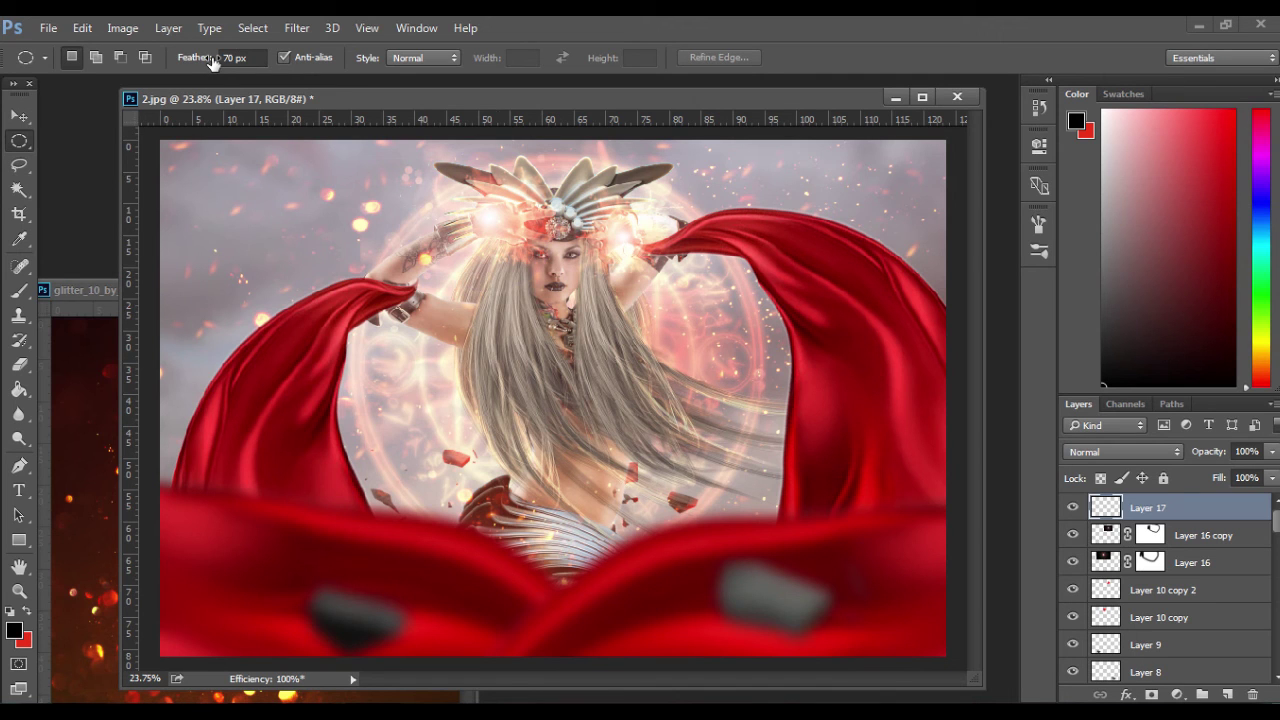
{"action": "mouse_move", "coordinate": [779, 521]}
{"action": "left_mouse_down"}
{"action": "mouse_move", "coordinate": [877, 596]}
{"action": "mouse_move", "coordinate": [875, 570]}
{"action": "mouse_move", "coordinate": [802, 520]}
{"action": "left_mouse_up"}
{"action": "key", "text": "ctrl+shift+i"}
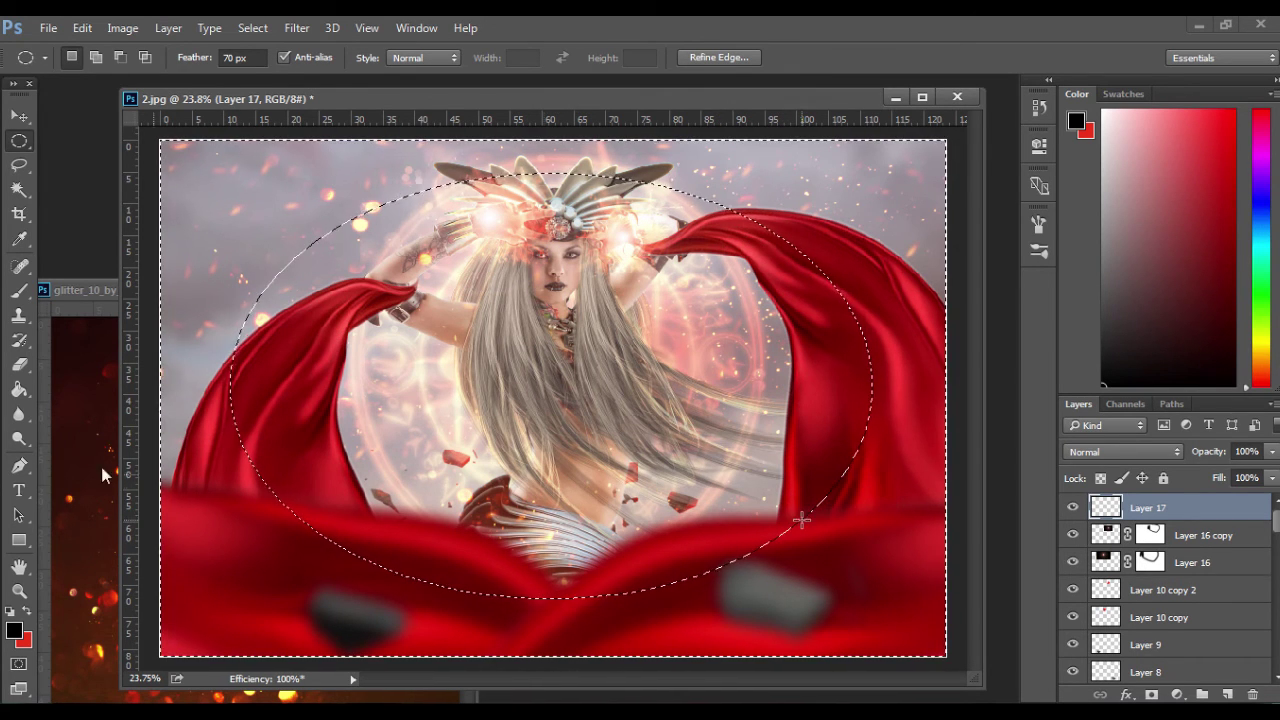
Fill the selected outer area with black, deselect it and lower the vignette layer's opacity to 34%.
{"action": "left_click", "coordinate": [33, 392]}
{"action": "key", "text": "alt+BackSpace"}
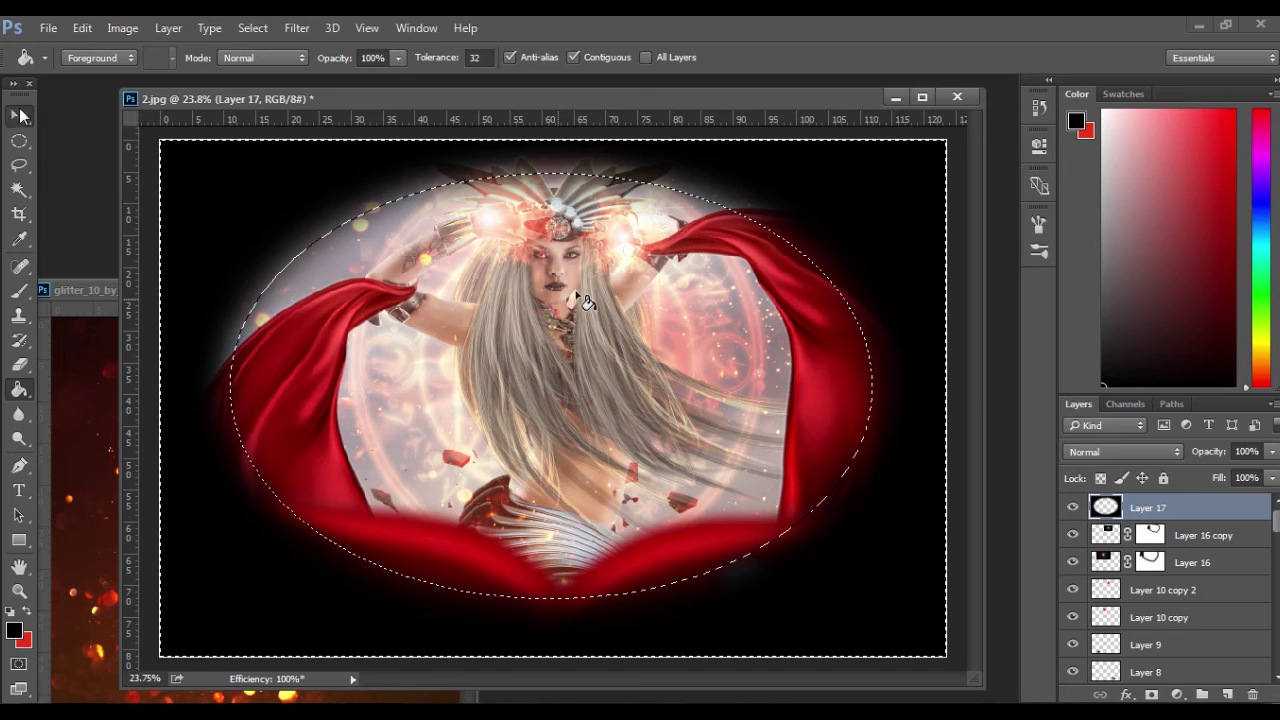
{"action": "left_click", "coordinate": [19, 116]}
{"action": "key", "text": "ctrl+d"}
{"action": "left_click", "coordinate": [1272, 453]}
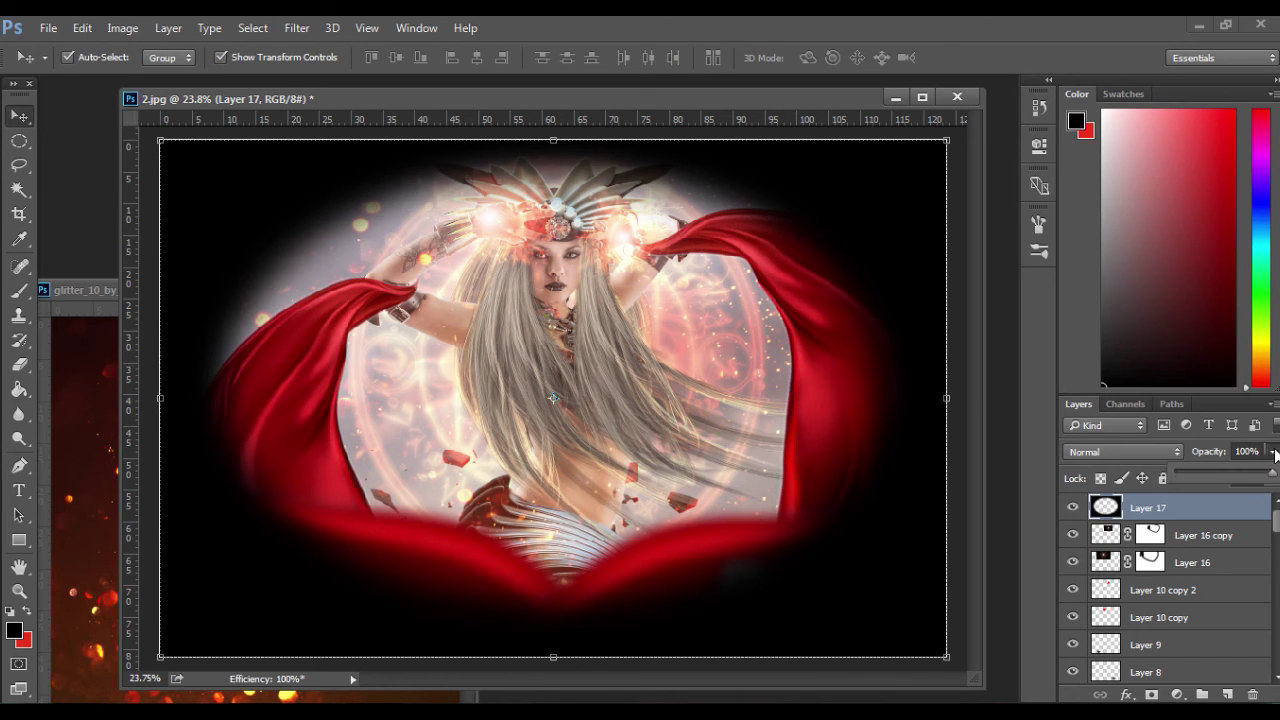
{"action": "left_click_drag", "start_coordinate": [1242, 473], "coordinate": [1197, 479]}
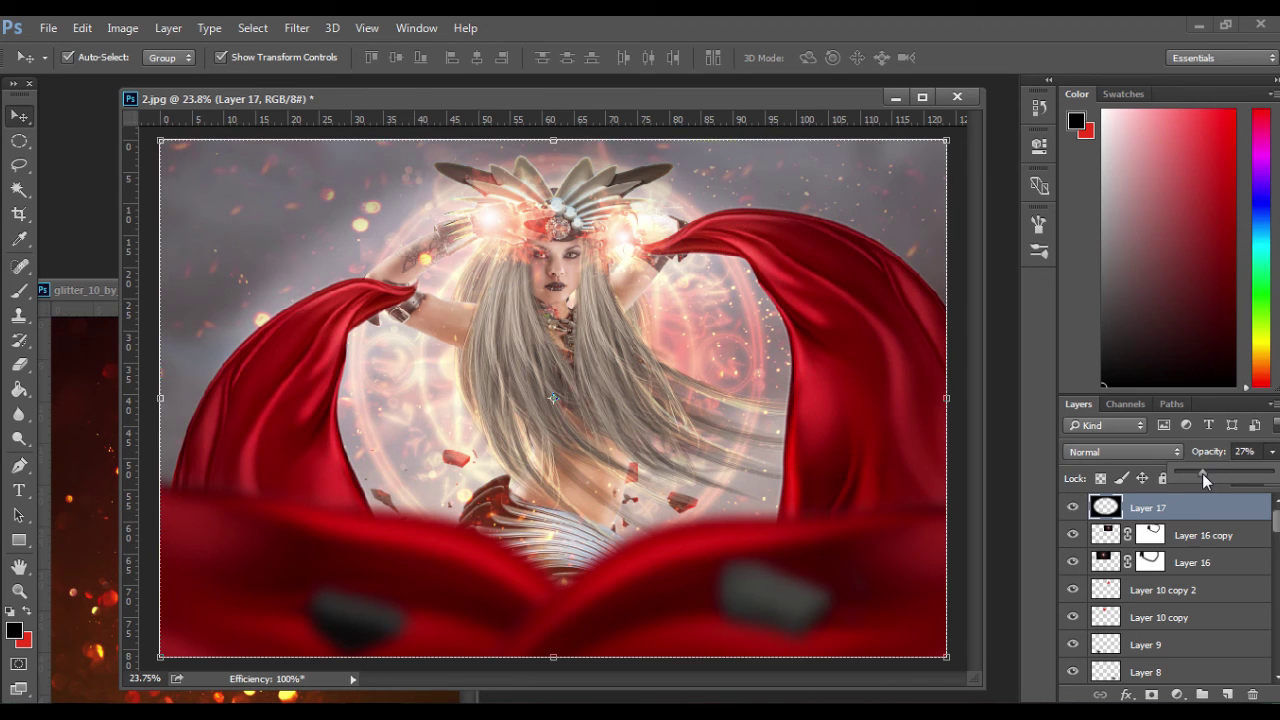
{"action": "left_click_drag", "start_coordinate": [1202, 477], "coordinate": [1215, 477]}
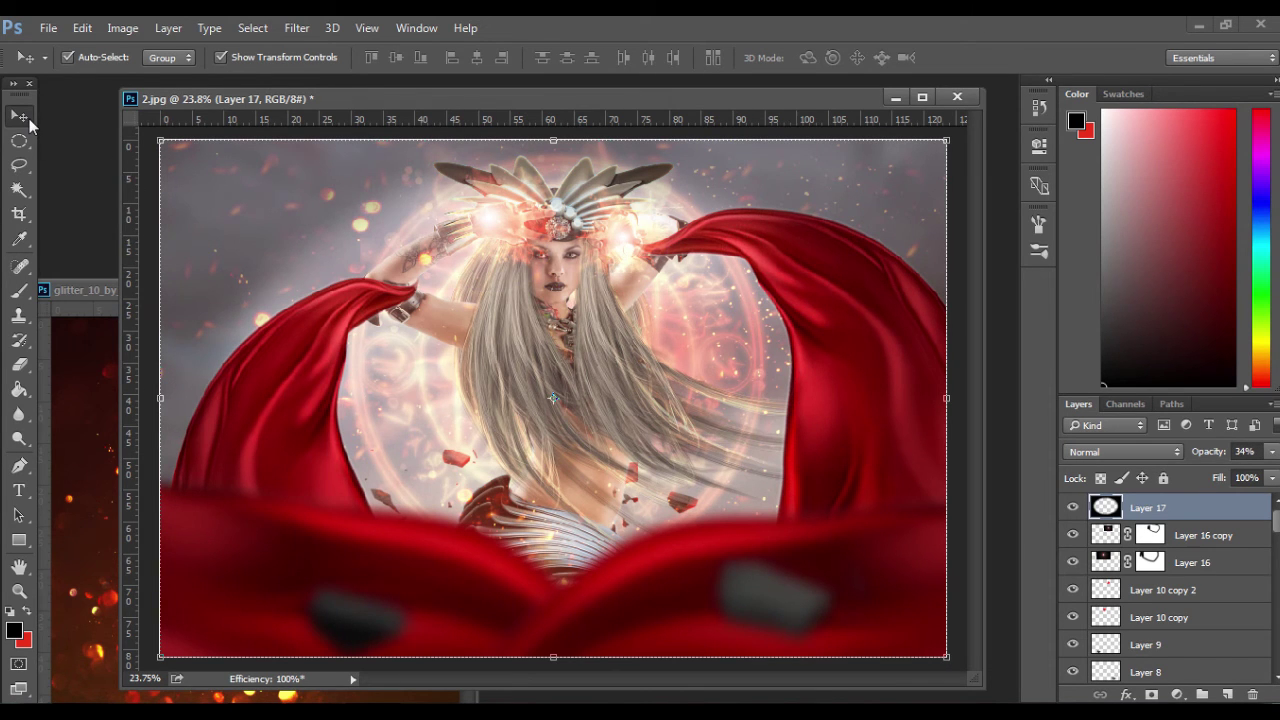
Enlarge the vignette layer proportionally around its centre to about 122% and set its opacity to 48%.
{"action": "left_click_drag", "start_coordinate": [946, 140], "coordinate": [849, 196]}
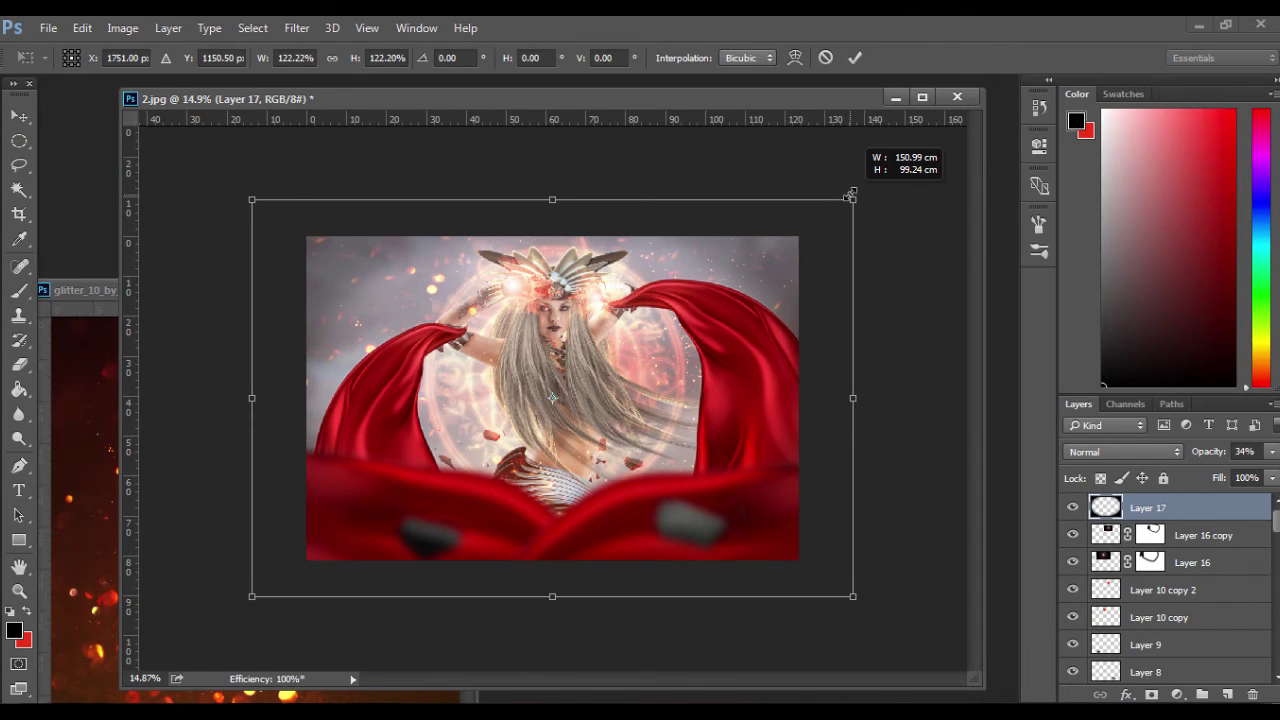
{"action": "left_click", "coordinate": [854, 57]}
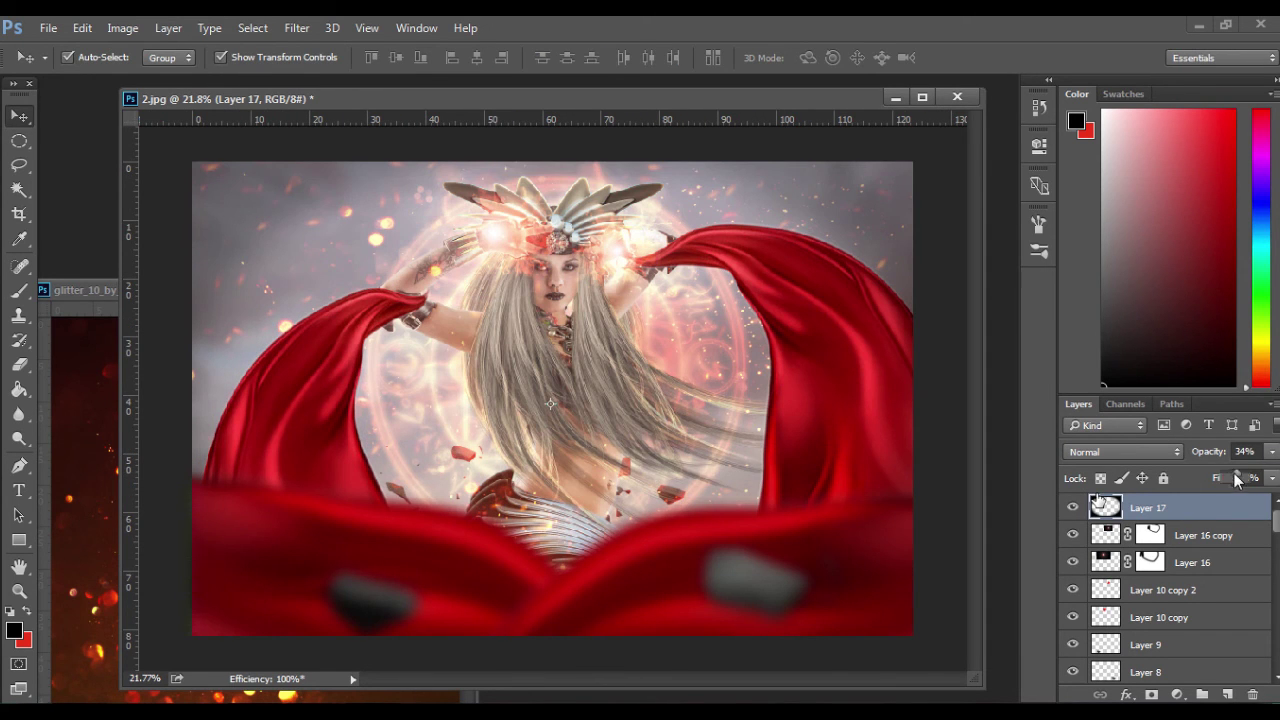
{"action": "left_click", "coordinate": [1272, 452]}
{"action": "left_click_drag", "start_coordinate": [1214, 475], "coordinate": [1228, 477]}
Blend the vignette layer in Overlay mode and nudge the original hand flare down by about 0.32 cm.
{"action": "left_click", "coordinate": [1098, 453]}
{"action": "left_click", "coordinate": [1128, 167]}
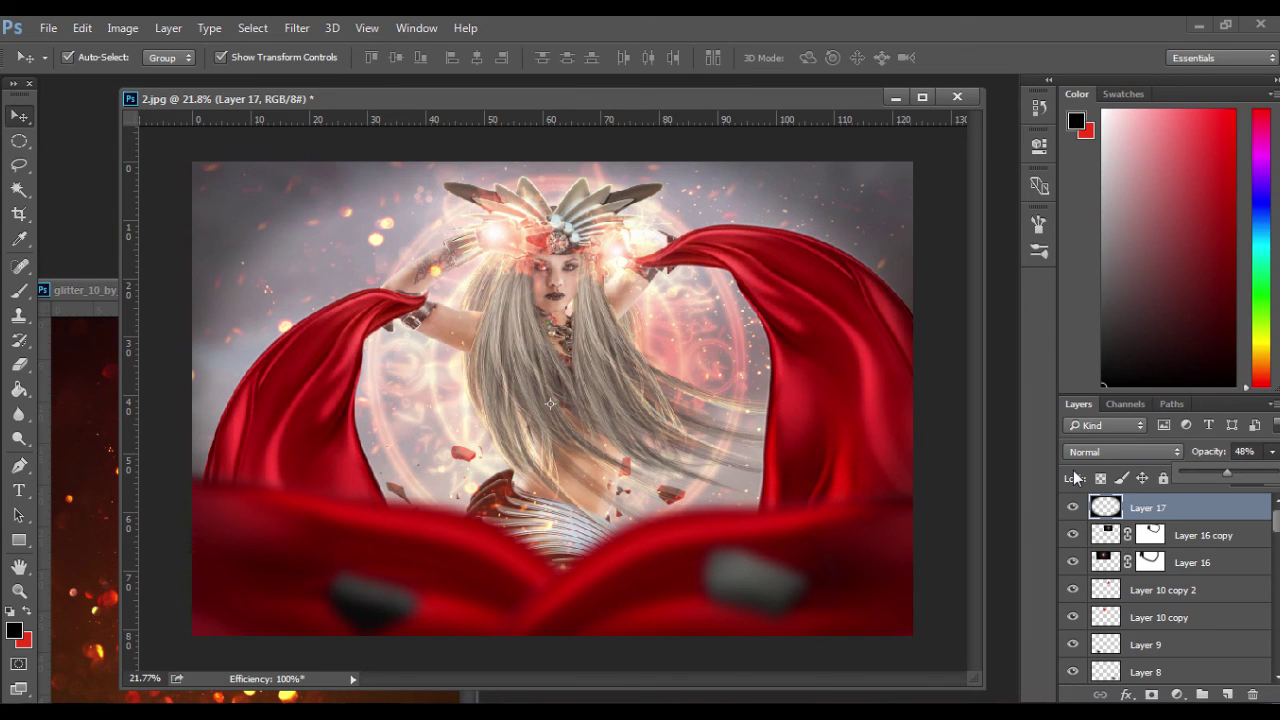
{"action": "scroll", "coordinate": [1134, 453], "scroll_direction": "down", "scroll_amount": 4}
{"action": "scroll", "coordinate": [1134, 453], "scroll_direction": "up", "scroll_amount": 1}
{"action": "scroll", "coordinate": [1134, 453], "scroll_direction": "down", "scroll_amount": 6}
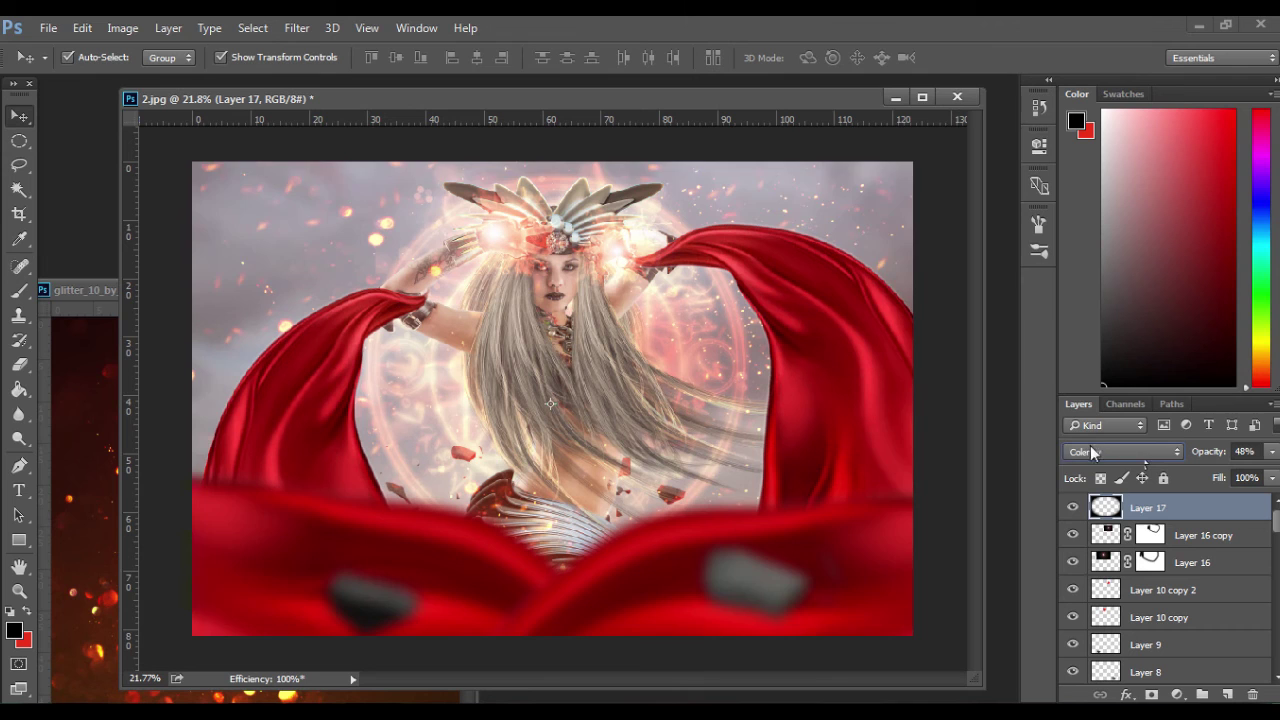
{"action": "scroll", "coordinate": [1091, 446], "scroll_direction": "down", "scroll_amount": 3}
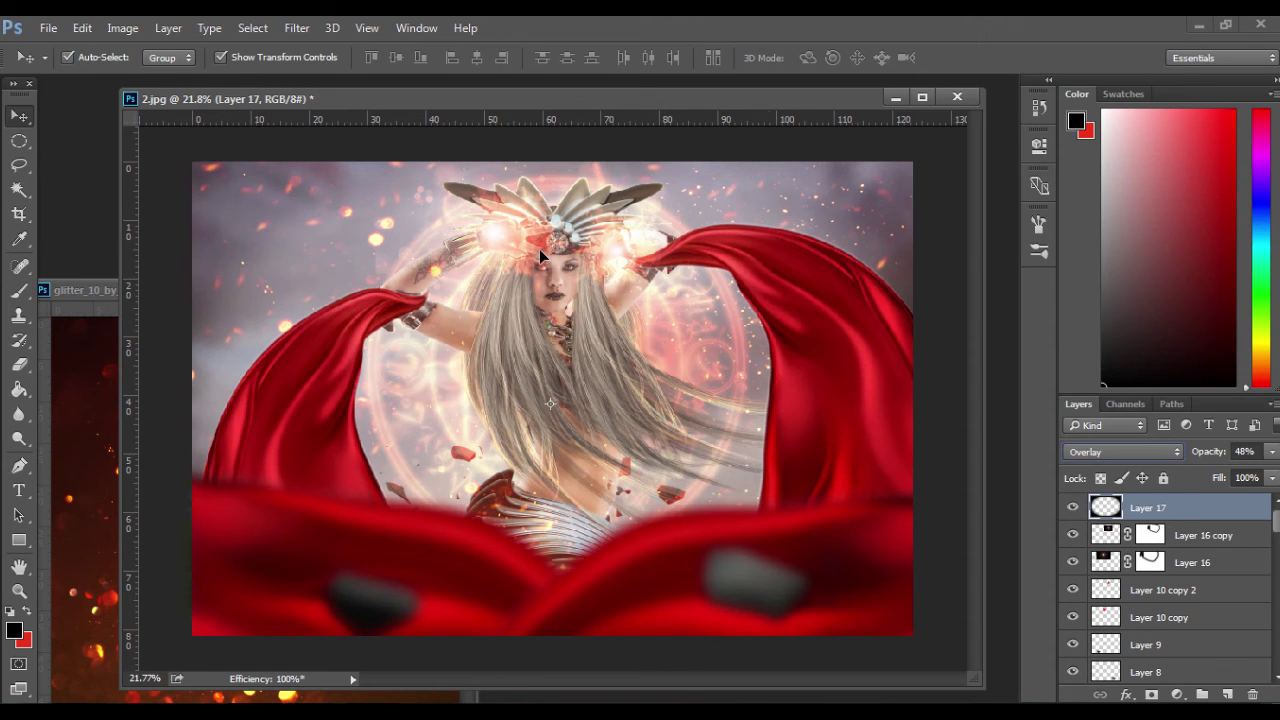
{"action": "mouse_move", "coordinate": [539, 249]}
{"action": "left_mouse_down"}
{"action": "mouse_move", "coordinate": [523, 254]}
{"action": "mouse_move", "coordinate": [533, 261]}
{"action": "left_mouse_up"}
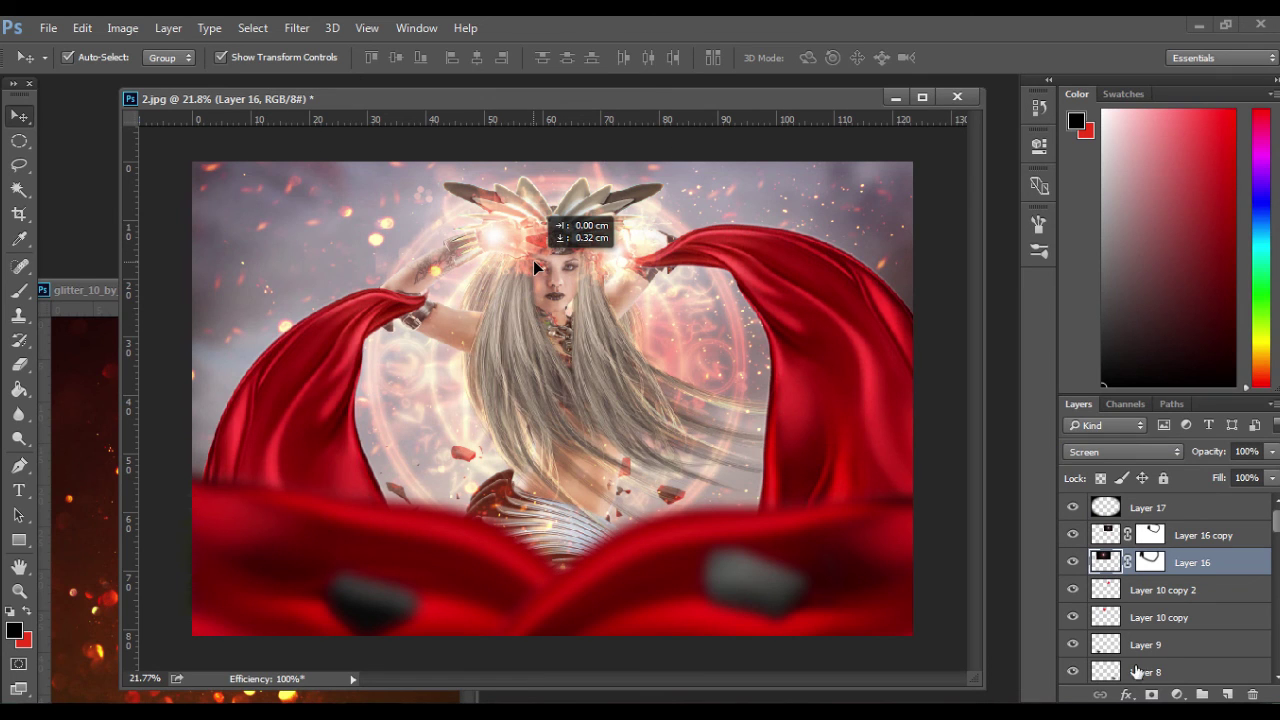
Search the layer stack for the hidden Layer 2 near the background layers.
{"action": "scroll", "coordinate": [1152, 640], "scroll_direction": "down", "scroll_amount": 10}
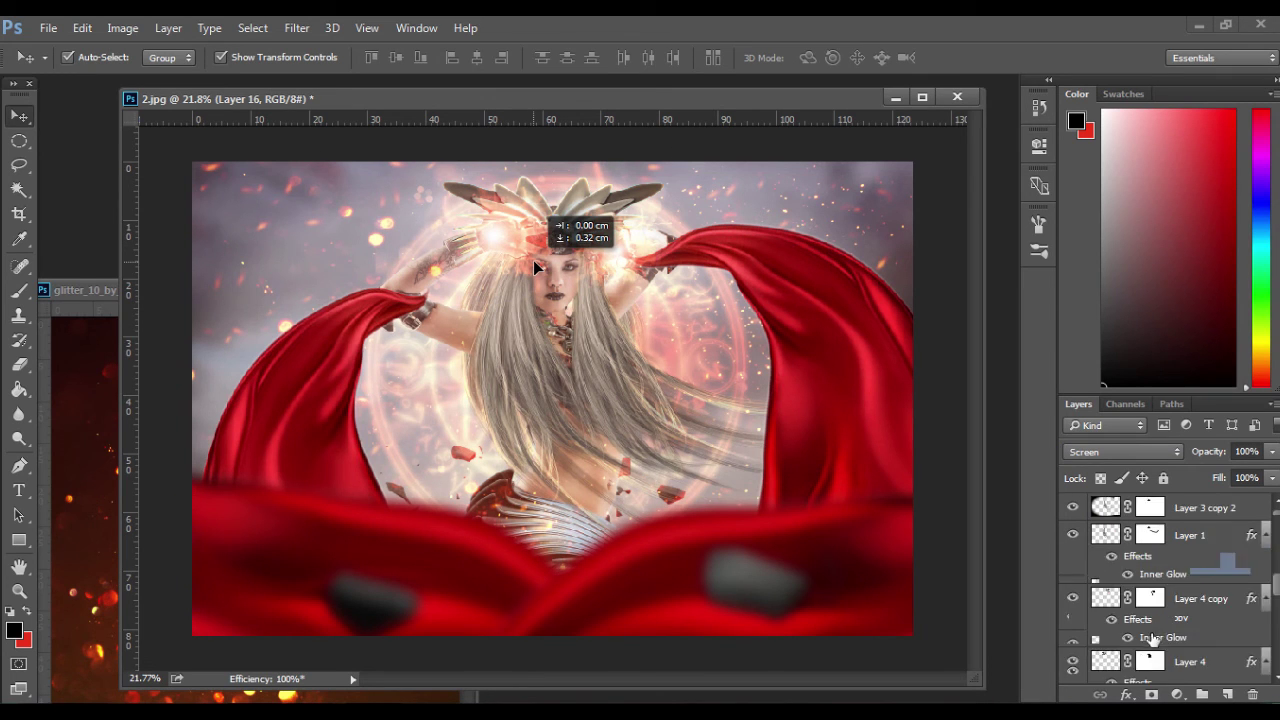
{"action": "scroll", "coordinate": [1160, 607], "scroll_direction": "down", "scroll_amount": 3}
{"action": "scroll", "coordinate": [1157, 607], "scroll_direction": "up", "scroll_amount": 3}
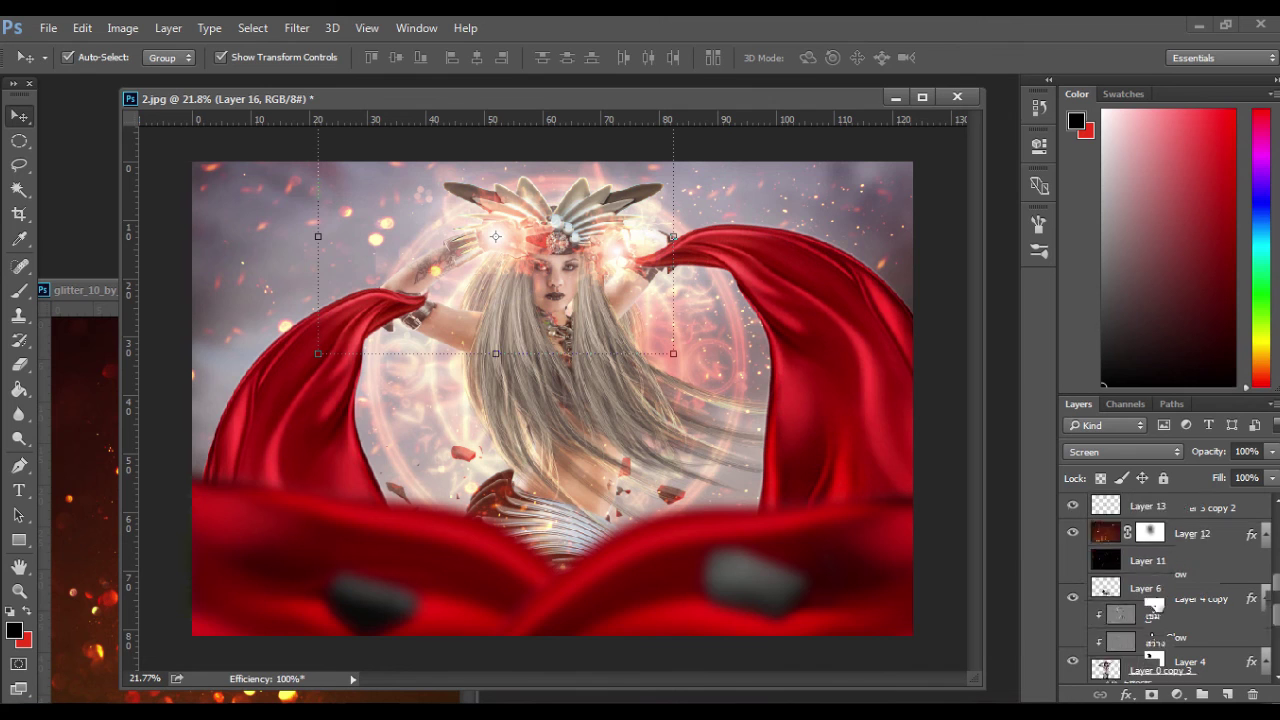
{"action": "scroll", "coordinate": [1100, 580], "scroll_direction": "down", "scroll_amount": 3}
{"action": "scroll", "coordinate": [1115, 596], "scroll_direction": "down", "scroll_amount": 3}
{"action": "scroll", "coordinate": [1112, 599], "scroll_direction": "up", "scroll_amount": 3}
{"action": "scroll", "coordinate": [1112, 599], "scroll_direction": "down", "scroll_amount": 5}
{"action": "scroll", "coordinate": [1118, 590], "scroll_direction": "up", "scroll_amount": 5}
{"action": "scroll", "coordinate": [1118, 589], "scroll_direction": "down", "scroll_amount": 4}
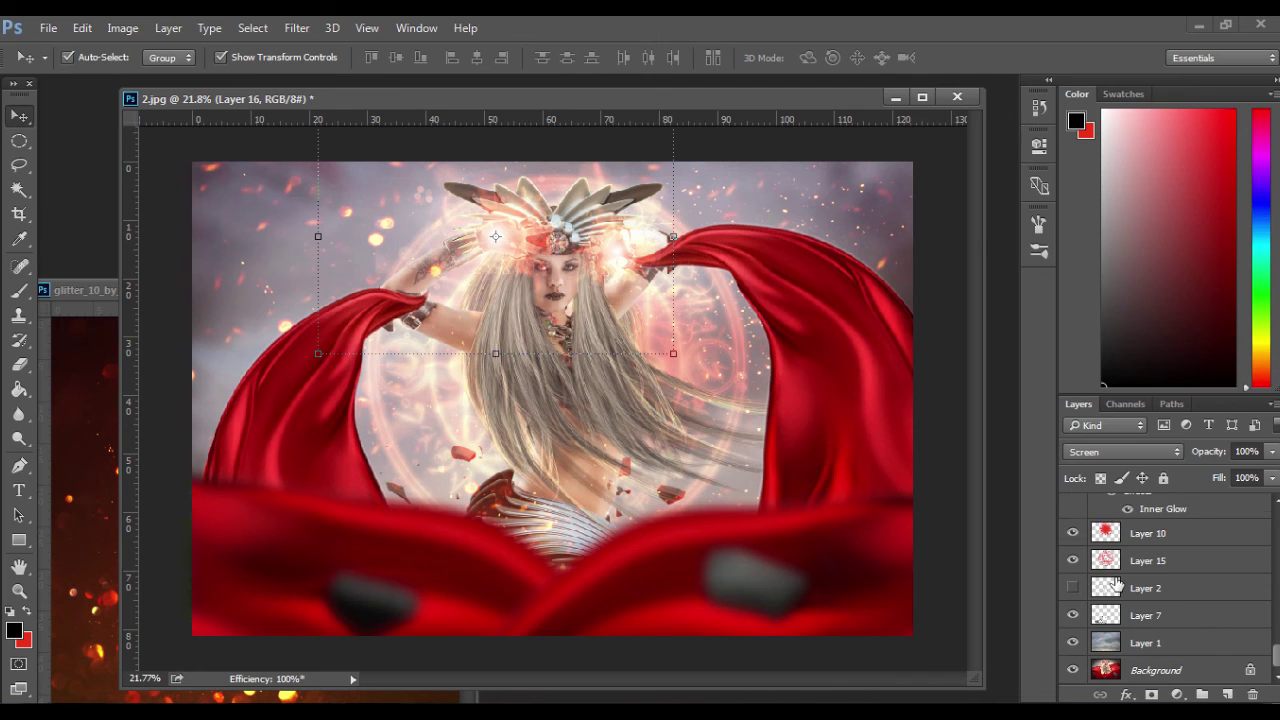
{"action": "scroll", "coordinate": [1117, 583], "scroll_direction": "up", "scroll_amount": 4}
{"action": "scroll", "coordinate": [1148, 624], "scroll_direction": "up", "scroll_amount": 3}
{"action": "scroll", "coordinate": [1118, 579], "scroll_direction": "down", "scroll_amount": 3}
{"action": "scroll", "coordinate": [1146, 622], "scroll_direction": "up", "scroll_amount": 4}
{"action": "scroll", "coordinate": [1118, 578], "scroll_direction": "down", "scroll_amount": 4}
{"action": "scroll", "coordinate": [1120, 585], "scroll_direction": "up", "scroll_amount": 3}
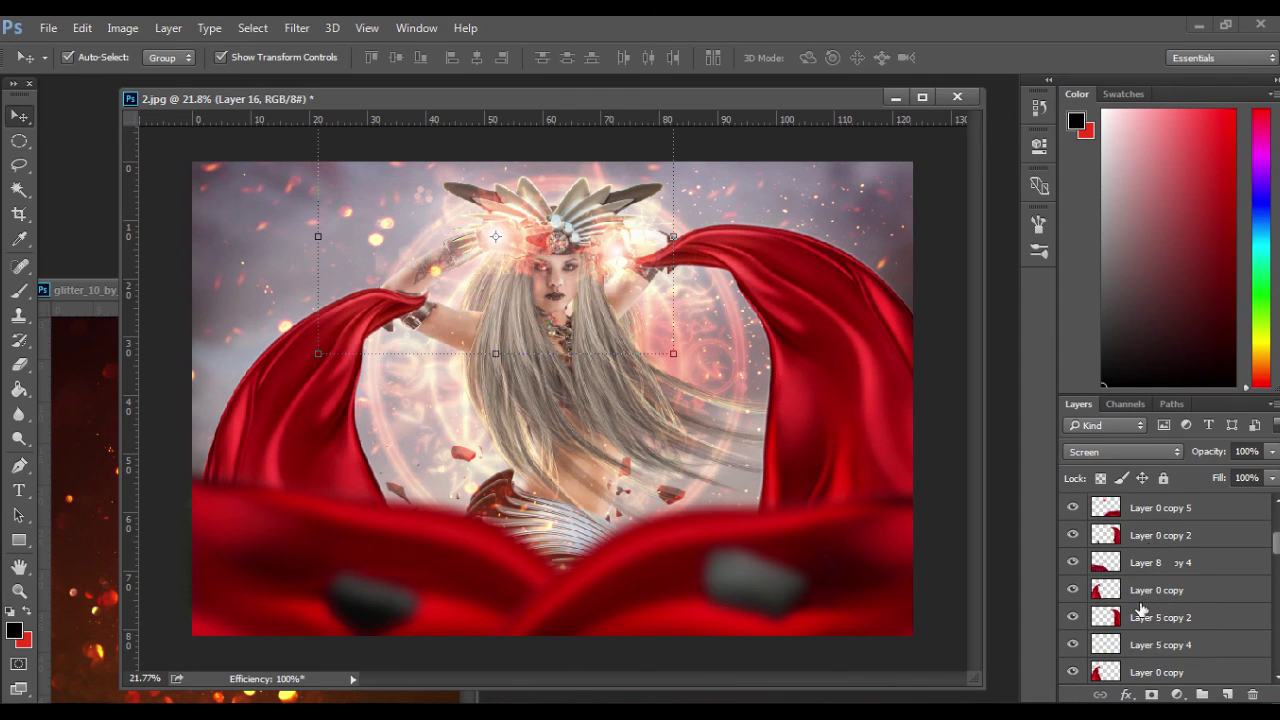
{"action": "left_click", "coordinate": [1146, 536]}
{"action": "scroll", "coordinate": [1149, 551], "scroll_direction": "down", "scroll_amount": 3}
{"action": "scroll", "coordinate": [1147, 552], "scroll_direction": "up", "scroll_amount": 2}
{"action": "scroll", "coordinate": [1149, 552], "scroll_direction": "down", "scroll_amount": 2}
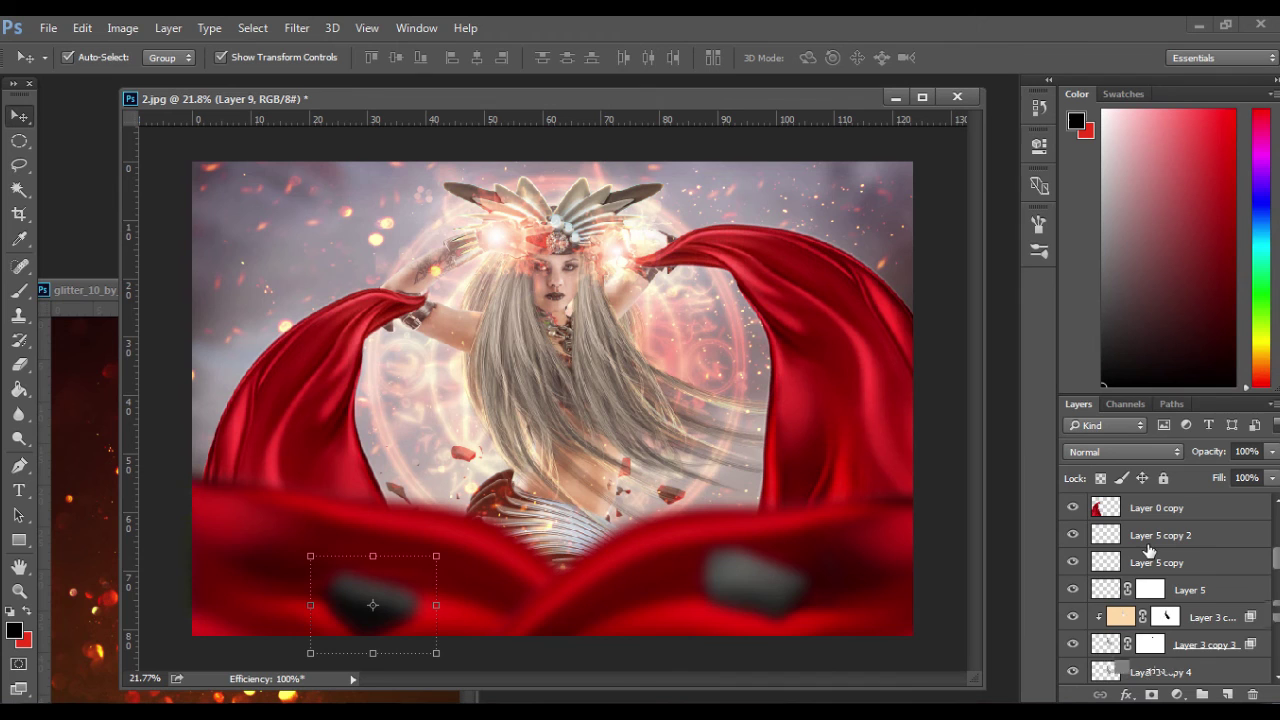
{"action": "scroll", "coordinate": [1146, 553], "scroll_direction": "down", "scroll_amount": 3}
{"action": "scroll", "coordinate": [1143, 553], "scroll_direction": "down", "scroll_amount": 2}
{"action": "scroll", "coordinate": [1143, 553], "scroll_direction": "up", "scroll_amount": 2}
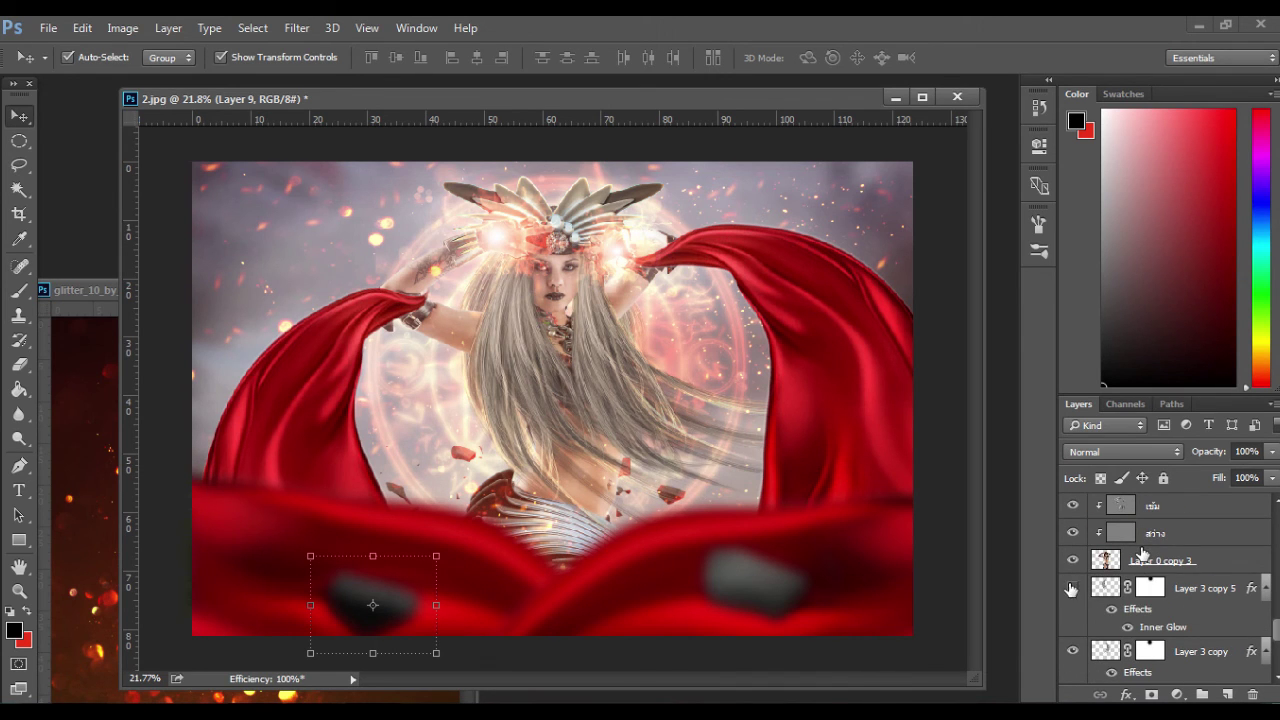
{"action": "scroll", "coordinate": [1142, 554], "scroll_direction": "down", "scroll_amount": 4}
Show Layer 2 with the red petals and enlarge it proportionally around its centre to about 169%.
{"action": "left_click", "coordinate": [1071, 588]}
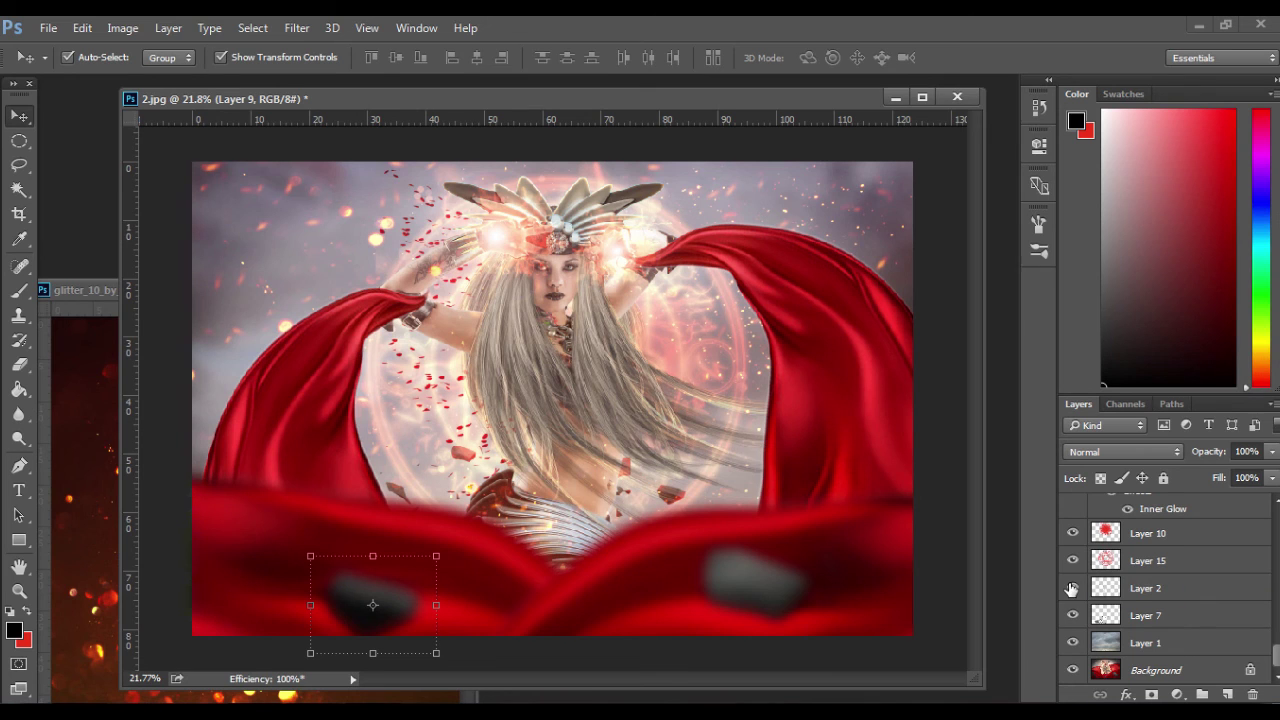
{"action": "left_click", "coordinate": [1145, 588]}
{"action": "left_click_drag", "start_coordinate": [608, 522], "coordinate": [892, 668]}
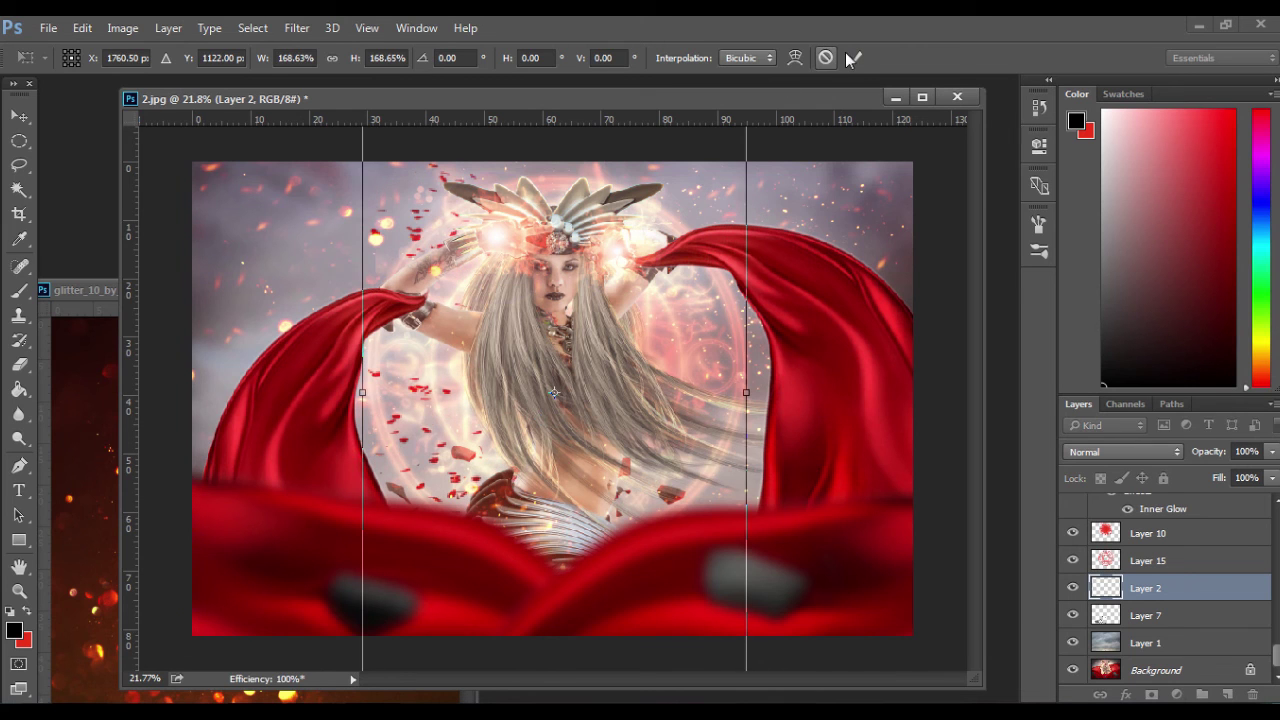
{"action": "left_click", "coordinate": [849, 57]}
Blend the red petals layer in Soft Light mode and apply a Gaussian Blur with a 5.5 pixel radius.
{"action": "left_click", "coordinate": [1136, 451]}
{"action": "left_click", "coordinate": [1087, 118]}
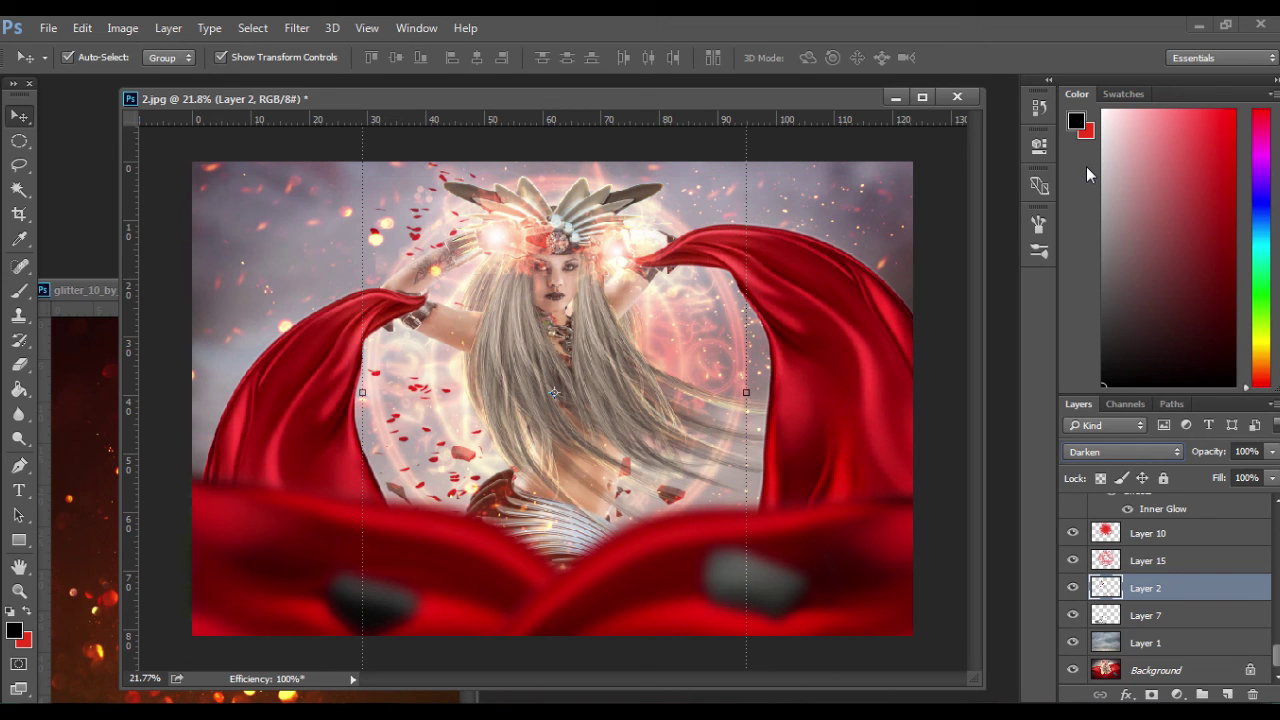
{"action": "scroll", "coordinate": [1130, 444], "scroll_direction": "down", "scroll_amount": 5}
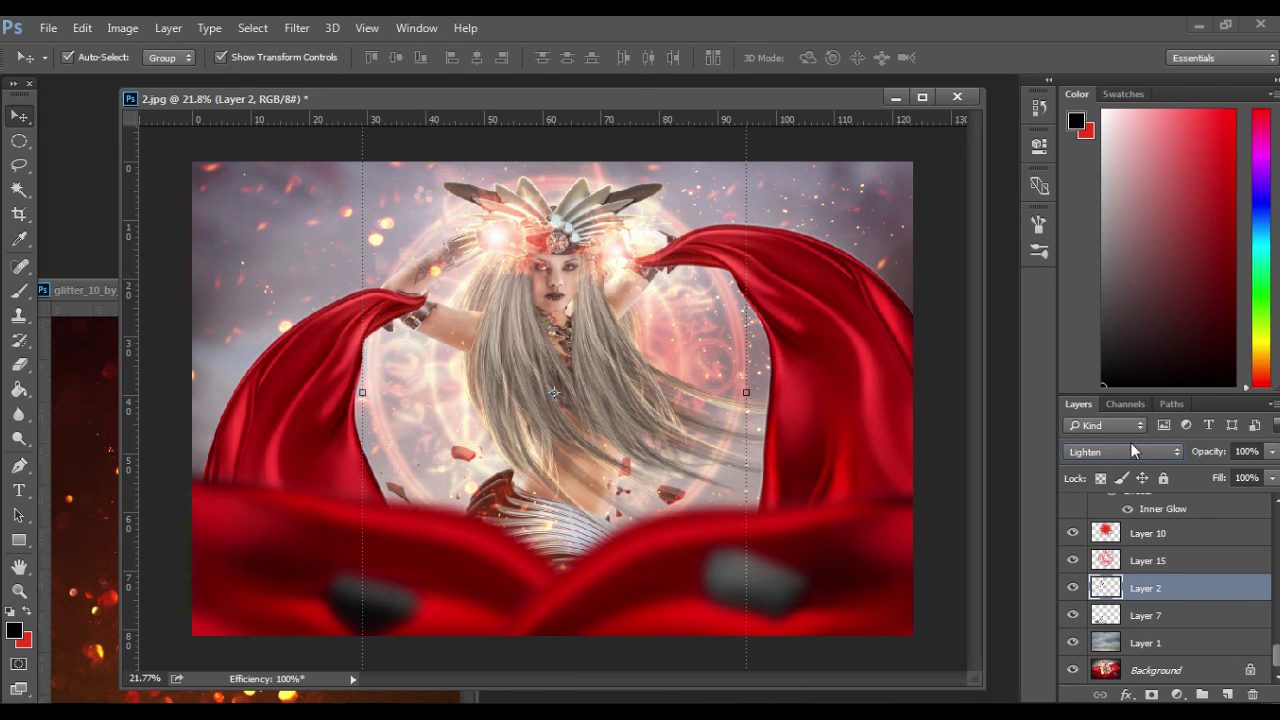
{"action": "scroll", "coordinate": [1131, 451], "scroll_direction": "down", "scroll_amount": 7}
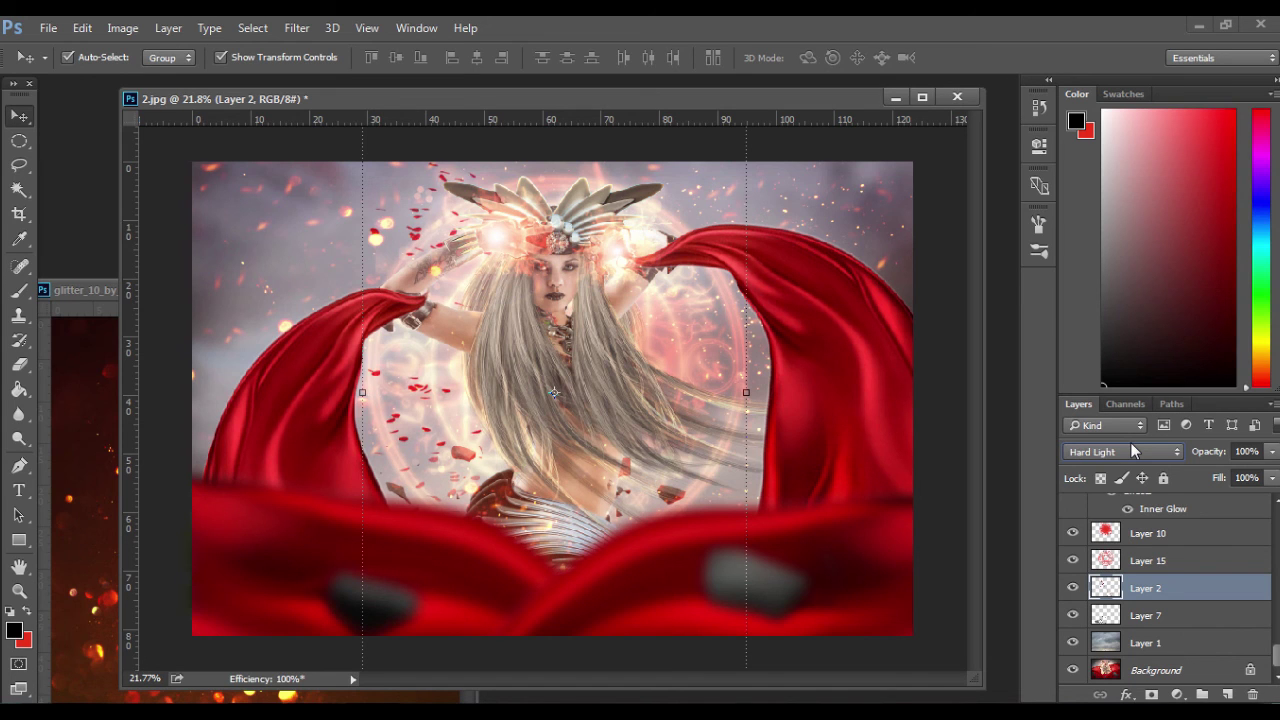
{"action": "scroll", "coordinate": [1131, 451], "scroll_direction": "up", "scroll_amount": 1}
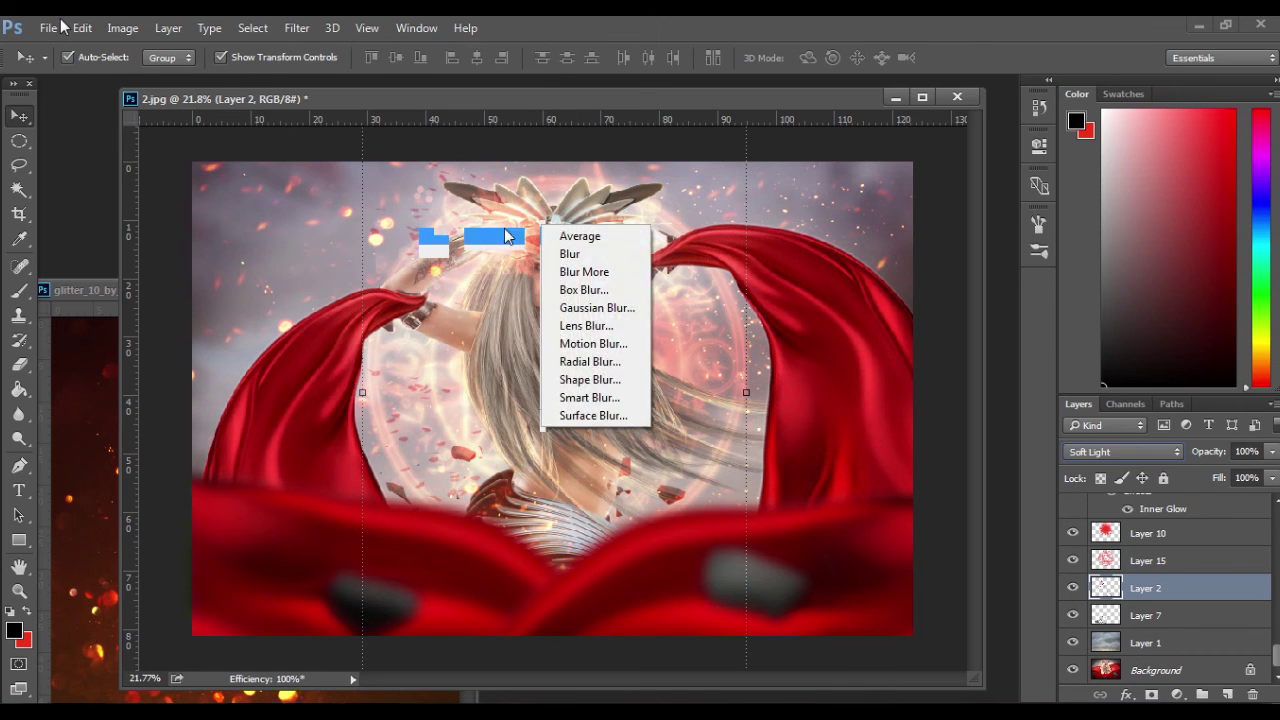
{"action": "key", "text": "ctrl+alt+f"}
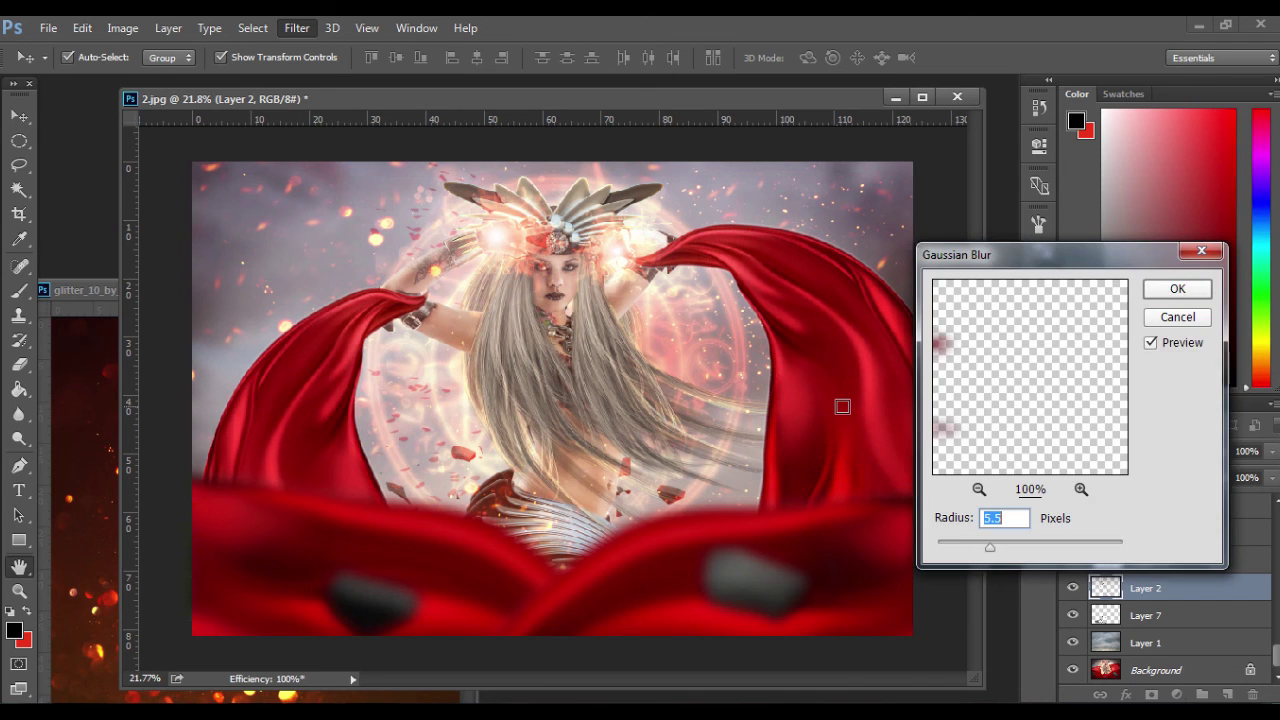
{"action": "key", "text": "Return"}
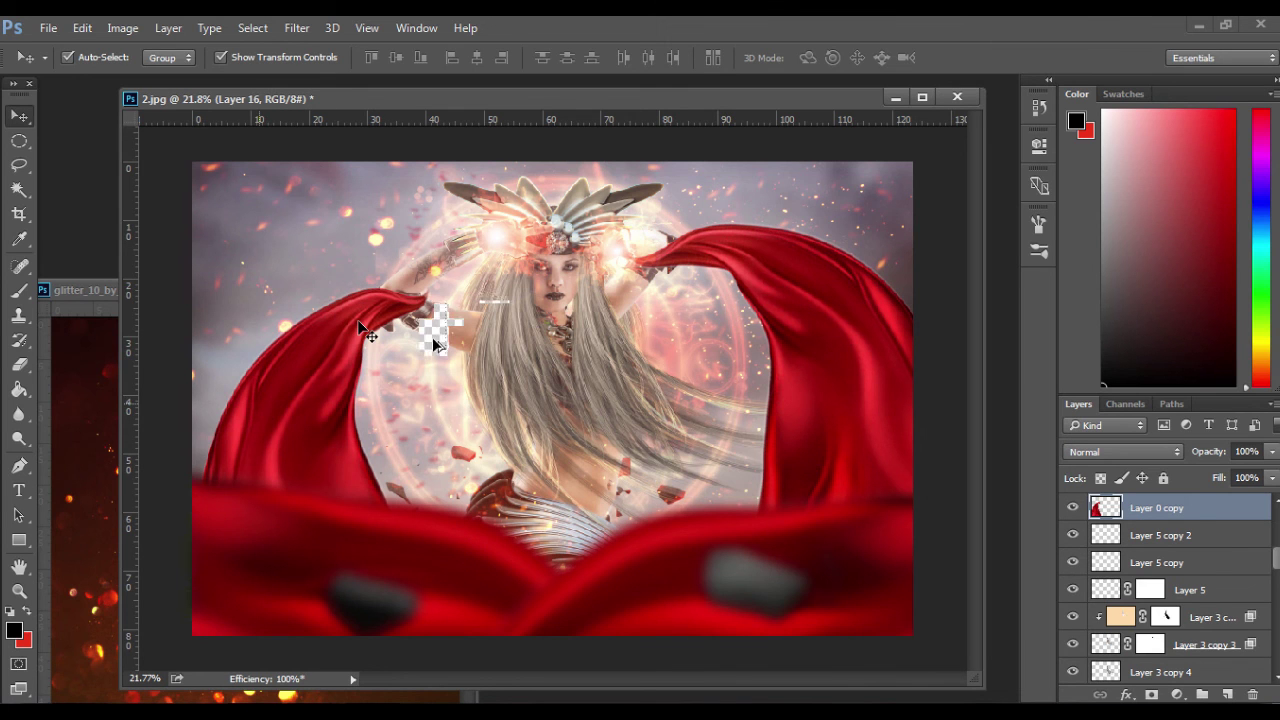
Select the left red cloth layer, Layer 0 copy, and adjust its position at the woman's elbow.
{"action": "left_click_drag", "start_coordinate": [428, 330], "coordinate": [405, 288]}
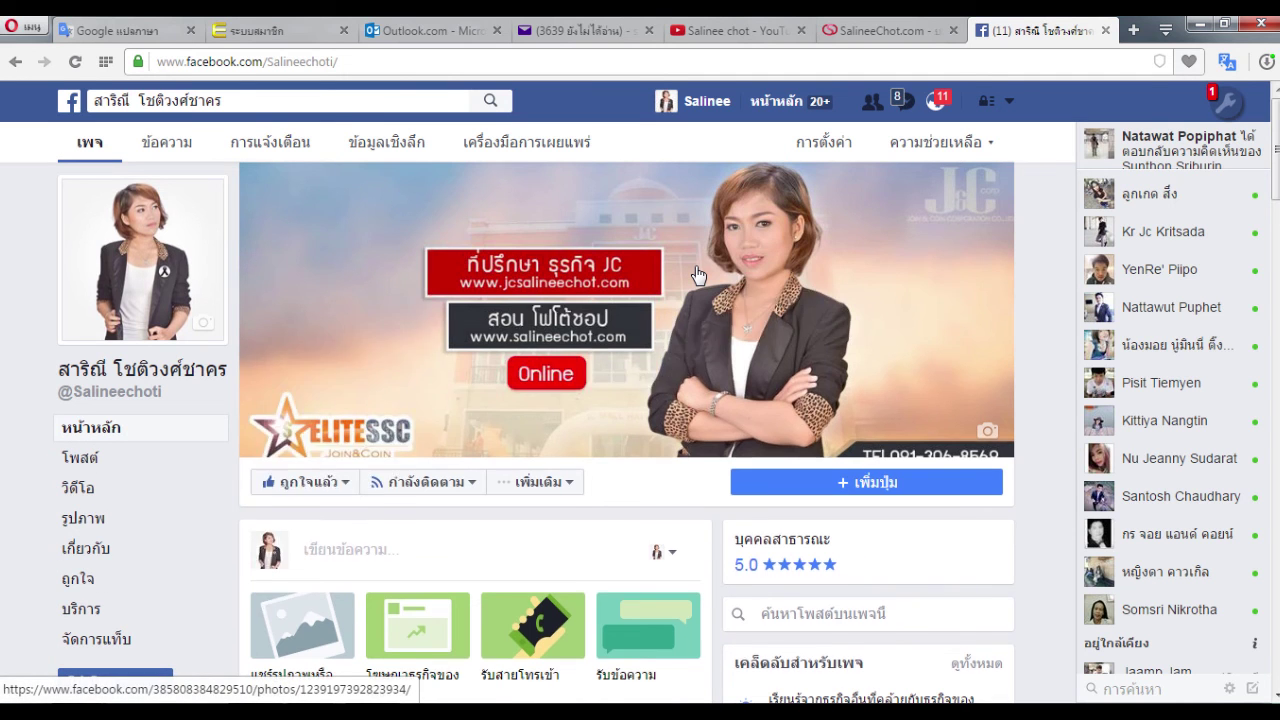
{"action": "scroll", "coordinate": [601, 310], "scroll_direction": "down", "scroll_amount": 3}
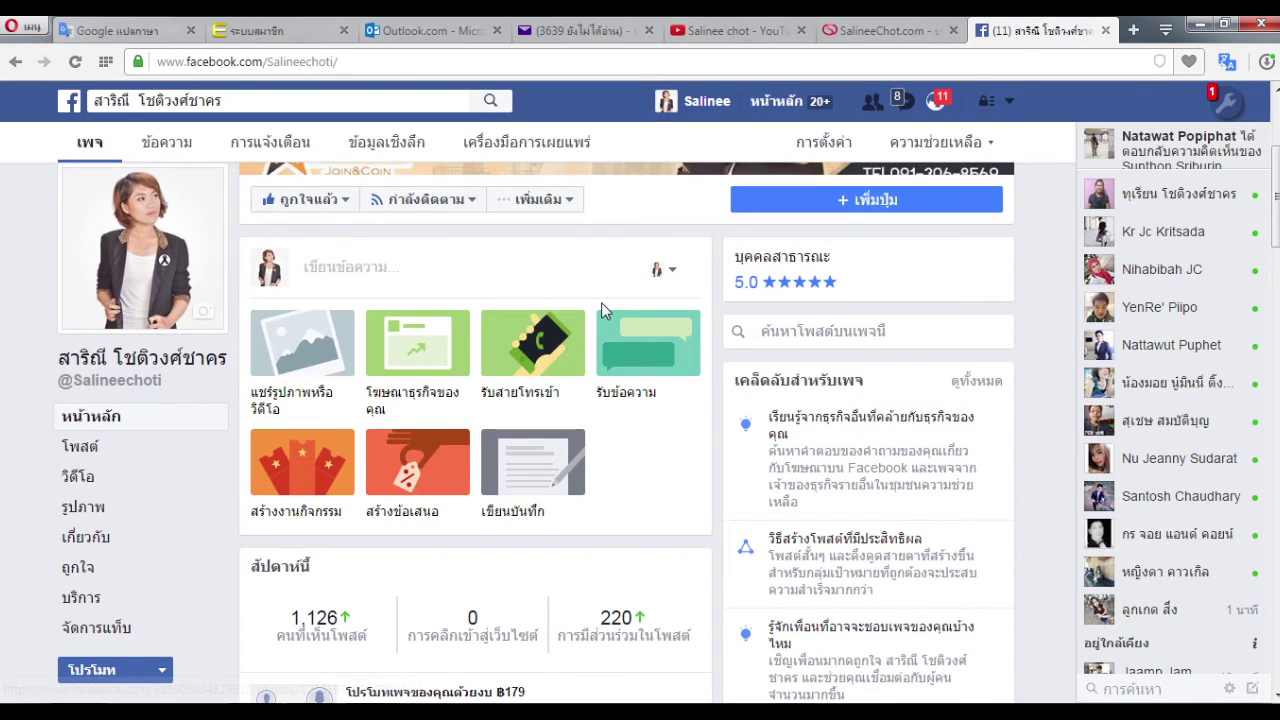
{"action": "scroll", "coordinate": [655, 343], "scroll_direction": "up", "scroll_amount": 2}
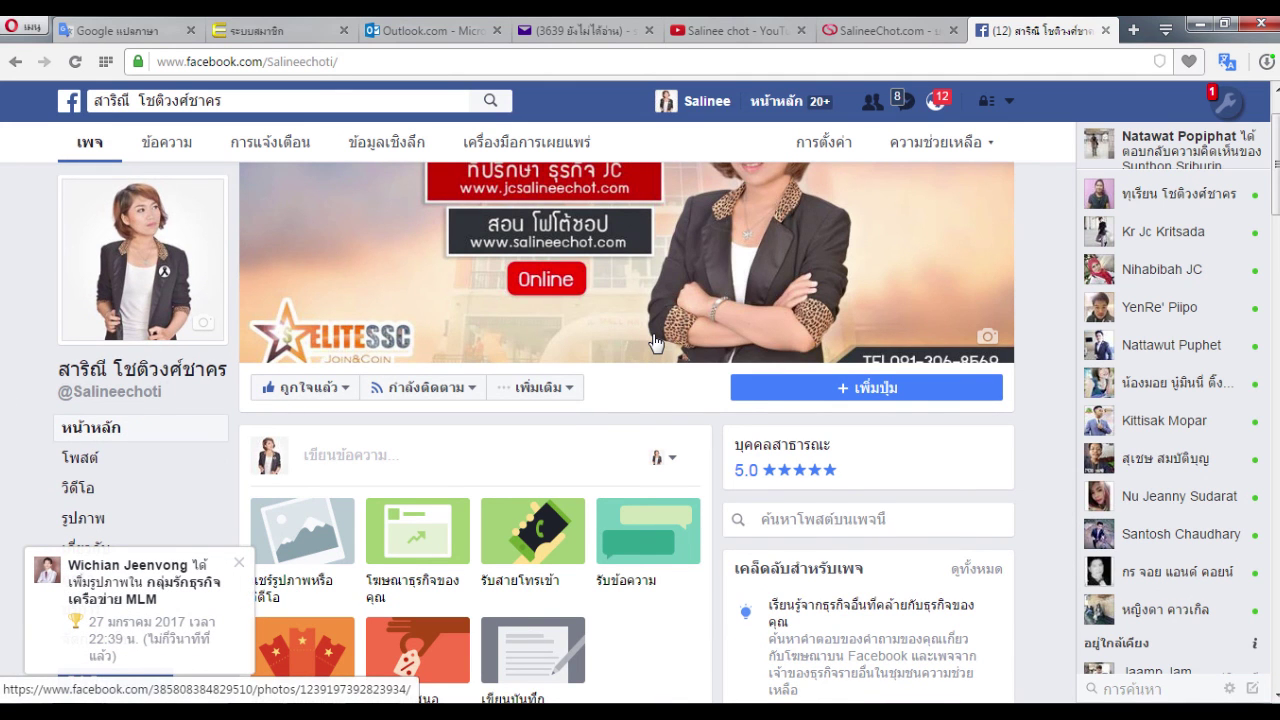
{"action": "scroll", "coordinate": [657, 346], "scroll_direction": "down", "scroll_amount": 5}
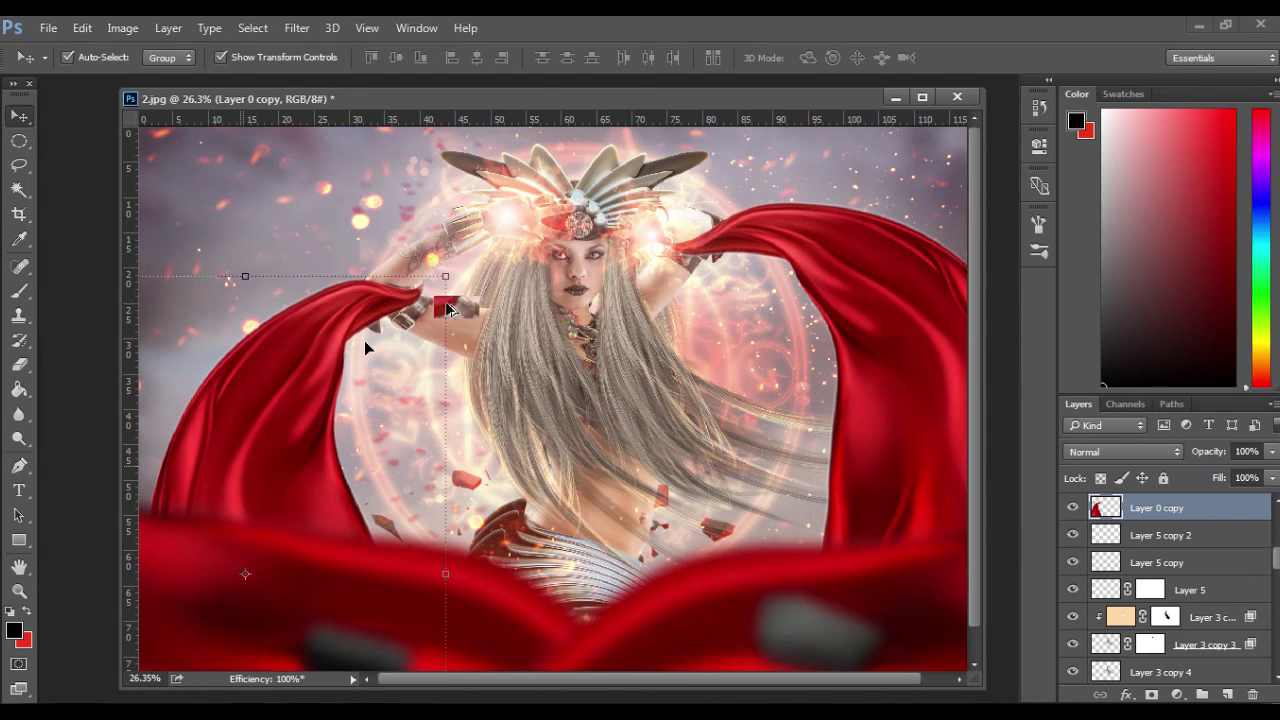
Add a layer mask to the left red cloth layer and ready an 80 px black brush at its tip.
{"action": "scroll", "coordinate": [364, 340], "scroll_direction": "up", "scroll_amount": 3}
{"action": "left_click_drag", "start_coordinate": [439, 290], "coordinate": [439, 331]}
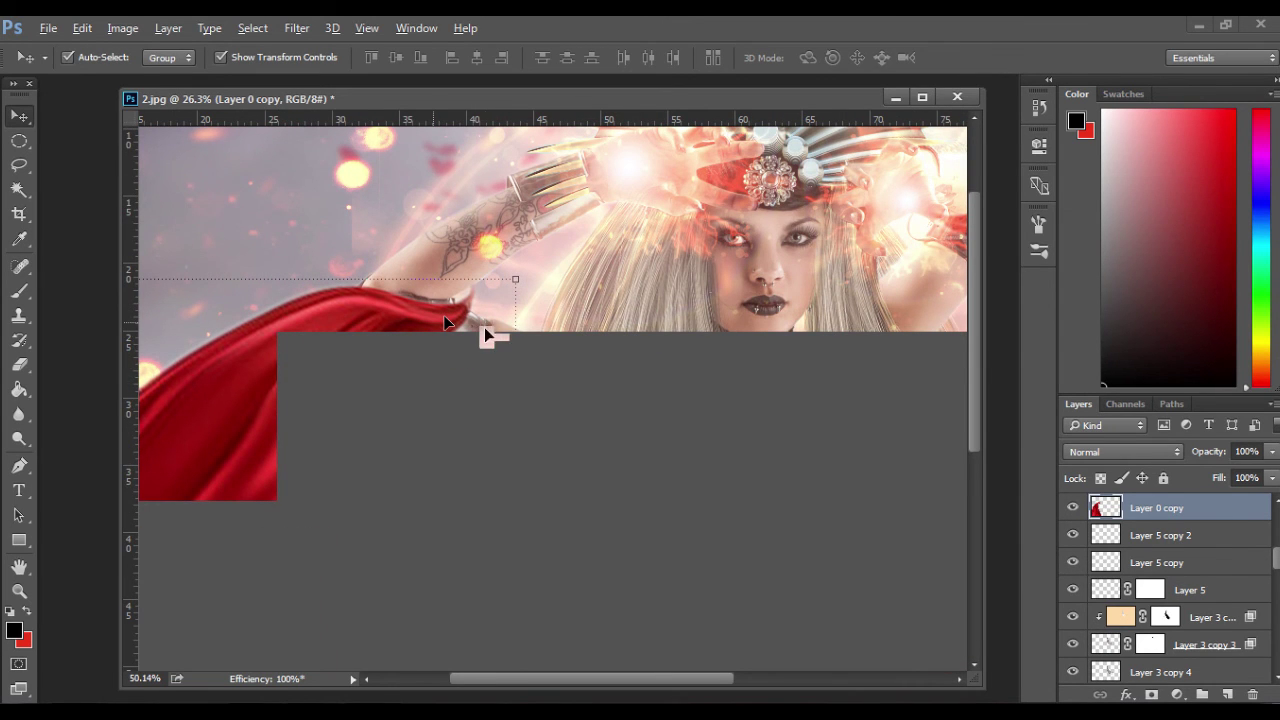
{"action": "key", "text": "ctrl+t"}
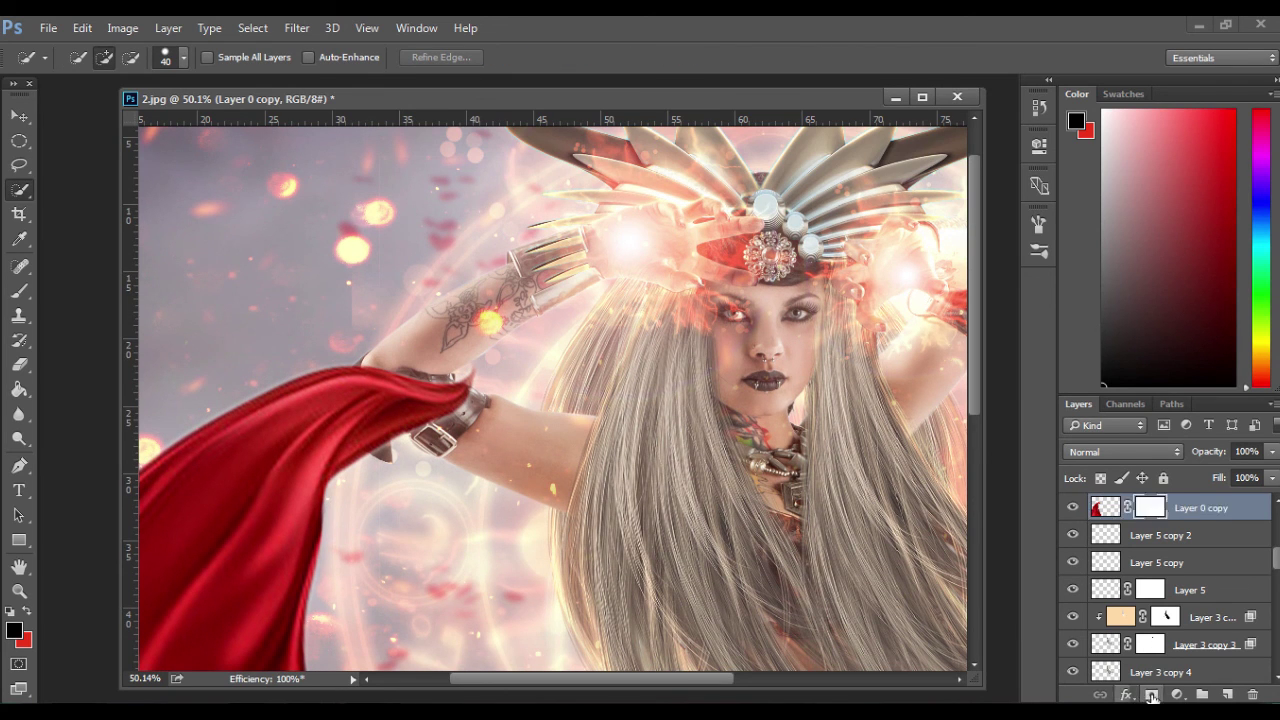
{"action": "left_click", "coordinate": [1150, 695]}
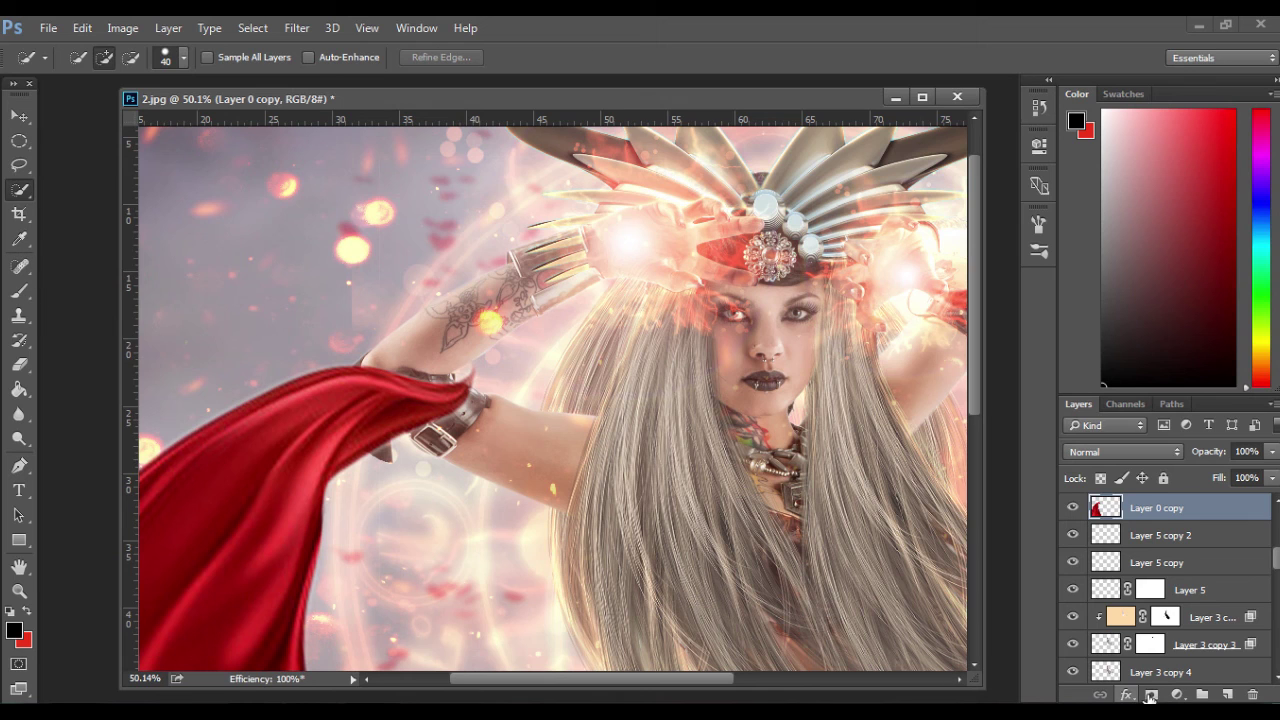
{"action": "left_click", "coordinate": [19, 290]}
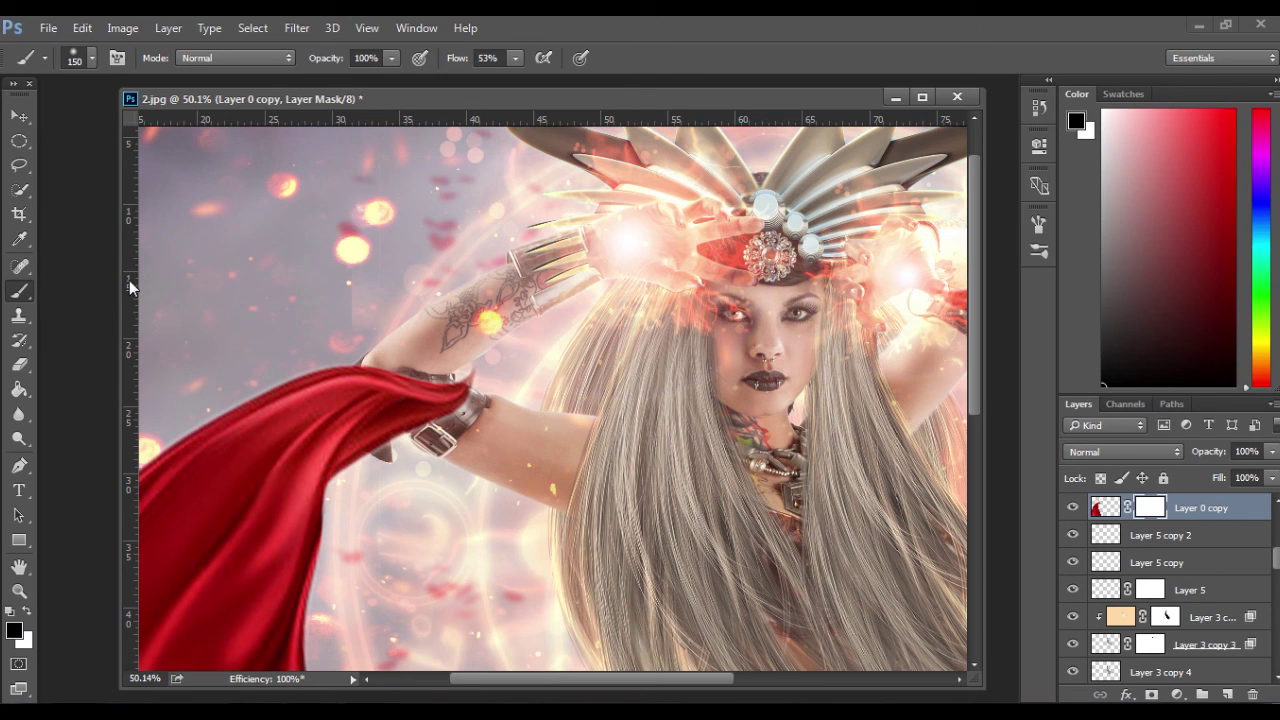
{"action": "key", "text": "bracketleft"}
{"action": "key", "text": "bracketleft"}
{"action": "key", "text": "bracketleft"}
{"action": "key", "text": "bracketleft"}
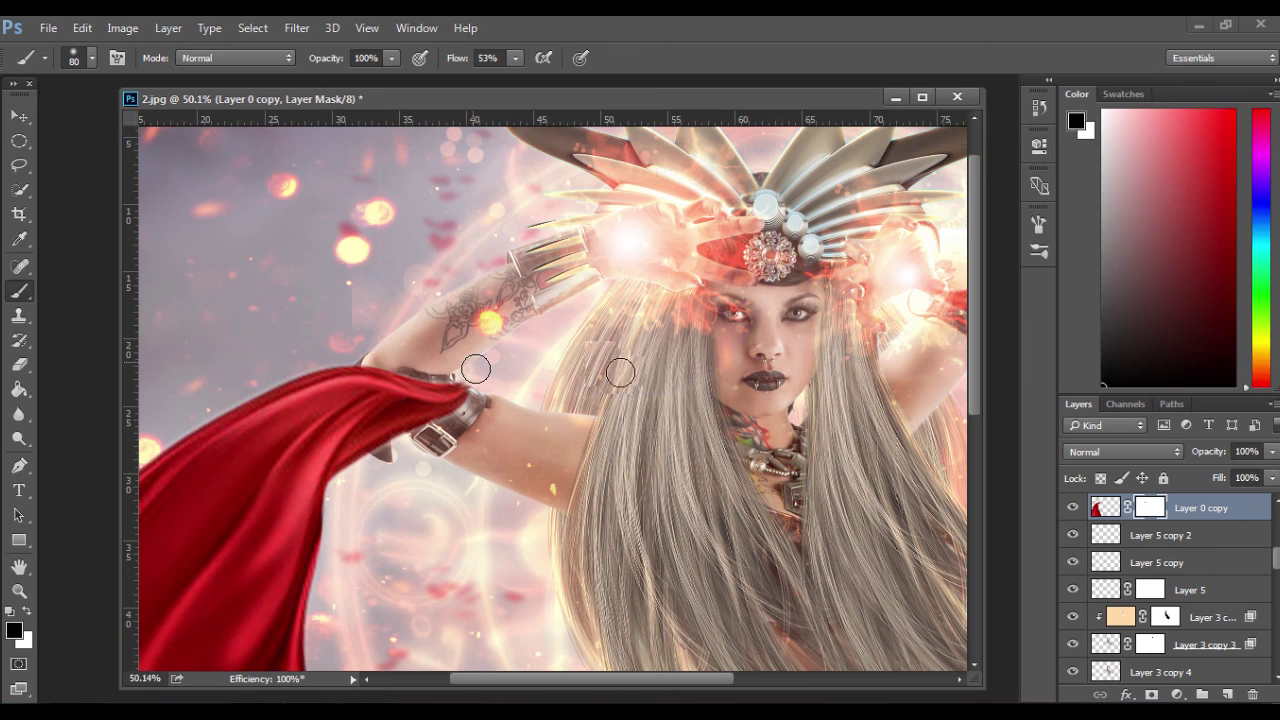
Open the flying_scarf image and bring its red scarf into 2.jpg as a new layer near the lower middle.
{"action": "key", "text": "super"}
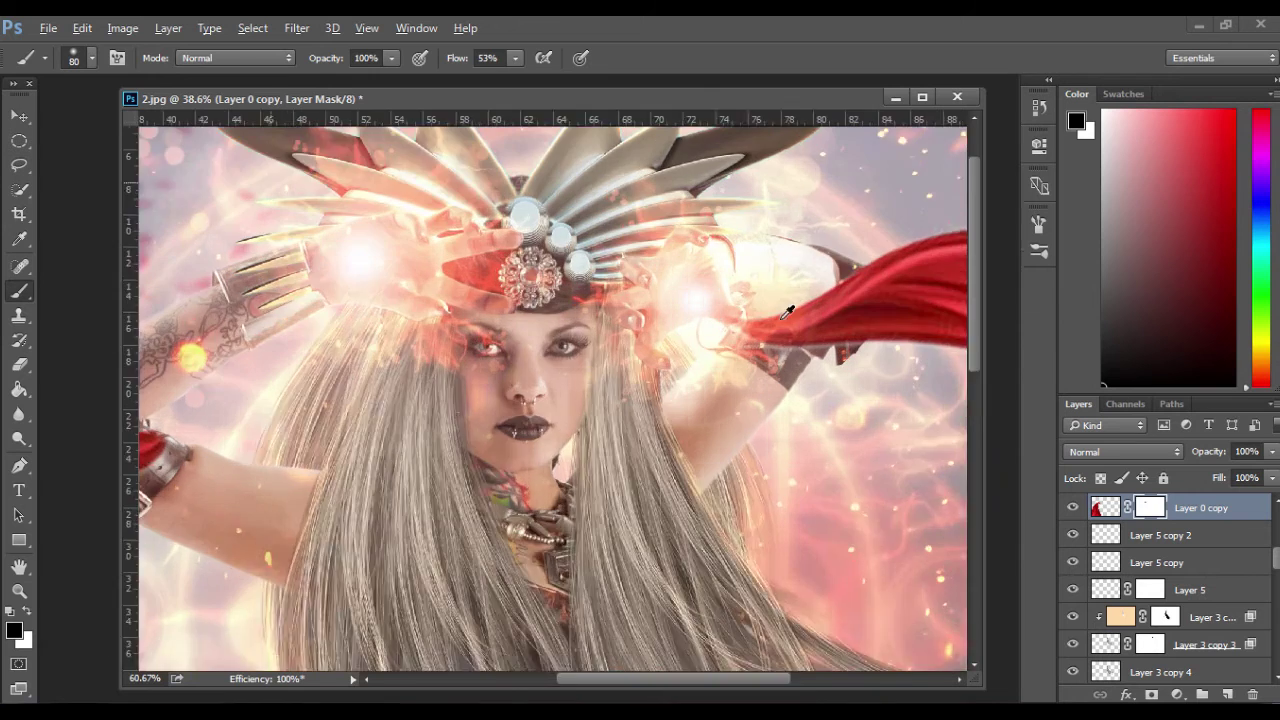
{"action": "scroll", "coordinate": [711, 250], "scroll_direction": "down", "scroll_amount": 2}
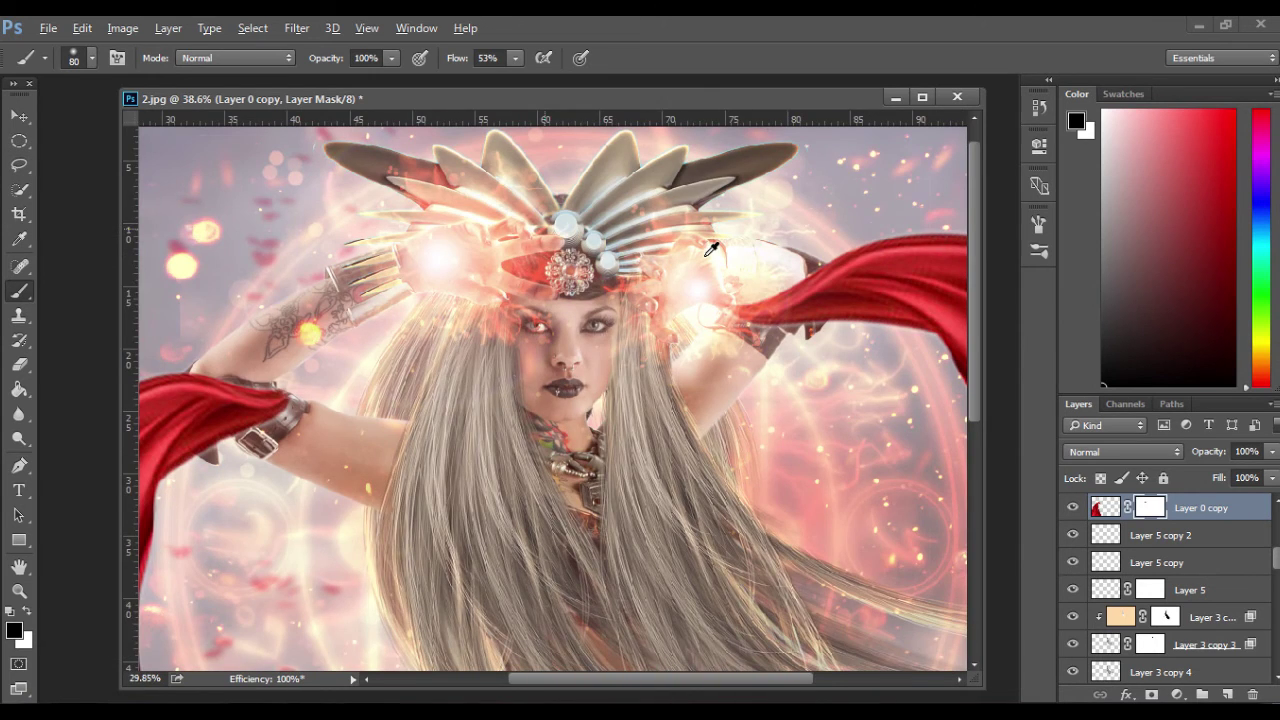
{"action": "scroll", "coordinate": [711, 249], "scroll_direction": "down", "scroll_amount": 4}
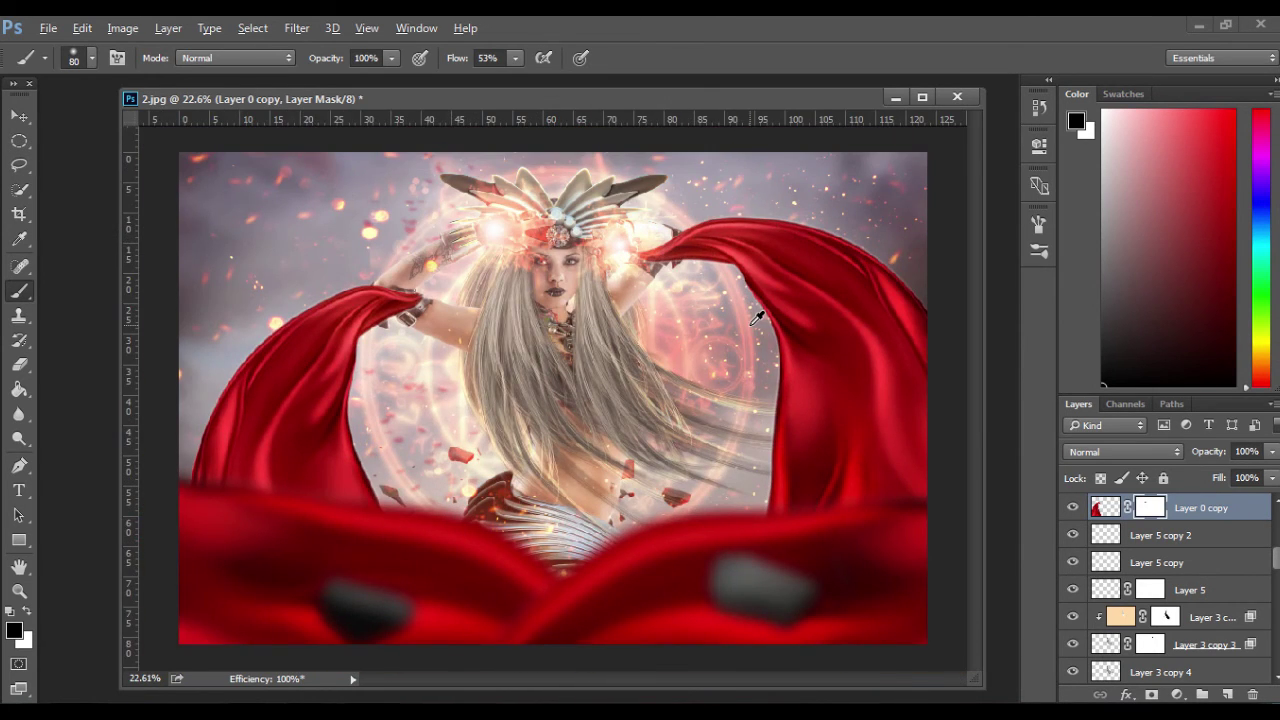
{"action": "scroll", "coordinate": [762, 289], "scroll_direction": "down", "scroll_amount": 1}
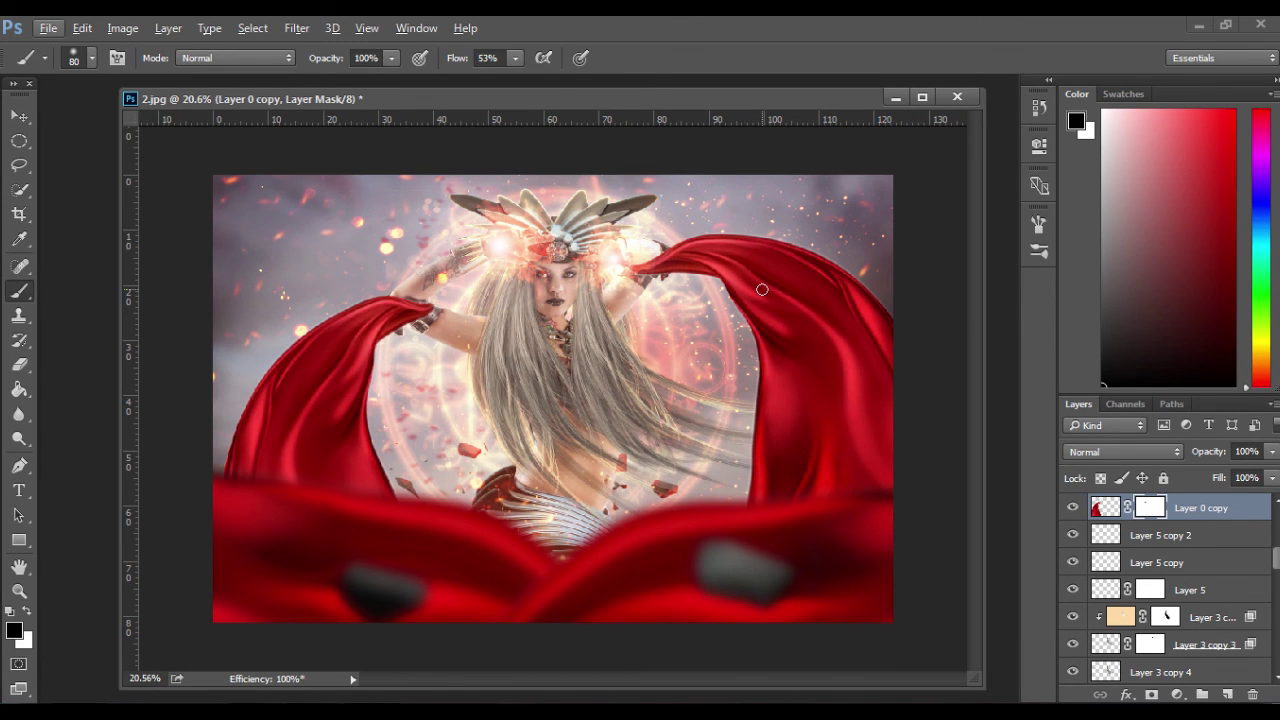
{"action": "key", "text": "alt+Tab"}
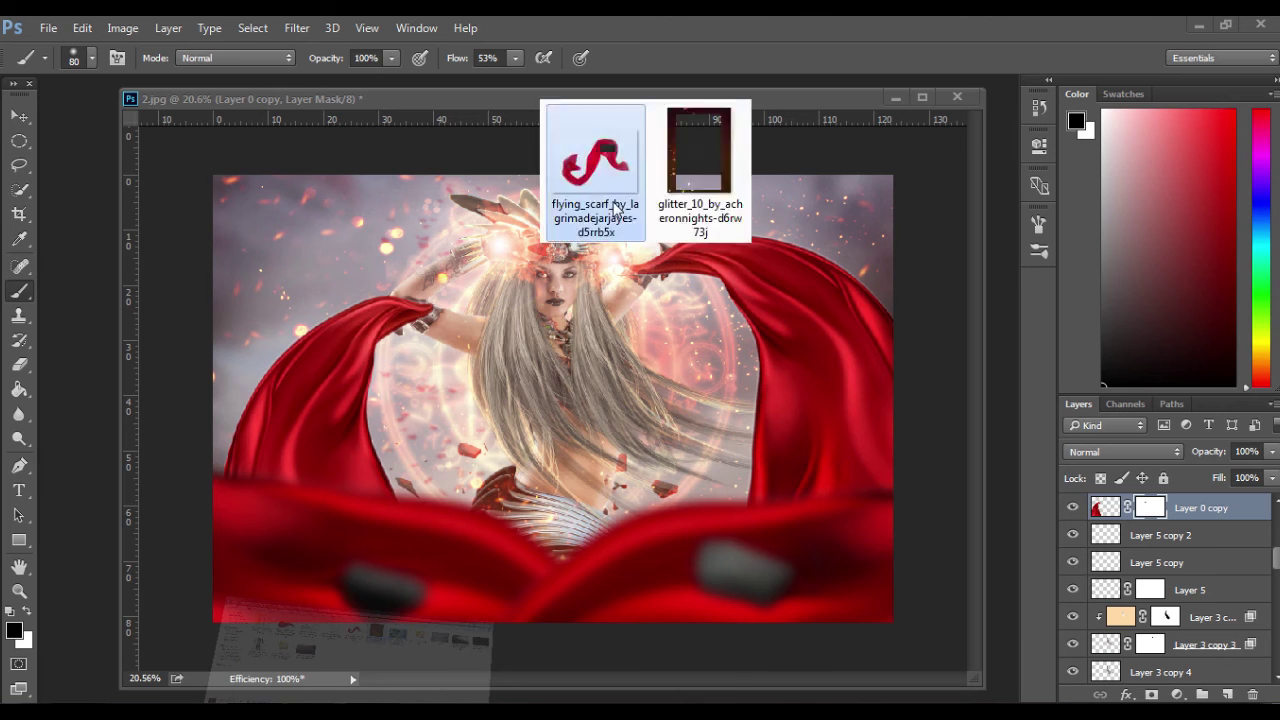
{"action": "left_click_drag", "start_coordinate": [596, 170], "coordinate": [68, 280]}
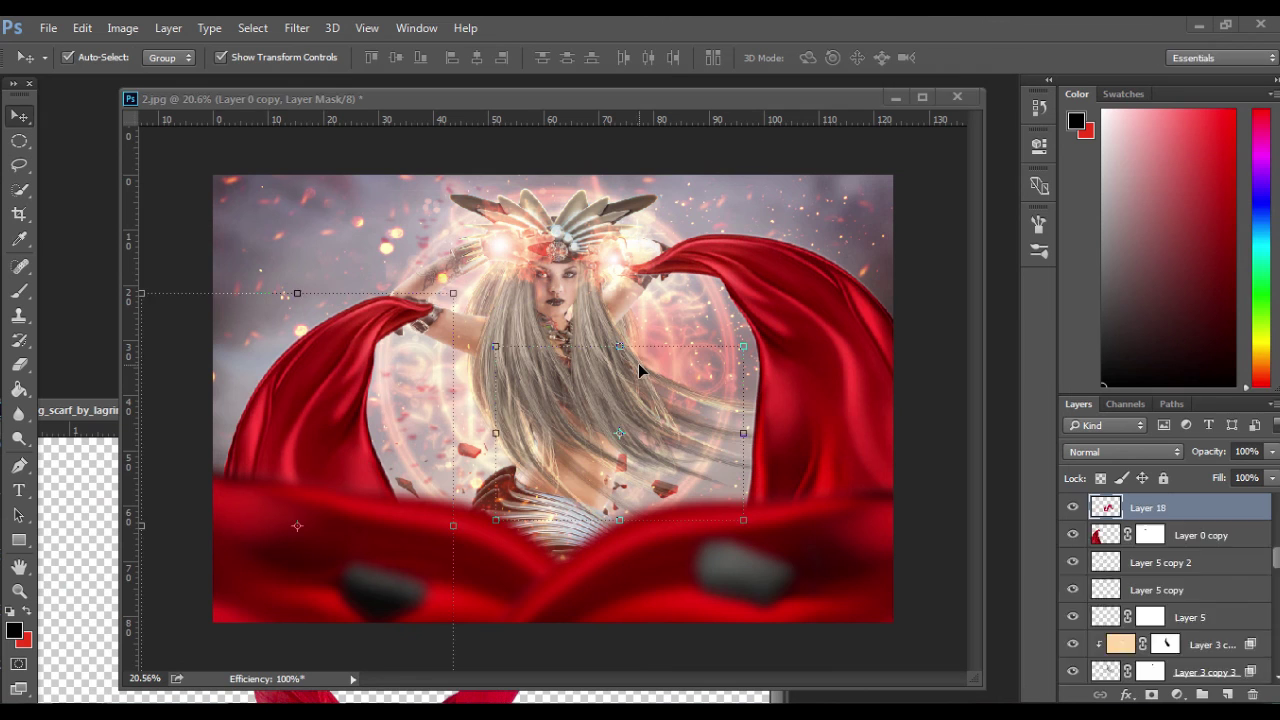
{"action": "mouse_move", "coordinate": [638, 363]}
{"action": "left_mouse_down"}
{"action": "mouse_move", "coordinate": [577, 467]}
{"action": "mouse_move", "coordinate": [638, 363]}
{"action": "left_mouse_up"}
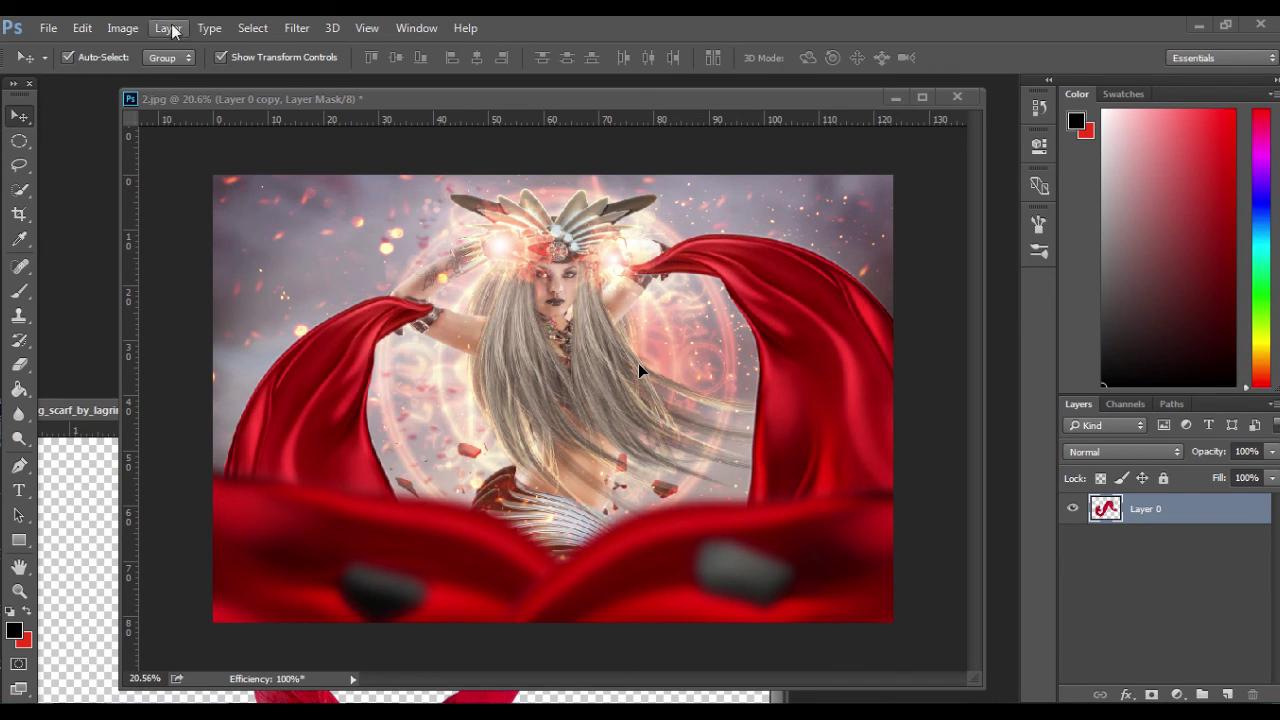
Apply a Gaussian Blur with a 7.2 pixel radius to the new scarf layer.
{"action": "left_click", "coordinate": [296, 28]}
{"action": "left_click", "coordinate": [412, 174]}
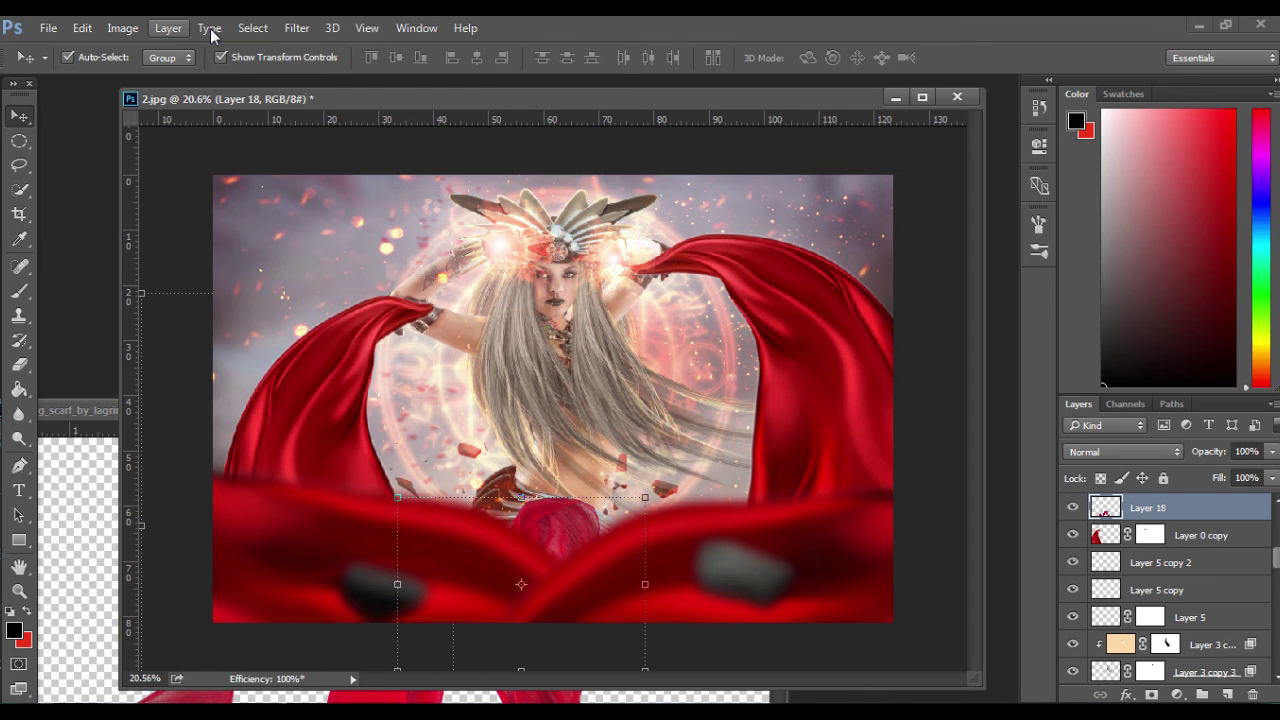
{"action": "mouse_move", "coordinate": [492, 228]}
{"action": "left_click", "coordinate": [636, 307]}
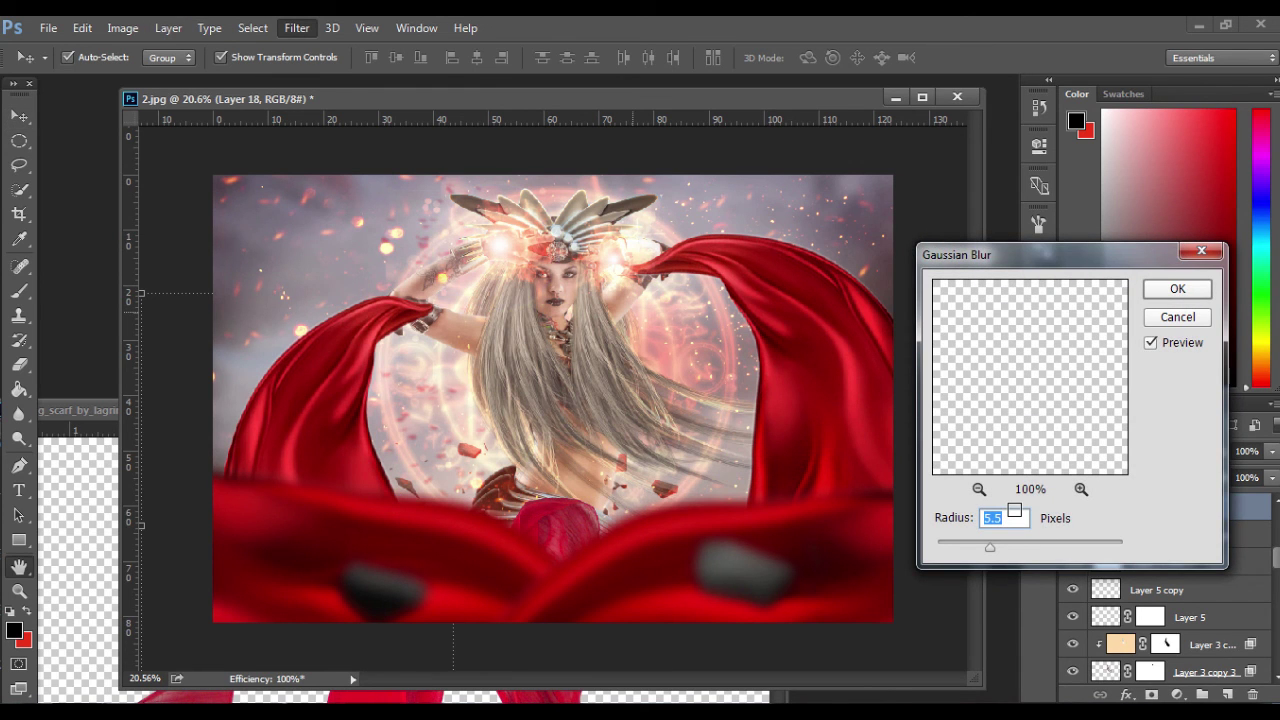
{"action": "key", "text": "Up"}
{"action": "key", "text": "Up"}
{"action": "key", "text": "Up"}
{"action": "key", "text": "Up"}
{"action": "key", "text": "Up"}
{"action": "key", "text": "Up"}
{"action": "key", "text": "Up"}
{"action": "key", "text": "Up"}
{"action": "key", "text": "Up"}
{"action": "key", "text": "Up"}
{"action": "key", "text": "Up"}
{"action": "key", "text": "Up"}
{"action": "key", "text": "Up"}
{"action": "key", "text": "Up"}
{"action": "key", "text": "Up"}
{"action": "key", "text": "Up"}
{"action": "key", "text": "Up"}
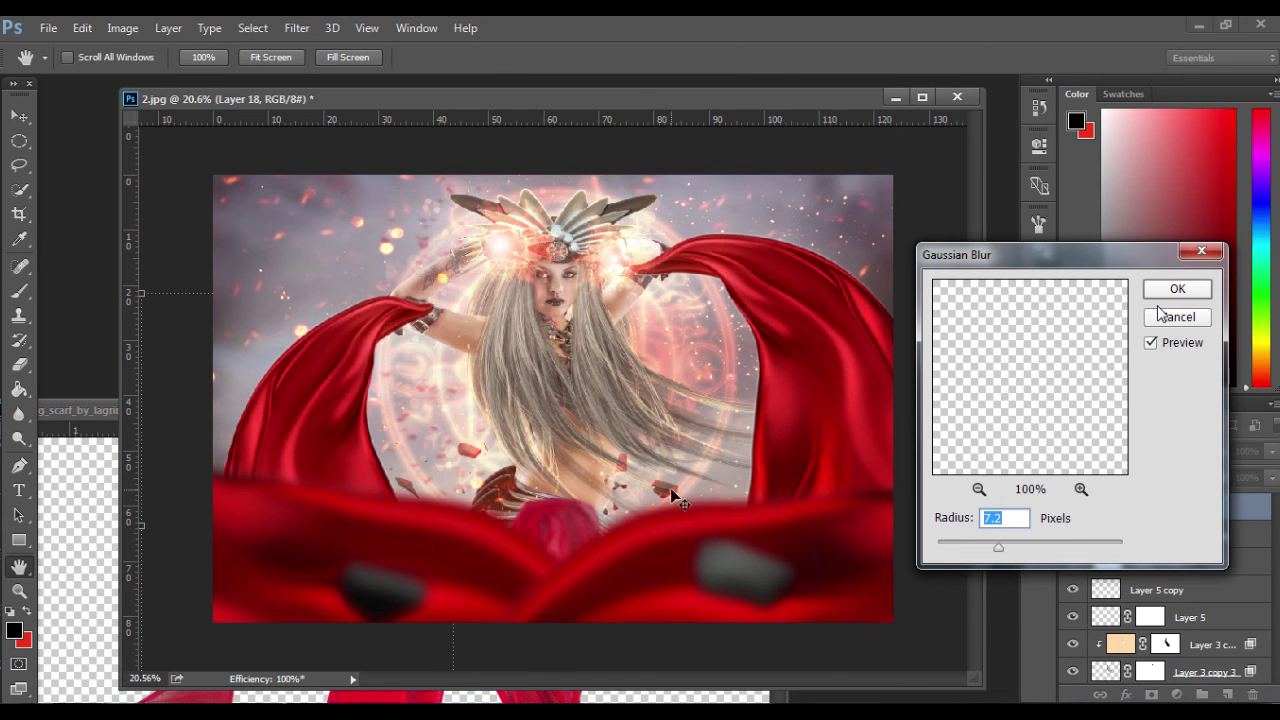
{"action": "key", "text": "Return"}
Enlarge the blurred scarf proportionally to about 142%, rotate it about 19° clockwise and place it behind the foreground petals' dip.
{"action": "key", "text": "ctrl+t"}
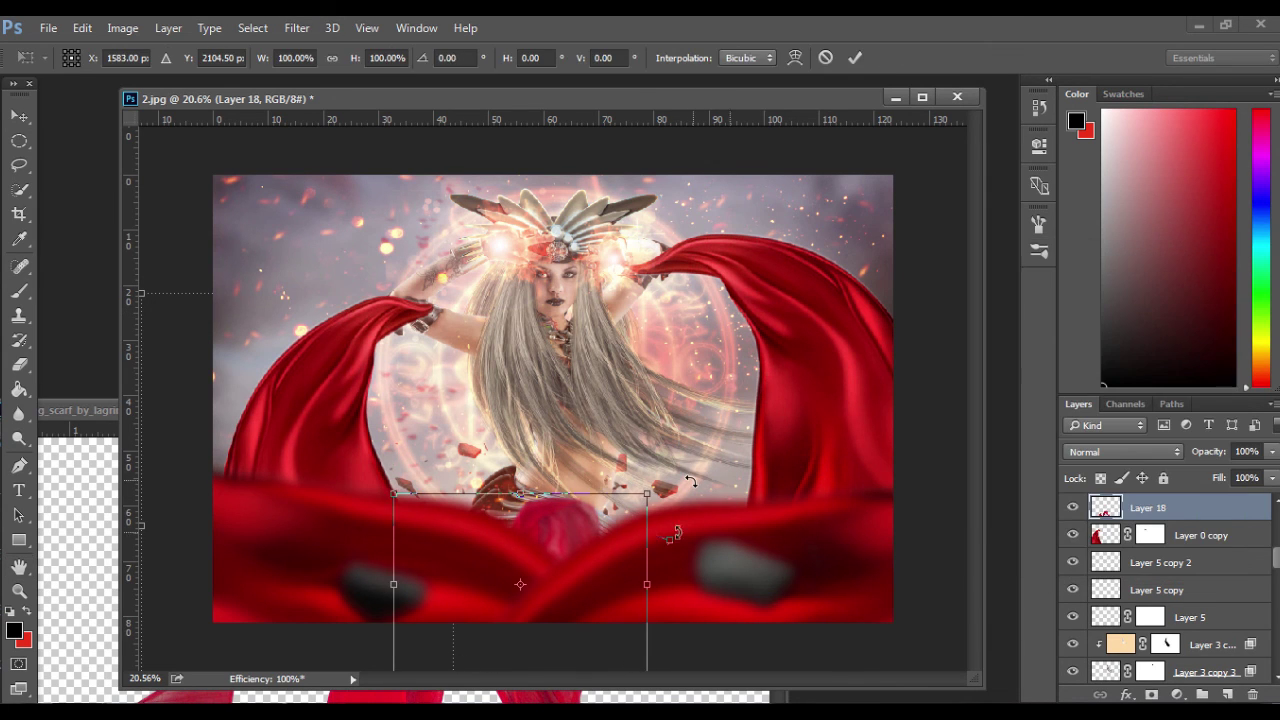
{"action": "left_click_drag", "start_coordinate": [570, 518], "coordinate": [573, 501]}
{"action": "left_click_drag", "start_coordinate": [691, 482], "coordinate": [573, 501]}
{"action": "key", "text": "ctrl+z"}
{"action": "left_click_drag", "start_coordinate": [706, 496], "coordinate": [693, 510]}
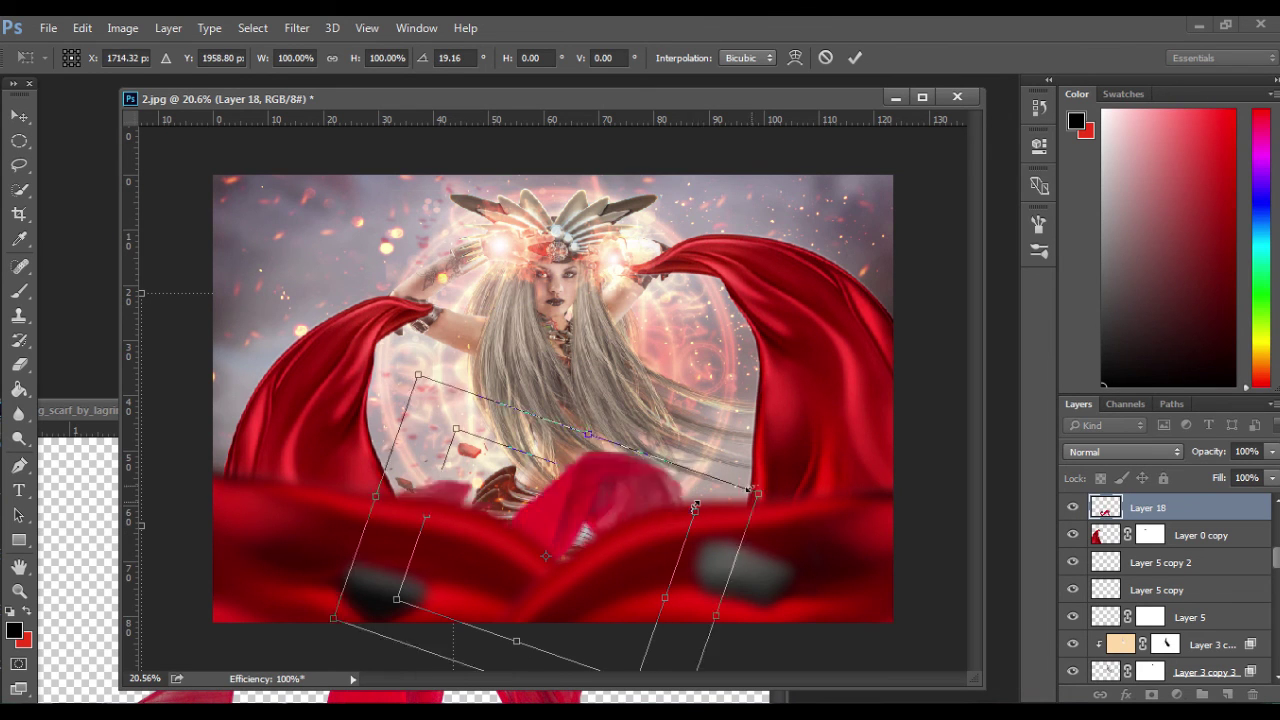
{"action": "left_click_drag", "start_coordinate": [609, 512], "coordinate": [573, 542]}
{"action": "left_click_drag", "start_coordinate": [659, 540], "coordinate": [722, 523]}
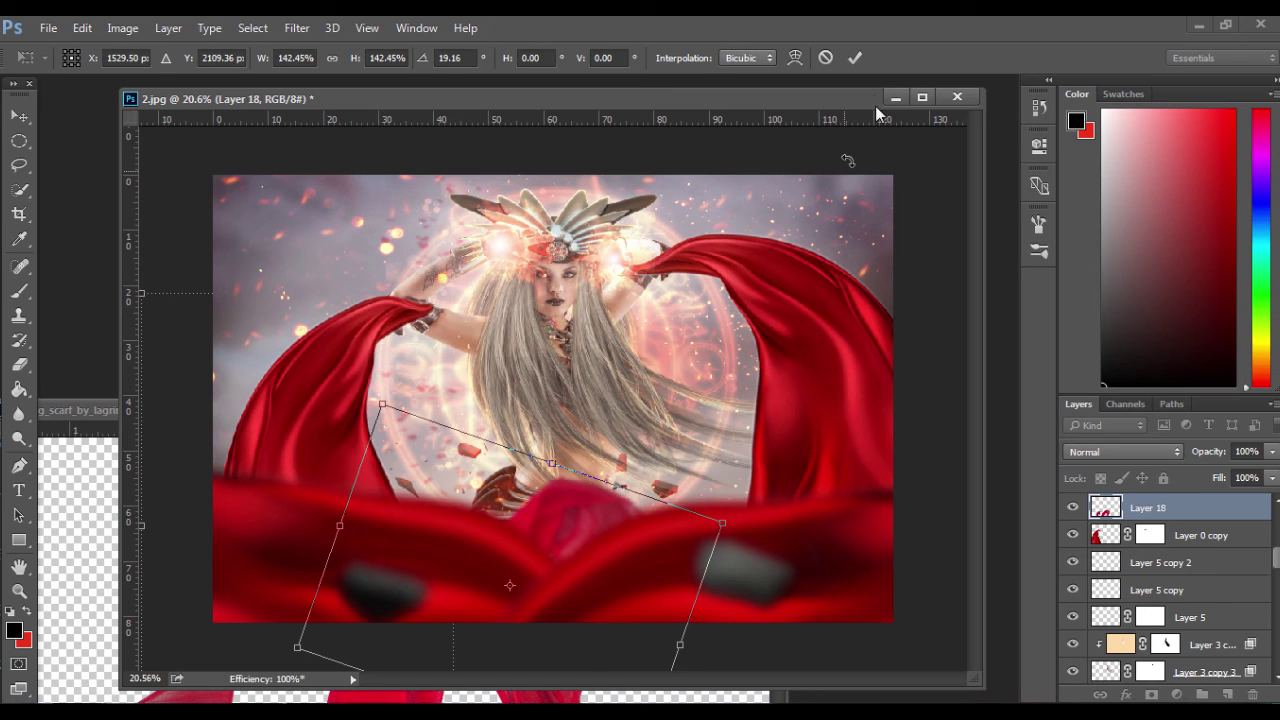
{"action": "left_click", "coordinate": [855, 58]}
Shift the scarf slightly up and to the right and rotate it about another 7.5° clockwise.
{"action": "mouse_move", "coordinate": [603, 507]}
{"action": "left_mouse_down"}
{"action": "mouse_move", "coordinate": [655, 494]}
{"action": "mouse_move", "coordinate": [603, 507]}
{"action": "left_mouse_up"}
{"action": "left_click_drag", "start_coordinate": [738, 452], "coordinate": [751, 480]}
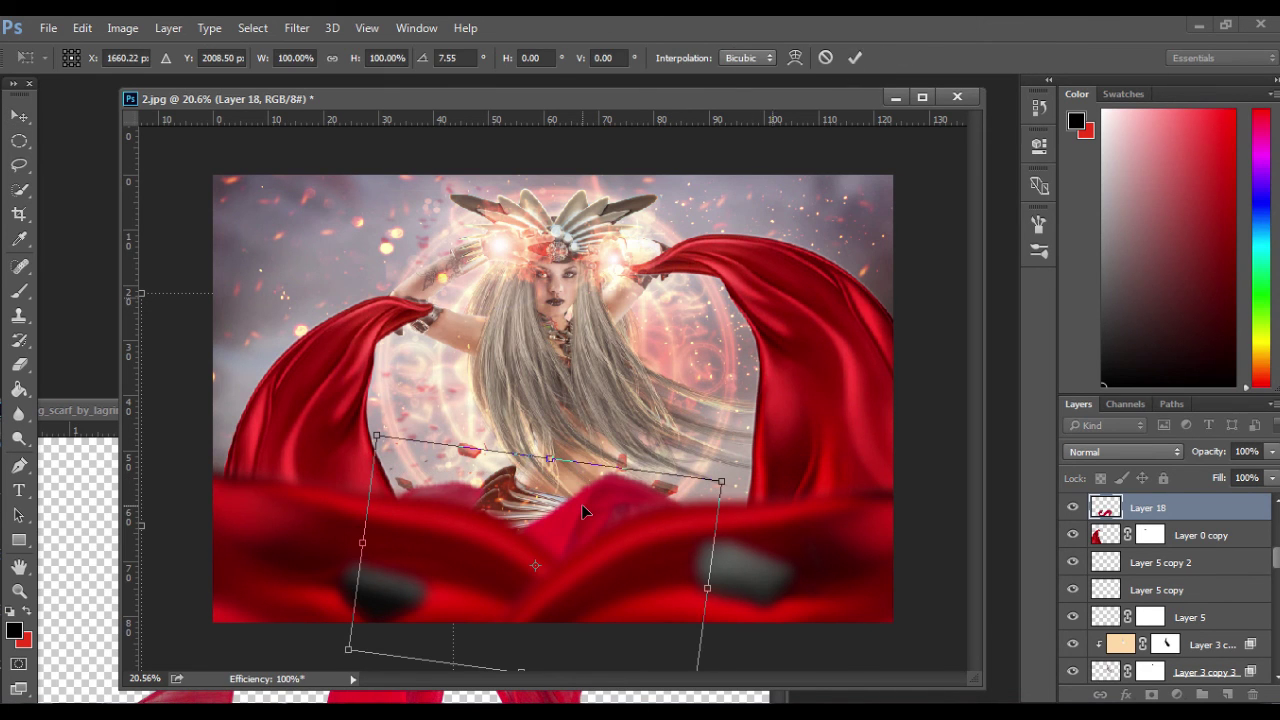
{"action": "key", "text": "Escape"}
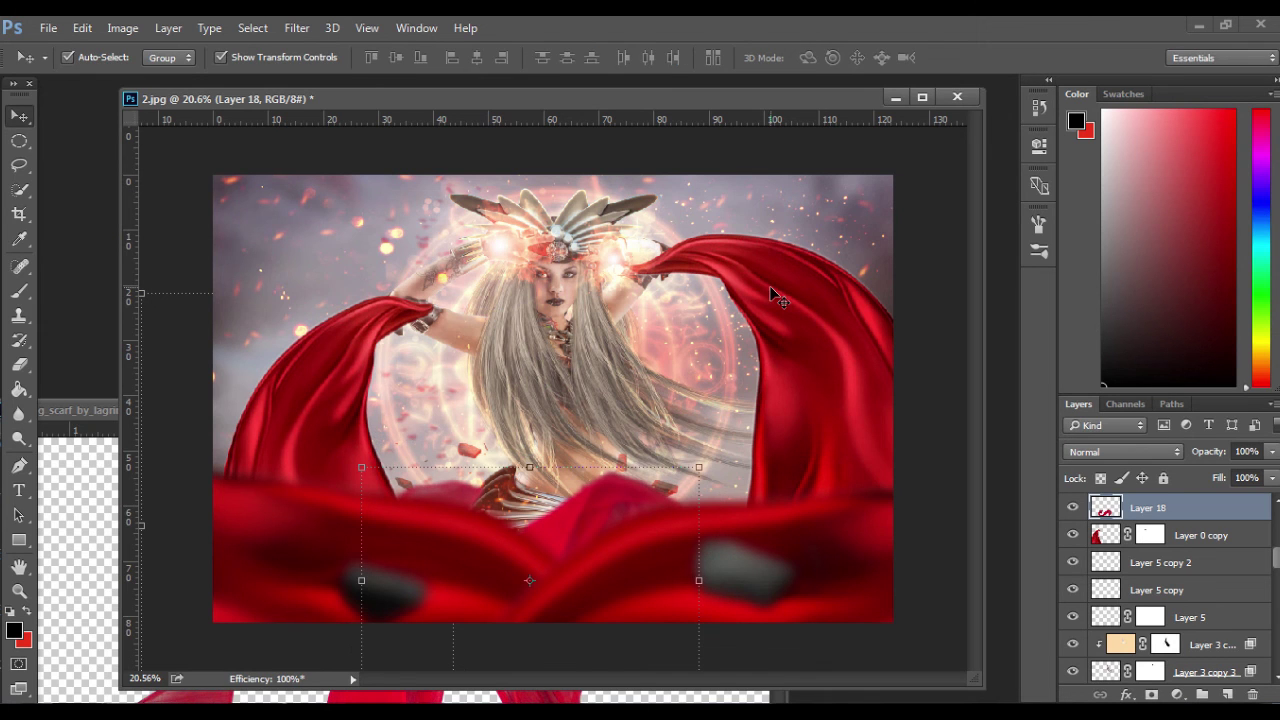